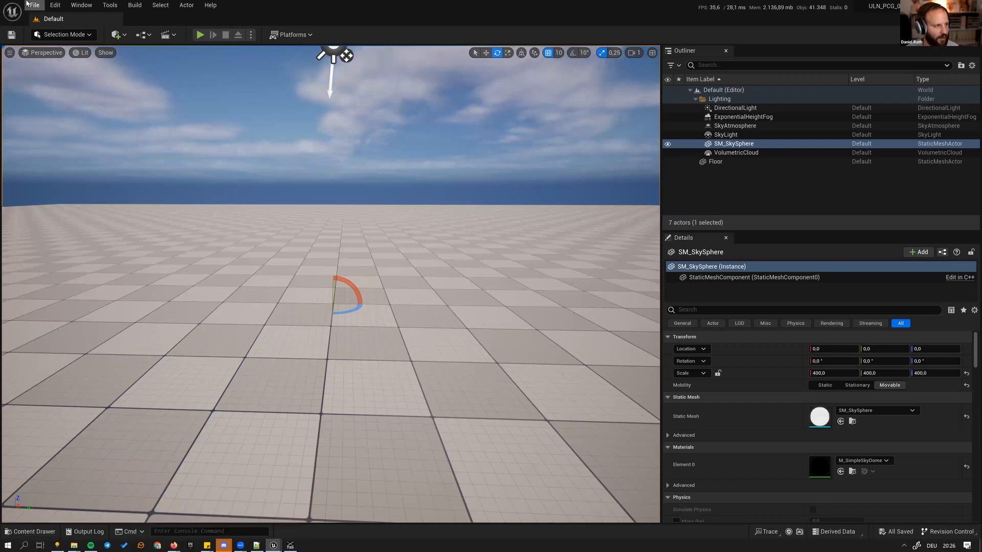
- Set the editor's application scale to 1.2 in the Widget Reflector and close it
{"action": "left_click", "coordinate": [110, 5]}
{"action": "mouse_move", "coordinate": [186, 195]}
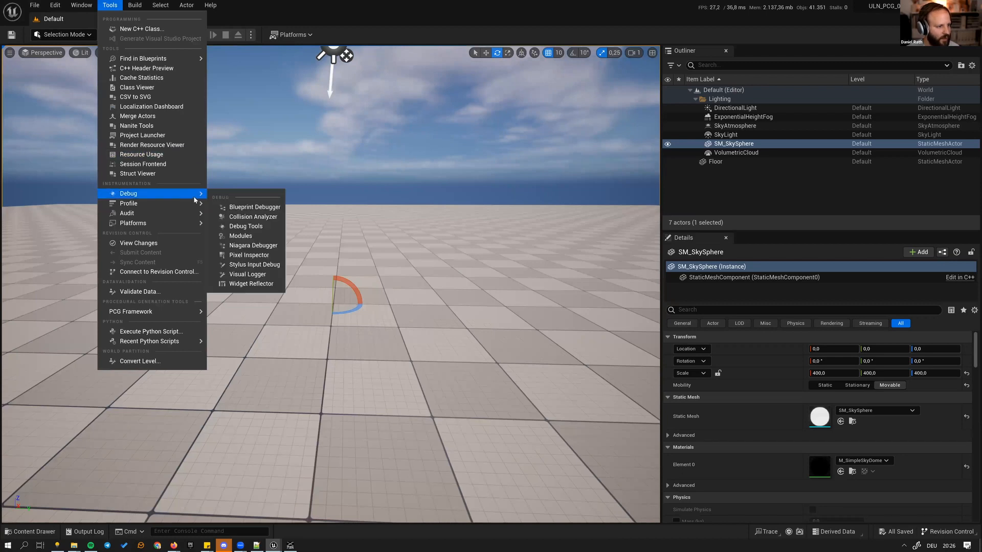
{"action": "left_click", "coordinate": [264, 283]}
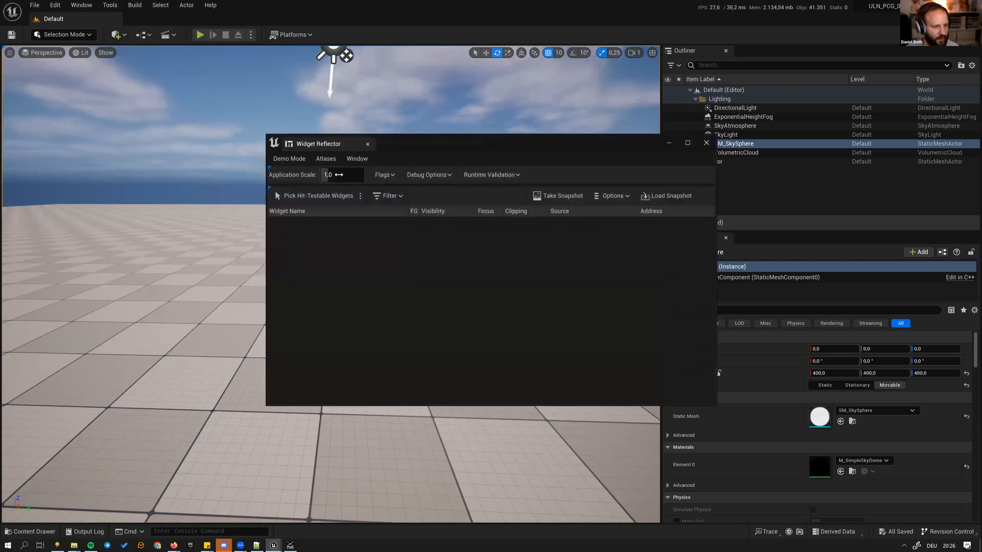
{"action": "type", "text": "1.2"}
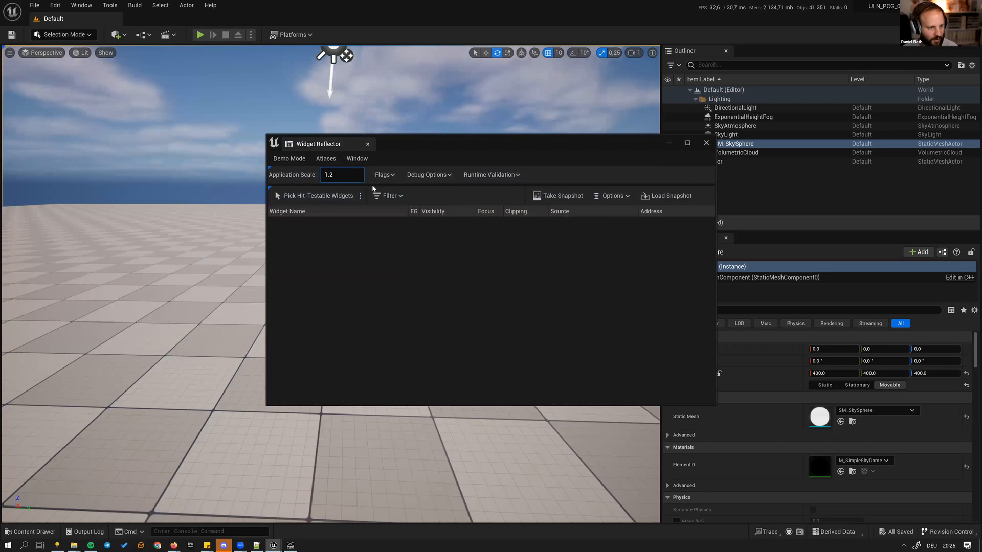
{"action": "key", "text": "Return"}
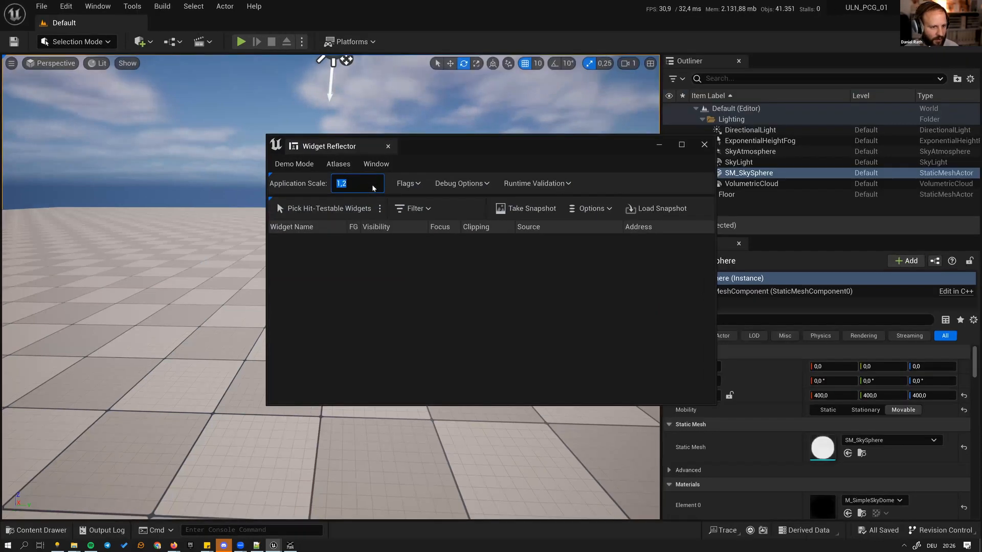
{"action": "left_click", "coordinate": [294, 164]}
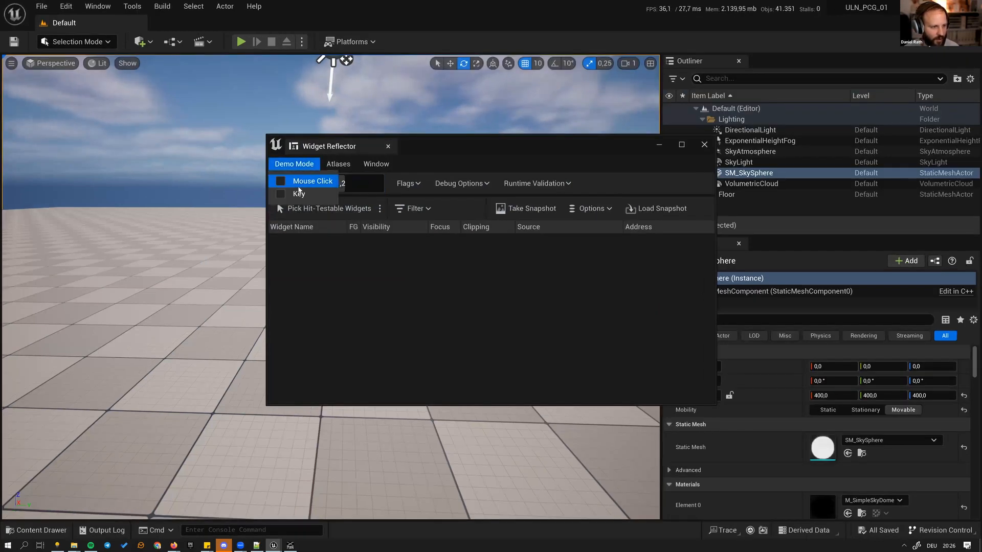
{"action": "left_click", "coordinate": [299, 194]}
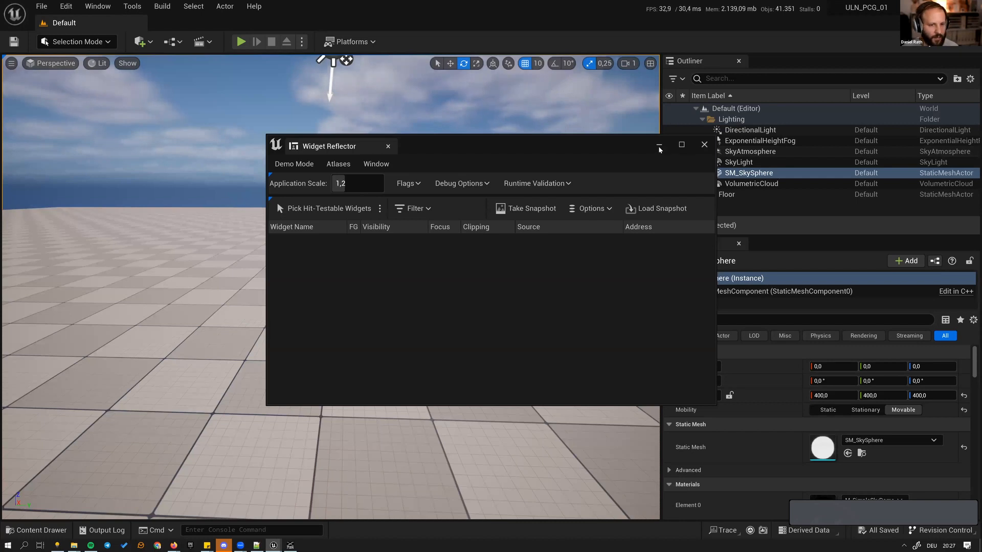
{"action": "left_click", "coordinate": [704, 145]}
- Open the UNL_Main level from the Content folder and enlarge the Outliner to show all of its actors
{"action": "left_click", "coordinate": [326, 238]}
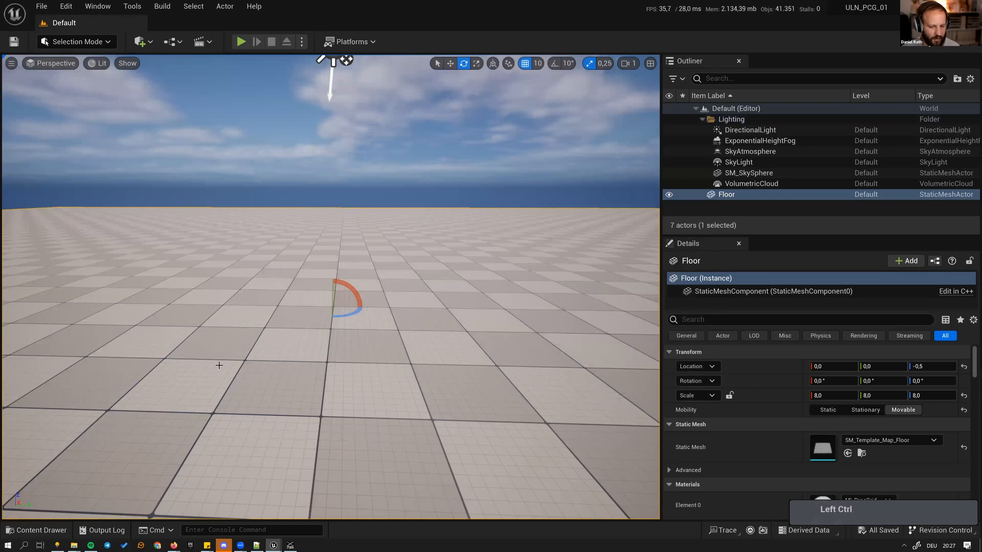
{"action": "key", "text": "ctrl+space"}
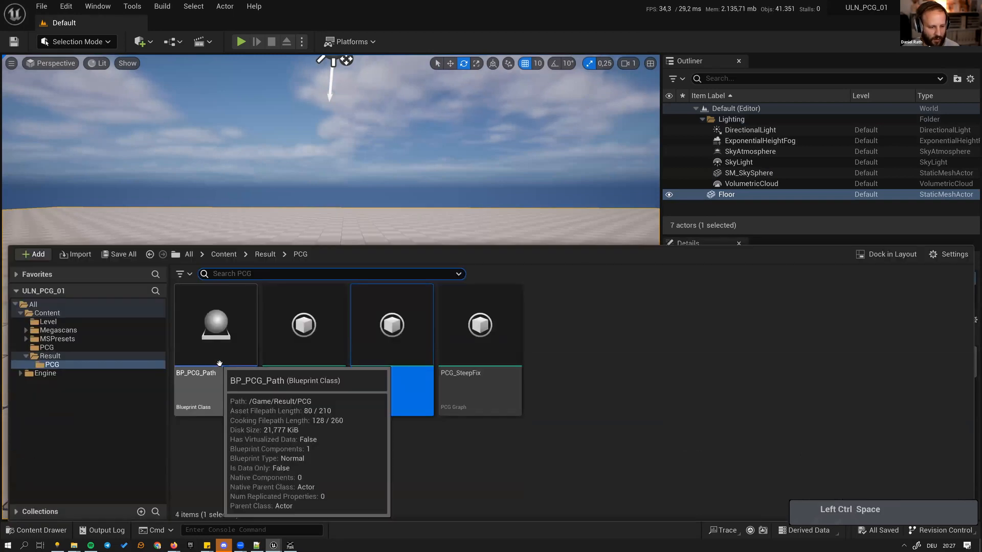
{"action": "left_click", "coordinate": [47, 313]}
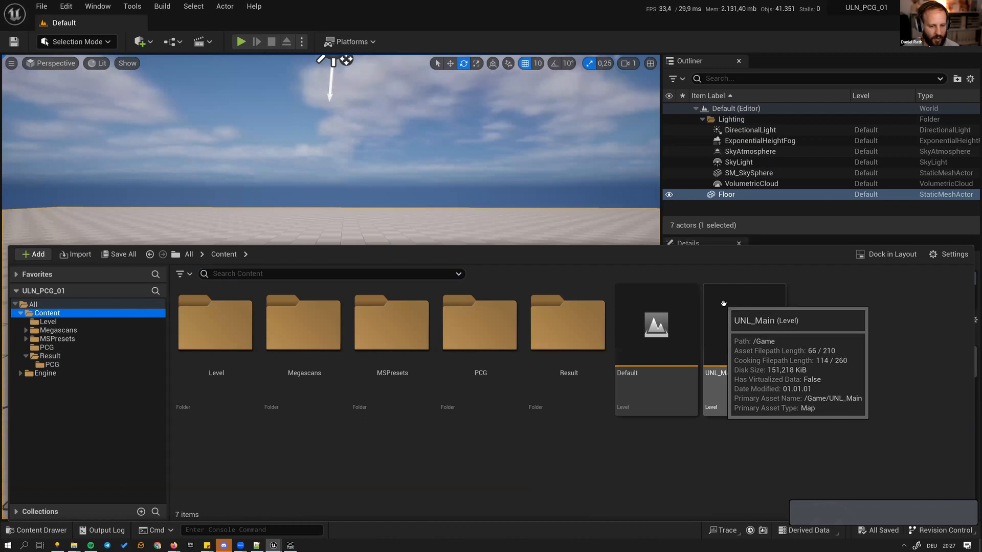
{"action": "double_click", "coordinate": [739, 339]}
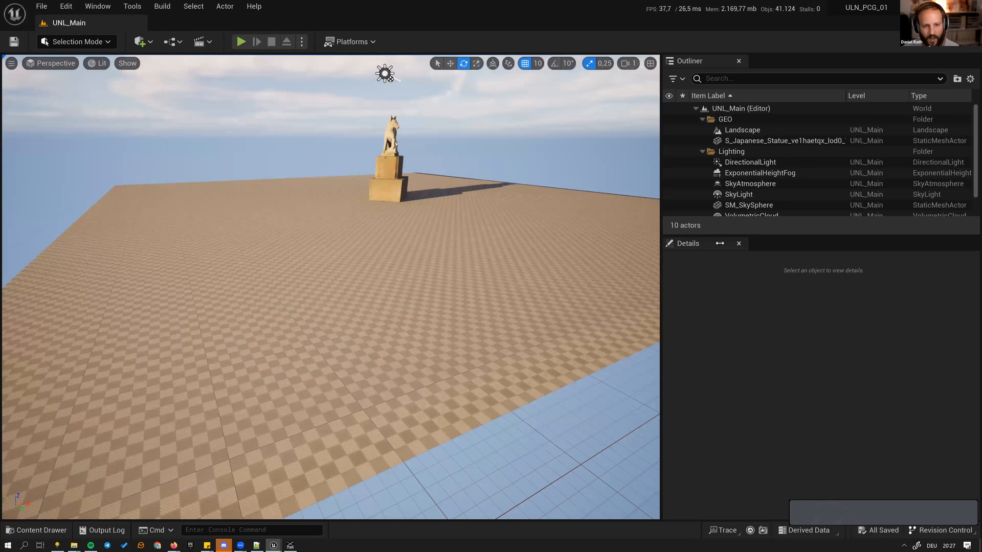
{"action": "left_click_drag", "start_coordinate": [770, 236], "coordinate": [762, 290]}
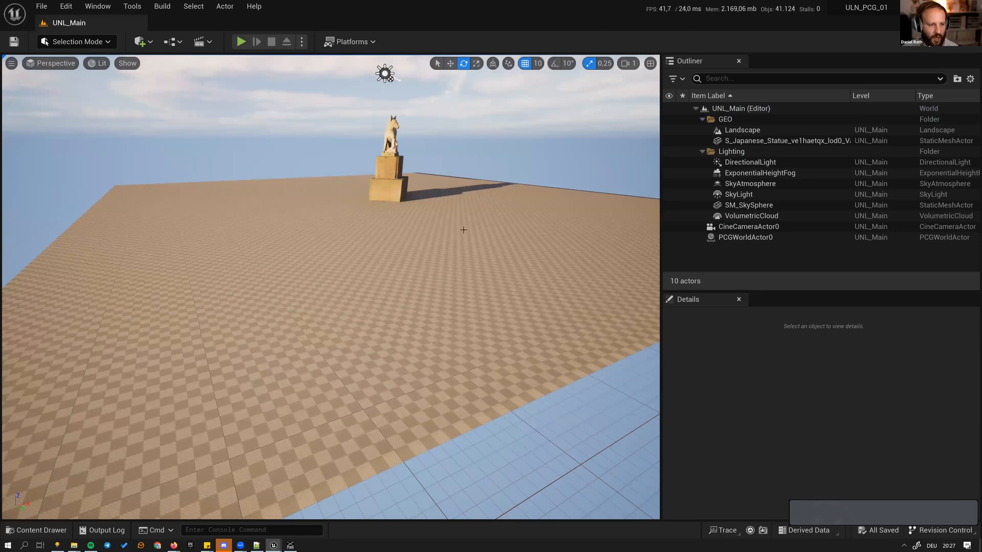
- Fly around the UNL_Main level to look over the landscape and the statue
{"action": "key", "text": "w"}
{"action": "key", "text": "e"}
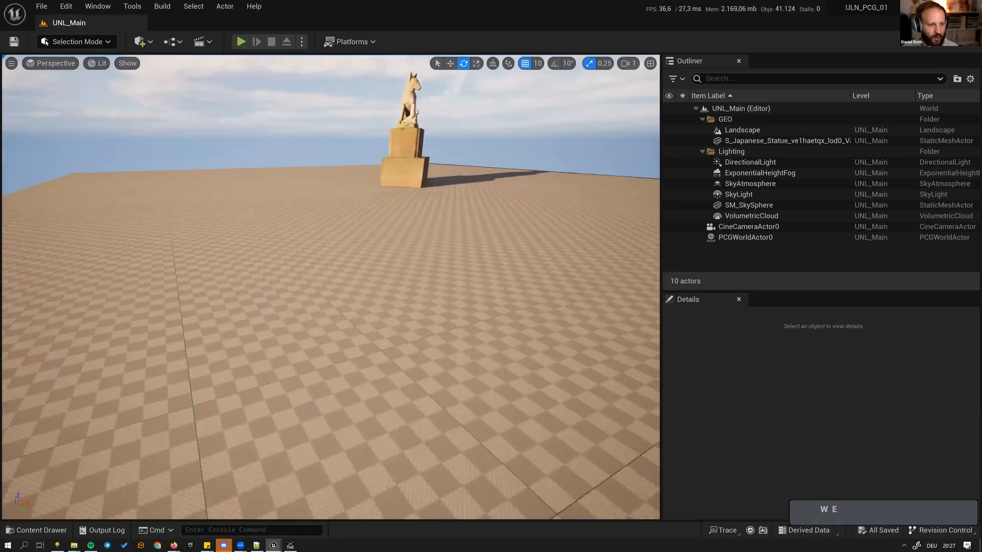
{"action": "key", "text": "w"}
{"action": "key", "text": "e"}
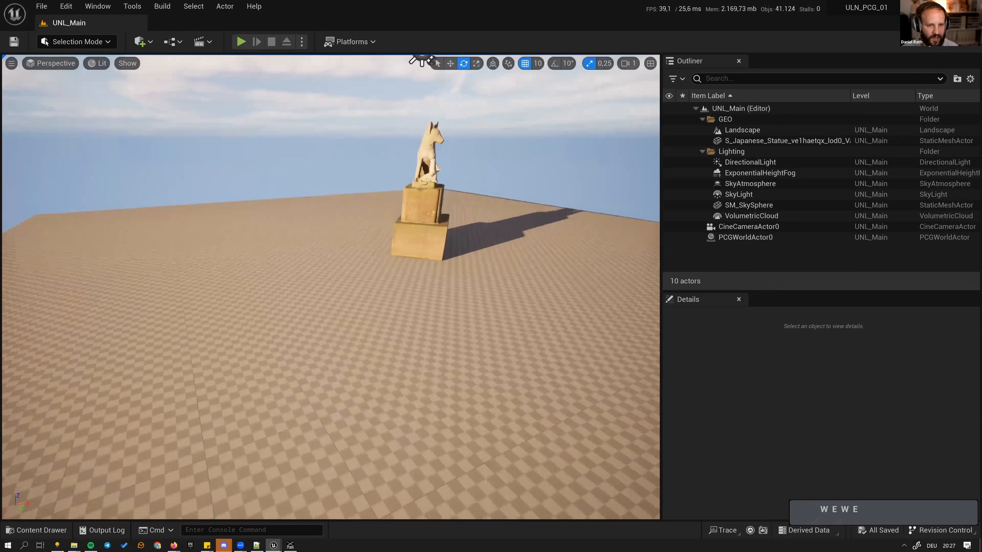
{"action": "key", "text": "d"}
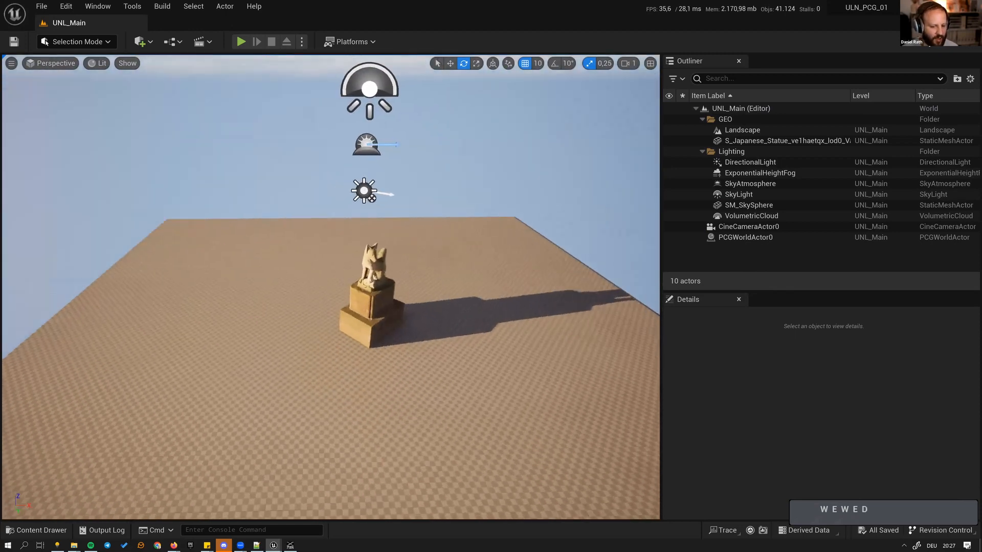
{"action": "key", "text": "s"}
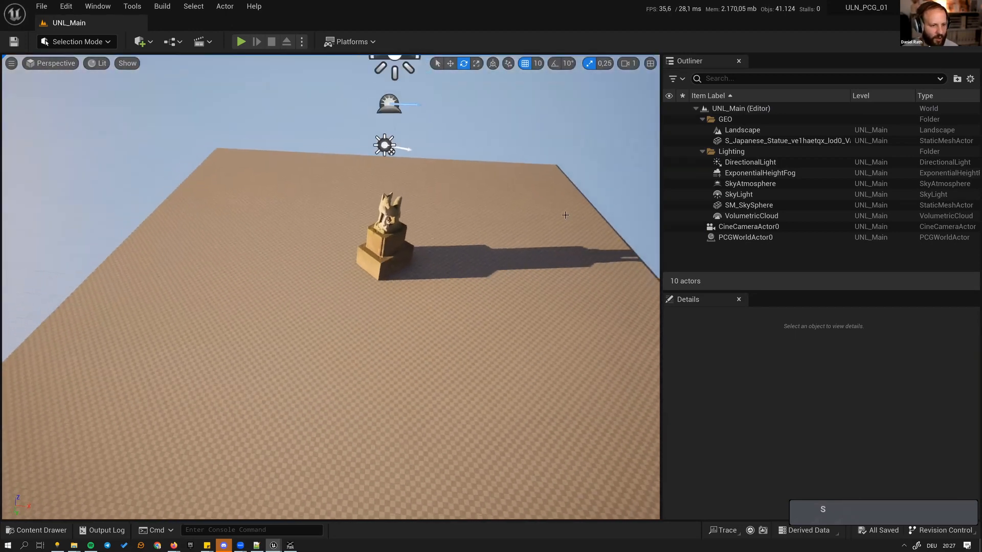
{"action": "key", "text": "q"}
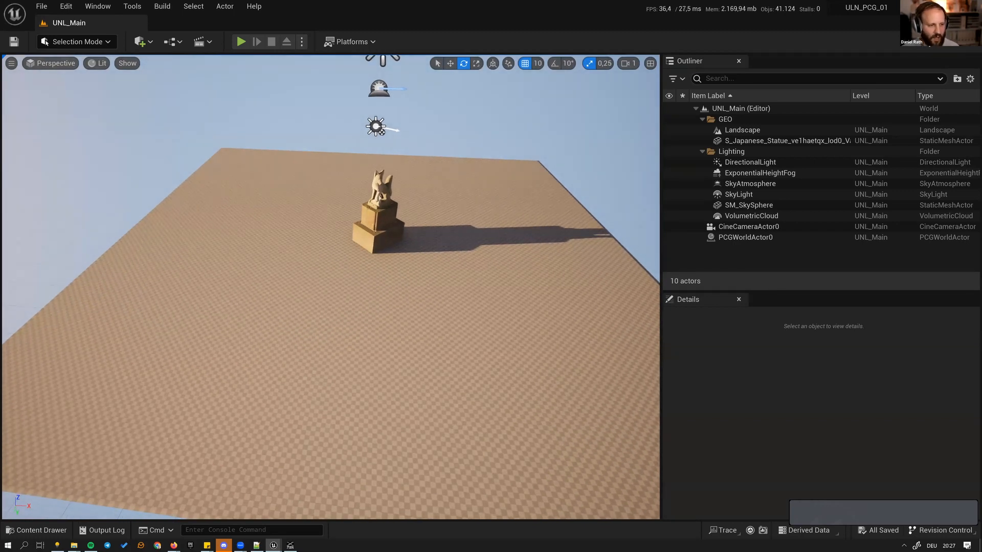
- Focus on the Japanese statue and examine it up close, and view the whole landscape from farther above
{"action": "left_click", "coordinate": [379, 223]}
{"action": "key", "text": "f"}
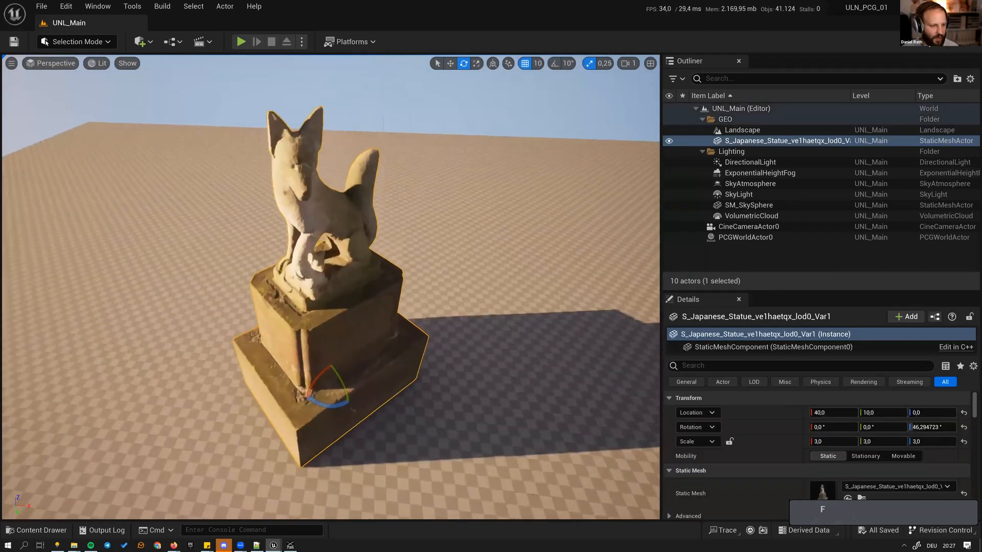
{"action": "key", "text": "d"}
{"action": "key", "text": "s"}
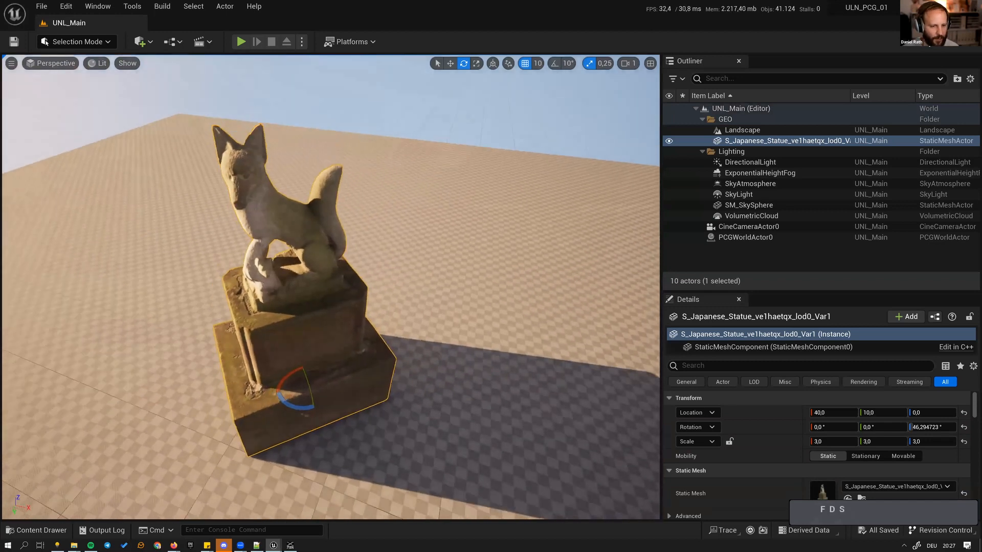
{"action": "key", "text": "s"}
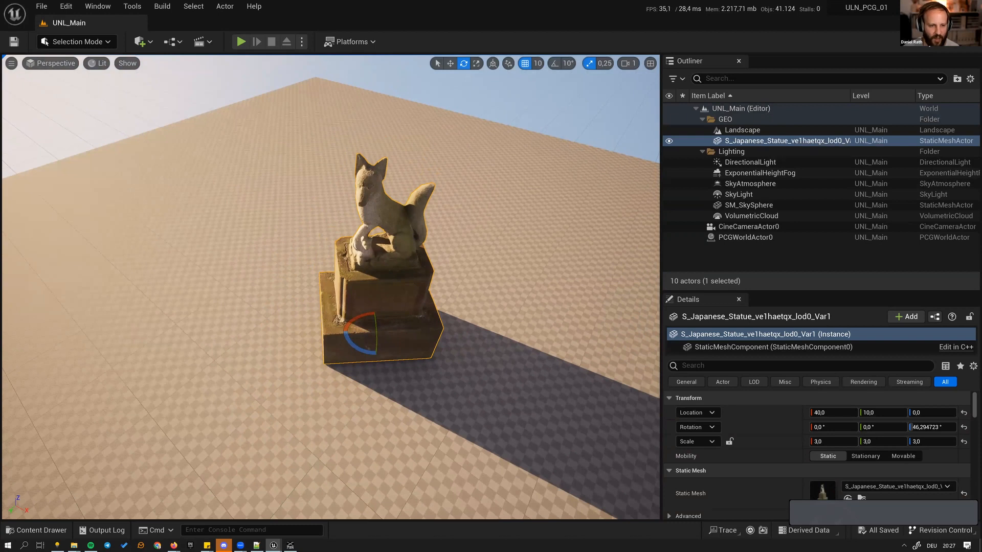
{"action": "key", "text": "s"}
{"action": "key", "text": "a"}
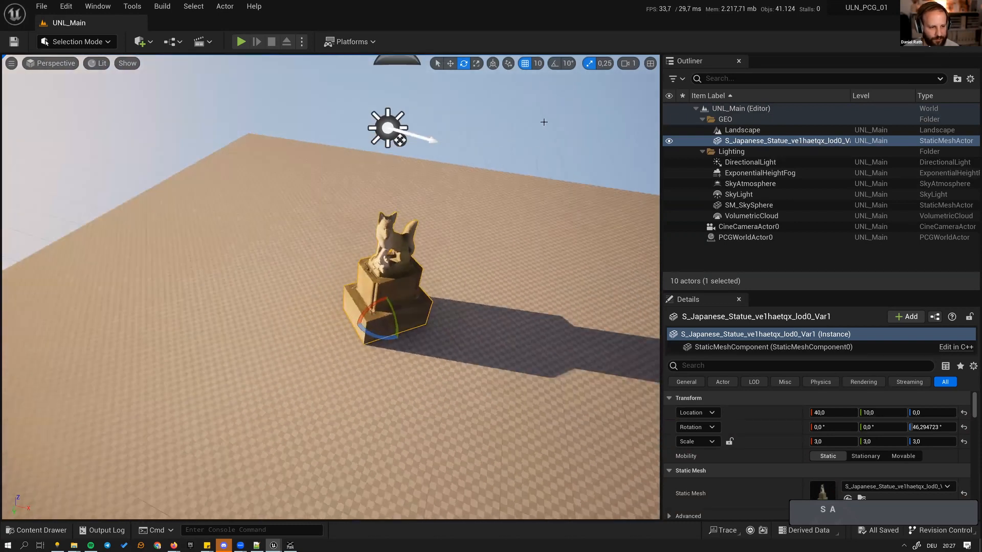
{"action": "key", "text": "s"}
{"action": "left_click", "coordinate": [544, 123]}
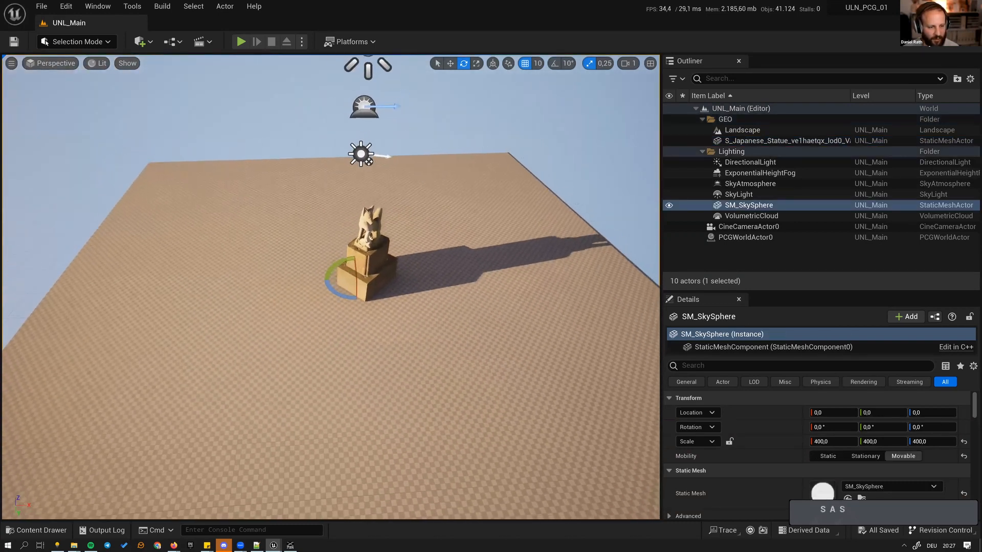
{"action": "key", "text": "a"}
{"action": "key", "text": "q"}
{"action": "key", "text": "s"}
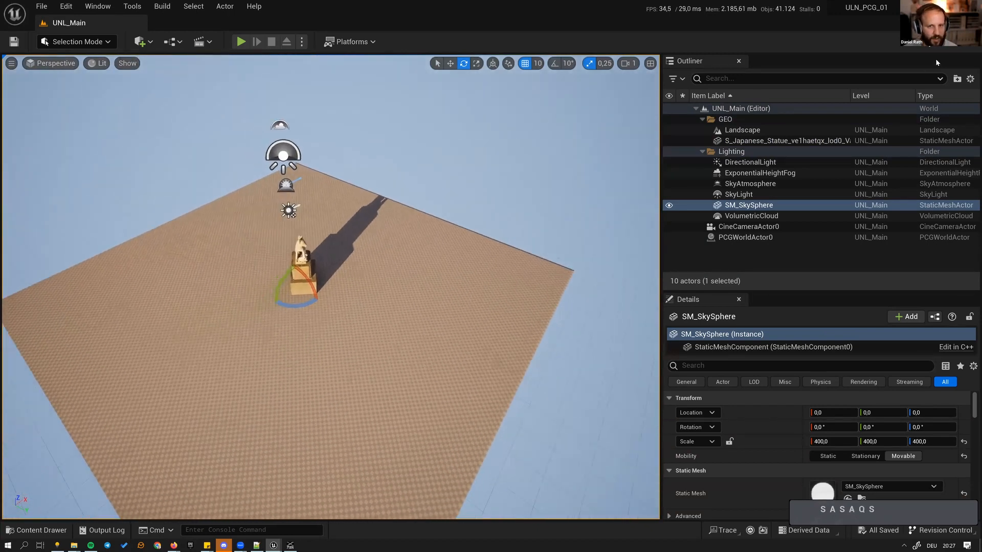
{"action": "key", "text": "q"}
{"action": "key", "text": "s"}
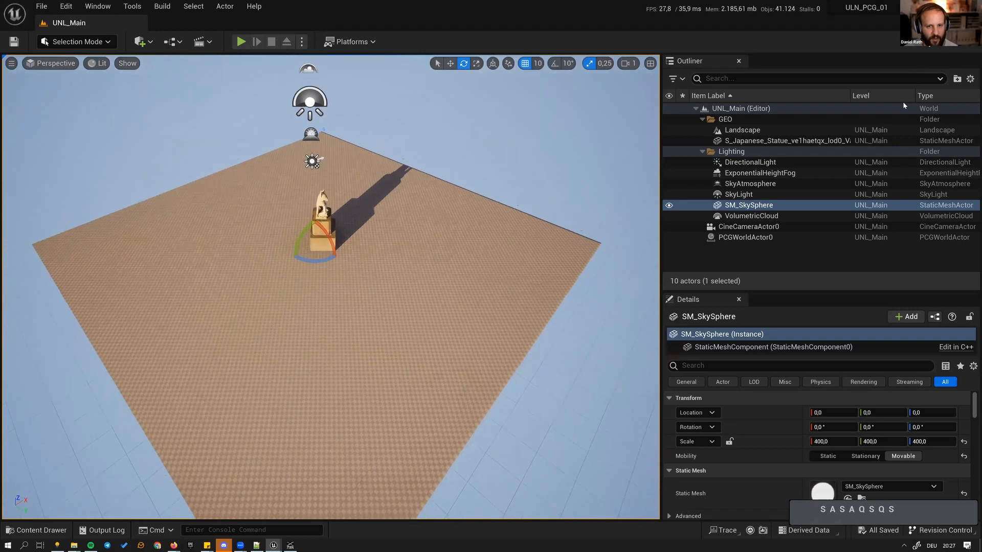
- Search the plugins for "Proce" and check whether the Procedural Content Generation Framework plugins are enabled
{"action": "left_click", "coordinate": [956, 42]}
{"action": "left_click", "coordinate": [862, 99]}
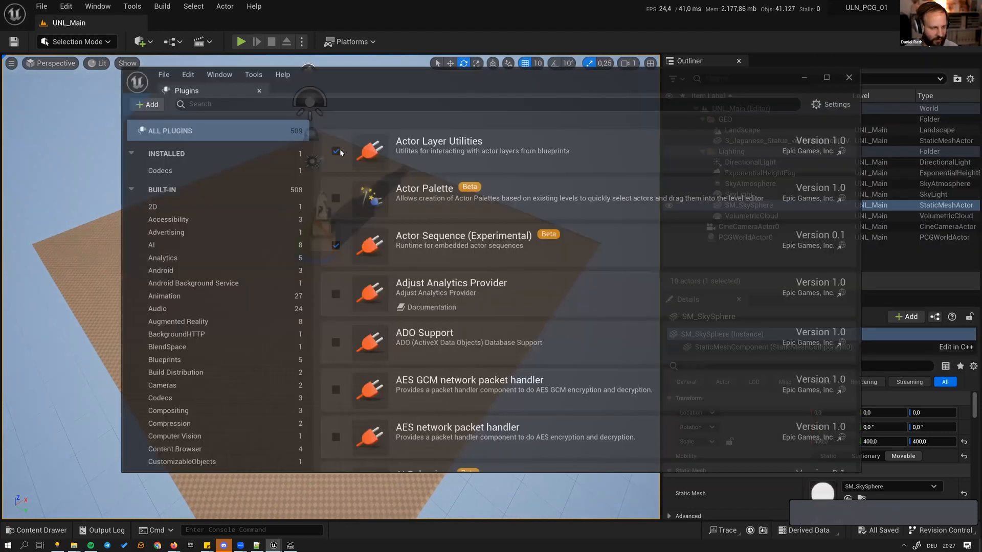
{"action": "type", "text": "PCG"}
{"action": "key", "text": "BackSpace"}
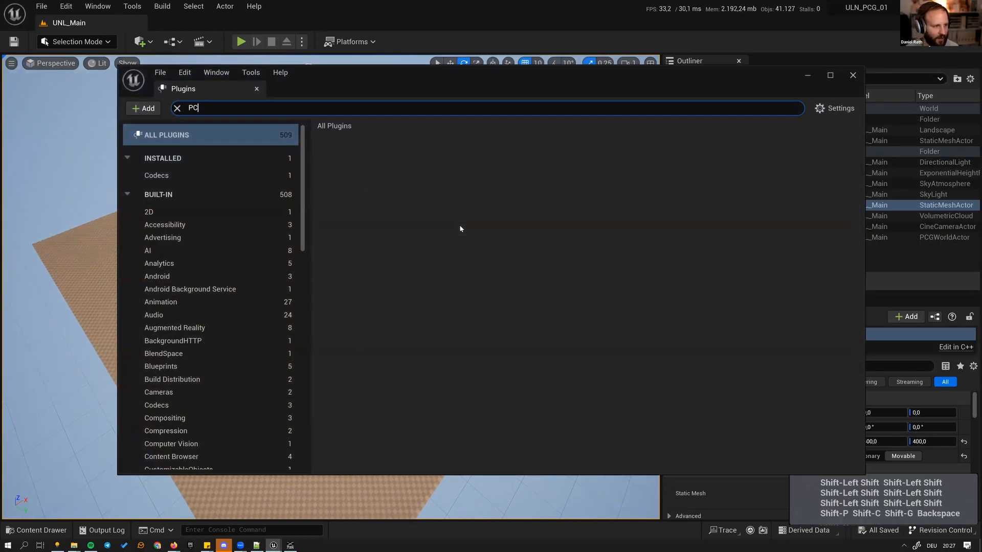
{"action": "key", "text": "BackSpace"}
{"action": "type", "text": "roc"}
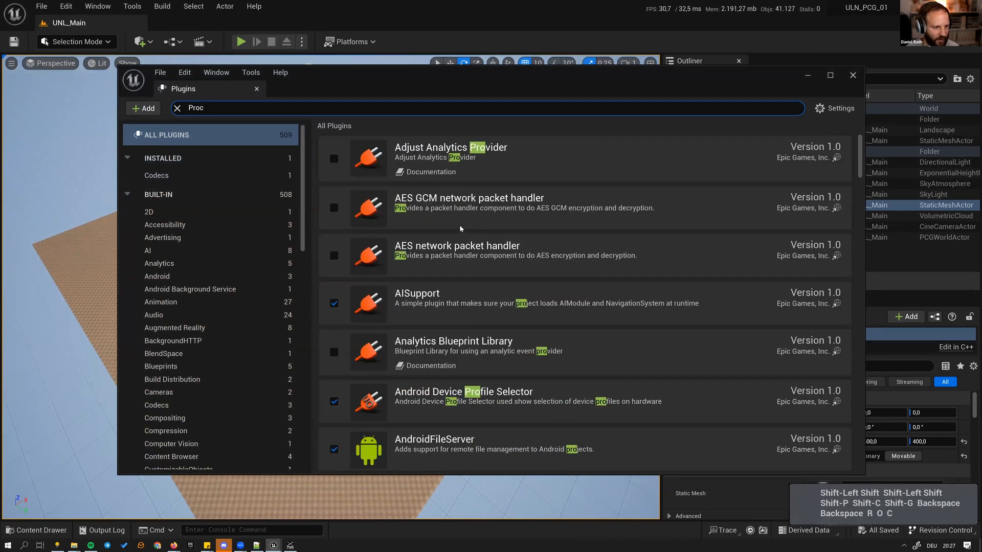
{"action": "type", "text": "e"}
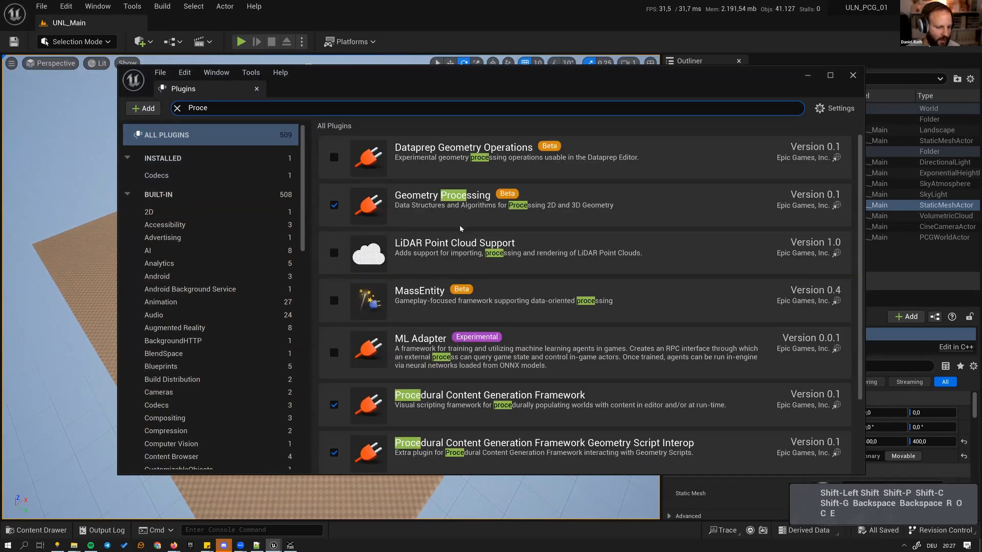
{"action": "scroll", "coordinate": [490, 365], "scroll_direction": "down", "scroll_amount": 2}
{"action": "scroll", "coordinate": [490, 365], "scroll_direction": "down", "scroll_amount": 1}
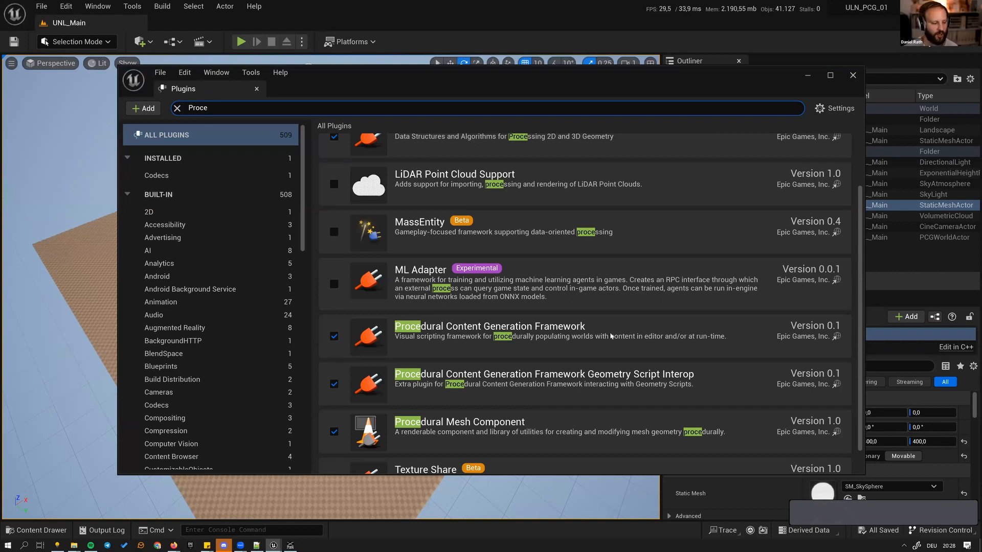
{"action": "left_click", "coordinate": [852, 75]}
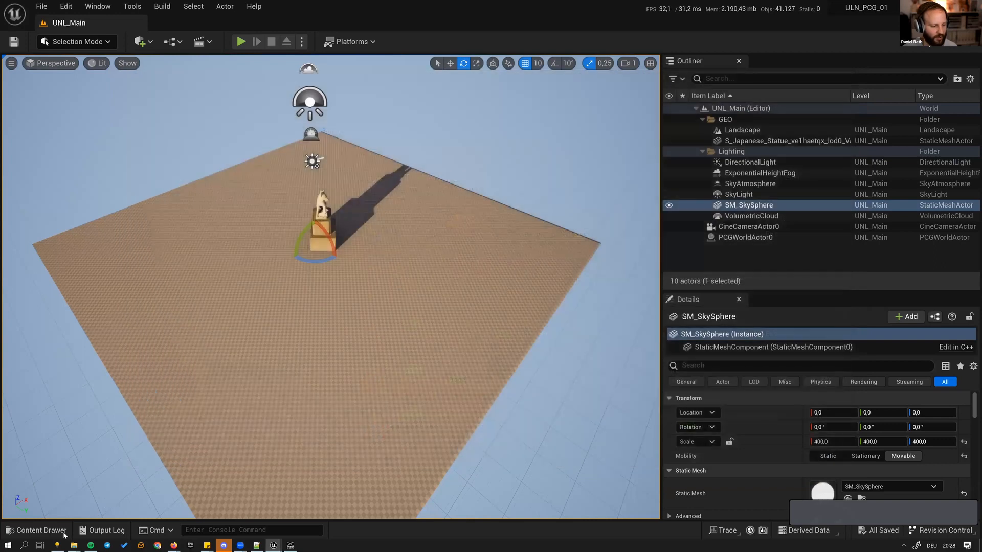
- Create a new PCG Graph asset in the Content/PCG folder
{"action": "left_click", "coordinate": [64, 531]}
{"action": "left_click", "coordinate": [25, 356]}
{"action": "left_click", "coordinate": [26, 357]}
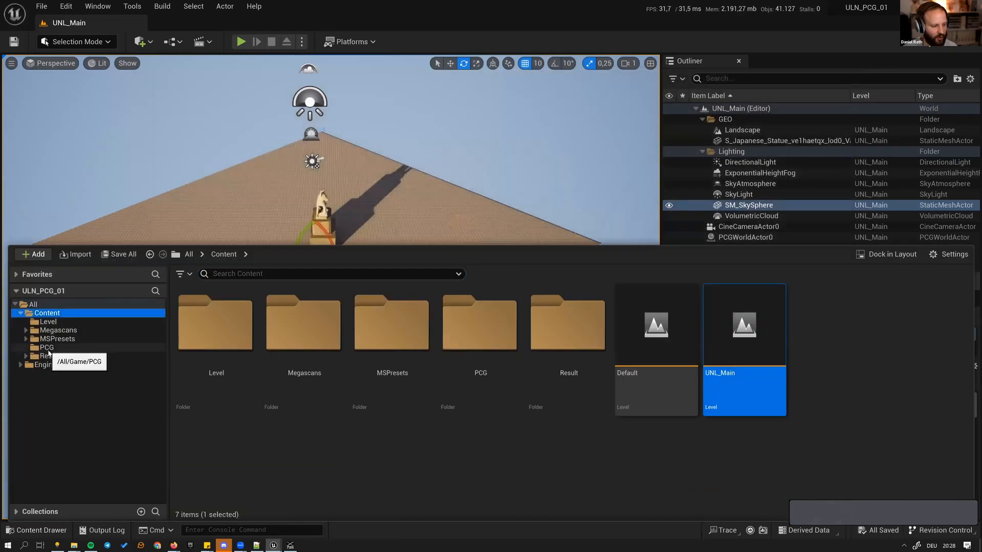
{"action": "left_click", "coordinate": [72, 348]}
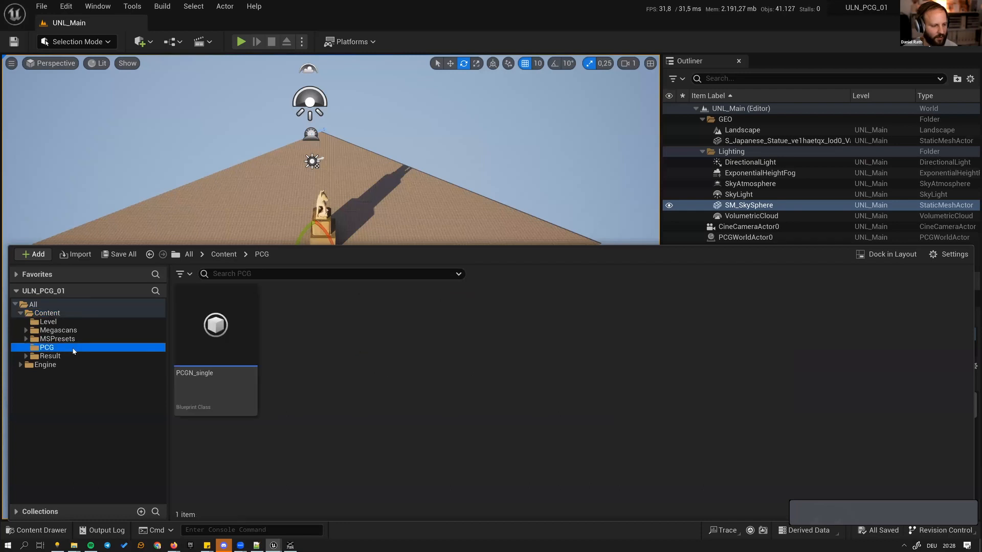
{"action": "right_click", "coordinate": [376, 339]}
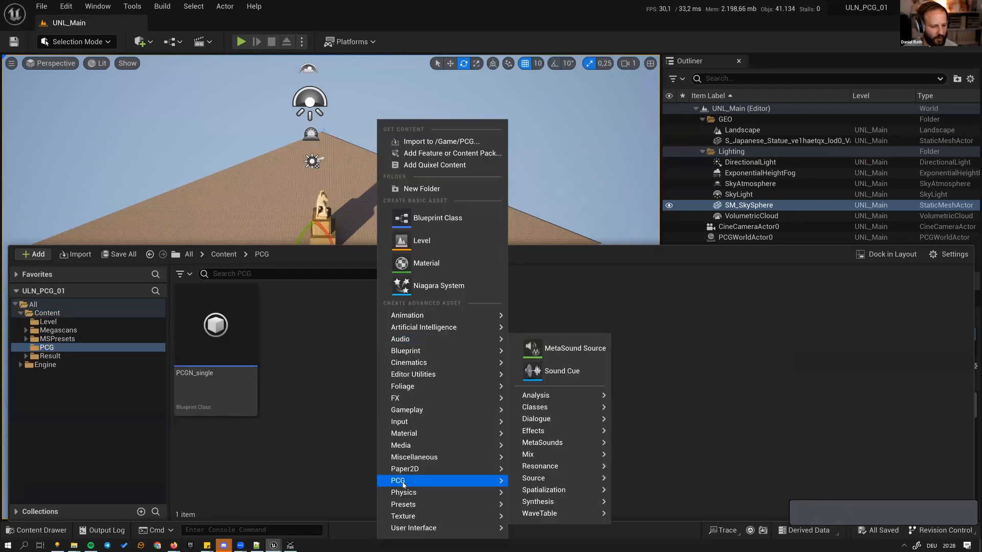
{"action": "mouse_move", "coordinate": [405, 484]}
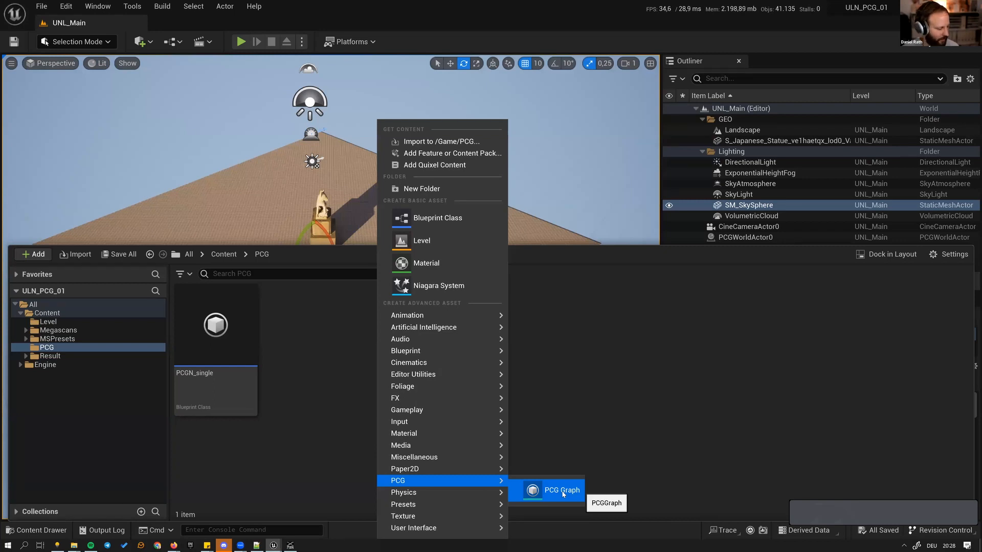
{"action": "left_click", "coordinate": [562, 491]}
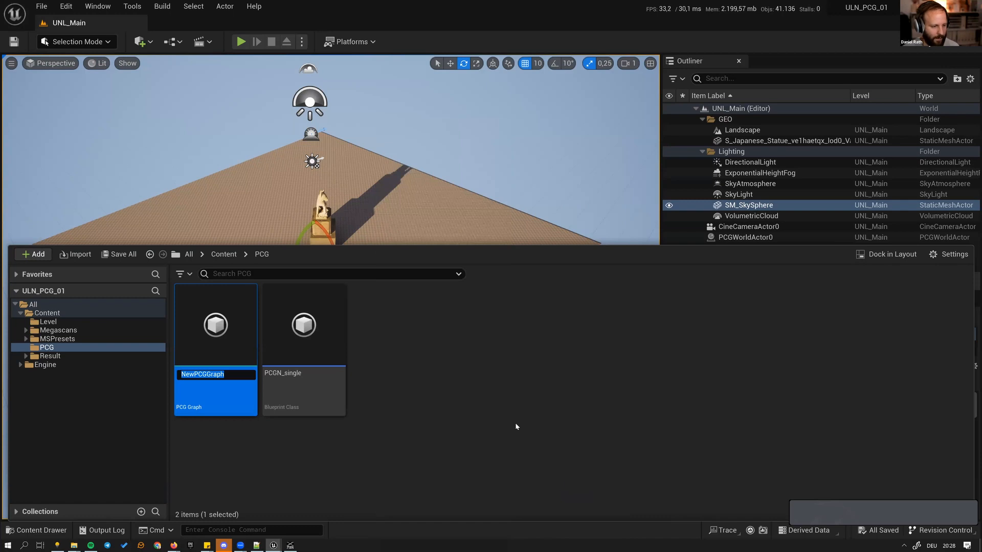
- Name the new PCG Graph PCG_Fox_Demo
{"action": "key", "text": "shift"}
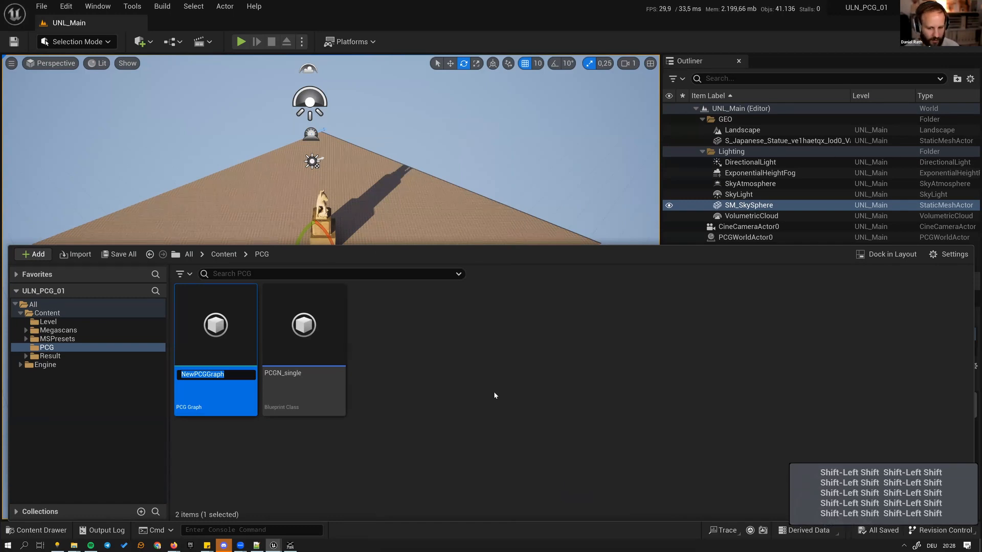
{"action": "type", "text": "PCGH"}
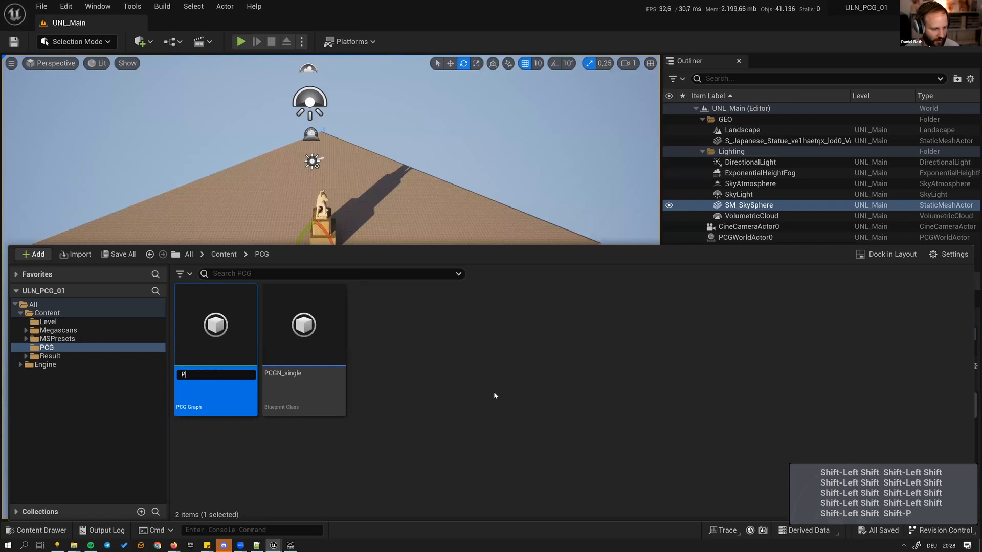
{"action": "key", "text": "BackSpace"}
{"action": "key", "text": "BackSpace"}
{"action": "type", "text": "G_FOX"}
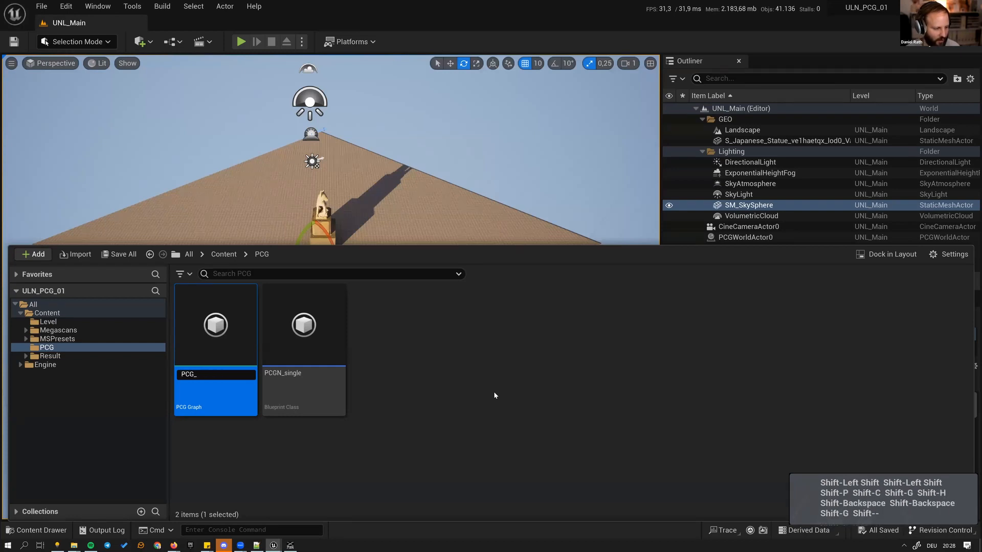
{"action": "key", "text": "BackSpace"}
{"action": "key", "text": "BackSpace"}
{"action": "type", "text": "ox_"}
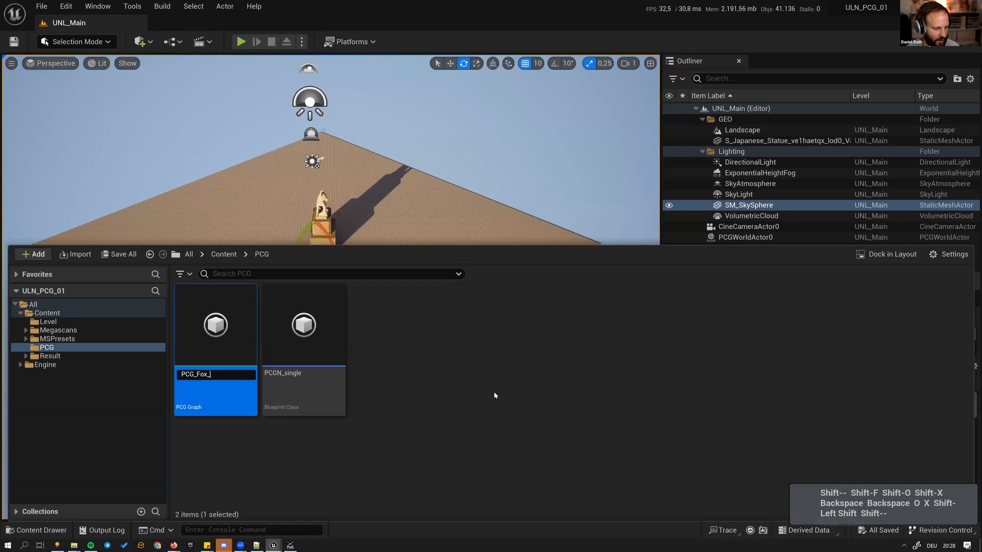
{"action": "type", "text": "Demop"}
{"action": "key", "text": "BackSpace"}
{"action": "key", "text": "BackSpace"}
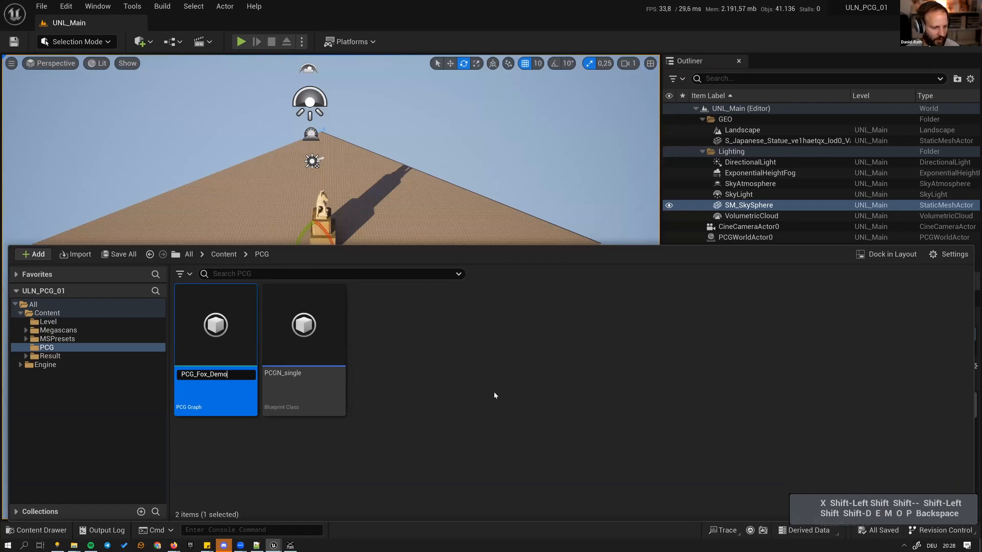
{"action": "key", "text": "Return"}
{"action": "key", "text": "F2"}
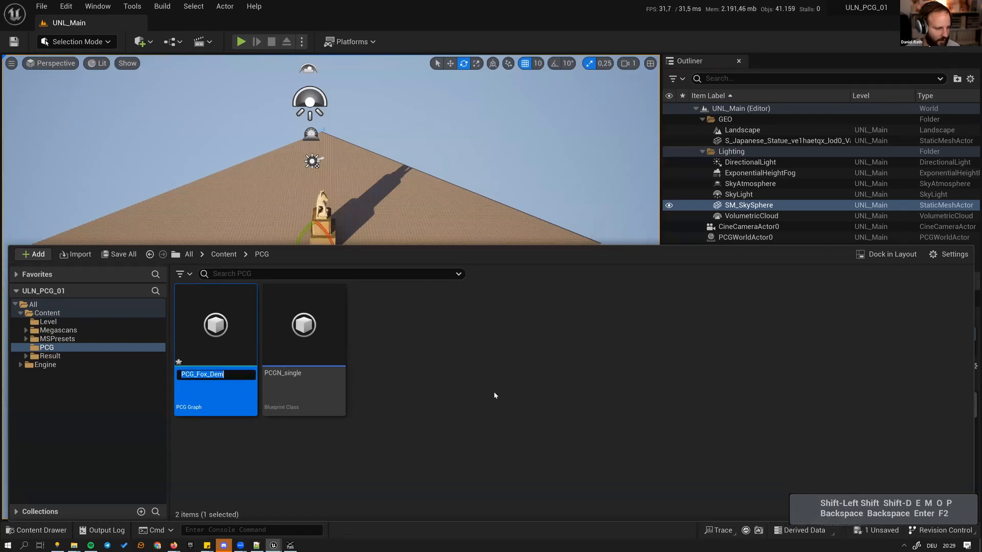
{"action": "key", "text": "Right"}
{"action": "type", "text": "o"}
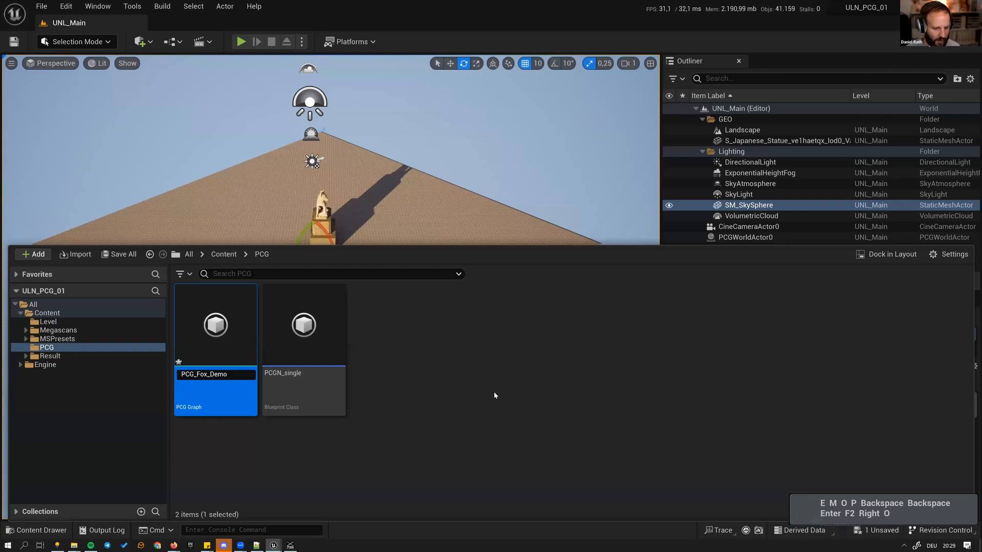
{"action": "key", "text": "Return"}
{"action": "left_click", "coordinate": [485, 396]}
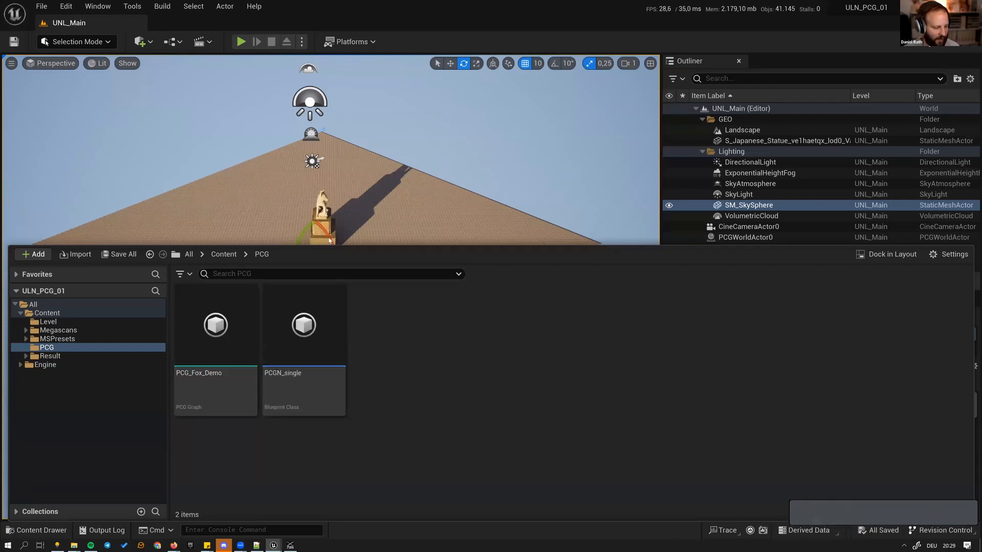
- Place the PCG_Fox_Demo graph in the level near the statue and reset the resulting volume's location to the origin
{"action": "right_click_drag", "start_coordinate": [361, 198], "coordinate": [358, 207]}
{"action": "key", "text": "s"}
{"action": "key", "text": "w"}
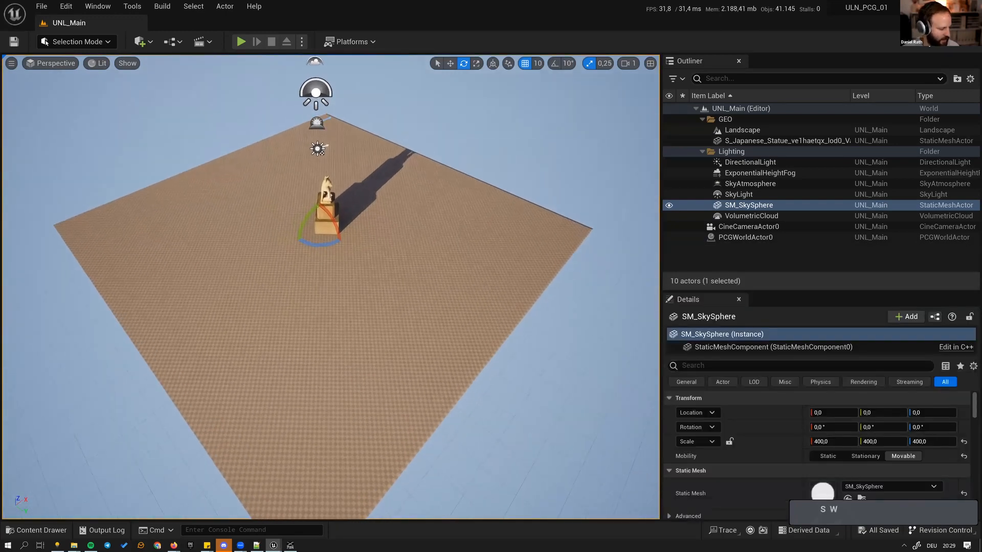
{"action": "key", "text": "s"}
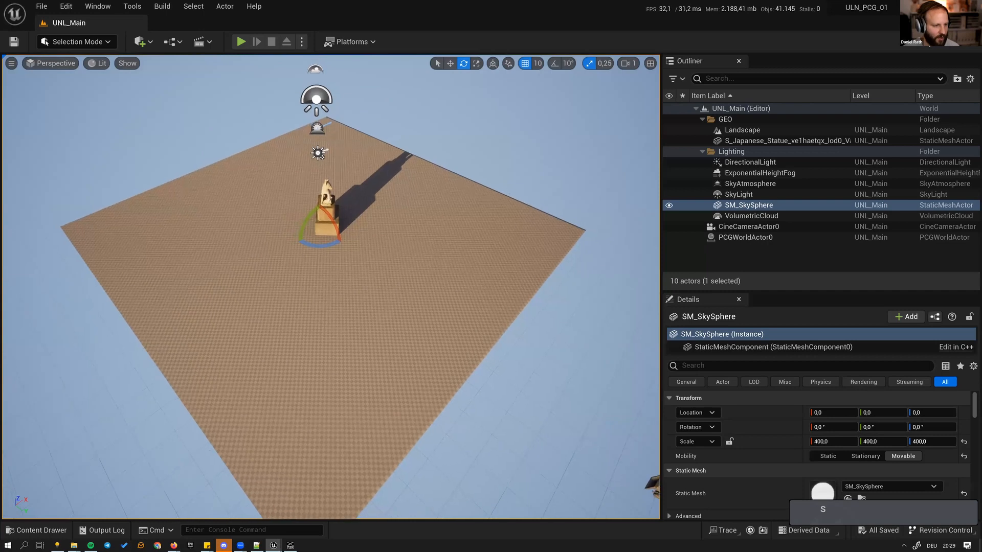
{"action": "key", "text": "a"}
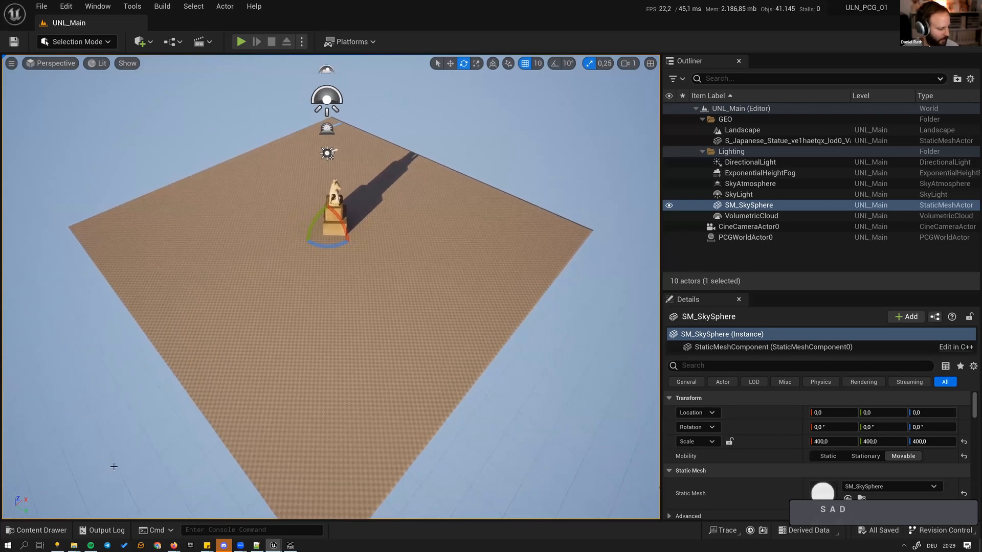
{"action": "left_click", "coordinate": [61, 535]}
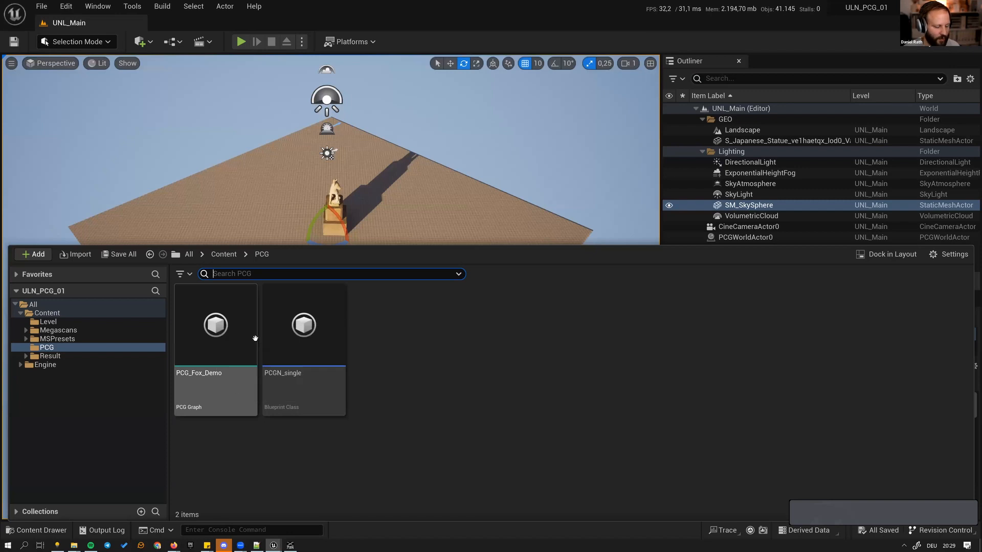
{"action": "left_click_drag", "start_coordinate": [219, 318], "coordinate": [333, 220]}
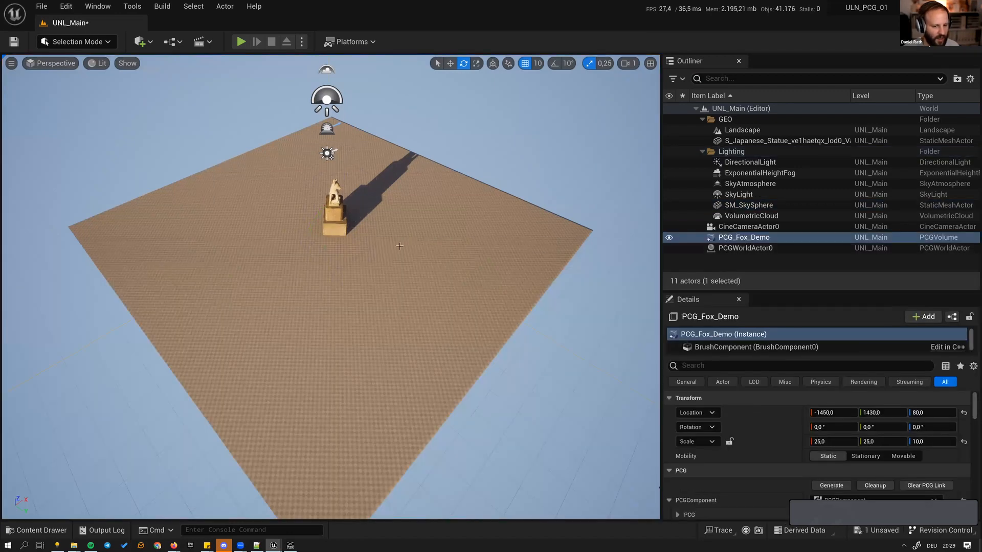
{"action": "right_click_drag", "start_coordinate": [377, 264], "coordinate": [387, 255]}
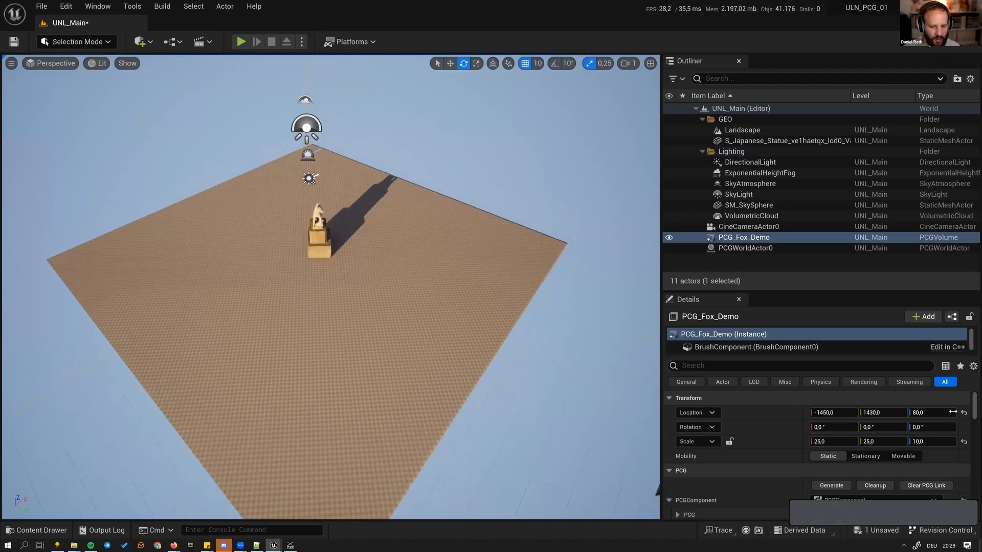
{"action": "left_click", "coordinate": [964, 413]}
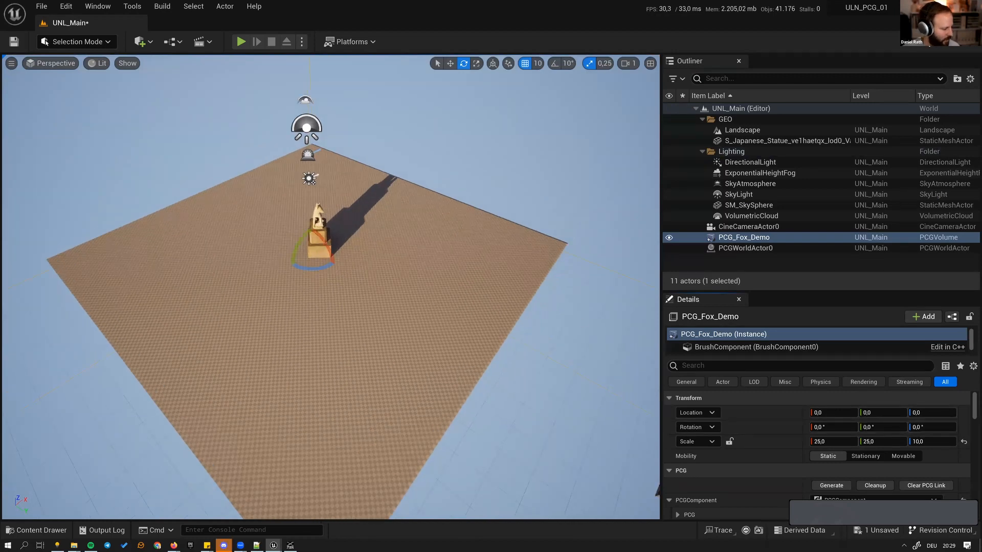
- Focus on the PCG_Fox_Demo volume and examine how its bounds enclose the landscape
{"action": "key", "text": "f"}
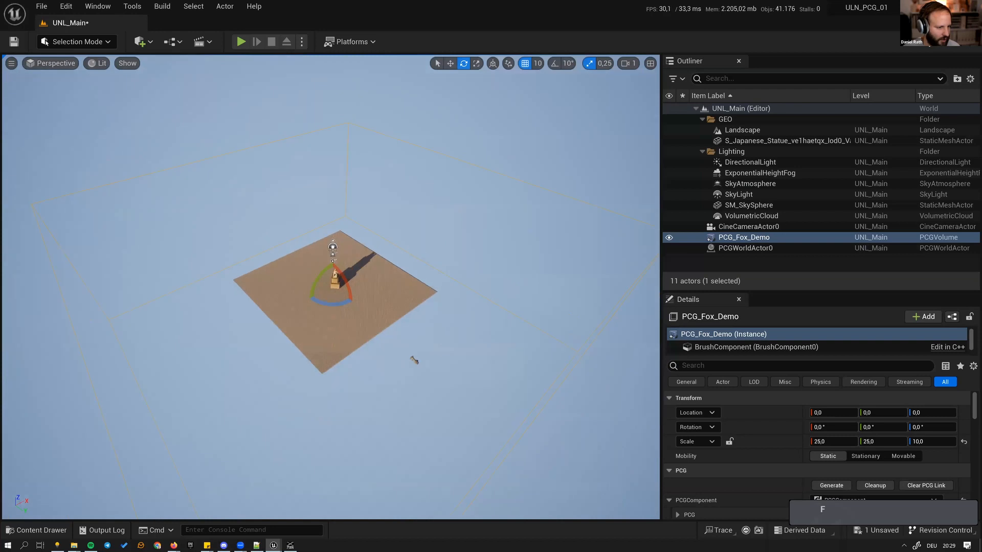
{"action": "key", "text": "w"}
{"action": "key", "text": "w"}
{"action": "key", "text": "w"}
{"action": "key", "text": "w"}
{"action": "key", "text": "w"}
{"action": "key", "text": "w"}
{"action": "key", "text": "w"}
{"action": "key", "text": "w"}
{"action": "key", "text": "w"}
{"action": "key", "text": "w"}
{"action": "right_click_drag", "start_coordinate": [395, 346], "coordinate": [478, 406]}
{"action": "key", "text": "q"}
{"action": "key", "text": "q"}
{"action": "key", "text": "q"}
{"action": "key", "text": "q"}
{"action": "key", "text": "q"}
{"action": "key", "text": "q"}
{"action": "key", "text": "s"}
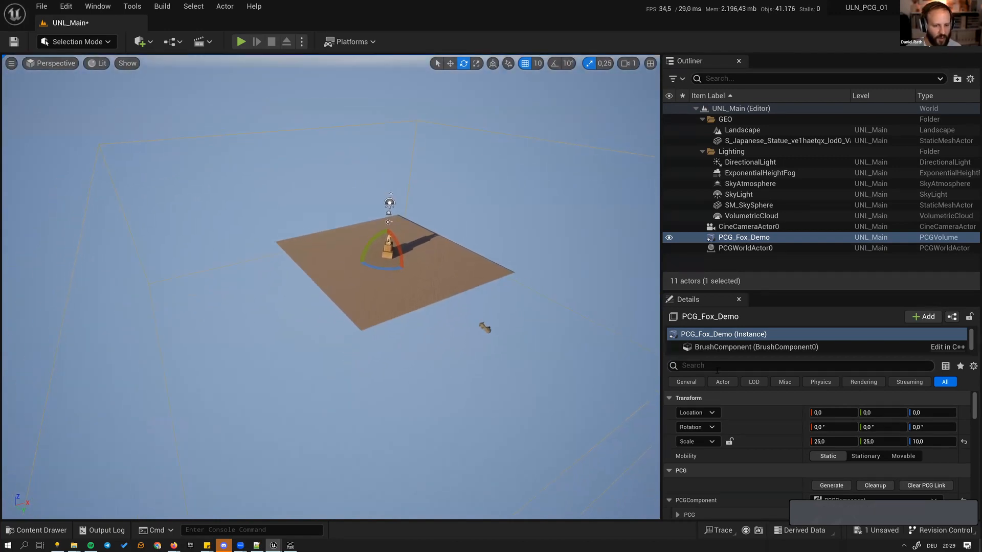
- Enlarge the Details area, search the volume's properties for "brush", and clear the search
{"action": "left_click_drag", "start_coordinate": [761, 292], "coordinate": [701, 114]}
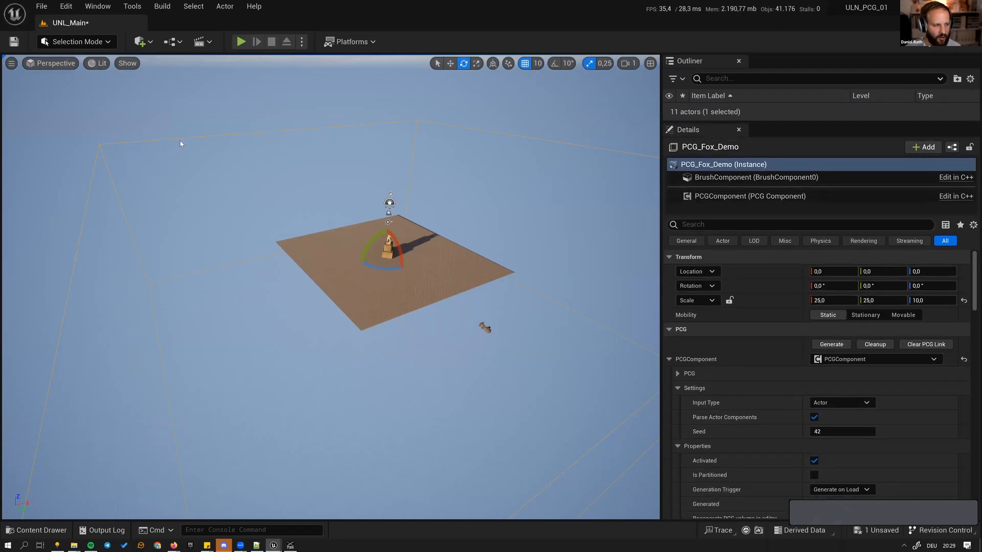
{"action": "left_click", "coordinate": [719, 225]}
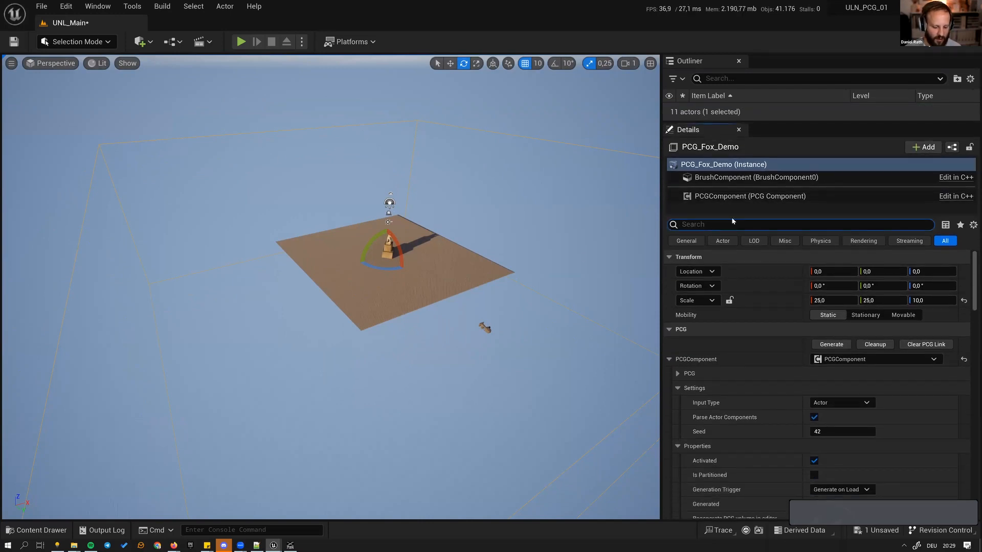
{"action": "type", "text": "brush"}
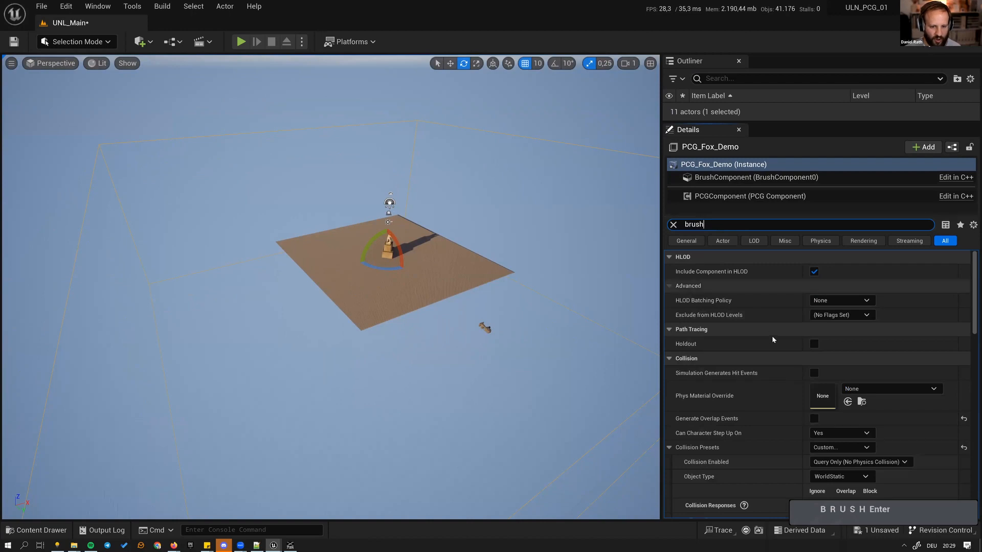
{"action": "scroll", "coordinate": [772, 335], "scroll_direction": "down", "scroll_amount": 2}
{"action": "type", "text": "siy"}
{"action": "key", "text": "BackSpace"}
{"action": "type", "text": "z"}
{"action": "key", "text": "BackSpace"}
{"action": "key", "text": "BackSpace"}
{"action": "key", "text": "BackSpace"}
{"action": "key", "text": "BackSpace"}
{"action": "key", "text": "BackSpace"}
{"action": "key", "text": "BackSpace"}
{"action": "key", "text": "BackSpace"}
{"action": "key", "text": "BackSpace"}
{"action": "key", "text": "BackSpace"}
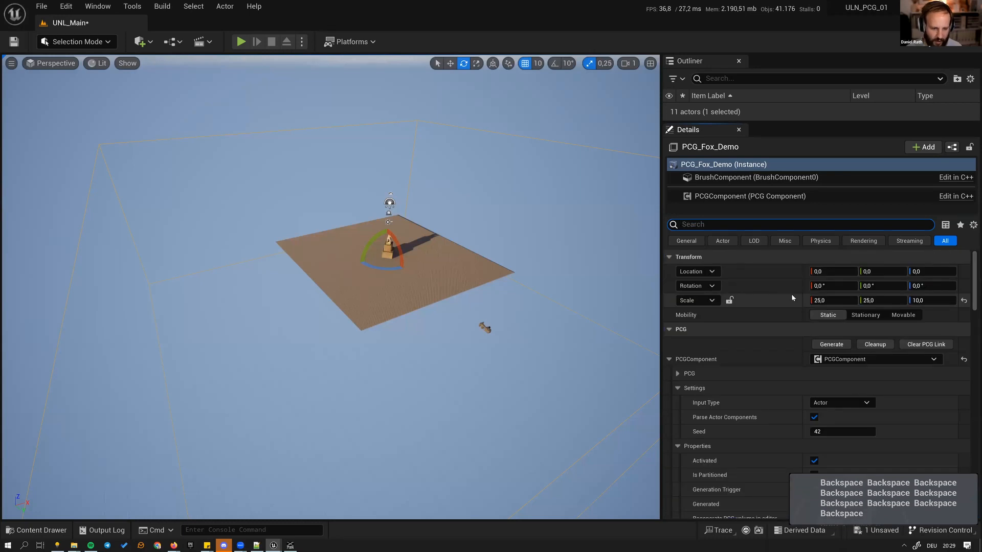
- Collapse the PCG and Collision categories and set the volume's Brush Settings X, Y and Z to 100 each
{"action": "left_click", "coordinate": [665, 329]}
{"action": "scroll", "coordinate": [663, 317], "scroll_direction": "down", "scroll_amount": 5}
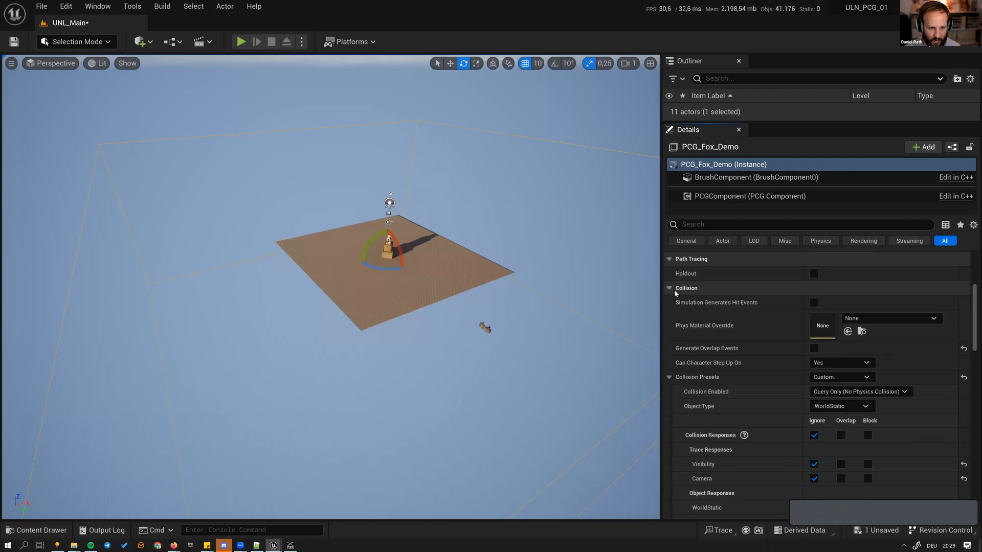
{"action": "left_click", "coordinate": [674, 289]}
{"action": "left_click", "coordinate": [843, 348]}
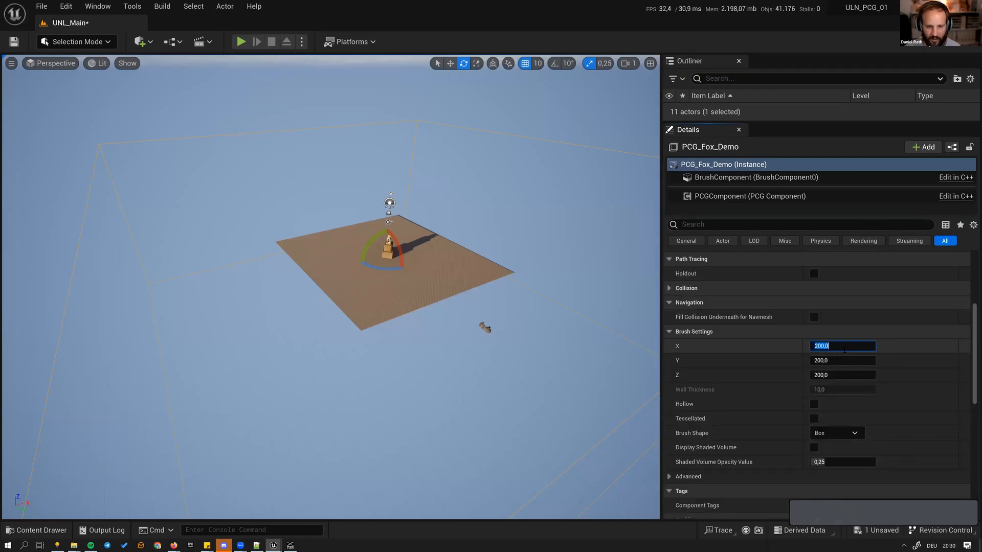
{"action": "type", "text": "100"}
{"action": "key", "text": "Tab"}
{"action": "type", "text": "10"}
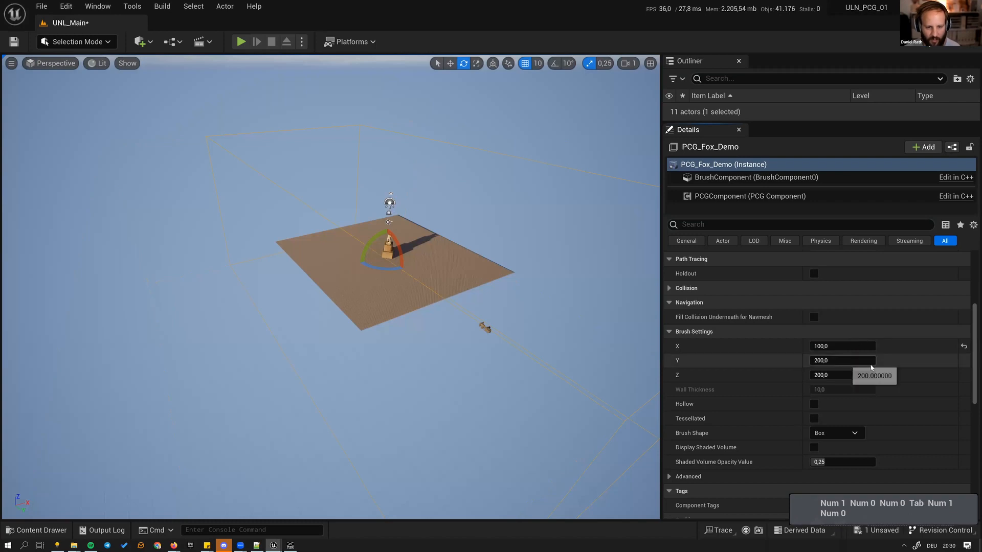
{"action": "left_click", "coordinate": [870, 364]}
{"action": "type", "text": "100"}
{"action": "key", "text": "Tab"}
{"action": "type", "text": "1"}
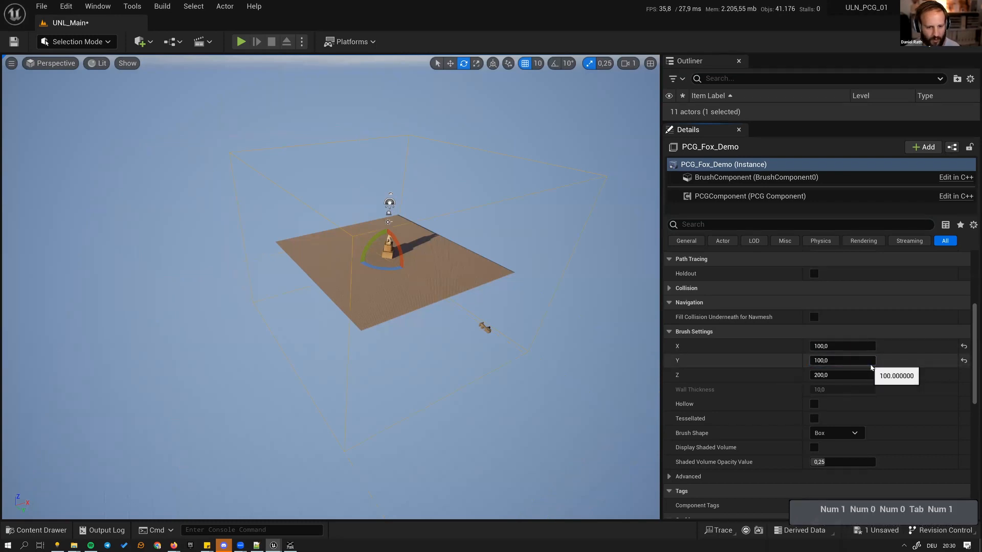
{"action": "left_click", "coordinate": [874, 375]}
{"action": "type", "text": "100"}
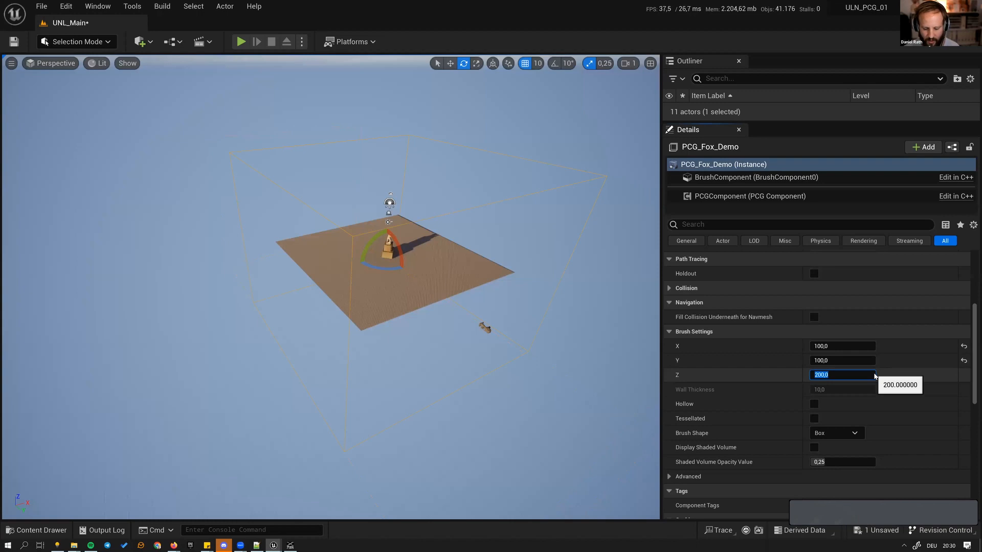
{"action": "key", "text": "Return"}
- Fly around the resized PCG volume and check its bounds against the landscape from a lower angle
{"action": "key", "text": "q"}
{"action": "mouse_move", "coordinate": [576, 336]}
{"action": "right_mouse_down"}
{"action": "mouse_move", "coordinate": [576, 286]}
{"action": "mouse_move", "coordinate": [567, 293]}
{"action": "right_mouse_up"}
{"action": "key", "text": "w"}
{"action": "key", "text": "w"}
{"action": "key", "text": "d"}
{"action": "key", "text": "q"}
{"action": "key", "text": "w"}
{"action": "key", "text": "s"}
{"action": "key", "text": "s"}
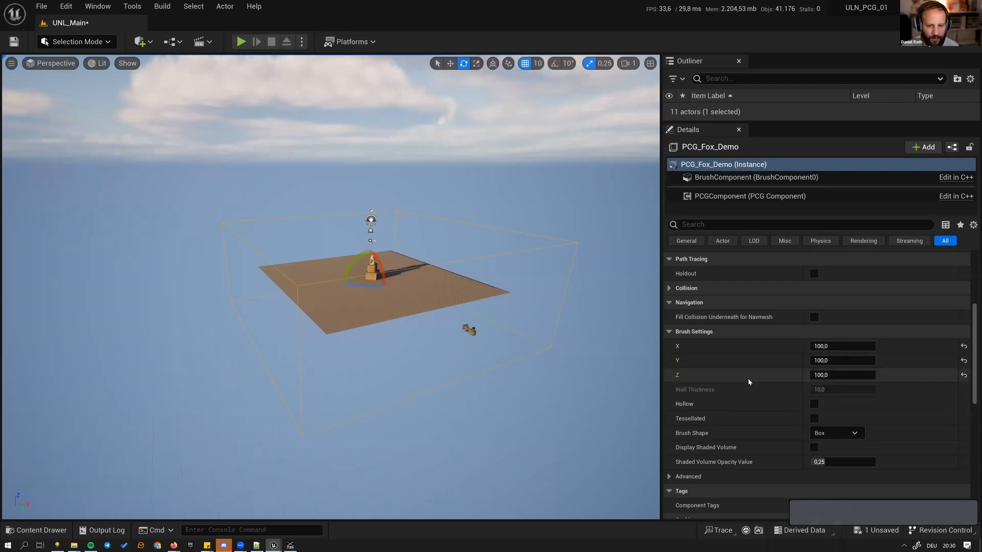
- Expand the volume's PCG category and its PCGComponent to show the component's settings groups
{"action": "scroll", "coordinate": [748, 382], "scroll_direction": "up", "scroll_amount": 5}
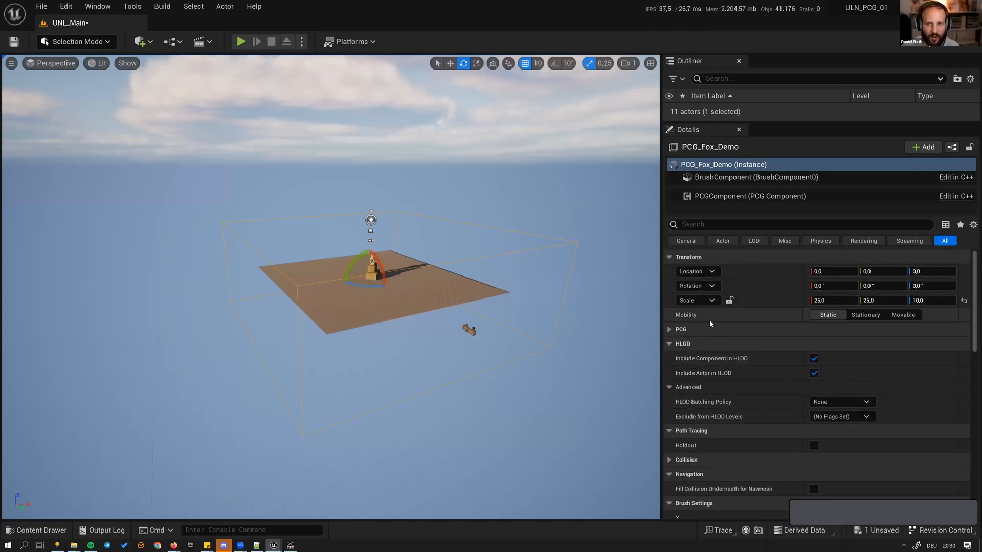
{"action": "left_click", "coordinate": [676, 332]}
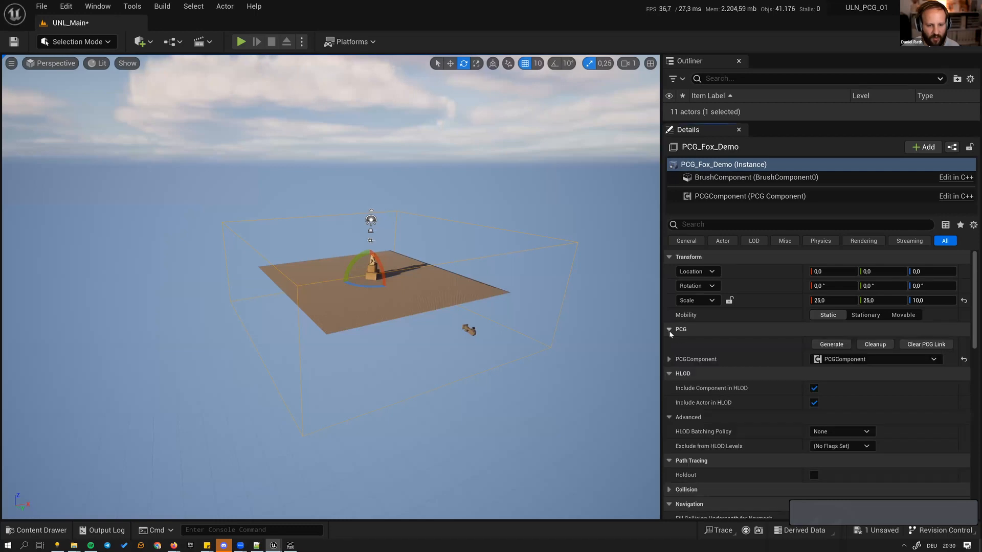
{"action": "left_click", "coordinate": [669, 360]}
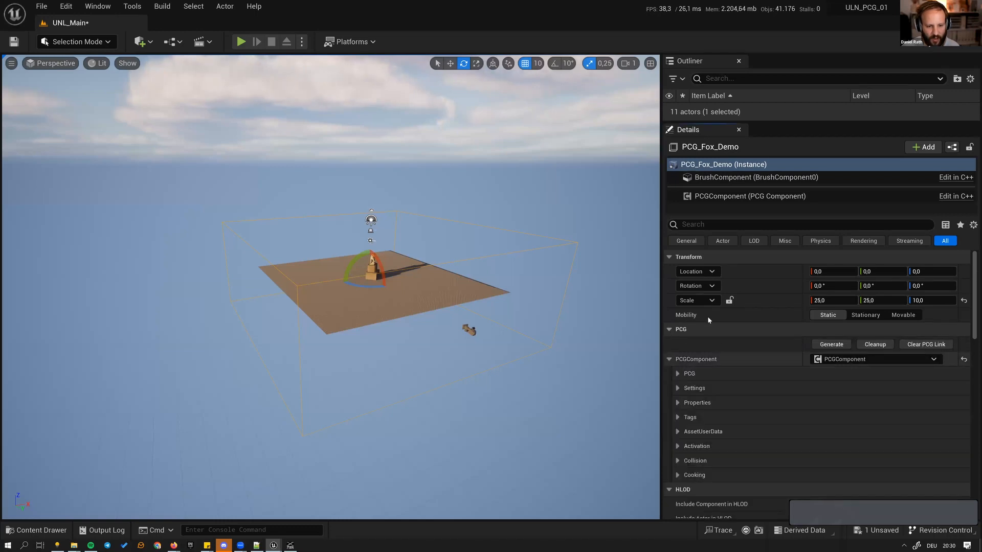
- Expand the PCGComponent's Settings group, check the Input Type, Parse Actor Components and Seed options, and collapse the group
{"action": "left_click", "coordinate": [676, 389]}
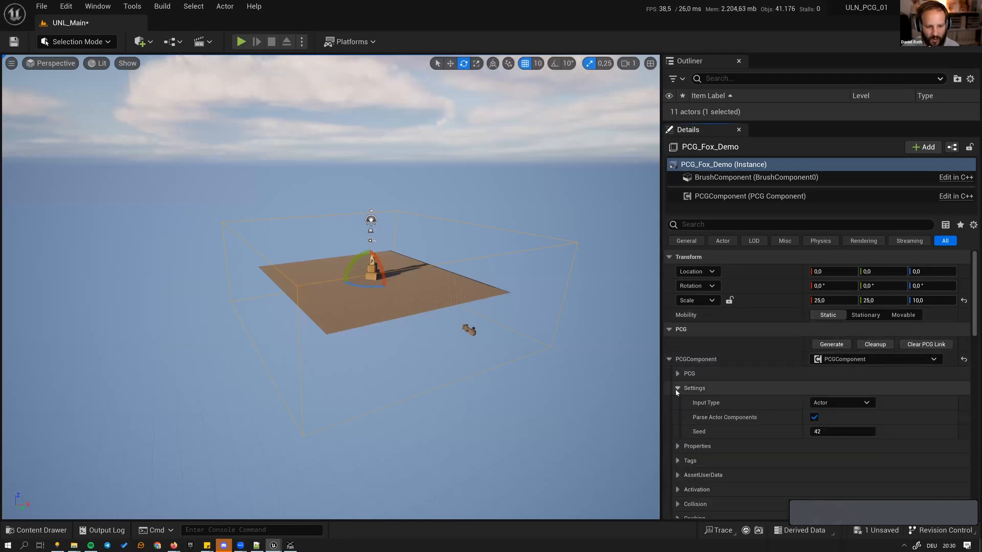
{"action": "left_click", "coordinate": [821, 403]}
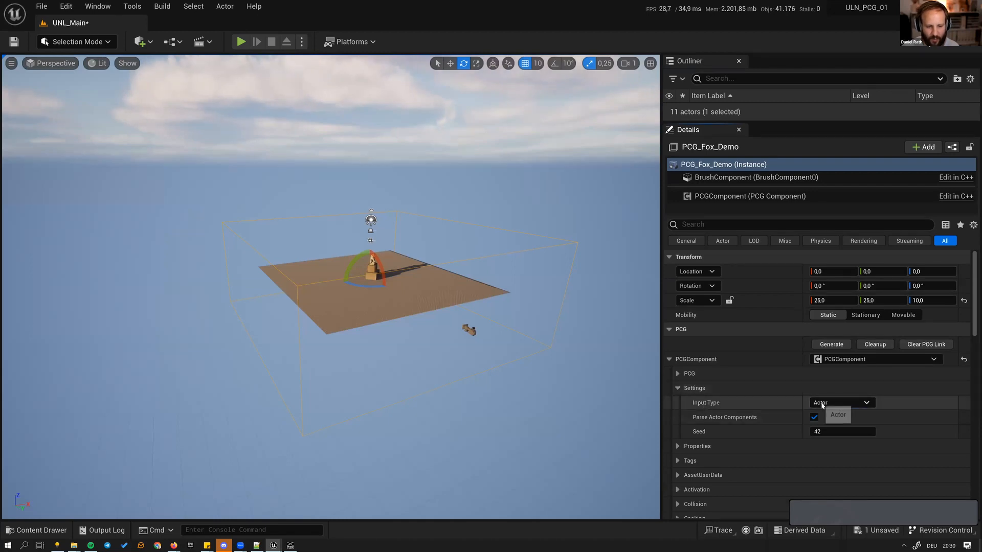
{"action": "left_click", "coordinate": [849, 404]}
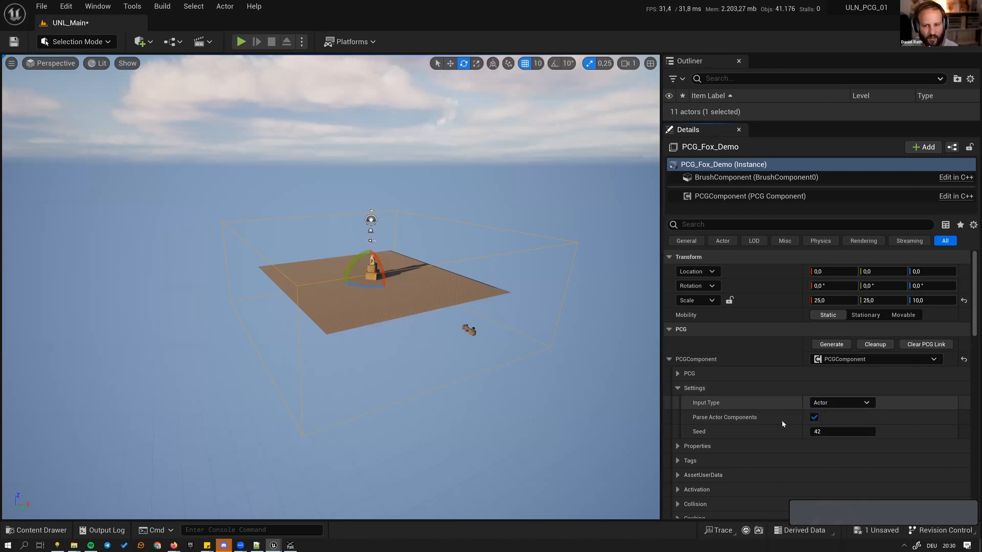
{"action": "scroll", "coordinate": [790, 403], "scroll_direction": "down", "scroll_amount": 1}
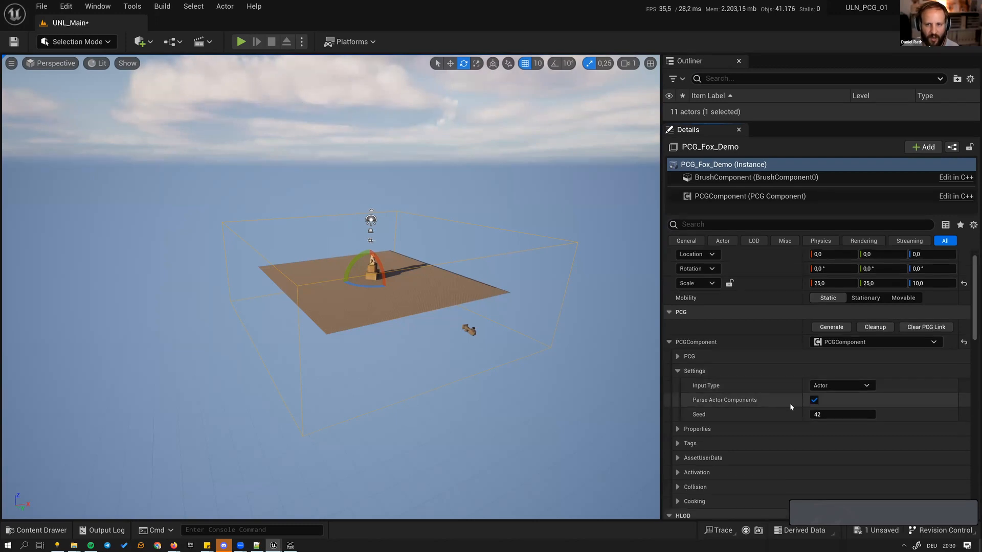
{"action": "left_click", "coordinate": [675, 371]}
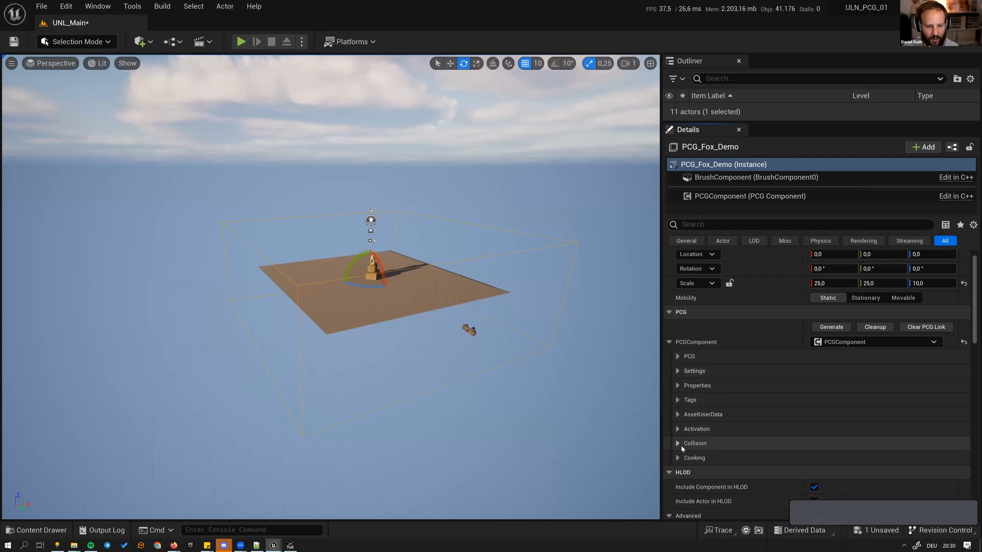
- Expand the PCGComponent's Properties, Activation and Cooking groups and set the volume's Collision Presets to NoCollision
{"action": "scroll", "coordinate": [702, 413], "scroll_direction": "down", "scroll_amount": 4}
{"action": "scroll", "coordinate": [703, 412], "scroll_direction": "down", "scroll_amount": 7}
{"action": "left_click", "coordinate": [673, 400]}
{"action": "scroll", "coordinate": [674, 400], "scroll_direction": "down", "scroll_amount": 5}
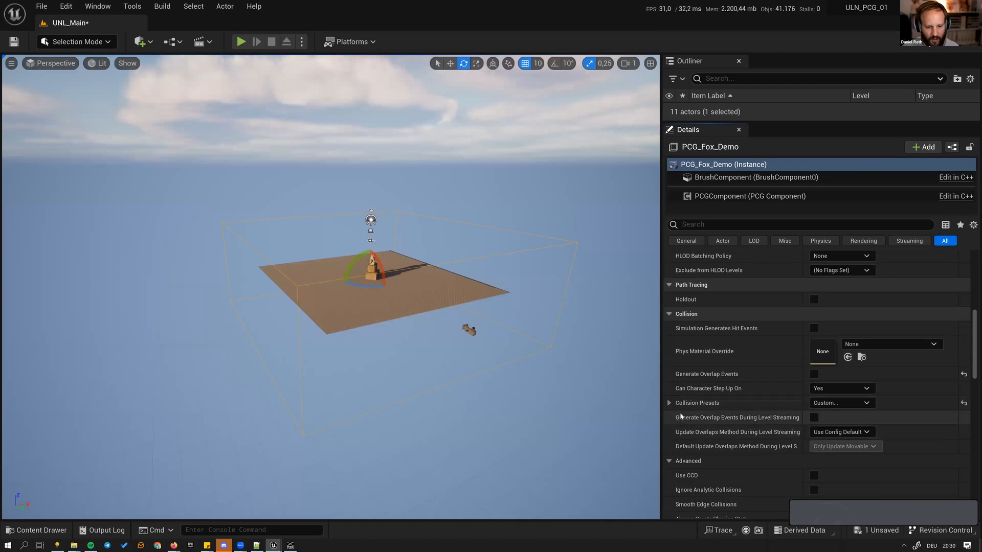
{"action": "left_click", "coordinate": [840, 403]}
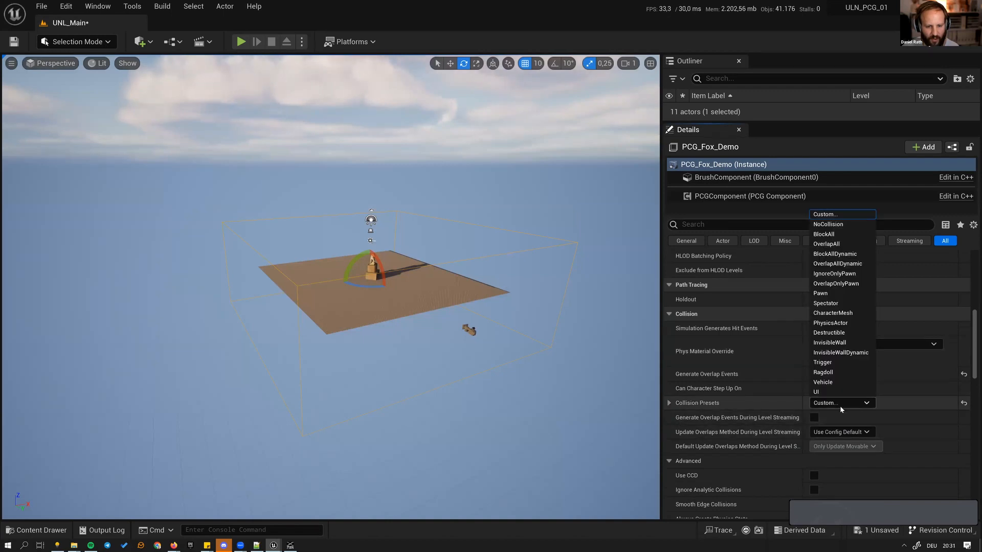
{"action": "left_click", "coordinate": [844, 224]}
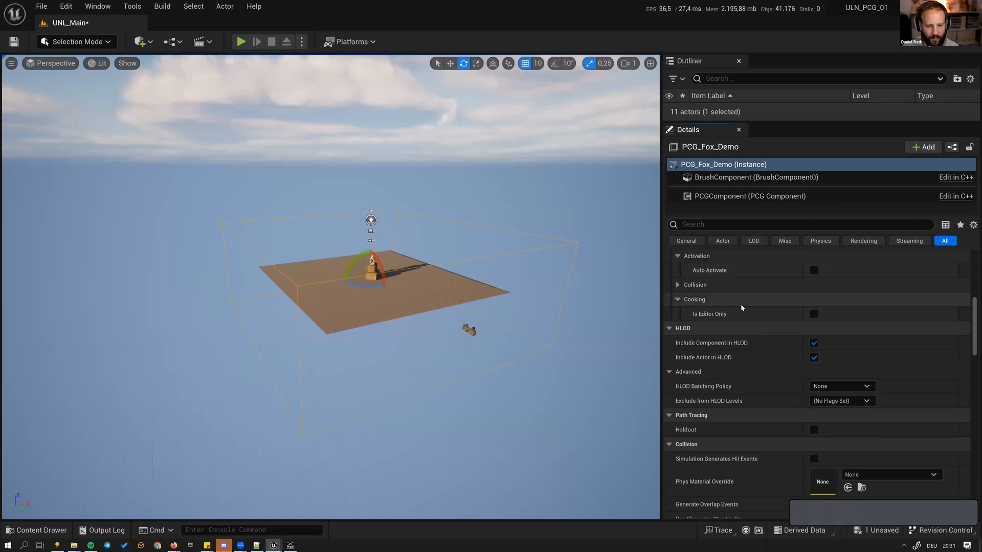
{"action": "scroll", "coordinate": [766, 434], "scroll_direction": "down", "scroll_amount": 2}
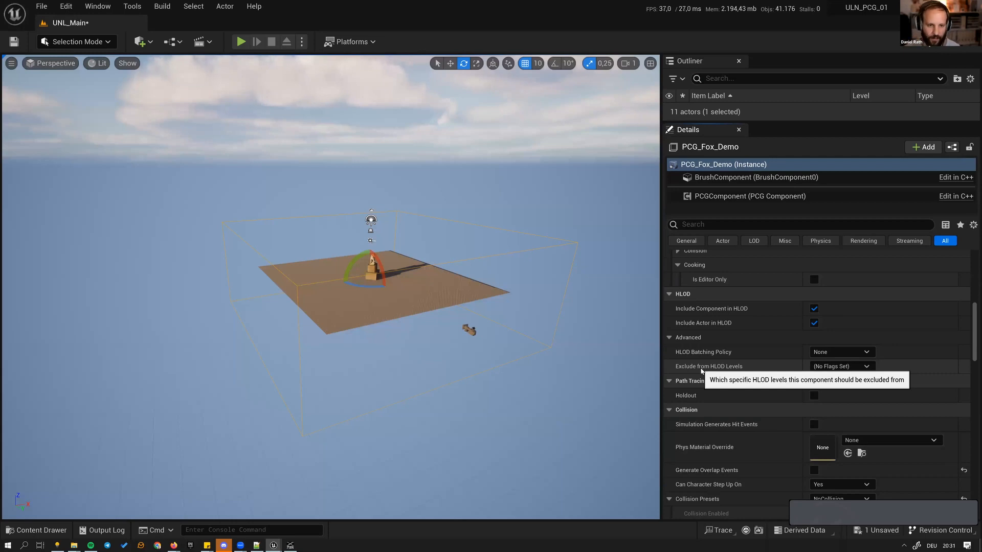
{"action": "right_click_drag", "start_coordinate": [463, 203], "coordinate": [463, 189]}
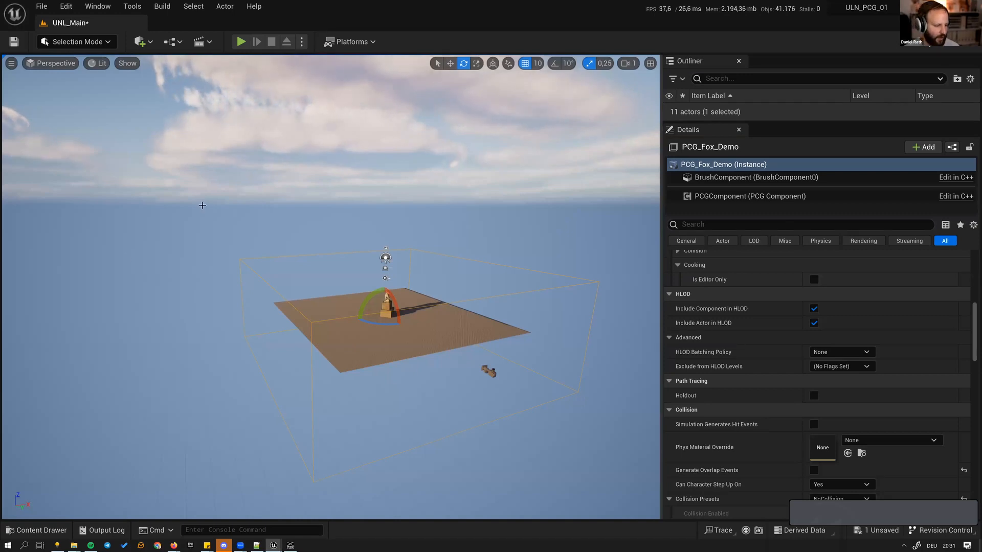
- Open the PCG_Fox_Demo graph from the PCG content folder and maximize its editor window
{"action": "left_click", "coordinate": [55, 530]}
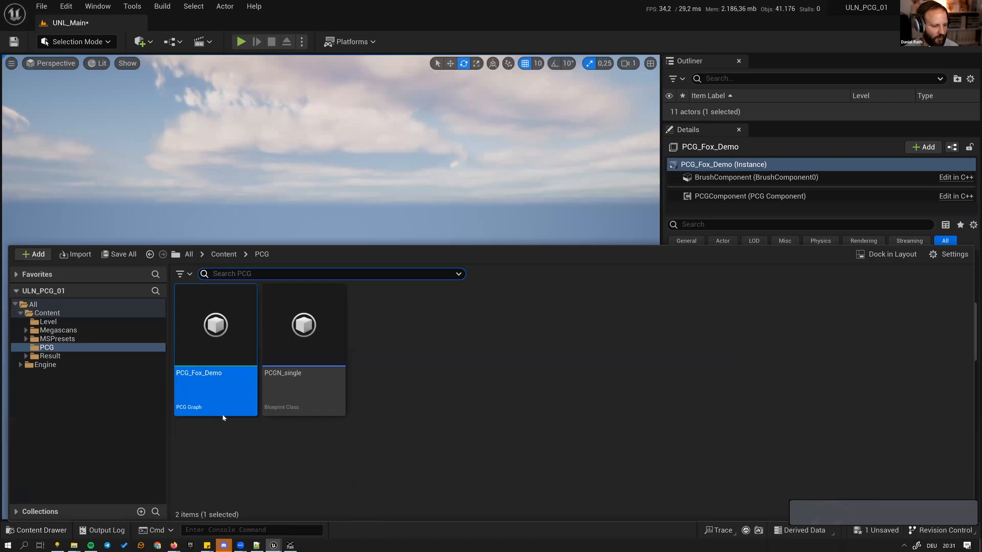
{"action": "left_click", "coordinate": [217, 330]}
{"action": "double_click", "coordinate": [216, 329]}
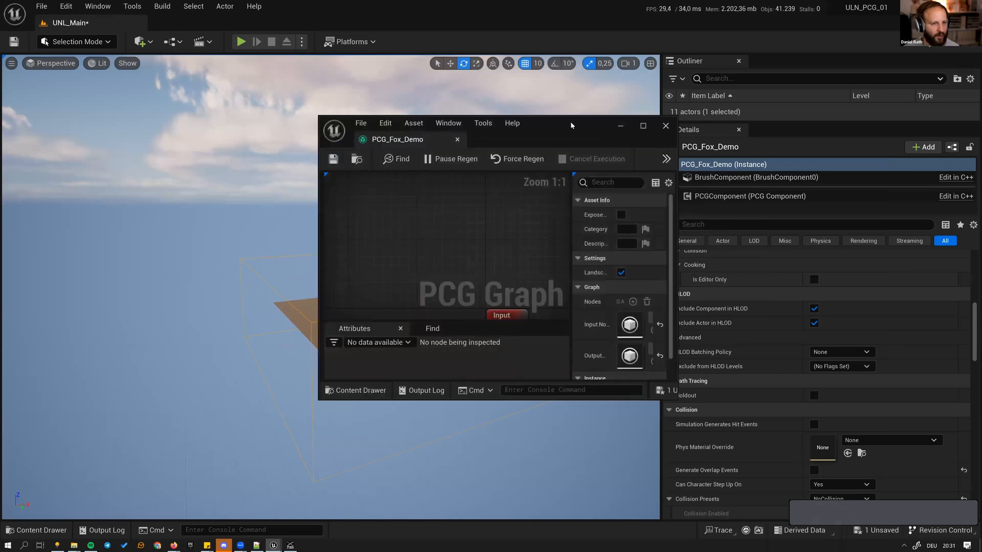
{"action": "left_click_drag", "start_coordinate": [569, 122], "coordinate": [505, 109]}
{"action": "double_click", "coordinate": [505, 109]}
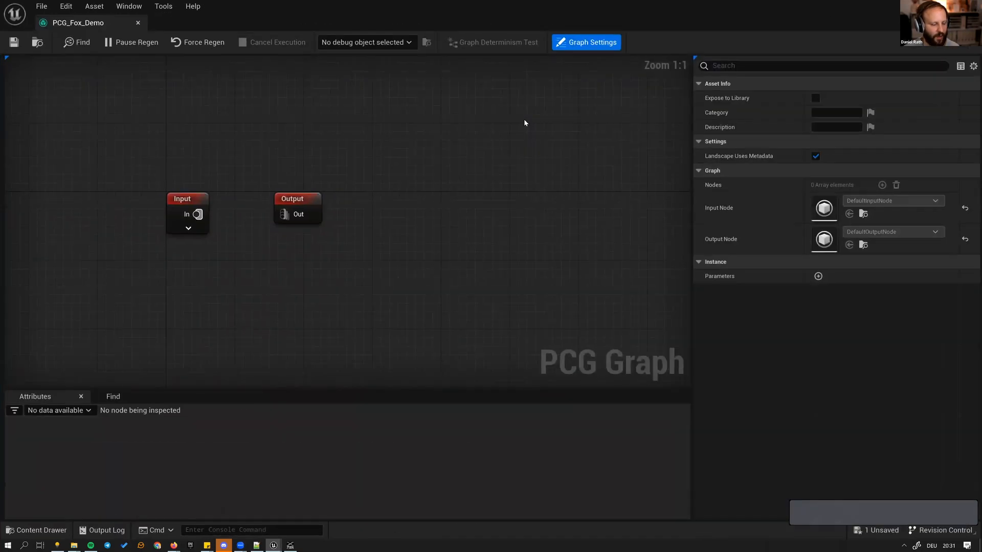
- Reveal the graph editor's hidden node palette to view the available node categories, and hide it again
{"action": "right_click_drag", "start_coordinate": [317, 148], "coordinate": [453, 159]}
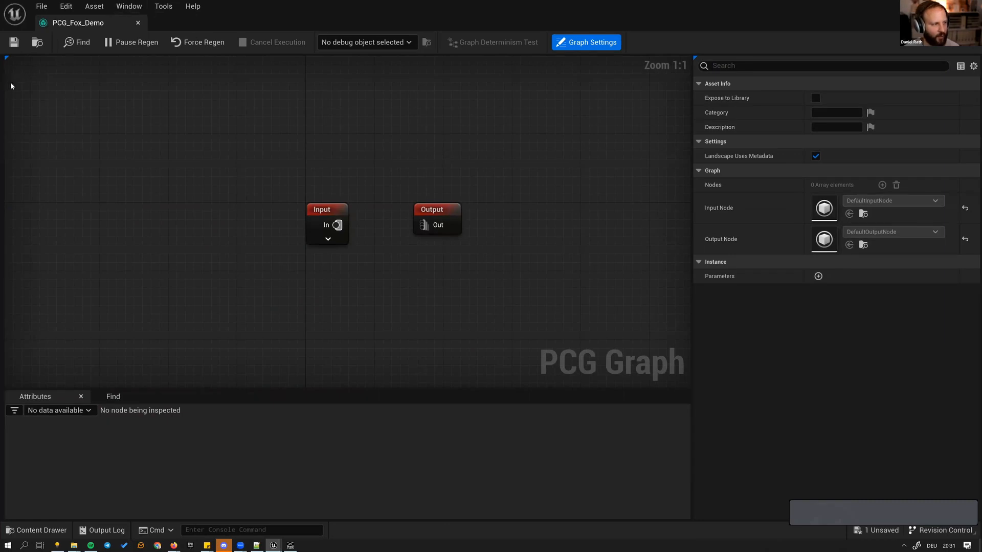
{"action": "left_click_drag", "start_coordinate": [11, 84], "coordinate": [5, 90]}
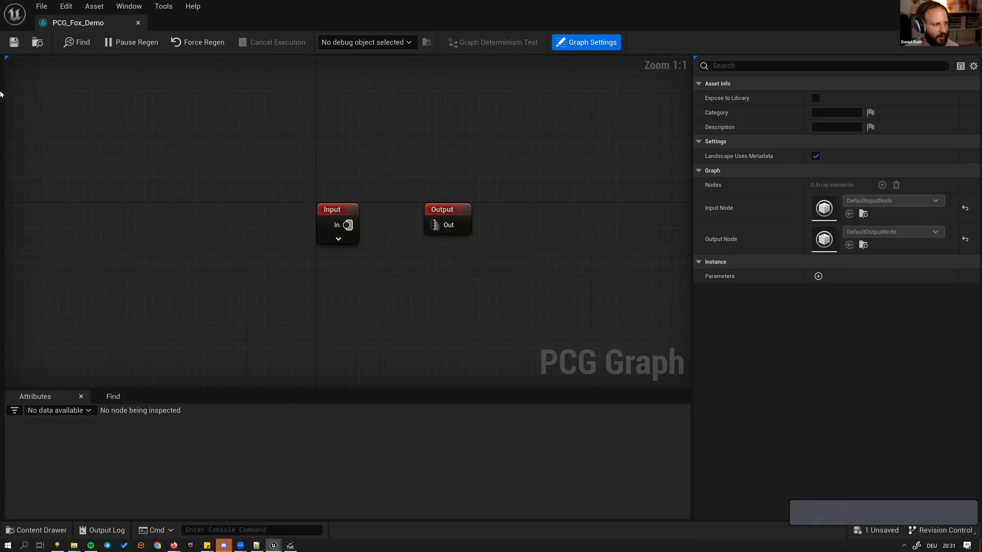
{"action": "left_click_drag", "start_coordinate": [4, 78], "coordinate": [137, 84]}
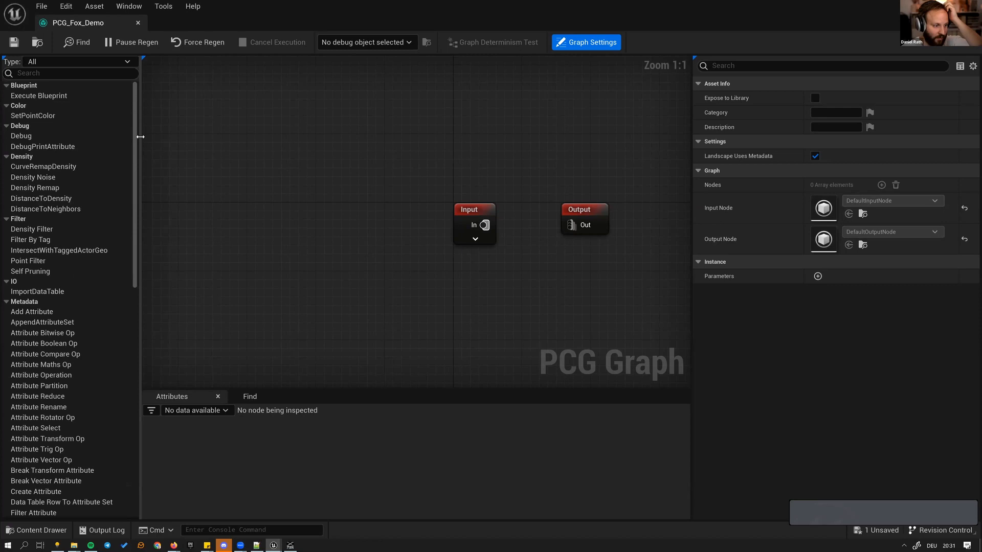
{"action": "left_click_drag", "start_coordinate": [140, 137], "coordinate": [93, 153]}
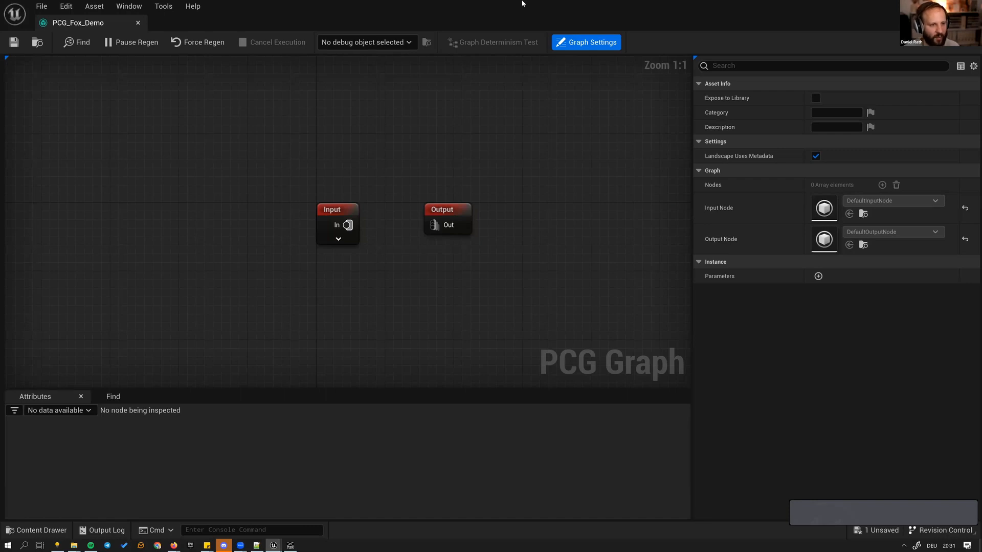
{"action": "left_click_drag", "start_coordinate": [522, 4], "coordinate": [478, 121]}
{"action": "left_click_drag", "start_coordinate": [707, 240], "coordinate": [639, 219]}
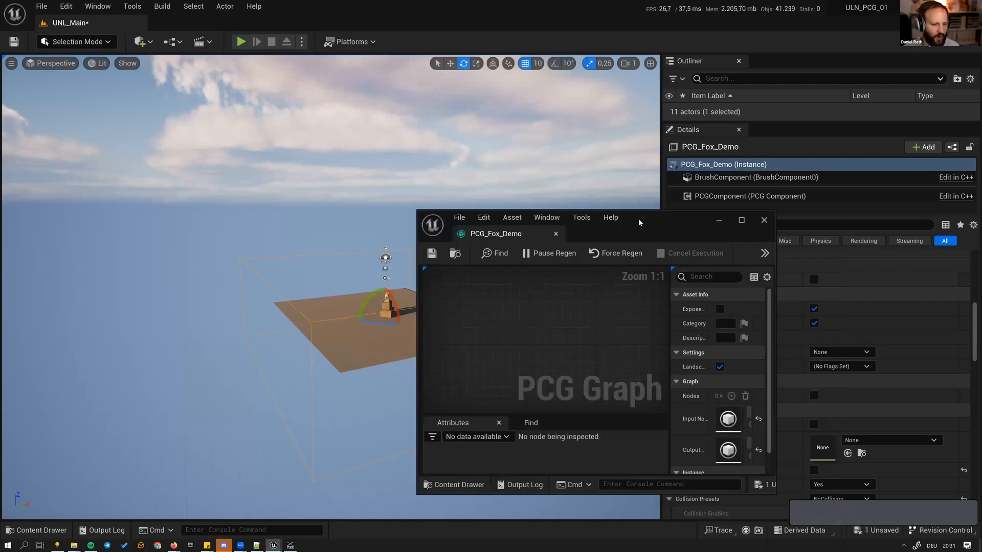
{"action": "double_click", "coordinate": [638, 219]}
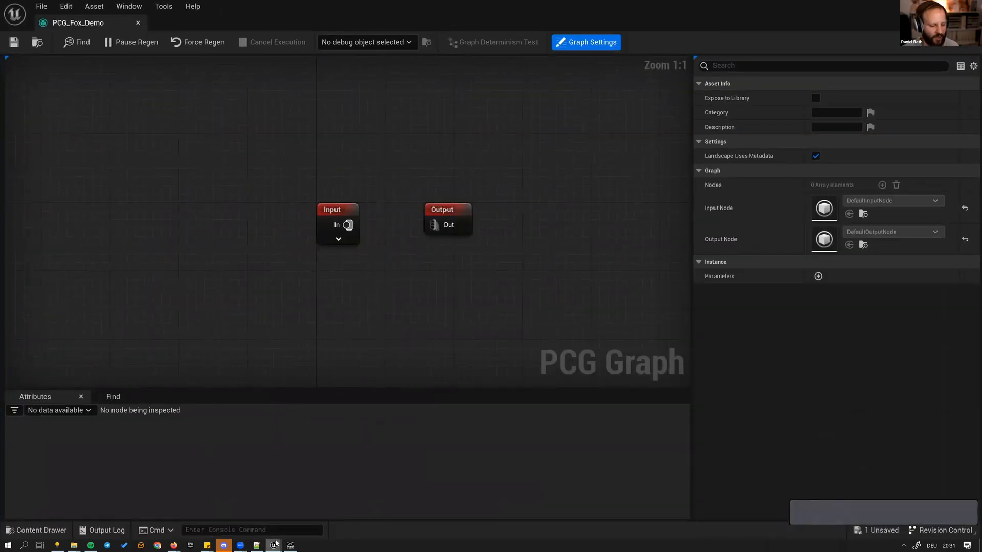
{"action": "mouse_move", "coordinate": [274, 545]}
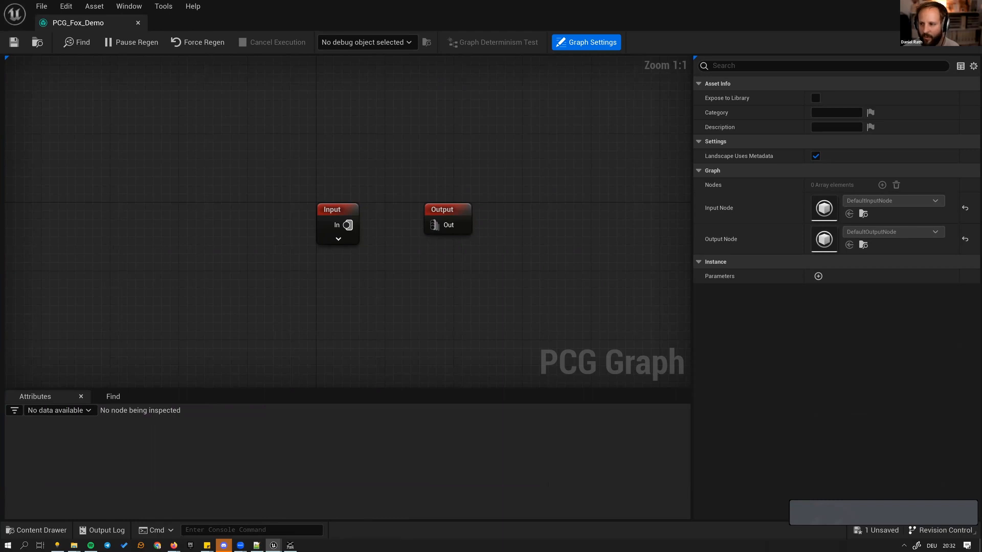
- Move the Input node farther from the Output node and expand it to show its additional pins
{"action": "right_click_drag", "start_coordinate": [380, 168], "coordinate": [309, 180]}
{"action": "left_click_drag", "start_coordinate": [270, 224], "coordinate": [157, 224]}
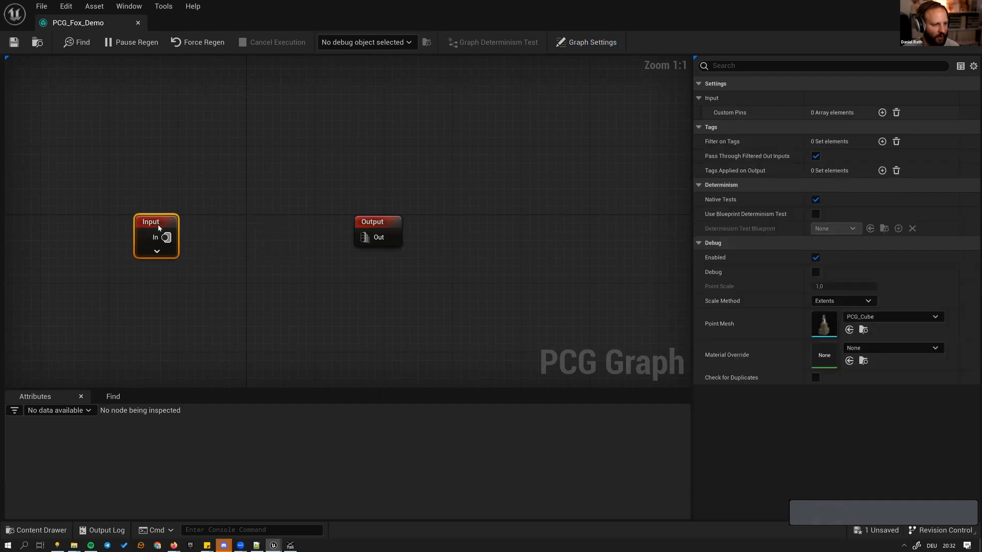
{"action": "left_click_drag", "start_coordinate": [456, 302], "coordinate": [129, 288]}
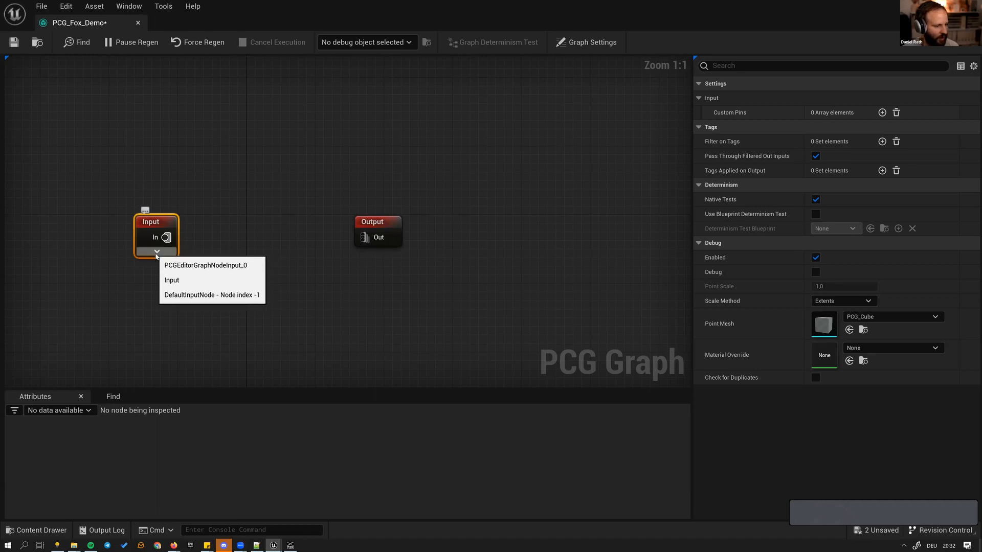
{"action": "left_click", "coordinate": [157, 253]}
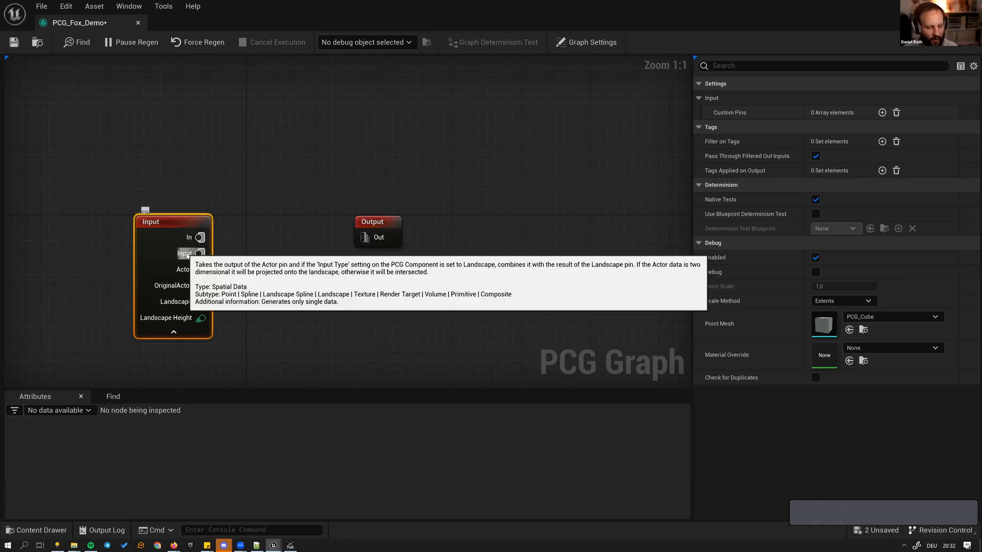
- Float the graph window over the level and expand the PCGComponent's Settings to compare its Input Type with the Input node's pins
{"action": "left_click_drag", "start_coordinate": [444, 5], "coordinate": [578, 216]}
{"action": "left_click_drag", "start_coordinate": [651, 226], "coordinate": [457, 167]}
{"action": "scroll", "coordinate": [745, 424], "scroll_direction": "up", "scroll_amount": 5}
{"action": "scroll", "coordinate": [743, 420], "scroll_direction": "up", "scroll_amount": 8}
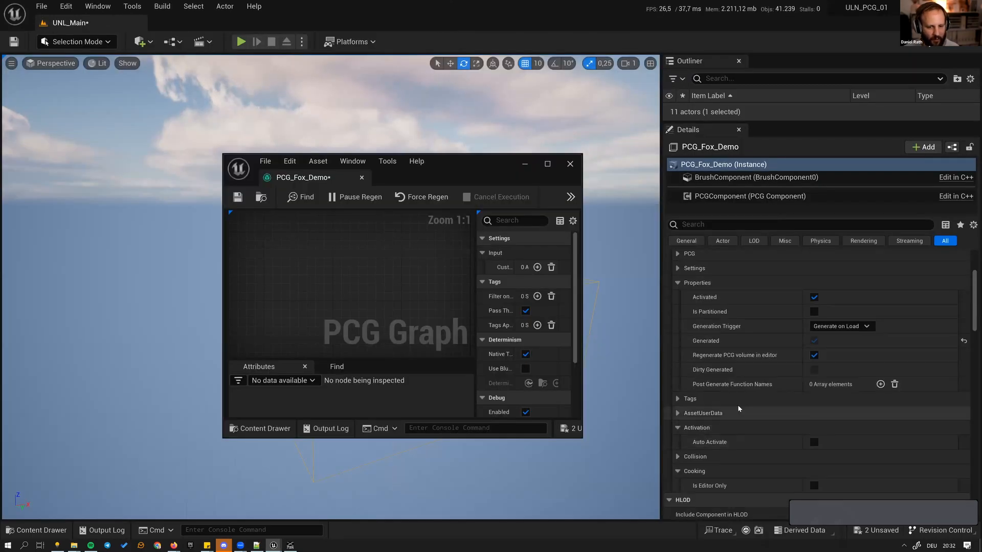
{"action": "left_click", "coordinate": [677, 340]}
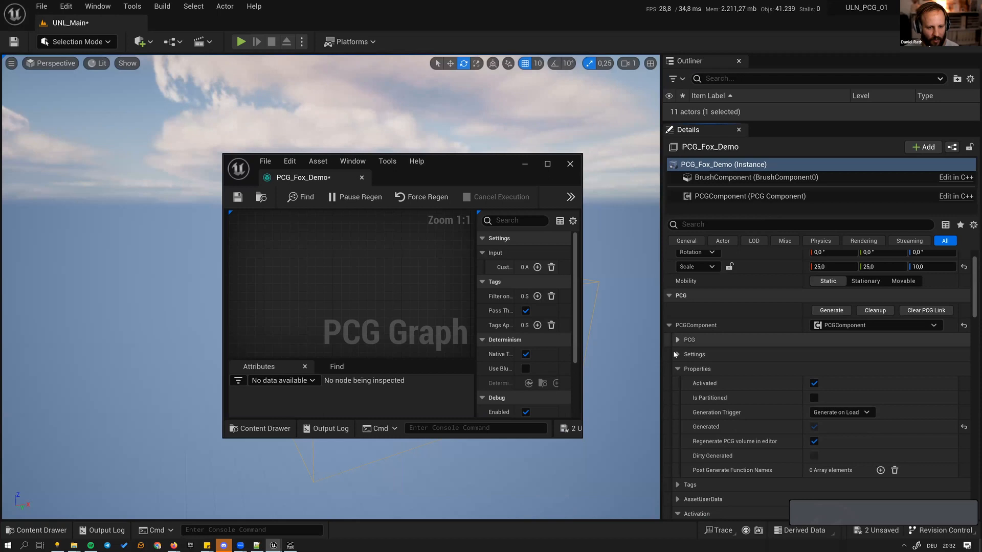
{"action": "left_click", "coordinate": [676, 354]}
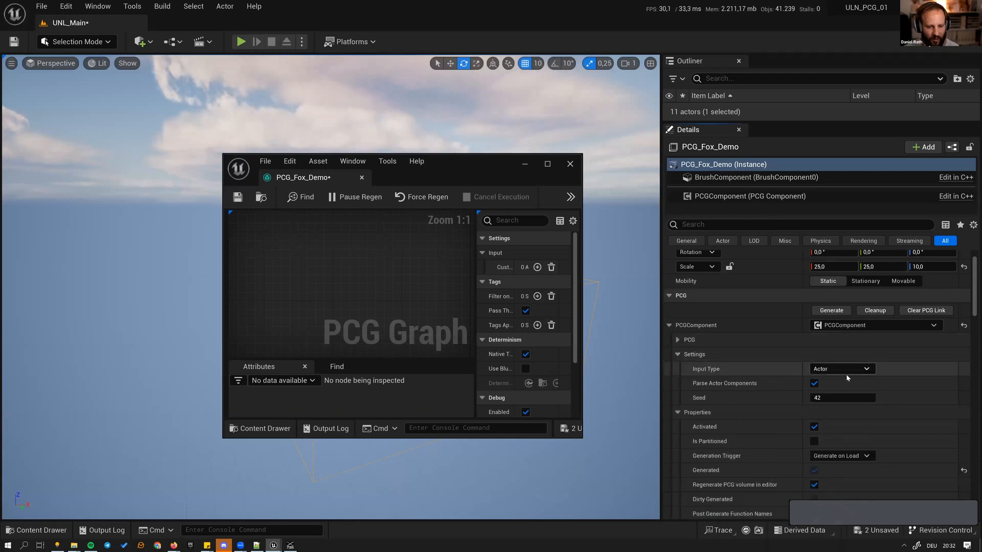
{"action": "right_click_drag", "start_coordinate": [444, 335], "coordinate": [305, 259]}
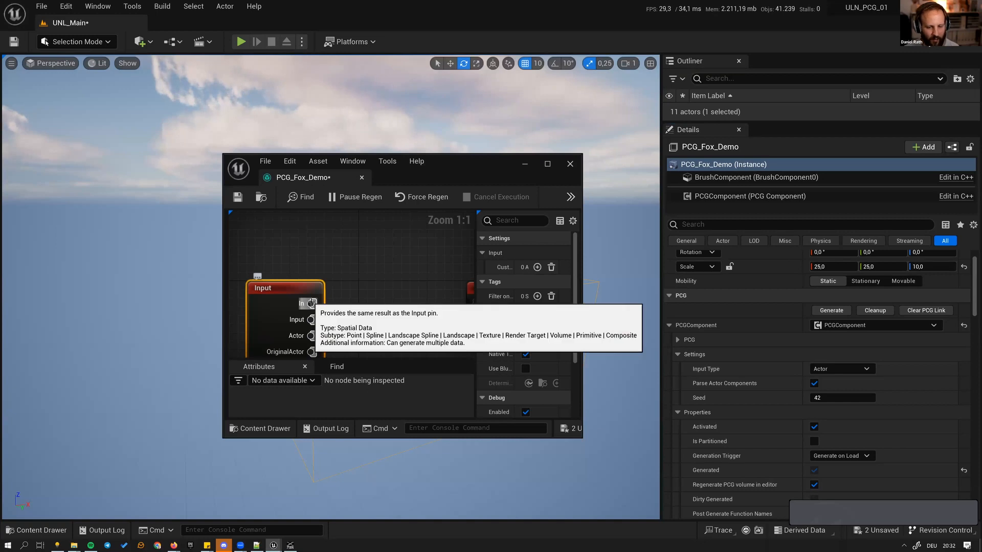
{"action": "right_click_drag", "start_coordinate": [384, 305], "coordinate": [412, 231]}
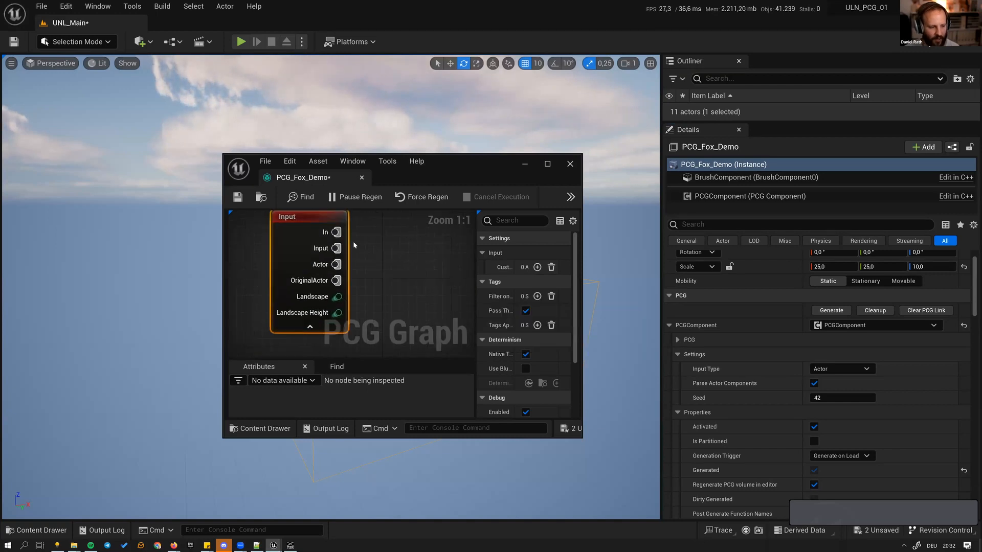
- Maximize the graph window and move the Output node well away from the Input node to leave room for new nodes
{"action": "double_click", "coordinate": [446, 161]}
{"action": "right_click_drag", "start_coordinate": [166, 128], "coordinate": [188, 235]}
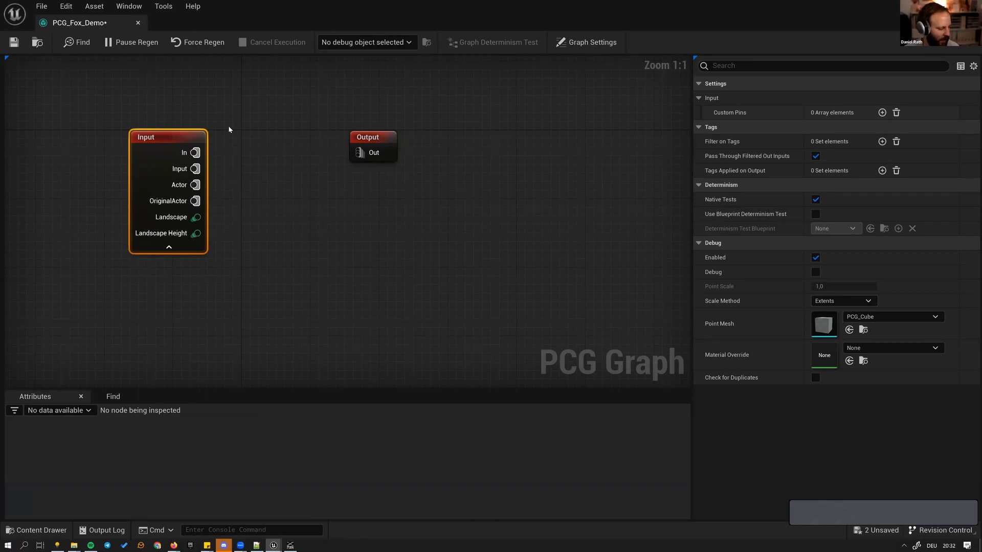
{"action": "right_click_drag", "start_coordinate": [250, 108], "coordinate": [285, 143]}
{"action": "left_click_drag", "start_coordinate": [421, 176], "coordinate": [628, 185]}
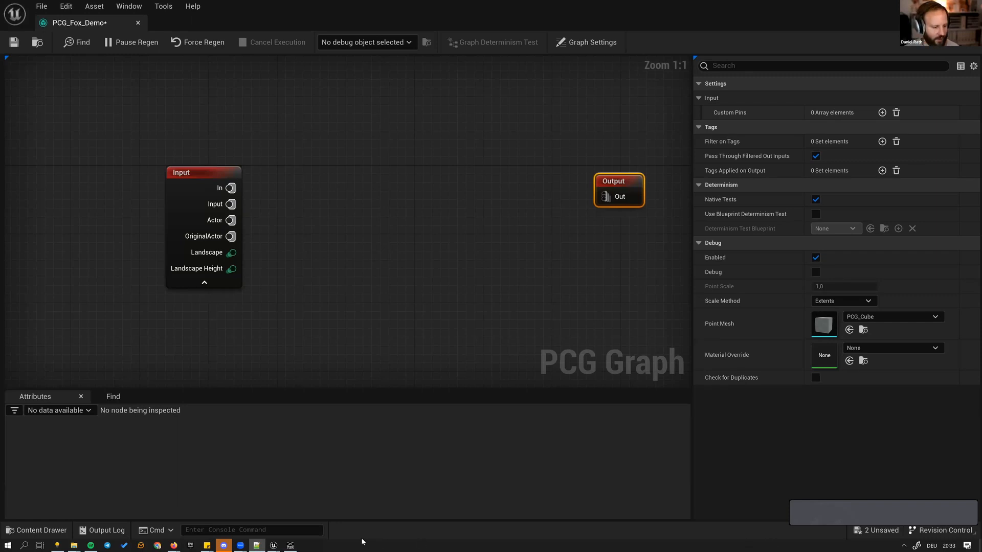
{"action": "mouse_move", "coordinate": [289, 541]}
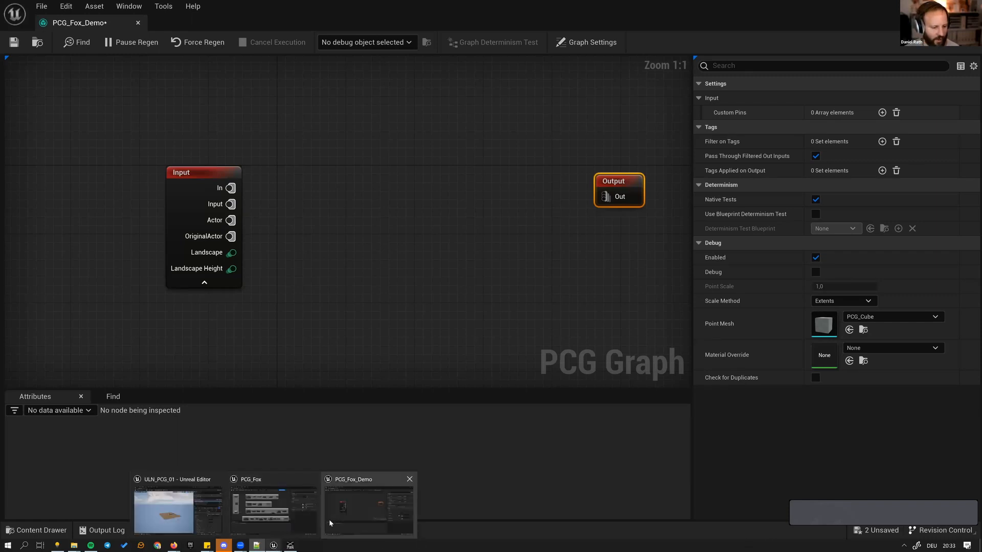
{"action": "left_click", "coordinate": [337, 509]}
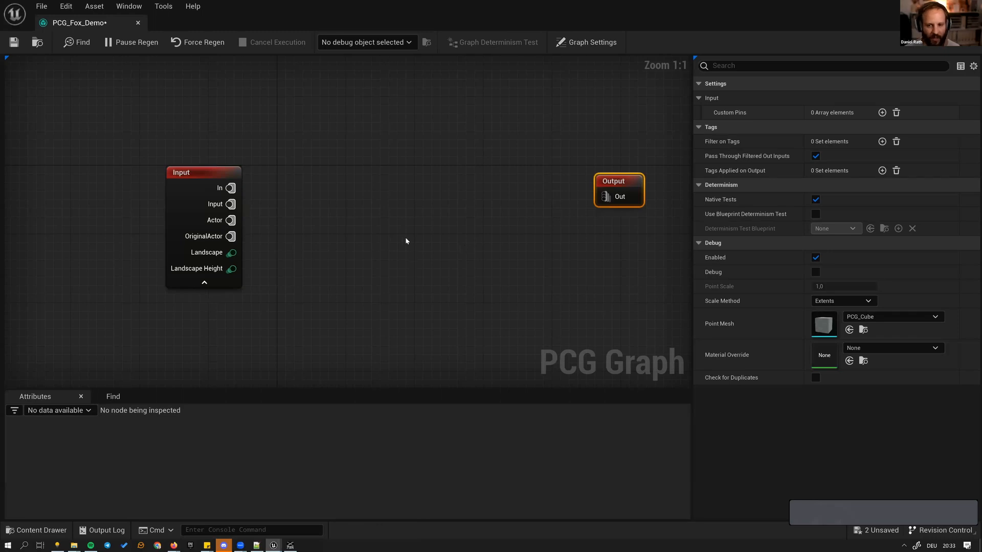
- Restore the graph window to floating, enlarge it over the level editor and bring the whole Input node into view
{"action": "double_click", "coordinate": [443, 5]}
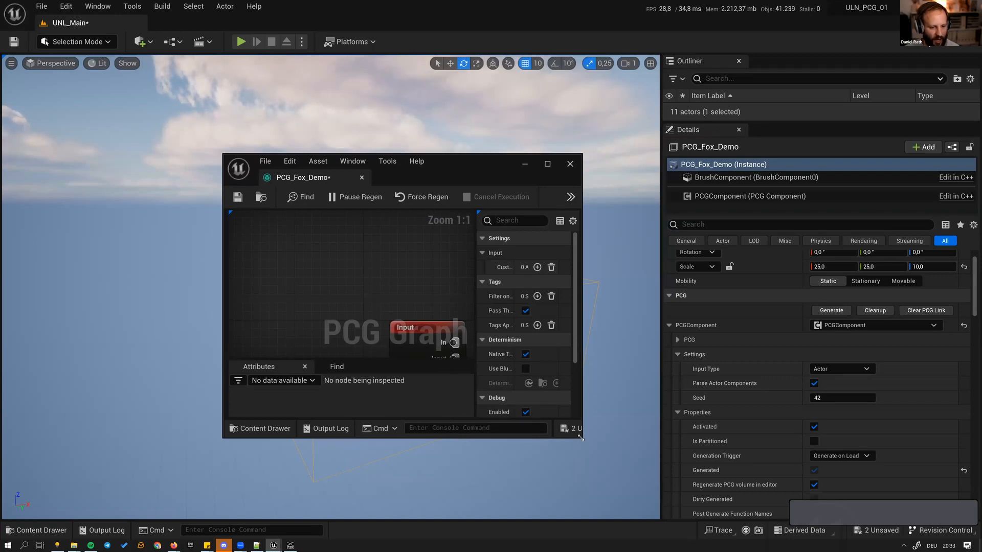
{"action": "left_click_drag", "start_coordinate": [581, 441], "coordinate": [895, 519]}
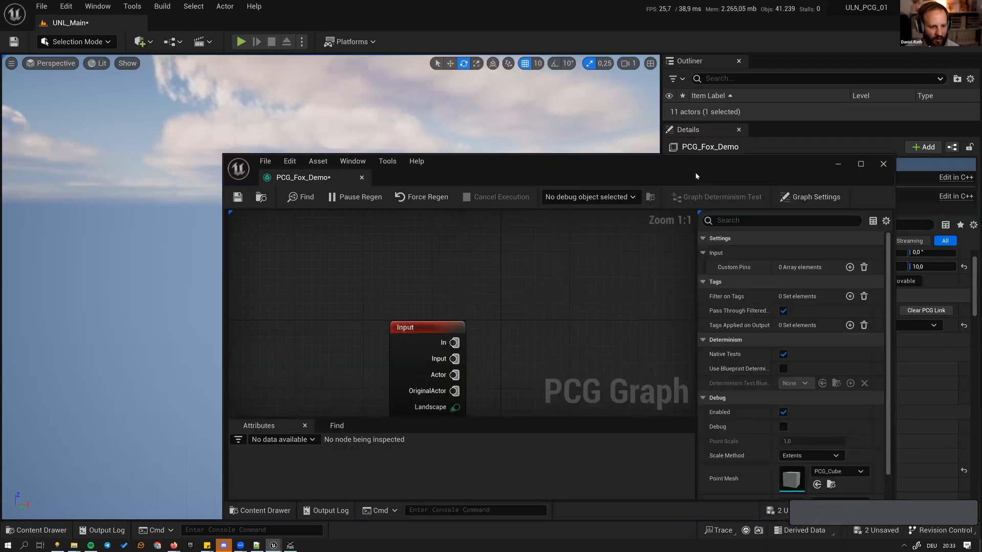
{"action": "right_click_drag", "start_coordinate": [498, 299], "coordinate": [469, 255]}
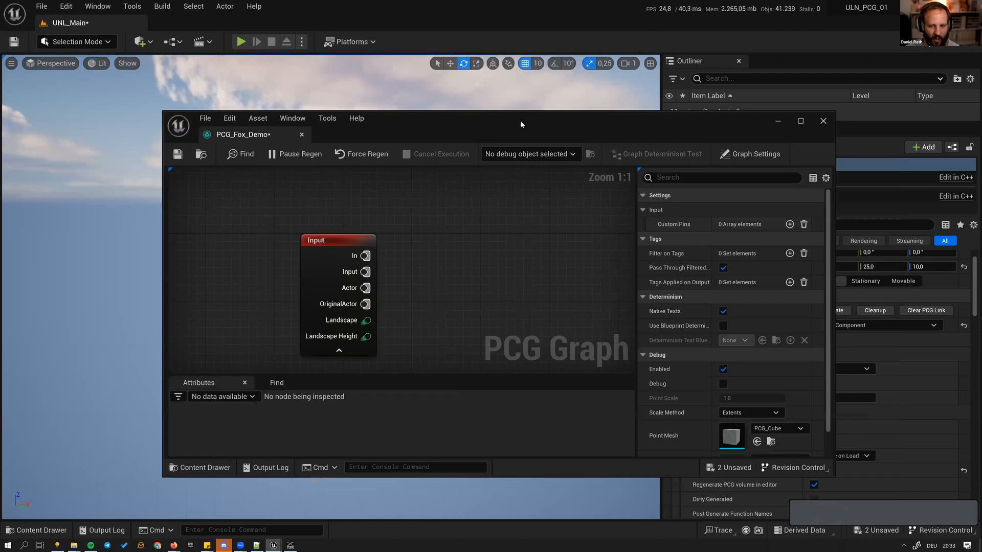
- Add a Surface Sampler node fed by the Input node's Landscape pin
{"action": "left_click_drag", "start_coordinate": [521, 123], "coordinate": [513, 112]}
{"action": "right_click_drag", "start_coordinate": [462, 240], "coordinate": [423, 235]}
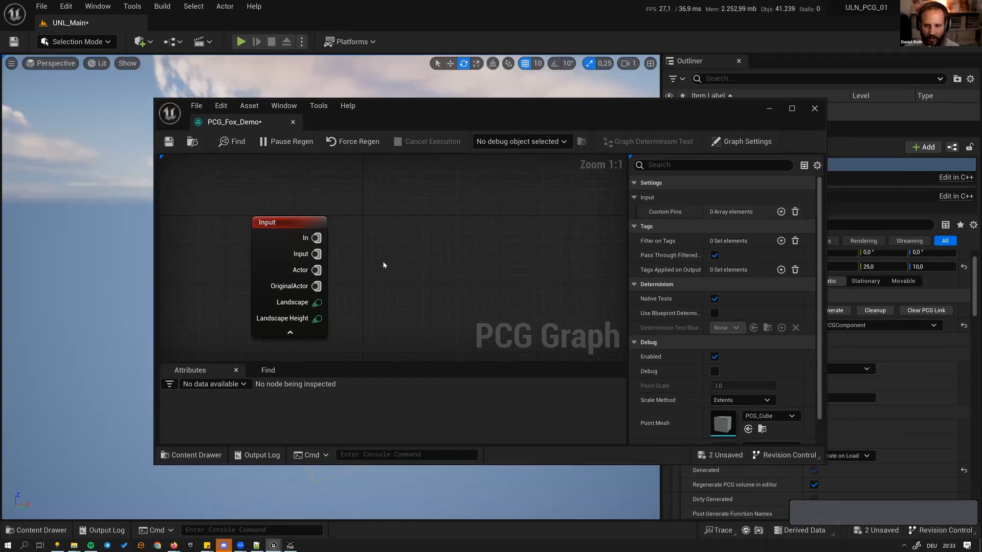
{"action": "left_click_drag", "start_coordinate": [318, 302], "coordinate": [388, 274]}
{"action": "type", "text": "surfa"}
{"action": "key", "text": "Return"}
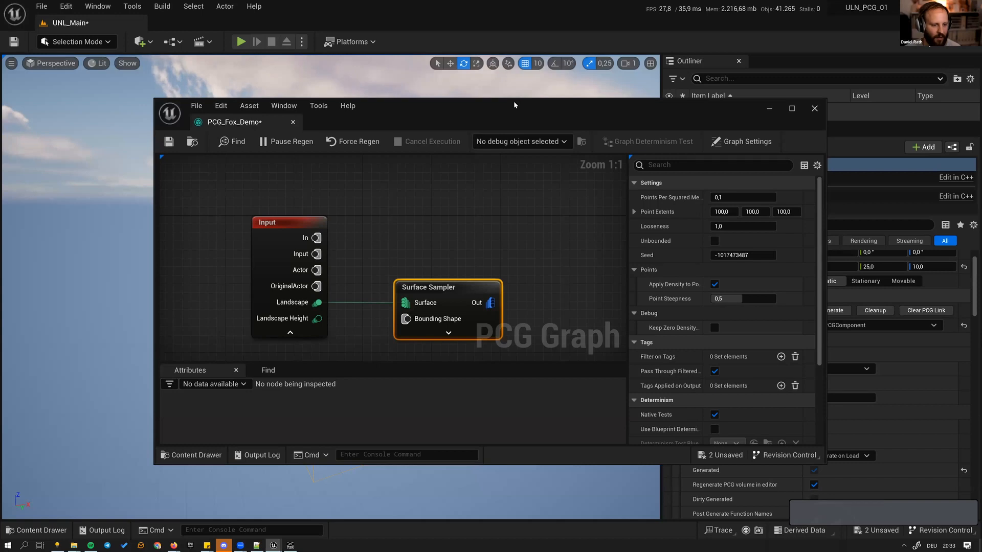
- Move the graph window aside to reveal the level and turn on the debug display for the Surface Sampler node
{"action": "left_click_drag", "start_coordinate": [513, 100], "coordinate": [762, 198]}
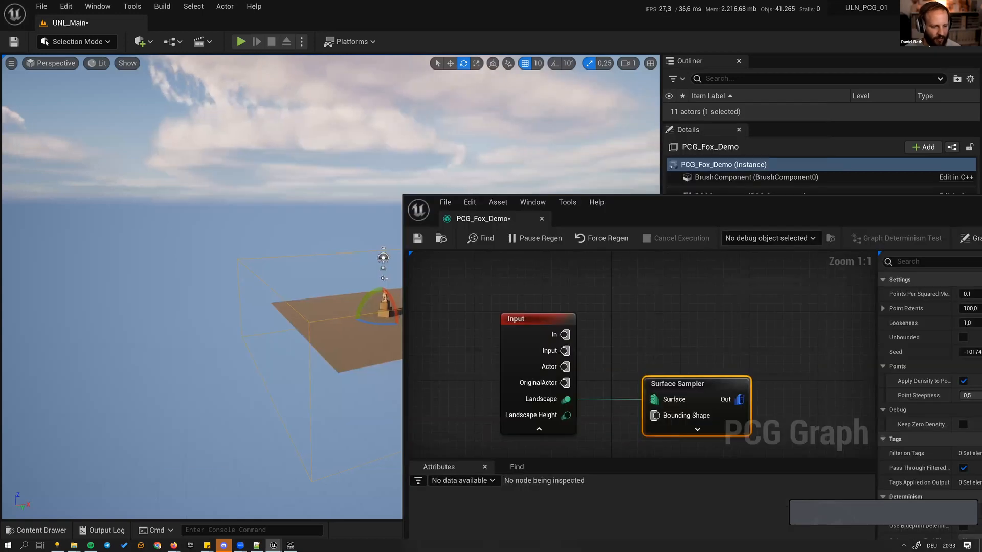
{"action": "left_click", "coordinate": [618, 341]}
{"action": "left_click", "coordinate": [691, 425]}
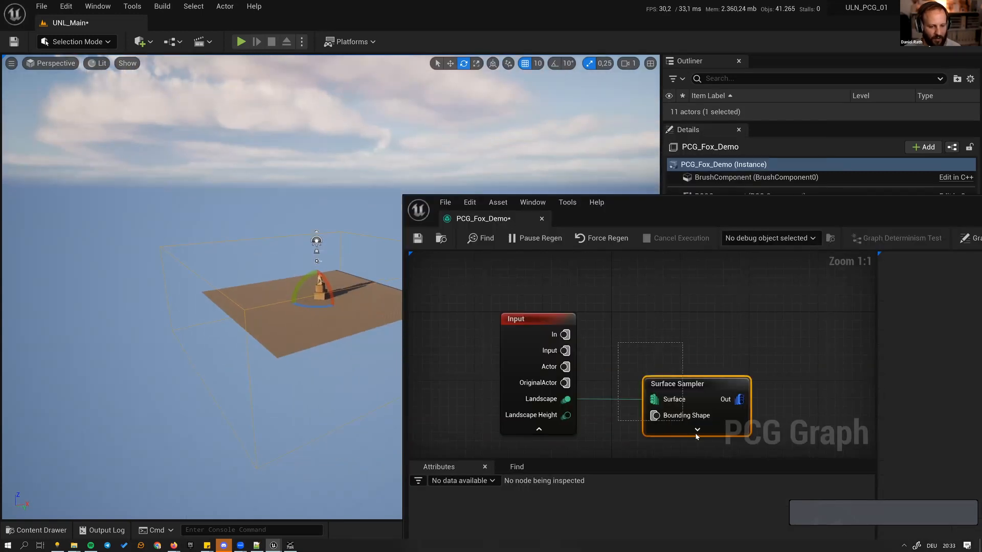
{"action": "left_click_drag", "start_coordinate": [739, 201], "coordinate": [689, 168]}
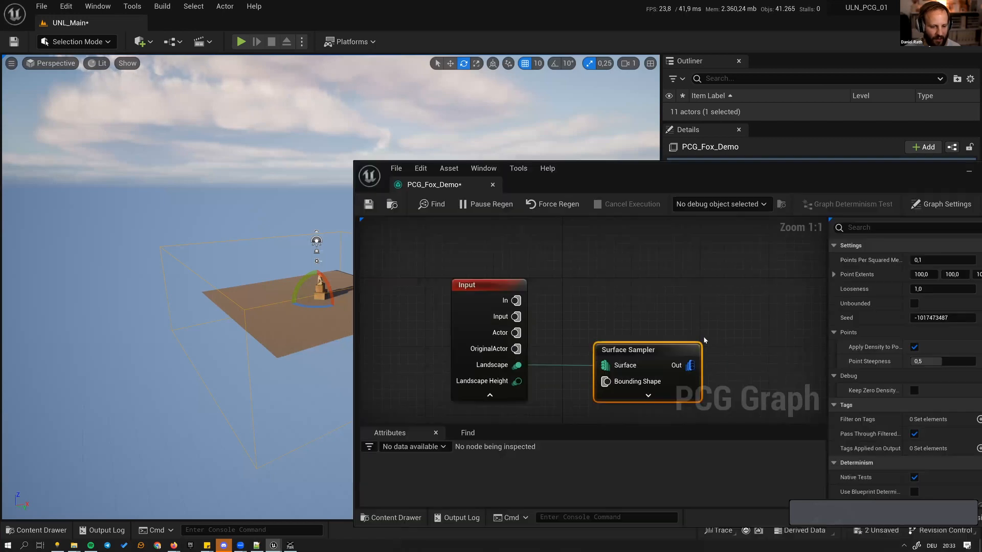
{"action": "key", "text": "d"}
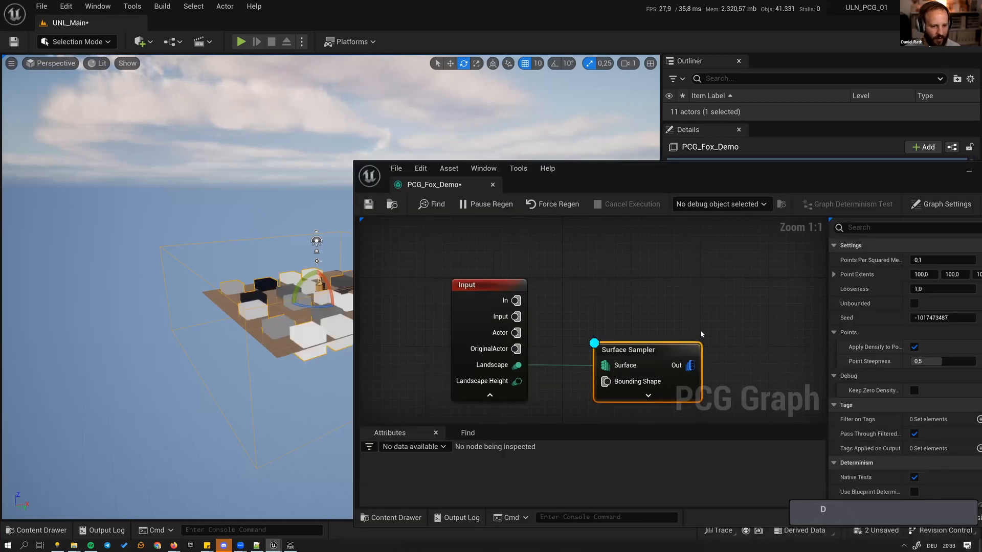
- Fly closer to the landscape in the level and examine the Surface Sampler's debug cubes around the statue
{"action": "right_click_drag", "start_coordinate": [277, 287], "coordinate": [313, 304]}
{"action": "key", "text": "a"}
{"action": "key", "text": "w"}
{"action": "key", "text": "e"}
{"action": "key", "text": "a"}
{"action": "key", "text": "w"}
{"action": "key", "text": "w"}
{"action": "key", "text": "w"}
{"action": "key", "text": "w"}
{"action": "key", "text": "w"}
{"action": "key", "text": "w"}
{"action": "key", "text": "w"}
{"action": "key", "text": "e"}
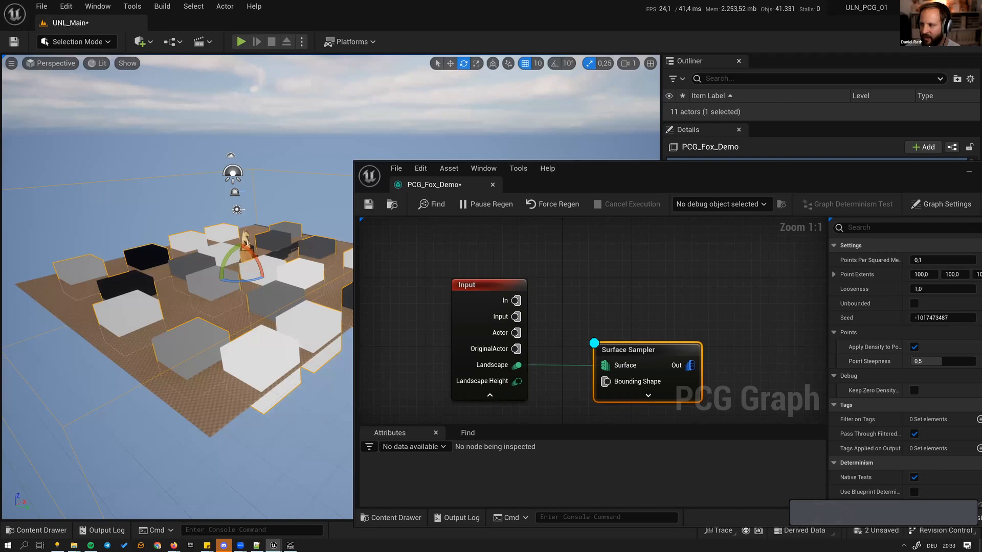
- Add a Static Mesh Spawner node fed by the Surface Sampler's Out pin and place it below the Output node
{"action": "right_click_drag", "start_coordinate": [596, 268], "coordinate": [559, 267]}
{"action": "left_click_drag", "start_coordinate": [578, 300], "coordinate": [669, 390]}
{"action": "right_click_drag", "start_coordinate": [709, 328], "coordinate": [632, 318]}
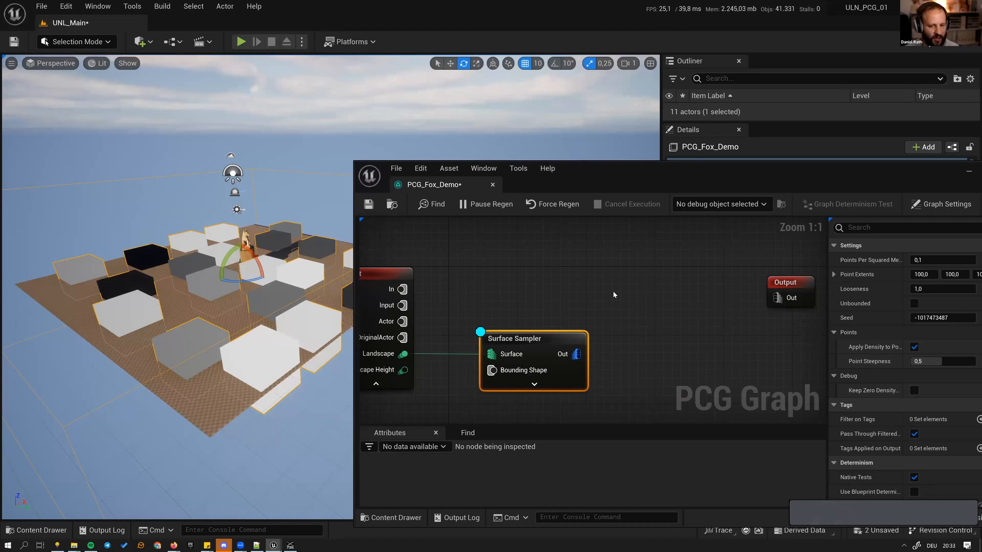
{"action": "right_click_drag", "start_coordinate": [632, 298], "coordinate": [610, 299]}
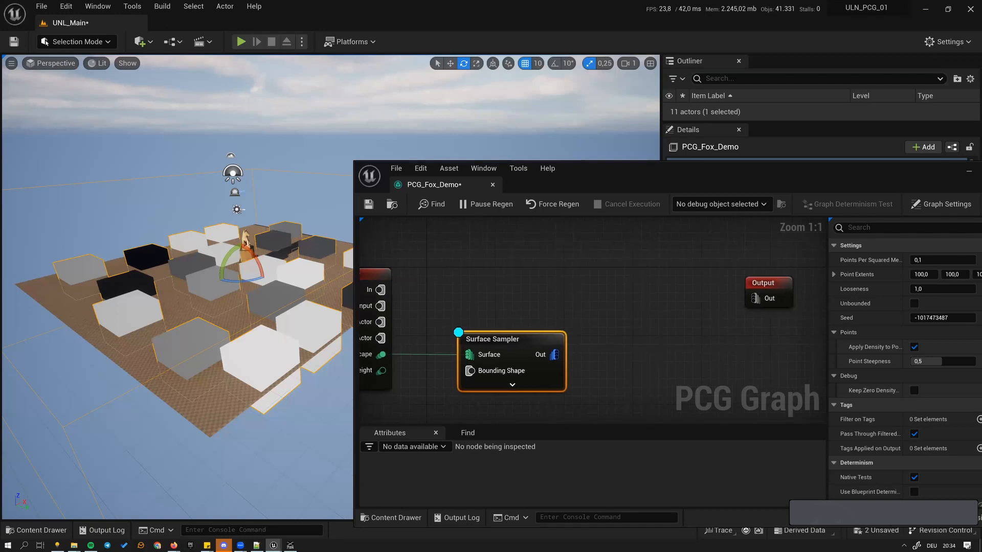
{"action": "left_click", "coordinate": [587, 284]}
{"action": "right_click_drag", "start_coordinate": [587, 284], "coordinate": [586, 262]}
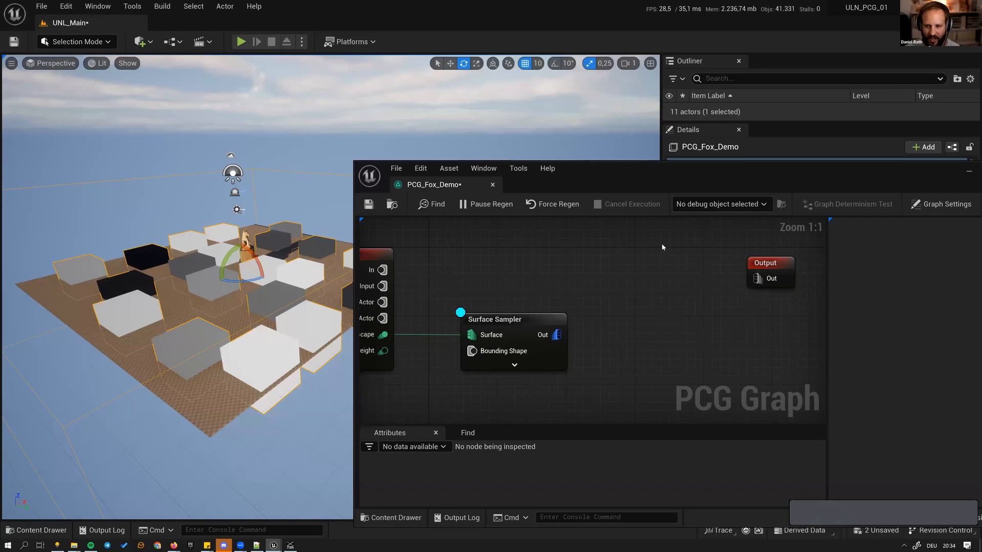
{"action": "left_click", "coordinate": [553, 327]}
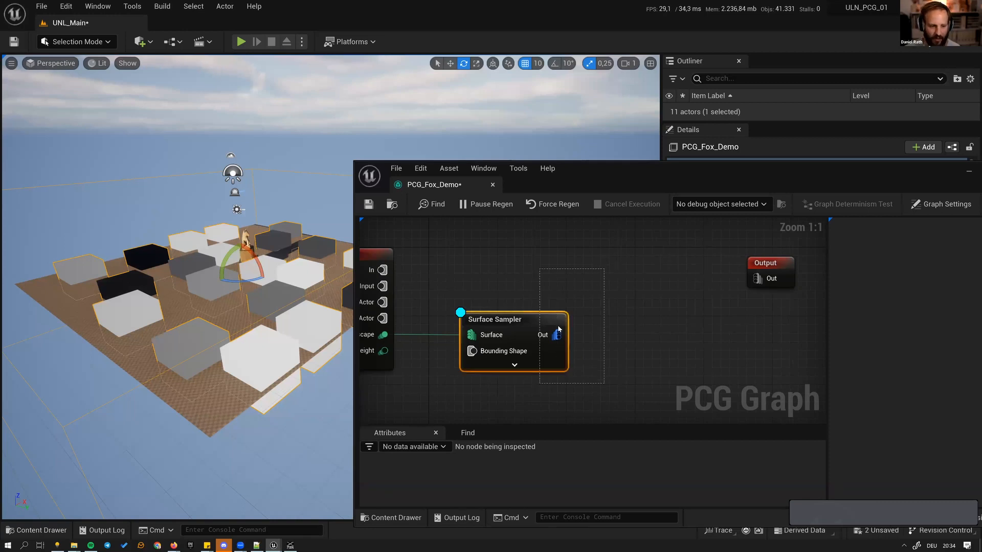
{"action": "left_click_drag", "start_coordinate": [557, 335], "coordinate": [718, 340]}
{"action": "type", "text": "stat"}
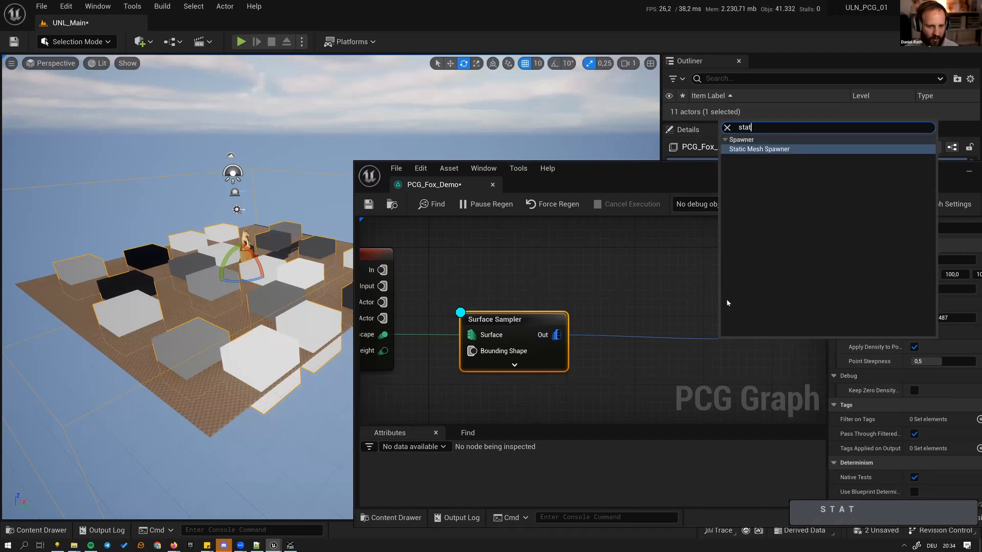
{"action": "type", "text": "i"}
{"action": "key", "text": "Return"}
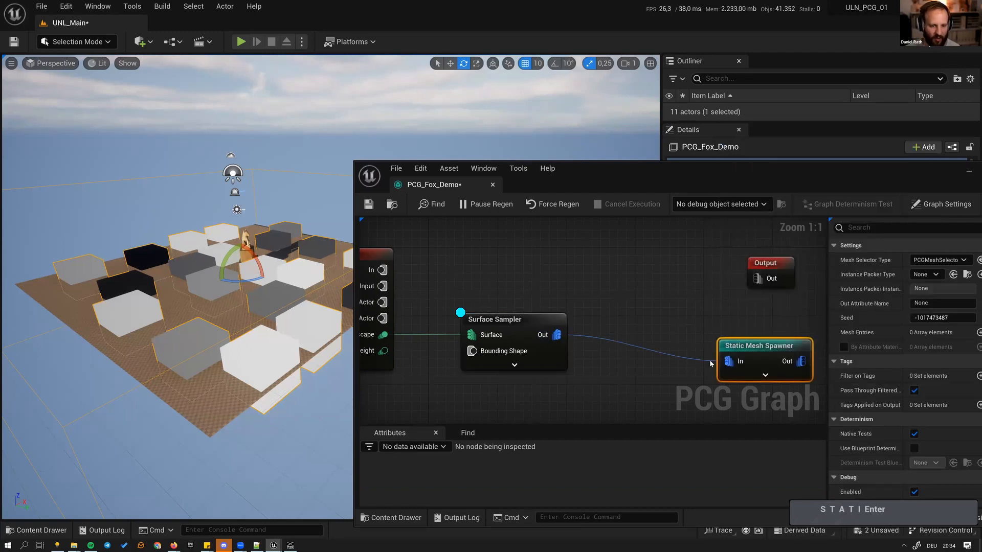
{"action": "left_click_drag", "start_coordinate": [775, 364], "coordinate": [727, 342]}
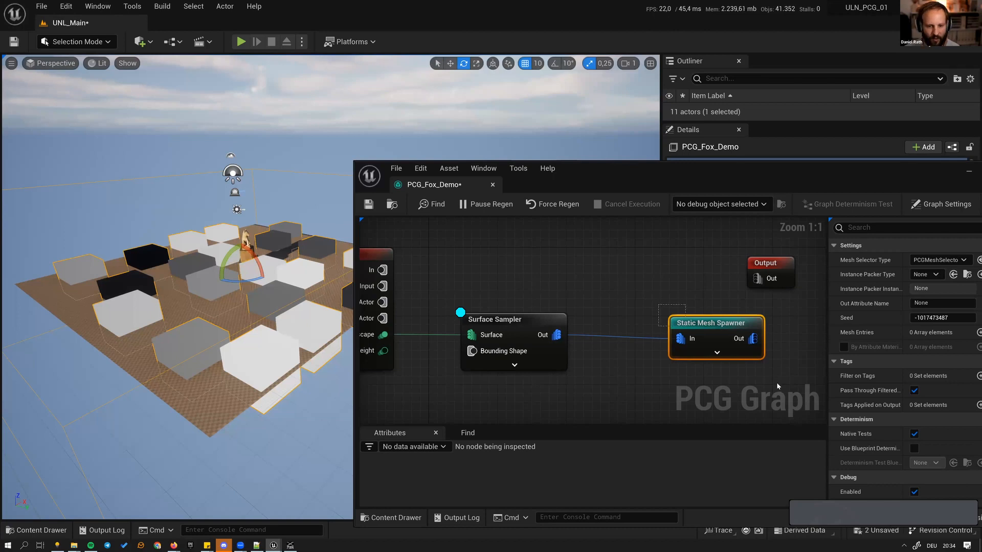
- Add one element to the Static Mesh Spawner's Mesh Entries and expand its Descriptor
{"action": "left_click_drag", "start_coordinate": [894, 167], "coordinate": [785, 138]}
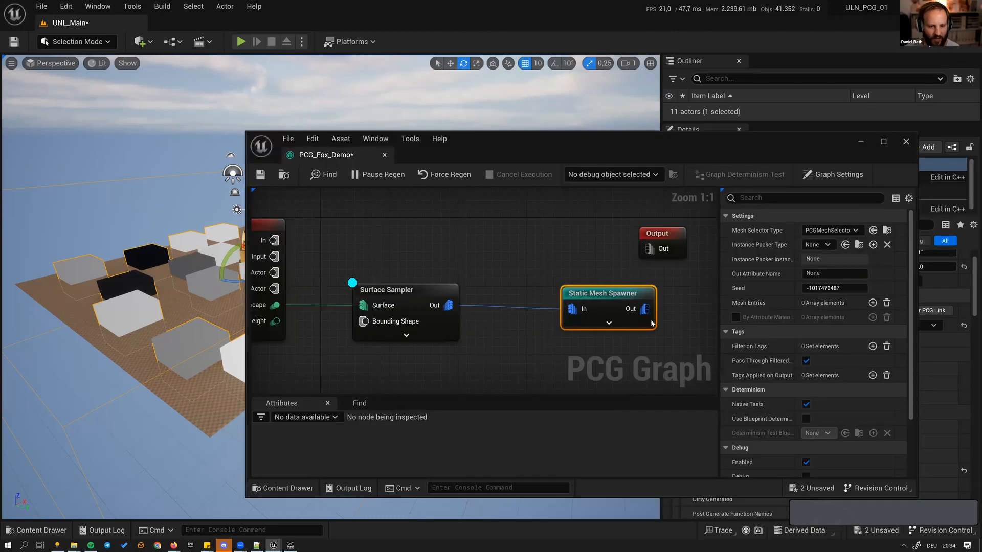
{"action": "left_click", "coordinate": [872, 303]}
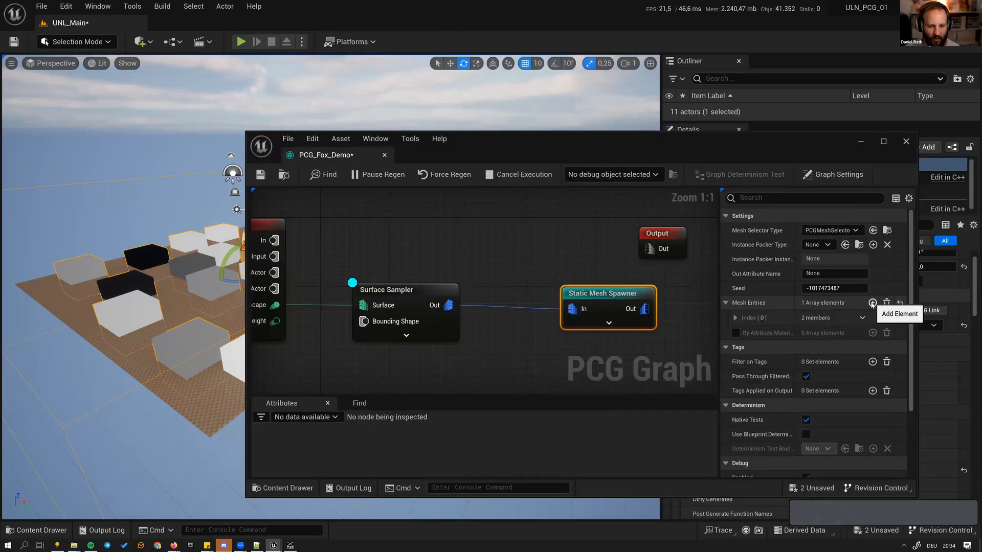
{"action": "left_click", "coordinate": [736, 317]}
{"action": "left_click", "coordinate": [744, 333]}
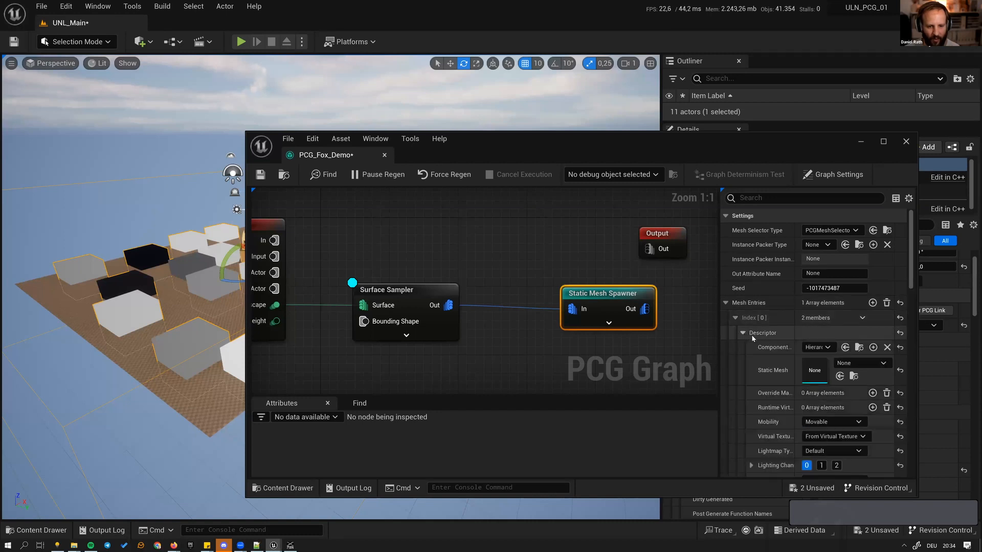
- Assign the first S_Yellow_Archangel mesh as the new mesh entry's Static Mesh
{"action": "left_click", "coordinate": [843, 364]}
{"action": "type", "text": "ell"}
{"action": "key", "text": "BackSpace"}
{"action": "key", "text": "BackSpace"}
{"action": "key", "text": "BackSpace"}
{"action": "key", "text": "BackSpace"}
{"action": "key", "text": "BackSpace"}
{"action": "type", "text": "yellow"}
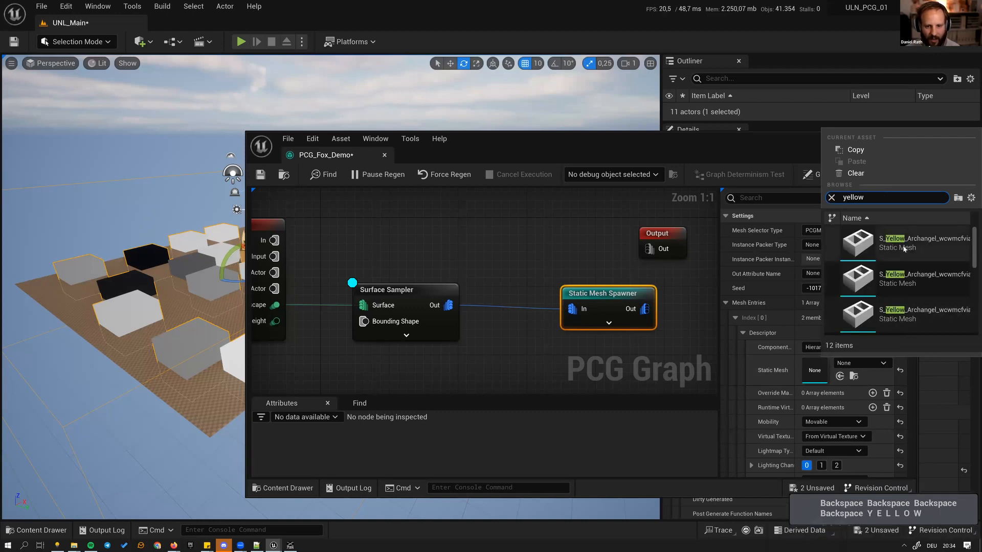
{"action": "left_click", "coordinate": [905, 243]}
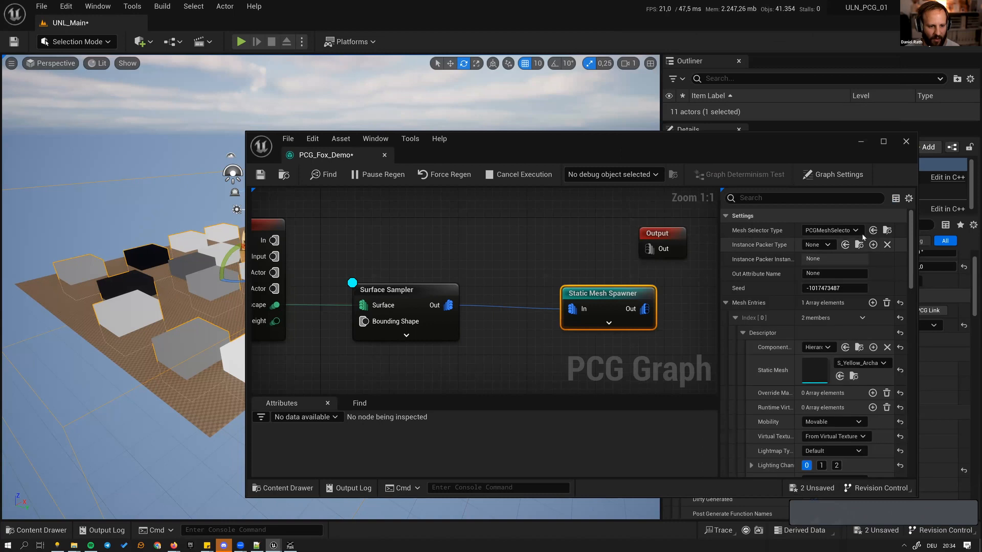
{"action": "mouse_move", "coordinate": [492, 243]}
{"action": "left_mouse_down"}
{"action": "mouse_move", "coordinate": [420, 333]}
{"action": "mouse_move", "coordinate": [502, 227]}
{"action": "left_mouse_up"}
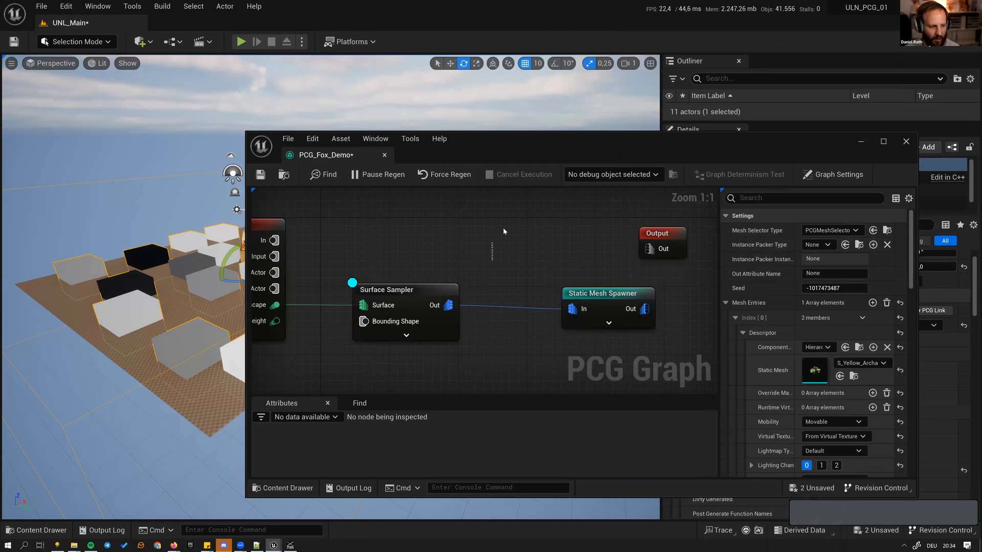
- Uncover the landscape behind the graph window and turn off the Surface Sampler's debug display
{"action": "left_click_drag", "start_coordinate": [551, 142], "coordinate": [648, 129]}
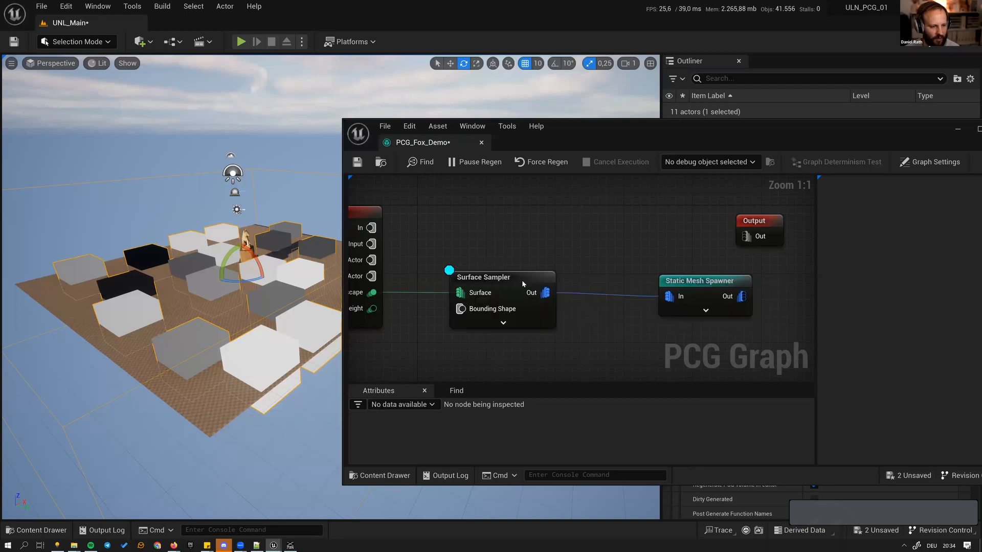
{"action": "left_click_drag", "start_coordinate": [429, 238], "coordinate": [554, 358]}
{"action": "key", "text": "d"}
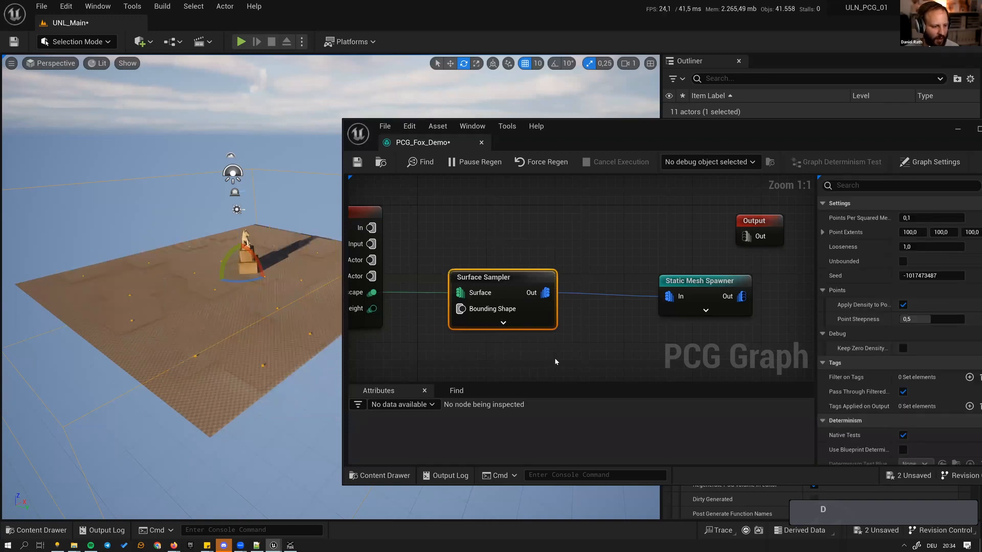
{"action": "left_click", "coordinate": [590, 297]}
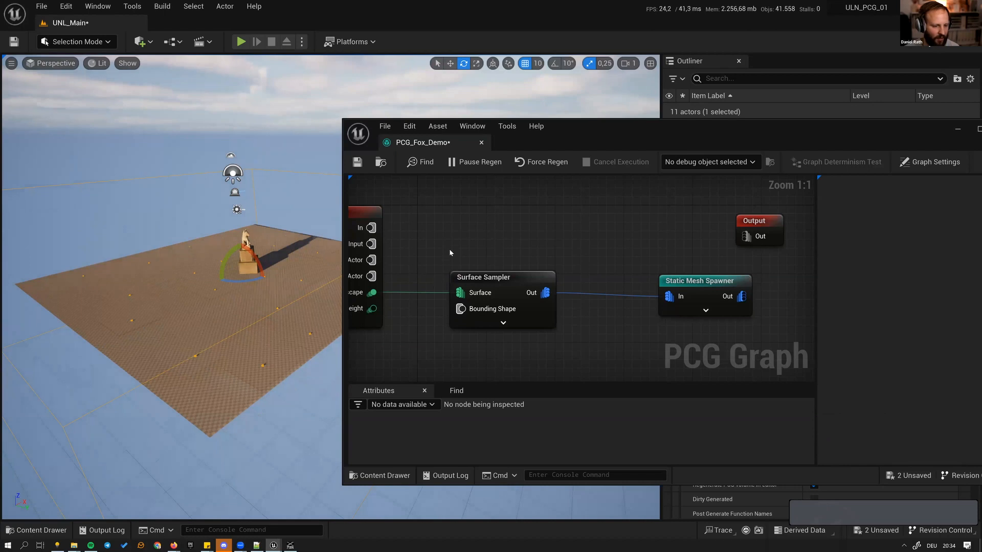
- Fly down to the ground in the level and examine a spawned yellow plant up close
{"action": "key", "text": "w"}
{"action": "right_click_drag", "start_coordinate": [190, 292], "coordinate": [177, 327]}
{"action": "key", "text": "w"}
{"action": "key", "text": "w"}
{"action": "key", "text": "w"}
{"action": "key", "text": "w"}
{"action": "key", "text": "w"}
{"action": "key", "text": "w"}
{"action": "key", "text": "s"}
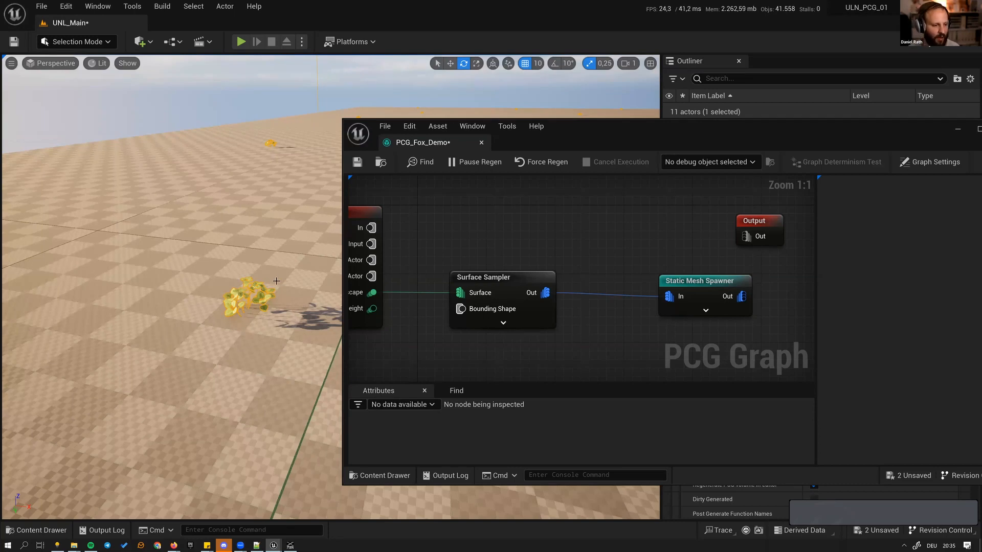
- Move the Static Mesh Spawner node farther from the Surface Sampler and select the Surface Sampler
{"action": "right_click_drag", "start_coordinate": [619, 245], "coordinate": [564, 248]}
{"action": "left_click_drag", "start_coordinate": [654, 286], "coordinate": [731, 277]}
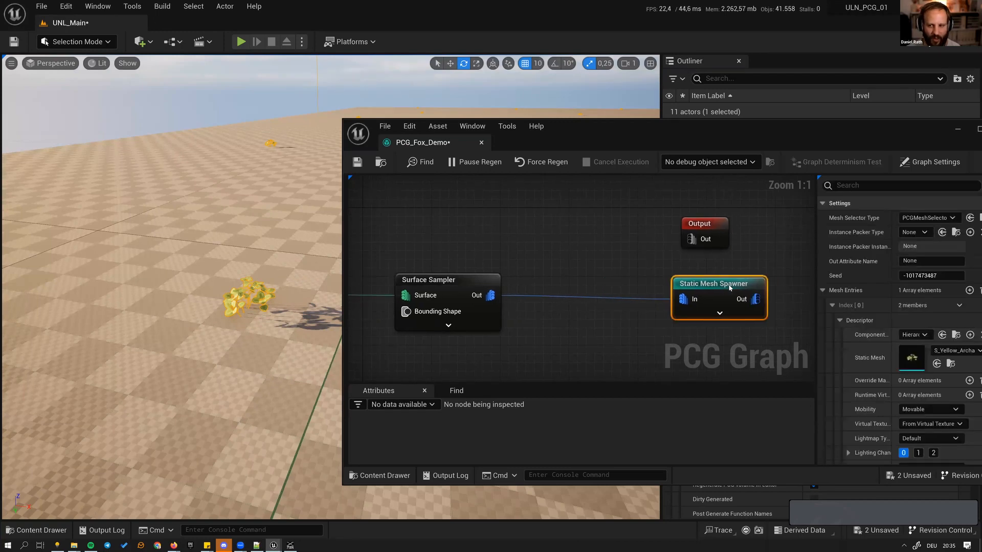
{"action": "left_click_drag", "start_coordinate": [527, 261], "coordinate": [431, 362]}
- Fly back out in the level to examine how the plants are distributed around the statue
{"action": "right_click_drag", "start_coordinate": [230, 287], "coordinate": [294, 295]}
{"action": "key", "text": "s"}
{"action": "key", "text": "s"}
{"action": "key", "text": "s"}
{"action": "key", "text": "s"}
{"action": "key", "text": "s"}
{"action": "key", "text": "w"}
{"action": "key", "text": "a"}
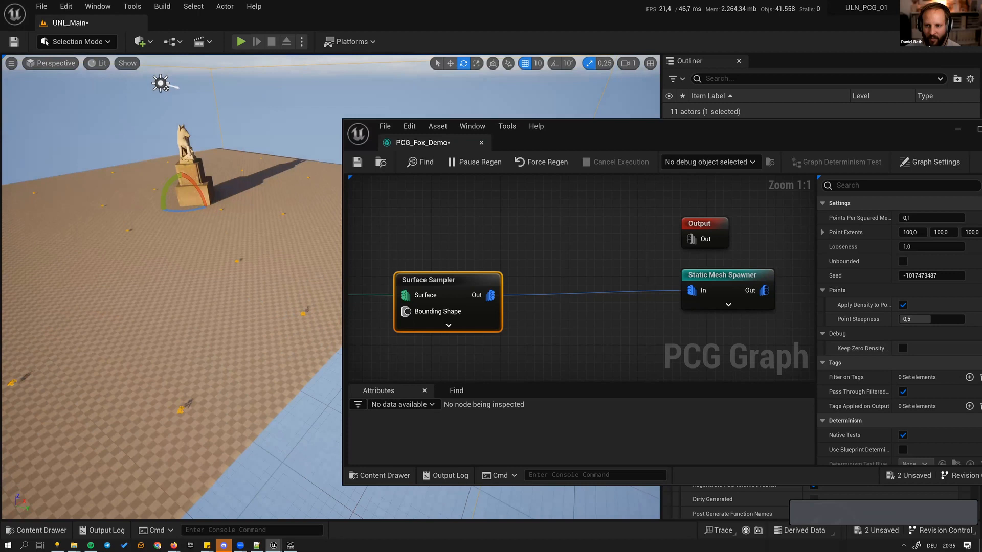
- Set the Surface Sampler's Points Per Squared Meter to 10 and turn its debug display on
{"action": "left_click_drag", "start_coordinate": [658, 127], "coordinate": [604, 124]}
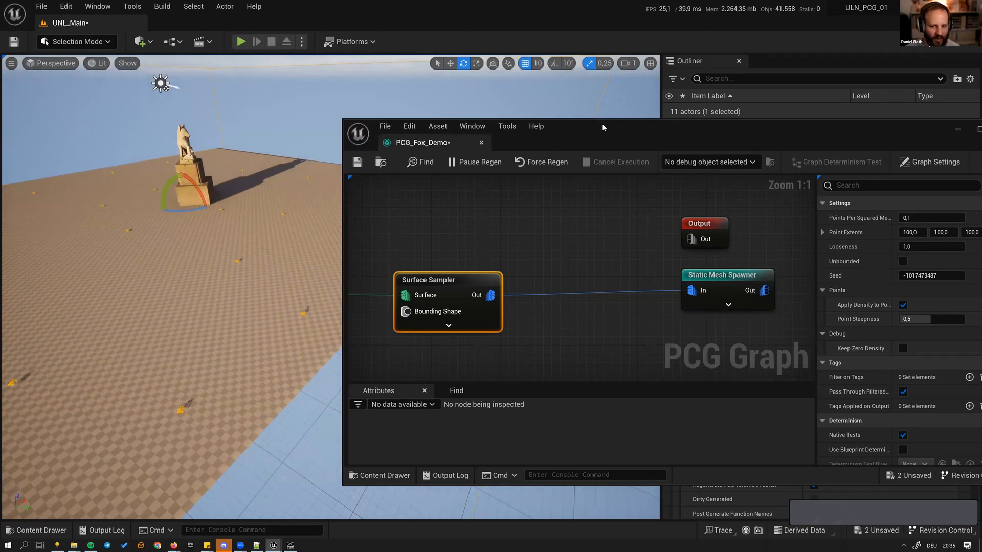
{"action": "left_click", "coordinate": [851, 215]}
{"action": "type", "text": "1"}
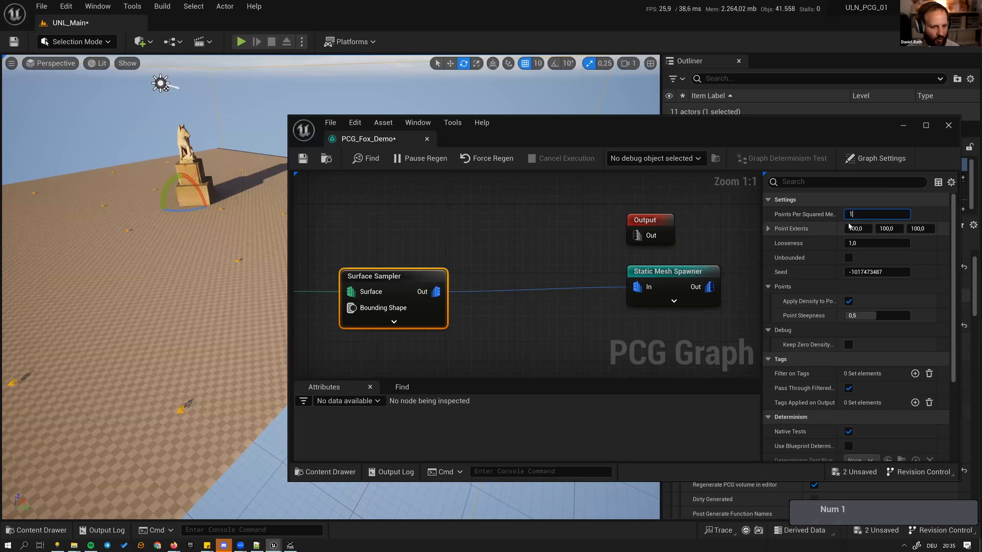
{"action": "type", "text": "0"}
{"action": "key", "text": "Return"}
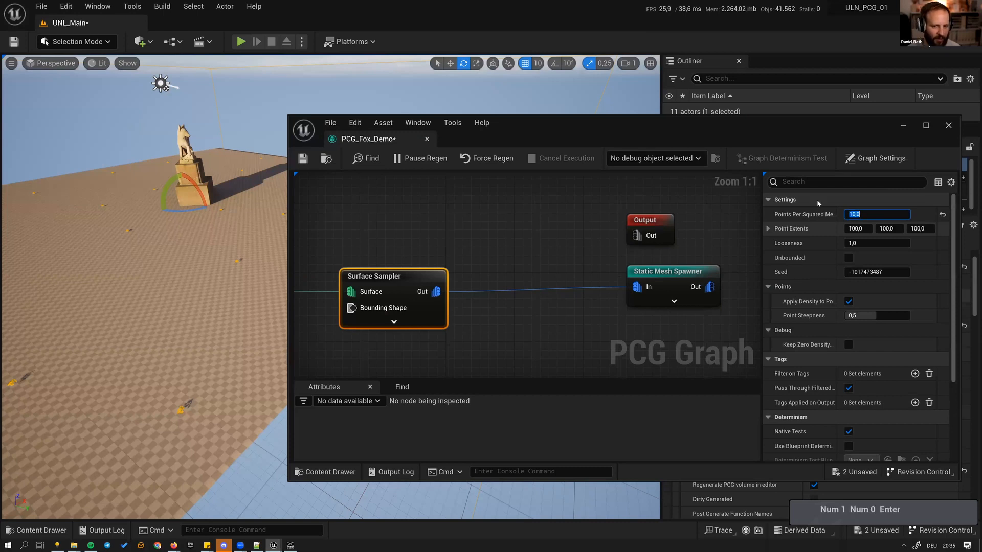
{"action": "key", "text": "d"}
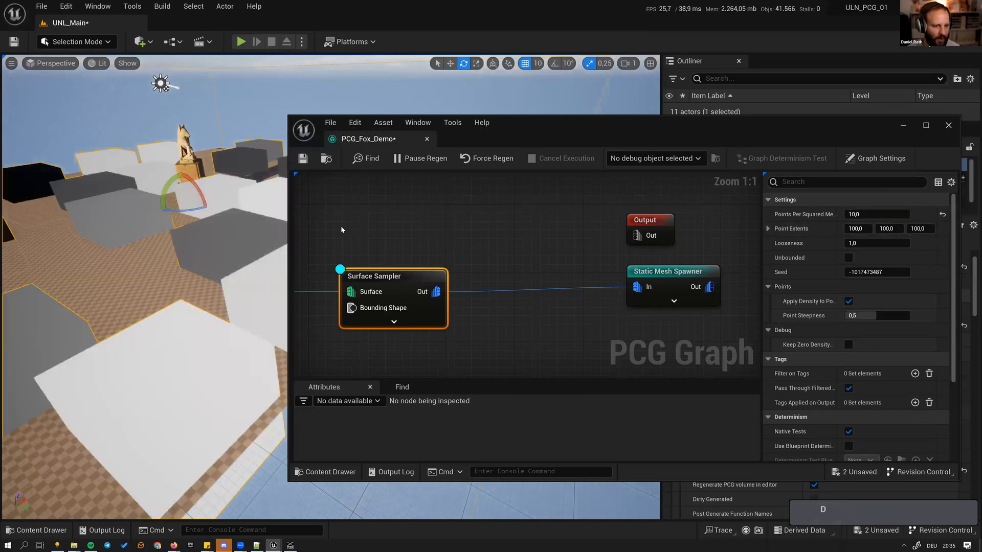
- Set the Surface Sampler's Point Extents to 10 on all three axes
{"action": "left_click", "coordinate": [856, 229]}
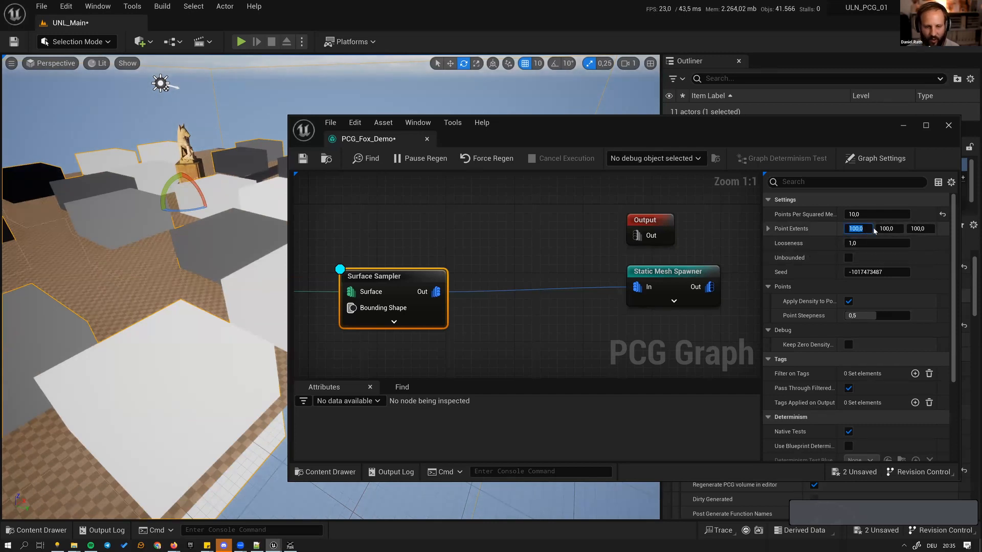
{"action": "type", "text": "10"}
{"action": "key", "text": "Tab"}
{"action": "type", "text": "10"}
{"action": "key", "text": "Tab"}
{"action": "type", "text": "10"}
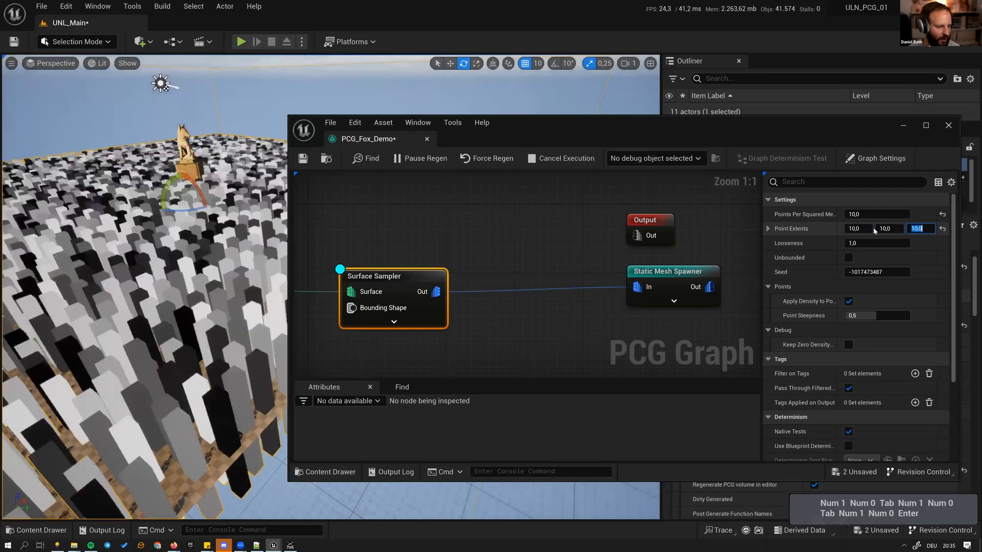
{"action": "key", "text": "Return"}
- Set the Surface Sampler's Looseness to 0.1 and shift the graph window slightly over the level
{"action": "left_click", "coordinate": [881, 244]}
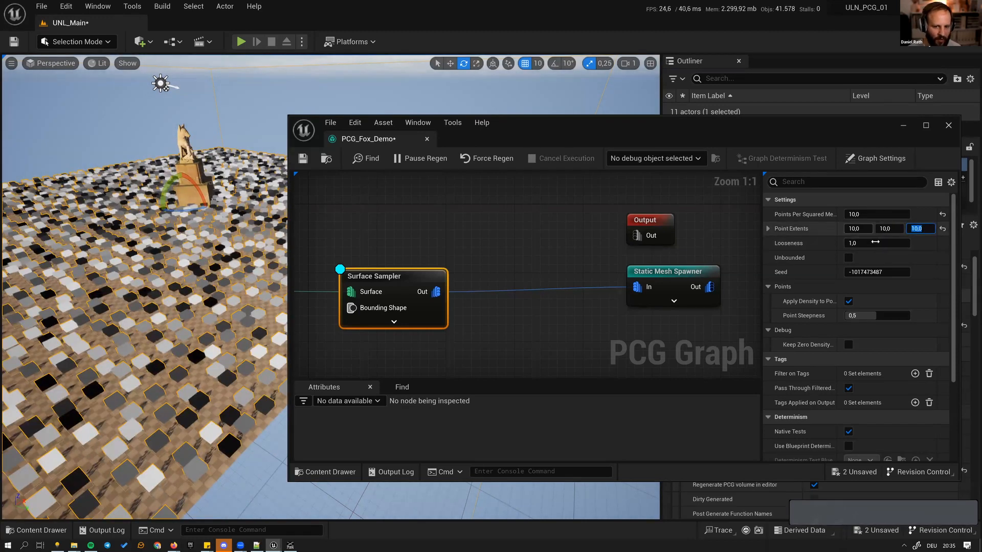
{"action": "type", "text": ".1"}
{"action": "key", "text": "Return"}
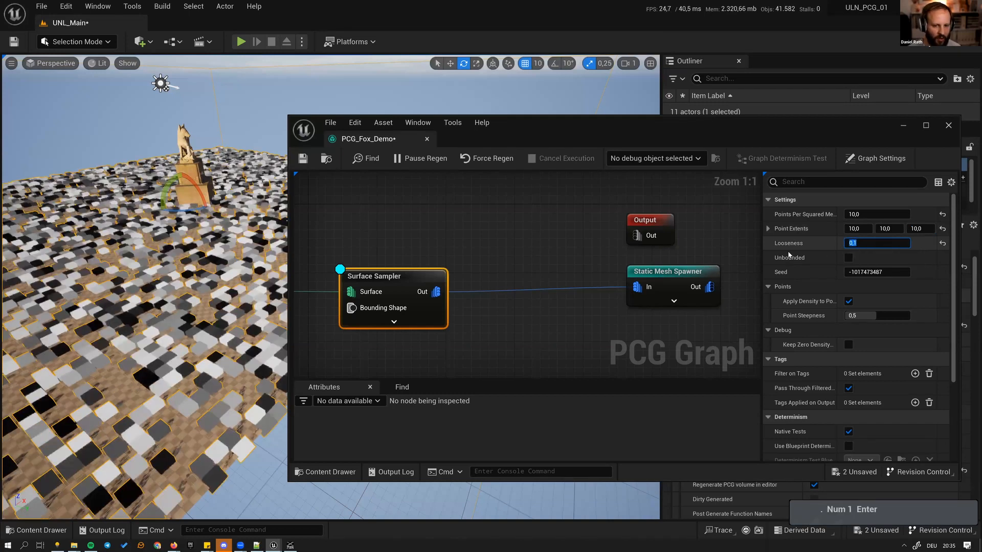
{"action": "left_click_drag", "start_coordinate": [527, 131], "coordinate": [518, 132]}
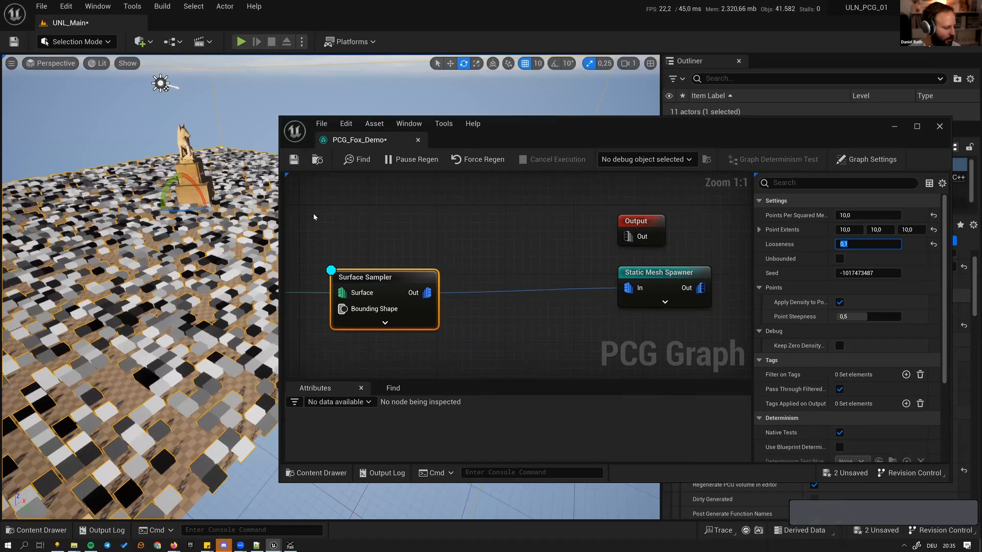
- Turn off the Surface Sampler's debug display and examine the plant distribution up close around the statue
{"action": "right_click_drag", "start_coordinate": [238, 212], "coordinate": [196, 268]}
{"action": "key", "text": "a"}
{"action": "key", "text": "s"}
{"action": "key", "text": "d"}
{"action": "key", "text": "d"}
{"action": "key", "text": "a"}
{"action": "left_click", "coordinate": [169, 110]}
{"action": "right_click_drag", "start_coordinate": [168, 110], "coordinate": [168, 75]}
{"action": "key", "text": "a"}
{"action": "key", "text": "w"}
{"action": "key", "text": "w"}
{"action": "mouse_move", "coordinate": [141, 366]}
{"action": "right_mouse_down"}
{"action": "mouse_move", "coordinate": [141, 377]}
{"action": "mouse_move", "coordinate": [141, 367]}
{"action": "right_mouse_up"}
{"action": "key", "text": "q"}
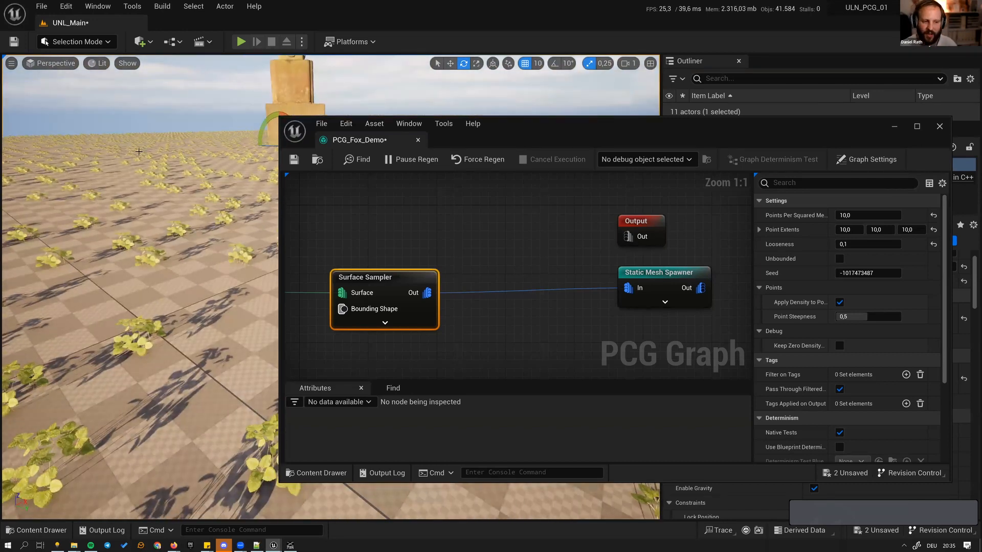
- Add a Transform Points node connected to the Surface Sampler's output
{"action": "right_click_drag", "start_coordinate": [361, 249], "coordinate": [464, 244]}
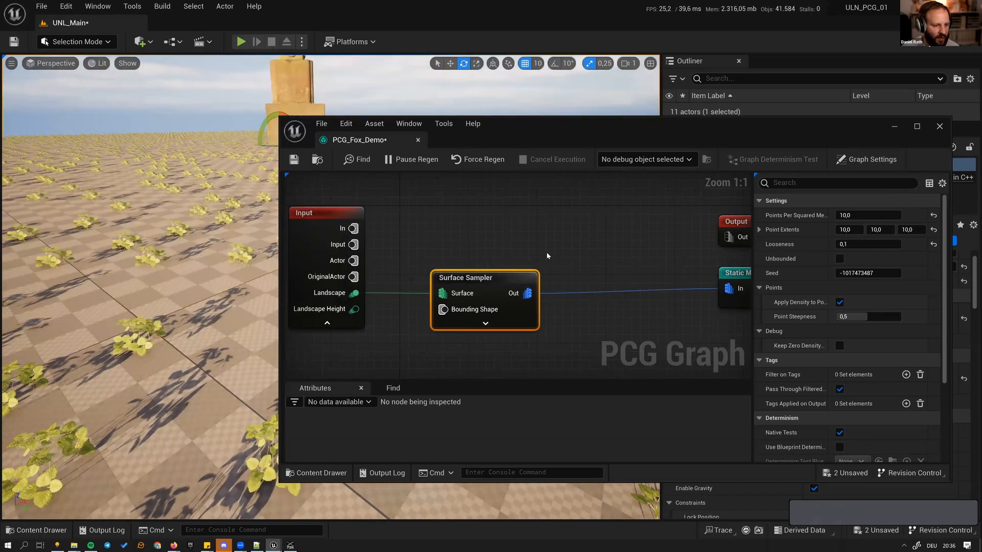
{"action": "right_click_drag", "start_coordinate": [647, 267], "coordinate": [607, 261]}
{"action": "left_click", "coordinate": [718, 277]}
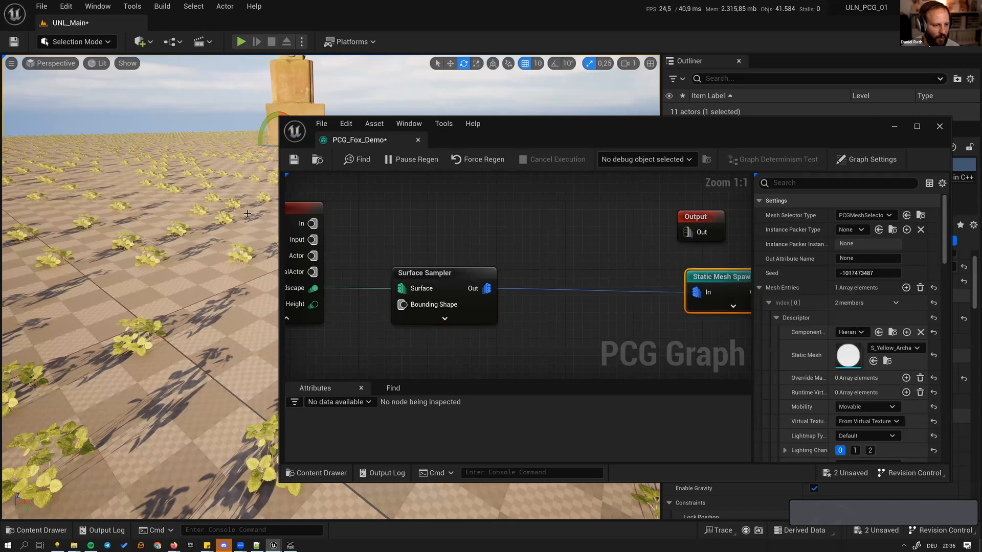
{"action": "right_click_drag", "start_coordinate": [205, 241], "coordinate": [211, 224]}
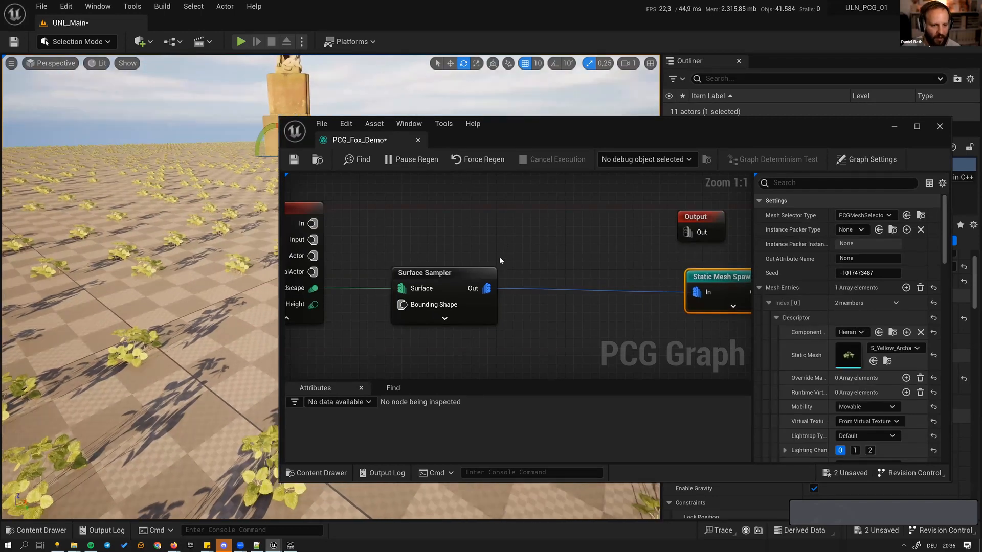
{"action": "left_click", "coordinate": [505, 276]}
{"action": "left_click_drag", "start_coordinate": [487, 289], "coordinate": [537, 251]}
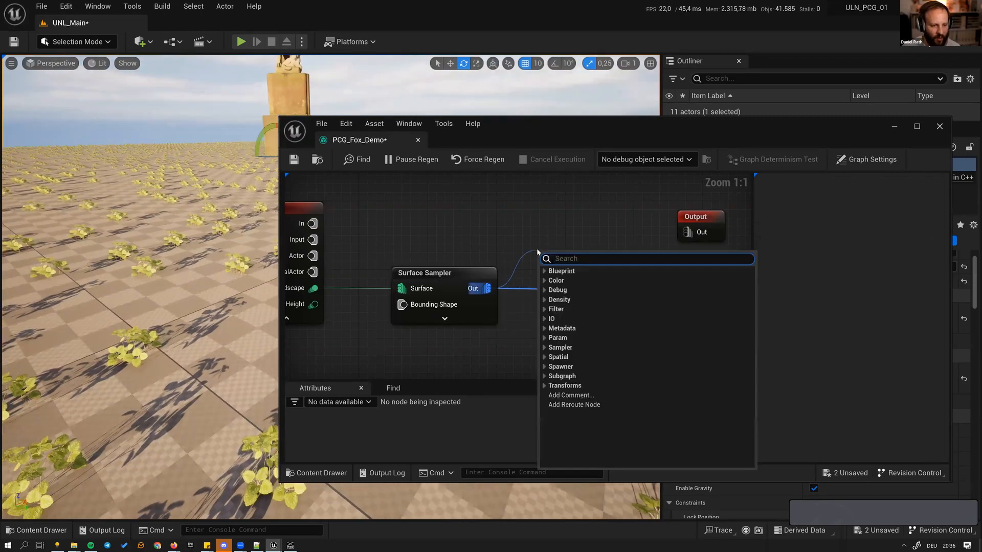
{"action": "type", "text": "trans"}
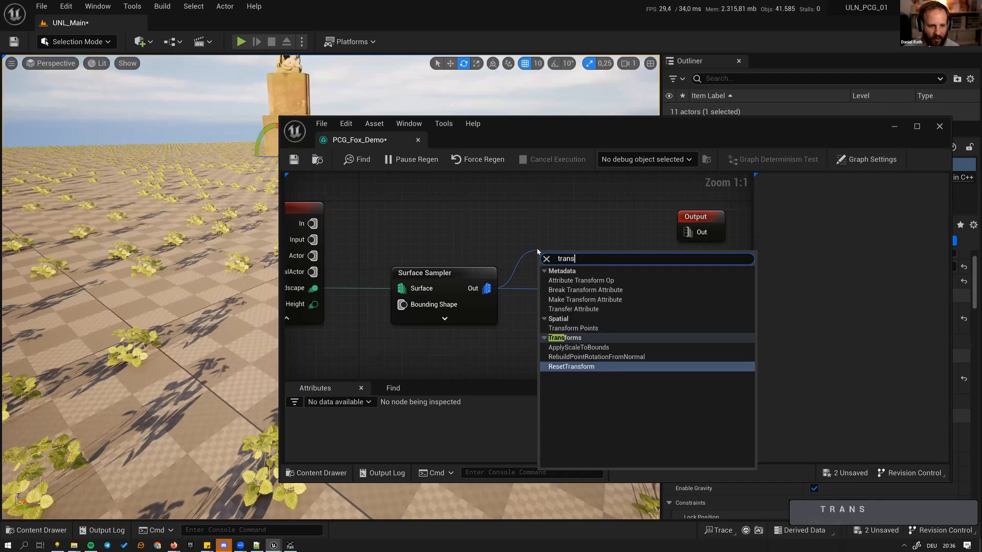
{"action": "type", "text": "f"}
{"action": "key", "text": "Up"}
{"action": "key", "text": "Up"}
{"action": "key", "text": "Up"}
{"action": "key", "text": "Up"}
{"action": "key", "text": "Down"}
{"action": "key", "text": "Return"}
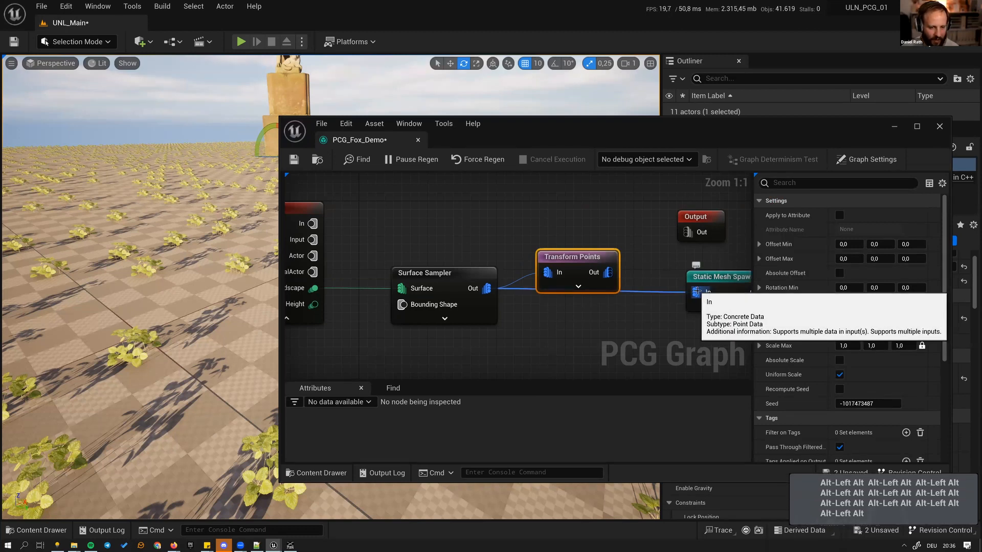
- Disconnect the Static Mesh Spawner's direct link from the Surface Sampler and feed it from the Transform Points output, aligning that node between them
{"action": "left_click", "coordinate": [698, 291], "text": "alt"}
{"action": "left_click_drag", "start_coordinate": [697, 292], "coordinate": [591, 277]}
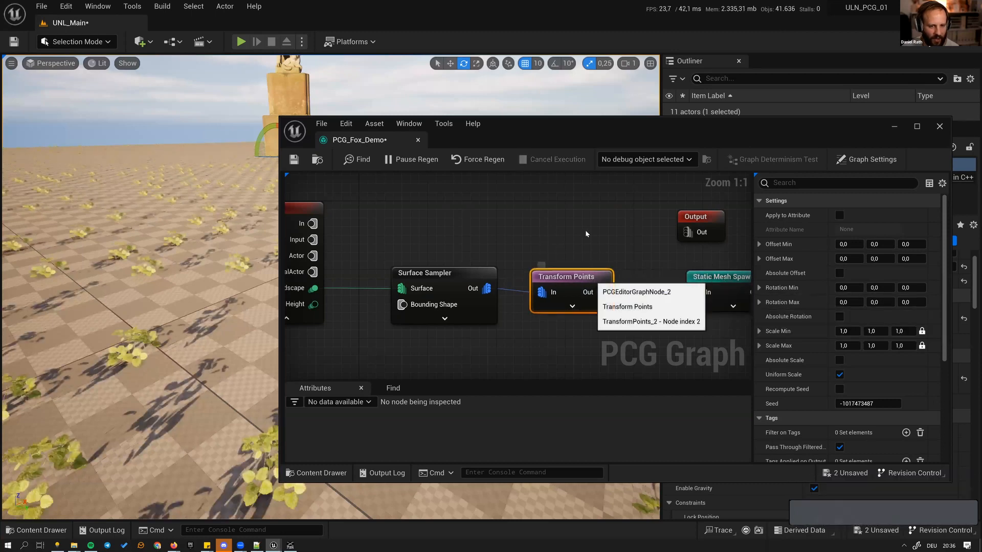
{"action": "left_click_drag", "start_coordinate": [522, 259], "coordinate": [589, 330]}
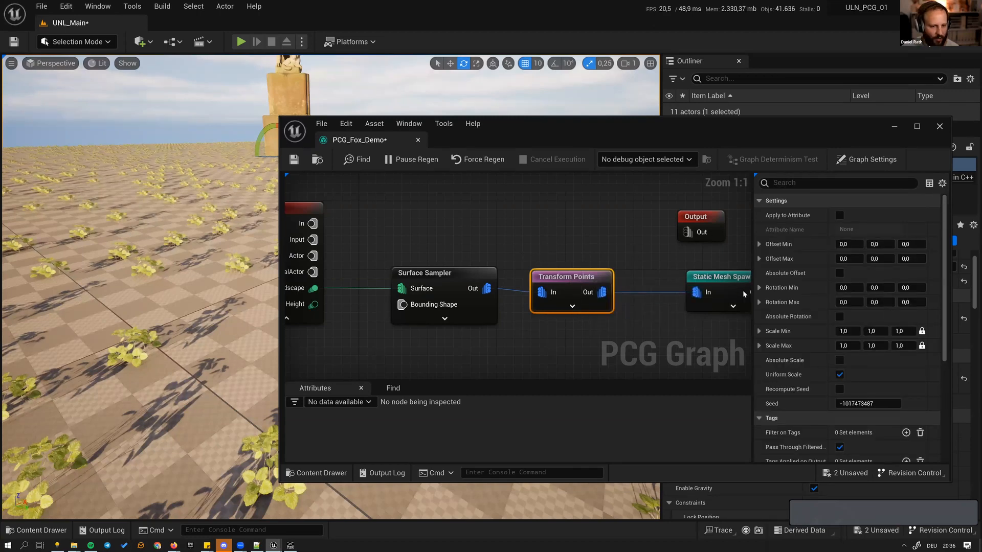
- Set the Transform Points' Scale Min to 2 and Scale Max to 4 on all axes
{"action": "key", "text": "d"}
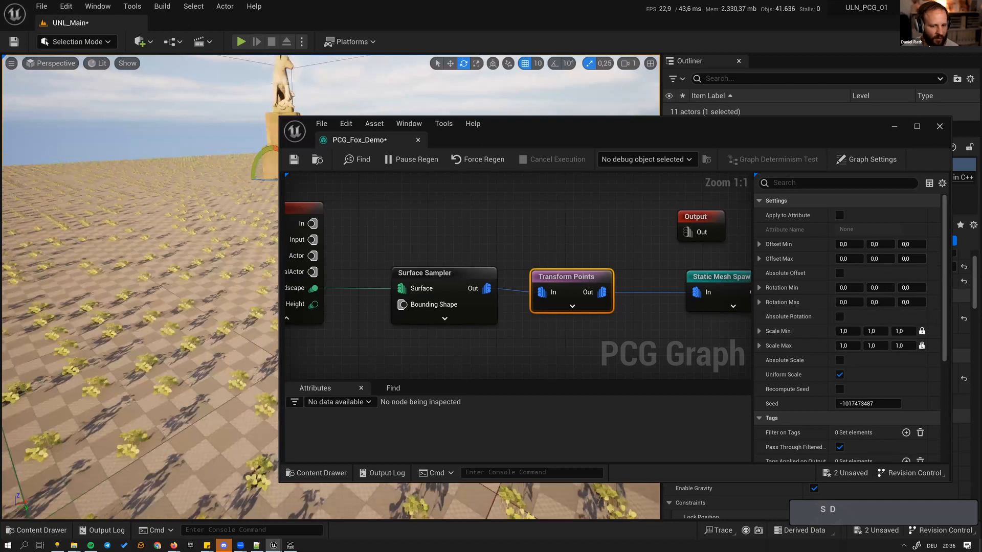
{"action": "left_click", "coordinate": [854, 333]}
{"action": "type", "text": "2"}
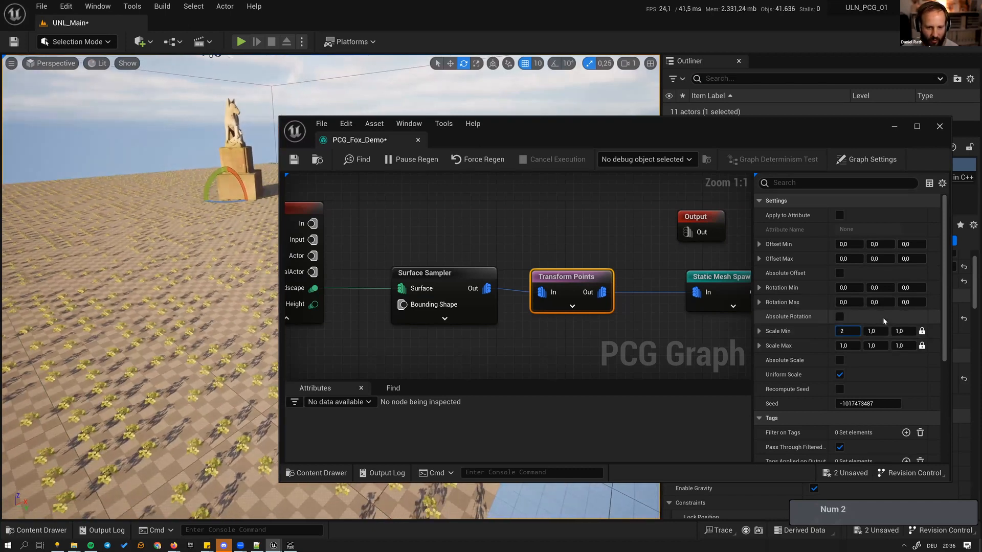
{"action": "key", "text": "Tab"}
{"action": "key", "text": "Tab"}
{"action": "key", "text": "Tab"}
{"action": "key", "text": "Tab"}
{"action": "type", "text": "4"}
{"action": "key", "text": "Return"}
- Shift the graph window aside and examine the size variation of the rescaled plants around the statue
{"action": "left_click_drag", "start_coordinate": [557, 119], "coordinate": [723, 127]}
{"action": "right_click_drag", "start_coordinate": [307, 286], "coordinate": [266, 312]}
{"action": "key", "text": "a"}
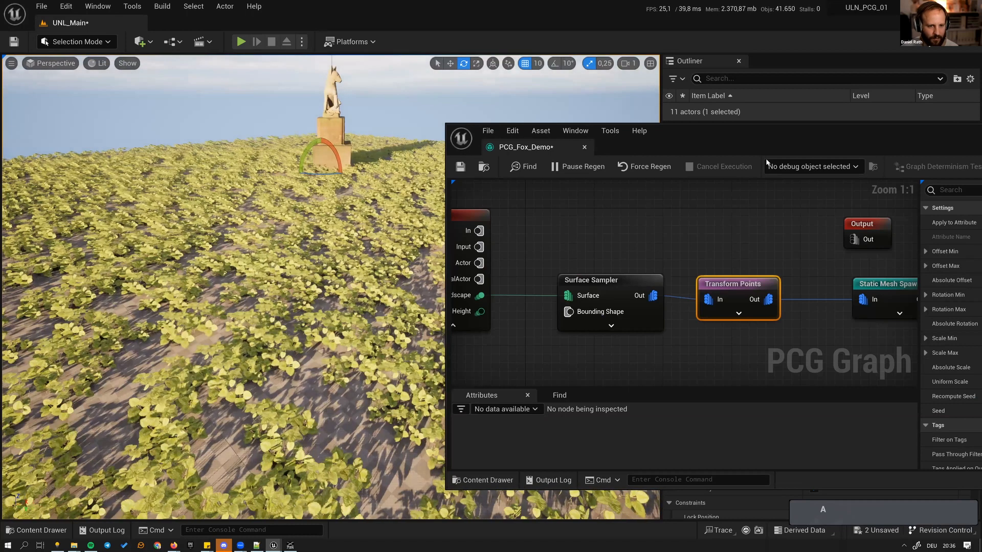
{"action": "key", "text": "s"}
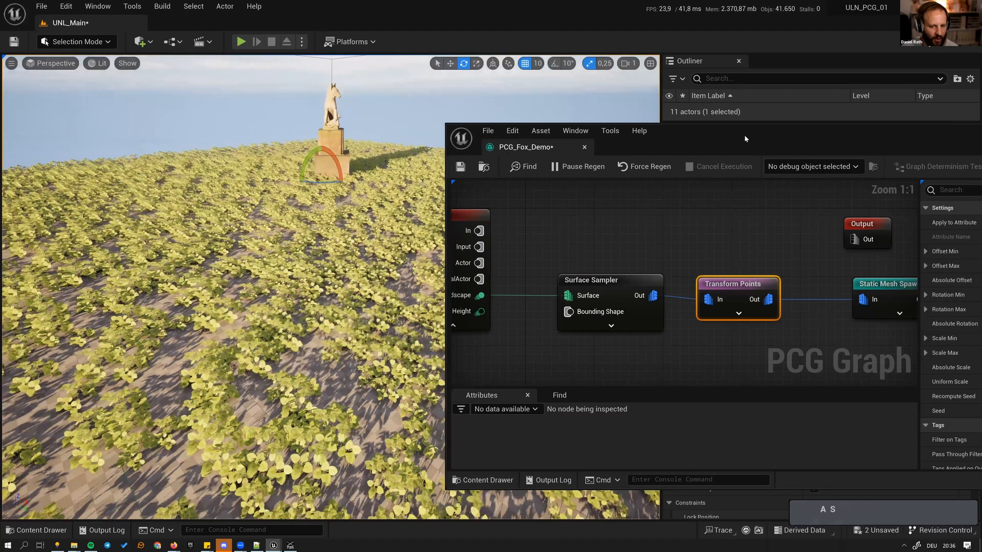
{"action": "key", "text": "w"}
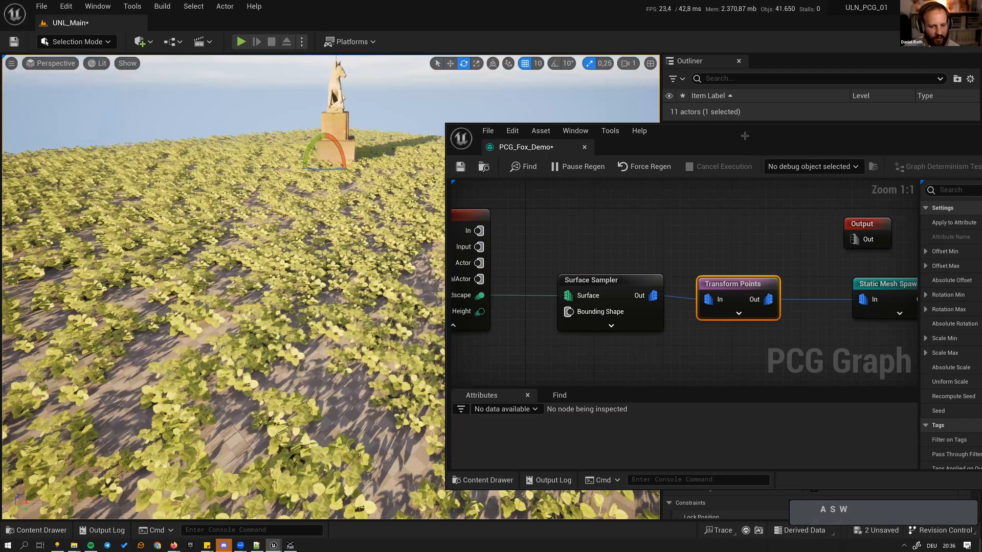
{"action": "left_click_drag", "start_coordinate": [745, 136], "coordinate": [579, 107]}
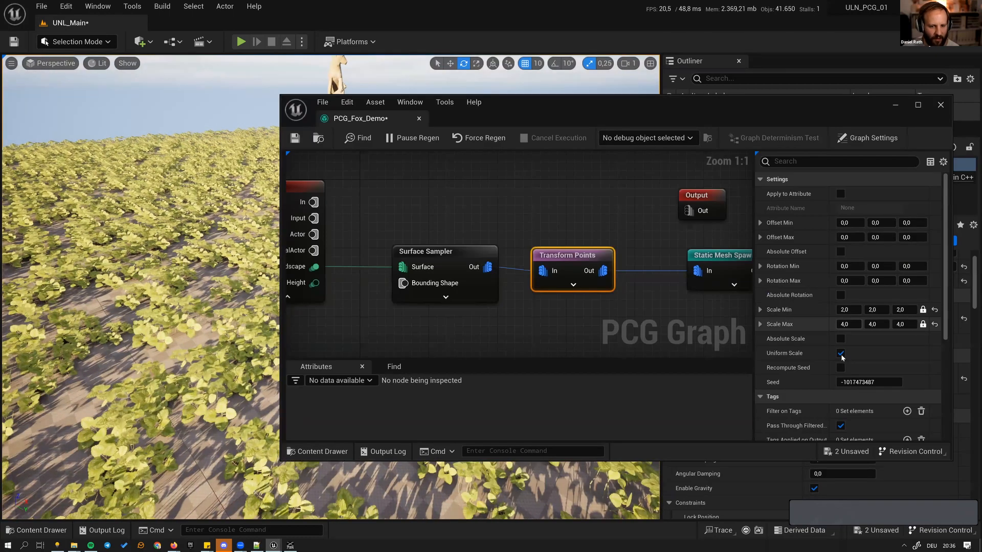
{"action": "left_click_drag", "start_coordinate": [753, 114], "coordinate": [767, 189]}
{"action": "right_click_drag", "start_coordinate": [307, 146], "coordinate": [295, 179]}
{"action": "key", "text": "s"}
{"action": "key", "text": "d"}
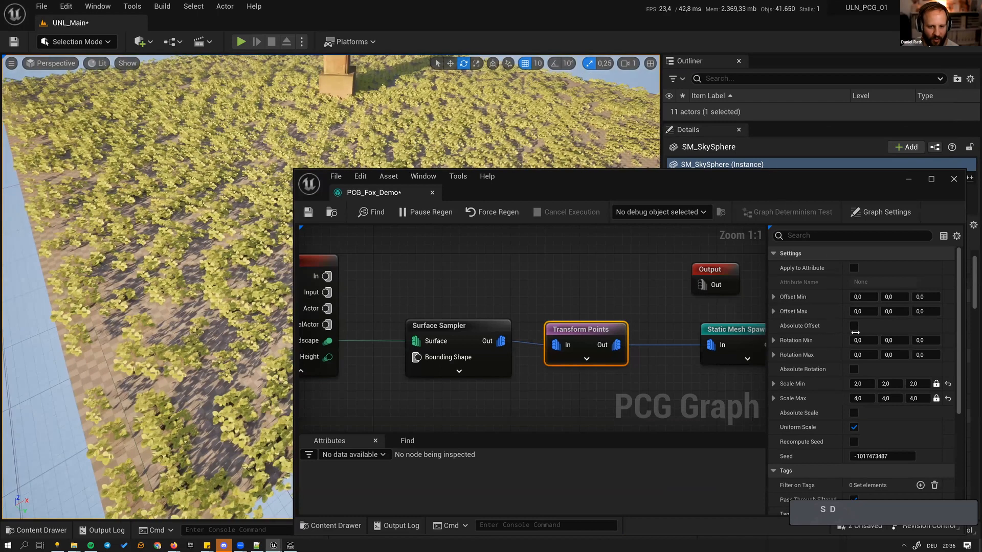
- Set the Transform Points' Rotation Max to 360 on the Z axis
{"action": "left_click_drag", "start_coordinate": [818, 179], "coordinate": [750, 158]}
{"action": "left_click", "coordinate": [858, 335]}
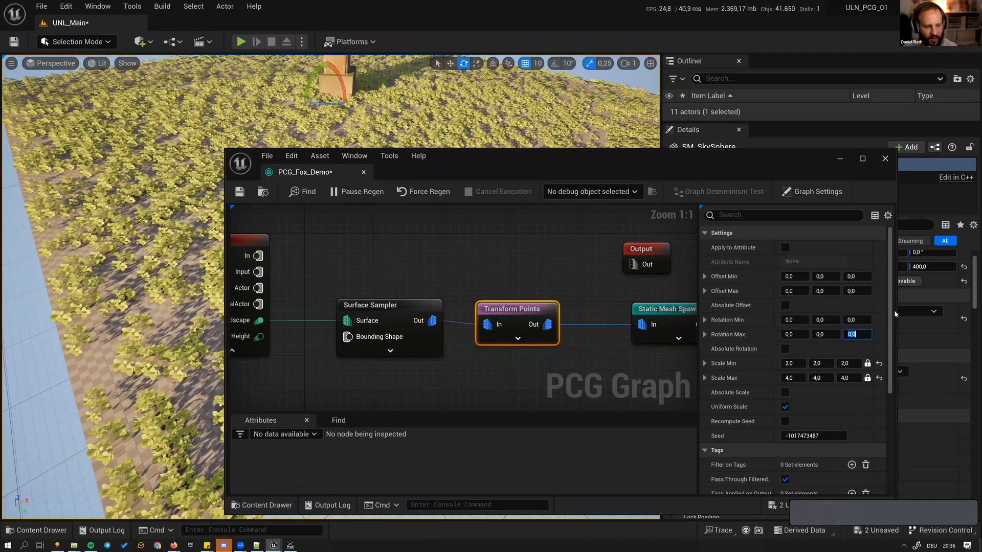
{"action": "type", "text": "360"}
{"action": "key", "text": "Return"}
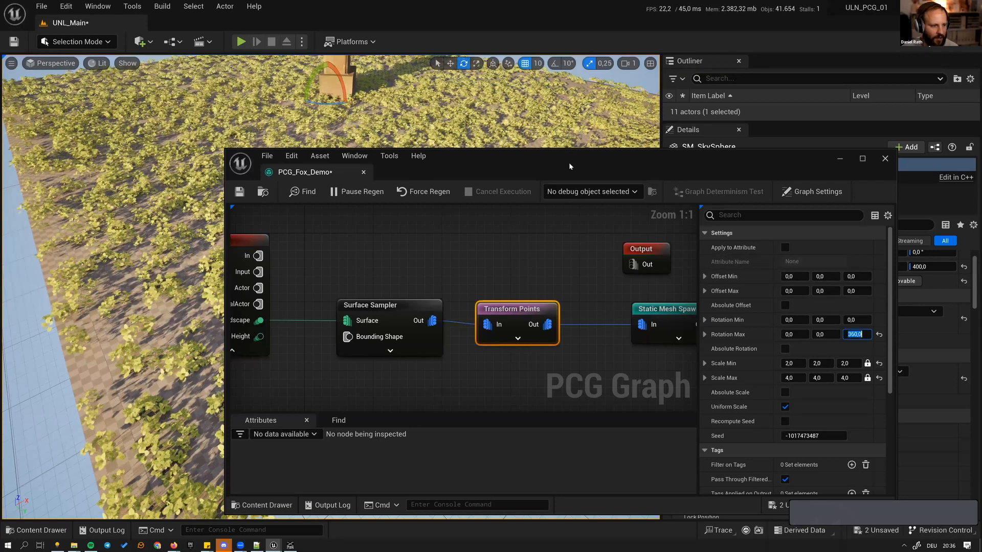
- Set the Transform Points' Offset Min to -10 and Offset Max to 10 on the X axis
{"action": "left_click_drag", "start_coordinate": [569, 162], "coordinate": [604, 242]}
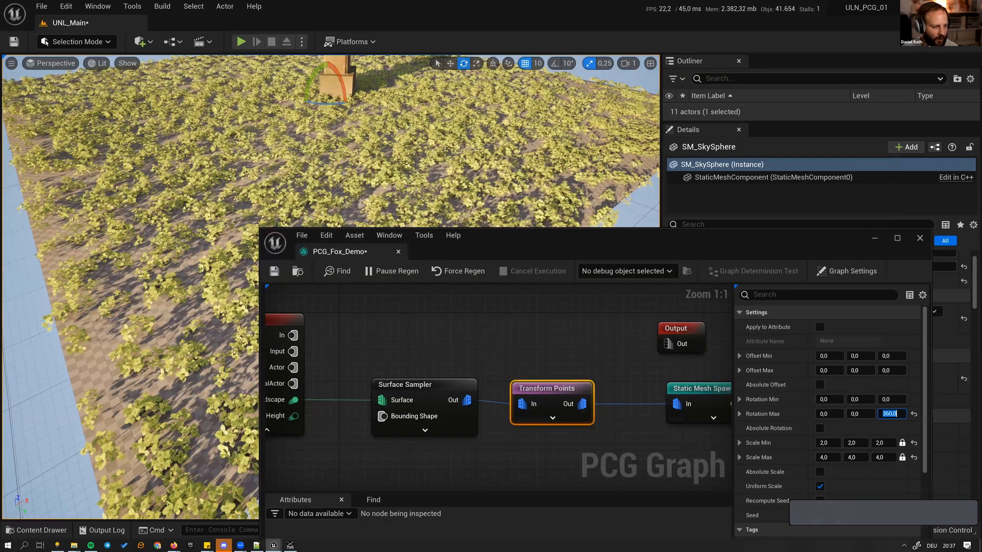
{"action": "right_click_drag", "start_coordinate": [379, 204], "coordinate": [384, 158]}
{"action": "key", "text": "s"}
{"action": "key", "text": "w"}
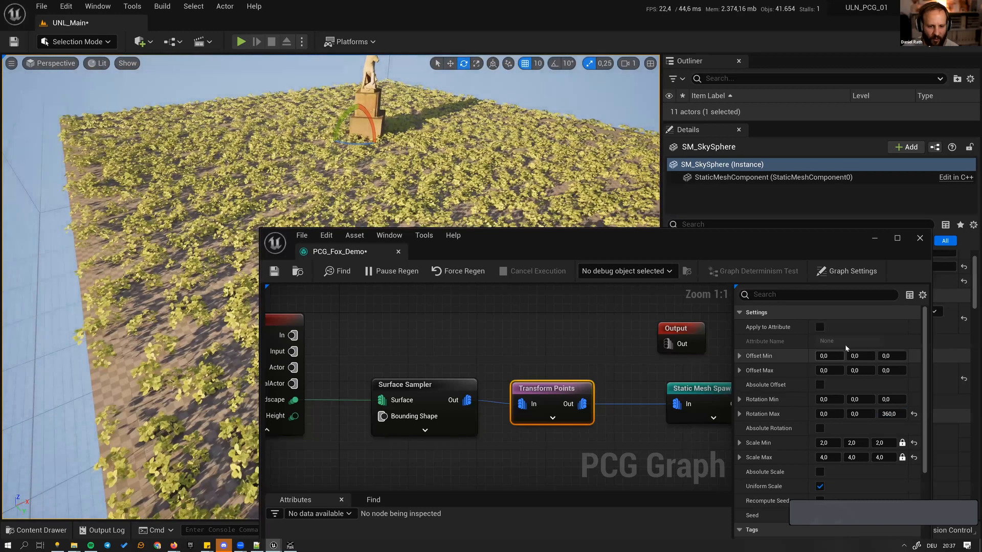
{"action": "left_click", "coordinate": [842, 353]}
{"action": "type", "text": "-10"}
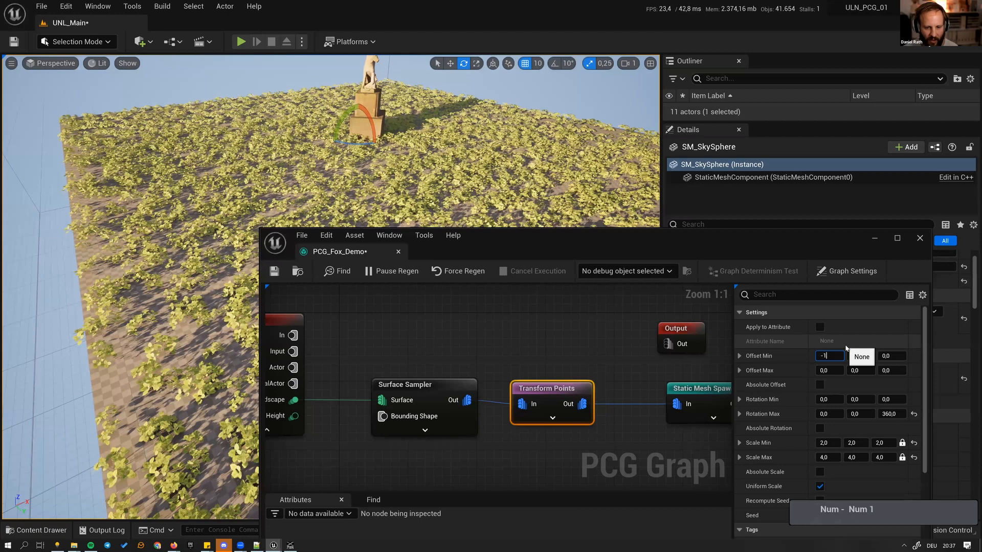
{"action": "key", "text": "Tab"}
{"action": "key", "text": "Tab"}
{"action": "key", "text": "Tab"}
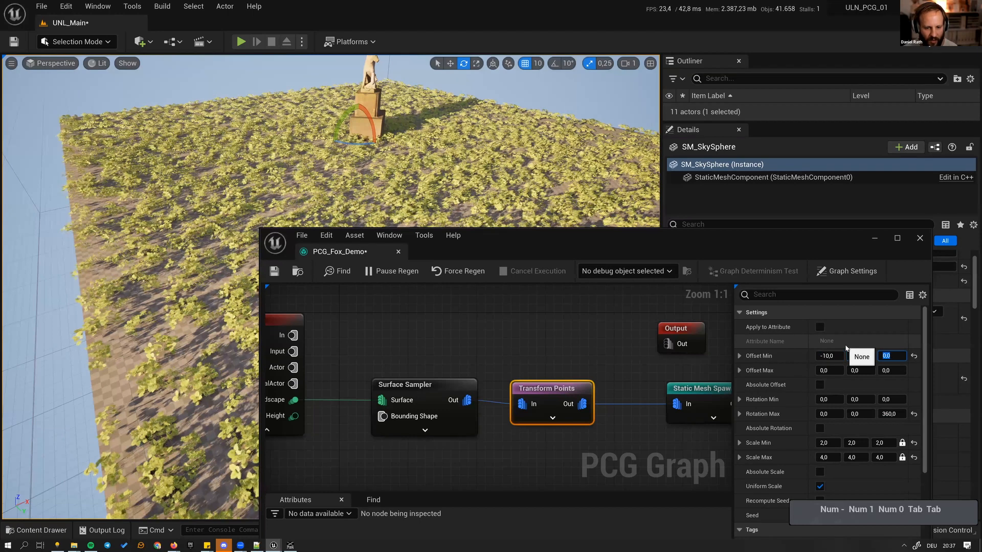
{"action": "type", "text": "10"}
{"action": "key", "text": "Return"}
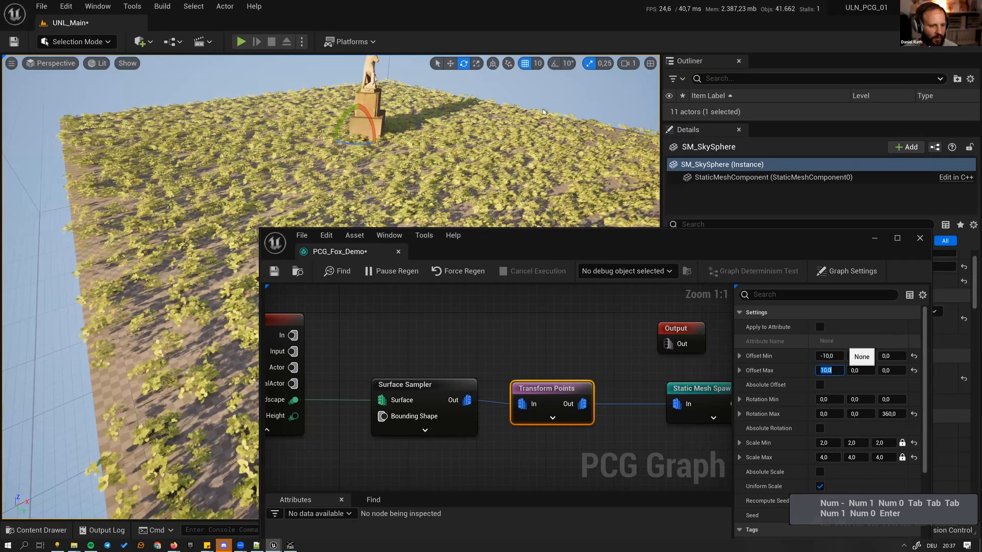
- Fly through the level to examine how the offset and rotated plants cover the ground around the statue
{"action": "right_click_drag", "start_coordinate": [458, 188], "coordinate": [545, 266]}
{"action": "key", "text": "a"}
{"action": "left_click_drag", "start_coordinate": [588, 239], "coordinate": [666, 334]}
{"action": "right_click_drag", "start_coordinate": [460, 205], "coordinate": [445, 206]}
{"action": "key", "text": "w"}
{"action": "right_click_drag", "start_coordinate": [588, 291], "coordinate": [596, 307]}
{"action": "key", "text": "w"}
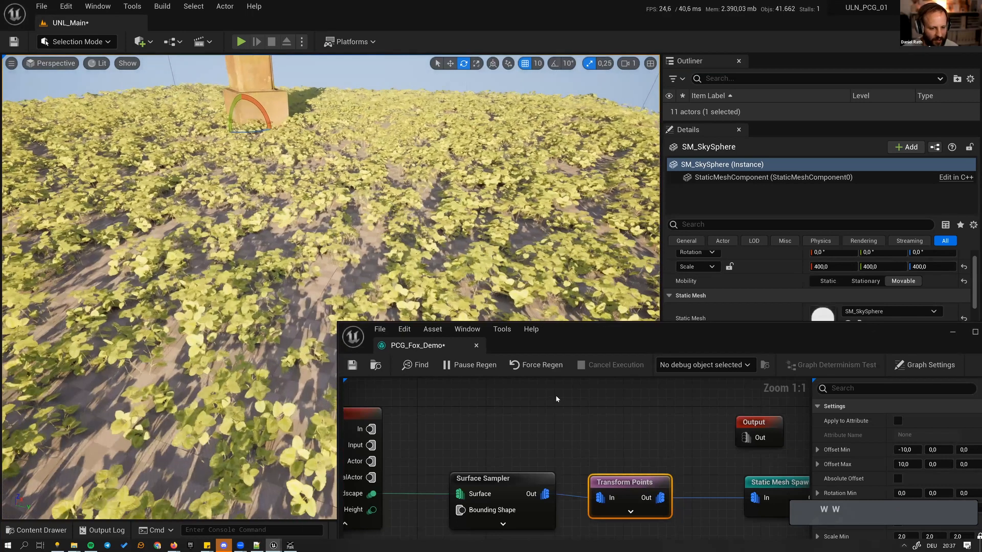
{"action": "key", "text": "s"}
{"action": "key", "text": "d"}
{"action": "key", "text": "s"}
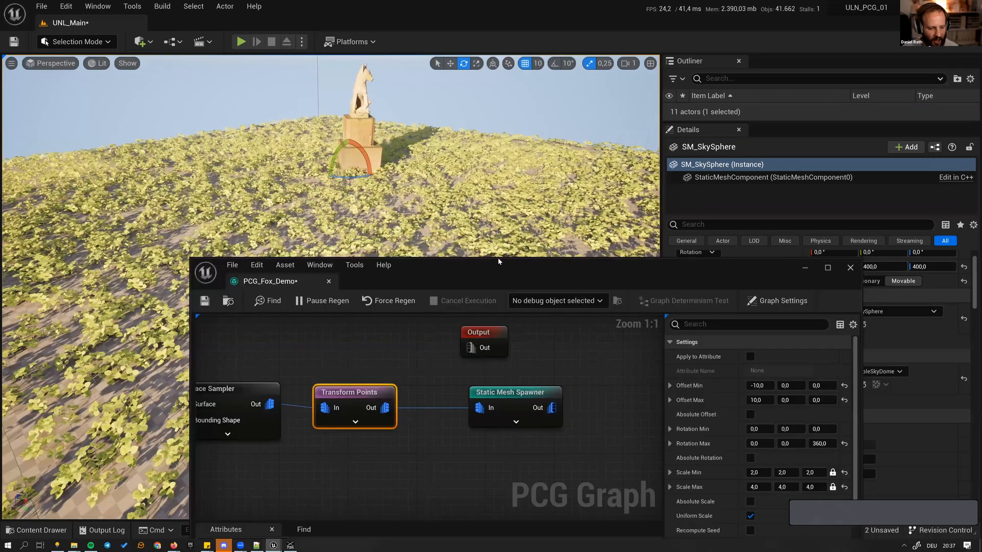
- Add two more mesh entries to the Static Mesh Spawner
{"action": "left_click", "coordinate": [513, 396]}
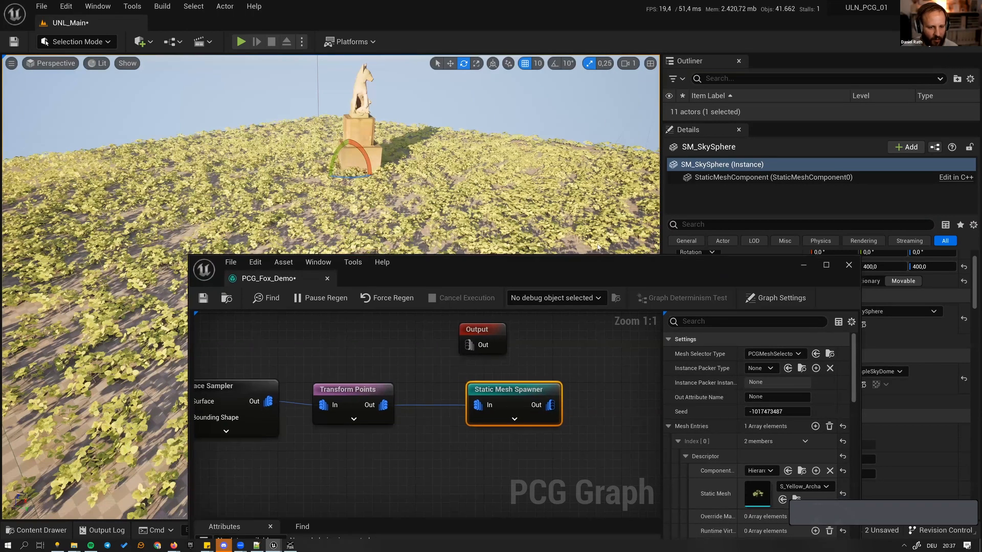
{"action": "left_click_drag", "start_coordinate": [720, 265], "coordinate": [607, 119]}
{"action": "left_click", "coordinate": [567, 299]}
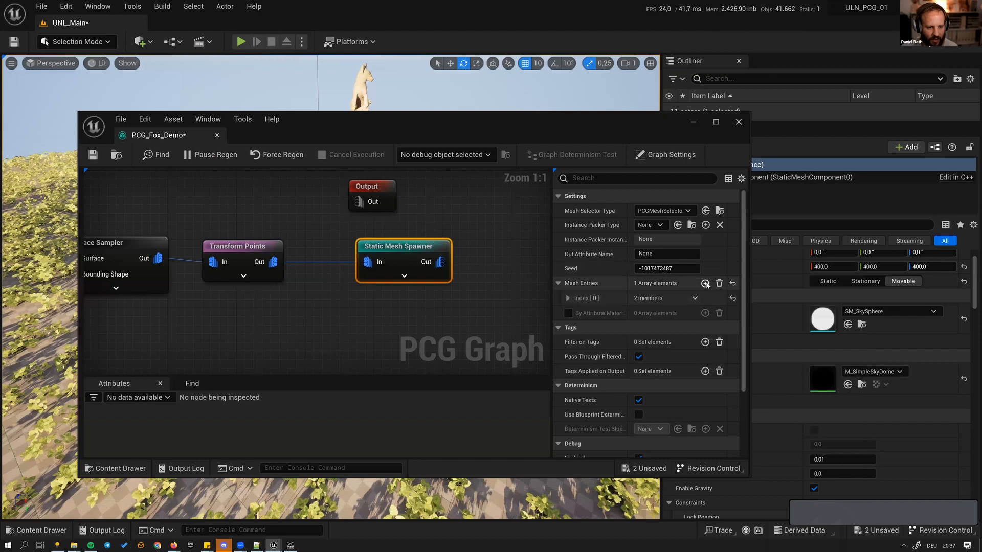
{"action": "left_click", "coordinate": [705, 283]}
{"action": "left_click", "coordinate": [705, 283]}
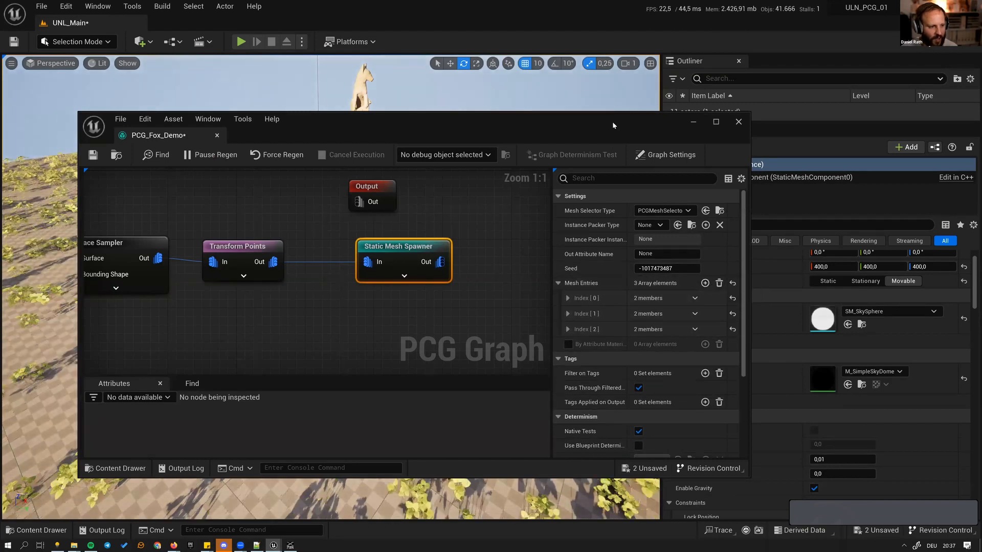
{"action": "left_click_drag", "start_coordinate": [612, 121], "coordinate": [542, 169]}
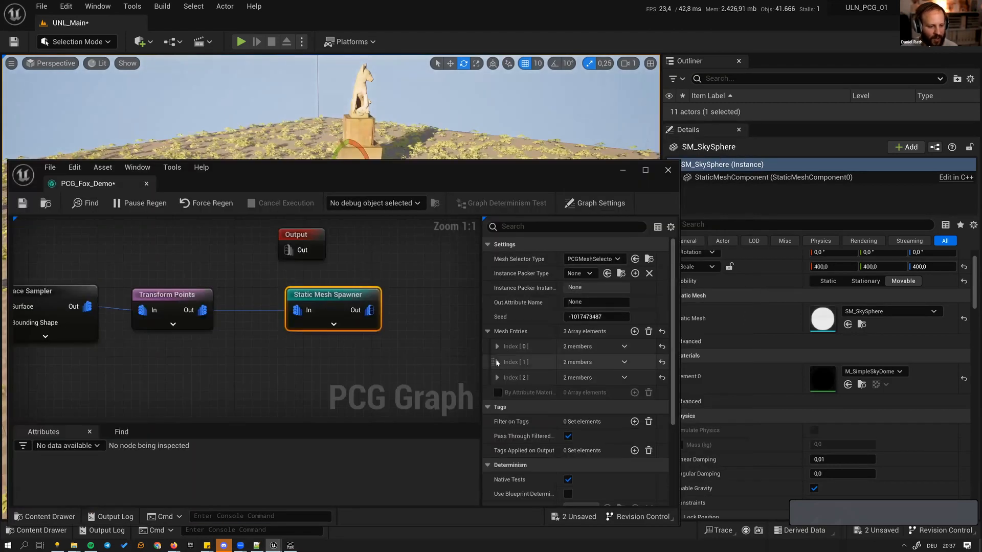
- Assign the third listed S_Yellow_Archangel static mesh to the spawner's Index [1] mesh entry
{"action": "left_click", "coordinate": [497, 362]}
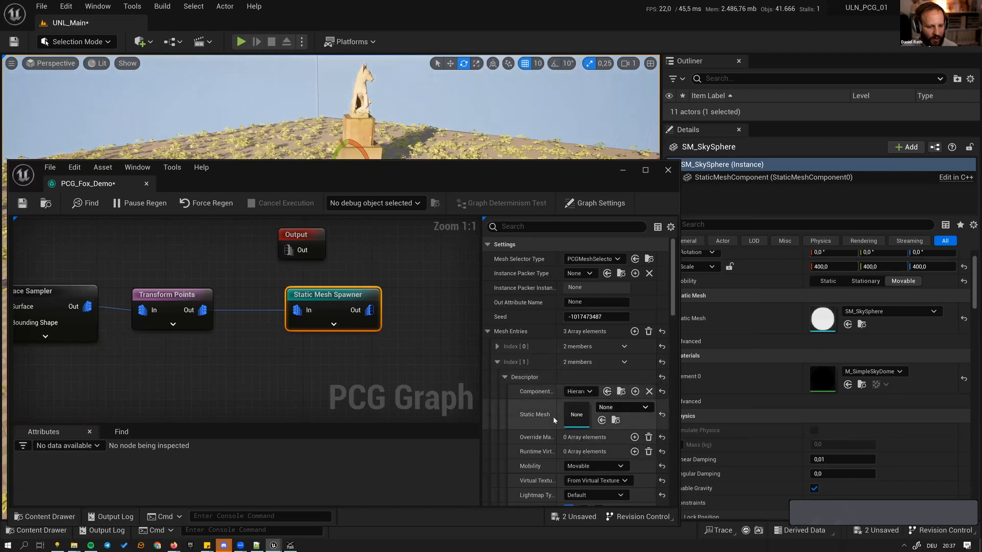
{"action": "left_click", "coordinate": [626, 407]}
{"action": "type", "text": "arch"}
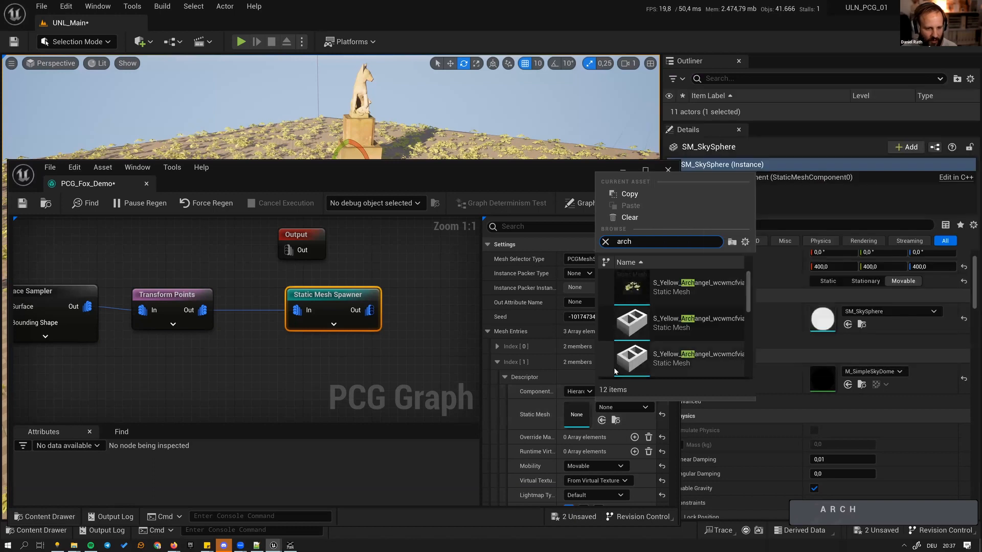
{"action": "mouse_move", "coordinate": [690, 321]}
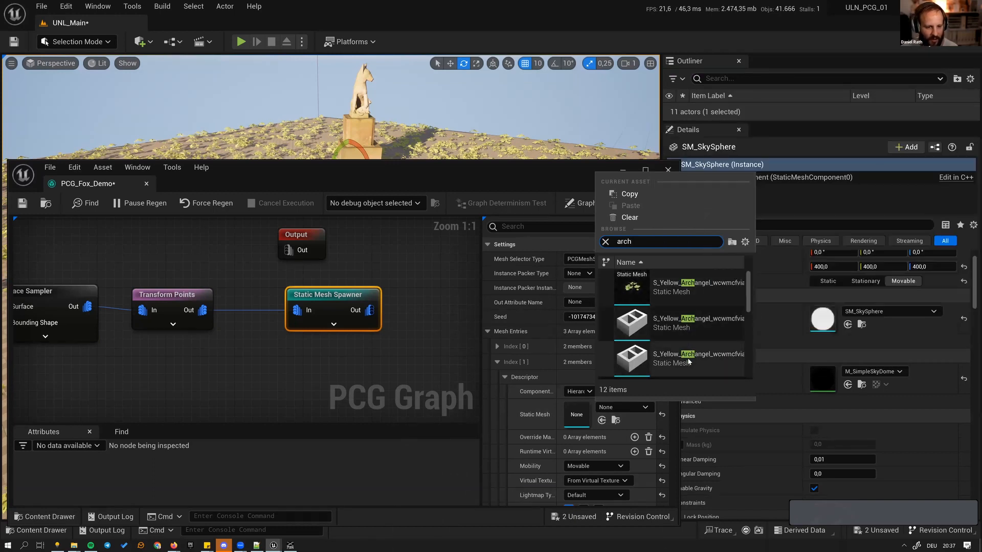
{"action": "left_click", "coordinate": [688, 361]}
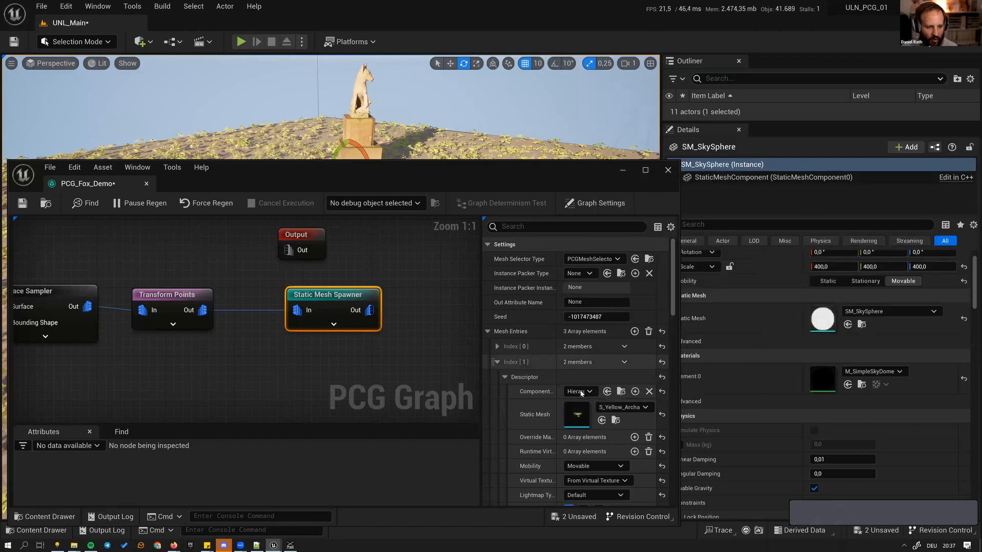
{"action": "left_click", "coordinate": [497, 363]}
- Assign the S_Yellow_Archangel_wcwmcfvia_Var3_lod0 static mesh to the Static Mesh Spawner's Index [2] mesh entry
{"action": "left_click", "coordinate": [497, 378]}
{"action": "left_click", "coordinate": [505, 393]}
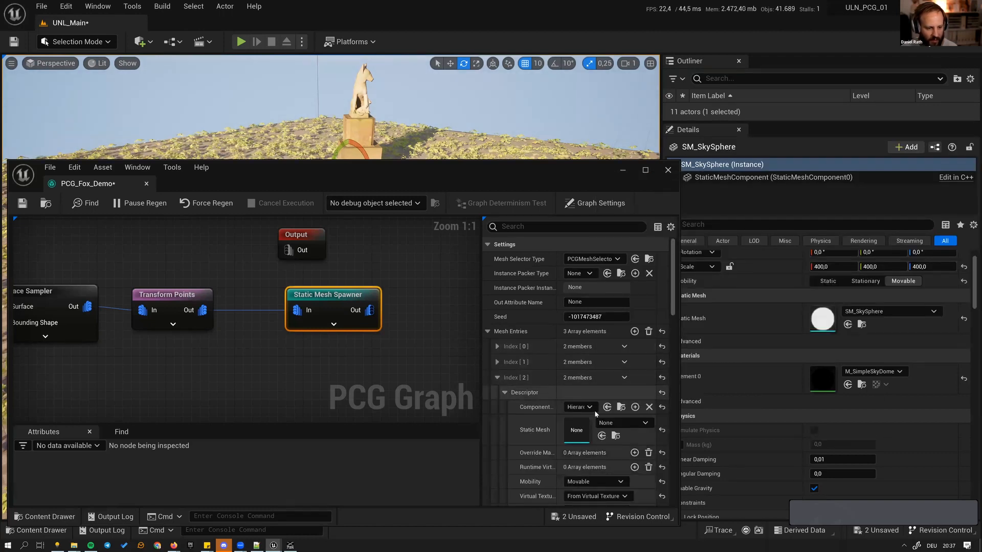
{"action": "left_click", "coordinate": [621, 423]}
{"action": "type", "text": "archa"}
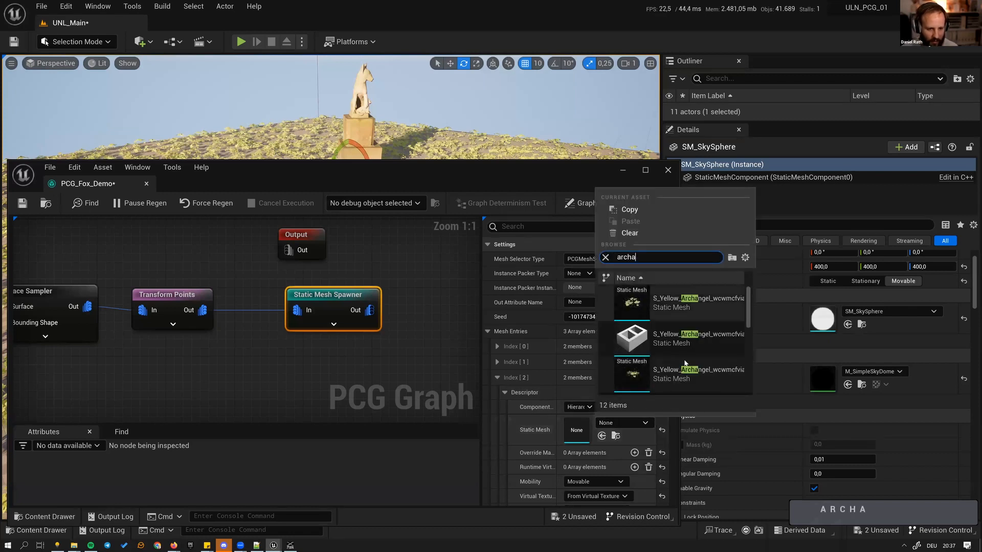
{"action": "scroll", "coordinate": [668, 364], "scroll_direction": "down", "scroll_amount": 1}
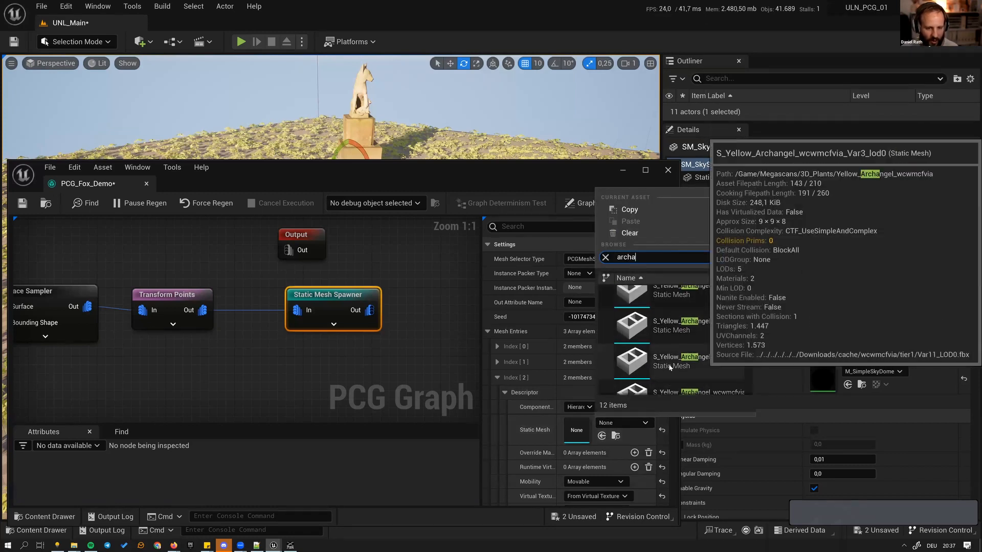
{"action": "left_click", "coordinate": [673, 356]}
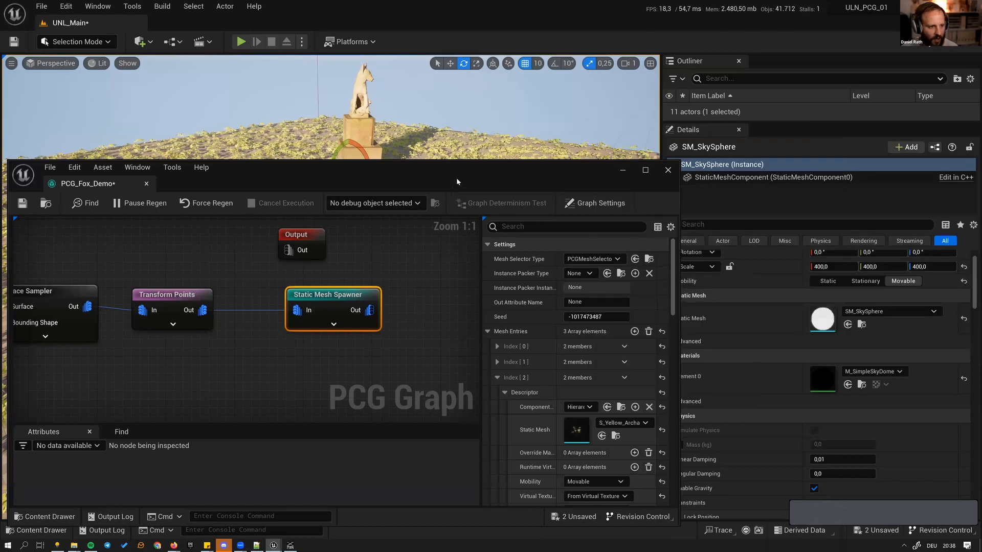
- Uncover the viewport and fly through the level to examine the mix of plant meshes around the statue
{"action": "left_click_drag", "start_coordinate": [435, 177], "coordinate": [471, 399]}
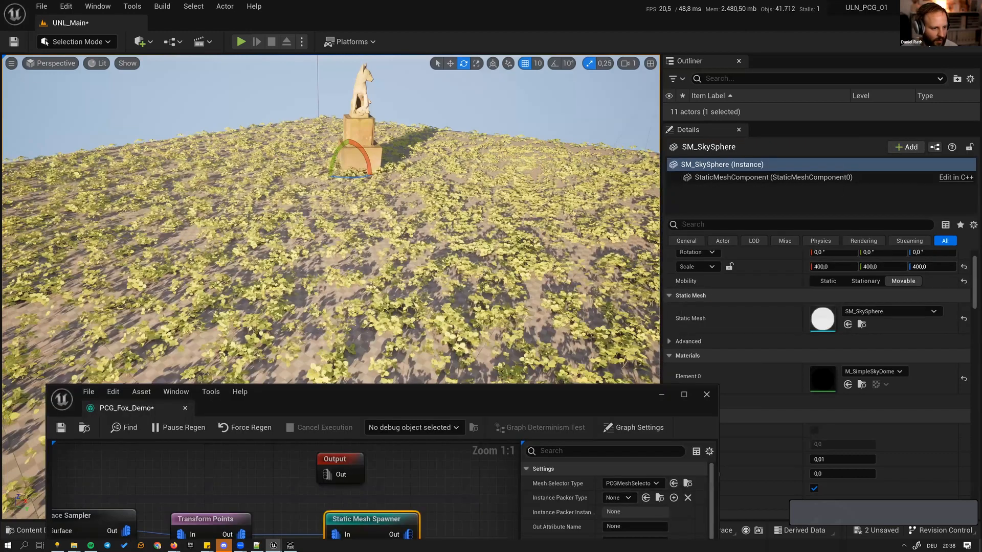
{"action": "right_click_drag", "start_coordinate": [373, 239], "coordinate": [426, 252]}
{"action": "key", "text": "w"}
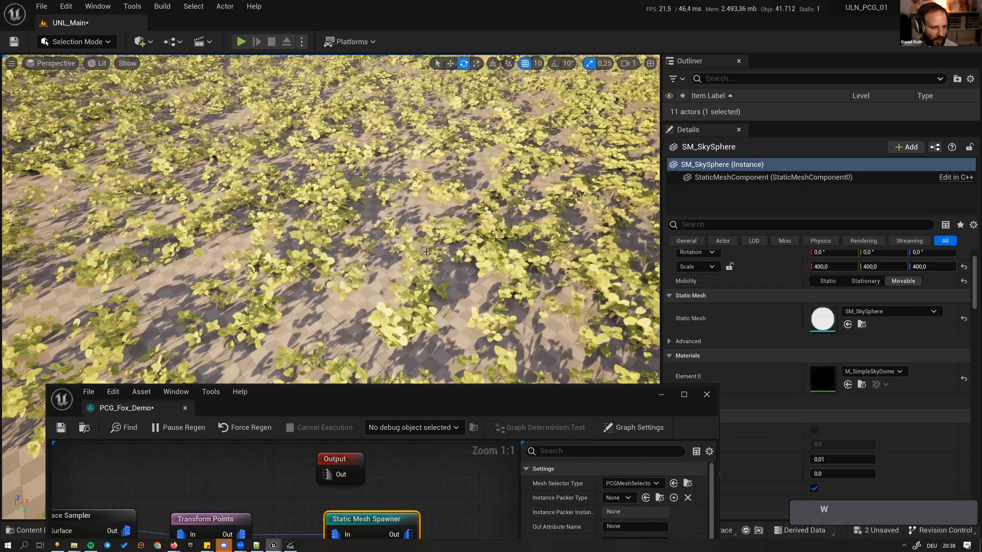
{"action": "right_click_drag", "start_coordinate": [397, 337], "coordinate": [449, 383]}
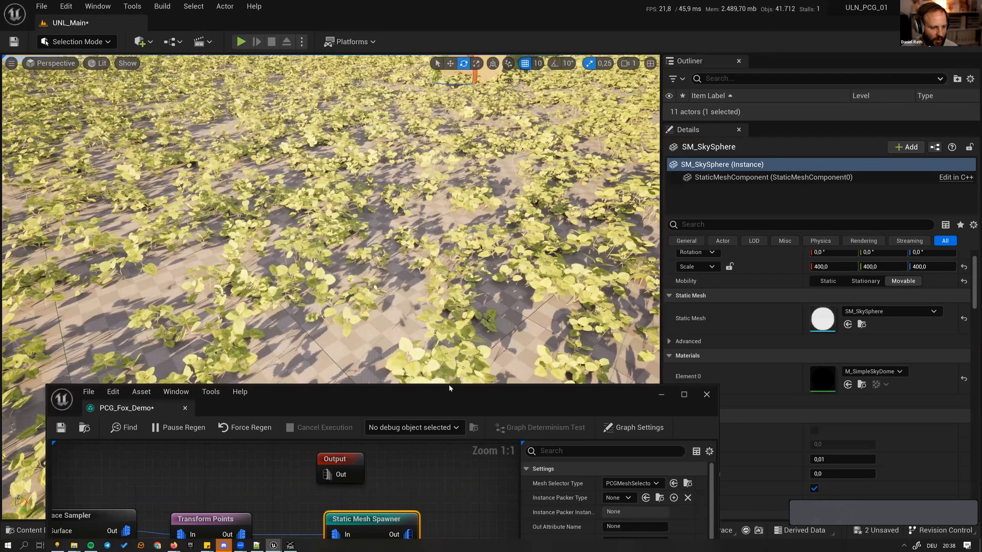
{"action": "key", "text": "s"}
{"action": "right_click_drag", "start_coordinate": [401, 358], "coordinate": [405, 404]}
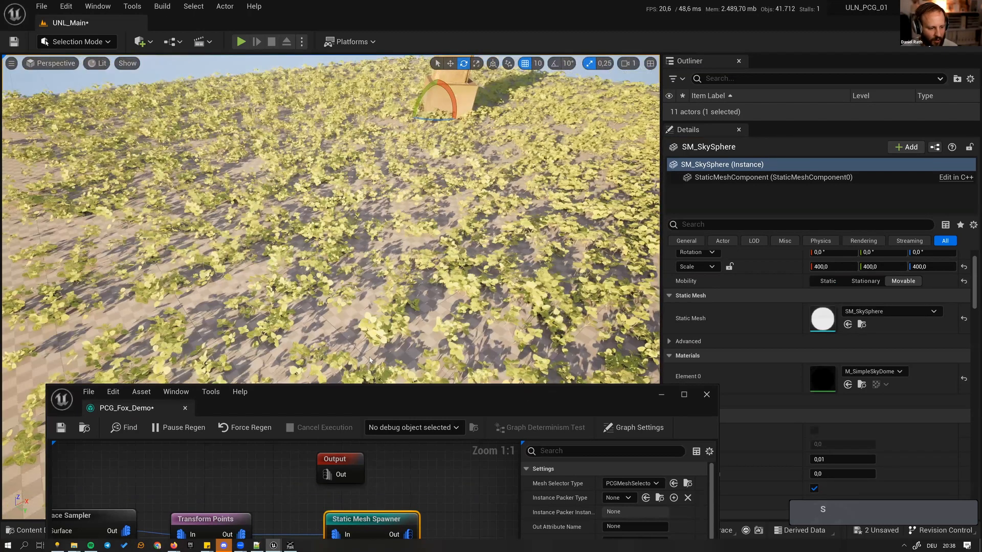
- Set the Surface Sampler's Points Per Squared Meter to 15 and view the plant coverage from farther back
{"action": "left_click_drag", "start_coordinate": [420, 399], "coordinate": [594, 267]}
{"action": "left_click", "coordinate": [381, 389]}
{"action": "right_click_drag", "start_coordinate": [356, 321], "coordinate": [440, 333]}
{"action": "left_click", "coordinate": [333, 397]}
{"action": "left_click", "coordinate": [799, 353]}
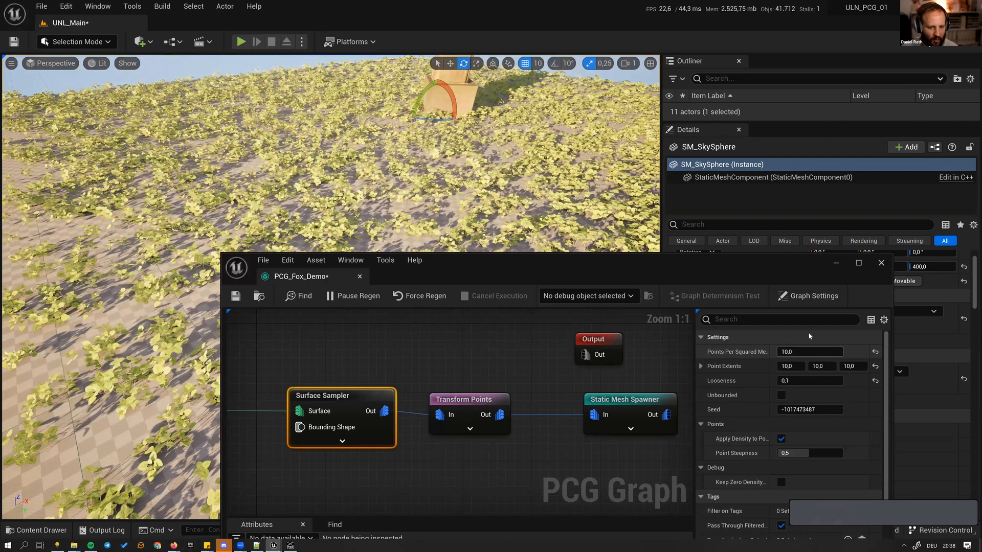
{"action": "type", "text": "15"}
{"action": "key", "text": "Return"}
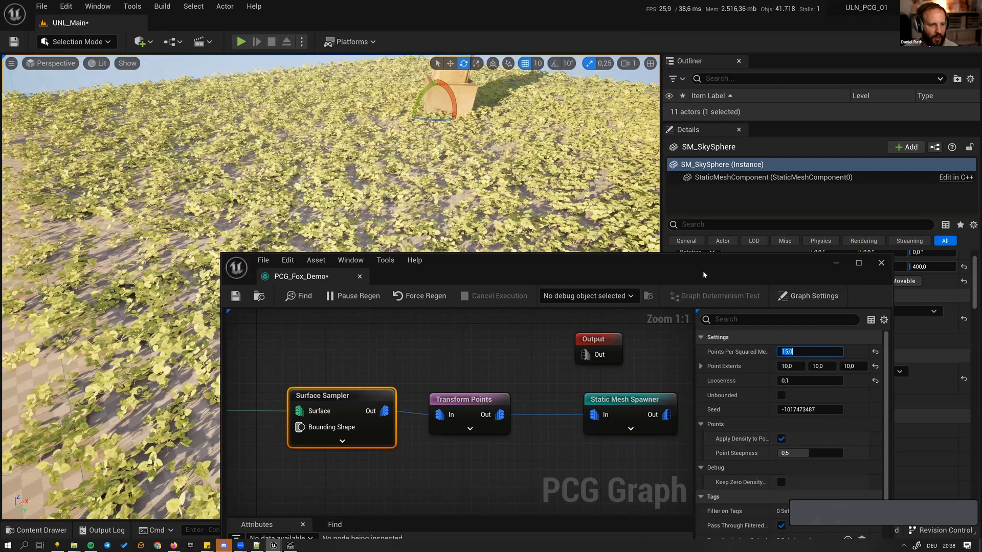
{"action": "right_click_drag", "start_coordinate": [452, 118], "coordinate": [452, 117]}
{"action": "key", "text": "s"}
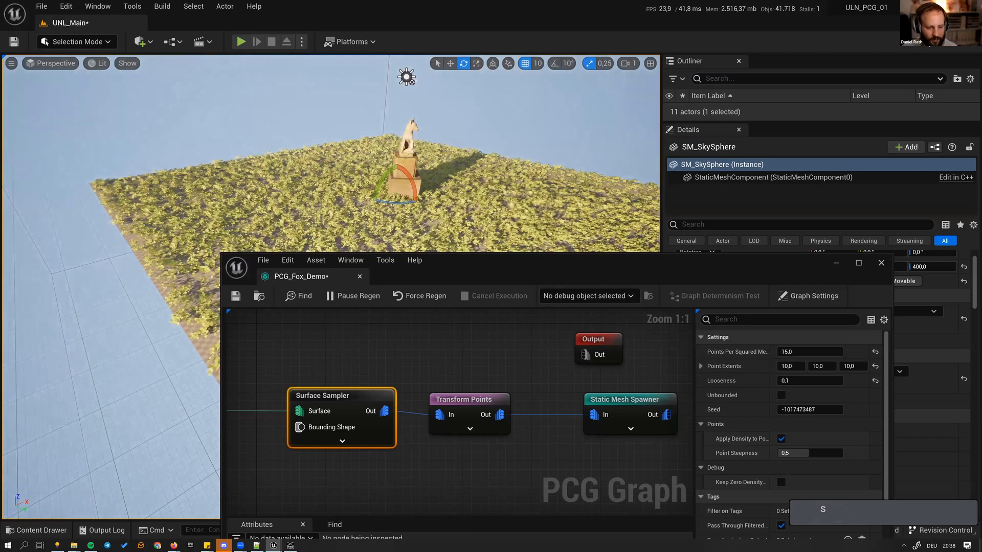
- Delete the Surface Sampler, Transform Points and Static Mesh Spawner nodes together, keeping only the Input and Output nodes
{"action": "left_click_drag", "start_coordinate": [560, 263], "coordinate": [622, 365]}
{"action": "scroll", "coordinate": [403, 345], "scroll_direction": "down", "scroll_amount": 3}
{"action": "left_click_drag", "start_coordinate": [451, 373], "coordinate": [316, 235]}
{"action": "right_click_drag", "start_coordinate": [295, 337], "coordinate": [360, 350]}
{"action": "scroll", "coordinate": [360, 353], "scroll_direction": "down", "scroll_amount": 4}
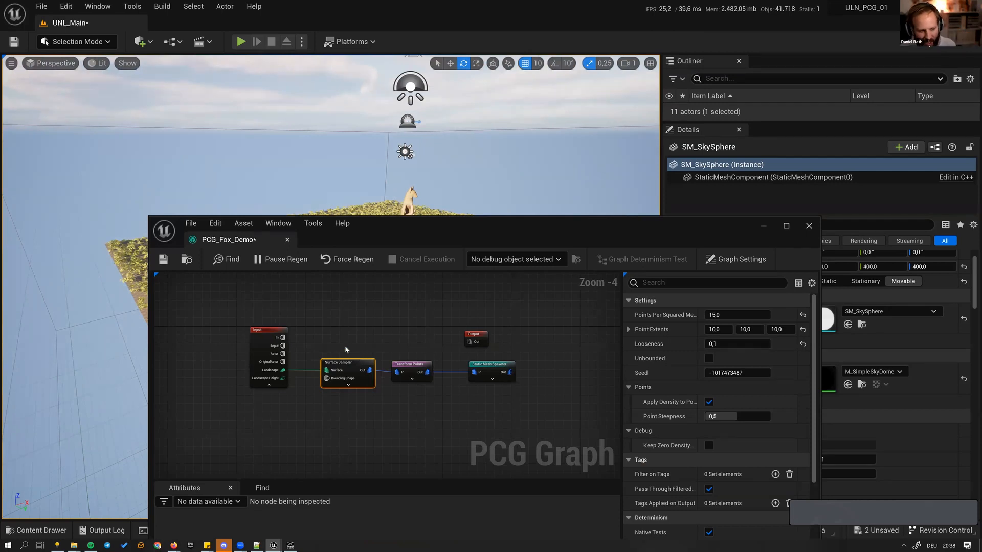
{"action": "left_click", "coordinate": [345, 345]}
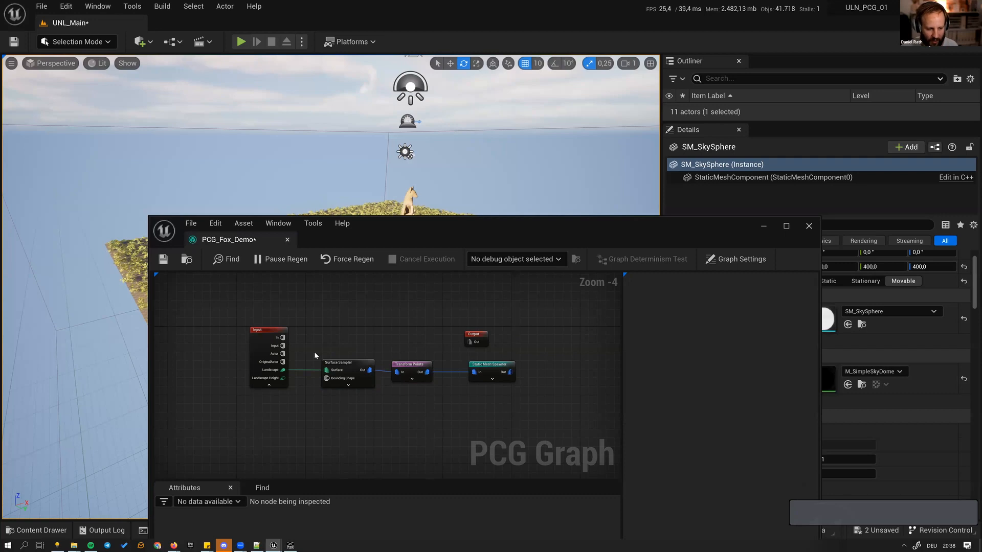
{"action": "left_click_drag", "start_coordinate": [324, 358], "coordinate": [528, 394]}
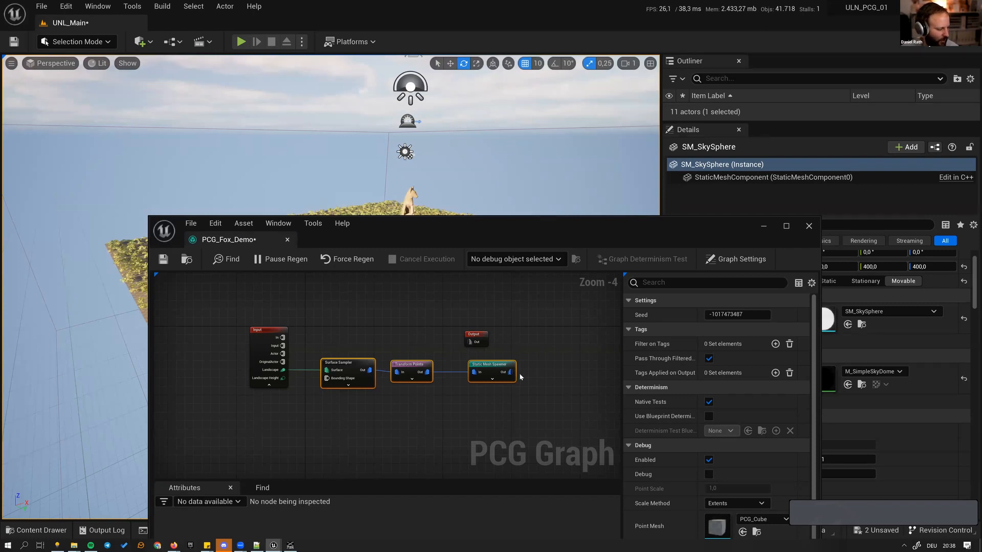
{"action": "mouse_move", "coordinate": [524, 370]}
{"action": "right_mouse_down"}
{"action": "mouse_move", "coordinate": [555, 373]}
{"action": "mouse_move", "coordinate": [531, 377]}
{"action": "right_mouse_up"}
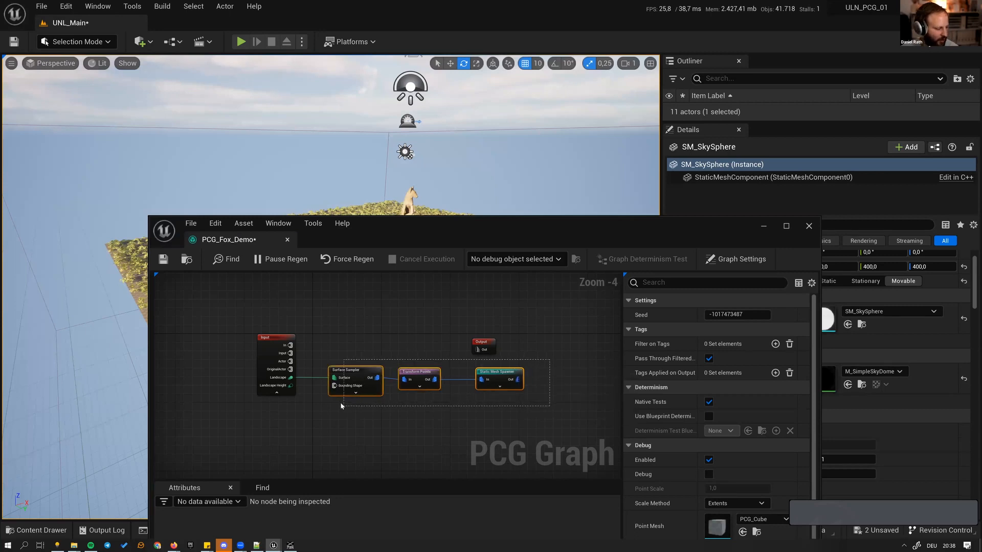
{"action": "key", "text": "Delete"}
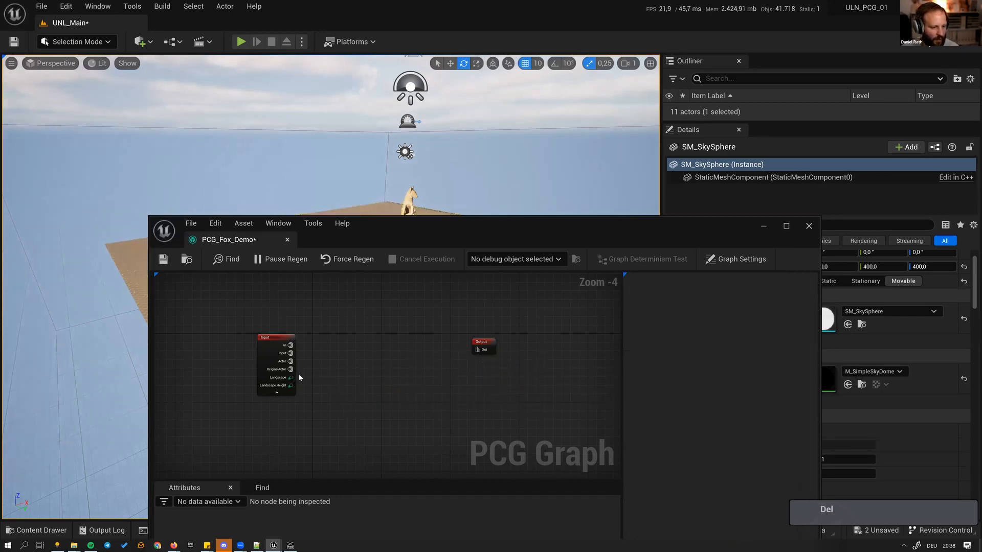
- Add a Surface Sampler node connected to the Input node's Landscape output
{"action": "left_click_drag", "start_coordinate": [430, 231], "coordinate": [476, 248]}
{"action": "left_click_drag", "start_coordinate": [337, 395], "coordinate": [418, 393]}
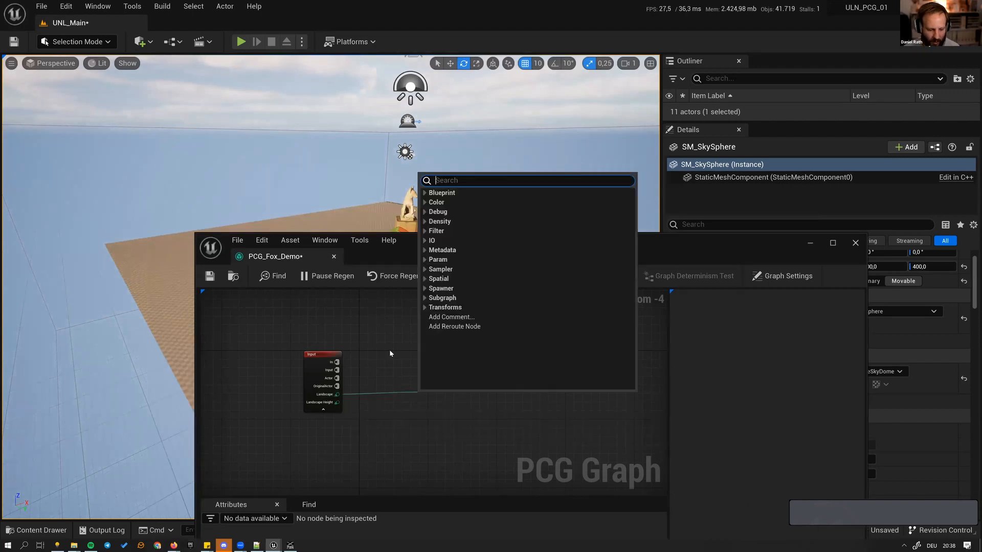
{"action": "type", "text": "surf"}
{"action": "key", "text": "Return"}
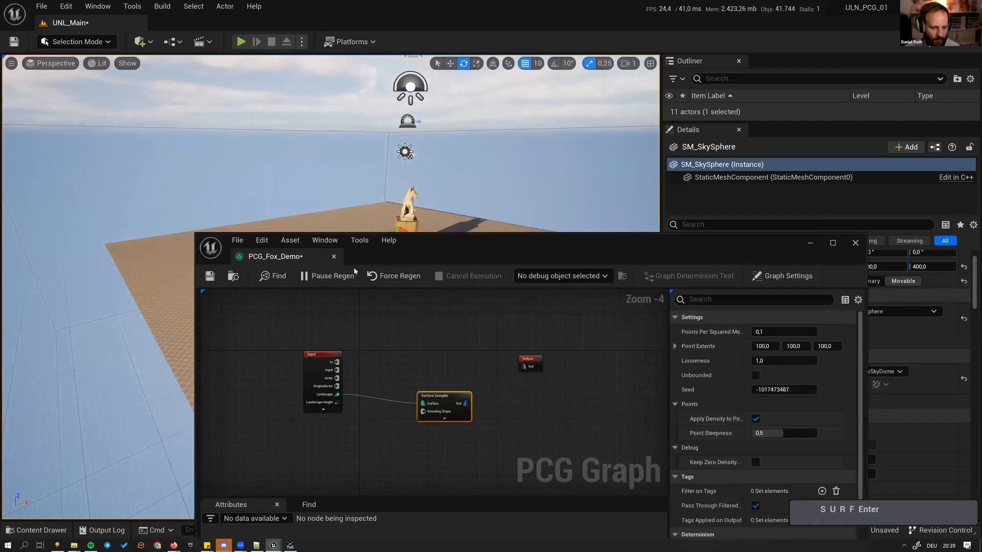
- Set the Surface Sampler's Points Per Squared Meter to 15, Point Extents to 10 on all axes and Looseness to 0.1
{"action": "left_click", "coordinate": [788, 332]}
{"action": "type", "text": "15"}
{"action": "key", "text": "Tab"}
{"action": "type", "text": "10"}
{"action": "key", "text": "Tab"}
{"action": "type", "text": "10"}
{"action": "key", "text": "Tab"}
{"action": "type", "text": "10"}
{"action": "key", "text": "Tab"}
{"action": "type", "text": ",1"}
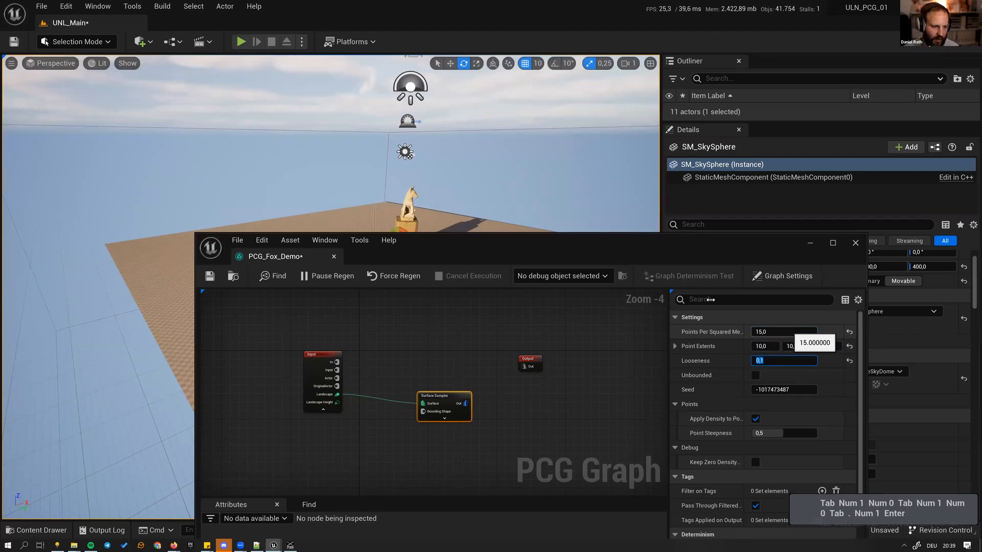
{"action": "key", "text": "Return"}
- Turn on debug display for the Surface Sampler and uncover the viewport to see its points on the landscape
{"action": "left_click_drag", "start_coordinate": [480, 375], "coordinate": [440, 438]}
{"action": "key", "text": "d"}
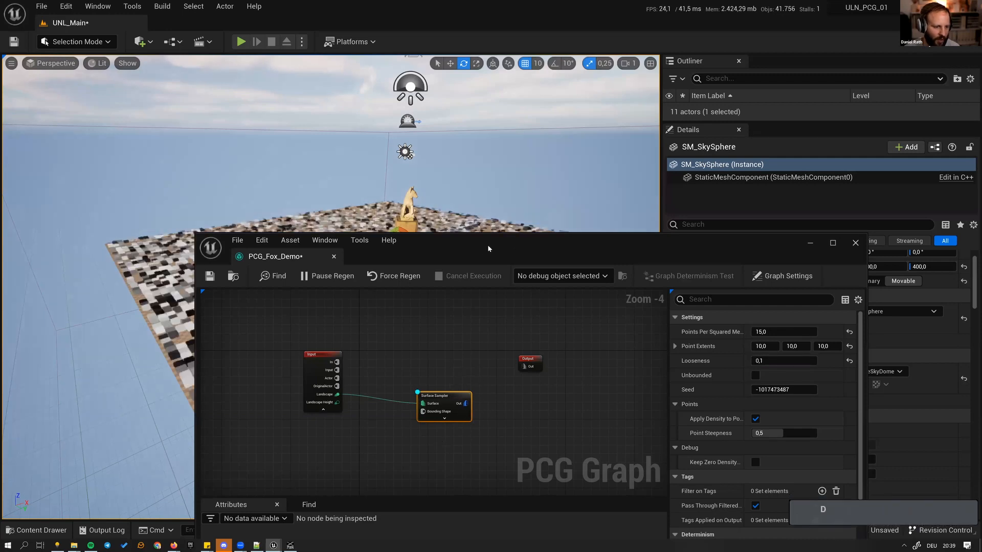
{"action": "left_click_drag", "start_coordinate": [492, 251], "coordinate": [493, 395]}
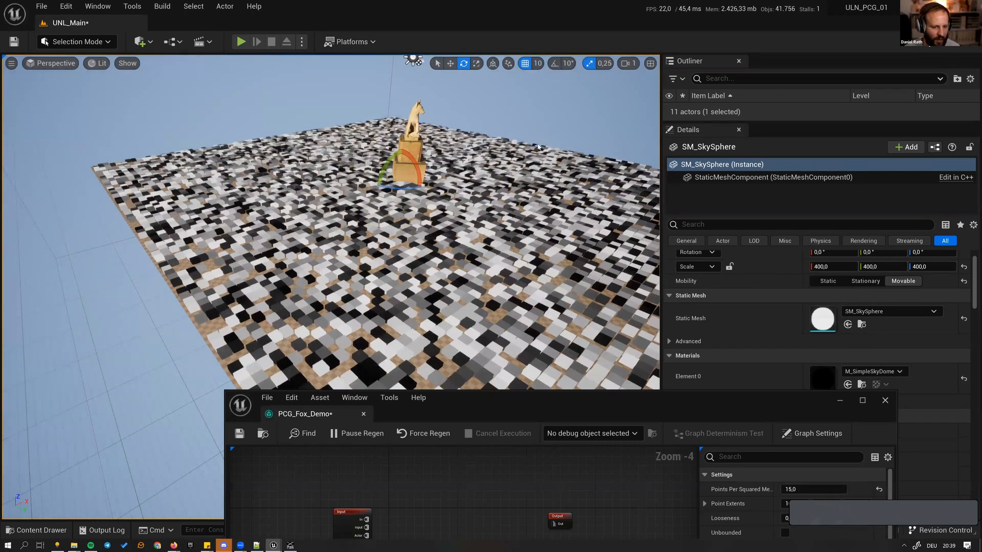
- Add a Transform Points node connected to the Surface Sampler's output
{"action": "left_click_drag", "start_coordinate": [493, 401], "coordinate": [537, 145]}
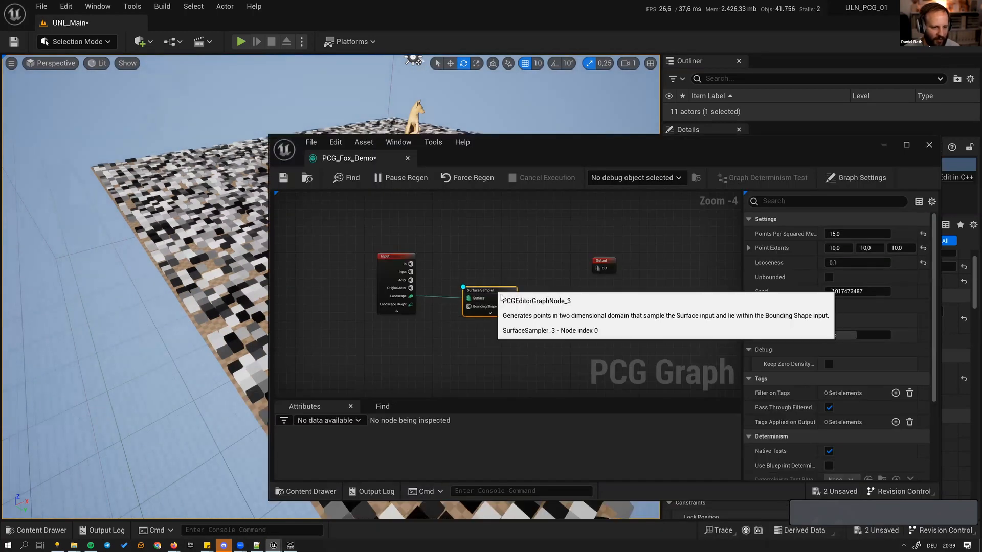
{"action": "left_click_drag", "start_coordinate": [512, 298], "coordinate": [536, 302]}
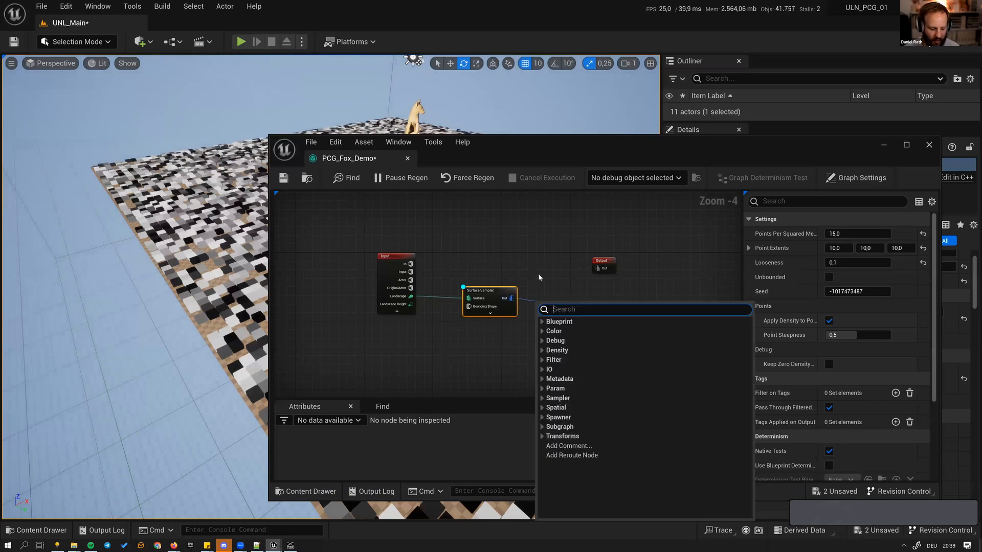
{"action": "type", "text": "transfo"}
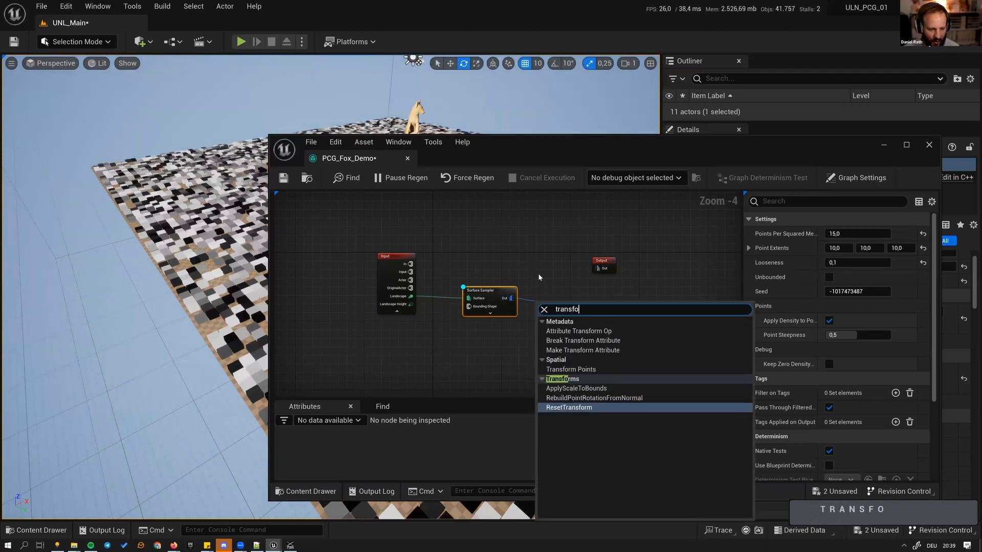
{"action": "key", "text": "Up"}
{"action": "key", "text": "shift"}
{"action": "key", "text": "Up"}
{"action": "key", "text": "Up"}
{"action": "key", "text": "Up"}
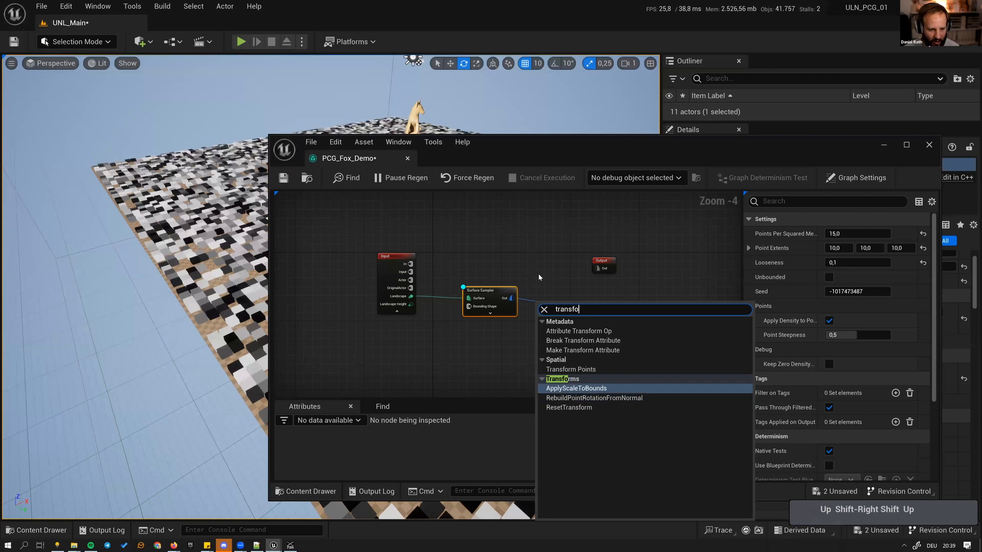
{"action": "key", "text": "Down"}
{"action": "key", "text": "Return"}
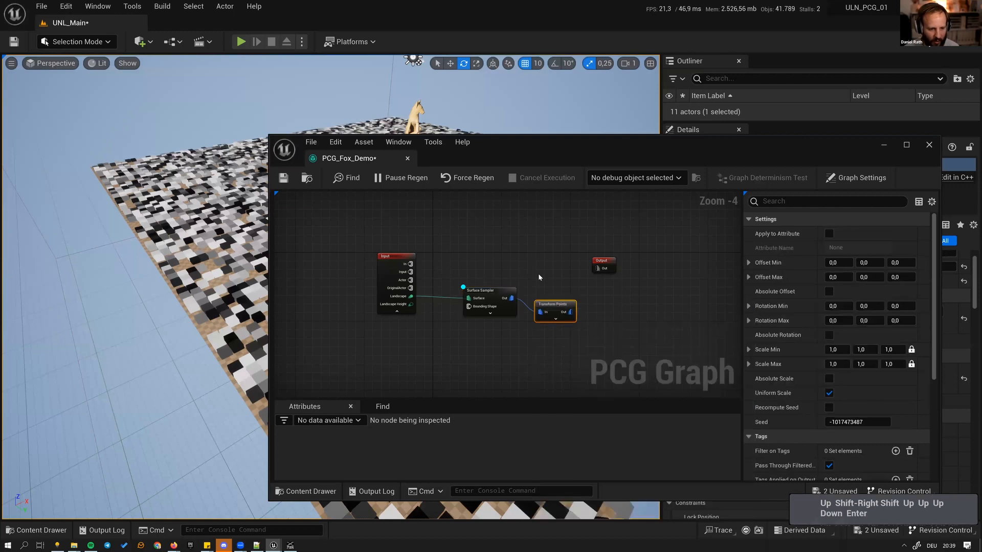
- Set the Transform Points' Scale Min to 2 and Scale Max to 4, uniformly on all axes
{"action": "left_click", "coordinate": [841, 350]}
{"action": "type", "text": "2"}
{"action": "key", "text": "Tab"}
{"action": "key", "text": "Tab"}
{"action": "key", "text": "Tab"}
{"action": "key", "text": "Tab"}
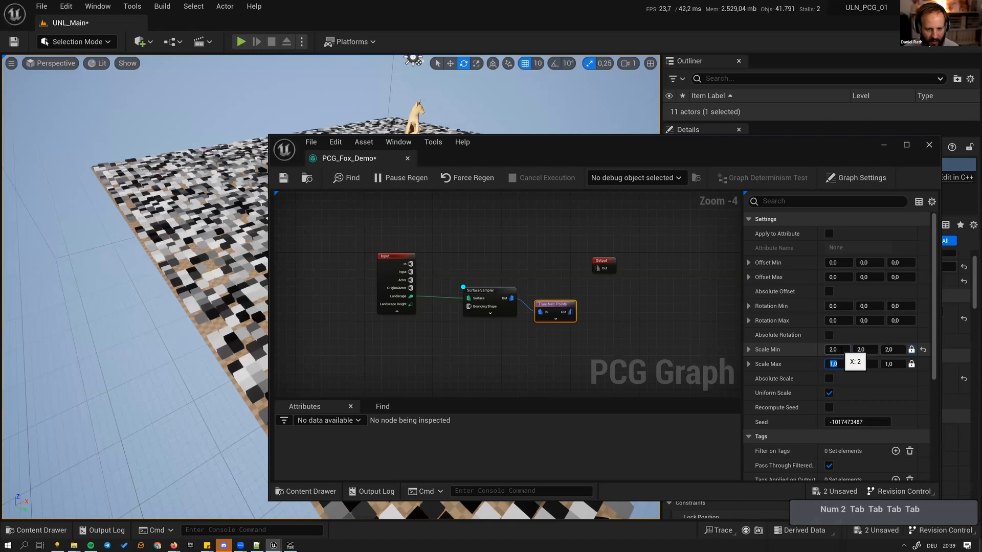
{"action": "type", "text": "4"}
{"action": "key", "text": "Return"}
- Turn off debug display on the Surface Sampler and turn it on for the Transform Points node
{"action": "left_click_drag", "start_coordinate": [459, 259], "coordinate": [493, 327]}
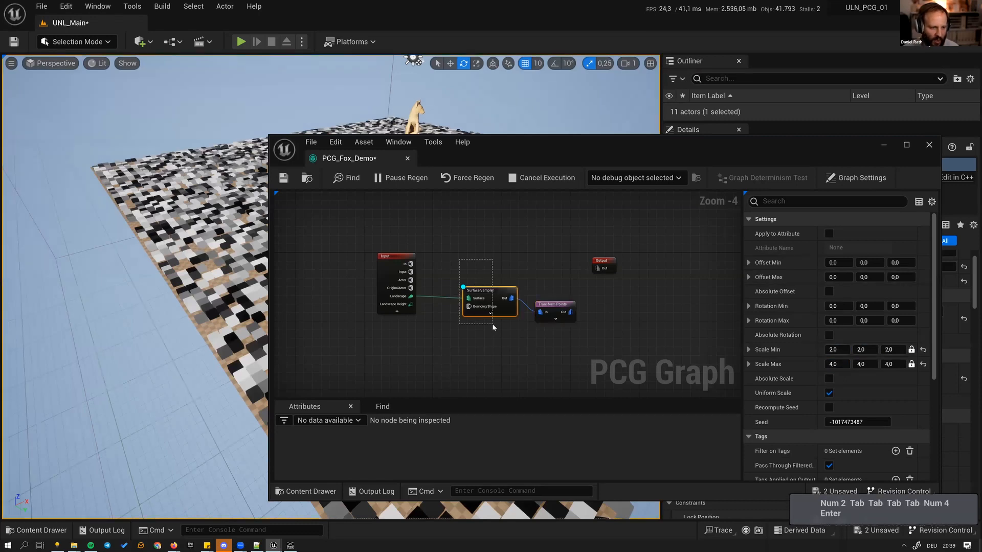
{"action": "key", "text": "d"}
{"action": "left_click_drag", "start_coordinate": [524, 265], "coordinate": [553, 296]}
{"action": "key", "text": "d"}
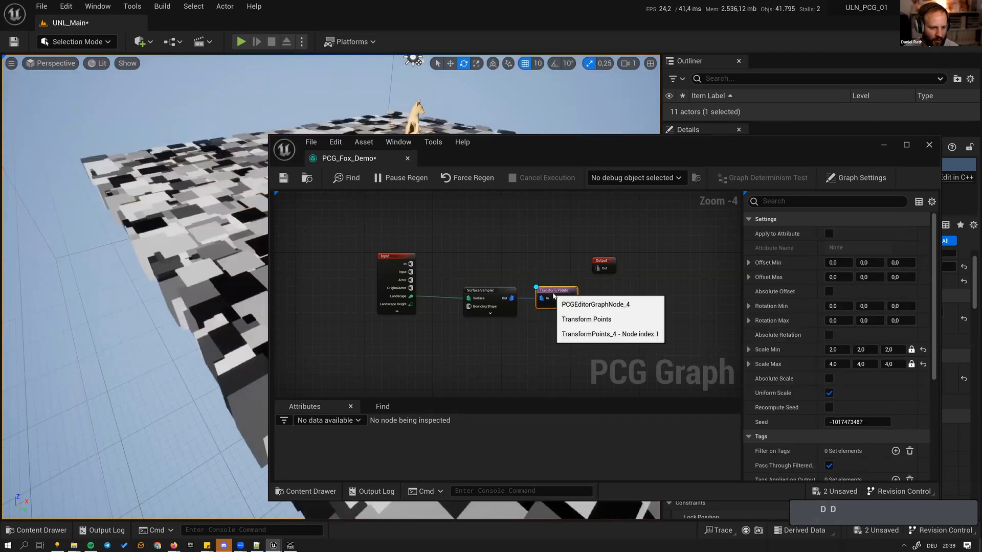
- Toggle the Surface Sampler's debug display on and off, and look through the Transform Points node's debug options
{"action": "left_click_drag", "start_coordinate": [500, 257], "coordinate": [470, 322]}
{"action": "key", "text": "d"}
{"action": "key", "text": "d"}
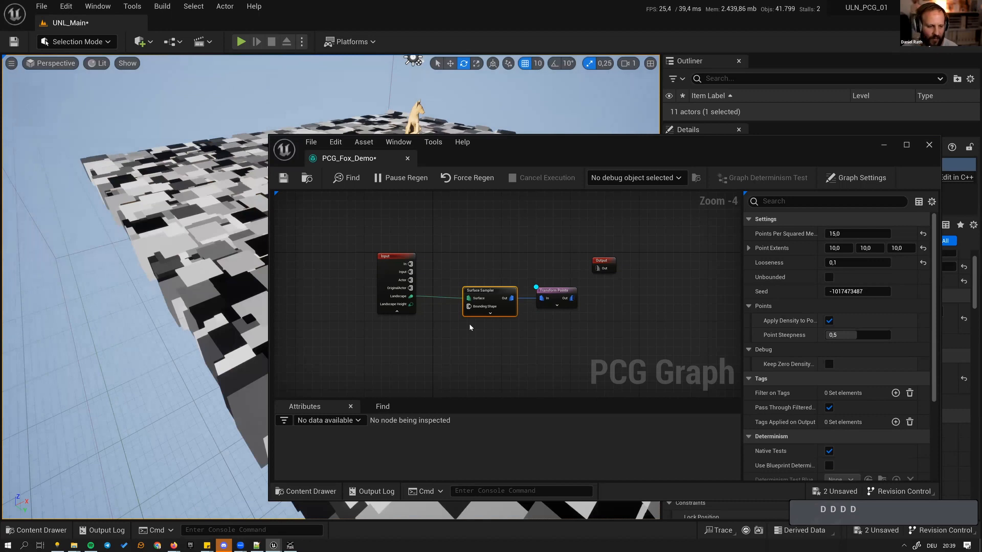
{"action": "right_click", "coordinate": [562, 291]}
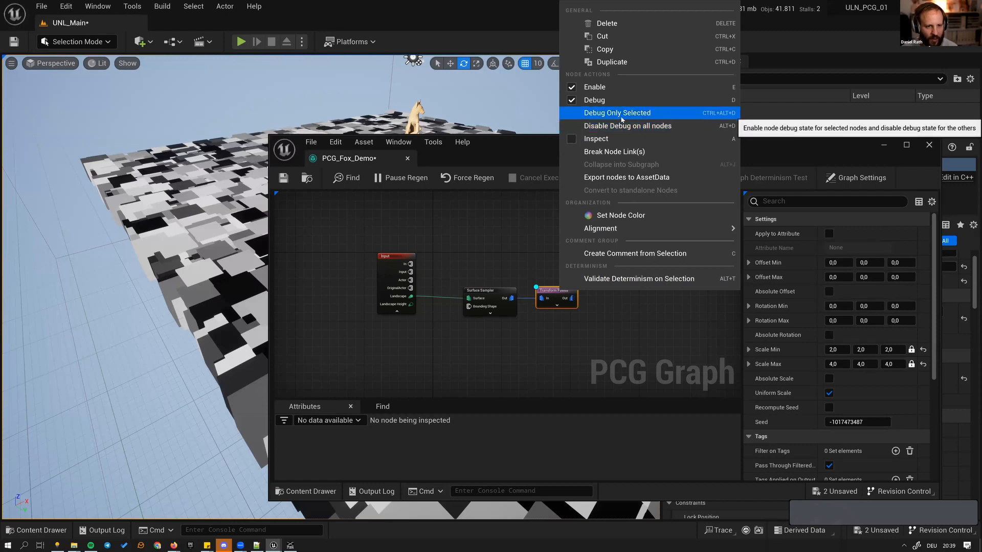
{"action": "left_click", "coordinate": [535, 252]}
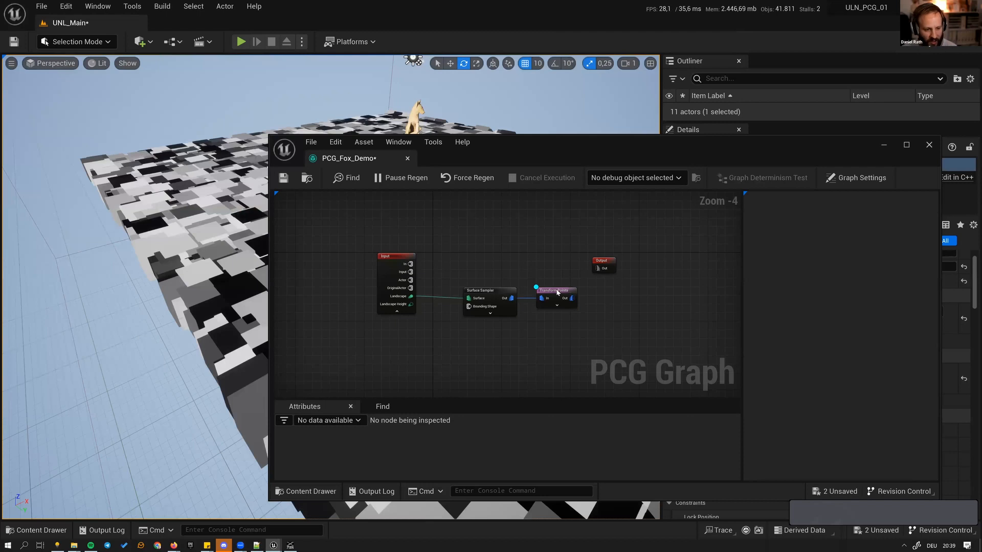
- Add a Static Mesh Spawner node connected to the Transform Points' output
{"action": "right_click_drag", "start_coordinate": [579, 242], "coordinate": [541, 261]}
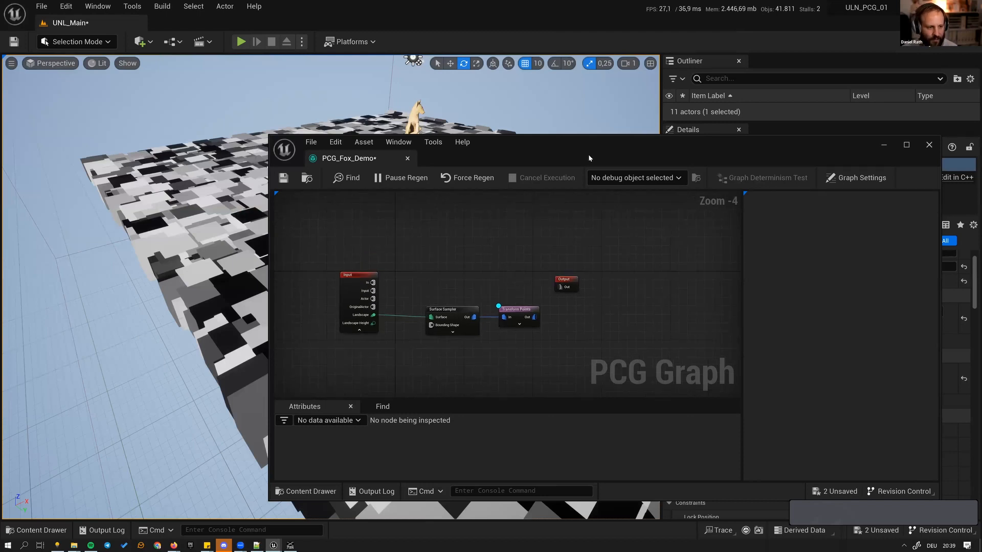
{"action": "left_click_drag", "start_coordinate": [589, 154], "coordinate": [532, 210]}
{"action": "left_click_drag", "start_coordinate": [479, 372], "coordinate": [551, 386]}
{"action": "type", "text": "stati"}
{"action": "key", "text": "Return"}
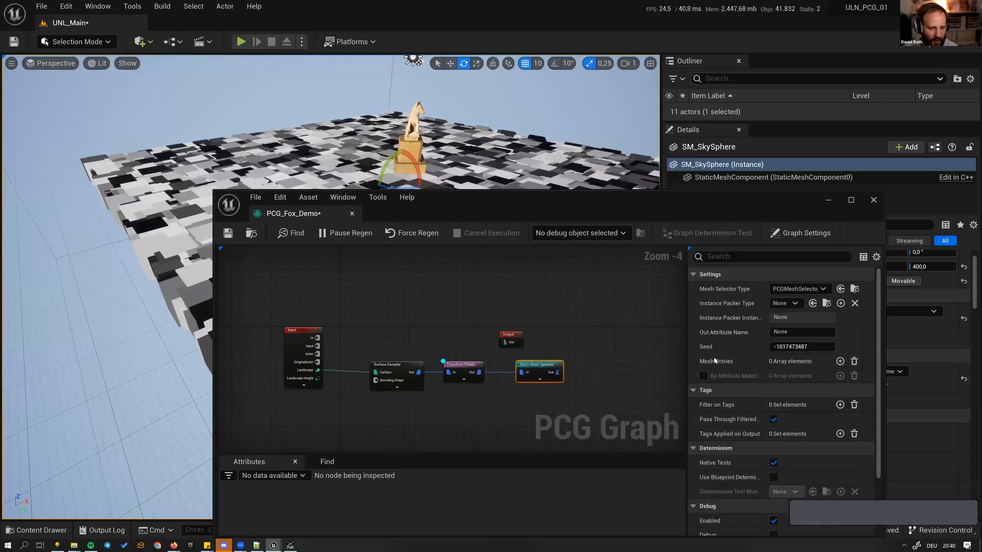
- Add three mesh entries to the Static Mesh Spawner and expand the descriptor of the Index [0] entry
{"action": "left_click", "coordinate": [840, 362]}
{"action": "left_click", "coordinate": [840, 362]}
{"action": "left_click", "coordinate": [840, 362]}
{"action": "left_click", "coordinate": [703, 377]}
{"action": "left_click", "coordinate": [711, 391]}
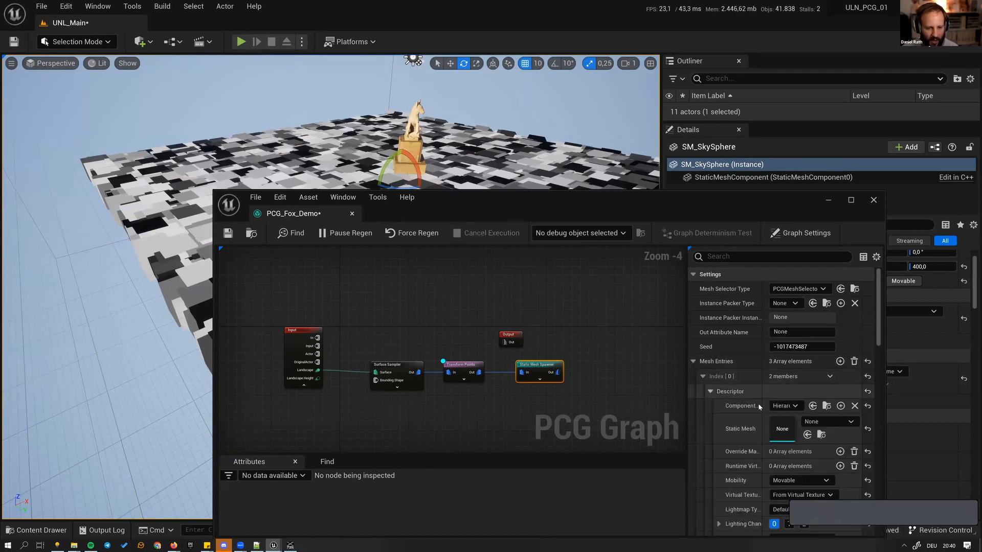
- Assign the static mesh S_Yellow_Archangel_wcwmcfvia_Var11_lod0 to the spawner's Index [0] mesh entry
{"action": "left_click", "coordinate": [833, 422]}
{"action": "type", "text": "archa"}
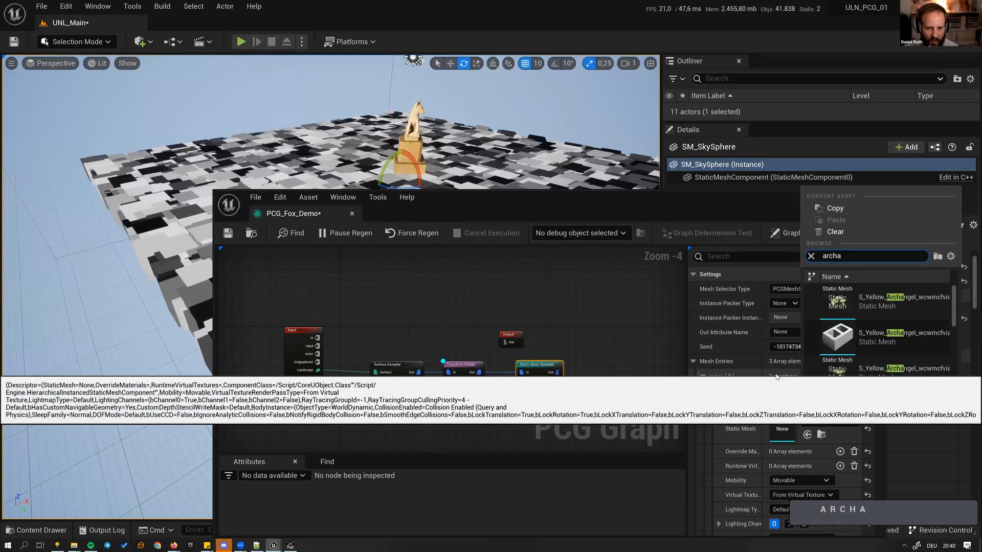
{"action": "left_click", "coordinate": [904, 333]}
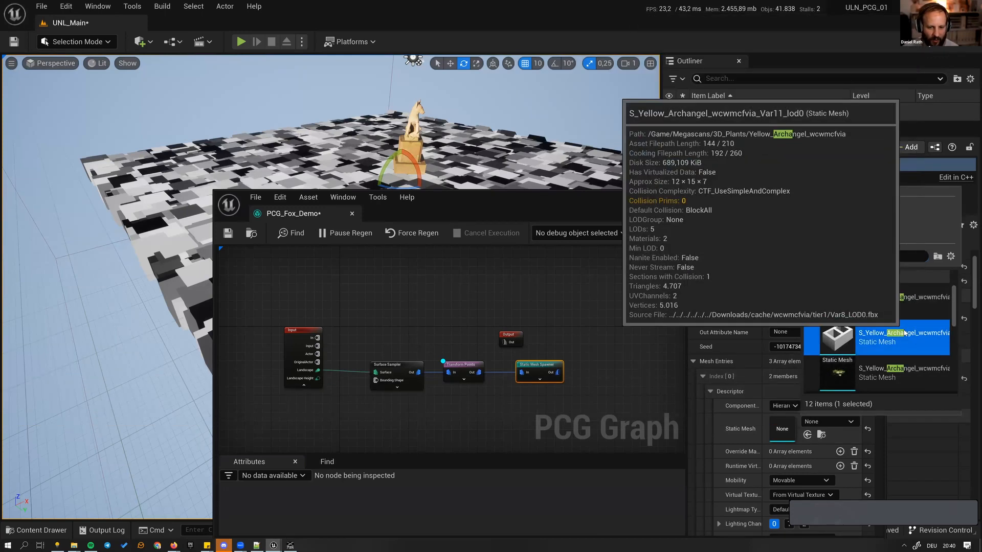
{"action": "left_click", "coordinate": [905, 332]}
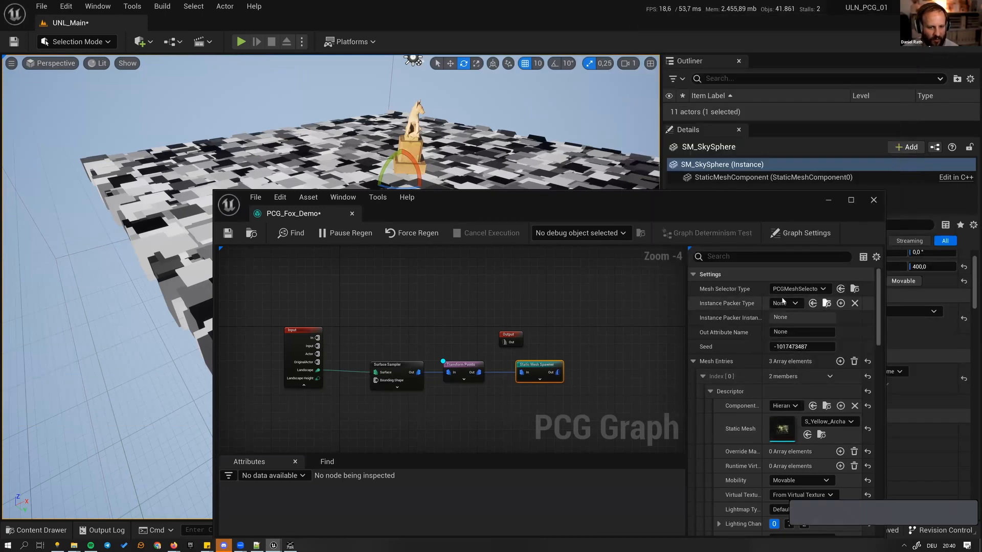
- Assign another S_Yellow_Archangel plant variant as the static mesh in the Index [1] entry's descriptor
{"action": "left_click", "coordinate": [704, 377]}
{"action": "left_click", "coordinate": [703, 392]}
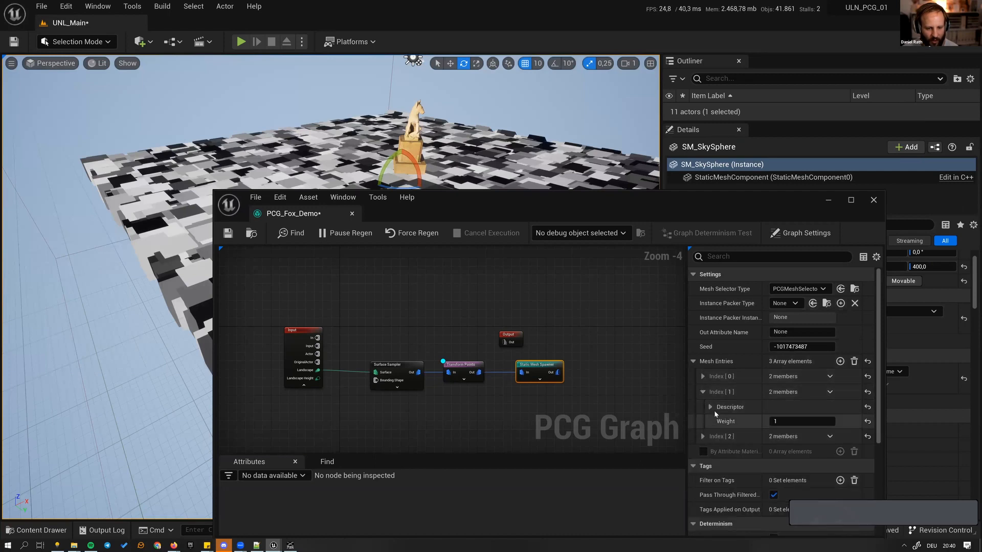
{"action": "left_click", "coordinate": [711, 407]}
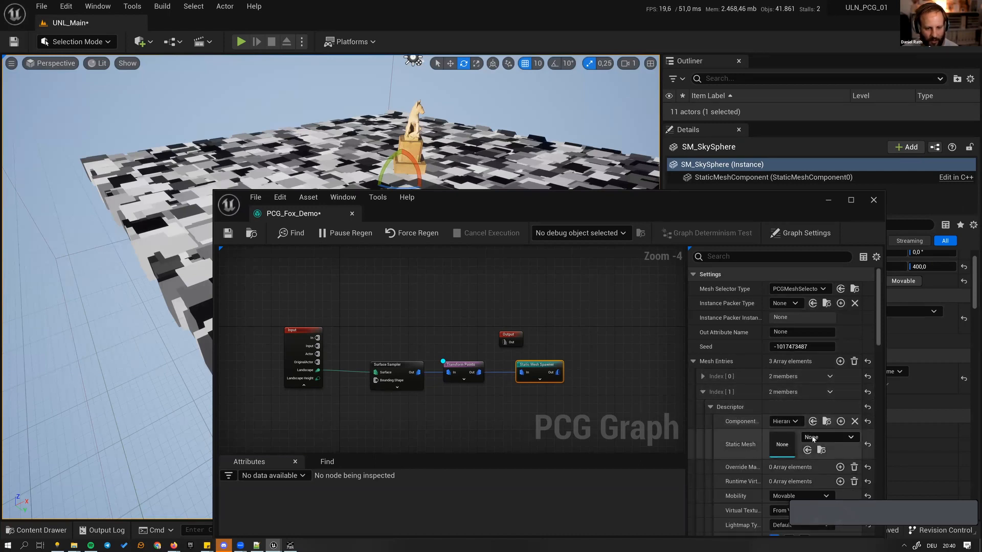
{"action": "left_click", "coordinate": [827, 437]}
{"action": "type", "text": "archa"}
{"action": "scroll", "coordinate": [857, 381], "scroll_direction": "down", "scroll_amount": 4}
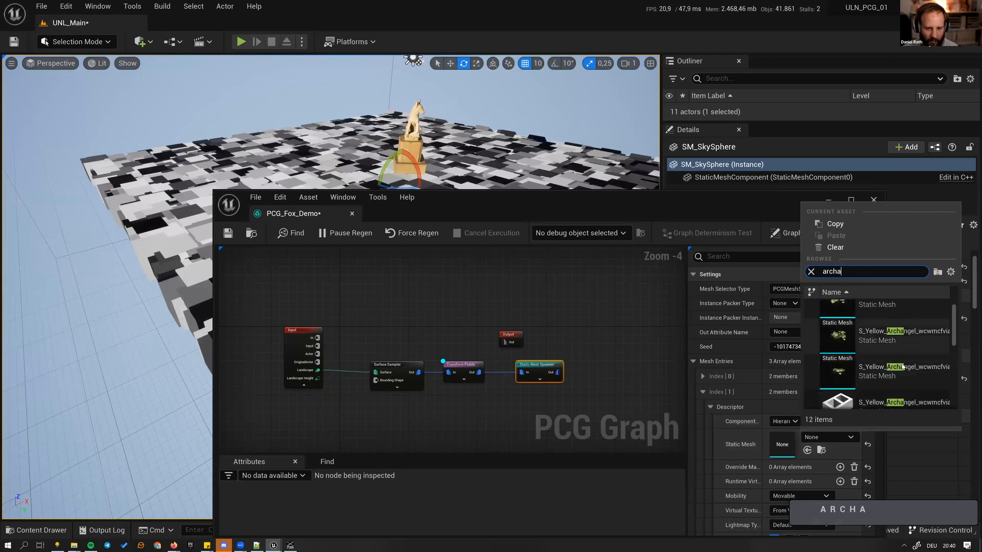
{"action": "left_click", "coordinate": [855, 370]}
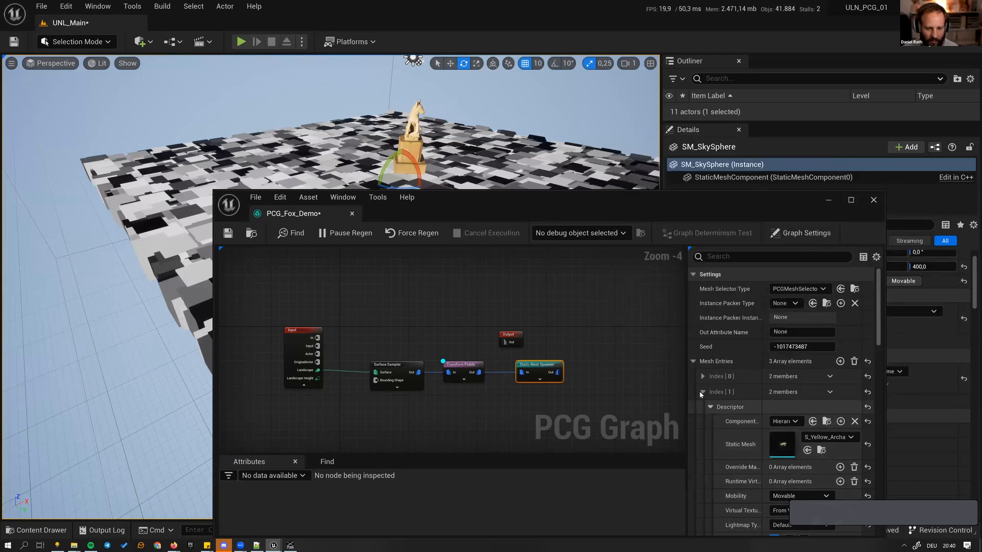
- Assign a third S_Yellow_Archangel plant variant as the static mesh in the Index [2] entry's descriptor
{"action": "left_click", "coordinate": [703, 391]}
{"action": "left_click", "coordinate": [703, 407]}
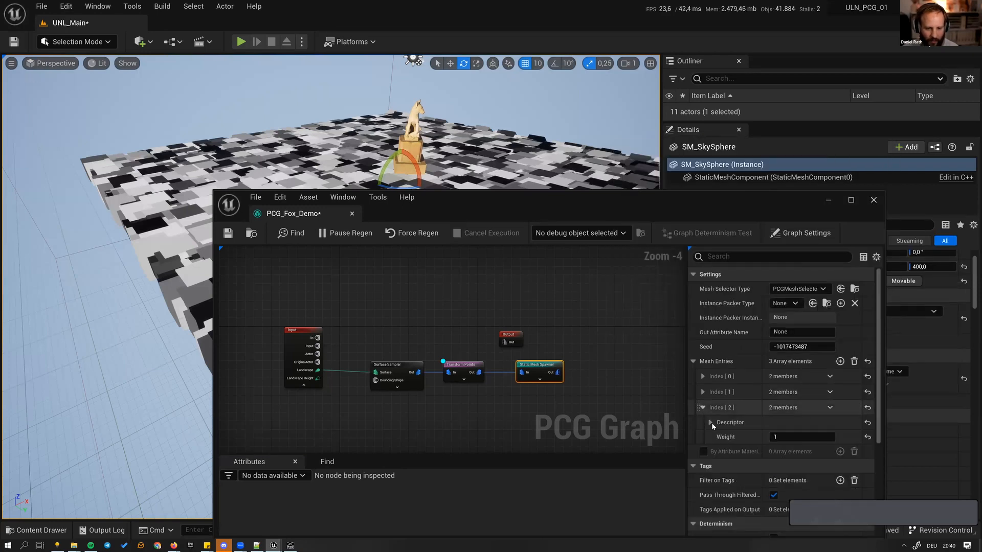
{"action": "left_click", "coordinate": [711, 422]}
{"action": "left_click", "coordinate": [826, 453]}
{"action": "type", "text": "arc"}
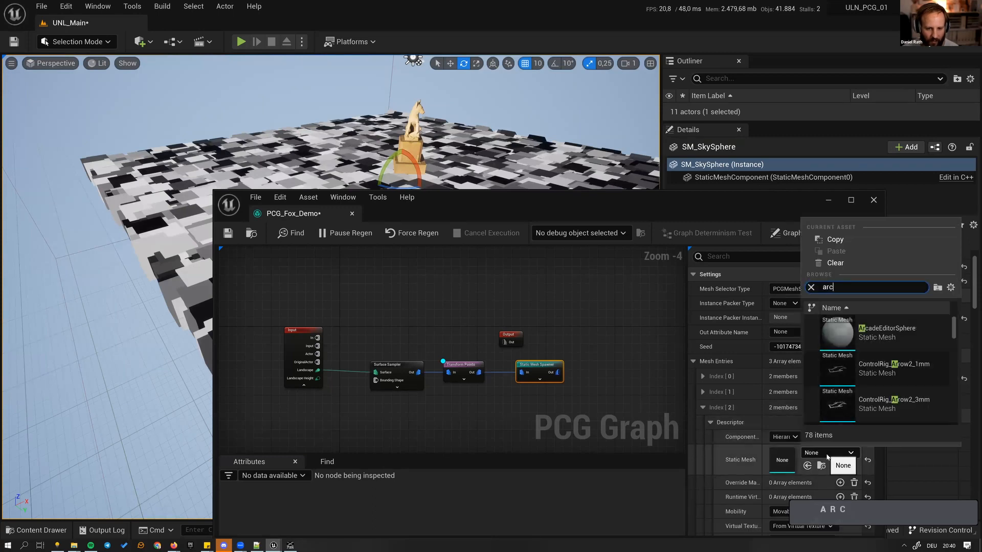
{"action": "type", "text": "ha"}
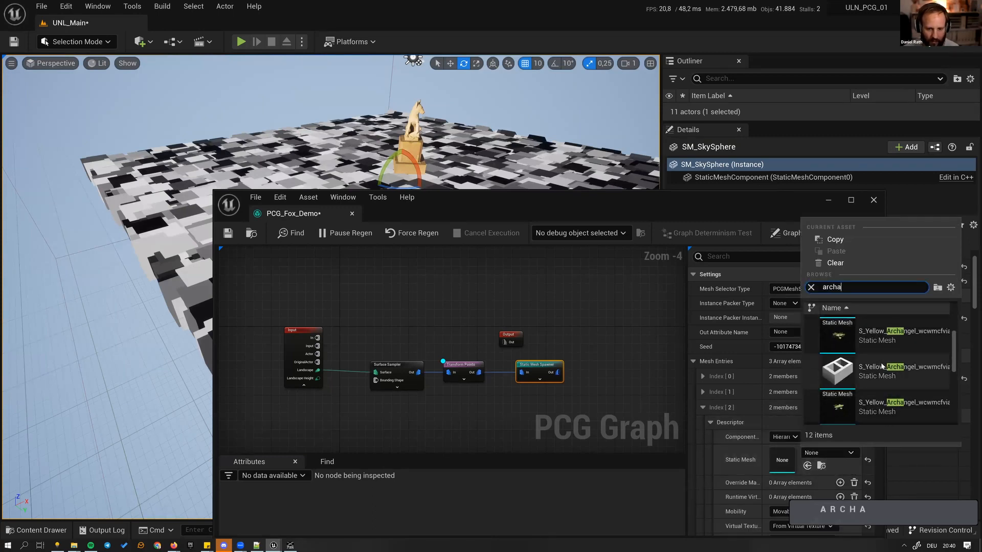
{"action": "left_click", "coordinate": [890, 387]}
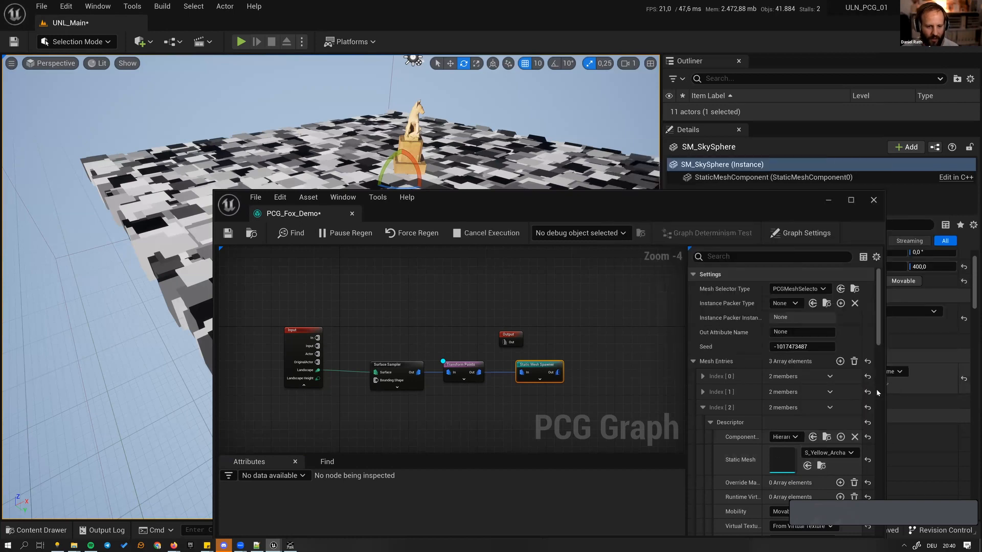
- Turn off debug display on the Transform Points node and inspect the spawned plants on the landscape up close
{"action": "left_click", "coordinate": [451, 378]}
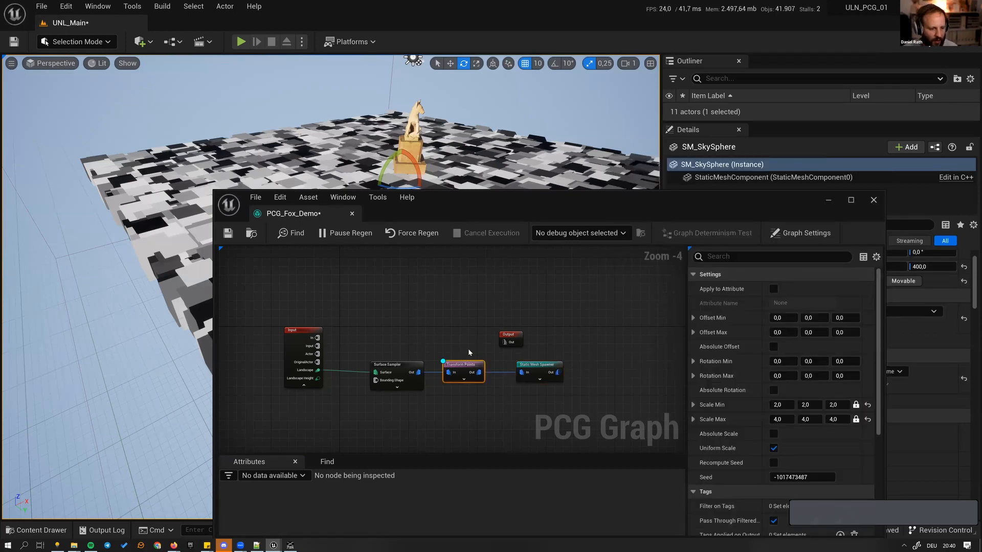
{"action": "key", "text": "d"}
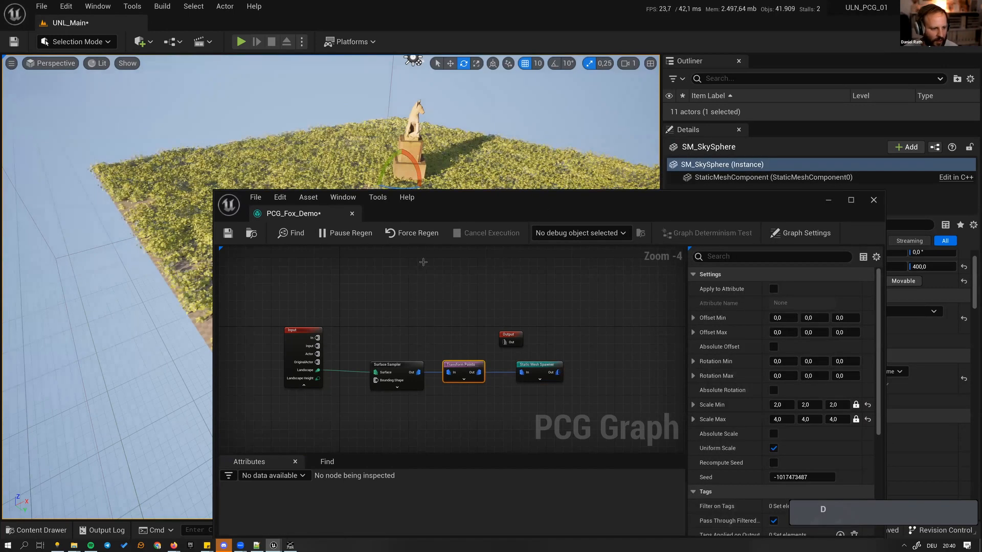
{"action": "left_click_drag", "start_coordinate": [544, 208], "coordinate": [689, 342]}
{"action": "key", "text": "w"}
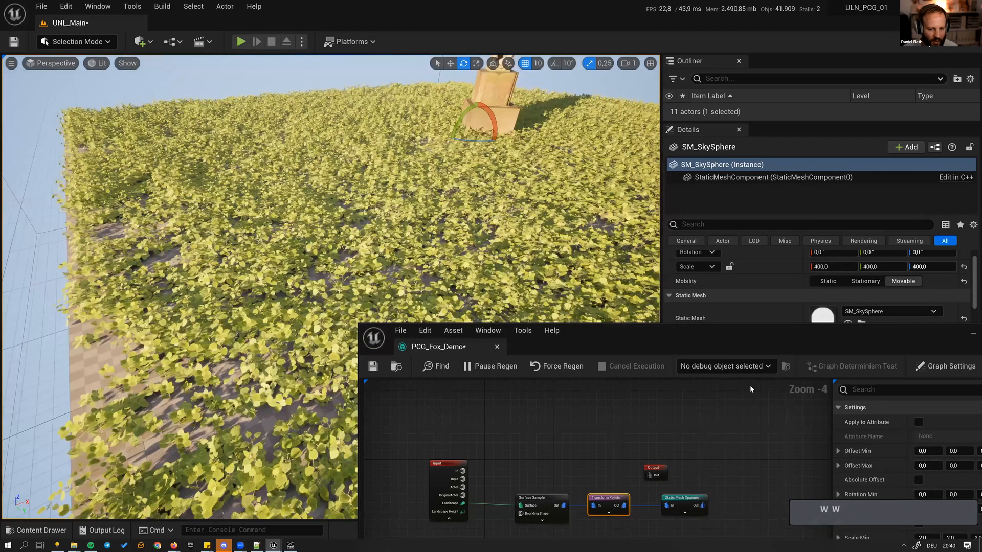
- Set the Transform Points node's Rotation Max on the Z axis to 360
{"action": "left_click_drag", "start_coordinate": [737, 336], "coordinate": [536, 261]}
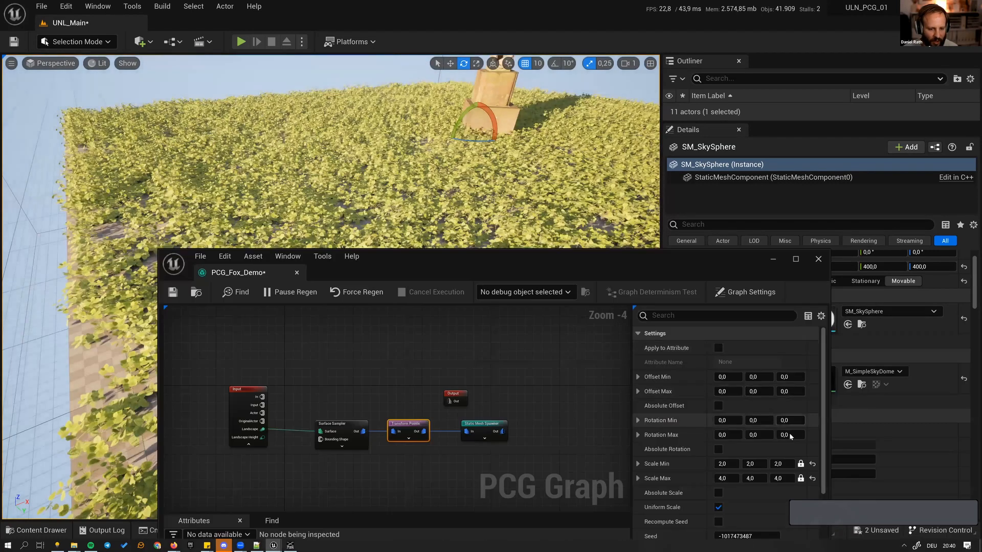
{"action": "left_click", "coordinate": [792, 438]}
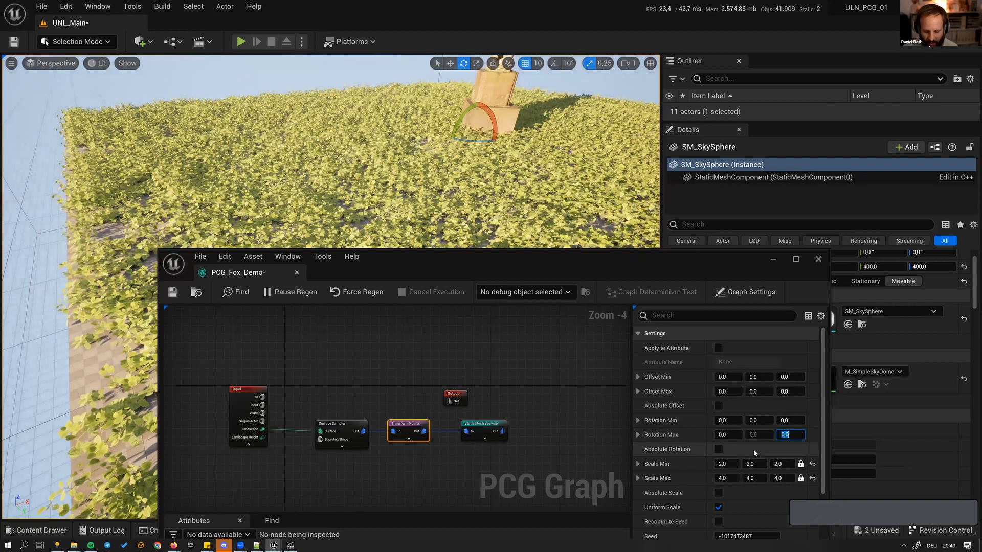
{"action": "type", "text": "360"}
{"action": "key", "text": "Return"}
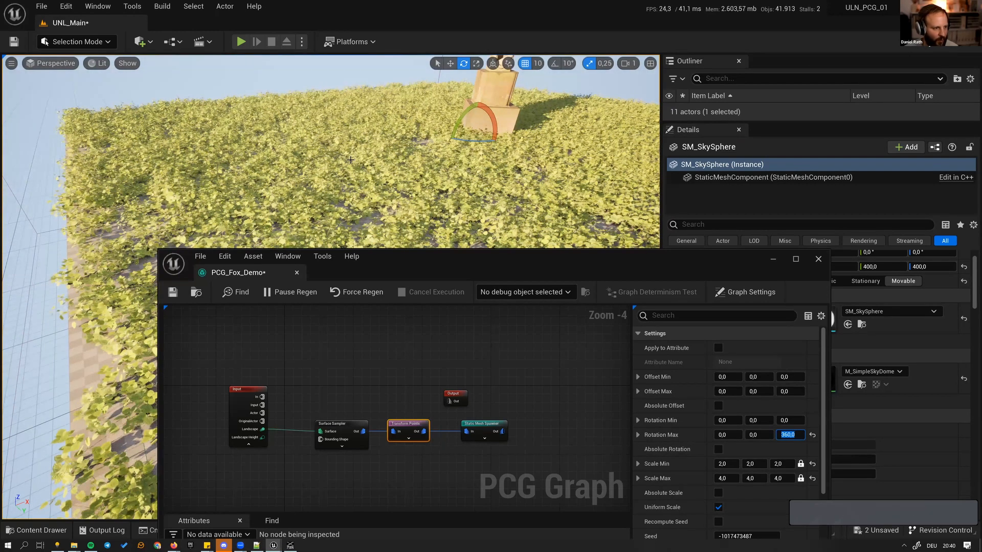
- Move the Output node to the right of the Static Mesh Spawner, in line with the other nodes
{"action": "left_click_drag", "start_coordinate": [437, 263], "coordinate": [427, 208]}
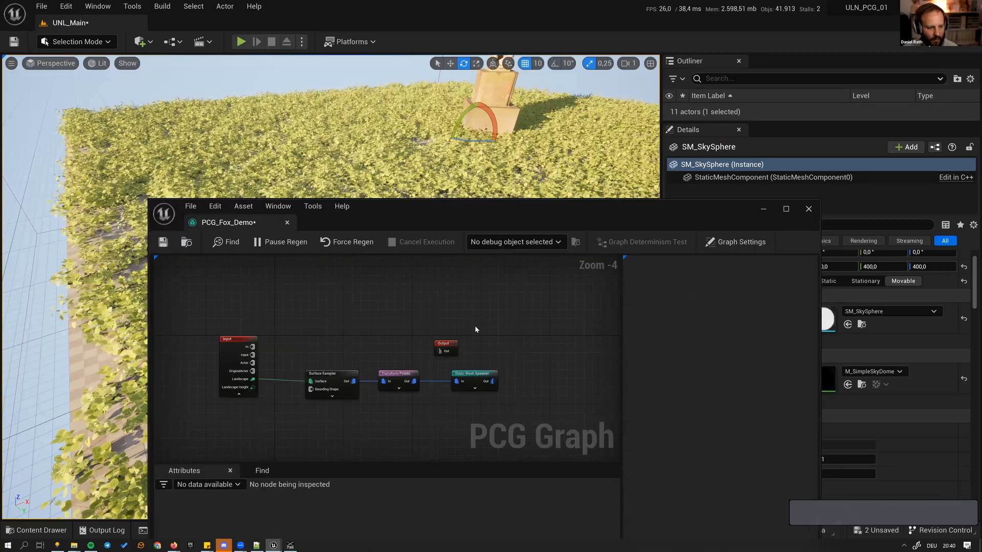
{"action": "left_click_drag", "start_coordinate": [443, 344], "coordinate": [580, 373]}
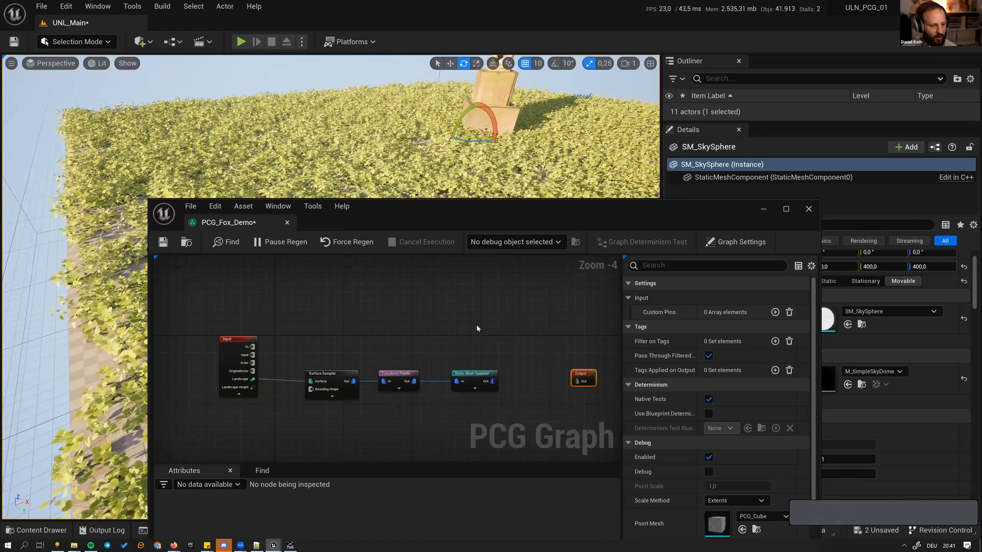
{"action": "left_click_drag", "start_coordinate": [507, 336], "coordinate": [293, 434]}
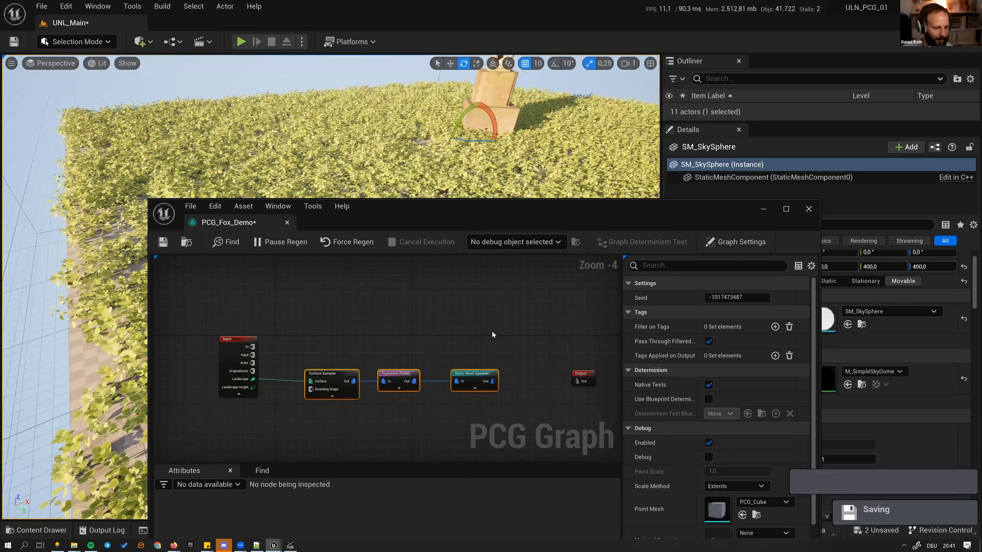
{"action": "left_click", "coordinate": [396, 389]}
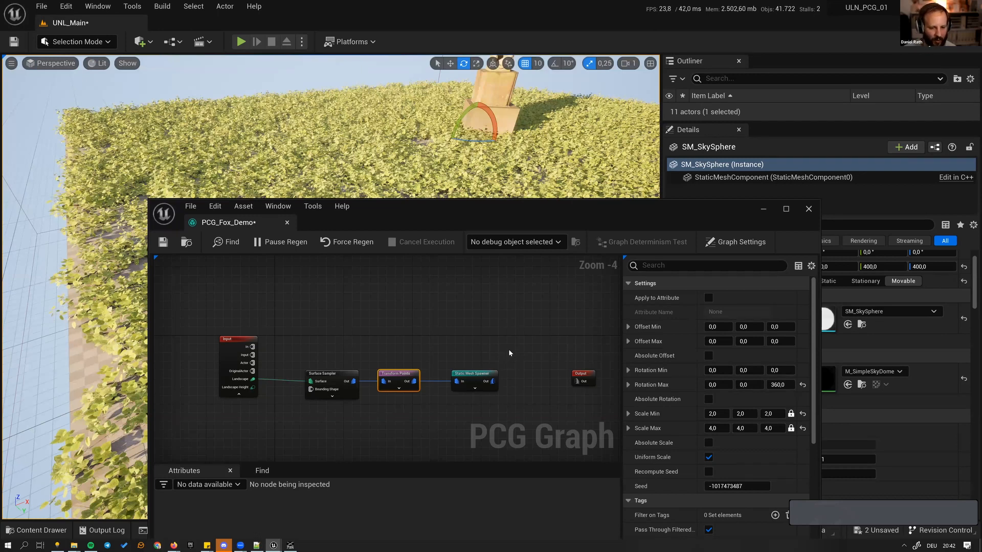
- Group the Surface Sampler, Transform Points and Static Mesh Spawner nodes in a comment box titled "Grass"
{"action": "left_click_drag", "start_coordinate": [508, 349], "coordinate": [296, 412]}
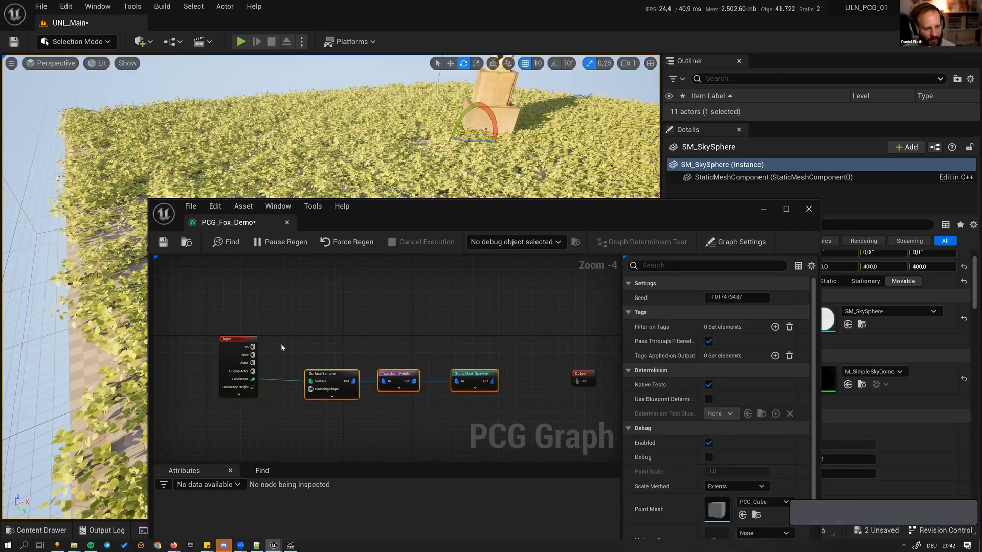
{"action": "left_click", "coordinate": [317, 361]}
{"action": "left_click_drag", "start_coordinate": [301, 362], "coordinate": [503, 416]}
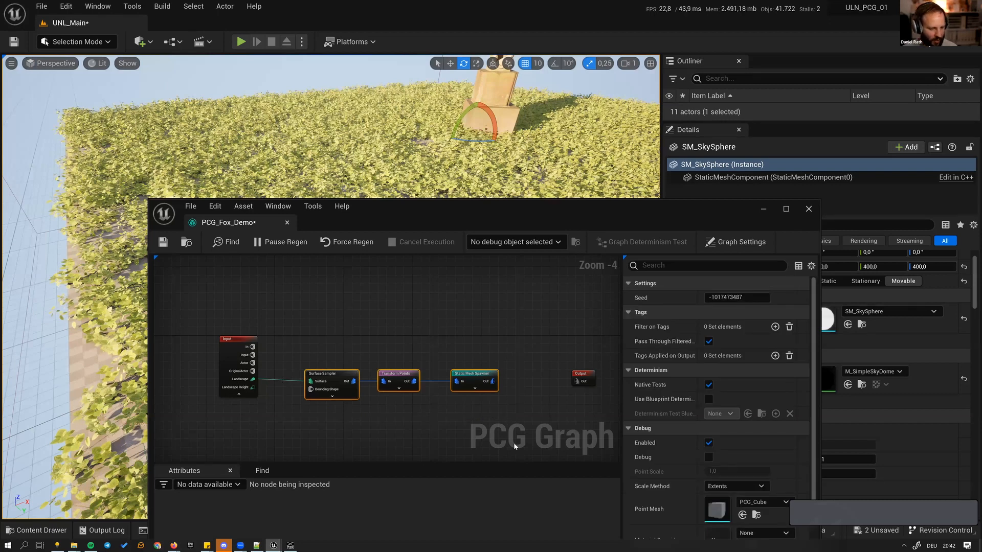
{"action": "key", "text": "c"}
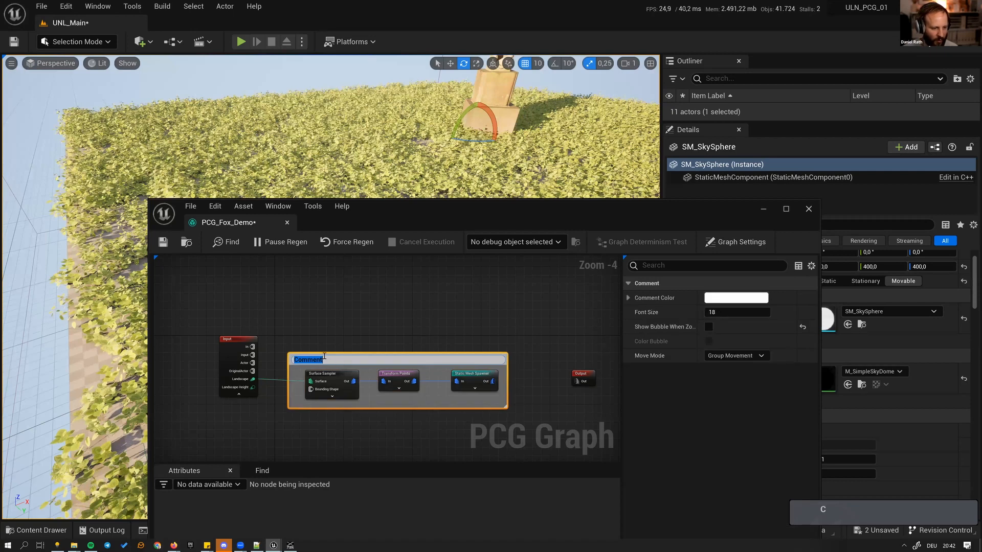
{"action": "type", "text": "Grass"}
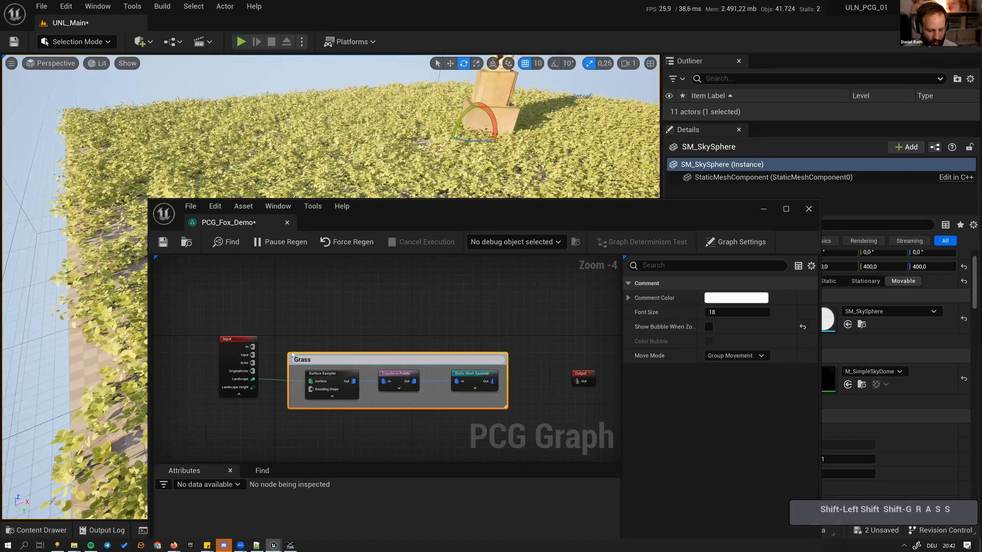
{"action": "key", "text": "Return"}
- Move the Input node further left of the Grass comment box and reposition the graph window below the statue
{"action": "right_click_drag", "start_coordinate": [291, 353], "coordinate": [341, 345]}
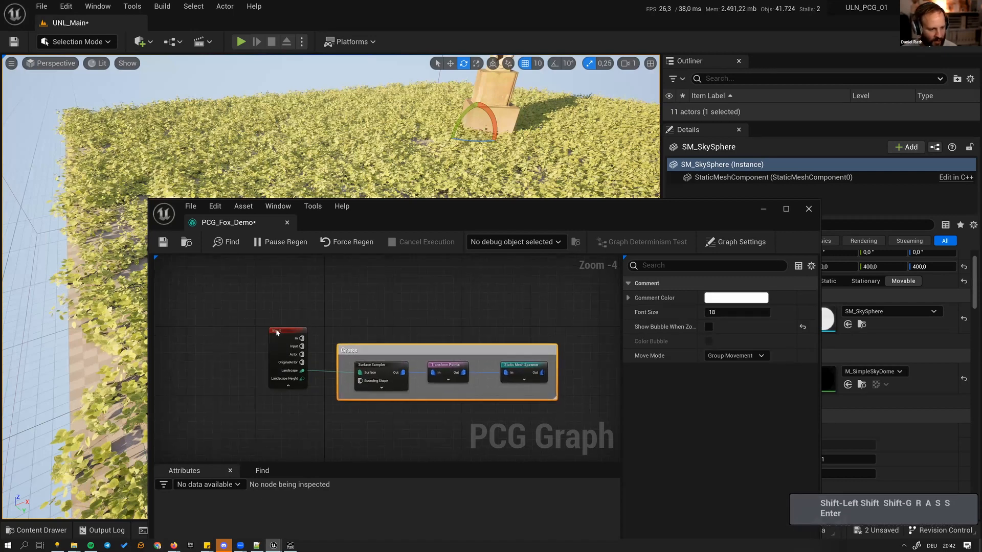
{"action": "left_click_drag", "start_coordinate": [278, 334], "coordinate": [204, 333]}
{"action": "left_click", "coordinate": [369, 306]}
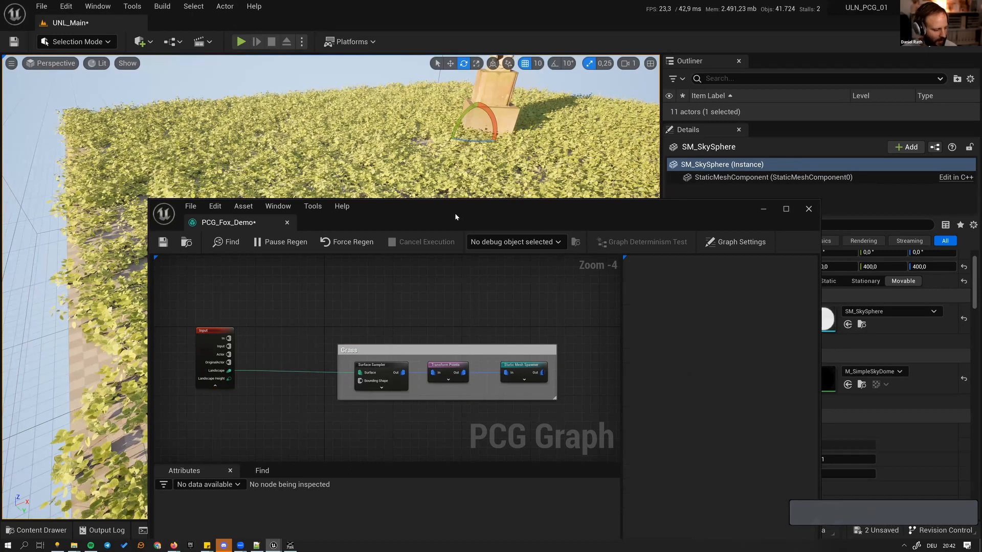
{"action": "left_click_drag", "start_coordinate": [456, 213], "coordinate": [431, 194]}
{"action": "right_click_drag", "start_coordinate": [419, 305], "coordinate": [412, 301]}
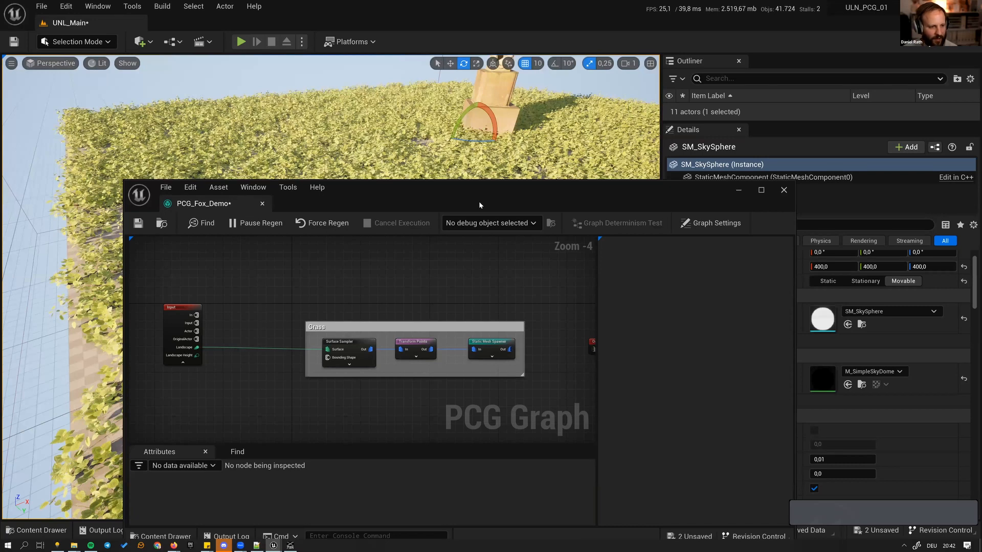
{"action": "left_click_drag", "start_coordinate": [479, 201], "coordinate": [475, 251]}
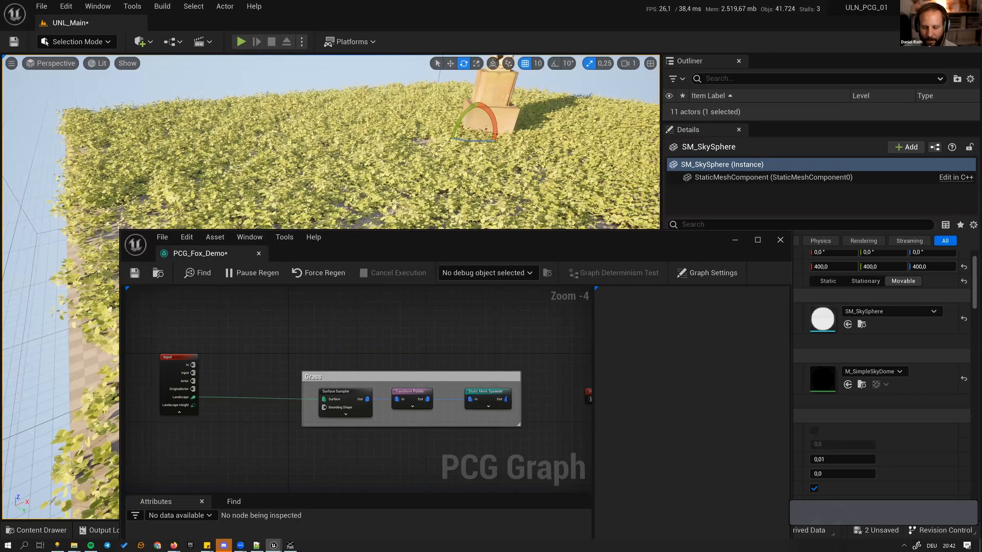
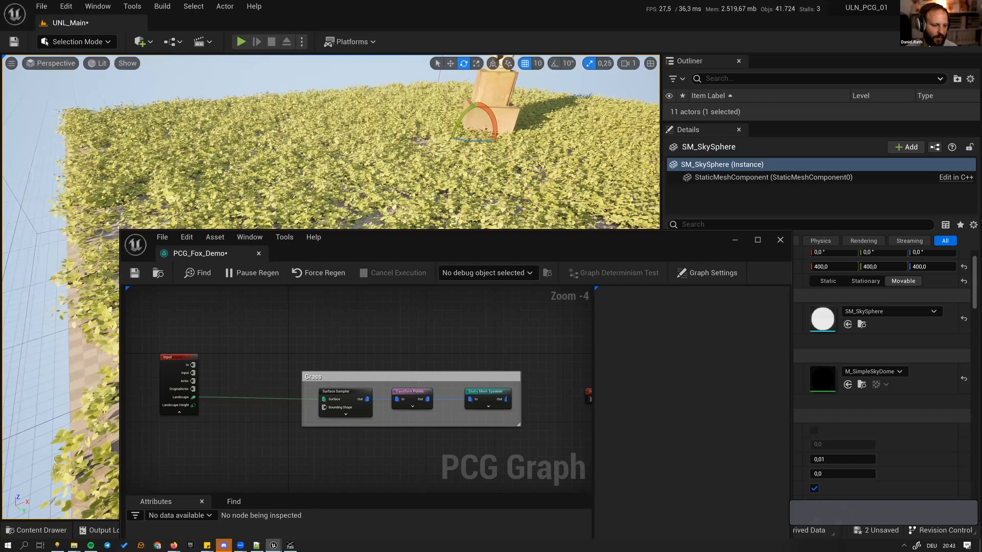
- Duplicate the Grass comment box with its three nodes and place the copy directly below the original
{"action": "left_click", "coordinate": [329, 385]}
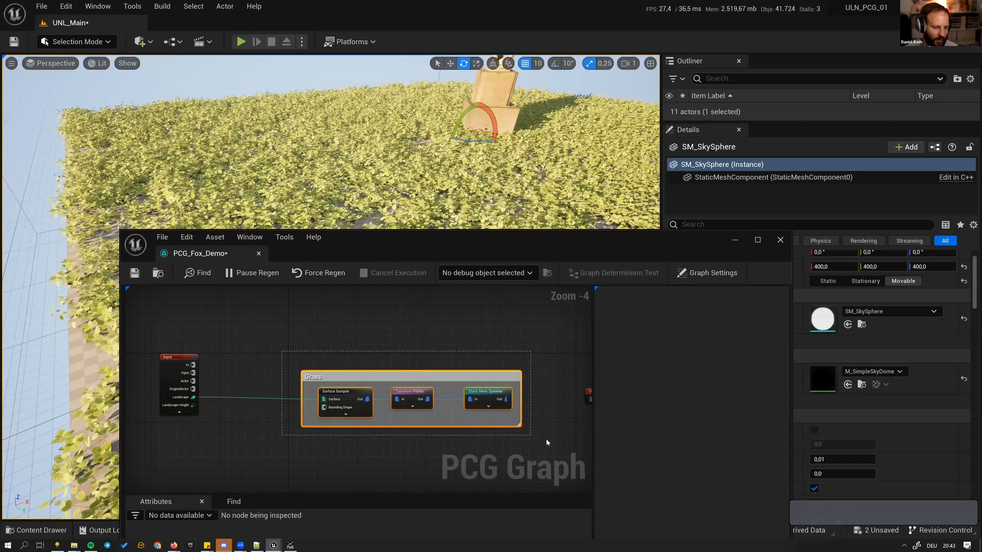
{"action": "left_click_drag", "start_coordinate": [261, 338], "coordinate": [499, 449]}
{"action": "key", "text": "ctrl+c"}
{"action": "right_click_drag", "start_coordinate": [447, 455], "coordinate": [448, 448]}
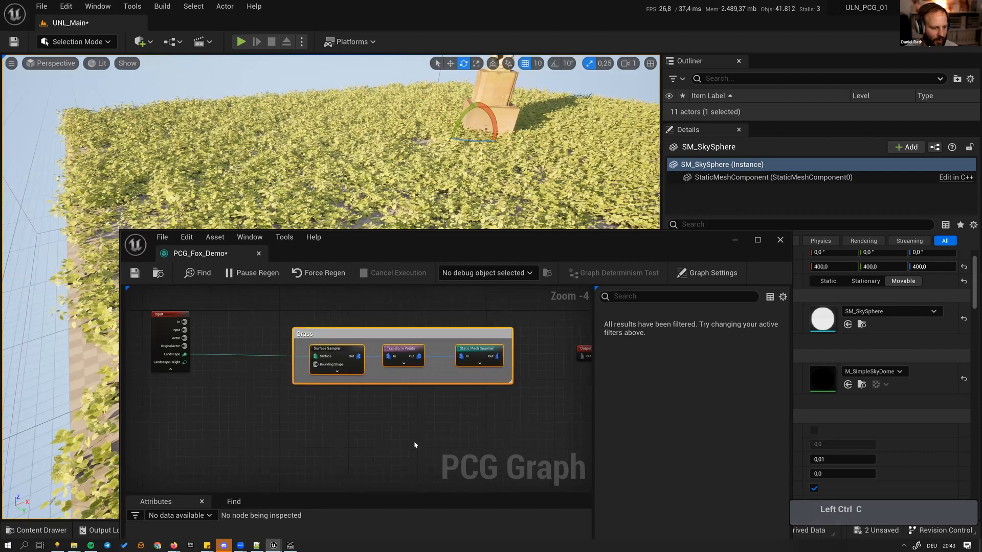
{"action": "key", "text": "ctrl+v"}
{"action": "left_click_drag", "start_coordinate": [353, 436], "coordinate": [296, 433]}
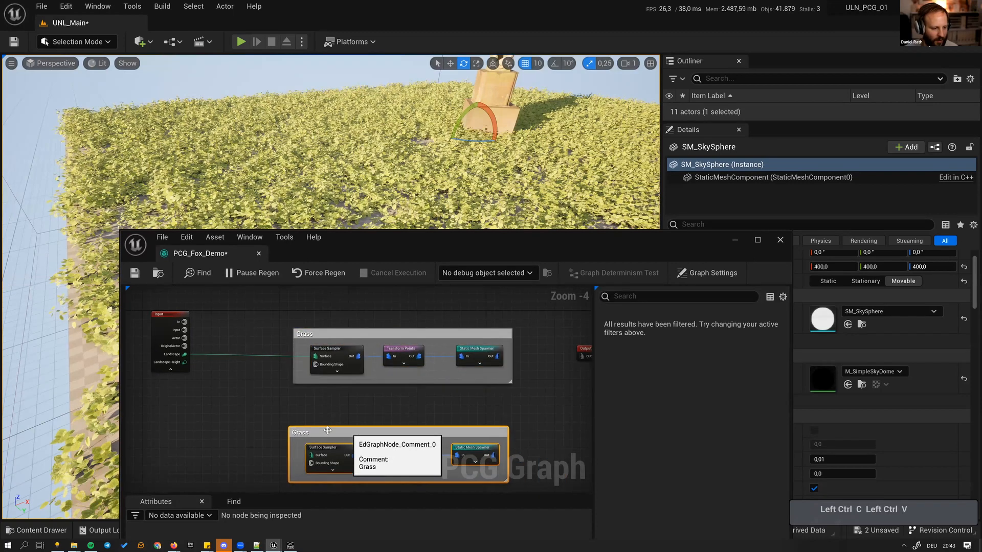
- Rename the copied comment box "Rocks" and connect the Input's Landscape output to its Surface Sampler's Surface input
{"action": "double_click", "coordinate": [346, 431]}
{"action": "type", "text": "Rocks"}
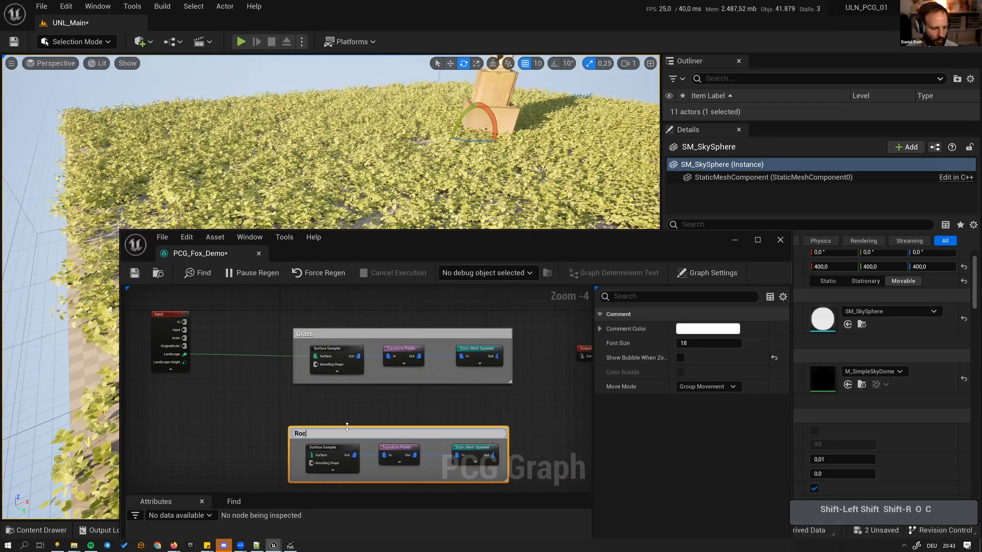
{"action": "key", "text": "Return"}
{"action": "left_click", "coordinate": [199, 383]}
{"action": "left_click_drag", "start_coordinate": [185, 354], "coordinate": [313, 455]}
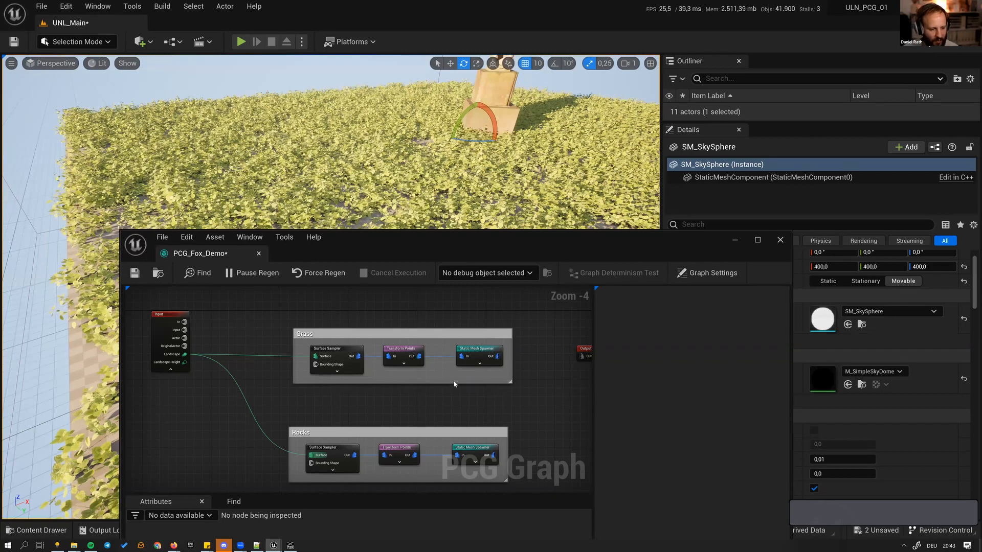
- Disable the Static Mesh Spawner node in the Grass comment box
{"action": "left_click_drag", "start_coordinate": [454, 383], "coordinate": [495, 351]}
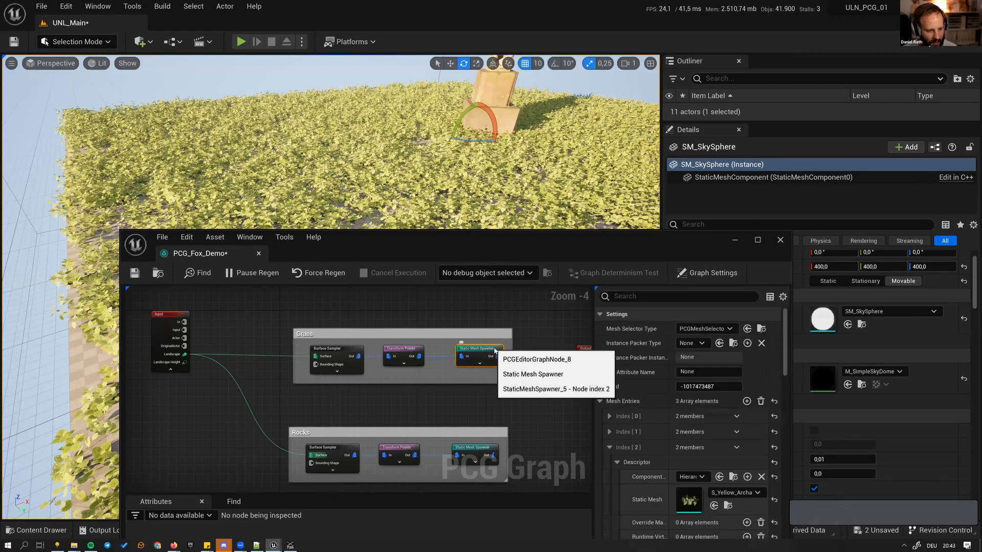
{"action": "key", "text": "e"}
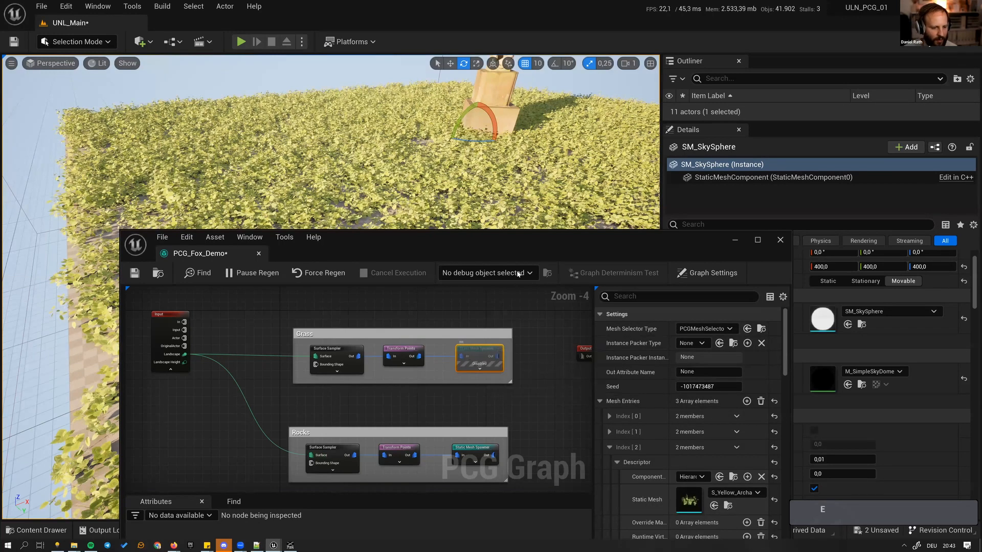
{"action": "left_click", "coordinate": [495, 412]}
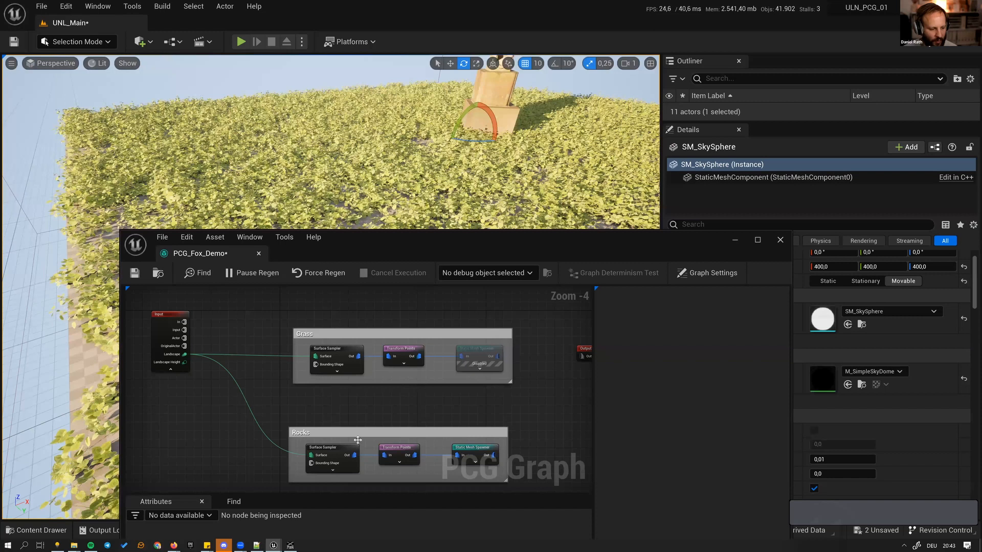
- Clear all mesh entries from the Static Mesh Spawner in the Rocks comment box
{"action": "left_click", "coordinate": [470, 452]}
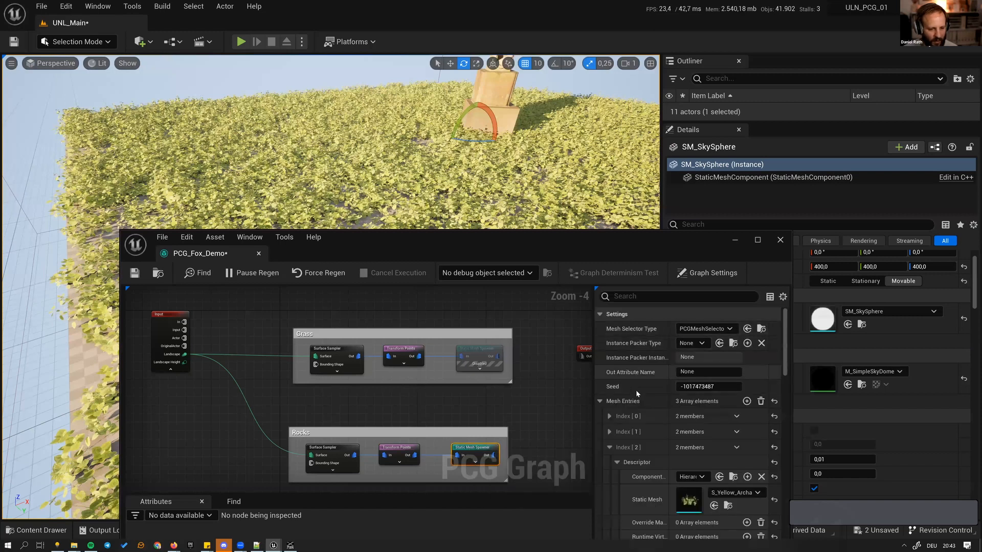
{"action": "left_click", "coordinate": [610, 447]}
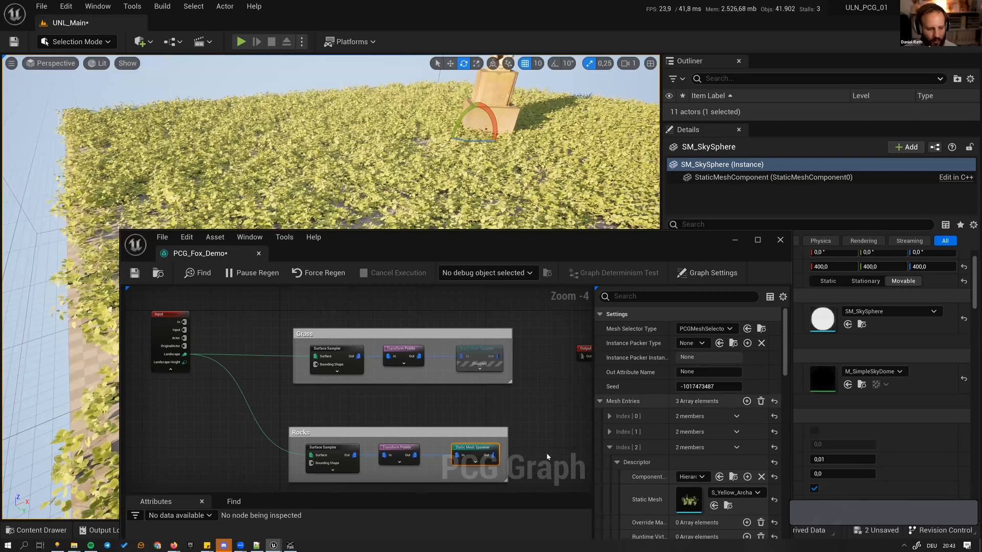
{"action": "left_click", "coordinate": [761, 402]}
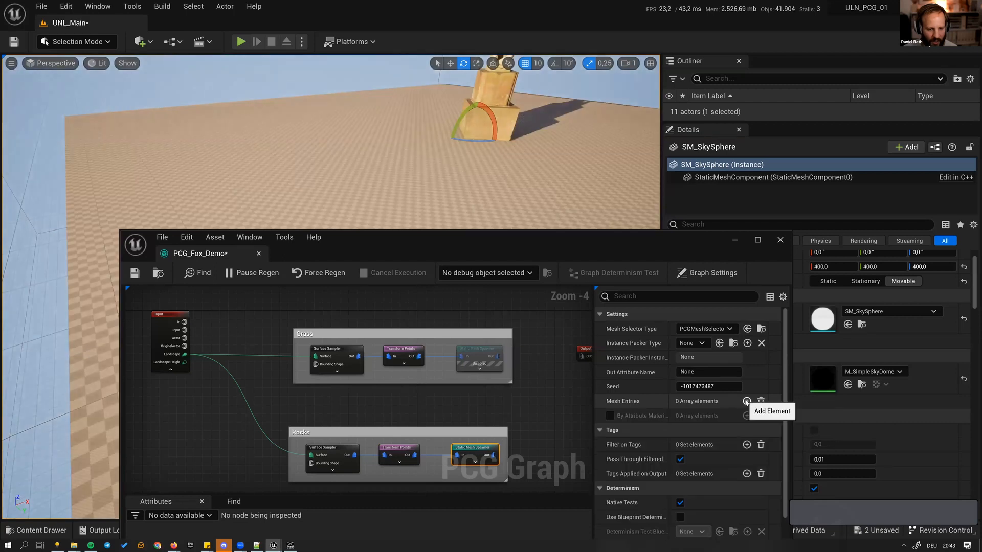
- Add one mesh entry to the Rocks Static Mesh Spawner and assign S_Mossy_Boulder_ulldfii_lod0_Var1 as its static mesh
{"action": "left_click", "coordinate": [747, 402]}
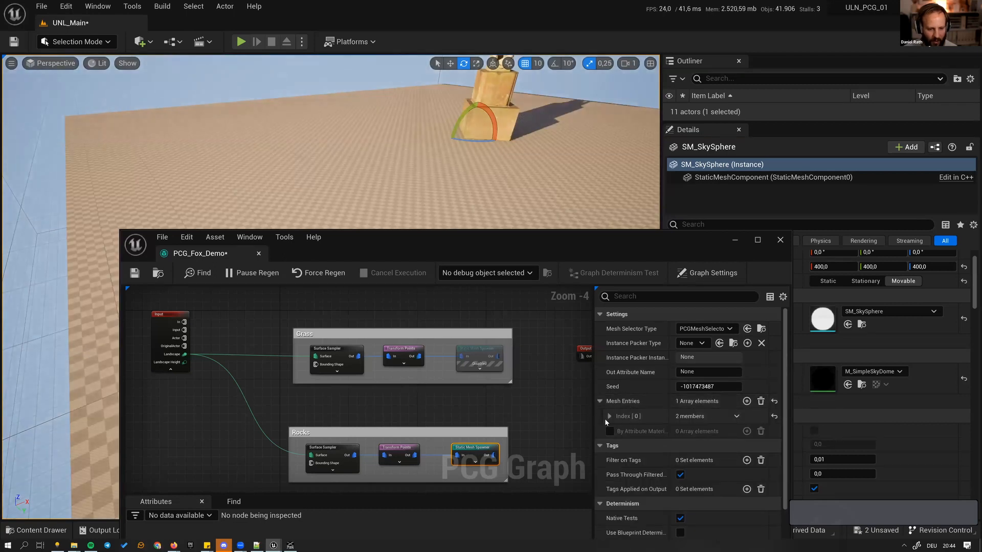
{"action": "left_click", "coordinate": [609, 416]}
{"action": "left_click", "coordinate": [617, 431]}
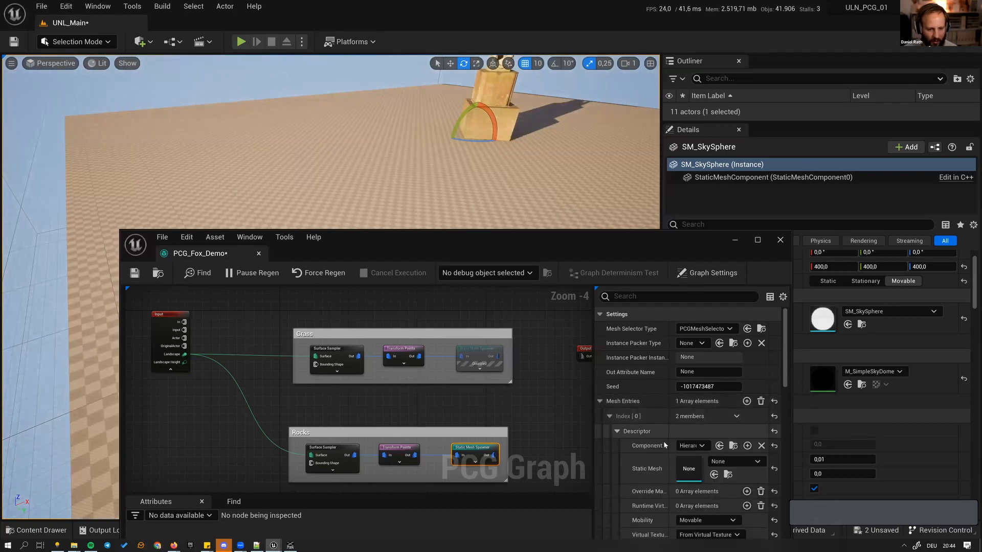
{"action": "left_click", "coordinate": [737, 462]}
{"action": "type", "text": "moss"}
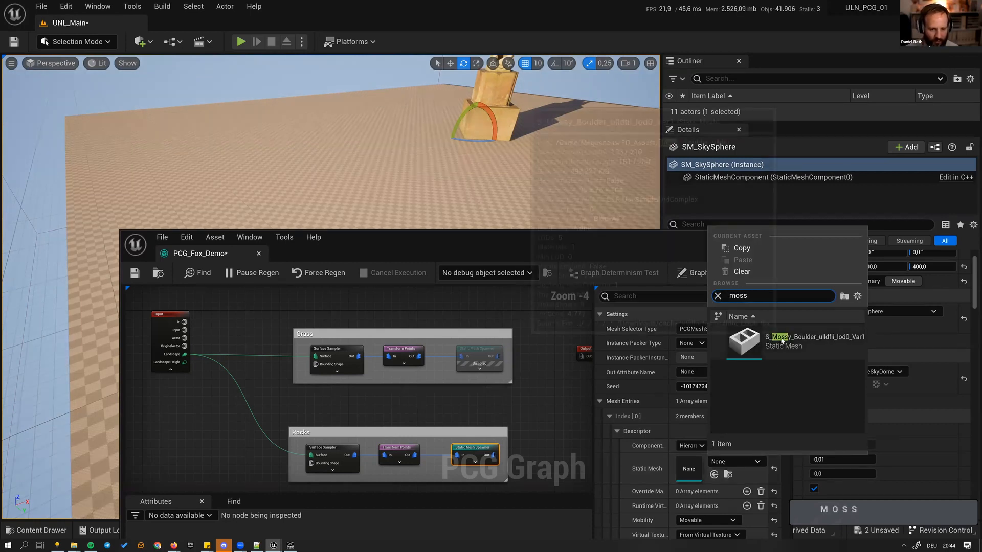
{"action": "left_click", "coordinate": [782, 341]}
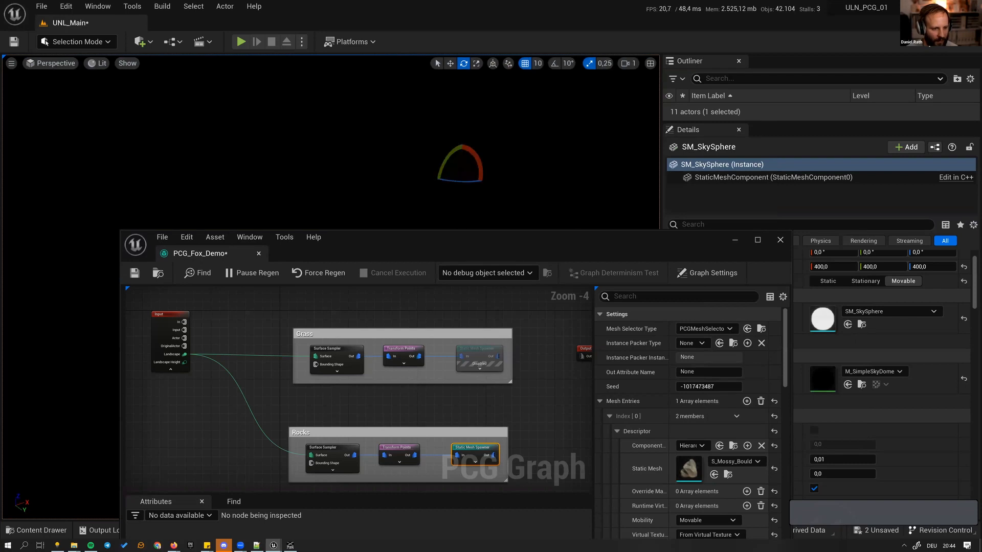
- Examine the size and density of the boulders covering the landscape, keeping the graph window below them
{"action": "key", "text": "s"}
{"action": "right_click_drag", "start_coordinate": [452, 218], "coordinate": [506, 276]}
{"action": "key", "text": "a"}
{"action": "left_click_drag", "start_coordinate": [450, 244], "coordinate": [346, 352]}
{"action": "key", "text": "a"}
{"action": "right_click_drag", "start_coordinate": [333, 226], "coordinate": [329, 204]}
{"action": "key", "text": "a"}
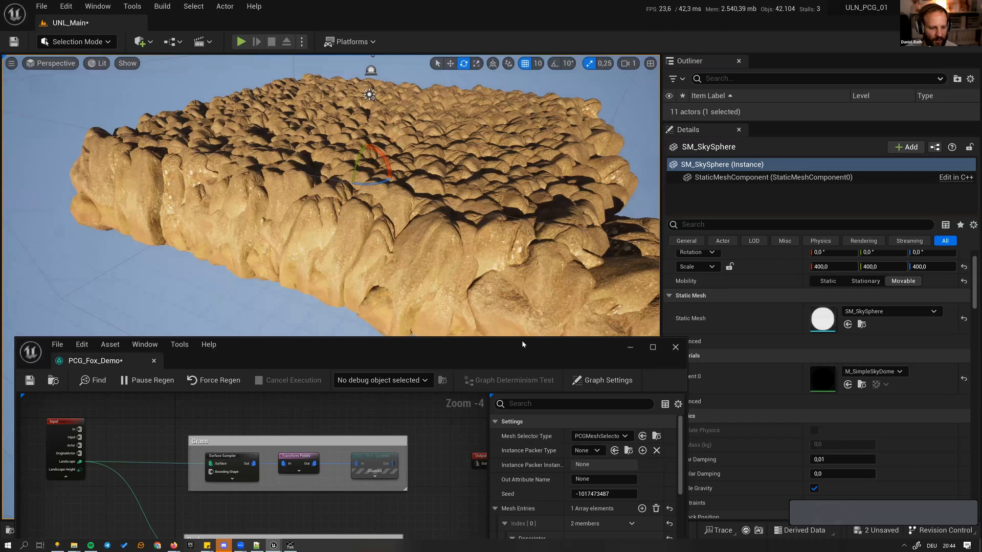
{"action": "left_click_drag", "start_coordinate": [523, 344], "coordinate": [501, 248]}
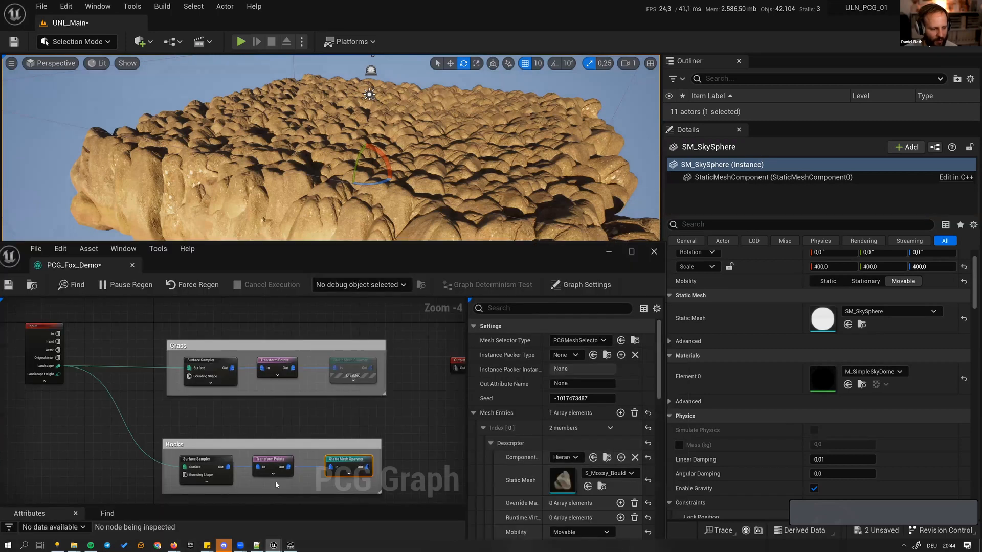
- Set the Rocks Transform Points node's Scale Min to 0,2 and Scale Max to 1,0 on all axes
{"action": "left_click", "coordinate": [273, 463]}
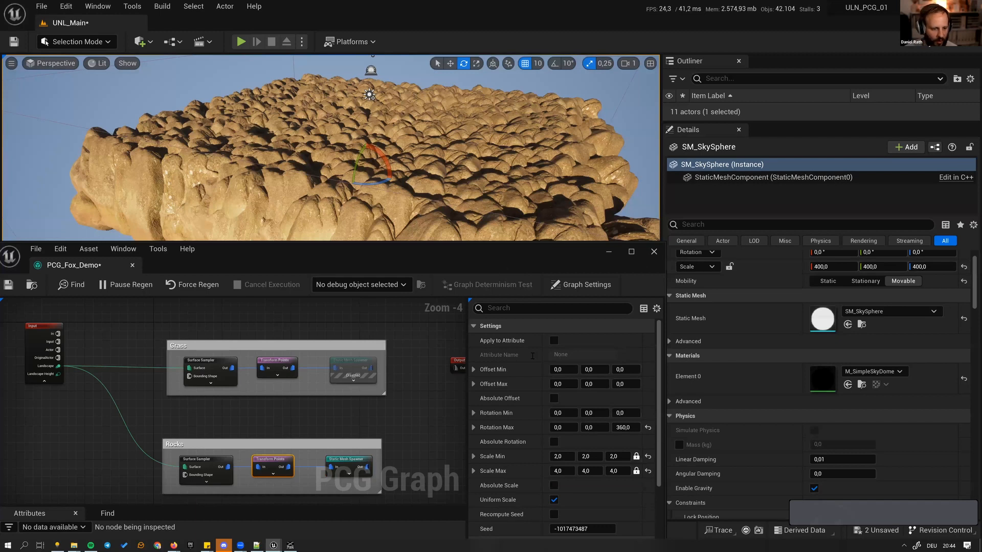
{"action": "left_click", "coordinate": [555, 416]}
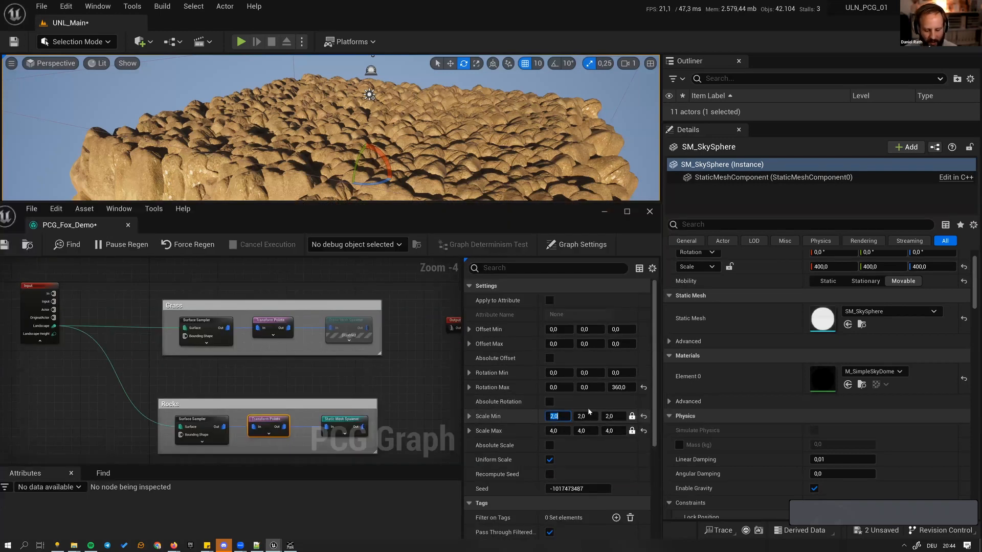
{"action": "type", "text": "0,2"}
{"action": "key", "text": "Tab"}
{"action": "key", "text": "Tab"}
{"action": "key", "text": "Tab"}
{"action": "key", "text": "Tab"}
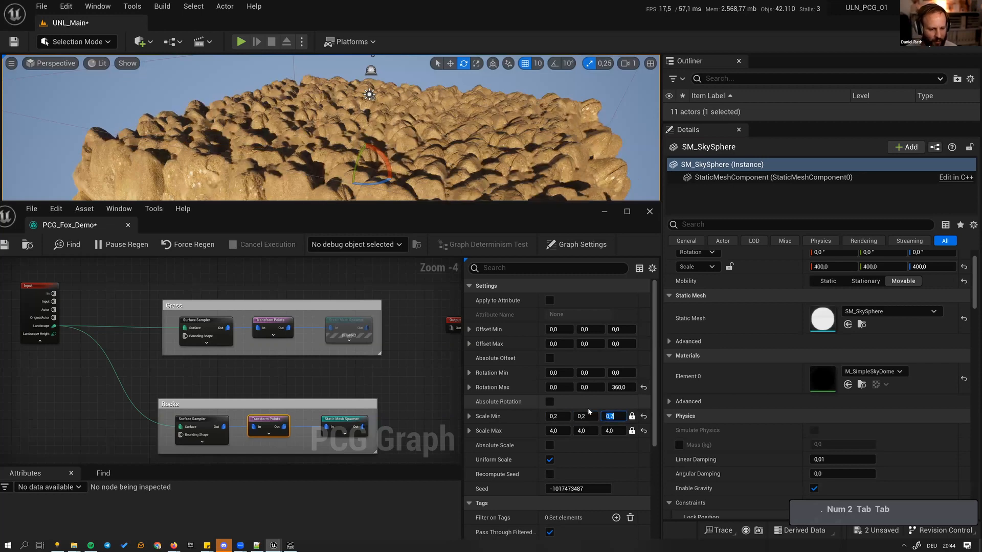
{"action": "type", "text": "1"}
{"action": "key", "text": "Return"}
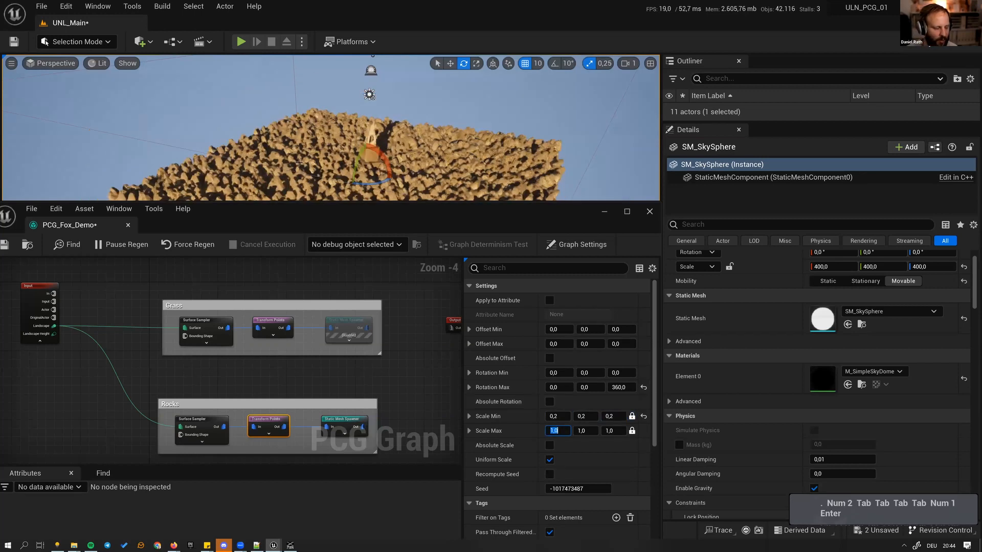
- Examine the rescaled boulders around the statue and move the graph window clear of them
{"action": "right_click_drag", "start_coordinate": [321, 126], "coordinate": [391, 199]}
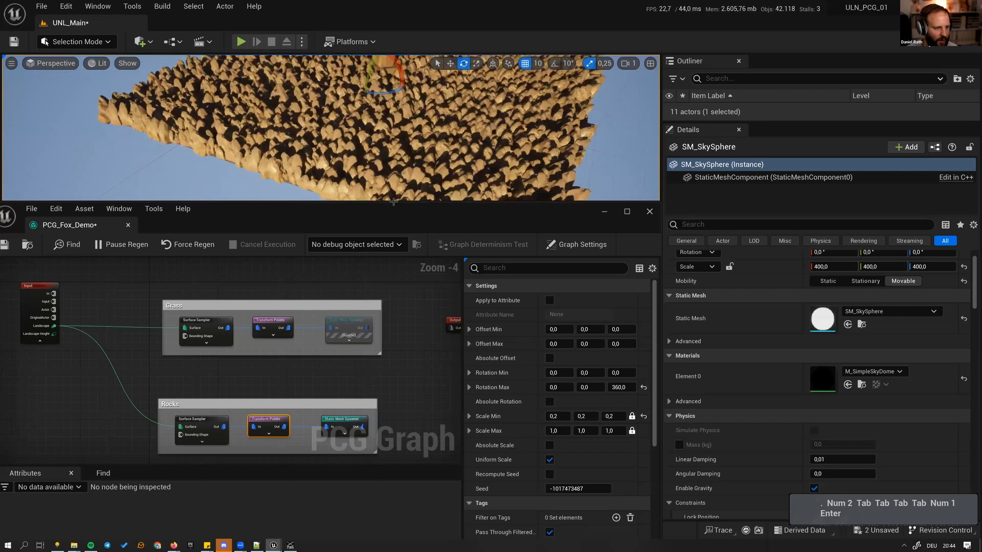
{"action": "left_click_drag", "start_coordinate": [391, 207], "coordinate": [410, 256]}
{"action": "right_click_drag", "start_coordinate": [404, 204], "coordinate": [352, 74]}
{"action": "key", "text": "w"}
{"action": "key", "text": "w"}
{"action": "key", "text": "w"}
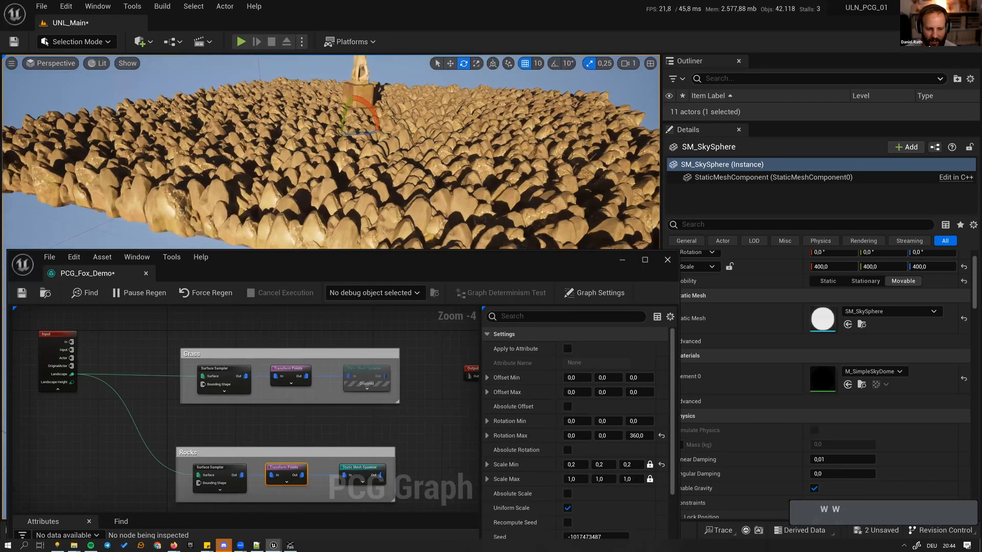
{"action": "key", "text": "w"}
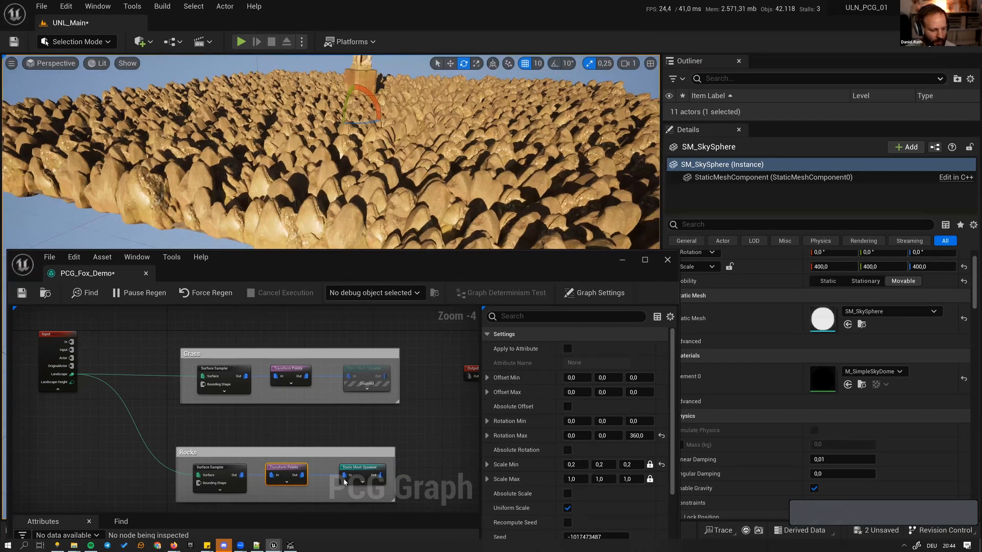
- Reduce the Rocks Surface Sampler's Points Per Squared Meter in stages to 1, 0,5 and finally 0,3
{"action": "left_click_drag", "start_coordinate": [249, 464], "coordinate": [211, 497]}
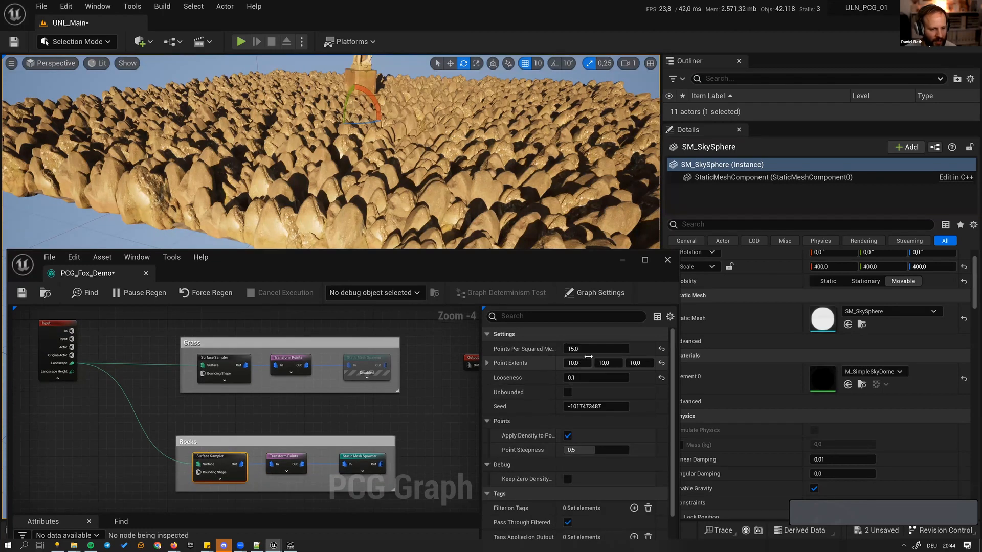
{"action": "left_click", "coordinate": [586, 349]}
{"action": "type", "text": "1"}
{"action": "key", "text": "Return"}
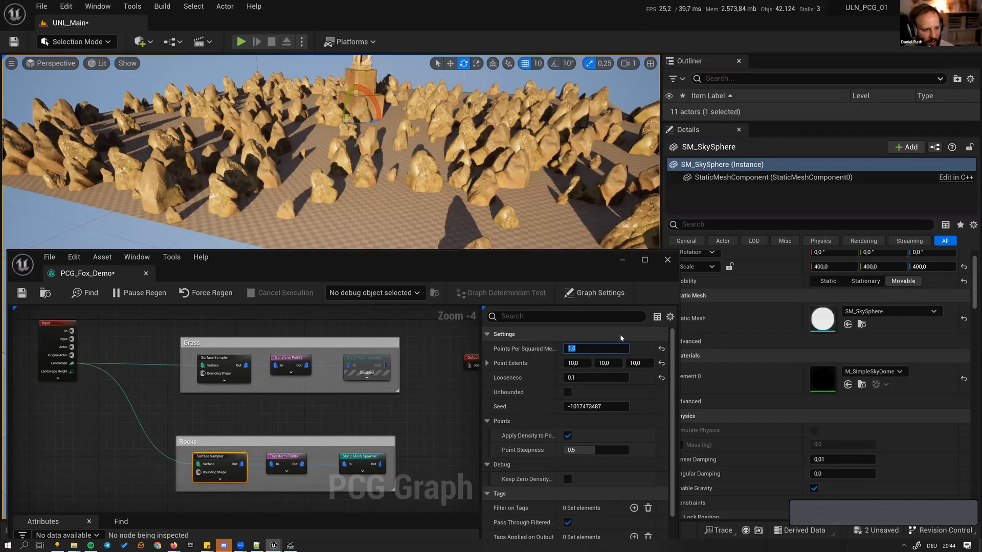
{"action": "type", "text": "0,5"}
{"action": "key", "text": "Return"}
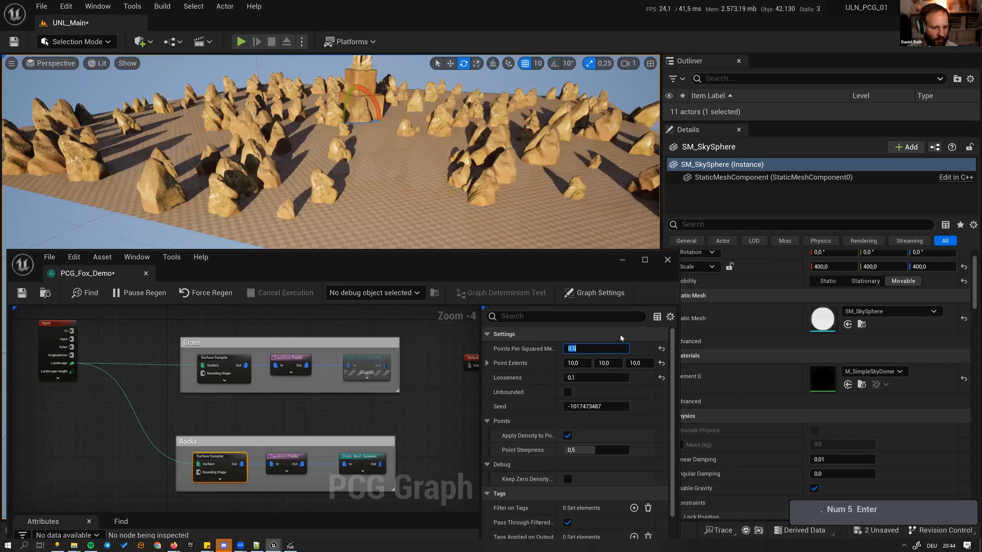
{"action": "type", "text": ",3"}
{"action": "key", "text": "Return"}
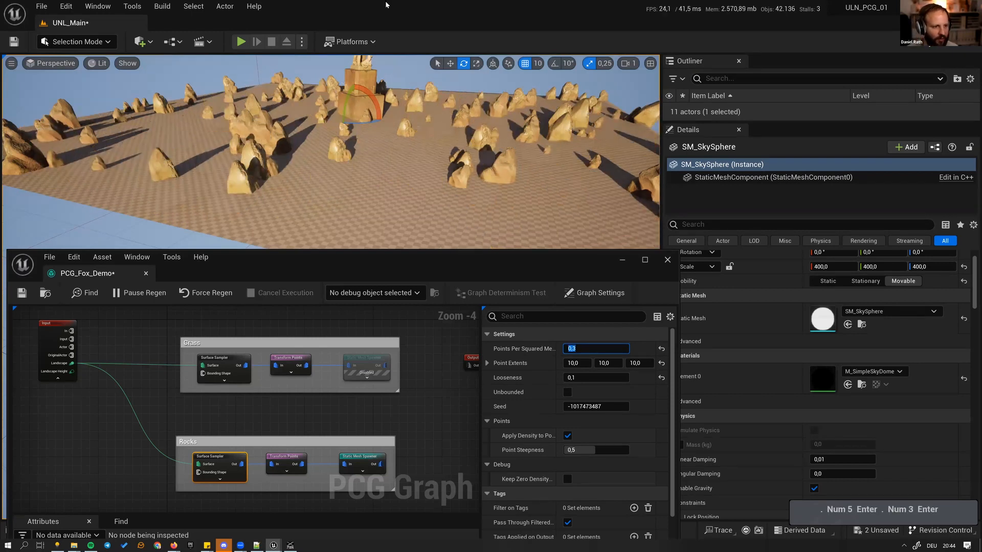
- Inspect the spacing of the scattered rocks from several sides of the statue
{"action": "key", "text": "d"}
{"action": "right_click_drag", "start_coordinate": [358, 169], "coordinate": [302, 145]}
{"action": "key", "text": "w"}
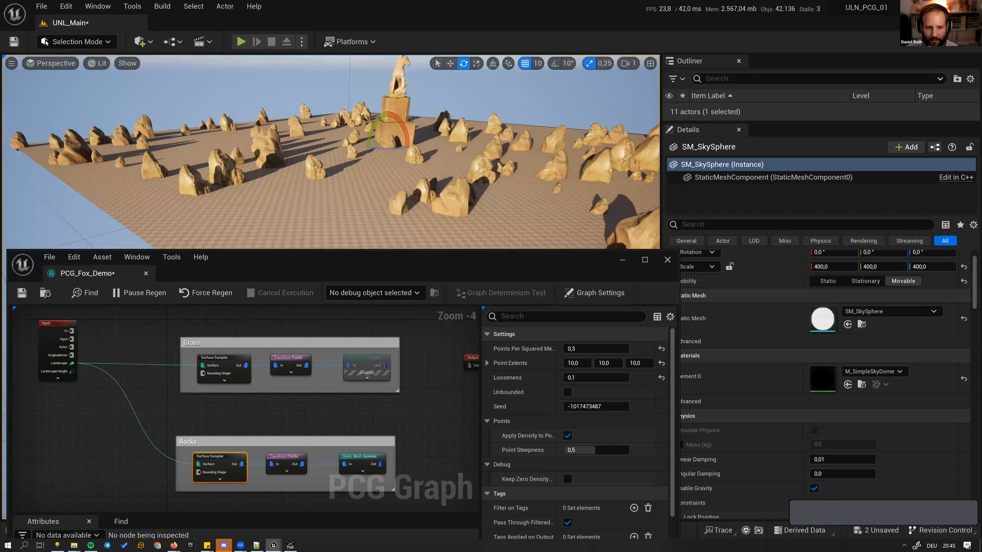
{"action": "key", "text": "d"}
{"action": "key", "text": "d"}
{"action": "right_click_drag", "start_coordinate": [302, 145], "coordinate": [230, 151]}
{"action": "key", "text": "d"}
{"action": "key", "text": "d"}
{"action": "key", "text": "d"}
{"action": "key", "text": "d"}
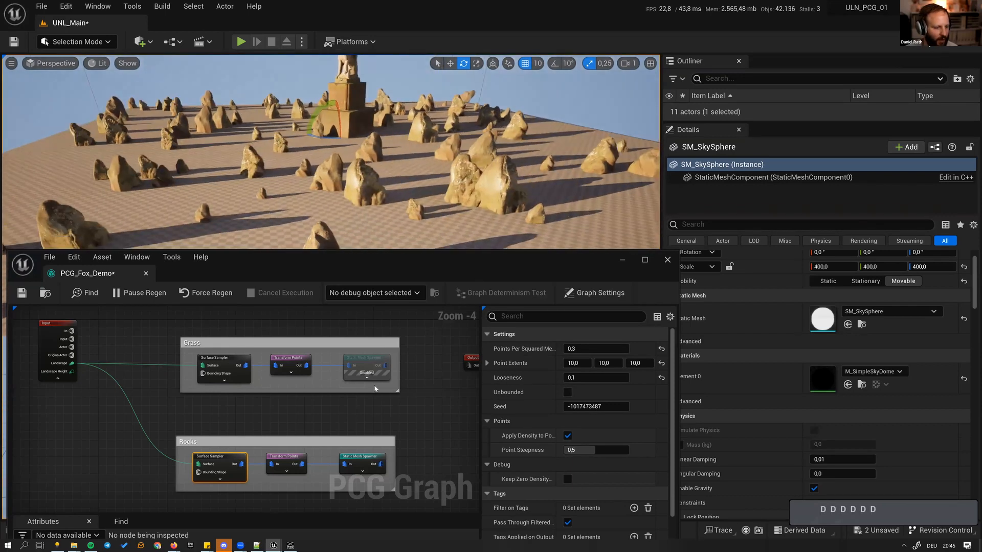
{"action": "key", "text": "a"}
- Enable the Grass Static Mesh Spawner to view plants and rocks together, and disable it again
{"action": "left_click", "coordinate": [393, 355]}
{"action": "key", "text": "e"}
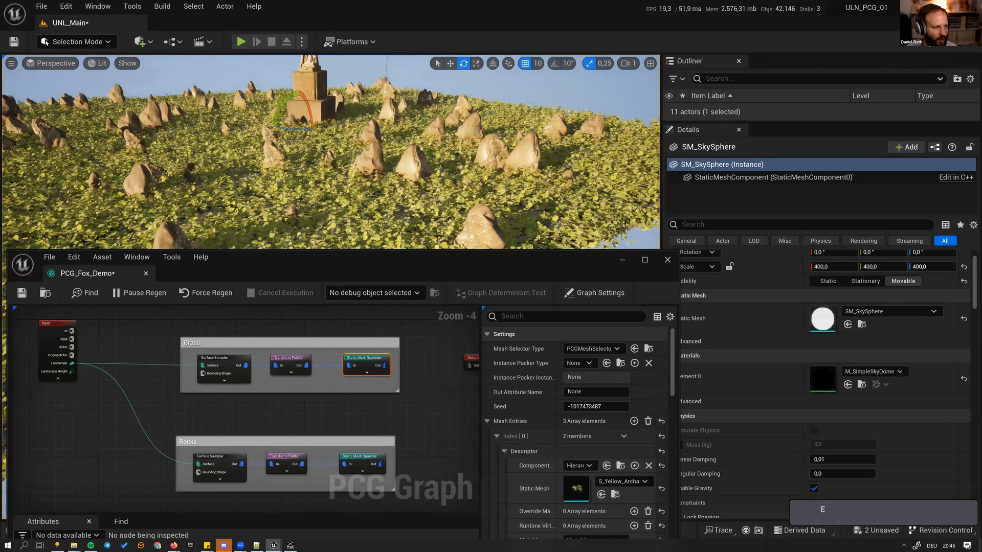
{"action": "key", "text": "a"}
{"action": "right_click_drag", "start_coordinate": [279, 214], "coordinate": [270, 204]}
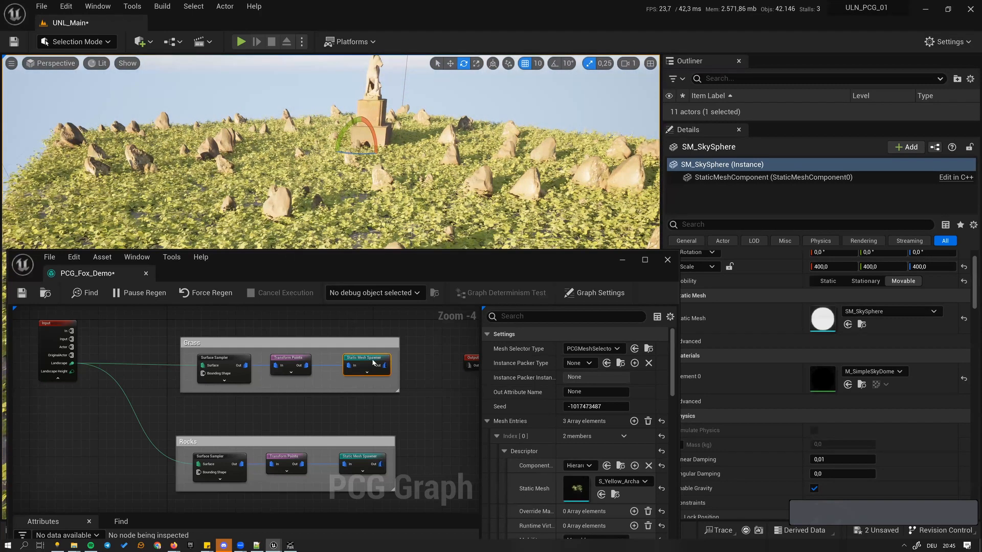
{"action": "key", "text": "e"}
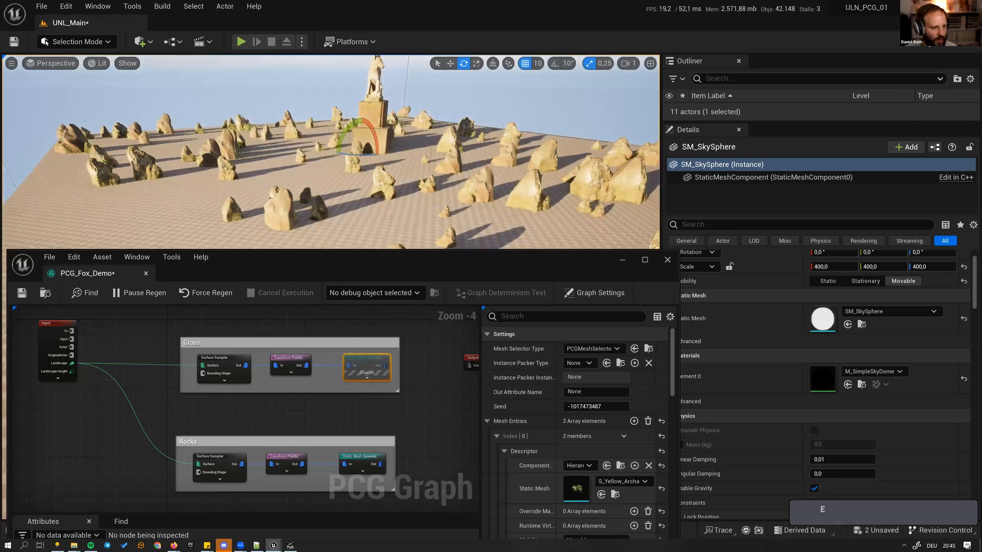
- Inspect the rocks around the statue's pedestal up close for their shape, orientation and contact with the ground
{"action": "key", "text": "w"}
{"action": "key", "text": "d"}
{"action": "key", "text": "e"}
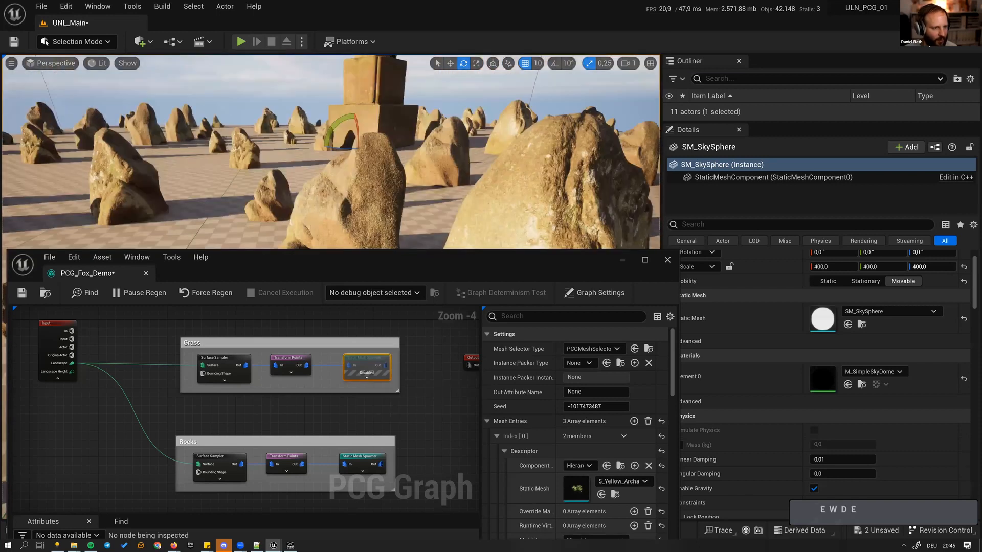
{"action": "key", "text": "w"}
{"action": "key", "text": "e"}
{"action": "key", "text": "w"}
{"action": "key", "text": "d"}
{"action": "key", "text": "d"}
{"action": "key", "text": "d"}
{"action": "key", "text": "w"}
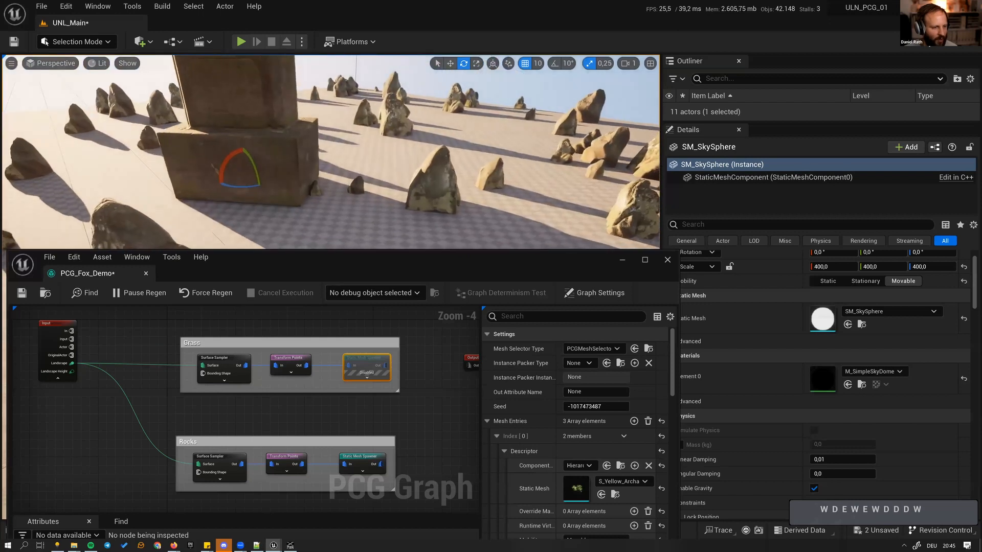
{"action": "key", "text": "a"}
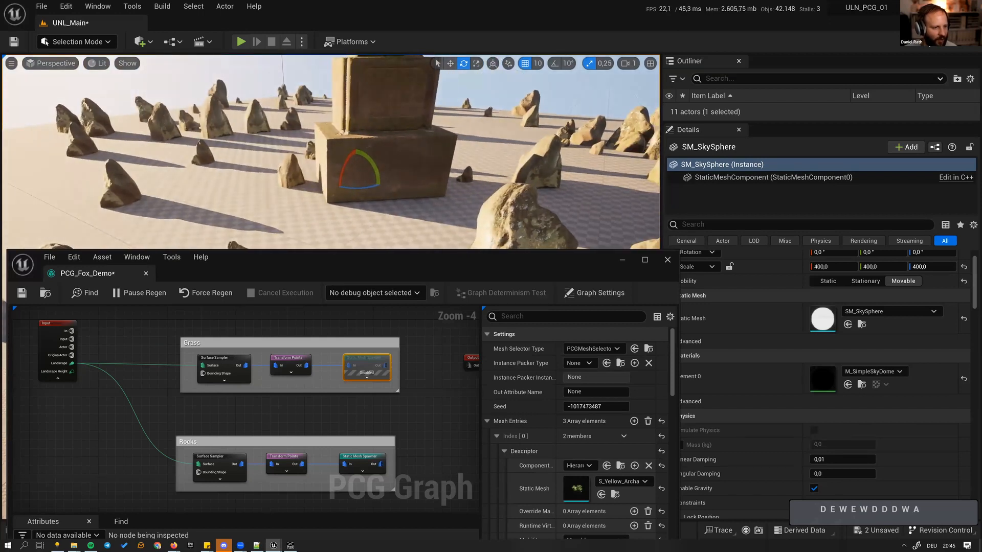
{"action": "key", "text": "d"}
{"action": "key", "text": "d"}
{"action": "key", "text": "w"}
{"action": "key", "text": "e"}
{"action": "key", "text": "w"}
{"action": "right_click_drag", "start_coordinate": [331, 154], "coordinate": [336, 130]}
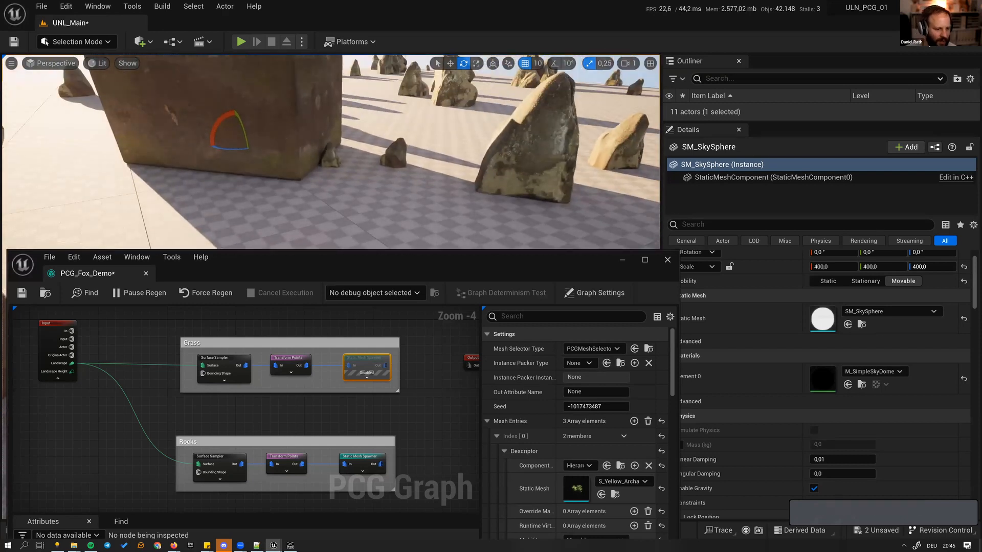
{"action": "key", "text": "s"}
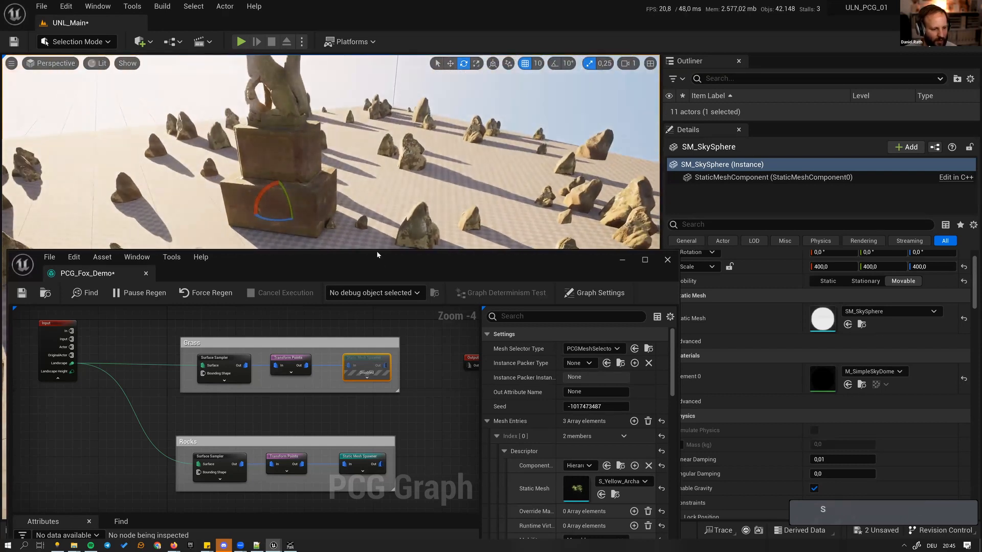
- Enlarge the Rocks comment box rightward and downward past its Static Mesh Spawner, and select its Transform Points node
{"action": "left_click_drag", "start_coordinate": [377, 251], "coordinate": [369, 214]}
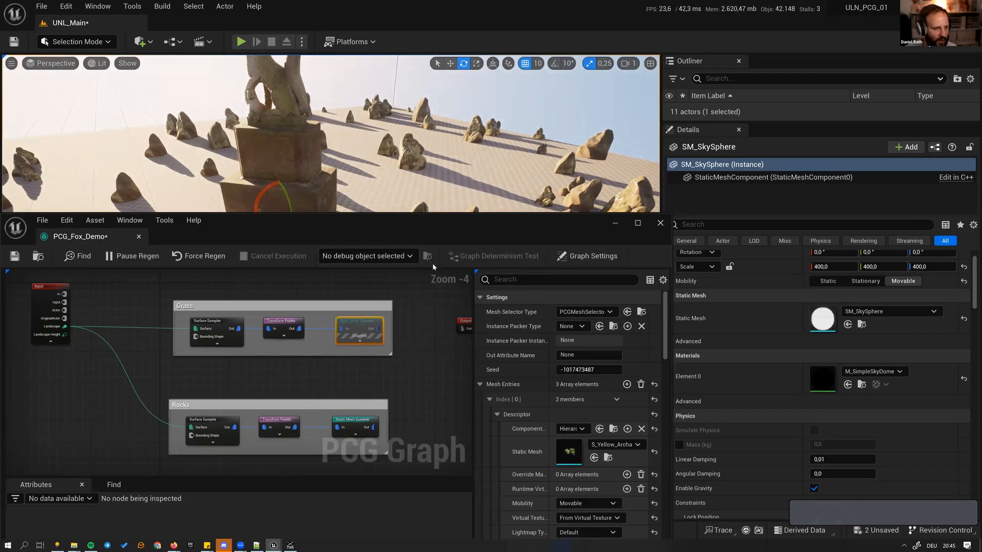
{"action": "left_click_drag", "start_coordinate": [435, 231], "coordinate": [425, 263]}
{"action": "right_click_drag", "start_coordinate": [331, 463], "coordinate": [331, 431]}
{"action": "left_click", "coordinate": [364, 435]}
{"action": "left_click_drag", "start_coordinate": [396, 464], "coordinate": [470, 467]}
{"action": "left_click_drag", "start_coordinate": [310, 428], "coordinate": [296, 444]}
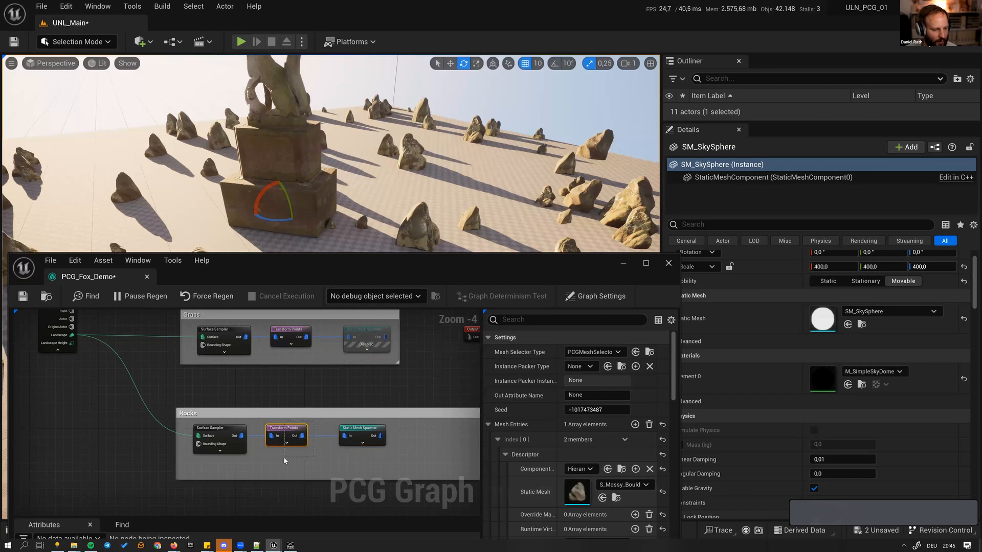
- Show debug points for the Rocks Transform Points node and toggle its Static Mesh Spawner off and on to compare points with rocks
{"action": "key", "text": "d"}
{"action": "left_click_drag", "start_coordinate": [336, 423], "coordinate": [352, 466]}
{"action": "key", "text": "e"}
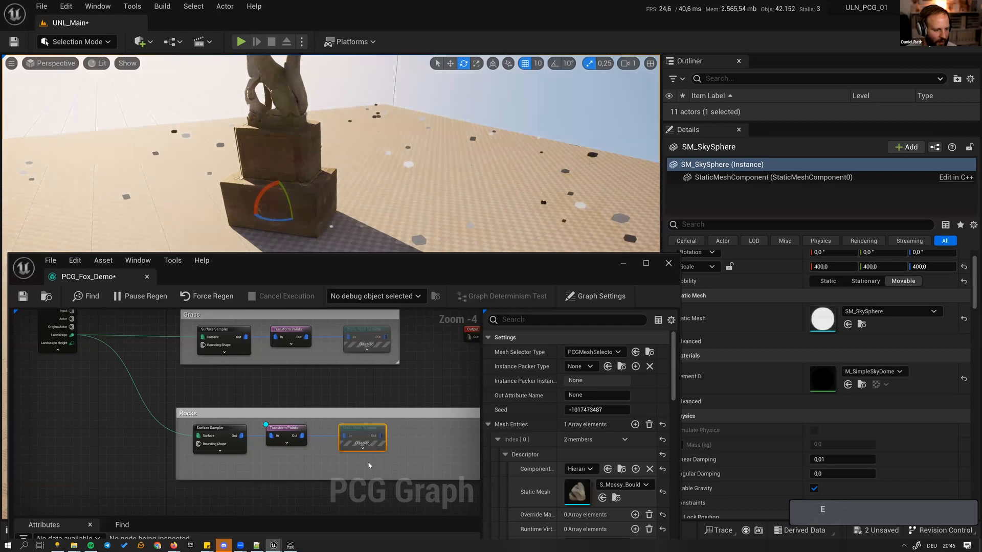
{"action": "key", "text": "e"}
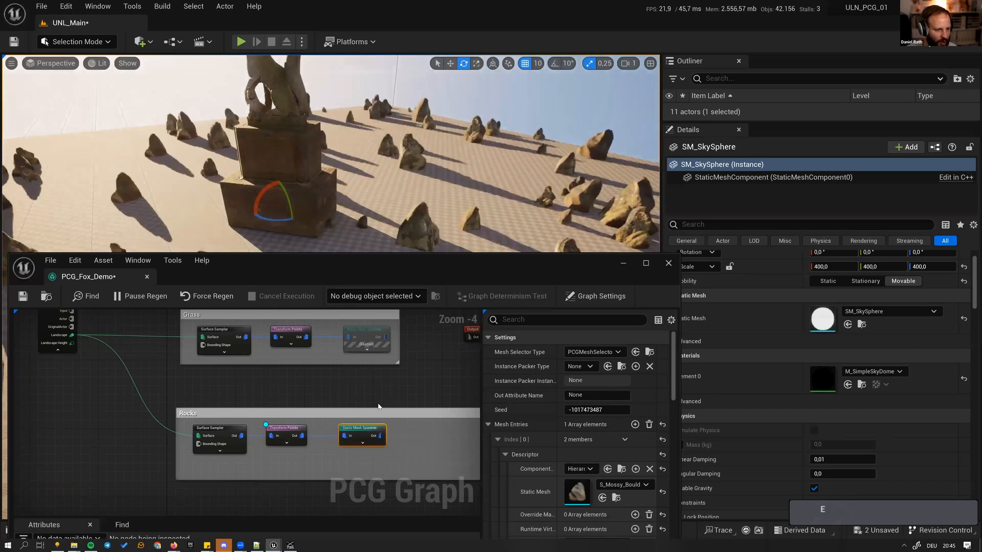
{"action": "key", "text": "e"}
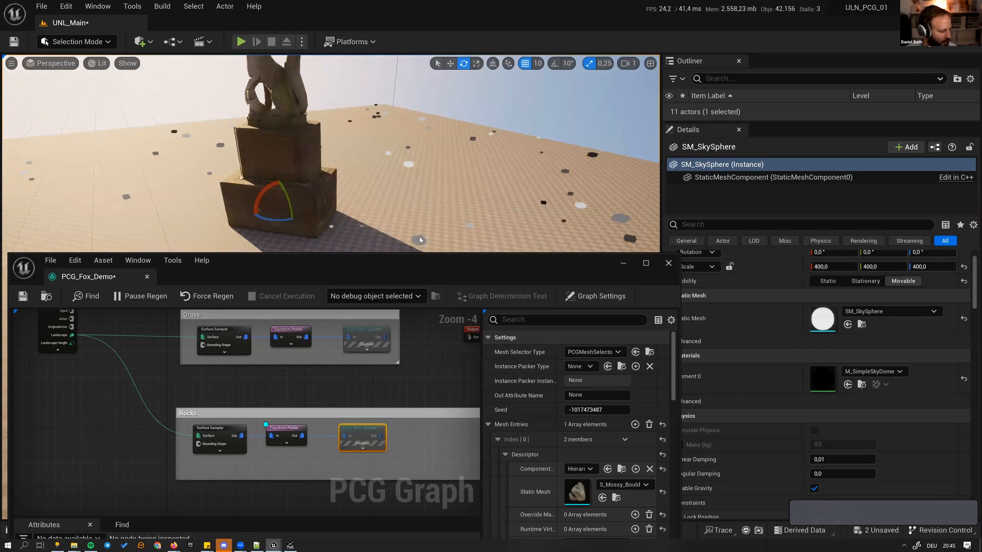
{"action": "key", "text": "e"}
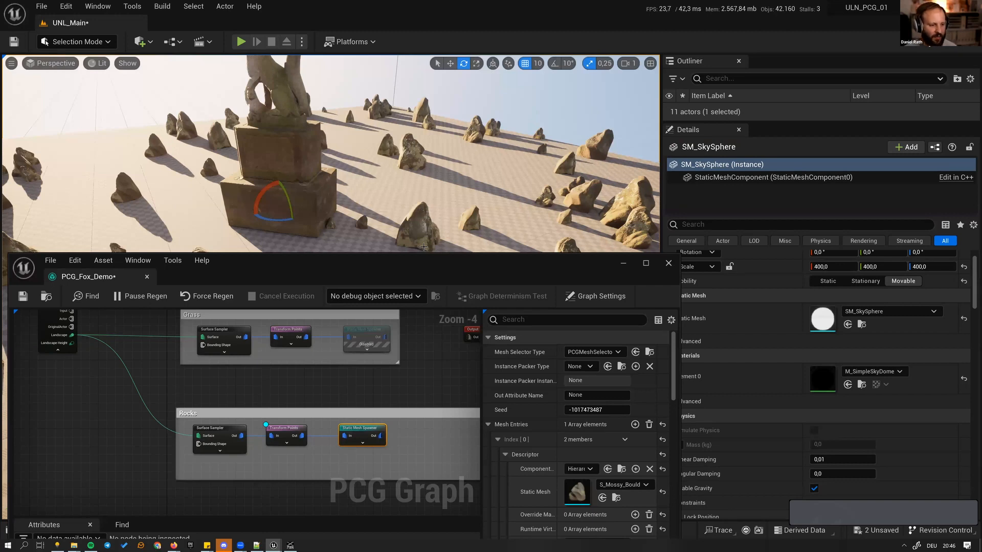
- Make room before the Rocks Static Mesh Spawner, disconnect it, and attach a Bounds Modifier node to the Transform Points output
{"action": "left_click_drag", "start_coordinate": [372, 431], "coordinate": [432, 430]}
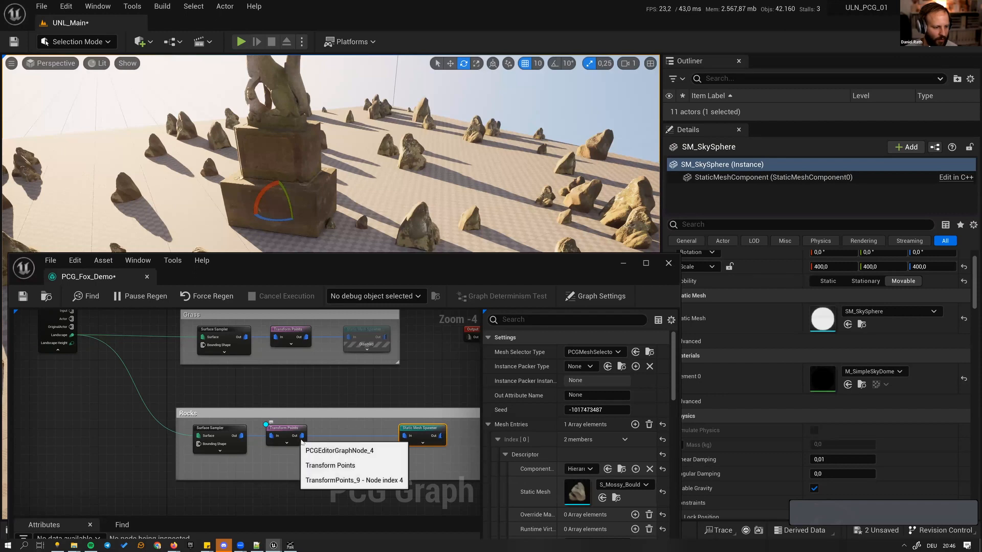
{"action": "mouse_move", "coordinate": [305, 439]}
{"action": "left_mouse_down"}
{"action": "mouse_move", "coordinate": [318, 469]}
{"action": "mouse_move", "coordinate": [296, 433]}
{"action": "left_mouse_up"}
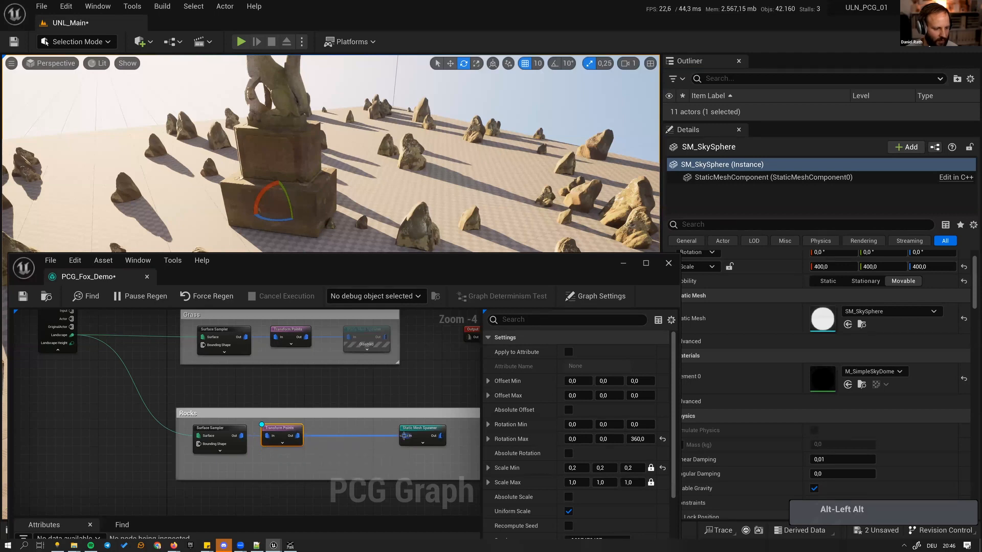
{"action": "left_click", "coordinate": [405, 436], "text": "alt"}
{"action": "left_click_drag", "start_coordinate": [291, 437], "coordinate": [315, 467]}
{"action": "type", "text": "bounds"}
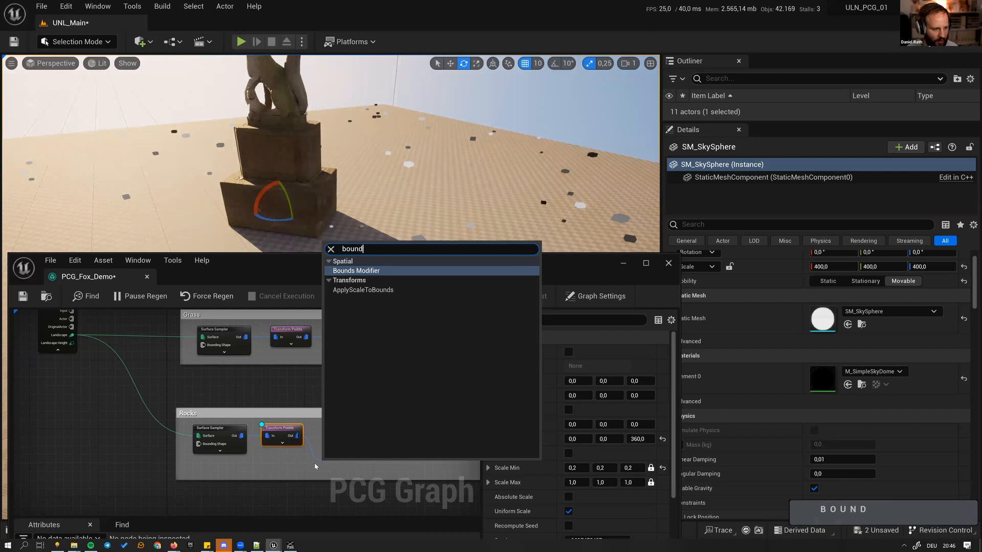
{"action": "key", "text": "Return"}
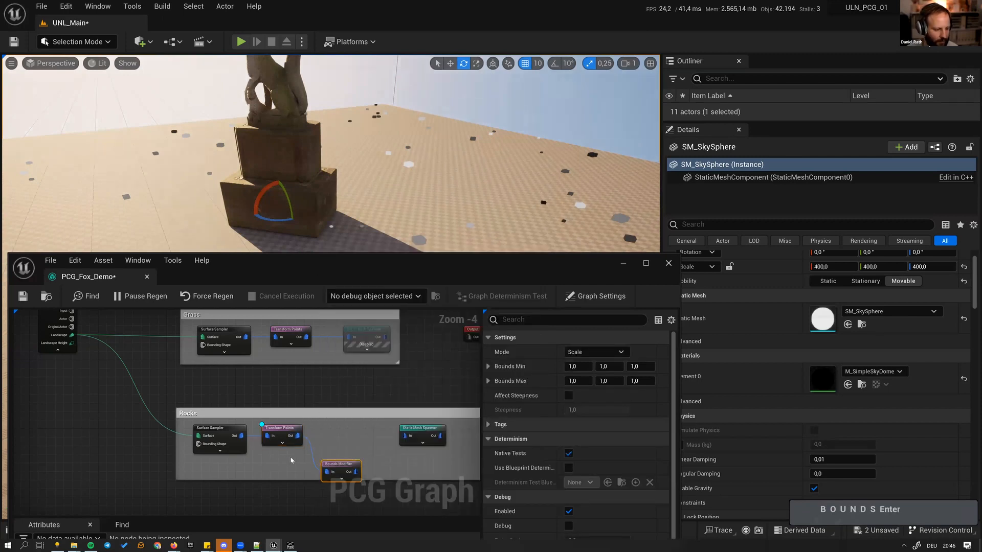
- Switch debugging from Transform Points to the Bounds Modifier and align the new node with the Rocks row
{"action": "key", "text": "d"}
{"action": "key", "text": "d"}
{"action": "left_click_drag", "start_coordinate": [353, 467], "coordinate": [355, 434]}
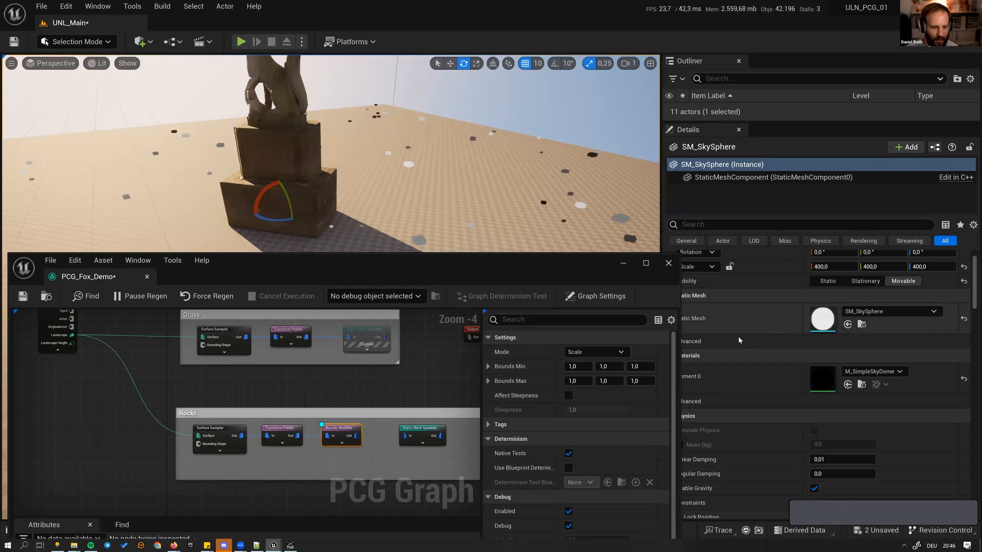
- Set the Bounds Modifier's Bounds Min and Bounds Max to 5,0 on all three axes
{"action": "left_click", "coordinate": [570, 367]}
{"action": "type", "text": "5"}
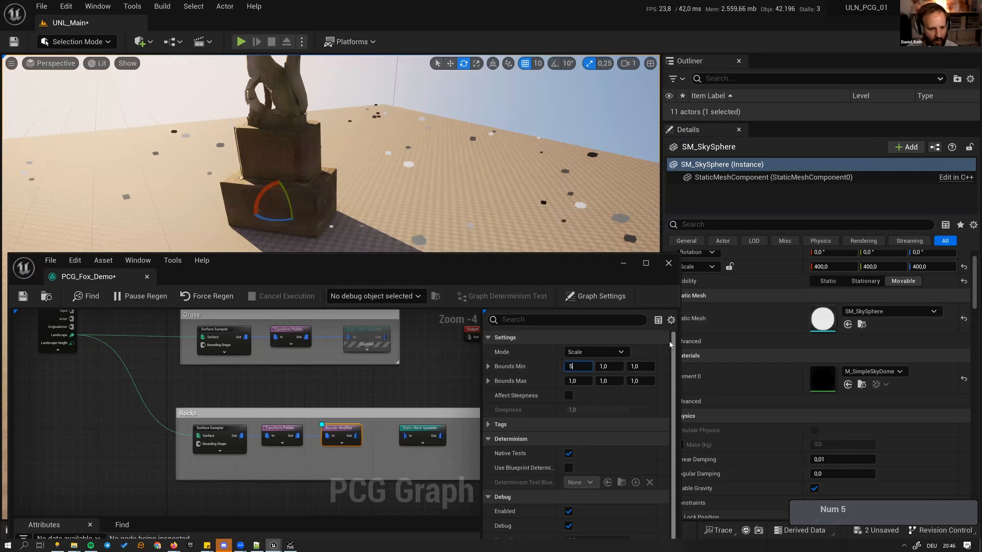
{"action": "key", "text": "Tab"}
{"action": "type", "text": "5"}
{"action": "key", "text": "Tab"}
{"action": "type", "text": "5"}
{"action": "key", "text": "Tab"}
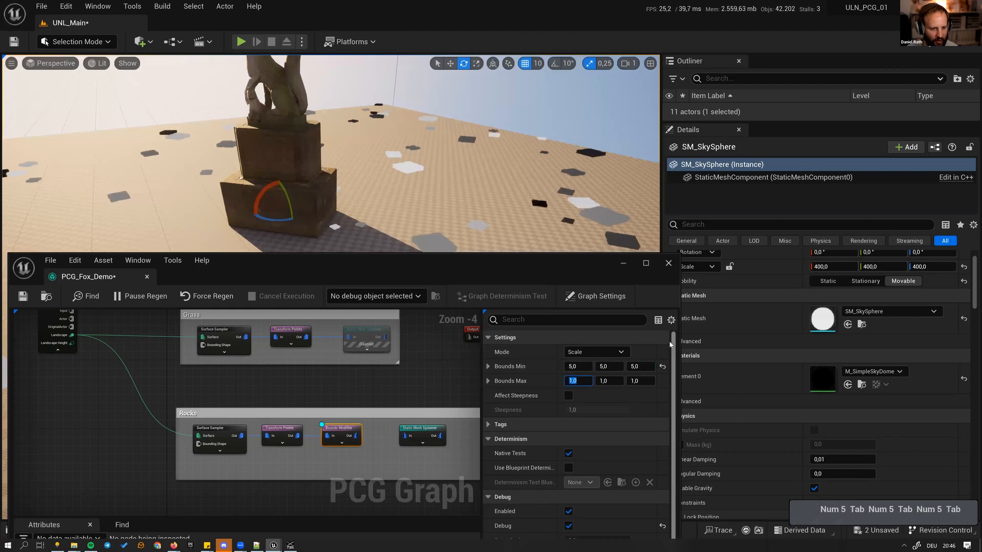
{"action": "type", "text": "5"}
{"action": "key", "text": "Tab"}
{"action": "type", "text": "5"}
{"action": "key", "text": "Tab"}
{"action": "type", "text": "5"}
{"action": "key", "text": "Return"}
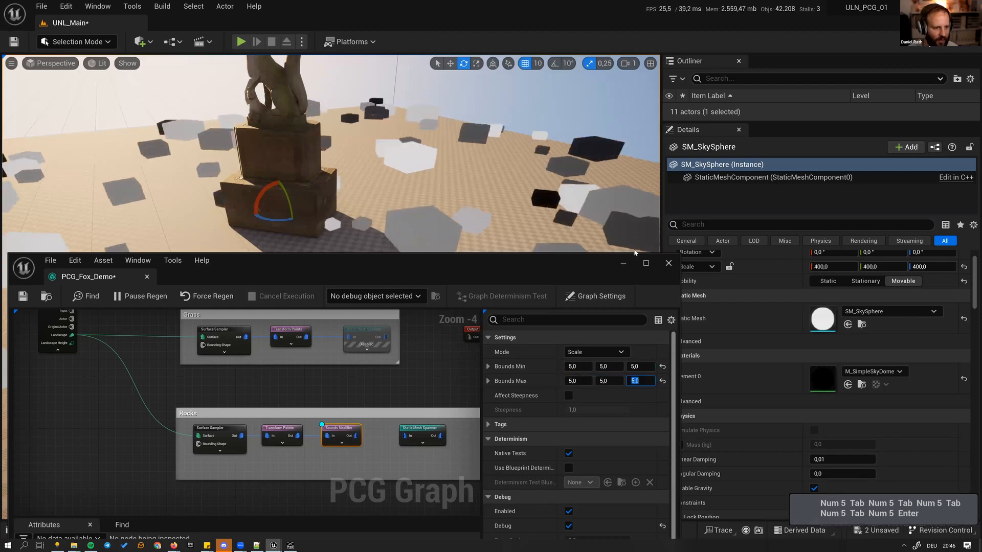
- Connect the Bounds Modifier to the Rocks Static Mesh Spawner, and turn off its debug display after checking the boxes around the rocks
{"action": "left_click", "coordinate": [381, 464]}
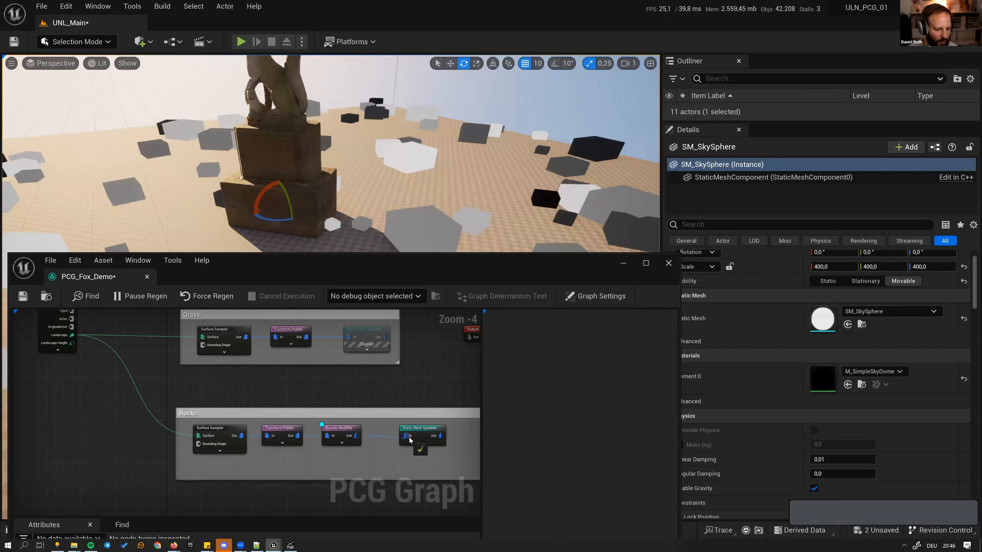
{"action": "left_click", "coordinate": [334, 434]}
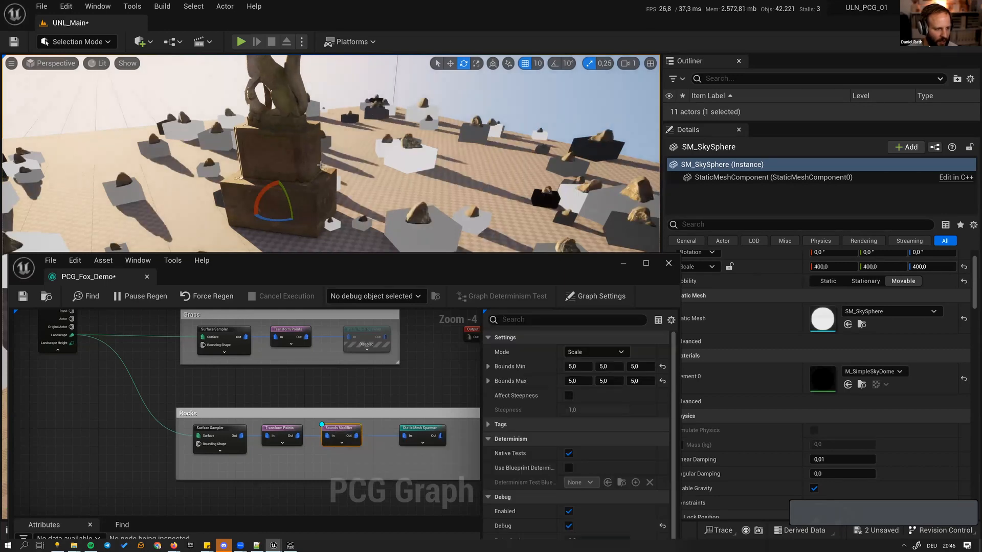
{"action": "right_click_drag", "start_coordinate": [282, 168], "coordinate": [207, 184]}
{"action": "right_click_drag", "start_coordinate": [567, 200], "coordinate": [626, 209]}
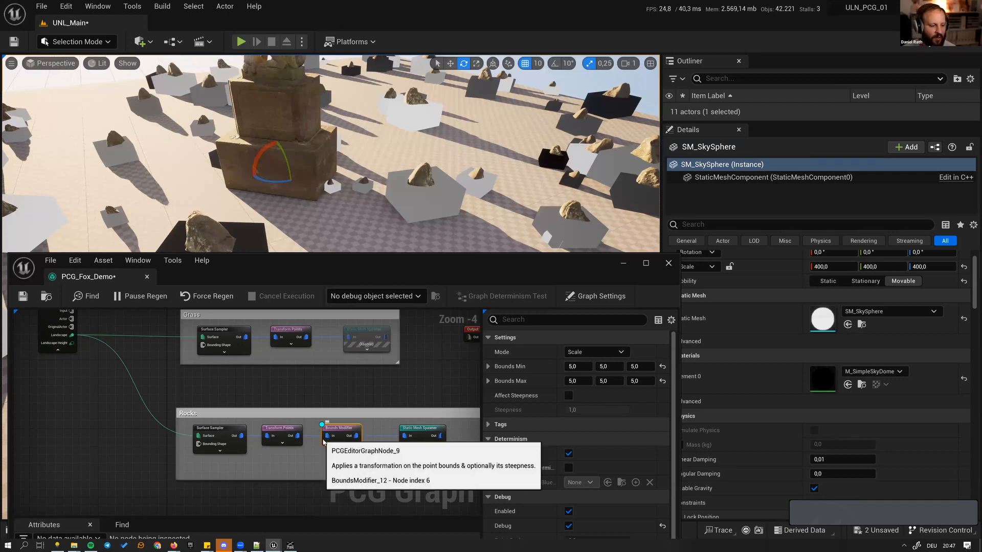
{"action": "key", "text": "d"}
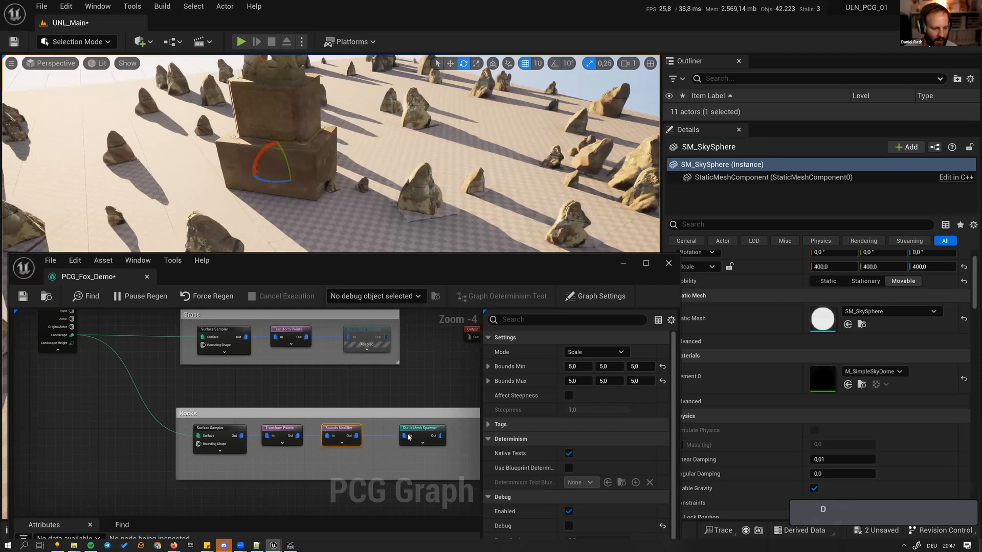
- Insert a Self Pruning node between the Bounds Modifier and the Static Mesh Spawner, and align it in the Rocks row
{"action": "left_click_drag", "start_coordinate": [424, 434], "coordinate": [467, 432]}
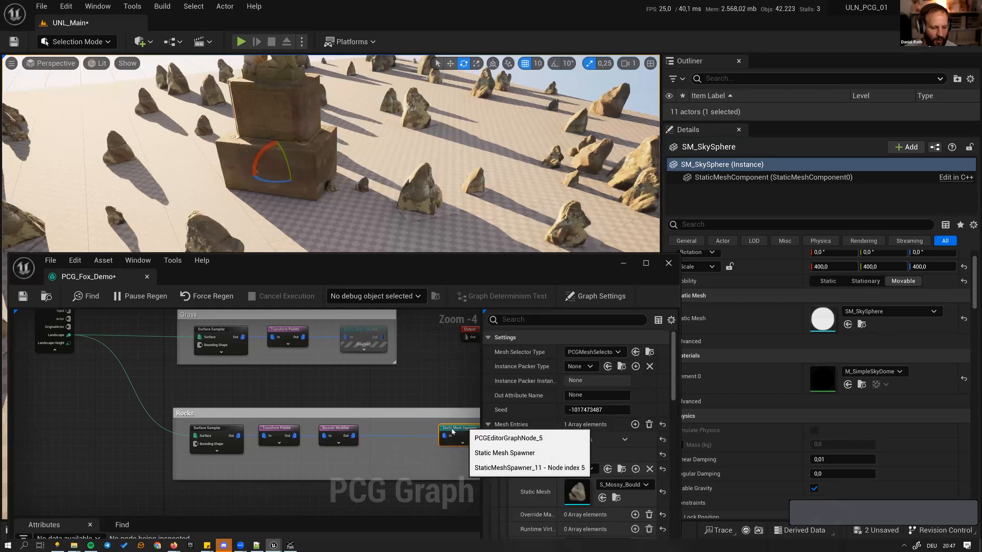
{"action": "right_click_drag", "start_coordinate": [389, 462], "coordinate": [358, 459]}
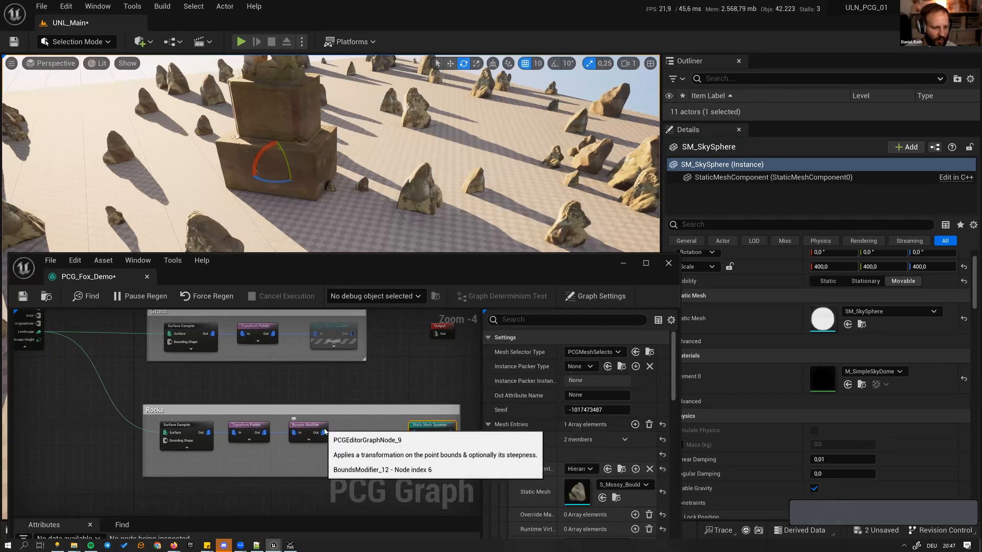
{"action": "left_click_drag", "start_coordinate": [325, 433], "coordinate": [354, 431]}
{"action": "type", "text": "self"}
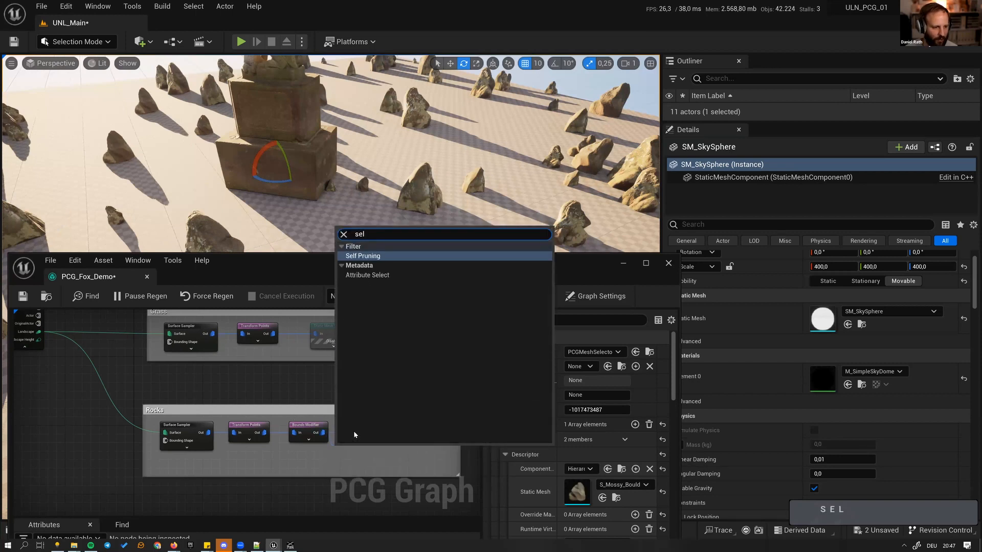
{"action": "key", "text": "Return"}
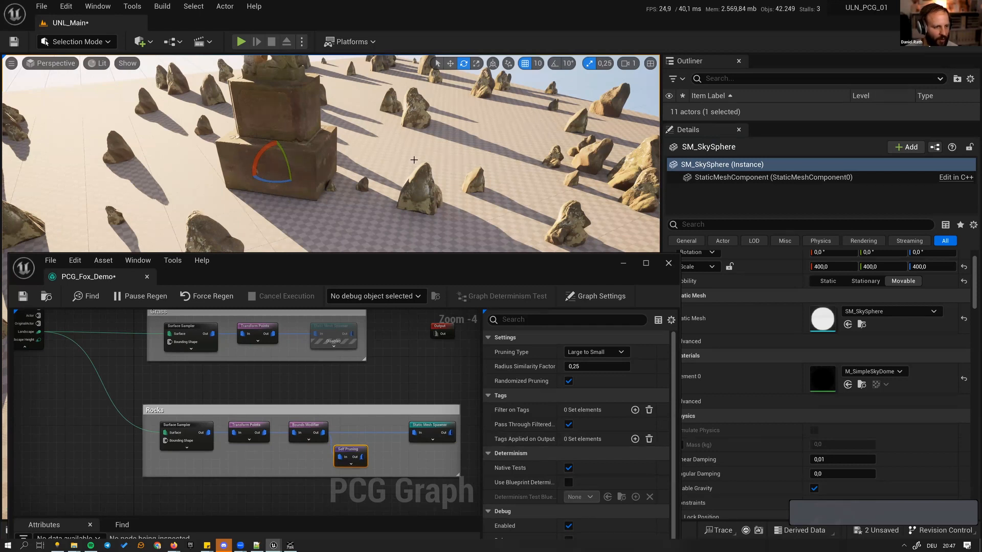
{"action": "left_click", "coordinate": [416, 433], "text": "alt"}
{"action": "left_click_drag", "start_coordinate": [362, 457], "coordinate": [416, 433]}
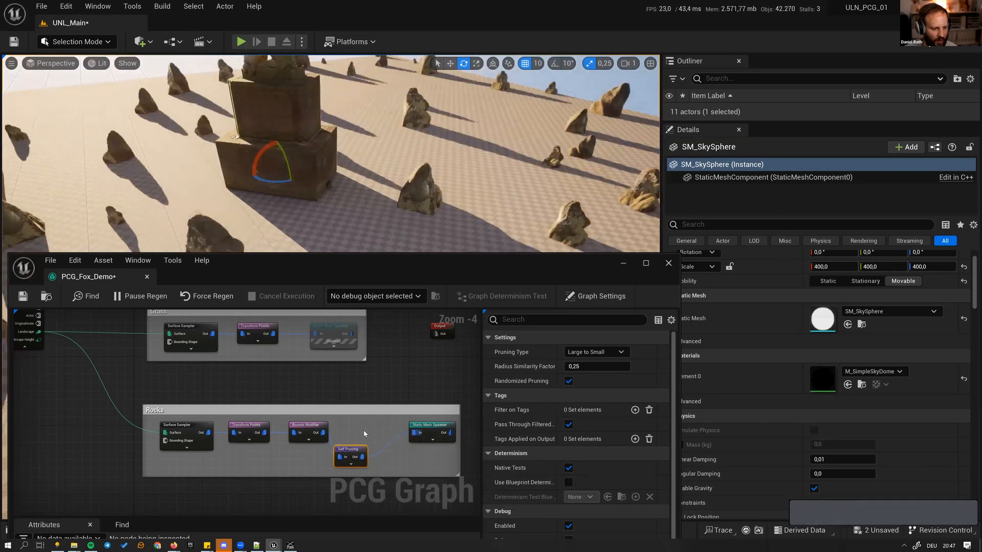
{"action": "left_click_drag", "start_coordinate": [352, 455], "coordinate": [366, 431]}
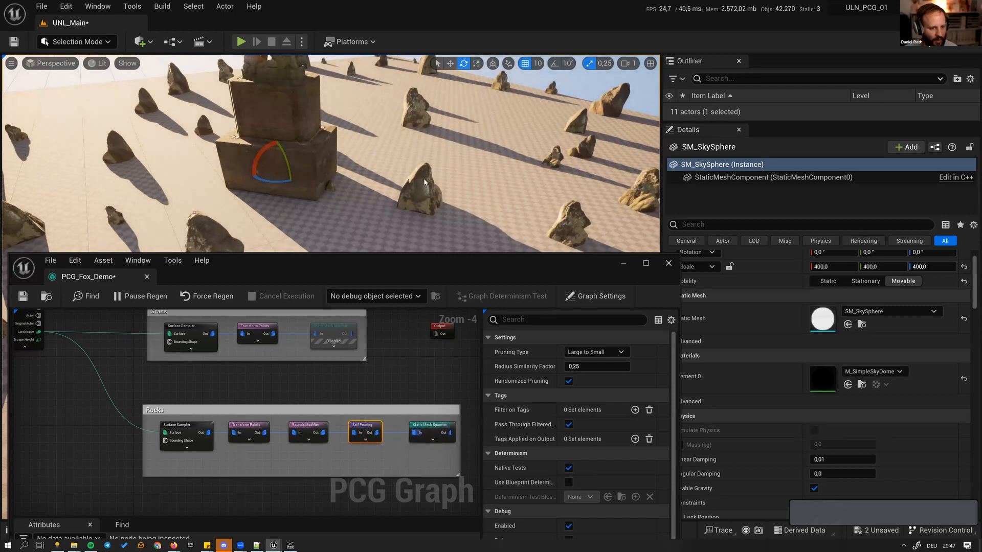
- Toggle the Self Pruning node off and on repeatedly to compare the rock distribution around the statue, leaving the node disabled
{"action": "right_click_drag", "start_coordinate": [426, 182], "coordinate": [438, 182]}
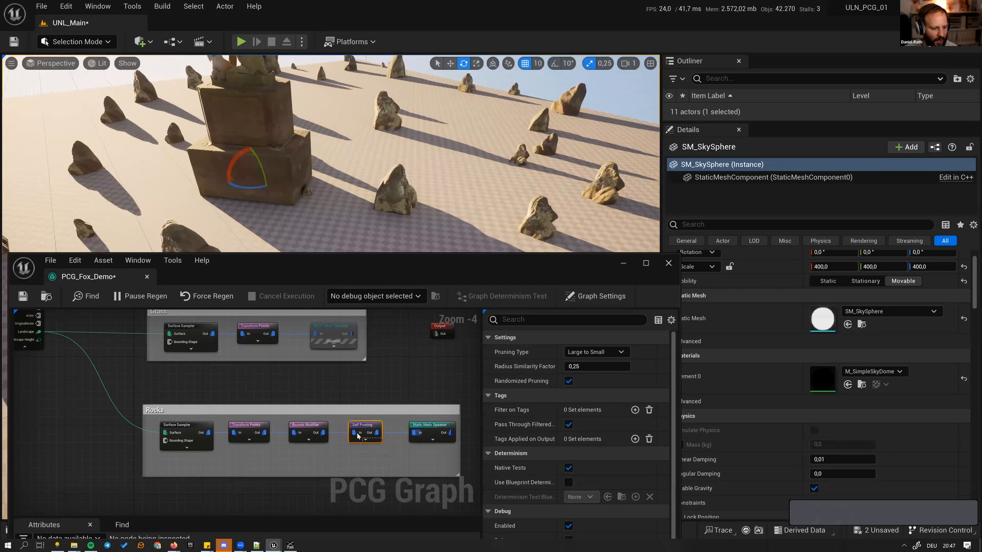
{"action": "key", "text": "e"}
{"action": "key", "text": "e"}
{"action": "key", "text": "e"}
{"action": "key", "text": "e"}
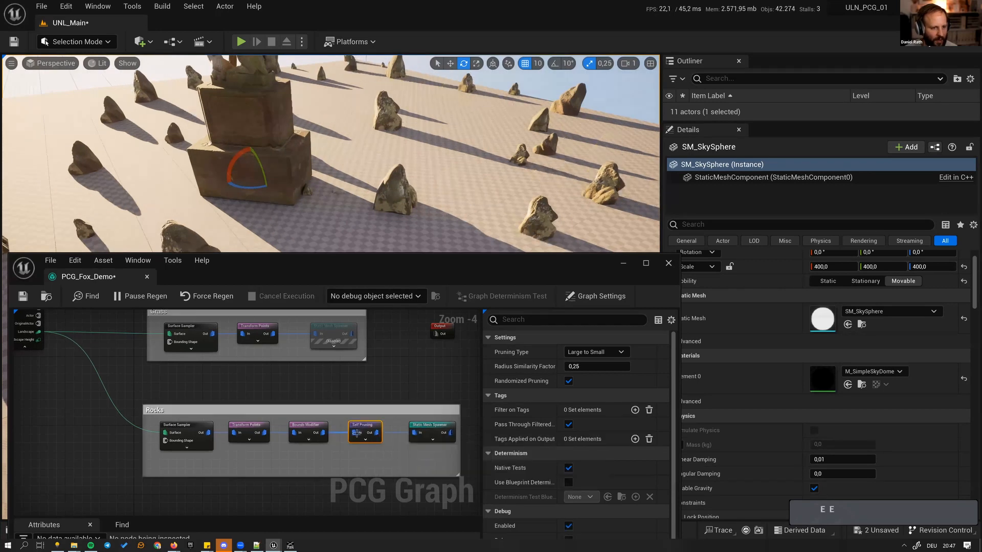
{"action": "key", "text": "e"}
{"action": "key", "text": "e"}
{"action": "key", "text": "e"}
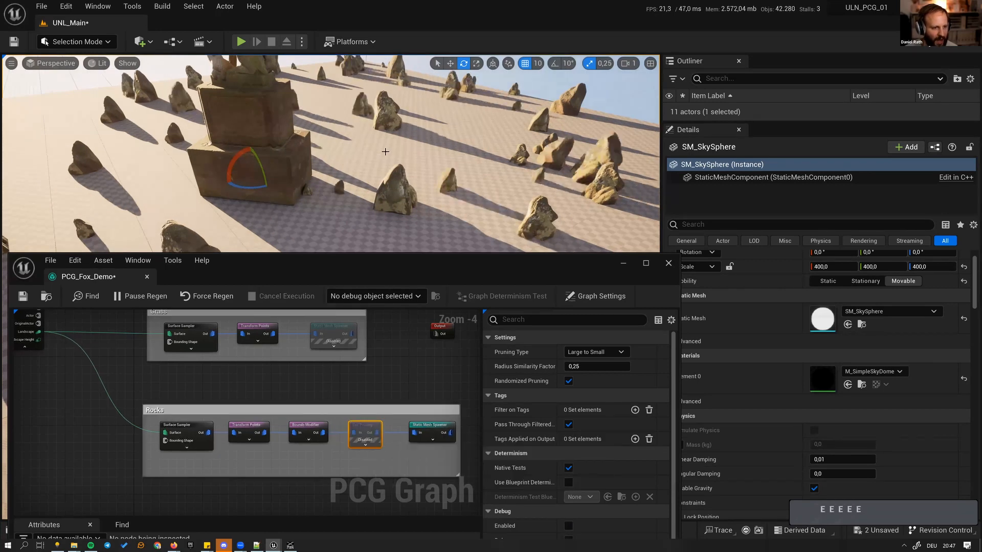
{"action": "key", "text": "e"}
{"action": "key", "text": "e"}
{"action": "key", "text": "e"}
{"action": "key", "text": "e"}
{"action": "key", "text": "e"}
{"action": "key", "text": "e"}
{"action": "right_click_drag", "start_coordinate": [476, 157], "coordinate": [541, 165]}
{"action": "key", "text": "s"}
{"action": "key", "text": "e"}
{"action": "key", "text": "e"}
{"action": "key", "text": "e"}
{"action": "key", "text": "e"}
{"action": "key", "text": "e"}
{"action": "key", "text": "e"}
{"action": "key", "text": "e"}
{"action": "key", "text": "e"}
{"action": "key", "text": "e"}
{"action": "key", "text": "e"}
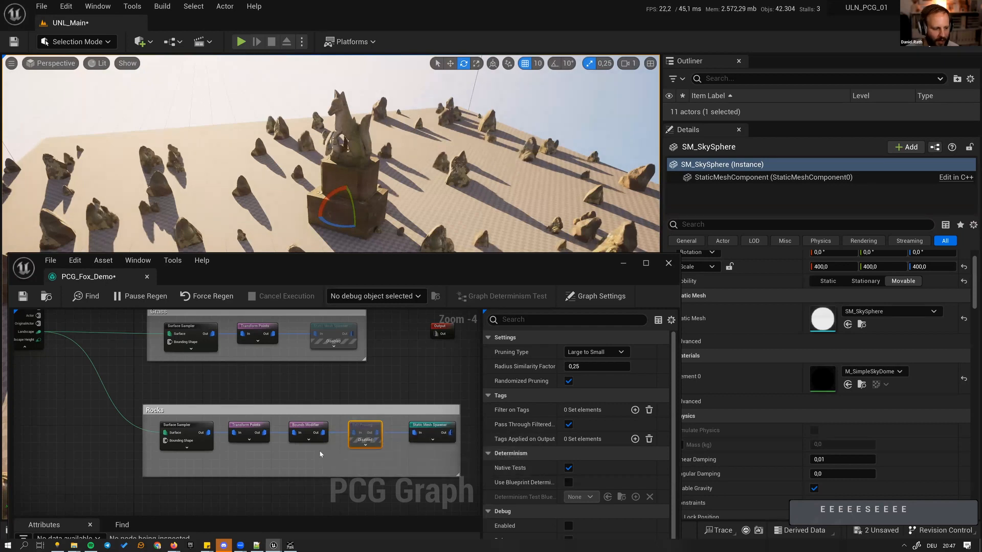
- Set the Bounds Modifier's Bounds Min and Bounds Max to 4,5 on all three axes
{"action": "left_click", "coordinate": [312, 435]}
{"action": "key", "text": "Tab"}
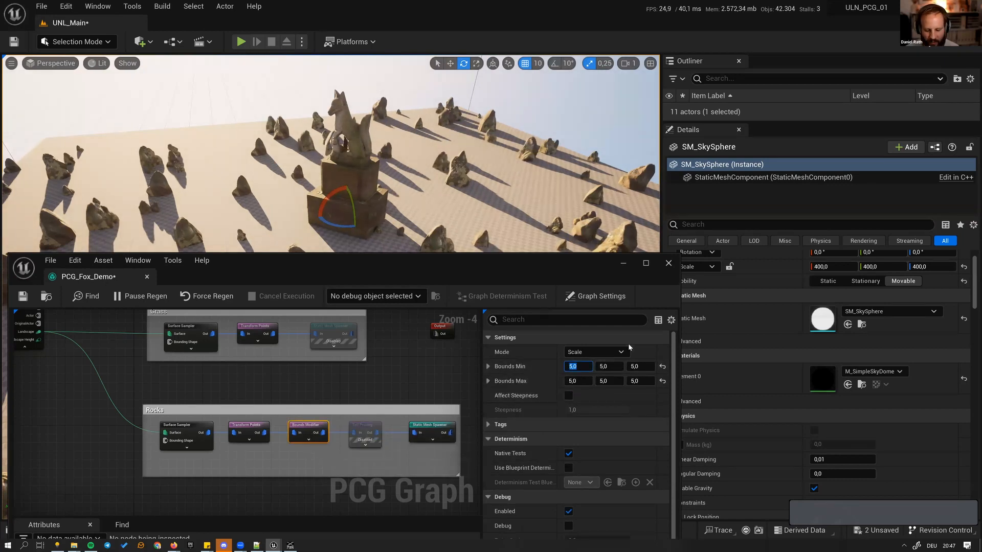
{"action": "type", "text": "4,5"}
{"action": "key", "text": "Tab"}
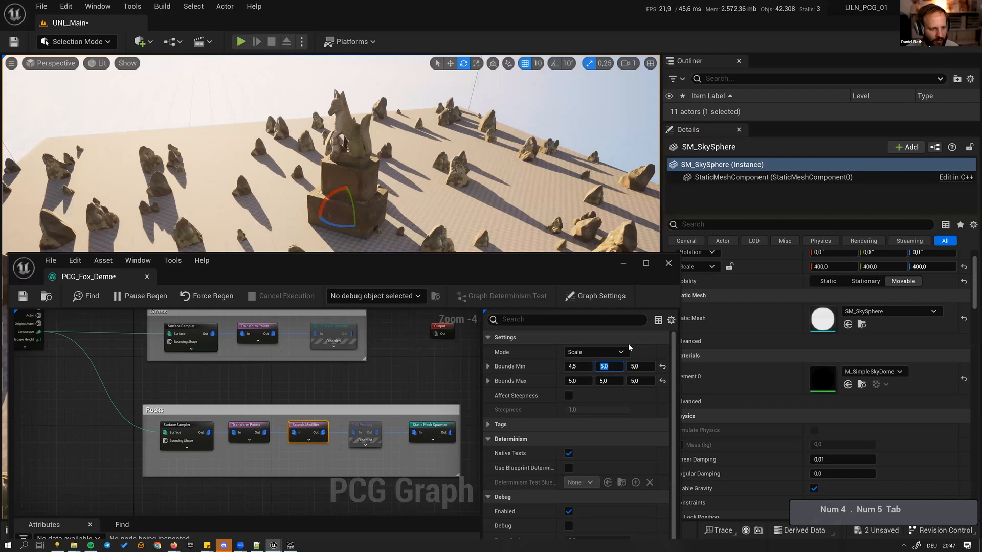
{"action": "type", "text": ",4"}
{"action": "key", "text": "BackSpace"}
{"action": "key", "text": "BackSpace"}
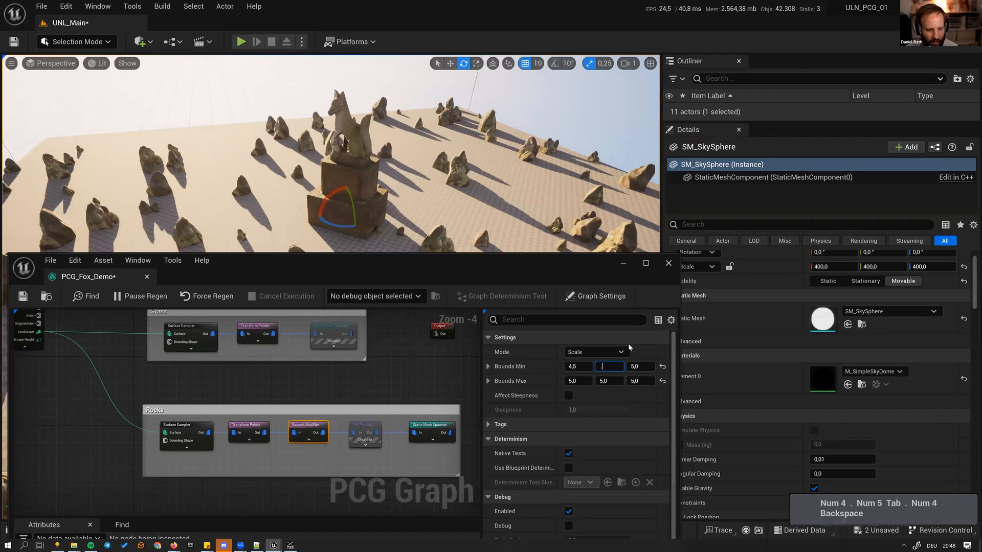
{"action": "left_click", "coordinate": [572, 366]}
{"action": "key", "text": "ctrl+c"}
{"action": "left_click", "coordinate": [608, 366]}
{"action": "key", "text": "ctrl+v"}
{"action": "left_click", "coordinate": [640, 366]}
{"action": "key", "text": "ctrl+v"}
{"action": "left_click", "coordinate": [576, 381]}
{"action": "key", "text": "ctrl+v"}
{"action": "left_click", "coordinate": [609, 381]}
{"action": "key", "text": "ctrl+v"}
{"action": "left_click", "coordinate": [640, 381]}
{"action": "key", "text": "ctrl+v"}
{"action": "key", "text": "Return"}
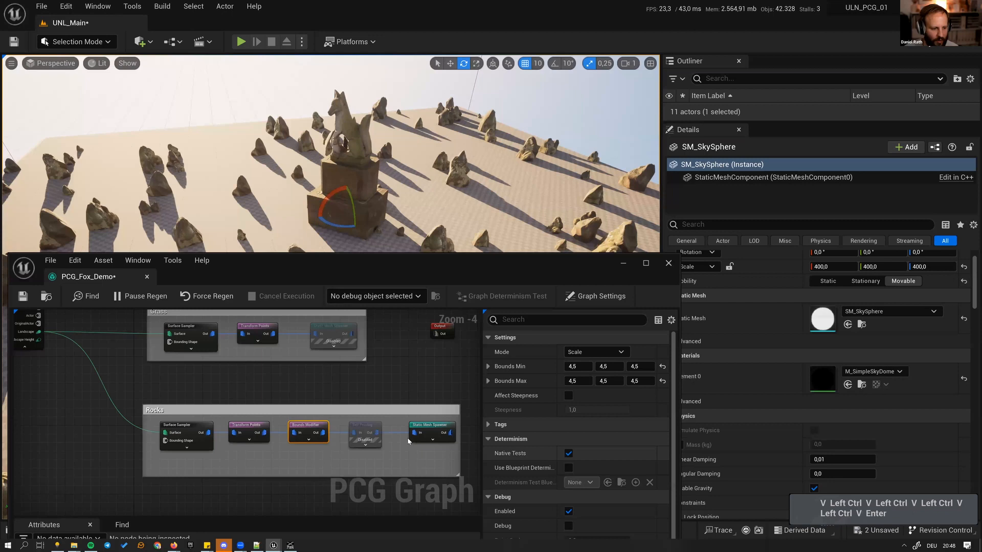
- Enable the Self Pruning node, and toggle the Bounds Modifier off and on to compare its effect on the rocks
{"action": "left_click", "coordinate": [367, 436]}
{"action": "key", "text": "e"}
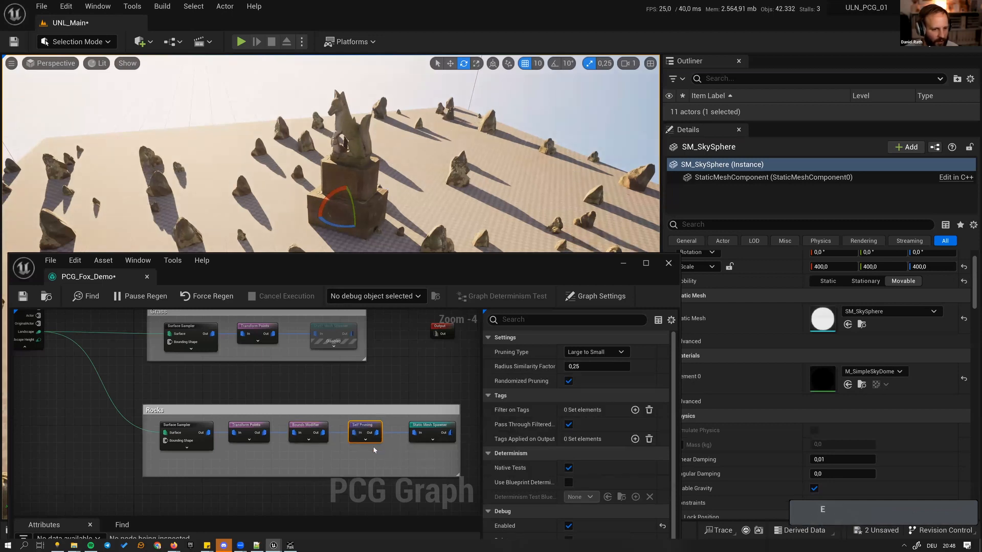
{"action": "left_click", "coordinate": [298, 433]}
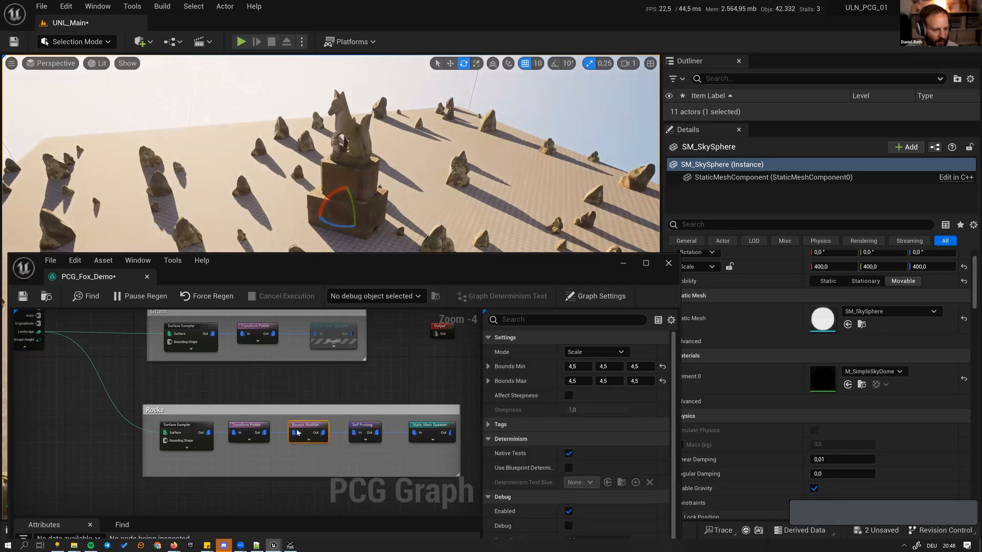
{"action": "key", "text": "e"}
{"action": "key", "text": "e"}
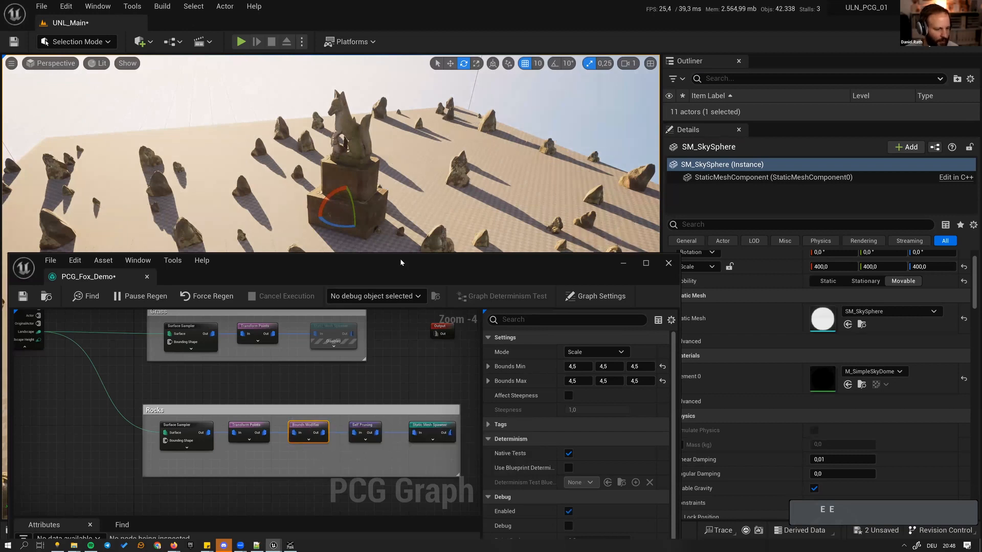
- Shift the PCG graph window slightly up and to the right, and clear the node selection
{"action": "left_click_drag", "start_coordinate": [400, 259], "coordinate": [437, 249]}
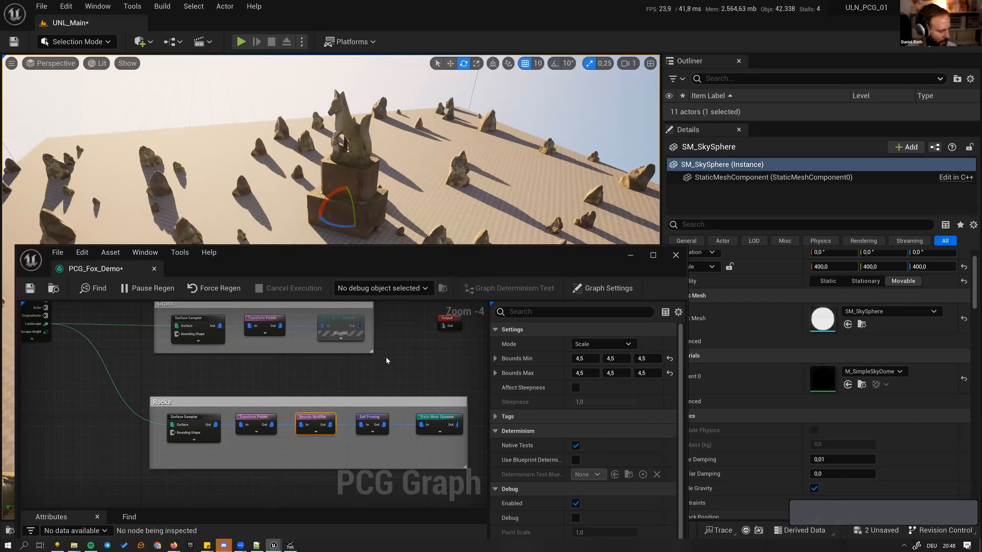
{"action": "right_click_drag", "start_coordinate": [256, 383], "coordinate": [282, 374]}
{"action": "left_click", "coordinate": [282, 374]}
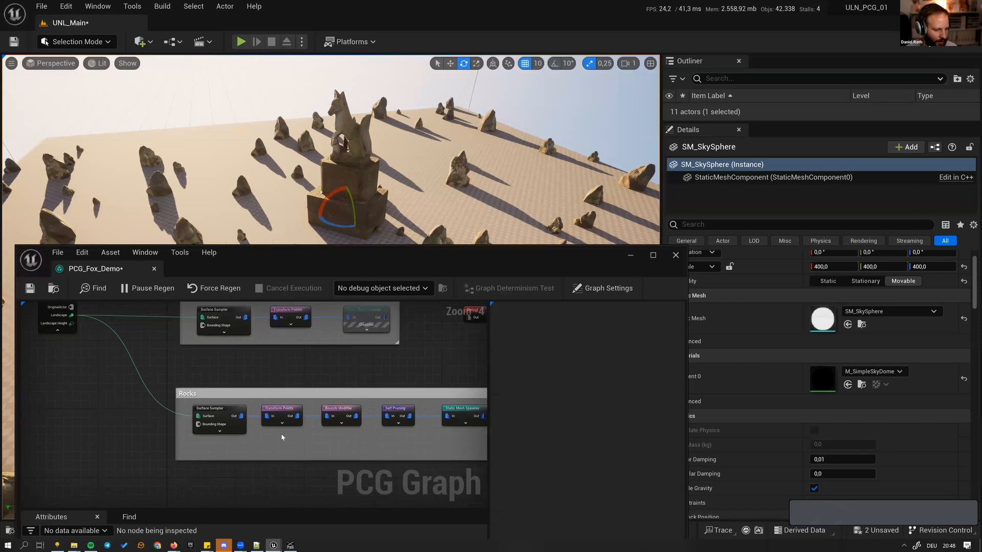
- Set Rotation Max to 360 on the X and Y axes of the Rocks group's Transform Points node
{"action": "left_click", "coordinate": [266, 422]}
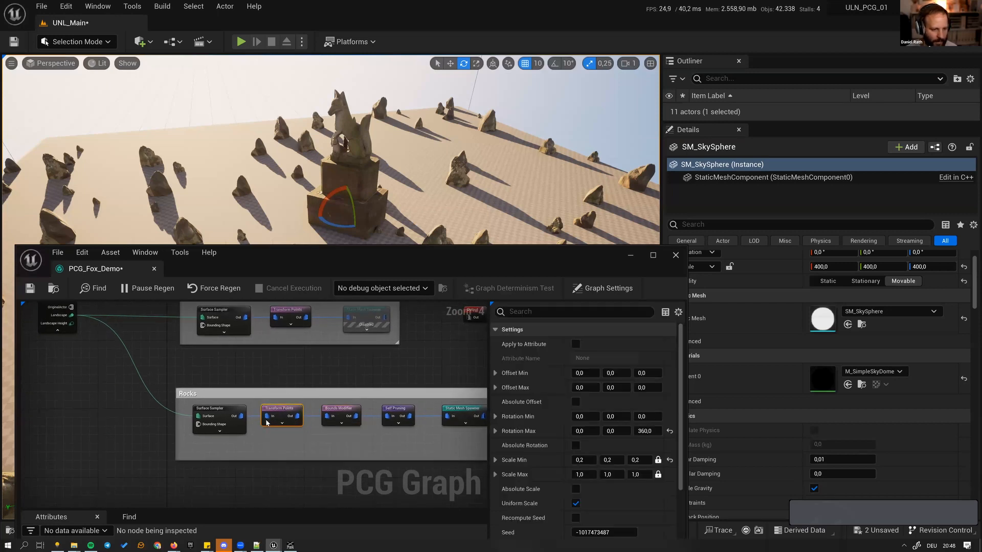
{"action": "left_click", "coordinate": [214, 366]}
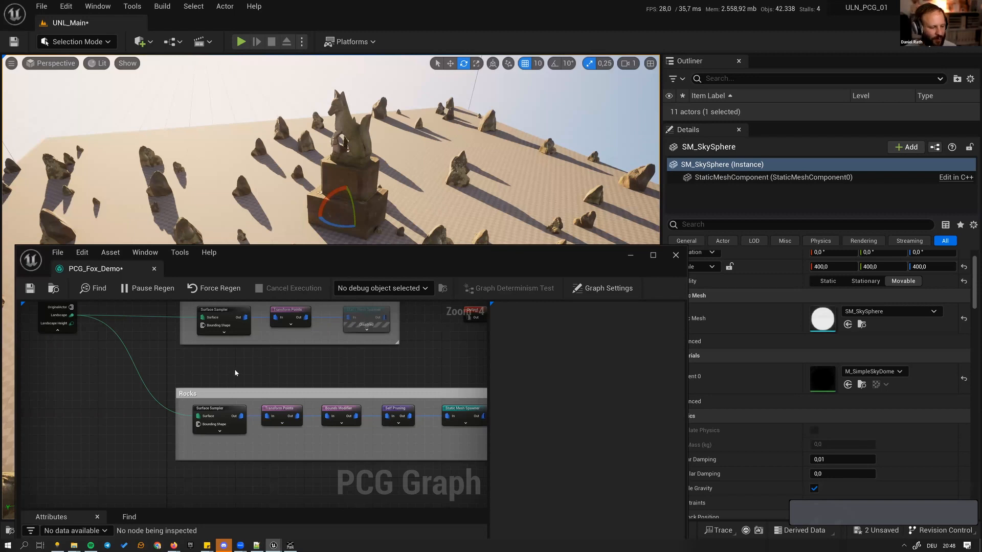
{"action": "left_click_drag", "start_coordinate": [279, 441], "coordinate": [295, 415]}
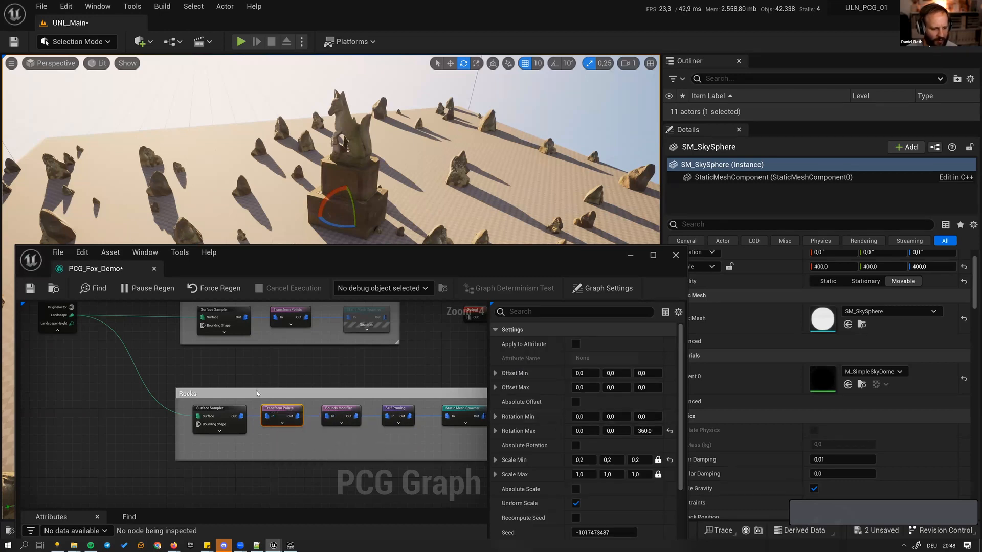
{"action": "left_click", "coordinate": [580, 416]}
{"action": "left_click", "coordinate": [586, 432]}
{"action": "type", "text": "360"}
{"action": "key", "text": "Tab"}
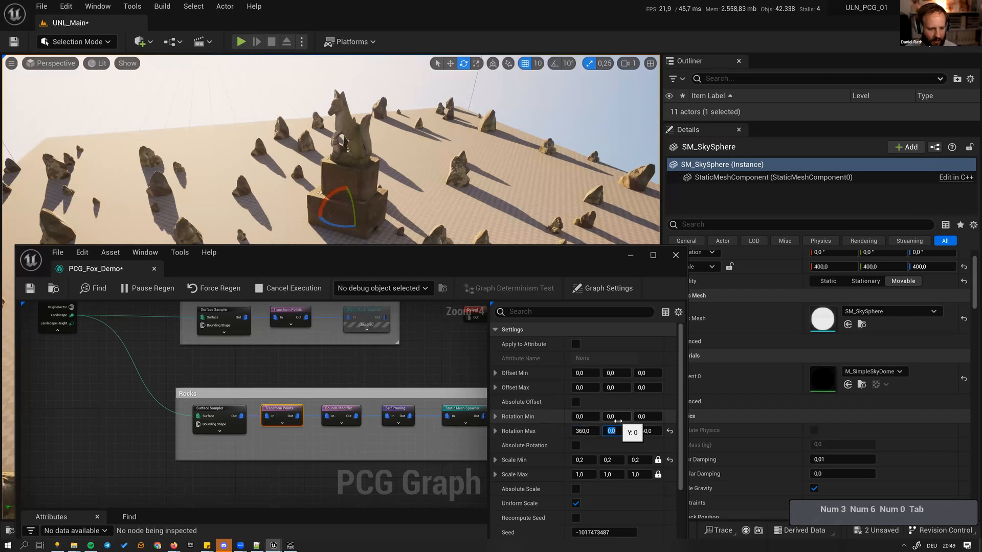
{"action": "type", "text": "360"}
{"action": "key", "text": "Return"}
- Inspect the orientation of the scattered rocks around the statue from several viewpoints
{"action": "mouse_move", "coordinate": [441, 175]}
{"action": "right_mouse_down"}
{"action": "mouse_move", "coordinate": [458, 179]}
{"action": "mouse_move", "coordinate": [450, 189]}
{"action": "right_mouse_up"}
{"action": "right_click_drag", "start_coordinate": [332, 420], "coordinate": [291, 417]}
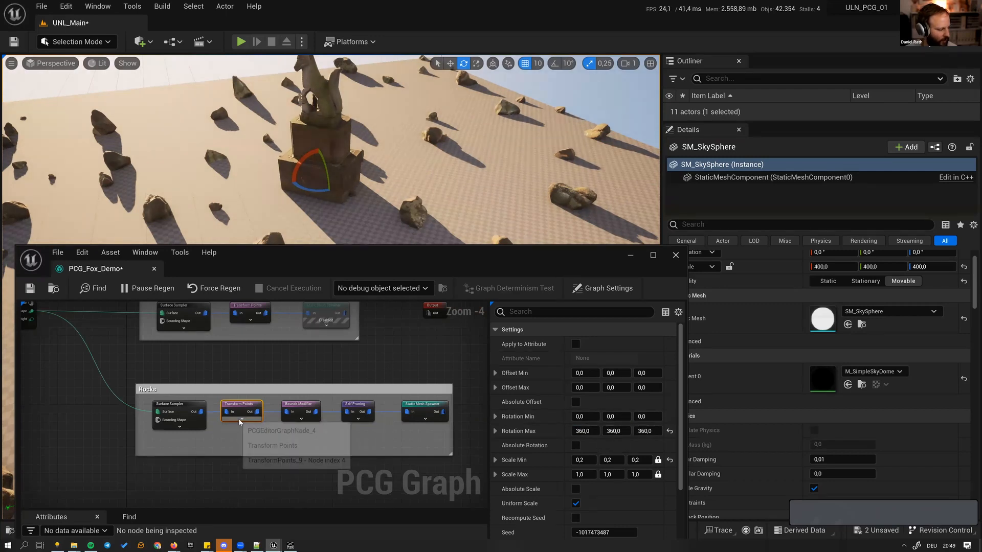
{"action": "mouse_move", "coordinate": [439, 182]}
{"action": "right_mouse_down"}
{"action": "mouse_move", "coordinate": [369, 174]}
{"action": "mouse_move", "coordinate": [439, 173]}
{"action": "mouse_move", "coordinate": [439, 192]}
{"action": "mouse_move", "coordinate": [428, 176]}
{"action": "right_mouse_up"}
{"action": "key", "text": "a"}
{"action": "key", "text": "q"}
{"action": "key", "text": "e"}
{"action": "key", "text": "a"}
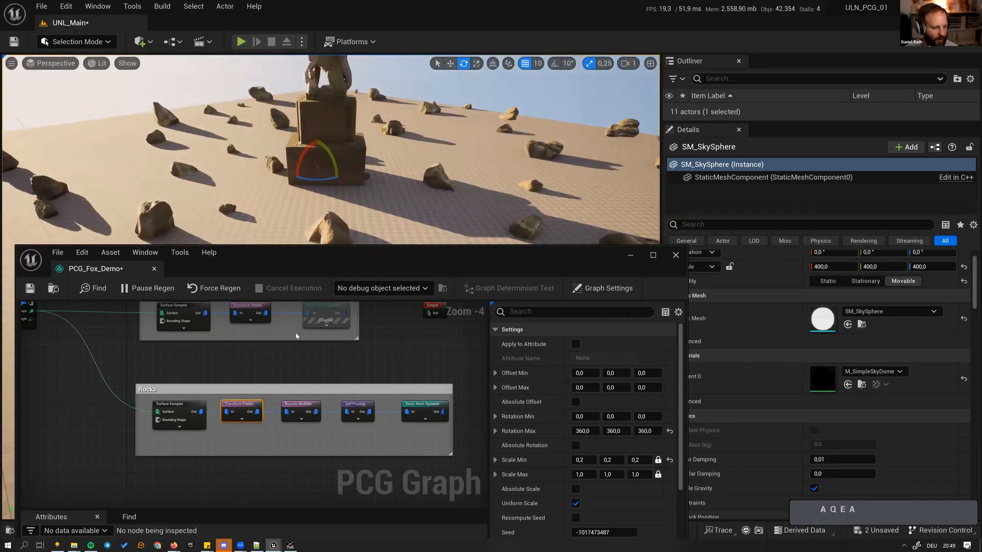
{"action": "right_click_drag", "start_coordinate": [296, 336], "coordinate": [315, 349]}
{"action": "right_click_drag", "start_coordinate": [505, 204], "coordinate": [502, 205]}
{"action": "key", "text": "d"}
{"action": "key", "text": "a"}
{"action": "key", "text": "a"}
- Select the fox statue with the move tool active and examine the rocks close to its base
{"action": "left_click", "coordinate": [324, 180]}
{"action": "key", "text": "w"}
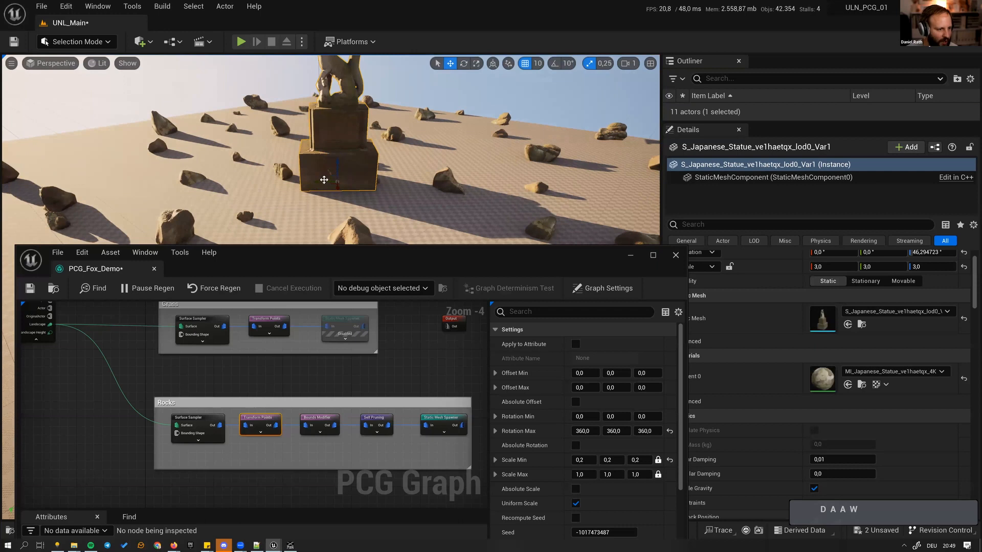
{"action": "left_click_drag", "start_coordinate": [323, 182], "coordinate": [296, 180]}
{"action": "mouse_move", "coordinate": [296, 180]}
{"action": "right_mouse_down"}
{"action": "mouse_move", "coordinate": [319, 176]}
{"action": "mouse_move", "coordinate": [299, 173]}
{"action": "right_mouse_up"}
{"action": "key", "text": "a"}
{"action": "key", "text": "w"}
{"action": "key", "text": "e"}
{"action": "key", "text": "w"}
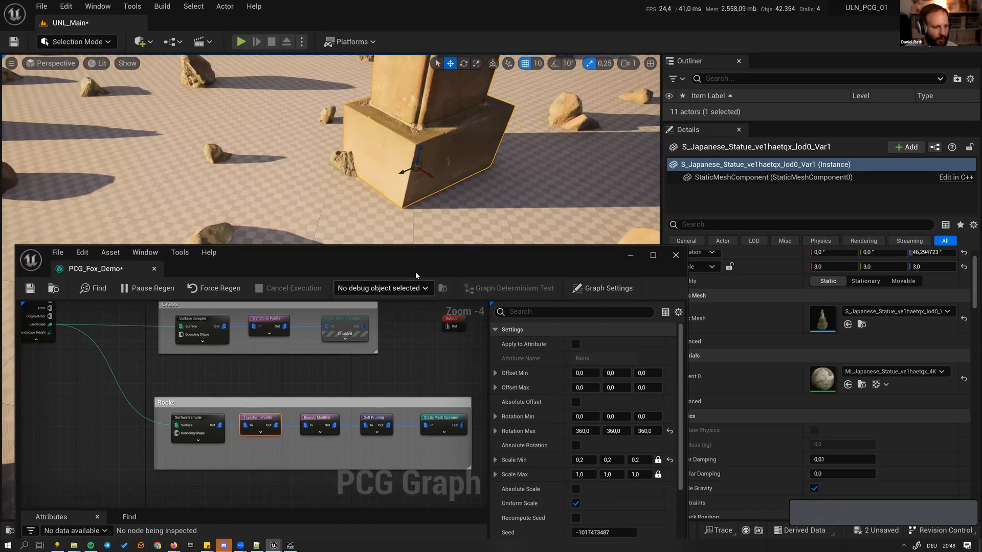
- Add a Get Actor Data node in the empty graph area before the Rocks group
{"action": "left_click_drag", "start_coordinate": [438, 250], "coordinate": [501, 173]}
{"action": "right_click_drag", "start_coordinate": [343, 300], "coordinate": [427, 304]}
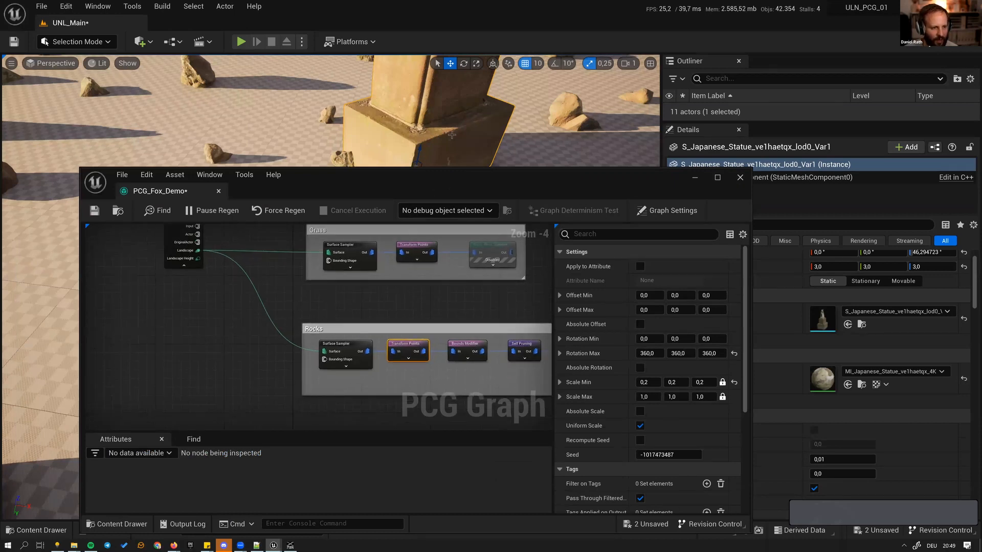
{"action": "left_click", "coordinate": [237, 369]}
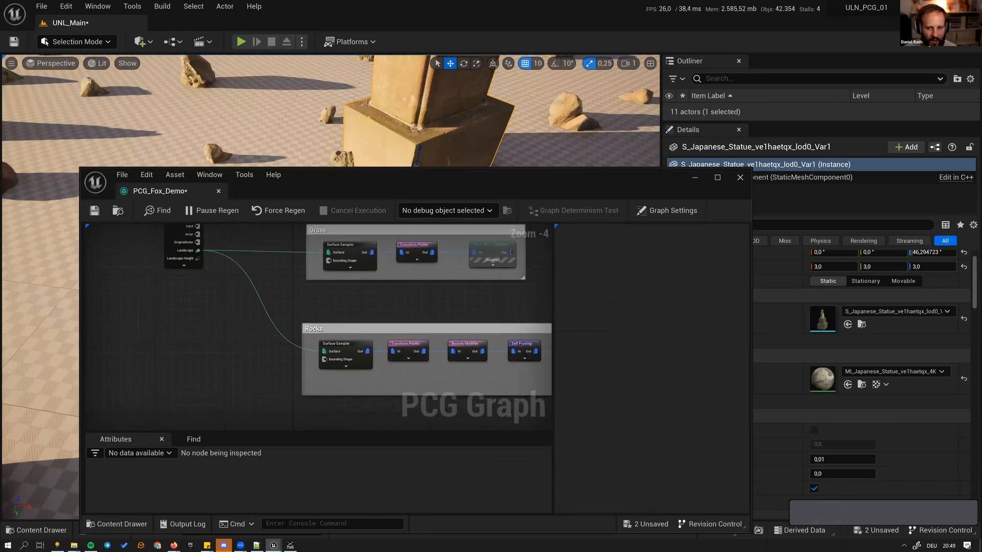
{"action": "key", "text": "Tab"}
{"action": "type", "text": "get ac"}
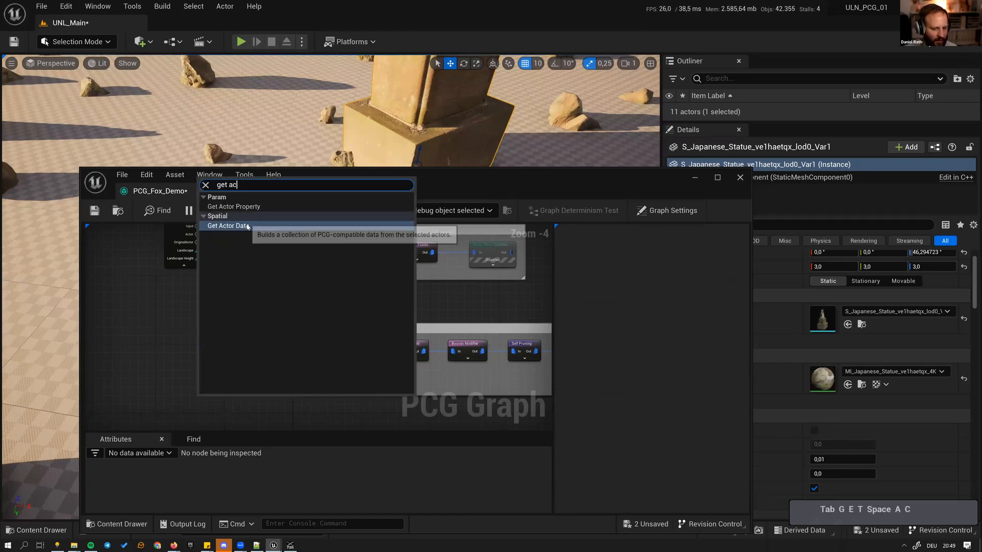
{"action": "left_click", "coordinate": [266, 226]}
{"action": "left_click_drag", "start_coordinate": [213, 409], "coordinate": [187, 357]}
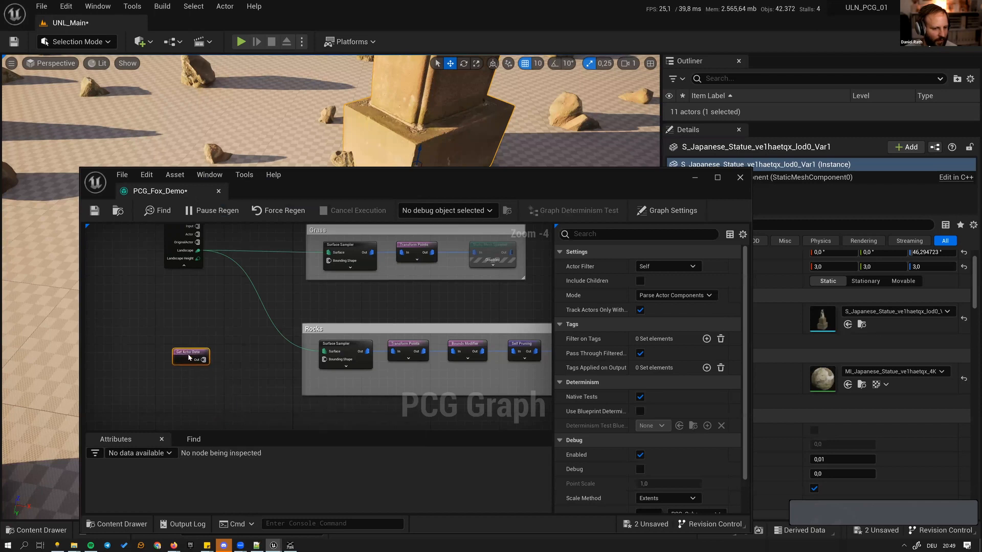
{"action": "left_click", "coordinate": [698, 266]}
{"action": "left_click", "coordinate": [699, 265]}
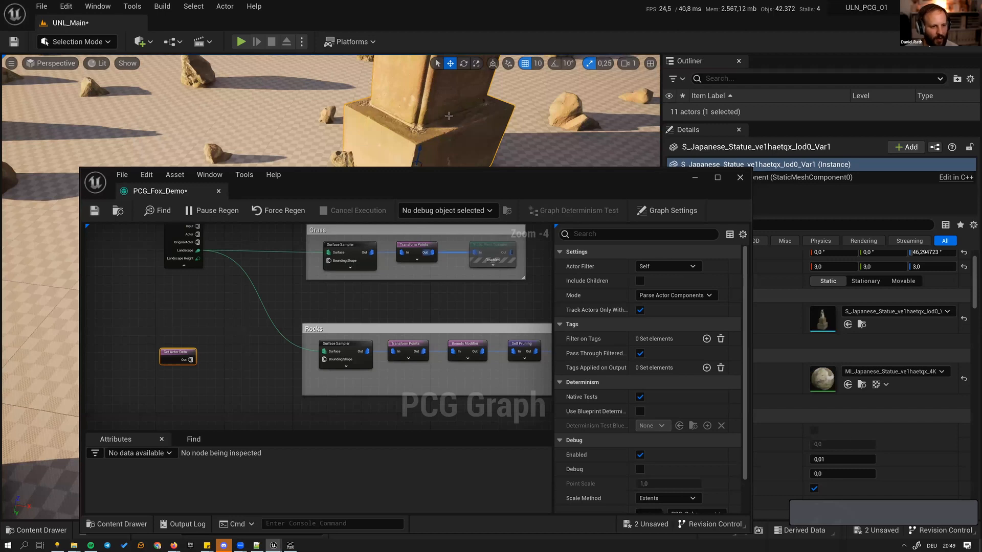
- Filter the selected statue's details by "tag" to check its actor tags
{"action": "left_click_drag", "start_coordinate": [545, 181], "coordinate": [424, 171]}
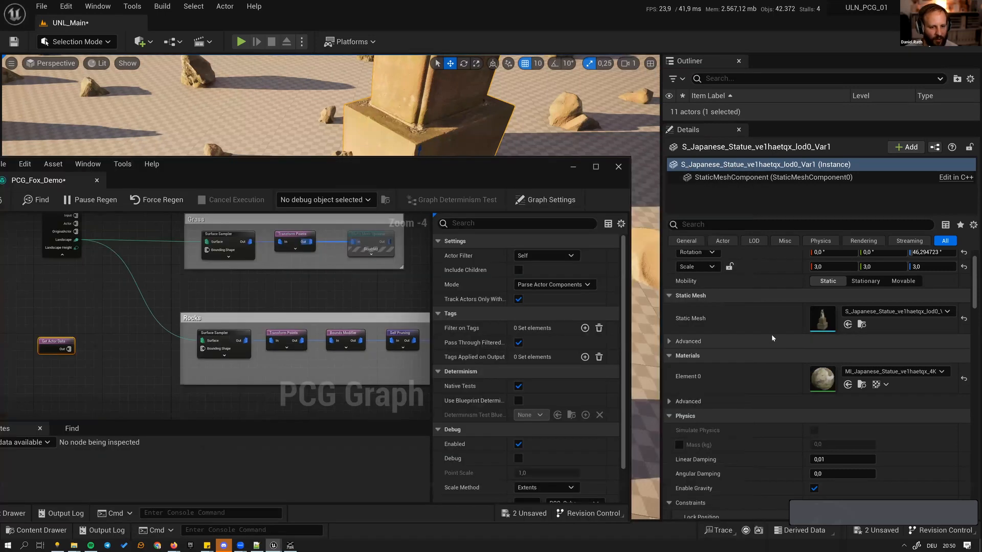
{"action": "left_click", "coordinate": [725, 225]}
{"action": "type", "text": "tag"}
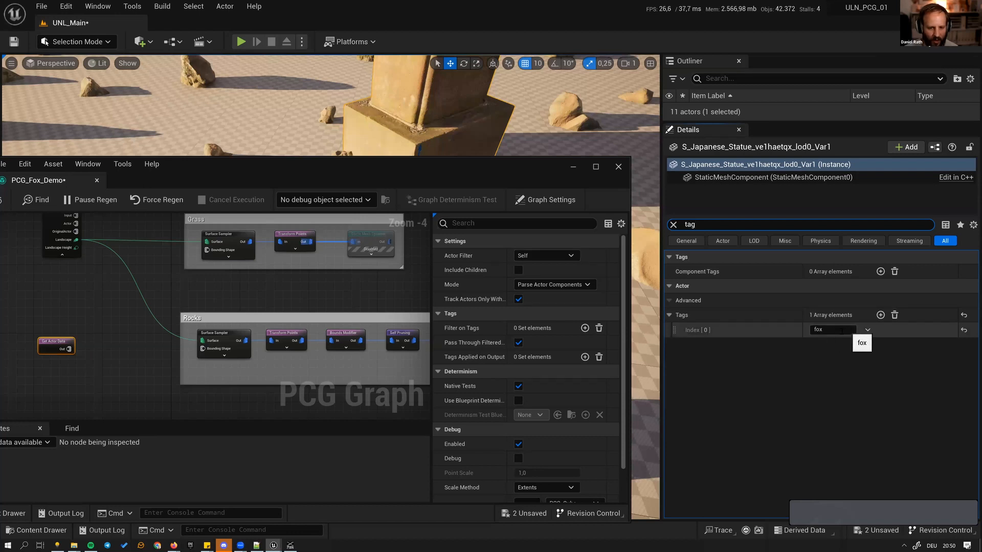
{"action": "left_click_drag", "start_coordinate": [440, 171], "coordinate": [495, 216]}
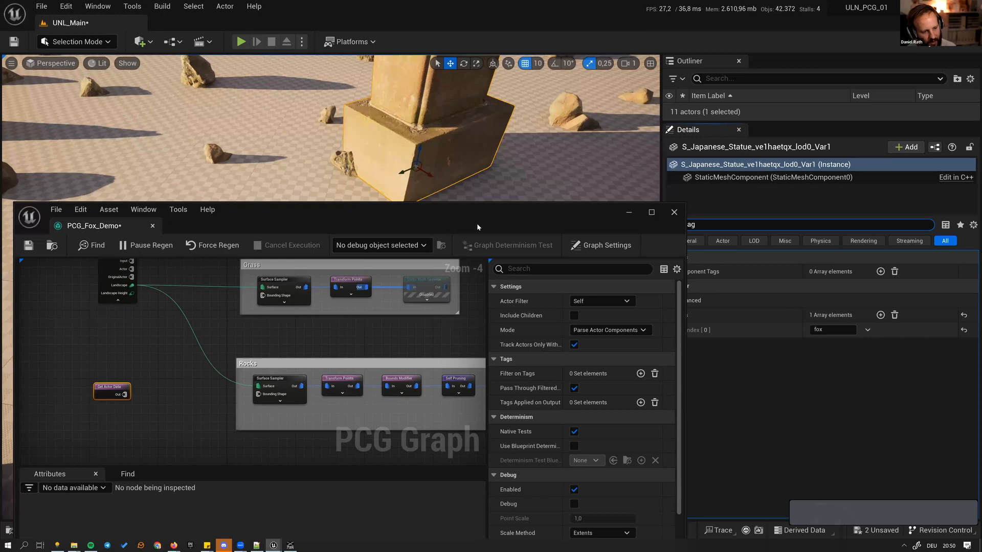
- Set the Get Actor Data node to All World Actors with the selection tag fox, and enable Select Multiple
{"action": "left_click_drag", "start_coordinate": [166, 367], "coordinate": [85, 407]}
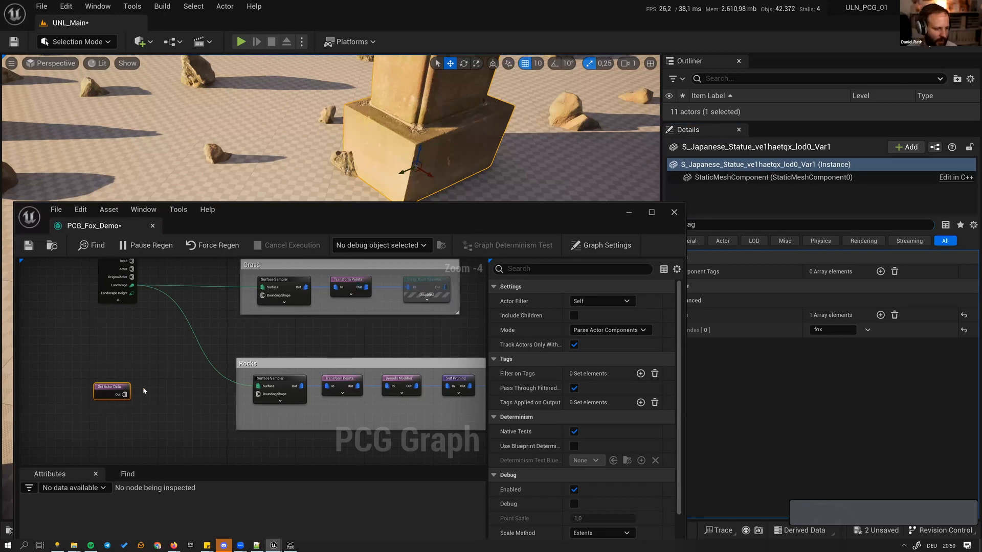
{"action": "left_click", "coordinate": [619, 302]}
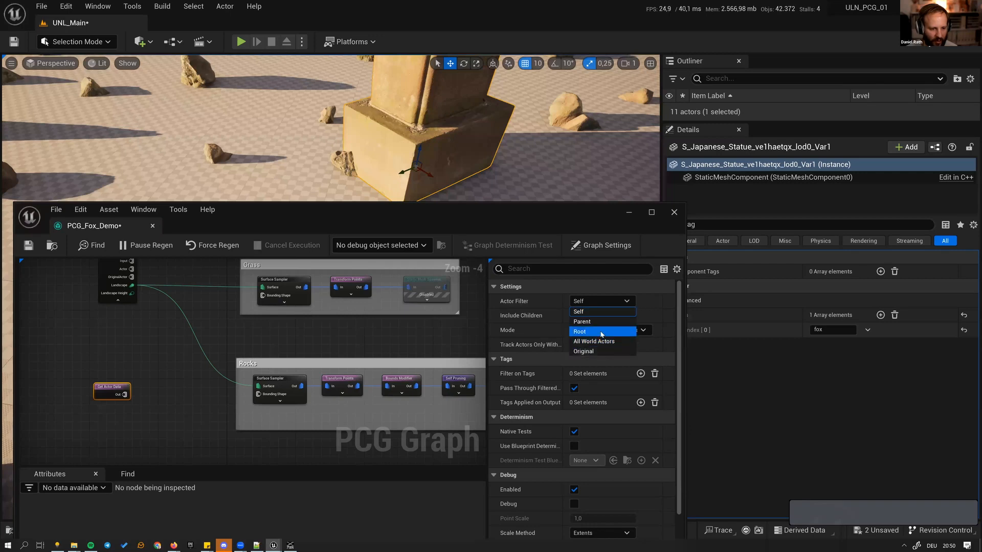
{"action": "left_click", "coordinate": [594, 341]}
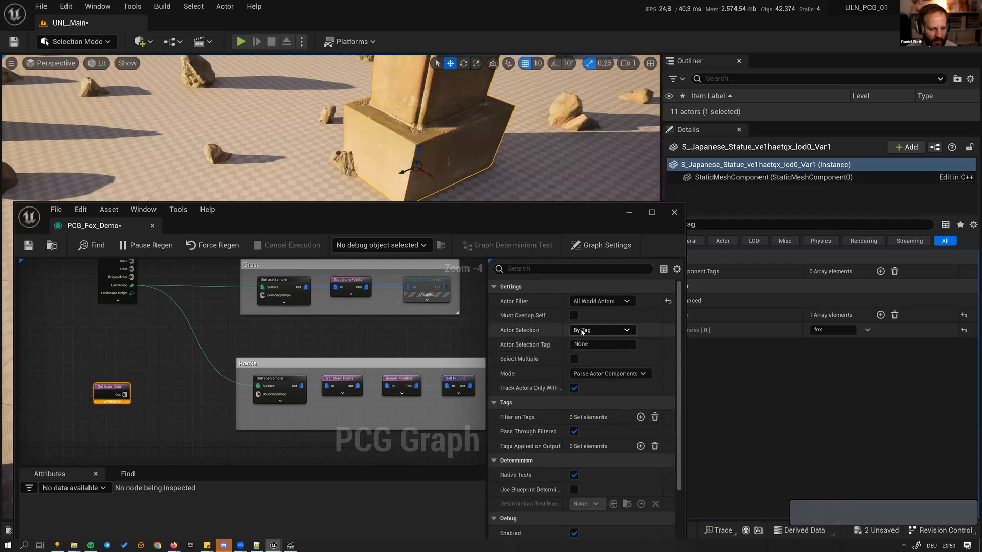
{"action": "left_click", "coordinate": [588, 348]}
{"action": "type", "text": "fox"}
{"action": "key", "text": "Return"}
{"action": "left_click_drag", "start_coordinate": [139, 361], "coordinate": [78, 405]}
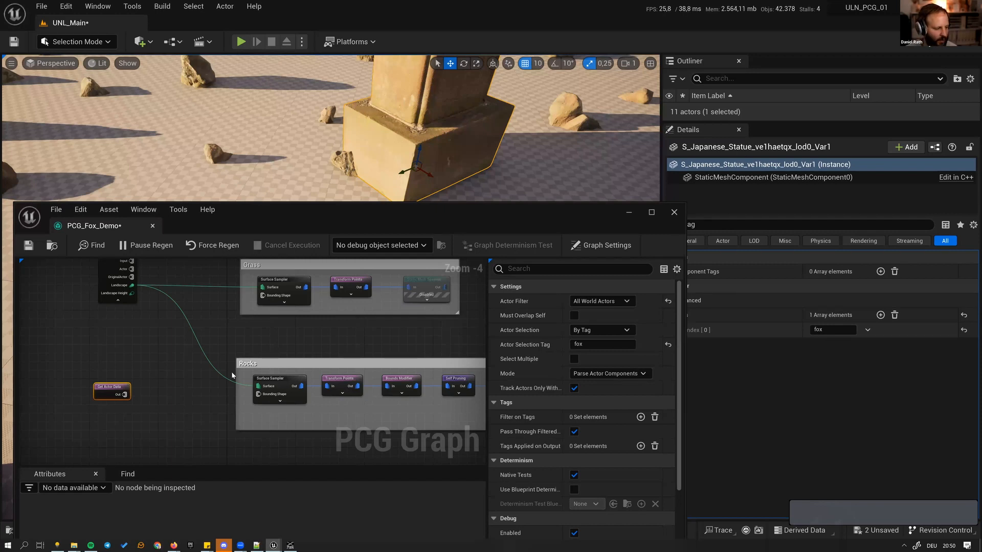
{"action": "key", "text": "d"}
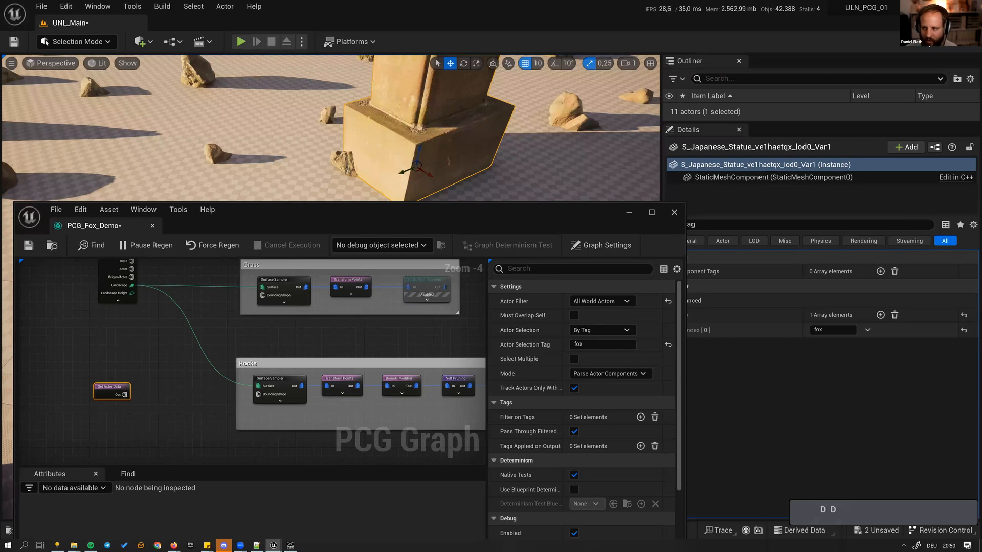
{"action": "left_click", "coordinate": [575, 360]}
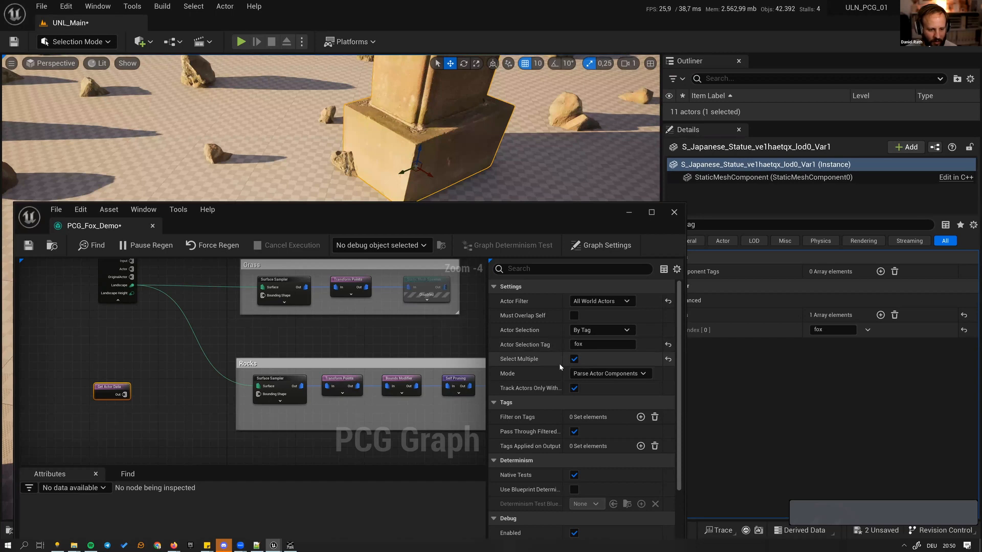
- Set the Get Actor Data node's mode to Get Single Point and turn on its debug display to inspect the statue's bounds
{"action": "left_click", "coordinate": [602, 374]}
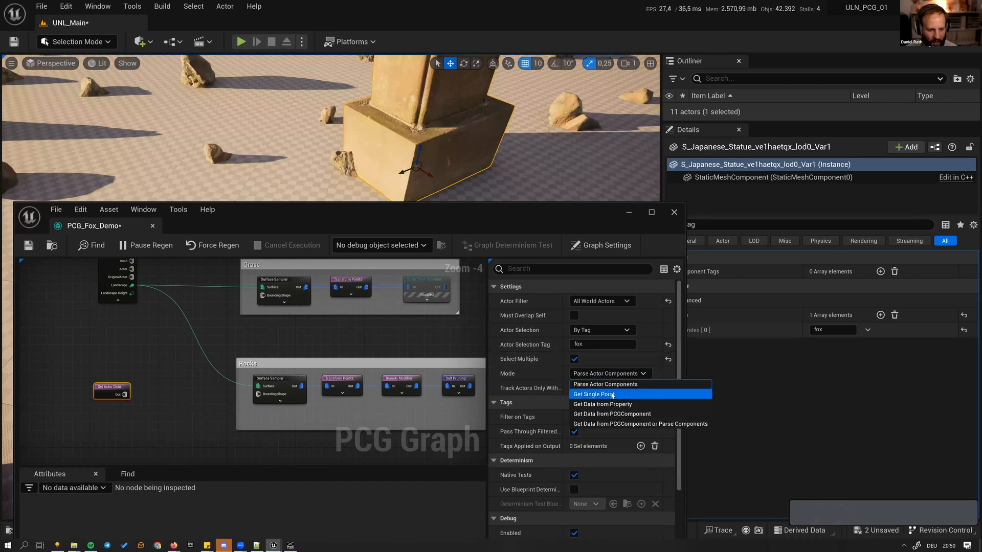
{"action": "left_click", "coordinate": [612, 394]}
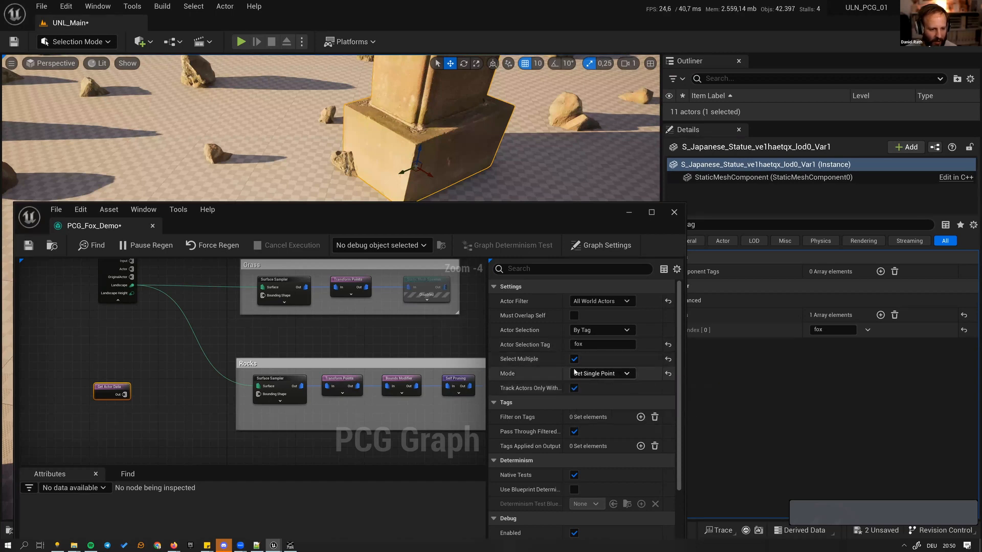
{"action": "key", "text": "d"}
{"action": "key", "text": "s"}
{"action": "right_click_drag", "start_coordinate": [215, 148], "coordinate": [218, 121]}
{"action": "key", "text": "a"}
{"action": "key", "text": "d"}
{"action": "key", "text": "q"}
{"action": "key", "text": "s"}
{"action": "key", "text": "s"}
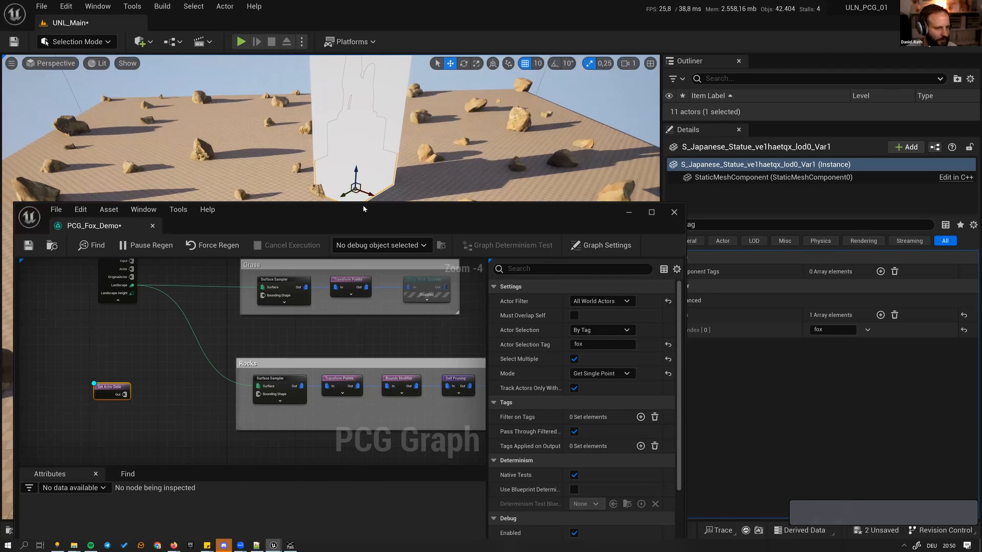
- Turn off the debug display of Get Actor Data and disable the Static Mesh Spawner in the Rocks group
{"action": "left_click_drag", "start_coordinate": [363, 209], "coordinate": [367, 233]}
{"action": "left_click_drag", "start_coordinate": [183, 381], "coordinate": [76, 445]}
{"action": "key", "text": "d"}
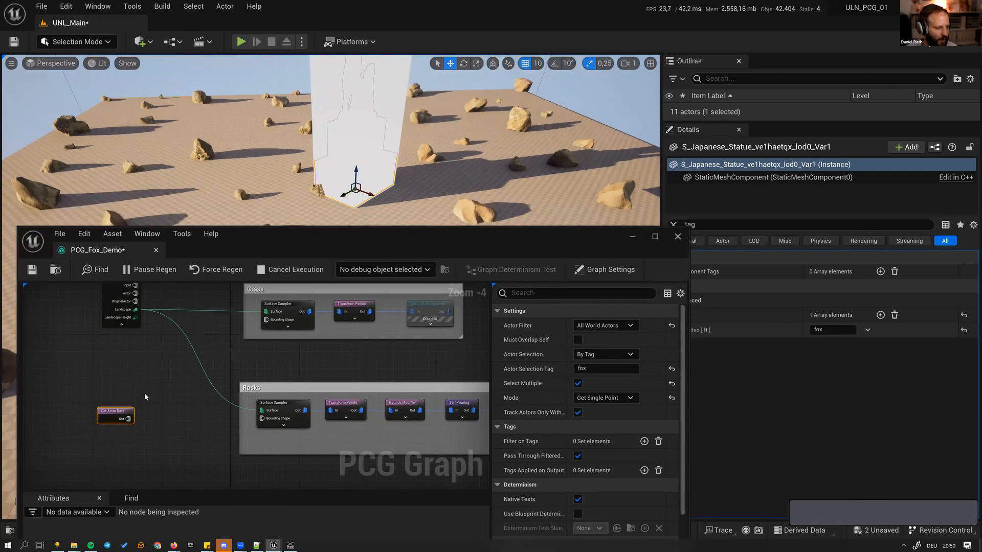
{"action": "right_click_drag", "start_coordinate": [135, 391], "coordinate": [126, 385]}
{"action": "left_click_drag", "start_coordinate": [126, 384], "coordinate": [83, 420]}
{"action": "right_click_drag", "start_coordinate": [369, 434], "coordinate": [230, 432]}
{"action": "left_click", "coordinate": [370, 401]}
{"action": "key", "text": "e"}
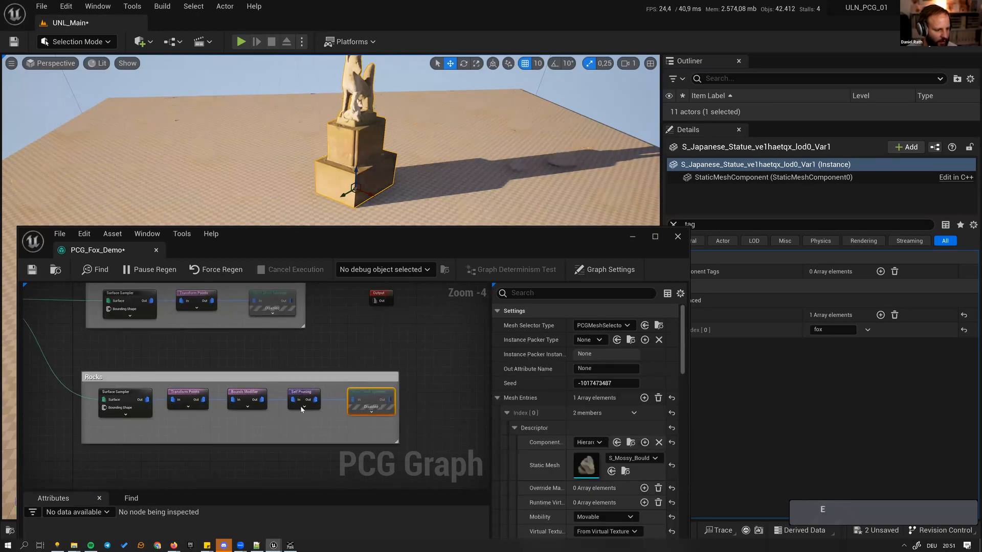
- Turn on the debug display of the Self Pruning node in the Rocks group to see its points around the statue
{"action": "left_click_drag", "start_coordinate": [318, 392], "coordinate": [320, 391]}
{"action": "key", "text": "d"}
{"action": "right_click_drag", "start_coordinate": [270, 195], "coordinate": [302, 197]}
{"action": "key", "text": "a"}
- Toggle the Get Actor Data debug display on and off to compare the statue's bounds with the rock points
{"action": "right_click_drag", "start_coordinate": [128, 358], "coordinate": [251, 356]}
{"action": "left_click_drag", "start_coordinate": [103, 386], "coordinate": [61, 420]}
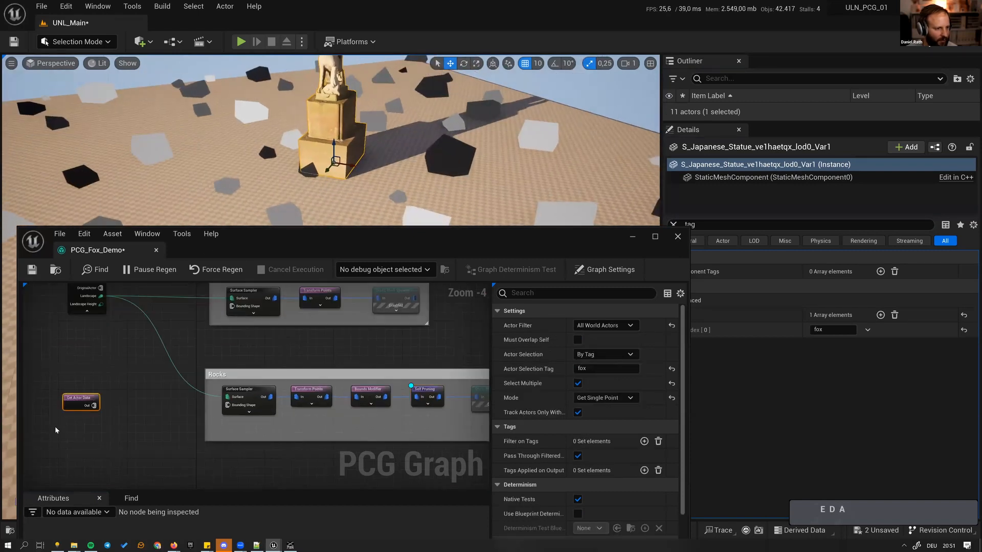
{"action": "key", "text": "d"}
{"action": "right_click_drag", "start_coordinate": [307, 189], "coordinate": [305, 174]}
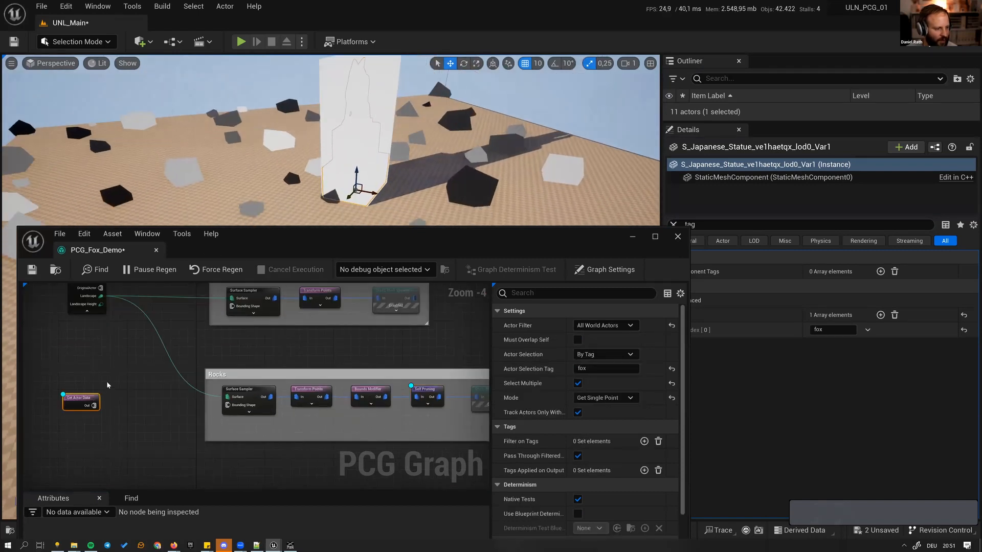
{"action": "key", "text": "d"}
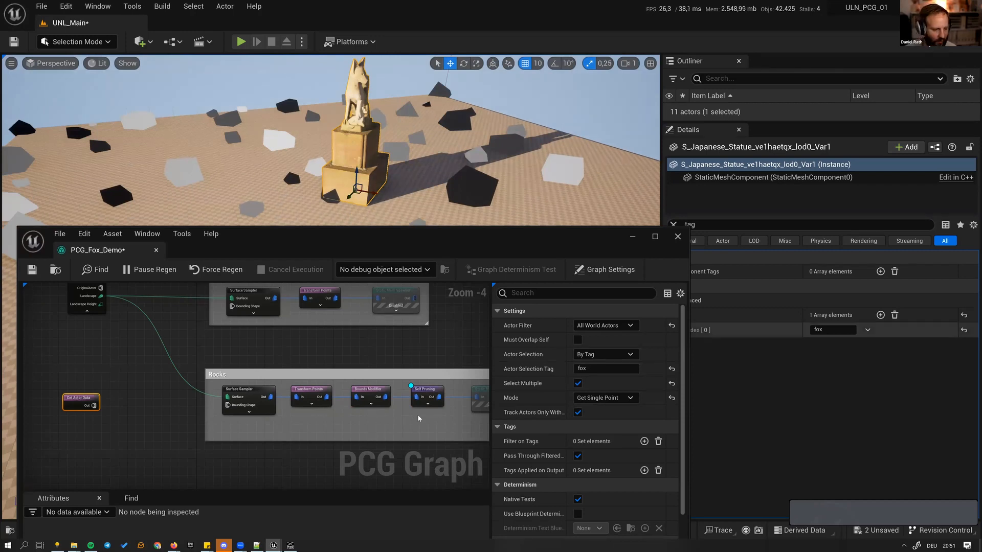
- Move Get Actor Data into the Rocks group below Self Pruning and add a Difference node fed by Self Pruning's output
{"action": "left_click_drag", "start_coordinate": [78, 400], "coordinate": [421, 426]}
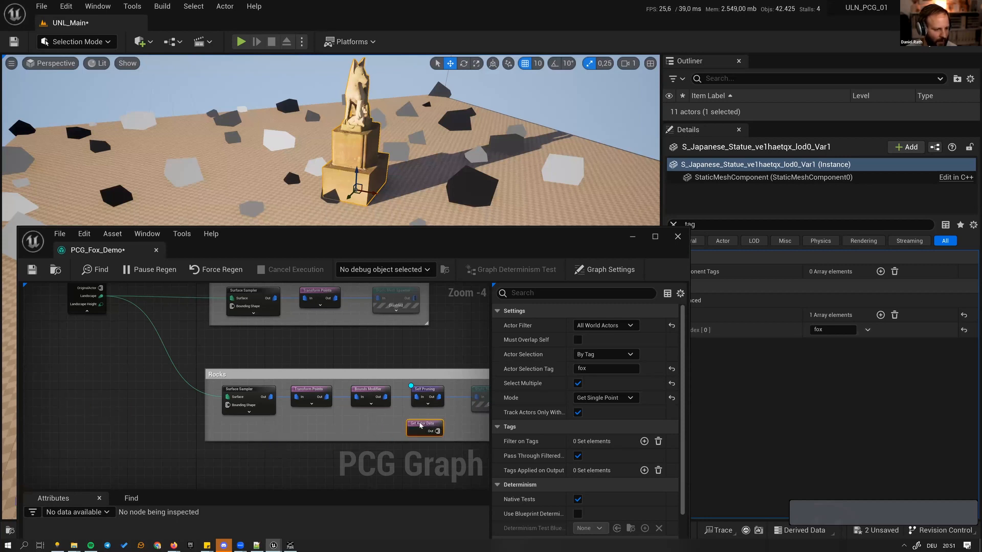
{"action": "right_click_drag", "start_coordinate": [444, 415], "coordinate": [330, 413]}
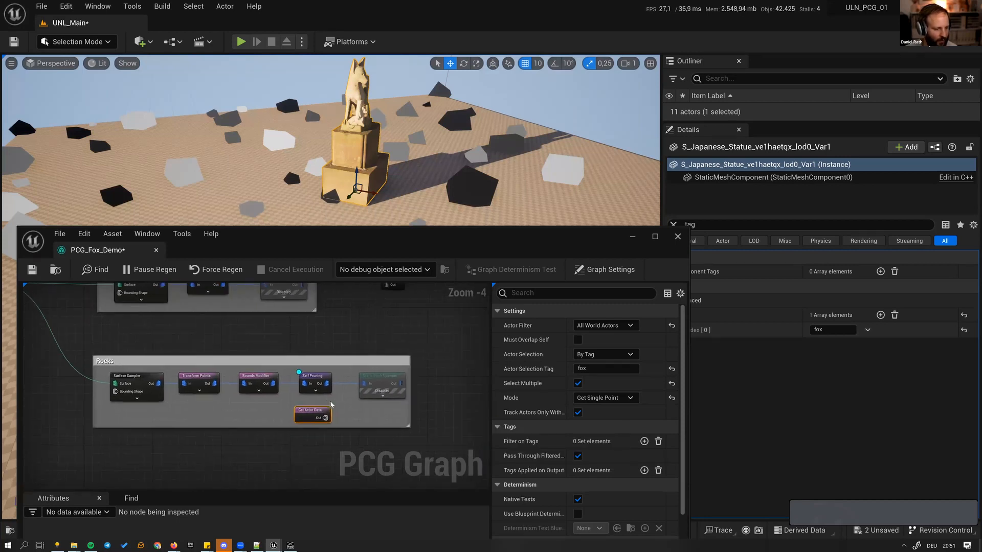
{"action": "scroll", "coordinate": [328, 372], "scroll_direction": "up", "scroll_amount": 2}
{"action": "left_click_drag", "start_coordinate": [326, 374], "coordinate": [359, 409]}
{"action": "type", "text": "differ"}
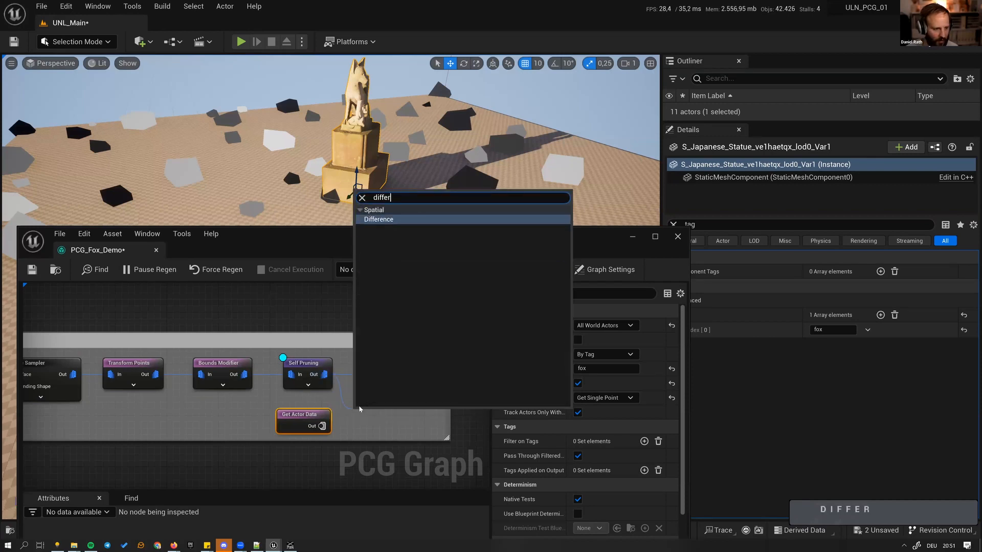
{"action": "key", "text": "Return"}
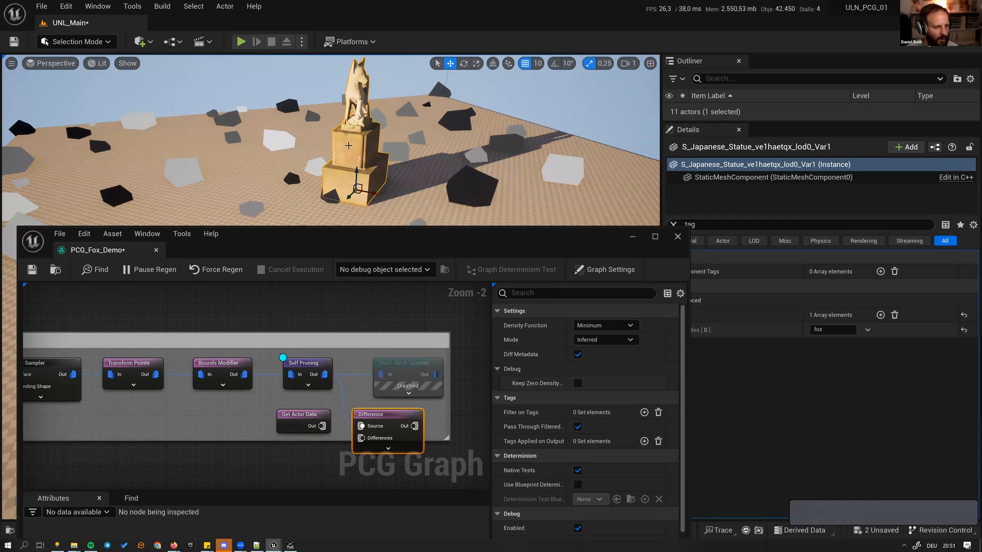
- Connect Get Actor Data to the Difference node's Differences input and switch the debug display from Self Pruning to Difference
{"action": "right_click_drag", "start_coordinate": [409, 199], "coordinate": [390, 198]}
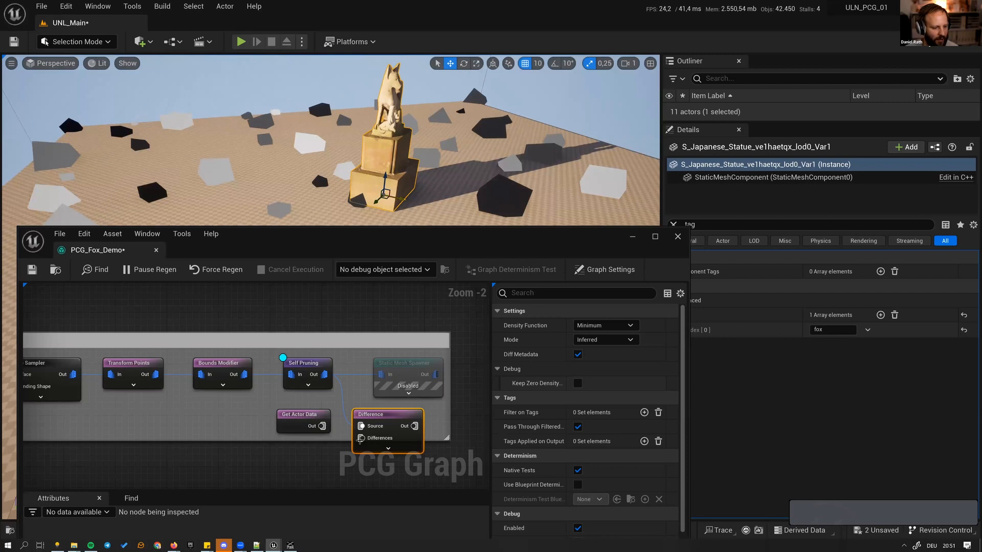
{"action": "left_click_drag", "start_coordinate": [322, 427], "coordinate": [361, 438]}
{"action": "left_click", "coordinate": [307, 366]}
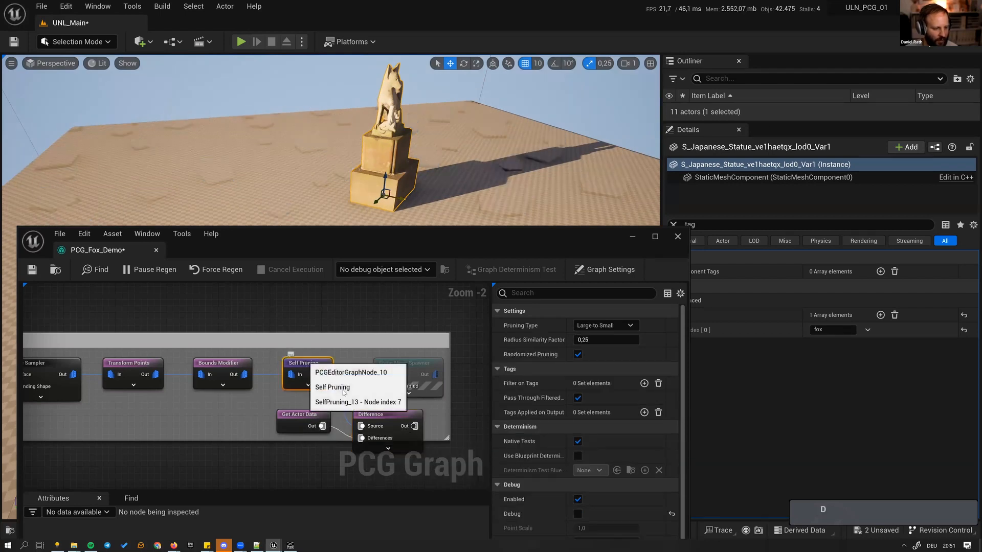
{"action": "left_click", "coordinate": [381, 421]}
{"action": "key", "text": "d"}
{"action": "left_click", "coordinate": [381, 420]}
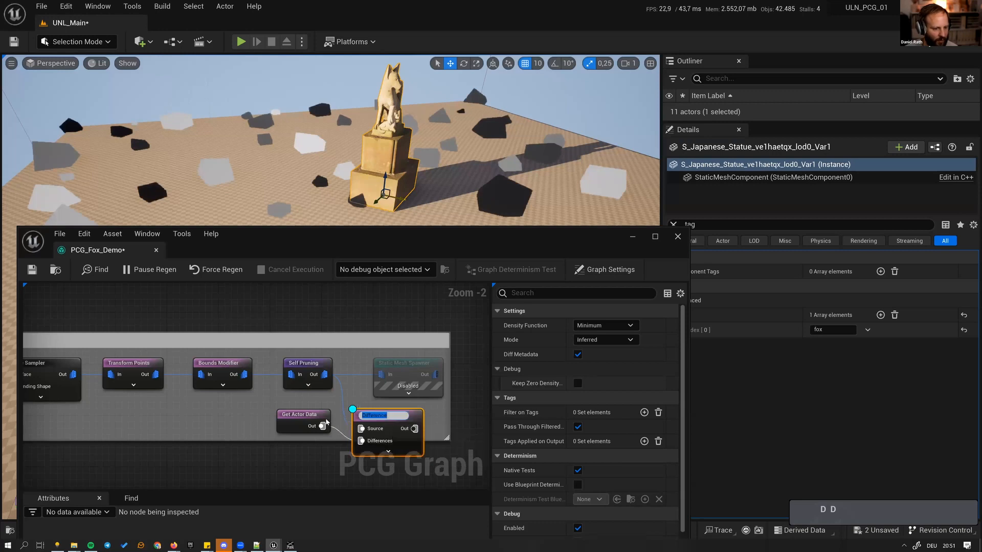
{"action": "key", "text": "Return"}
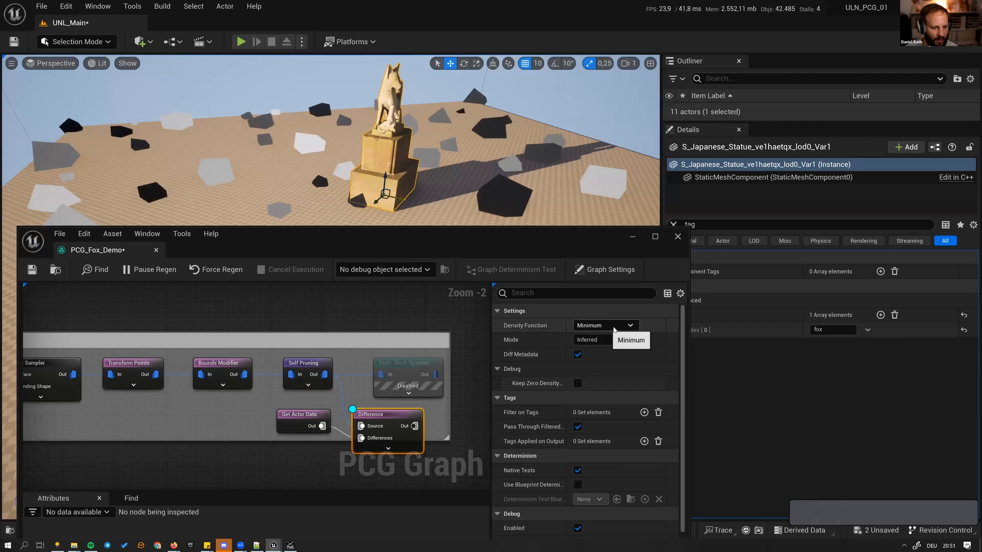
- Set the Difference node's Density Function to Binary and check the debug points around the statue
{"action": "left_click", "coordinate": [615, 329]}
{"action": "left_click", "coordinate": [595, 356]}
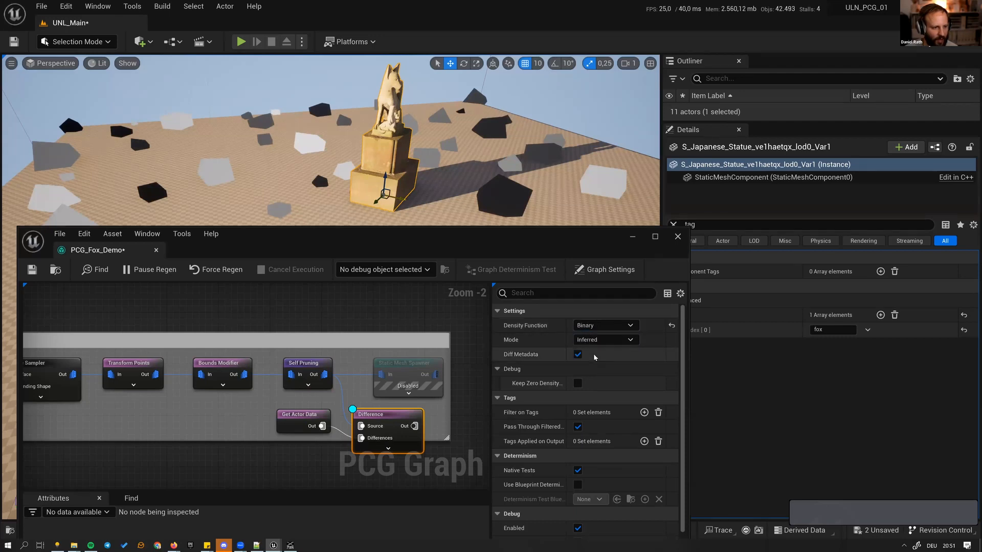
{"action": "right_click_drag", "start_coordinate": [511, 168], "coordinate": [575, 166]}
{"action": "key", "text": "a"}
{"action": "key", "text": "d"}
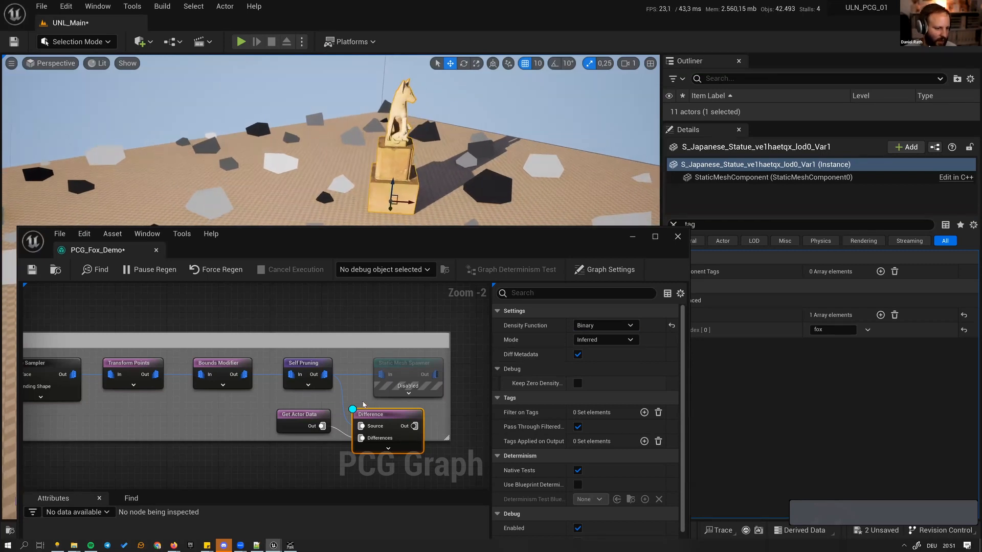
- Connect the Difference output to the Static Mesh Spawner in the Rocks group and re-enable that spawner
{"action": "key", "text": "e"}
{"action": "key", "text": "e"}
{"action": "key", "text": "e"}
{"action": "key", "text": "e"}
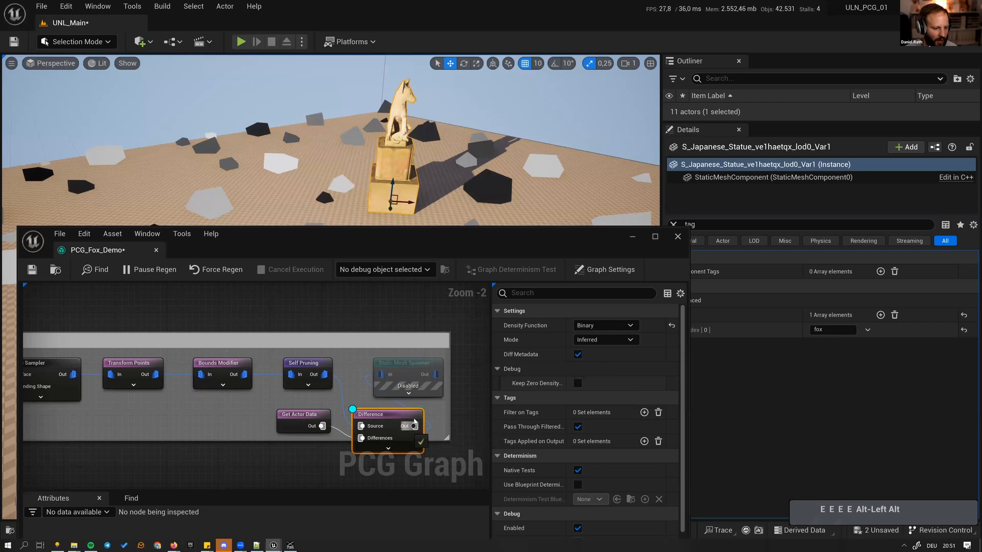
{"action": "left_click", "coordinate": [408, 366]}
{"action": "key", "text": "e"}
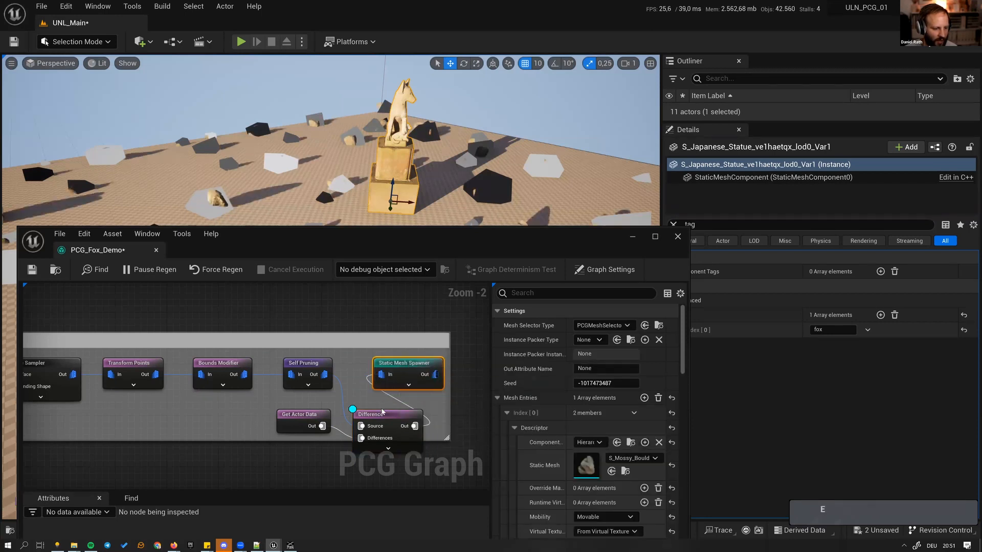
- Turn off Difference's debug display and arrange the Difference and Static Mesh Spawner nodes in line after Self Pruning
{"action": "left_click", "coordinate": [380, 418]}
{"action": "key", "text": "d"}
{"action": "left_click_drag", "start_coordinate": [381, 362], "coordinate": [412, 362]}
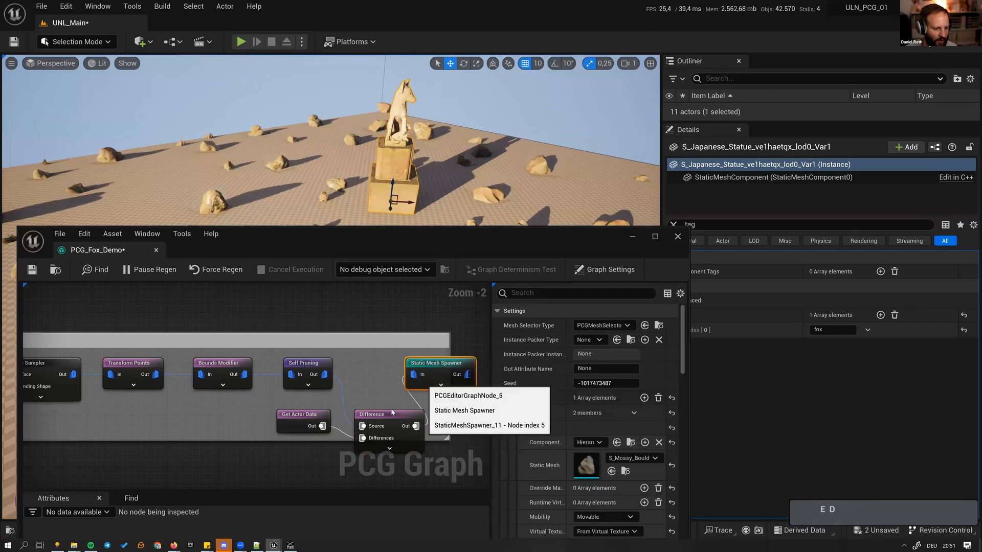
{"action": "left_click_drag", "start_coordinate": [383, 417], "coordinate": [377, 398]}
{"action": "left_click_drag", "start_coordinate": [439, 374], "coordinate": [467, 410]}
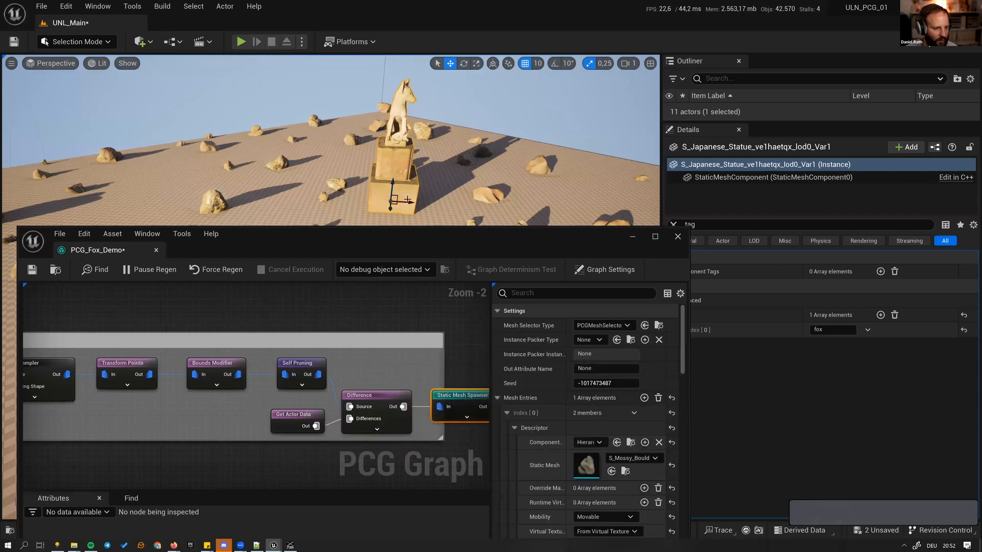
- Move the fox statue along its red axis to another spot among the rocks to test the exclusion
{"action": "left_click_drag", "start_coordinate": [412, 207], "coordinate": [369, 201]}
{"action": "key", "text": "a"}
{"action": "right_click_drag", "start_coordinate": [416, 167], "coordinate": [445, 167]}
{"action": "left_click_drag", "start_coordinate": [381, 193], "coordinate": [358, 193]}
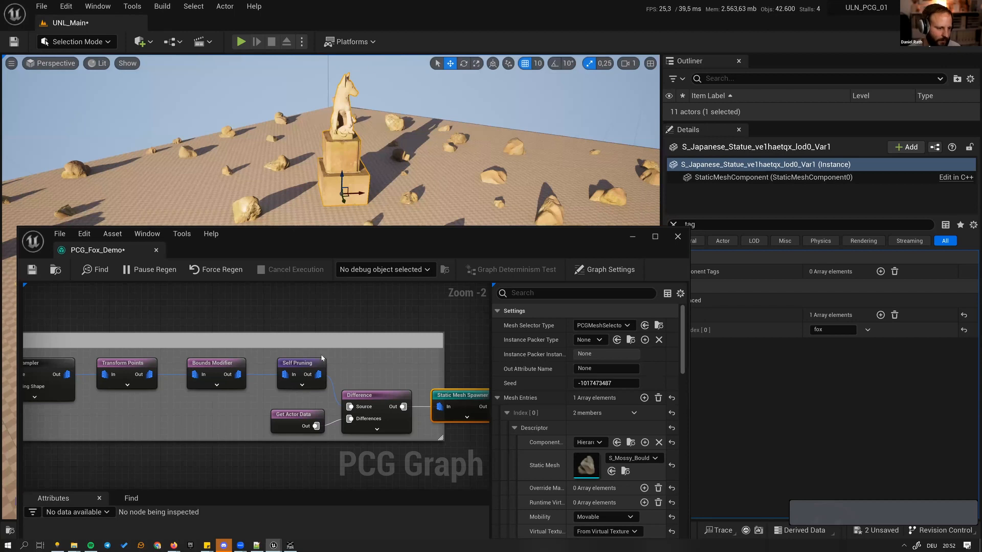
- Enable the Static Mesh Spawner in the Grass group and view the grass around the statue
{"action": "right_click_drag", "start_coordinate": [276, 309], "coordinate": [327, 407]}
{"action": "left_click", "coordinate": [320, 330]}
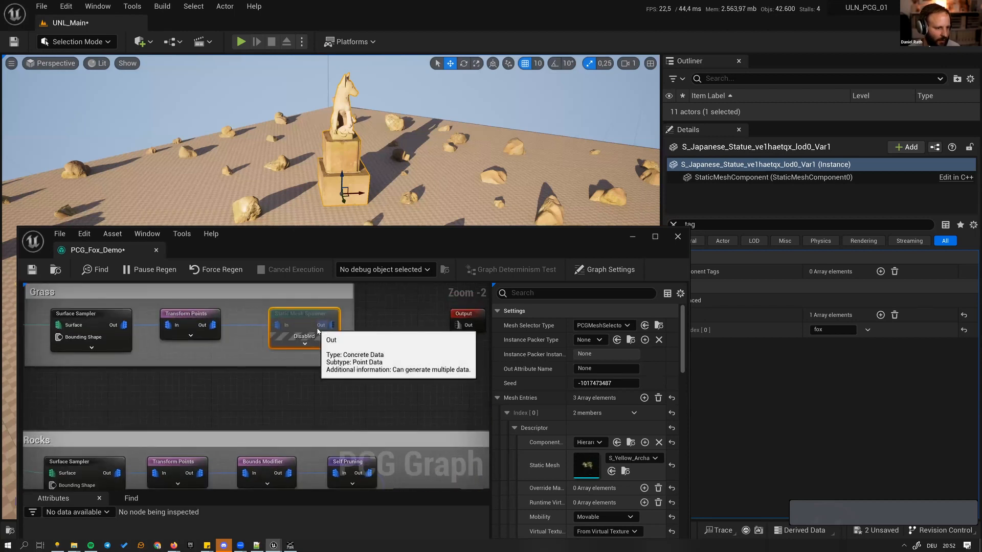
{"action": "key", "text": "e"}
{"action": "right_click_drag", "start_coordinate": [434, 173], "coordinate": [399, 168]}
{"action": "key", "text": "s"}
{"action": "key", "text": "d"}
{"action": "key", "text": "a"}
{"action": "key", "text": "s"}
{"action": "key", "text": "s"}
{"action": "key", "text": "a"}
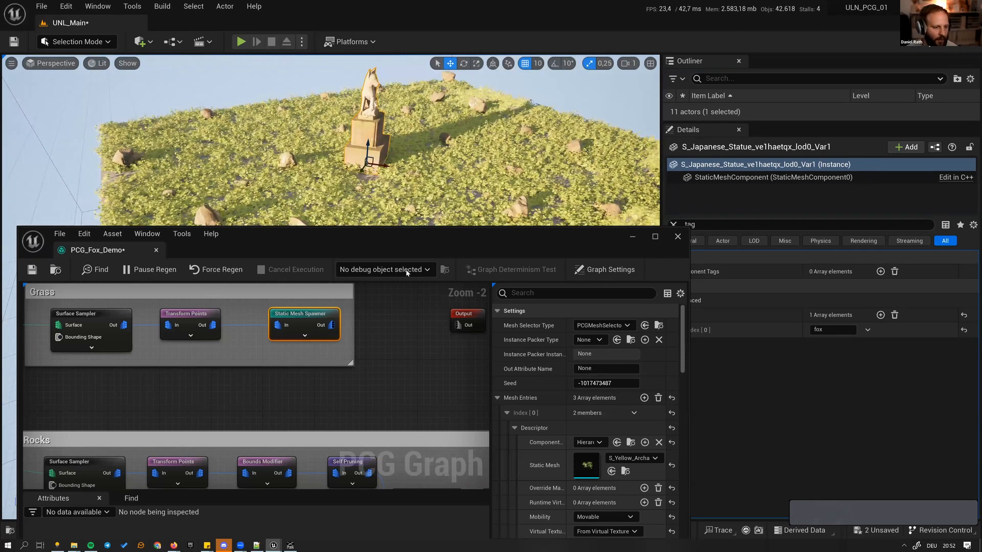
- Try out a Mesh Sampler node in the empty space below the Output node and delete it
{"action": "left_click_drag", "start_coordinate": [424, 238], "coordinate": [450, 137]}
{"action": "right_click_drag", "start_coordinate": [391, 285], "coordinate": [352, 279]}
{"action": "scroll", "coordinate": [356, 239], "scroll_direction": "down", "scroll_amount": 1}
{"action": "scroll", "coordinate": [346, 249], "scroll_direction": "down", "scroll_amount": 2}
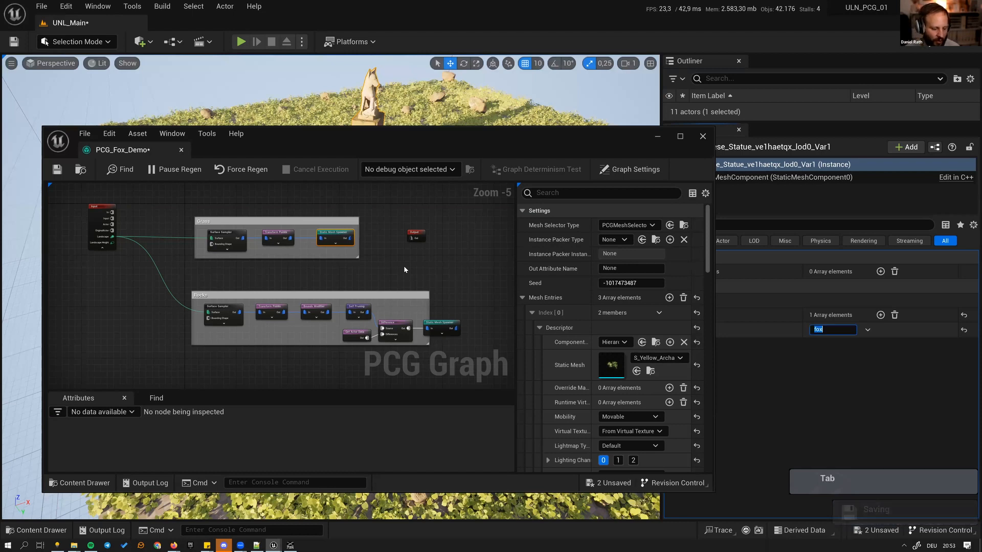
{"action": "key", "text": "Tab"}
{"action": "type", "text": "suf"}
{"action": "key", "text": "BackSpace"}
{"action": "key", "text": "BackSpace"}
{"action": "key", "text": "BackSpace"}
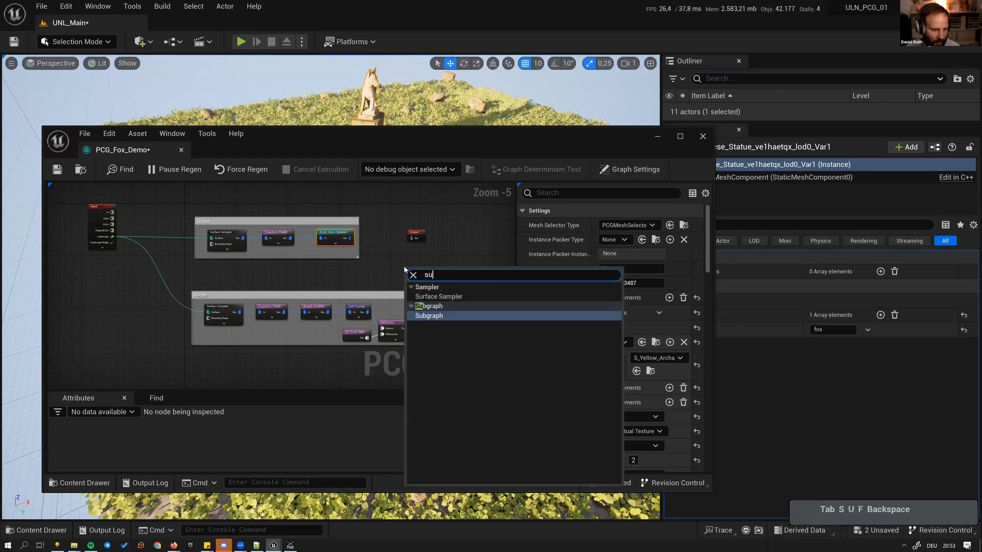
{"action": "type", "text": "mesh"}
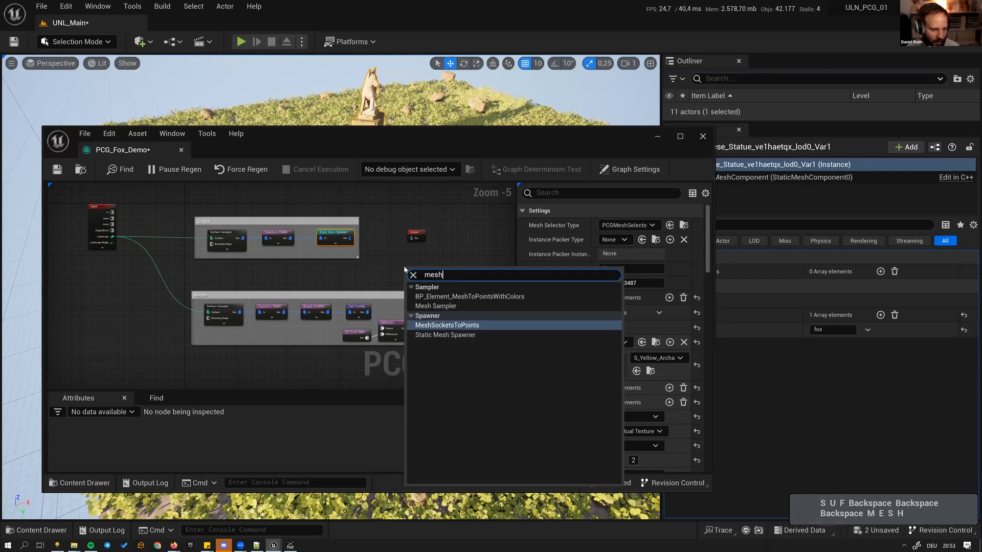
{"action": "key", "text": "Up"}
{"action": "key", "text": "Up"}
{"action": "key", "text": "Down"}
{"action": "key", "text": "Return"}
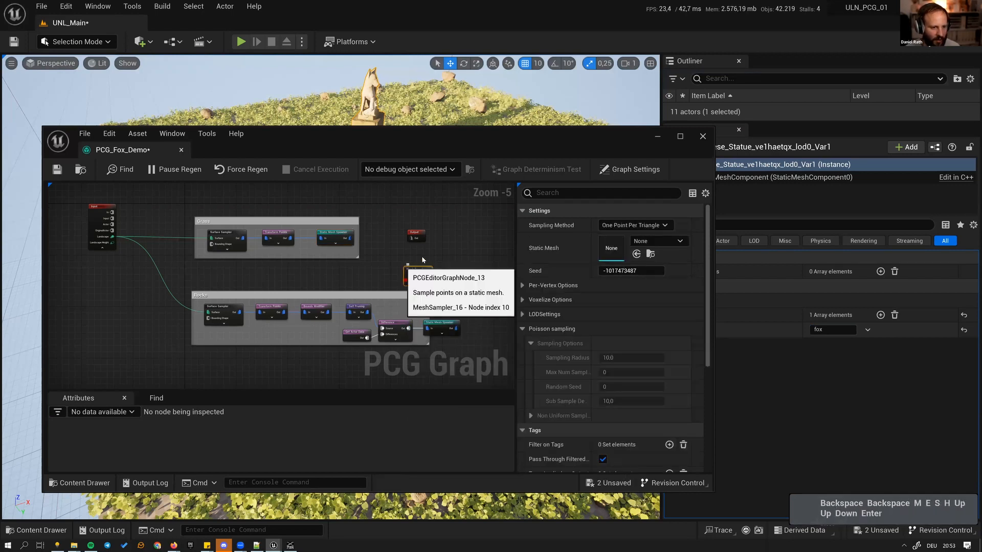
{"action": "mouse_move", "coordinate": [419, 283]}
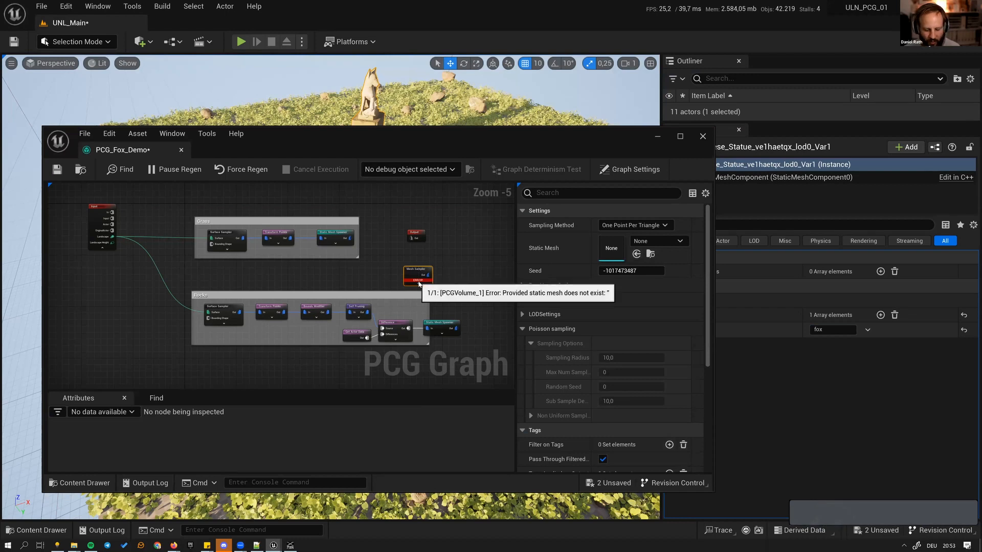
{"action": "key", "text": "Delete"}
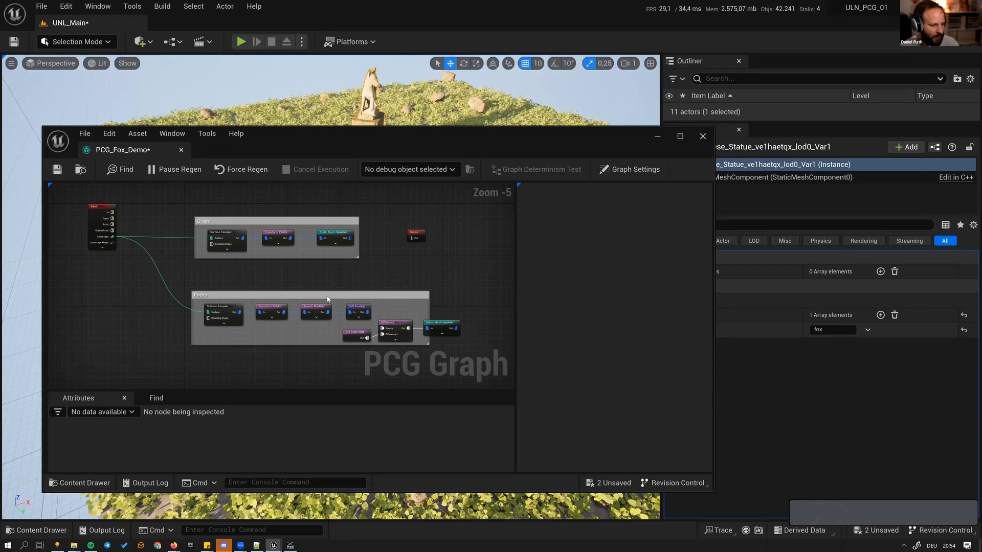
- Shift Get Actor Data away from Difference to make room between them and turn on its debug display
{"action": "scroll", "coordinate": [347, 333], "scroll_direction": "up", "scroll_amount": 2}
{"action": "left_click", "coordinate": [285, 335]}
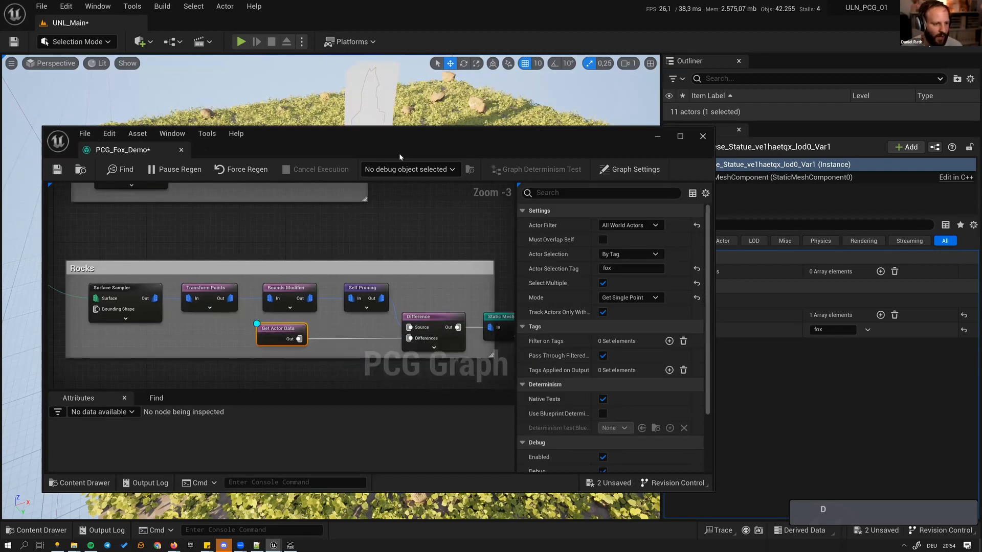
{"action": "left_click_drag", "start_coordinate": [308, 134], "coordinate": [322, 239]}
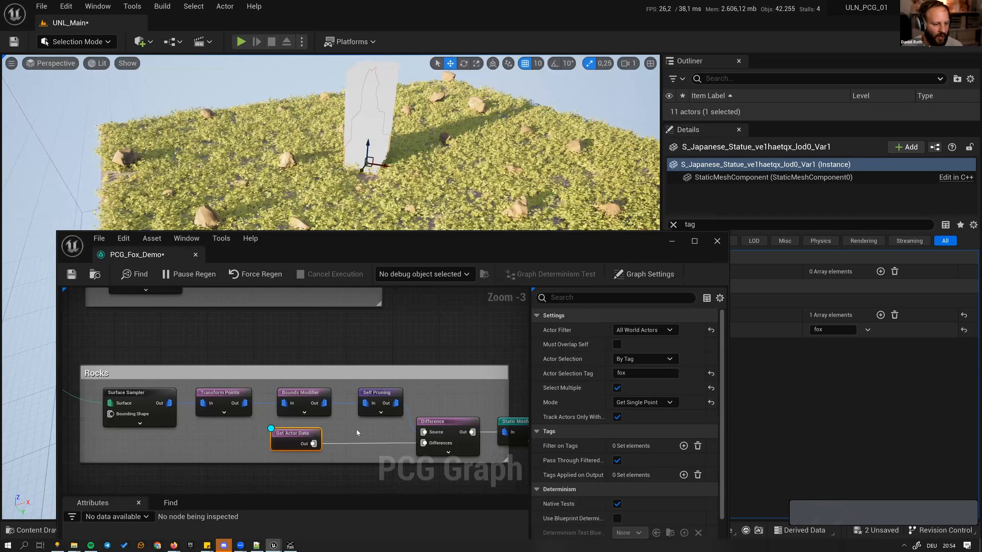
- Add a second Bounds Modifier node and place it just below the Rocks group near Get Actor Data
{"action": "key", "text": "Tab"}
{"action": "type", "text": "boun"}
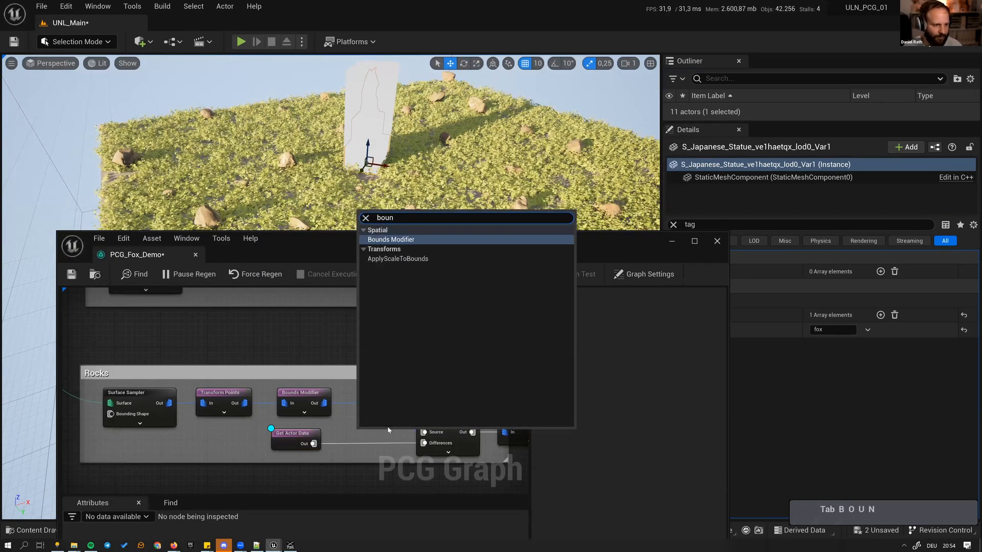
{"action": "key", "text": "Return"}
{"action": "left_click_drag", "start_coordinate": [389, 431], "coordinate": [349, 470]}
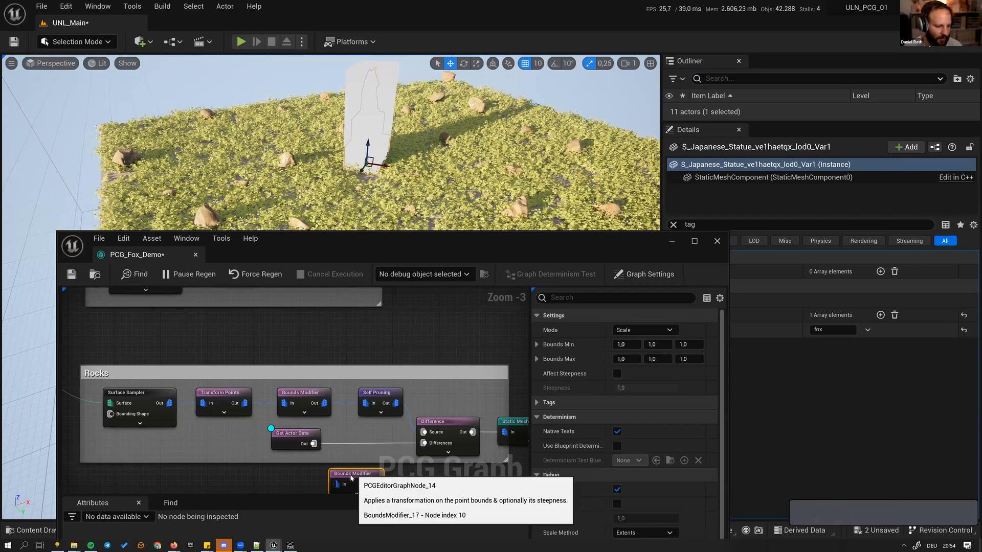
- Route Get Actor Data through the new Bounds Modifier into Difference's Differences input and switch the debug display to the Bounds Modifier
{"action": "right_click_drag", "start_coordinate": [322, 448], "coordinate": [322, 410]}
{"action": "key", "text": "alt"}
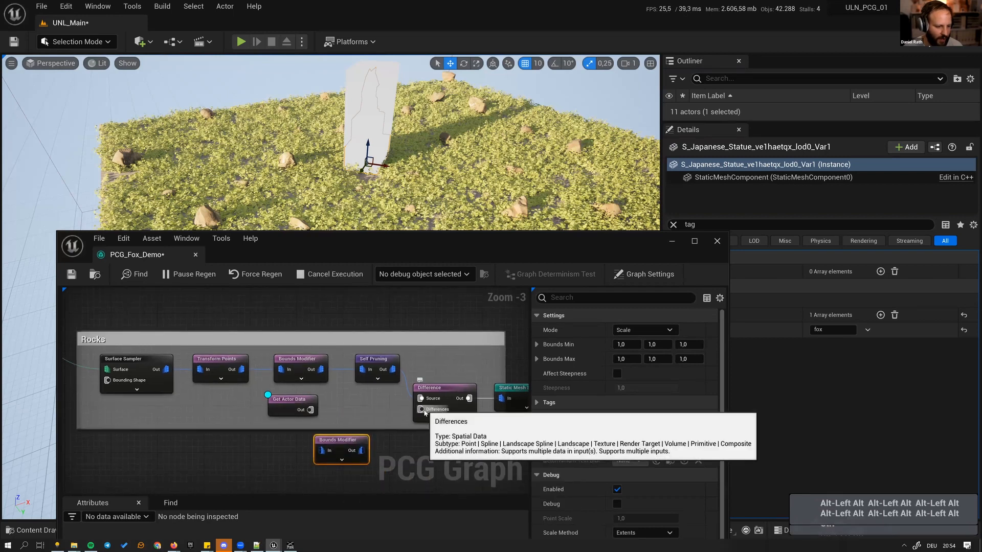
{"action": "left_click_drag", "start_coordinate": [310, 410], "coordinate": [420, 410]}
{"action": "left_click", "coordinate": [301, 409]}
{"action": "left_click", "coordinate": [338, 441]}
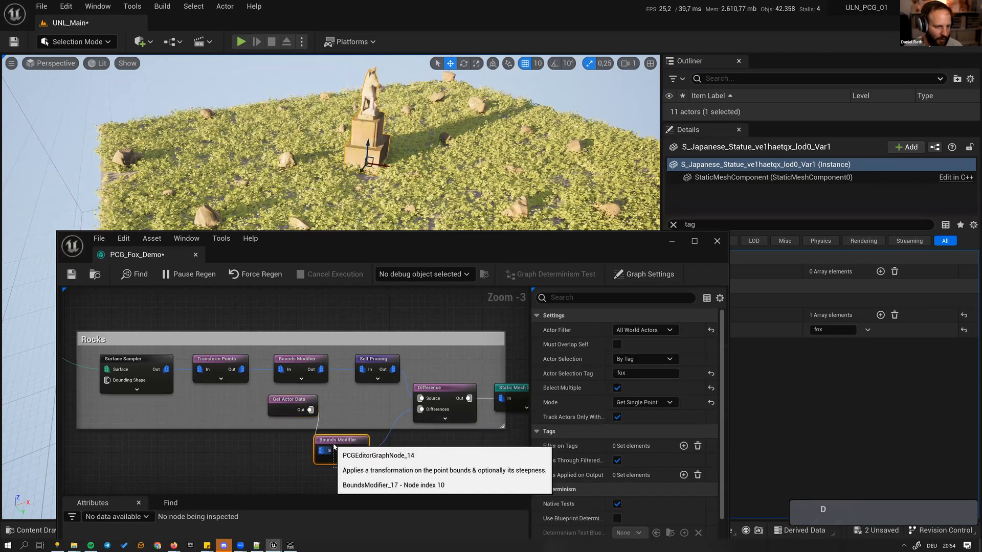
{"action": "key", "text": "d"}
- Set the new Bounds Modifier's X and Y scale to 5 for both Bounds Min and Bounds Max
{"action": "left_click", "coordinate": [632, 346]}
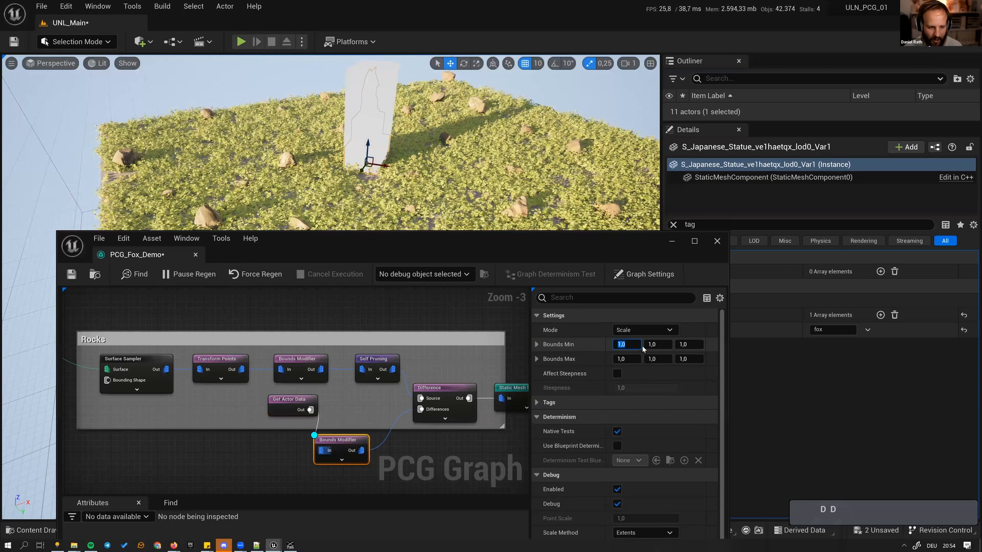
{"action": "type", "text": "5"}
{"action": "key", "text": "Tab"}
{"action": "key", "text": "Tab"}
{"action": "key", "text": "Tab"}
{"action": "key", "text": "Tab"}
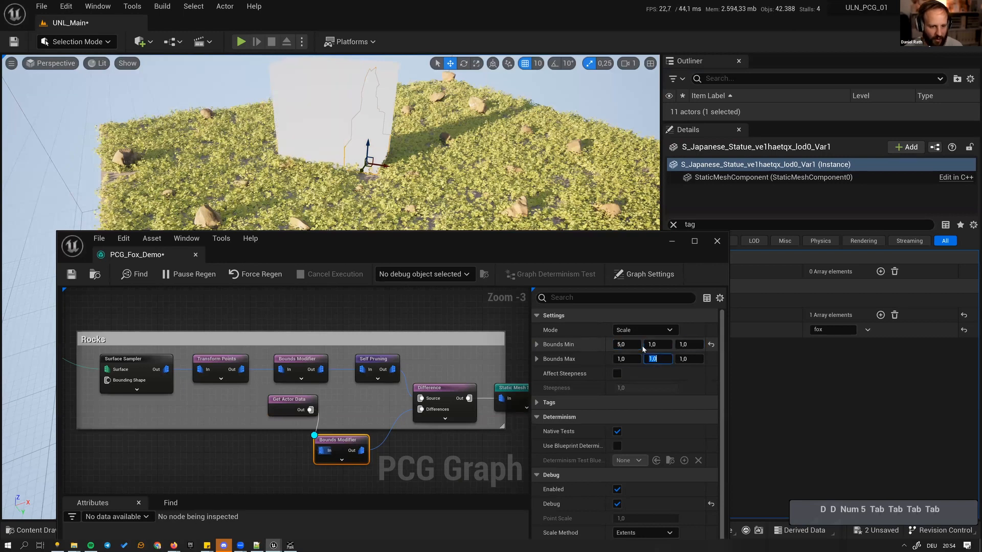
{"action": "left_click", "coordinate": [671, 347]}
{"action": "type", "text": "5"}
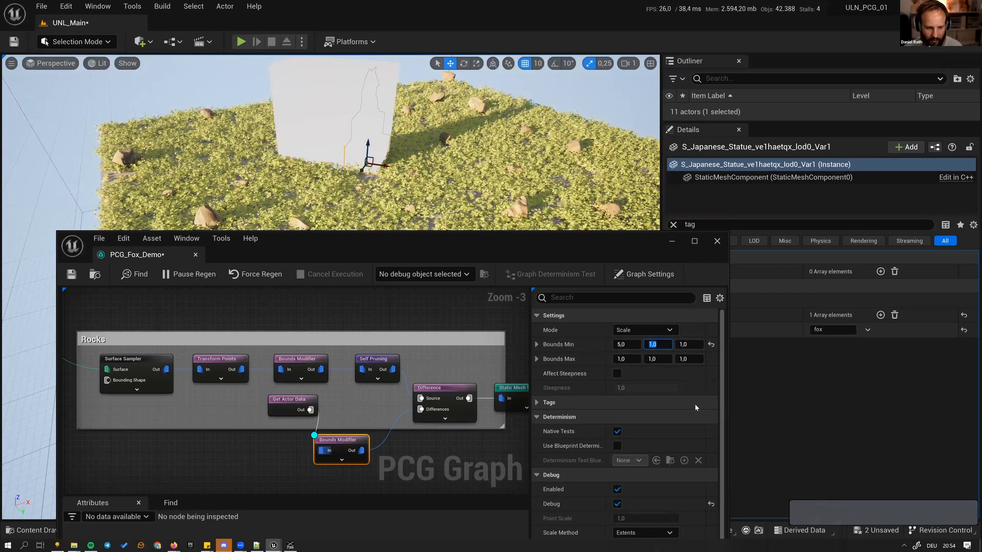
{"action": "key", "text": "Tab"}
{"action": "key", "text": "Tab"}
{"action": "type", "text": "5"}
{"action": "key", "text": "Tab"}
{"action": "type", "text": "5"}
{"action": "key", "text": "Return"}
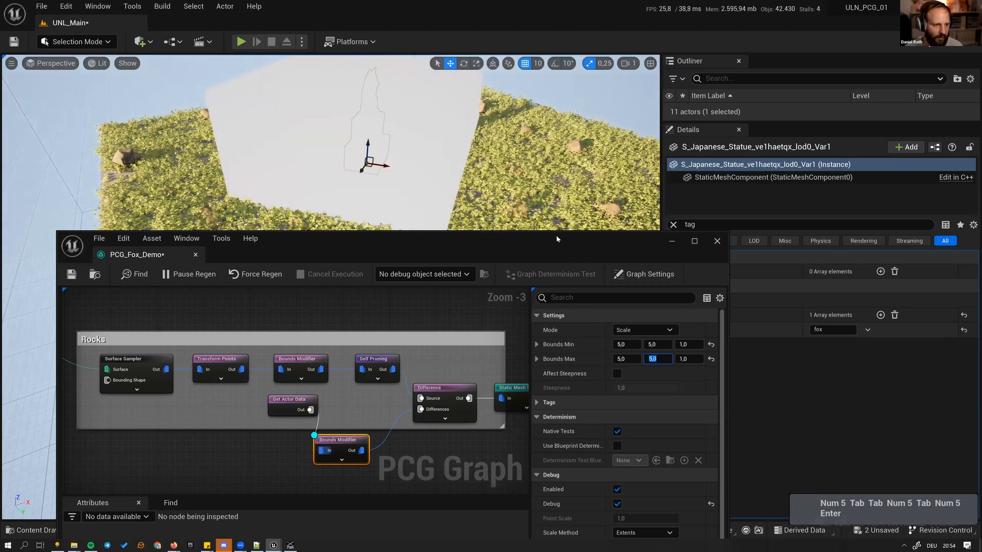
- Inspect the enlarged bounds around the statue and turn off the Bounds Modifier's debug display
{"action": "key", "text": "s"}
{"action": "key", "text": "d"}
{"action": "key", "text": "d"}
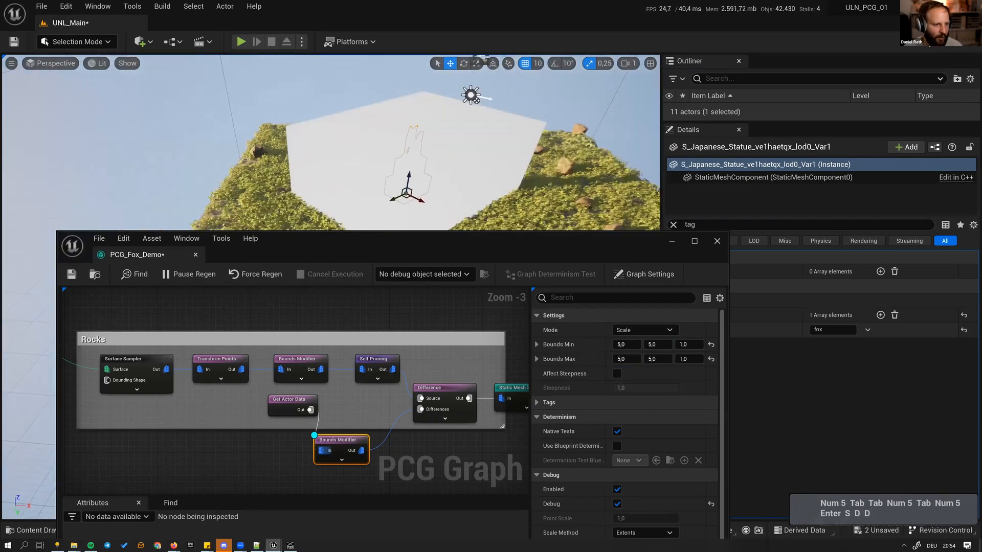
{"action": "key", "text": "d"}
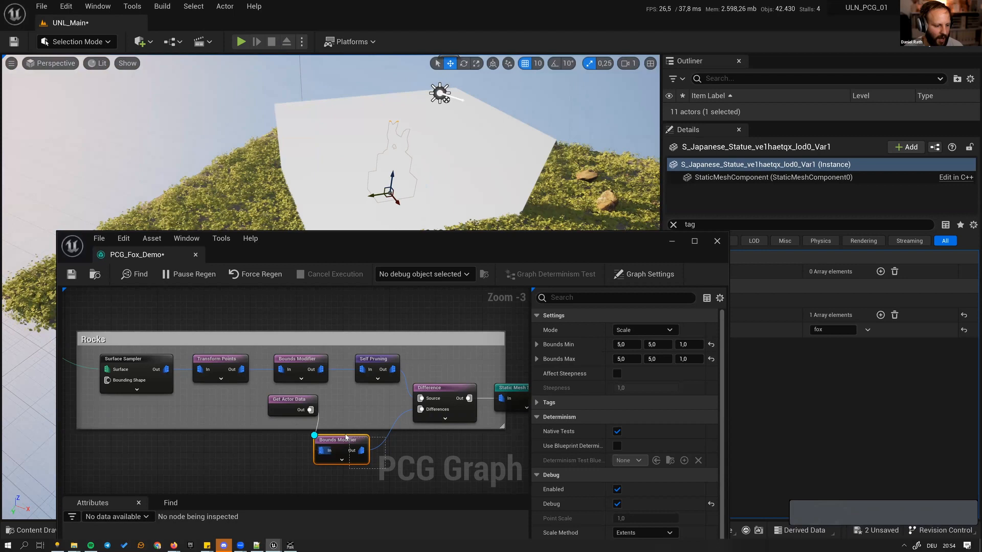
{"action": "key", "text": "d"}
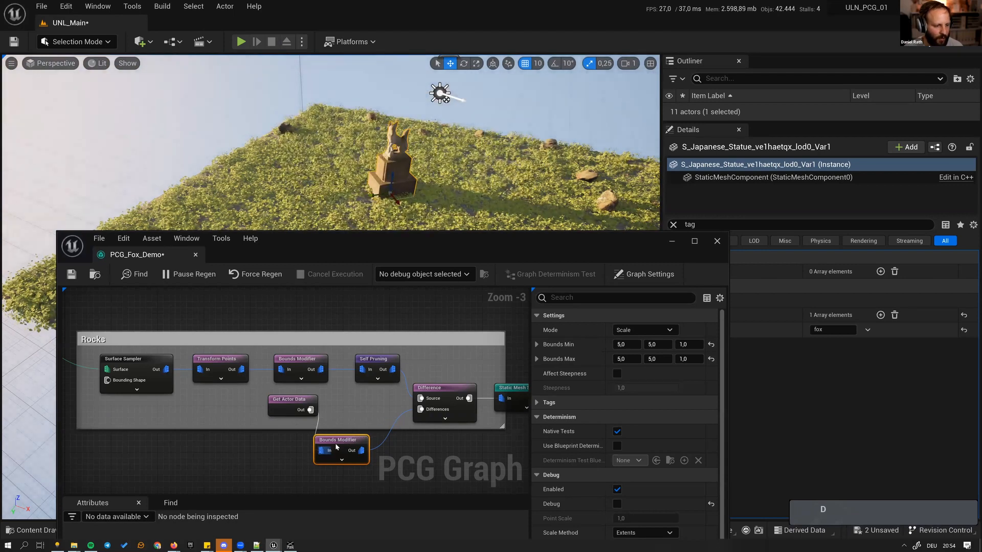
- Toggle the new Bounds Modifier off and on to compare the rock distribution around the statue
{"action": "key", "text": "e"}
{"action": "key", "text": "e"}
{"action": "key", "text": "e"}
{"action": "key", "text": "e"}
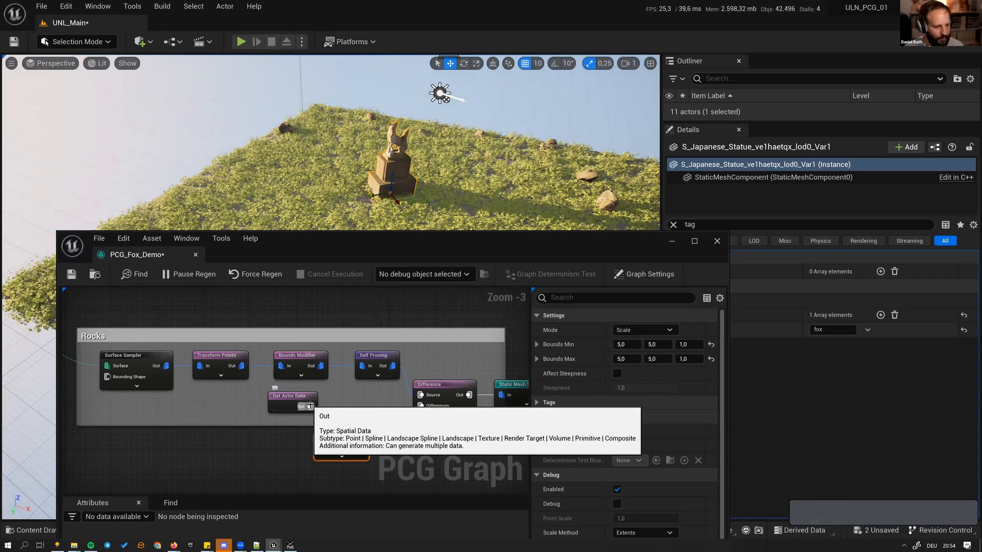
- Delete the second Bounds Modifier, reconnect Get Actor Data directly to Differences, and save the graph
{"action": "key", "text": "Delete"}
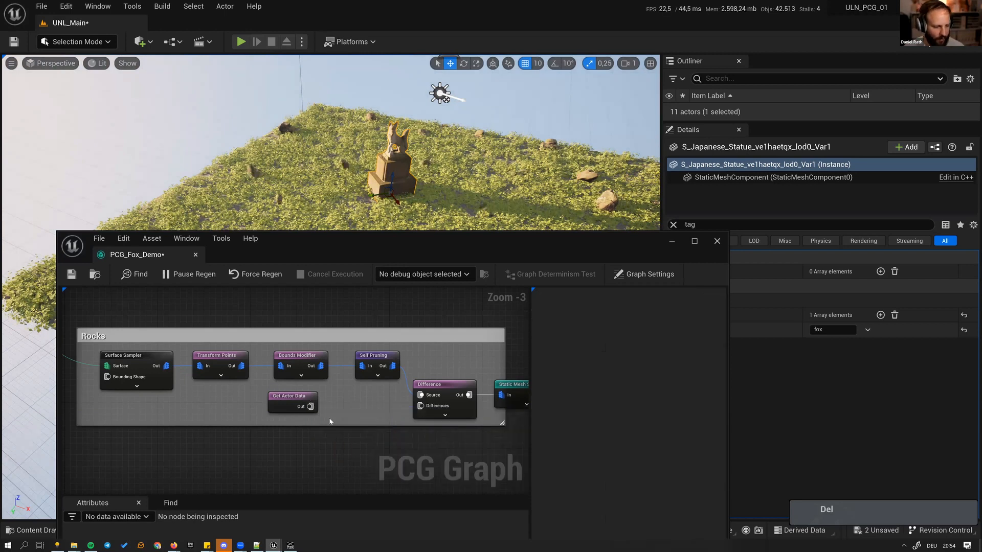
{"action": "left_click_drag", "start_coordinate": [310, 406], "coordinate": [420, 406]}
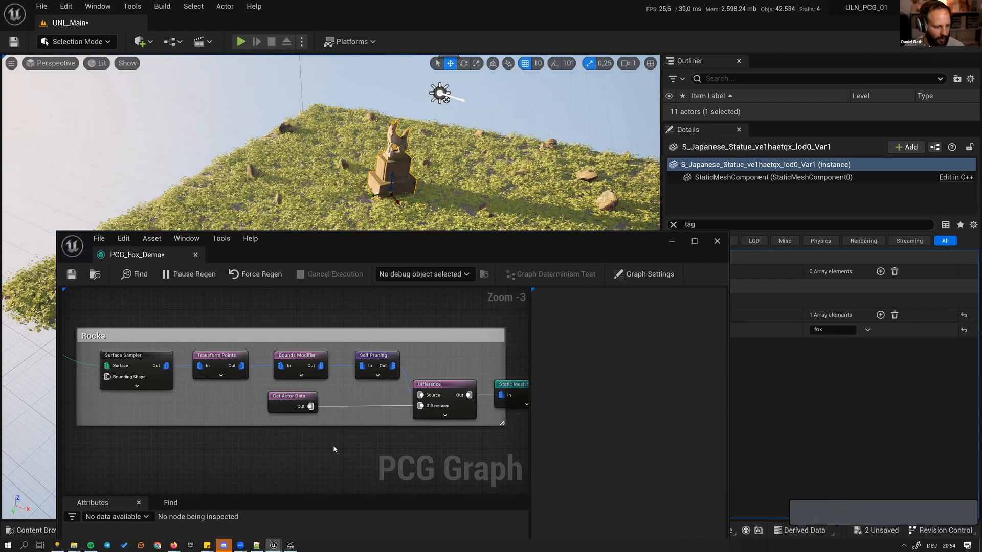
{"action": "key", "text": "ctrl+s"}
- Add a Mesh Sampler node in the empty space above the Rocks group
{"action": "right_click_drag", "start_coordinate": [326, 423], "coordinate": [265, 459]}
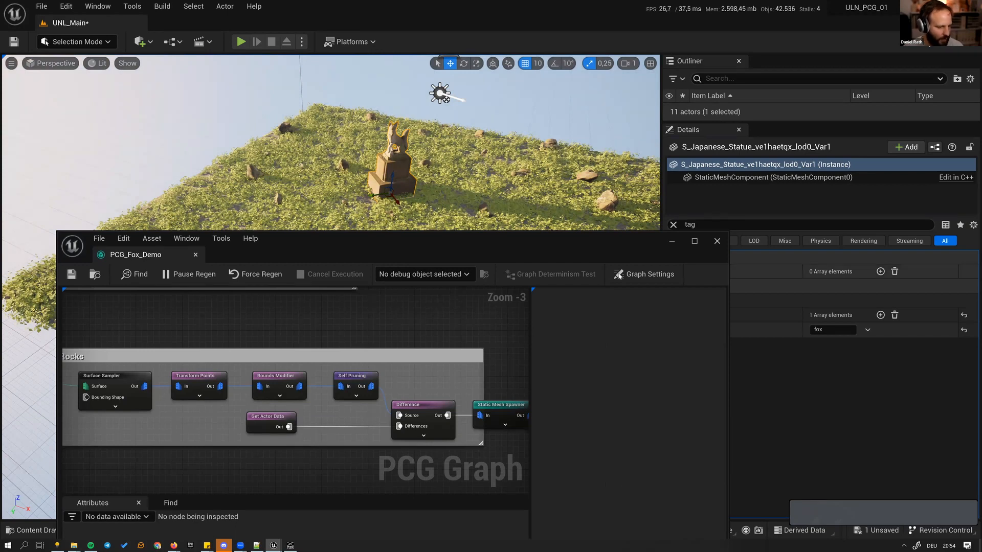
{"action": "right_click_drag", "start_coordinate": [325, 348], "coordinate": [279, 350]}
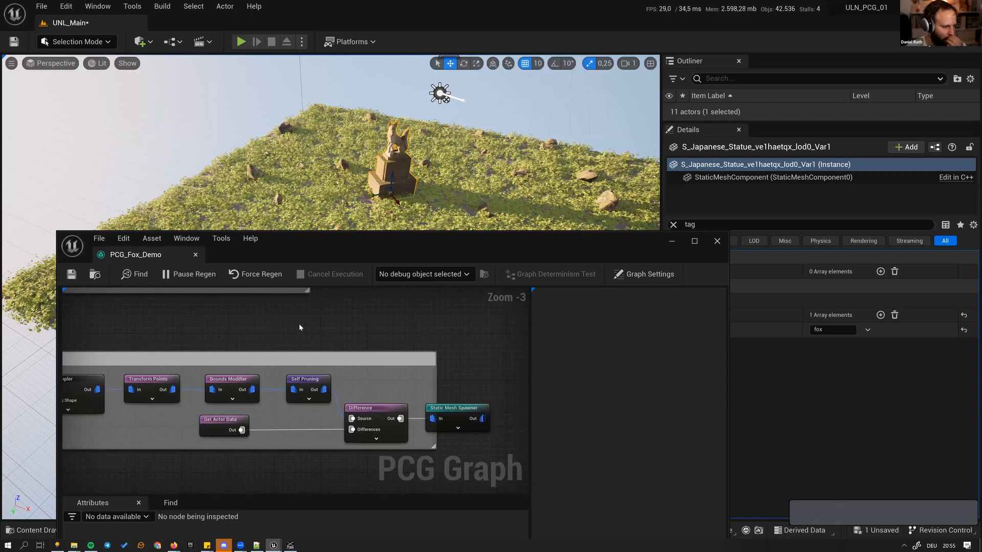
{"action": "right_click", "coordinate": [299, 323]}
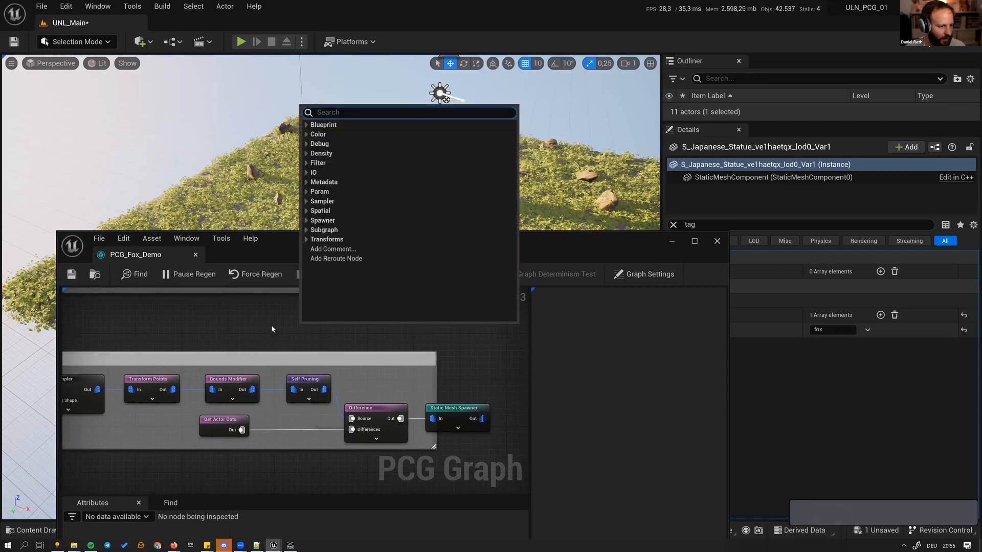
{"action": "key", "text": "Tab"}
{"action": "left_click", "coordinate": [264, 331]}
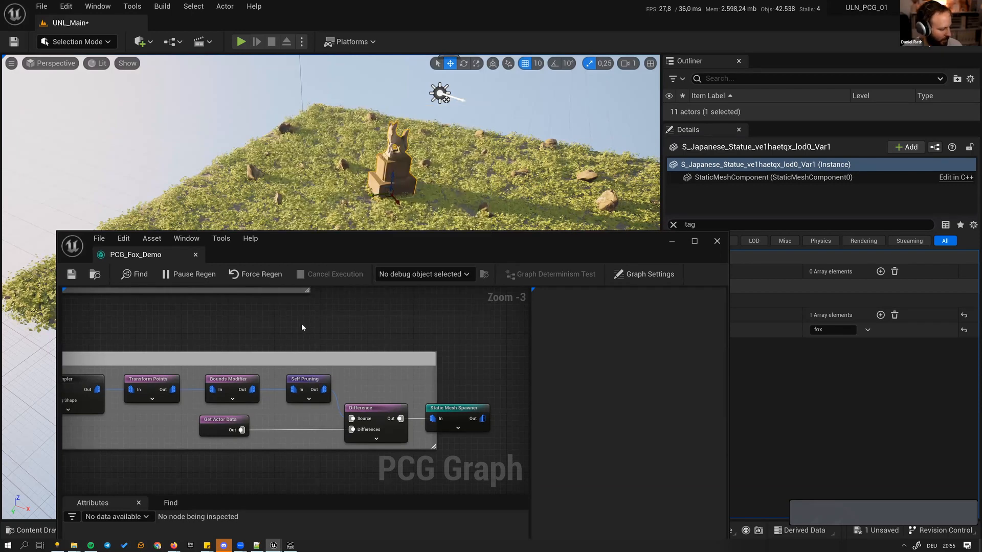
{"action": "key", "text": "Tab"}
{"action": "type", "text": "mesh"}
{"action": "key", "text": "Up"}
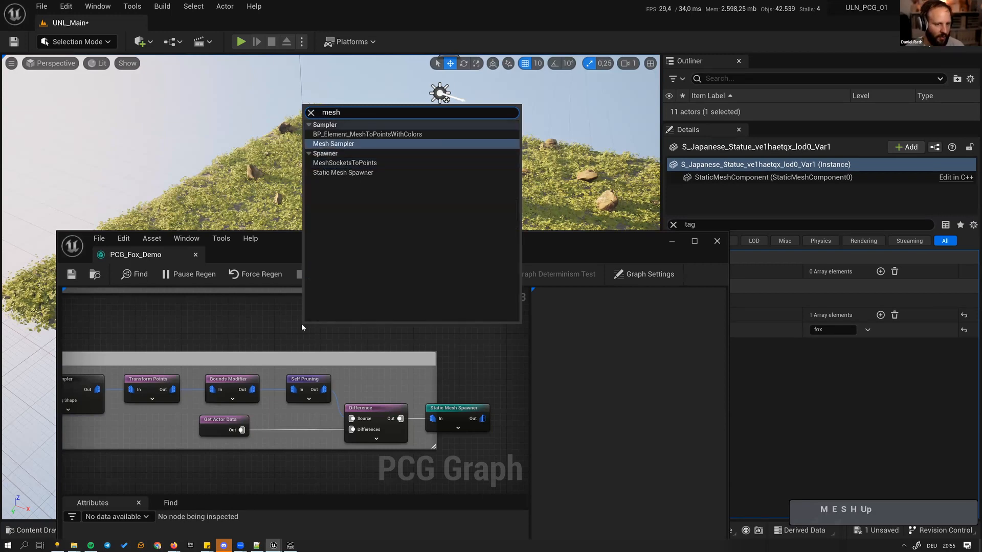
{"action": "key", "text": "Return"}
- Assign the Japanese fox statue as the Mesh Sampler's static mesh
{"action": "left_click", "coordinate": [674, 346]}
{"action": "type", "text": "fox"}
{"action": "key", "text": "BackSpace"}
{"action": "key", "text": "BackSpace"}
{"action": "key", "text": "BackSpace"}
{"action": "type", "text": "stat"}
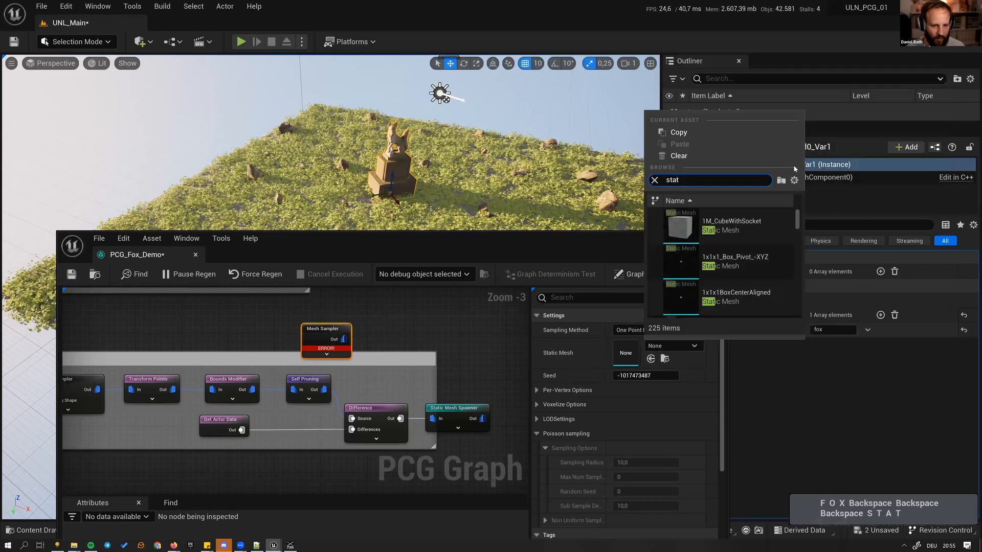
{"action": "scroll", "coordinate": [780, 266], "scroll_direction": "down", "scroll_amount": 3}
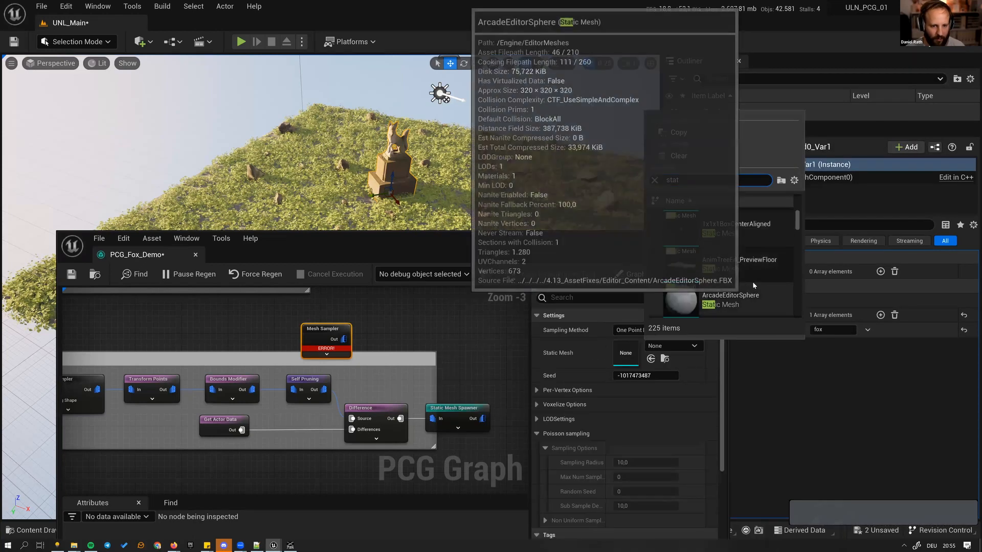
{"action": "scroll", "coordinate": [755, 278], "scroll_direction": "down", "scroll_amount": 2}
{"action": "type", "text": "ue"}
{"action": "left_click", "coordinate": [738, 265]}
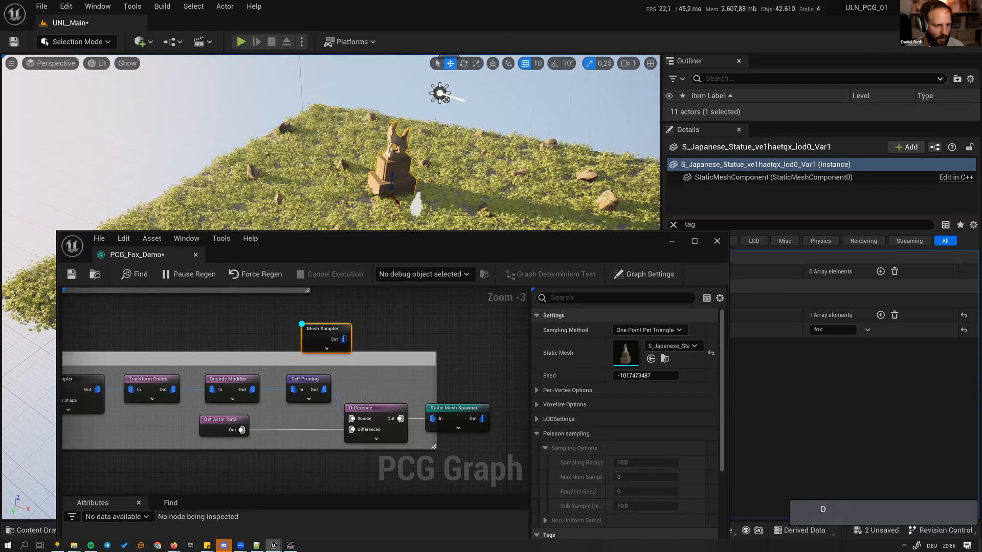
- Preview the Mesh Sampler's debug points up close beside the statue and delete the node
{"action": "key", "text": "d"}
{"action": "key", "text": "d"}
{"action": "key", "text": "w"}
{"action": "key", "text": "d"}
{"action": "key", "text": "w"}
{"action": "mouse_move", "coordinate": [449, 153]}
{"action": "right_mouse_down"}
{"action": "mouse_move", "coordinate": [412, 368]}
{"action": "mouse_move", "coordinate": [409, 358]}
{"action": "right_mouse_up"}
{"action": "key", "text": "w"}
{"action": "key", "text": "e"}
{"action": "key", "text": "w"}
{"action": "key", "text": "e"}
{"action": "key", "text": "a"}
{"action": "key", "text": "a"}
{"action": "left_click_drag", "start_coordinate": [388, 310], "coordinate": [328, 326]}
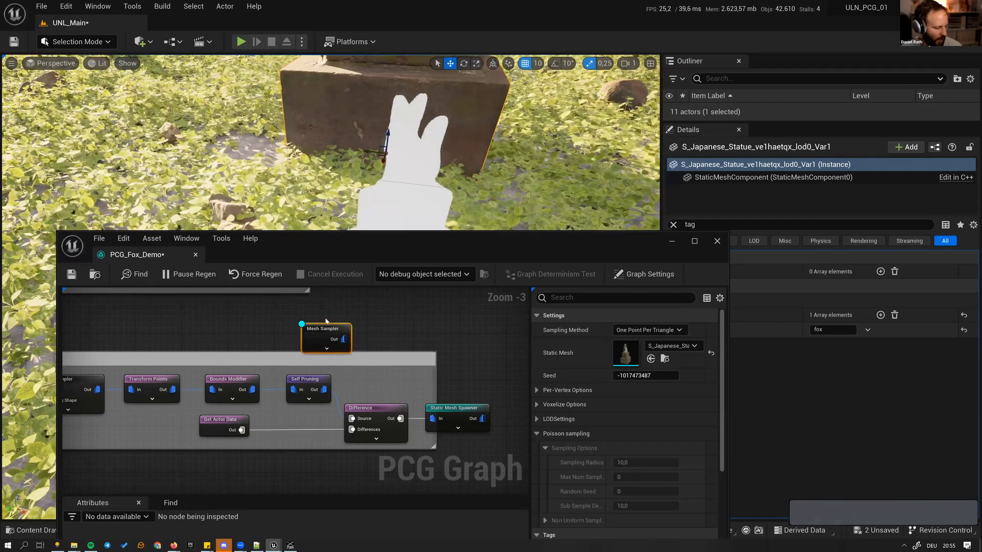
{"action": "key", "text": "Delete"}
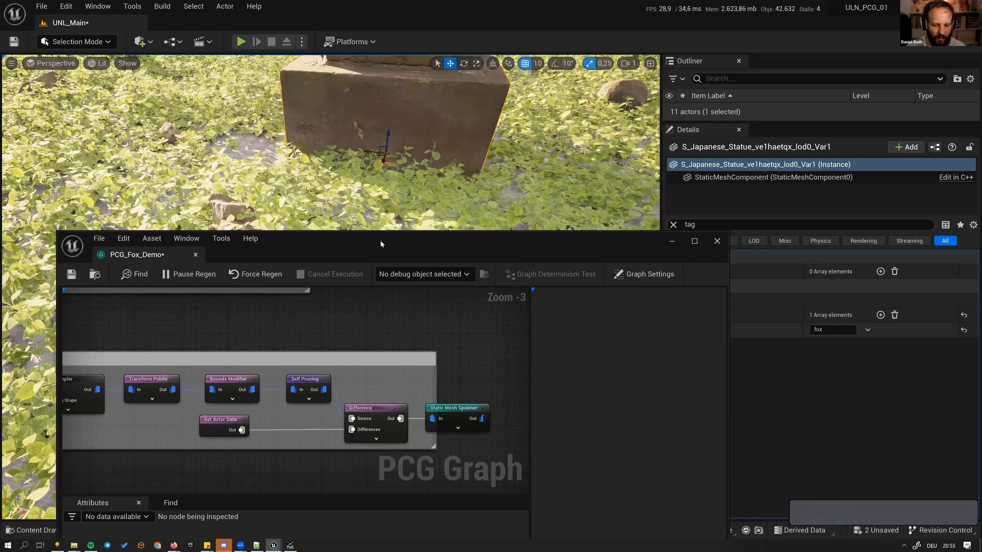
- Look over the whole graph and examine the rocks and grass around the statue, moving the graph window out of the way
{"action": "left_click_drag", "start_coordinate": [350, 248], "coordinate": [333, 195]}
{"action": "right_click_drag", "start_coordinate": [349, 246], "coordinate": [387, 295]}
{"action": "scroll", "coordinate": [384, 264], "scroll_direction": "down", "scroll_amount": 2}
{"action": "scroll", "coordinate": [384, 264], "scroll_direction": "down", "scroll_amount": 2}
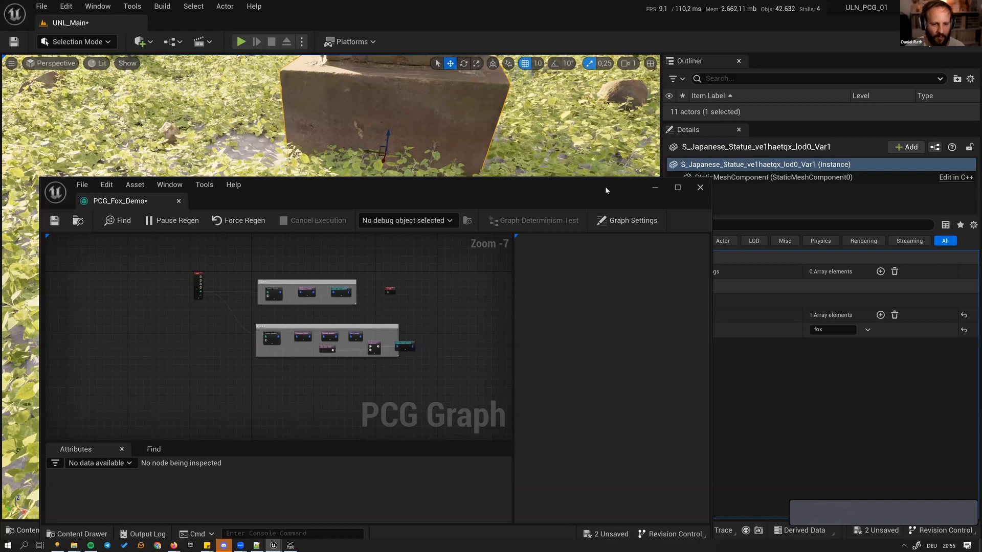
{"action": "left_click_drag", "start_coordinate": [606, 186], "coordinate": [719, 179]}
{"action": "scroll", "coordinate": [350, 142], "scroll_direction": "up", "scroll_amount": 3}
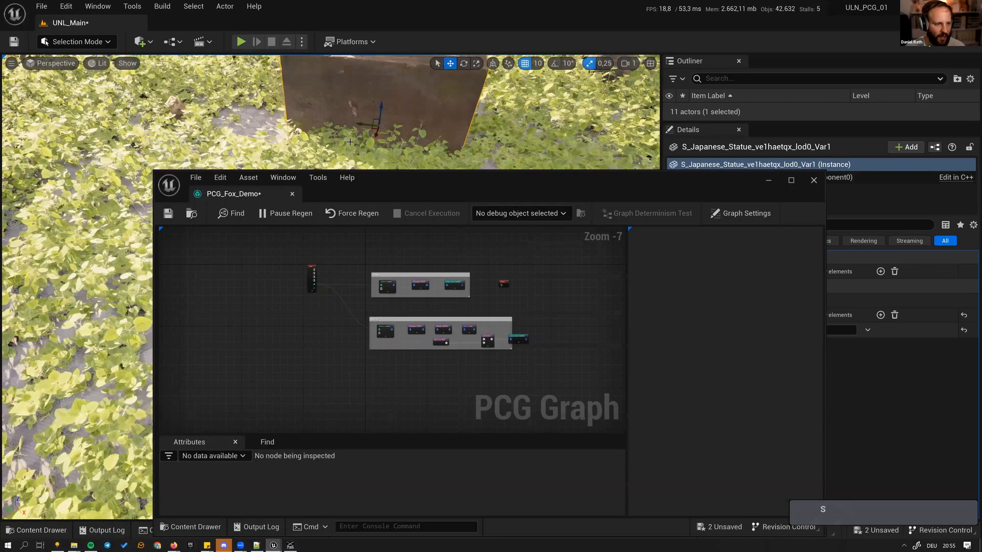
{"action": "scroll", "coordinate": [350, 141], "scroll_direction": "down", "scroll_amount": 3}
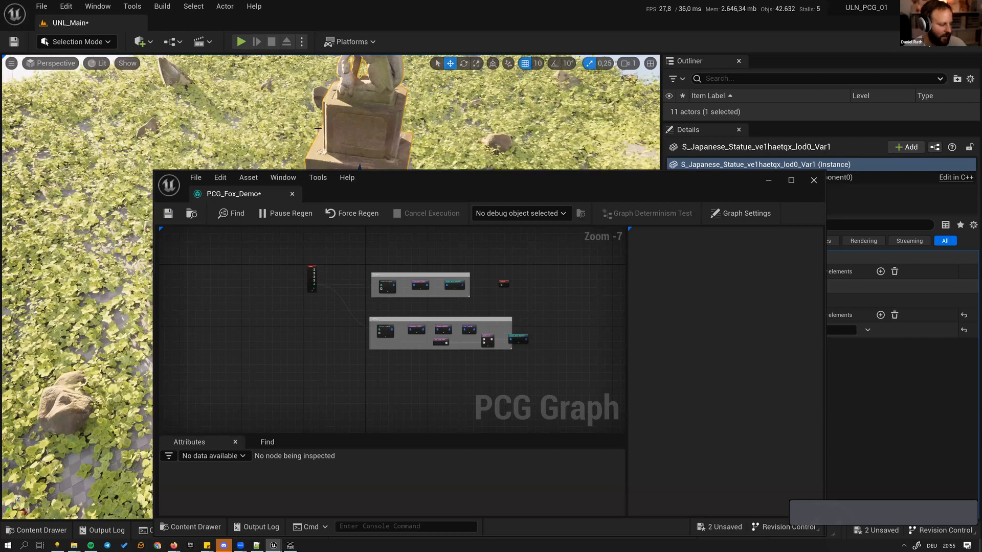
{"action": "left_click_drag", "start_coordinate": [380, 177], "coordinate": [499, 237]}
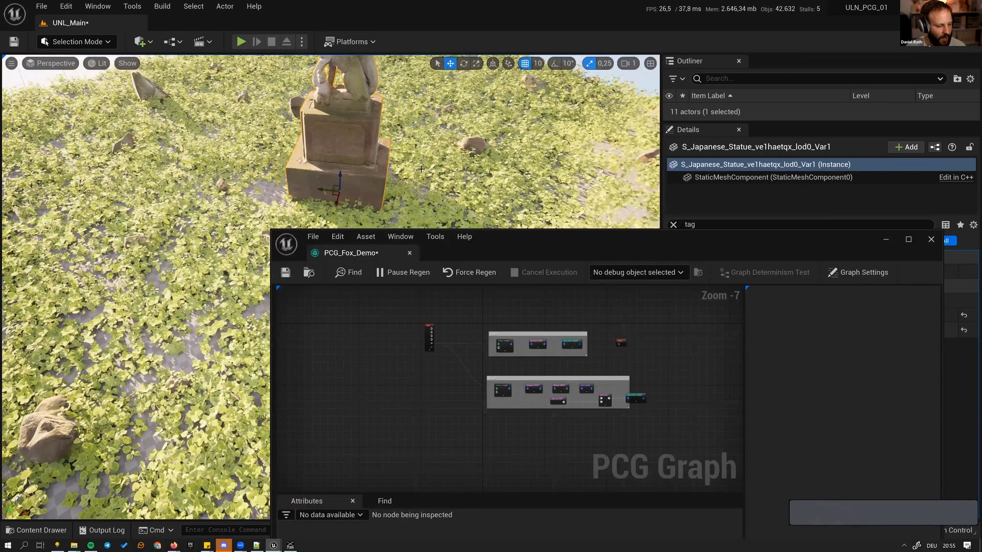
{"action": "scroll", "coordinate": [246, 301], "scroll_direction": "down", "scroll_amount": 5}
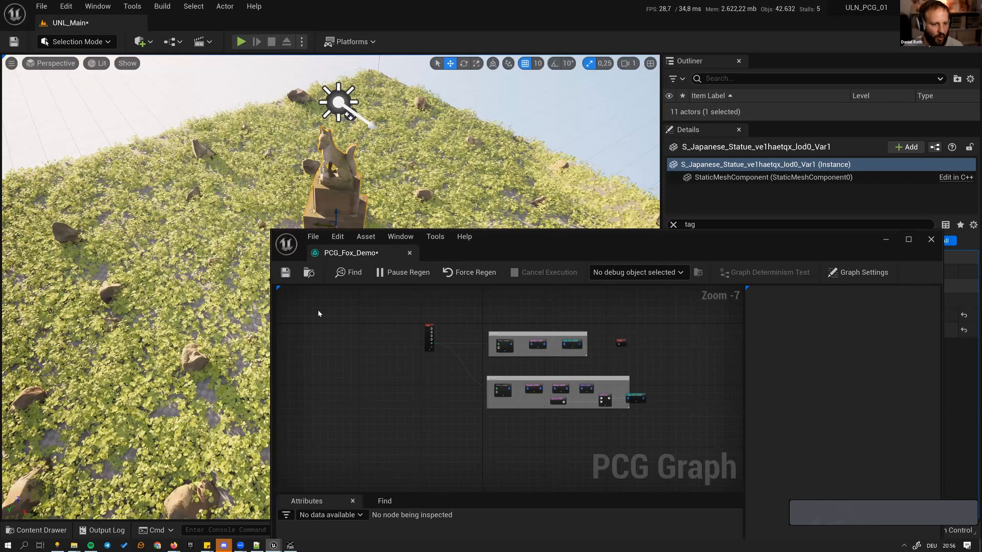
{"action": "left_click_drag", "start_coordinate": [533, 239], "coordinate": [480, 233]}
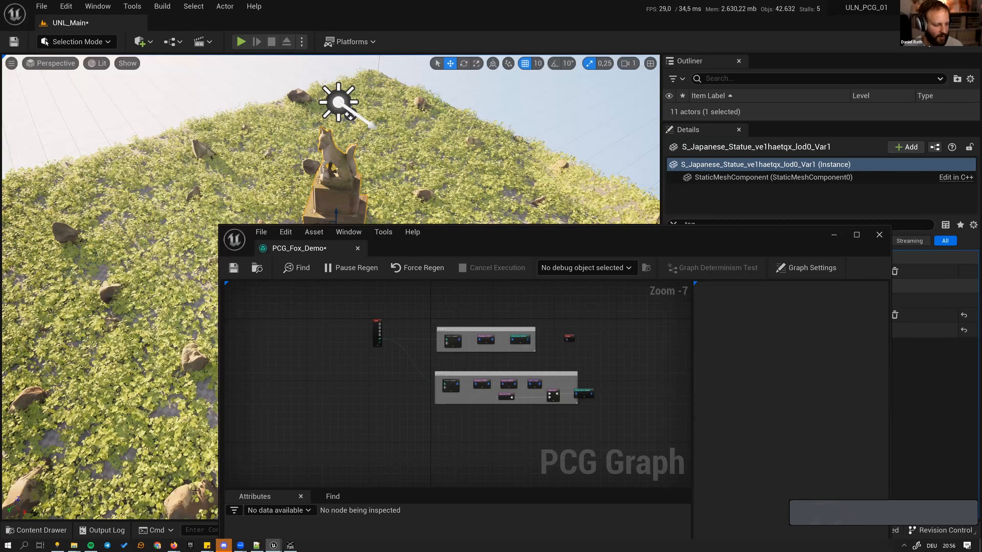
- Create a Blueprint Class with Actor as its parent in the PCG content folder
{"action": "left_click", "coordinate": [54, 457]}
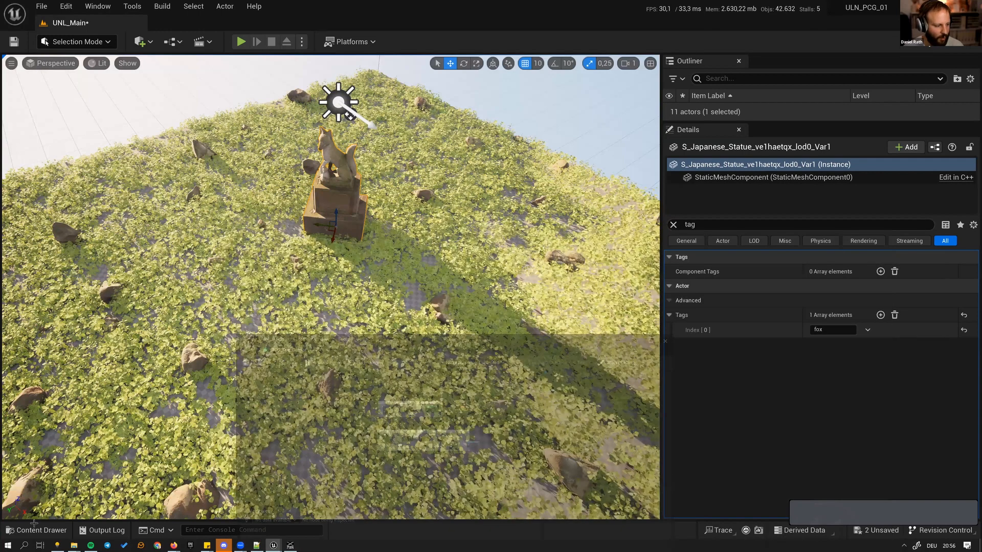
{"action": "left_click", "coordinate": [36, 530]}
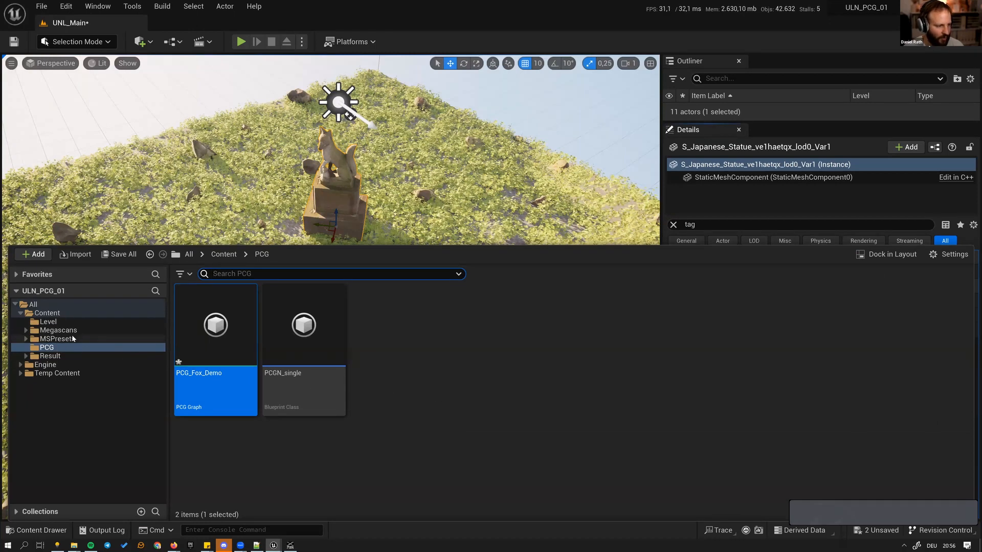
{"action": "left_click", "coordinate": [459, 354]}
{"action": "right_click", "coordinate": [458, 354]}
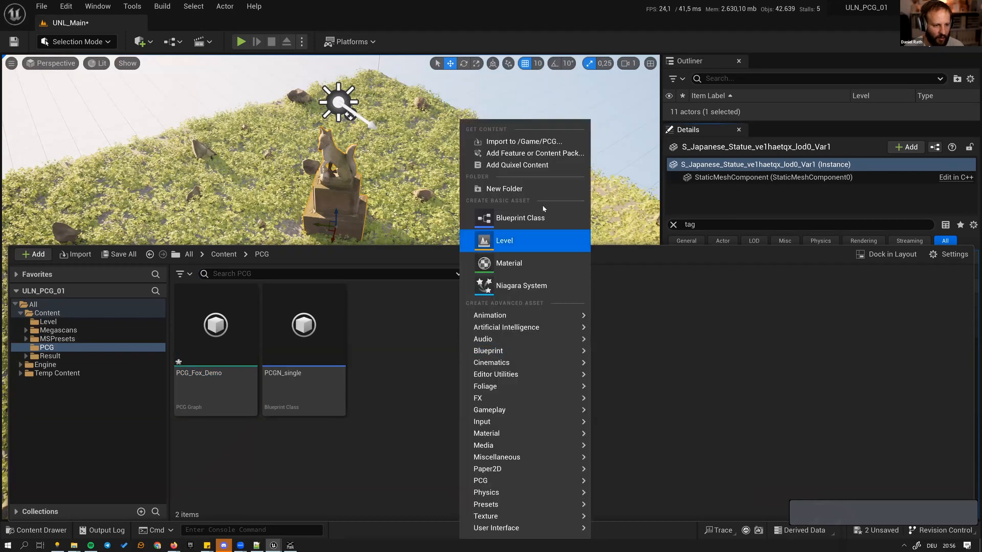
{"action": "left_click", "coordinate": [527, 219]}
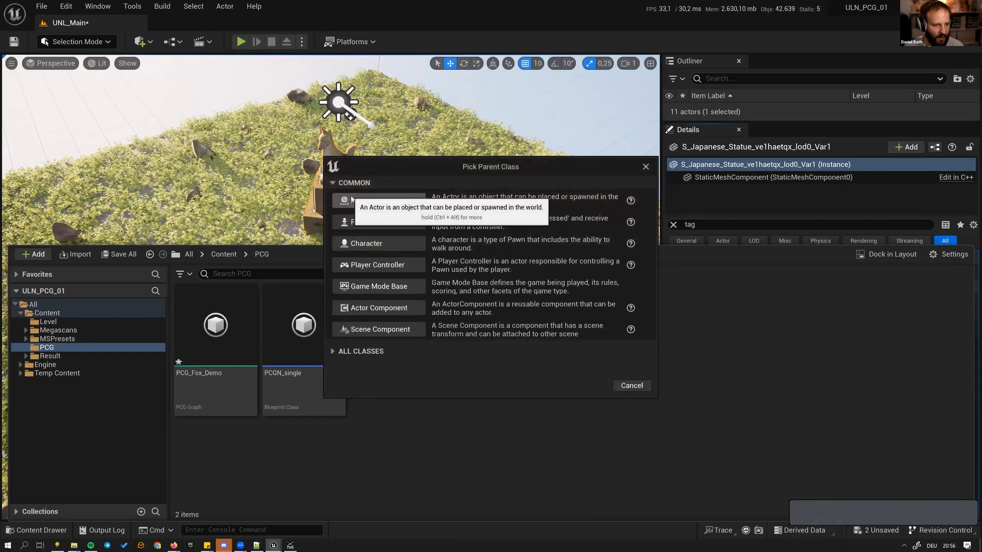
{"action": "left_click", "coordinate": [349, 200]}
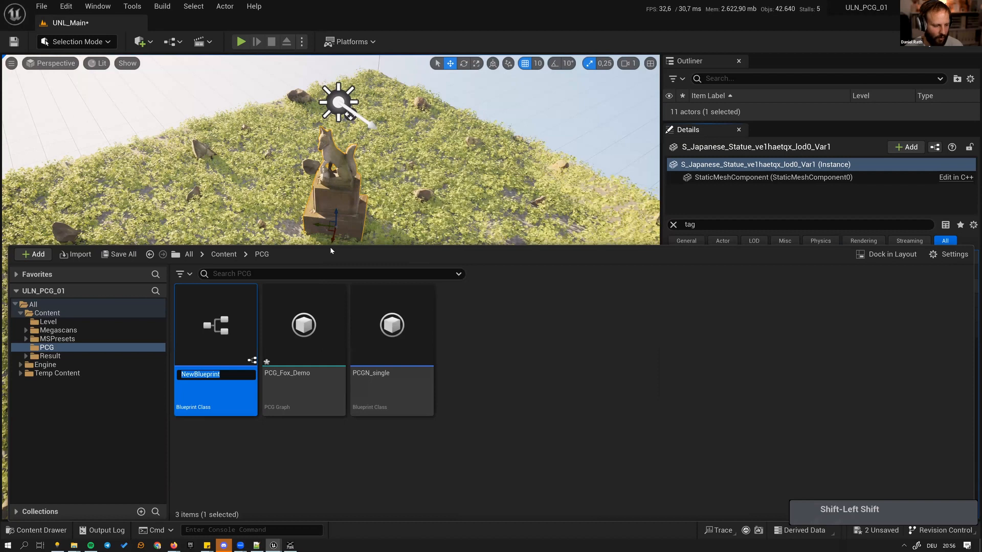
- Name the new Blueprint Class BP_Path
{"action": "key", "text": "shift"}
{"action": "key", "text": "shift"}
{"action": "key", "text": "shift"}
{"action": "key", "text": "shift"}
{"action": "key", "text": "shift"}
{"action": "key", "text": "shift"}
{"action": "key", "text": "shift"}
{"action": "key", "text": "shift"}
{"action": "key", "text": "shift"}
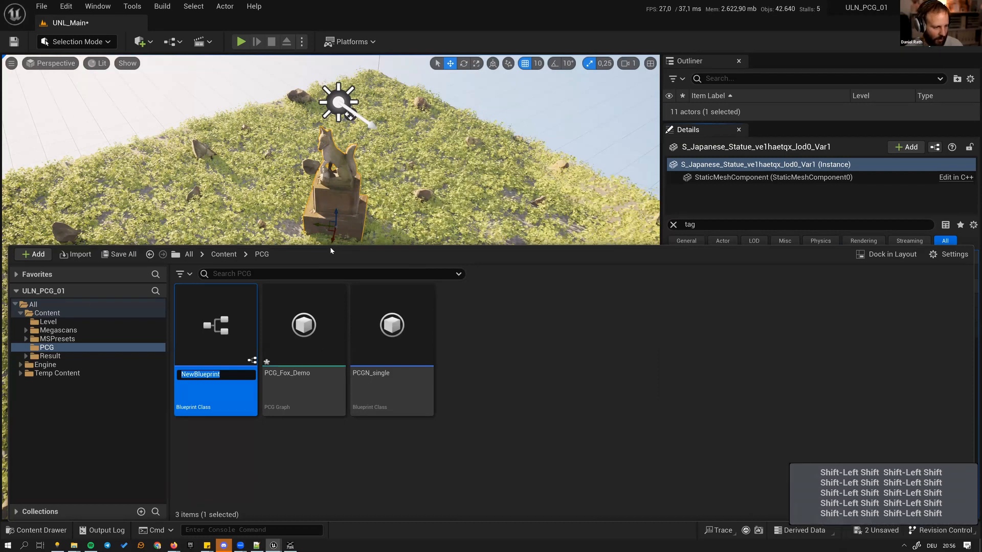
{"action": "type", "text": "BP_Path"}
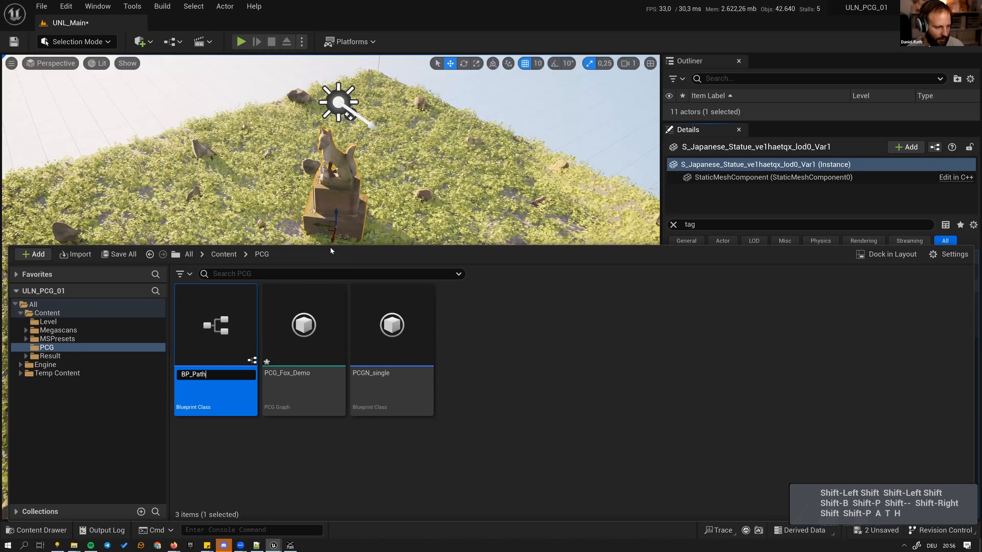
{"action": "key", "text": "Return"}
{"action": "left_click", "coordinate": [502, 320]}
{"action": "right_click", "coordinate": [506, 322]}
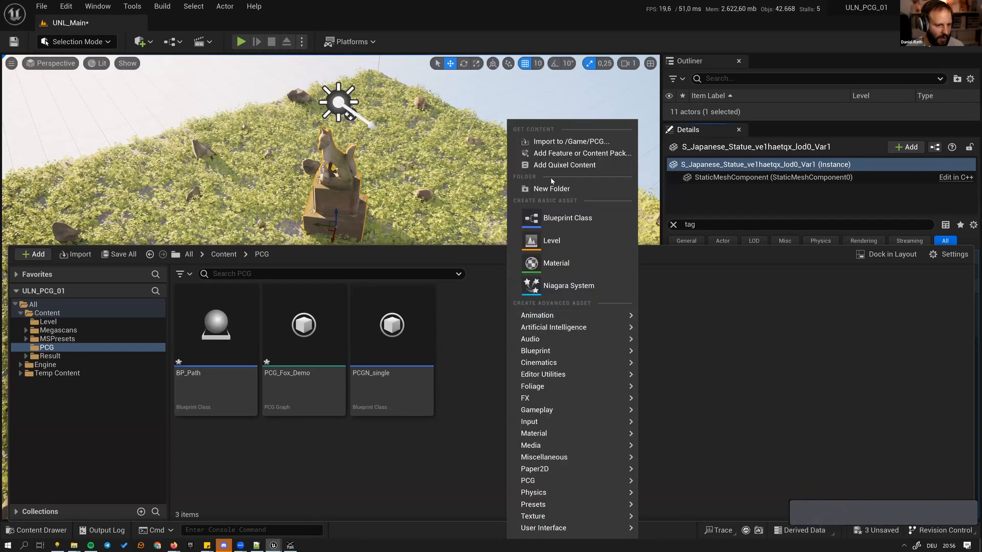
{"action": "left_click", "coordinate": [553, 215]}
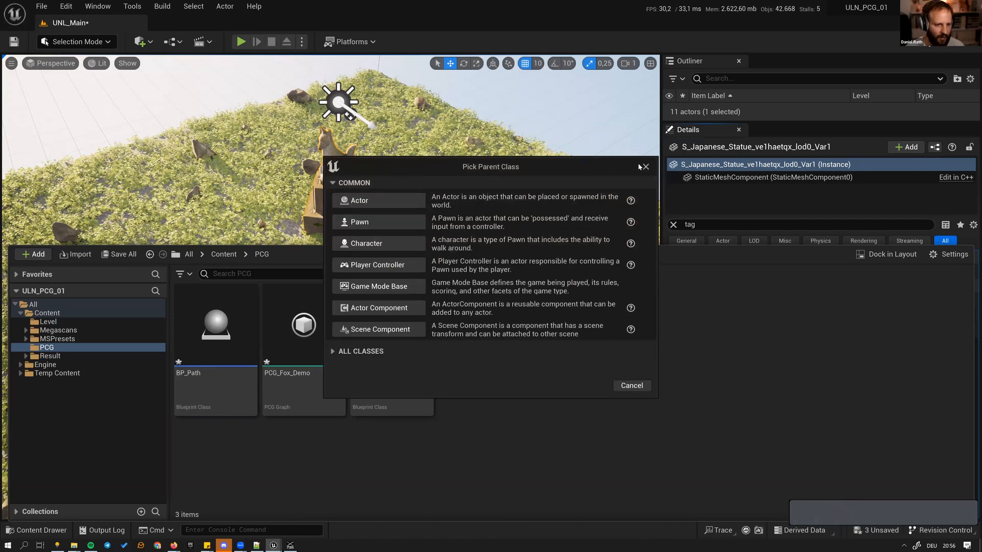
{"action": "key", "text": "Escape"}
- Open the BP_Path blueprint for editing and bring its editor window to full size
{"action": "left_click", "coordinate": [245, 318]}
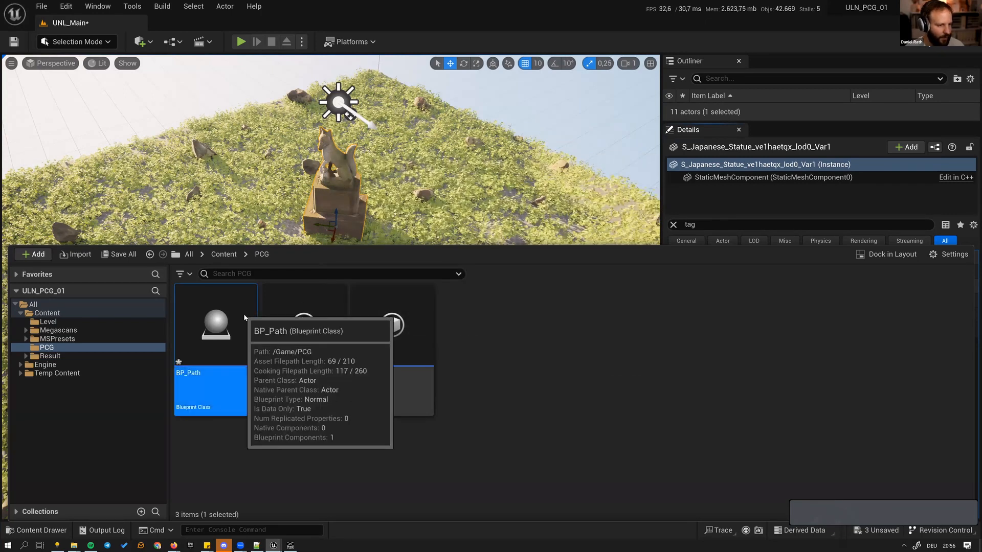
{"action": "double_click", "coordinate": [241, 314]}
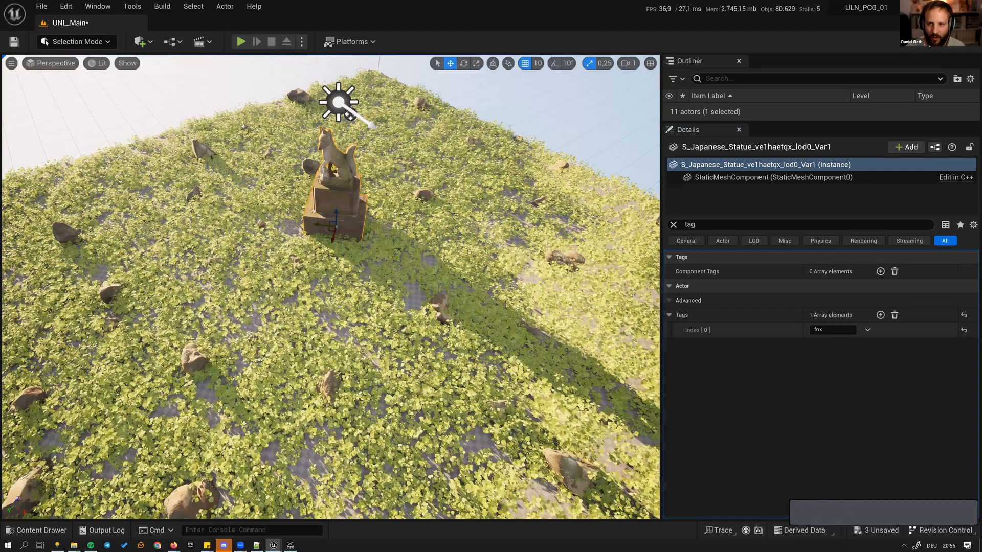
{"action": "left_click_drag", "start_coordinate": [981, 158], "coordinate": [229, 158]}
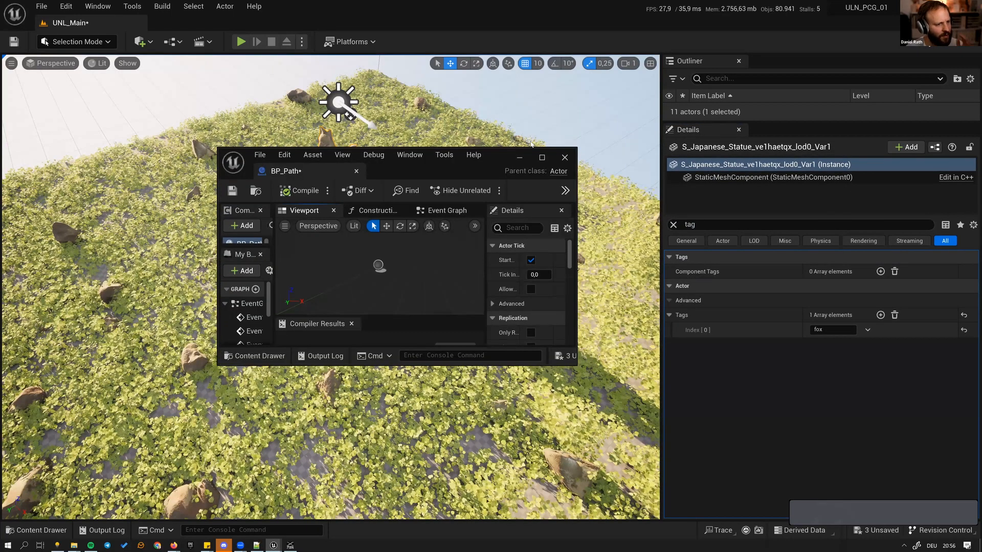
{"action": "left_click", "coordinate": [543, 158]}
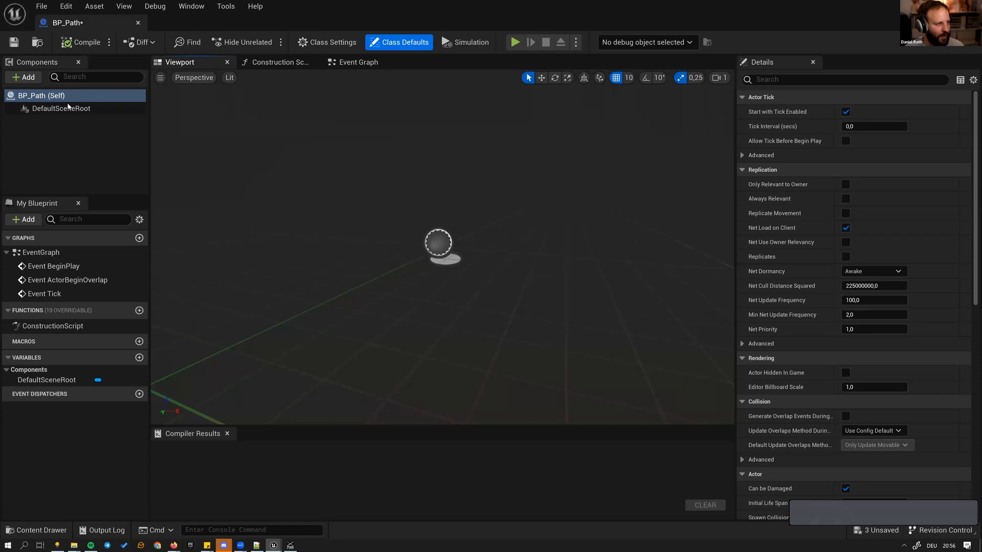
- Add an actor tag named path to BP_Path's class defaults
{"action": "left_click", "coordinate": [762, 79]}
{"action": "type", "text": "tag"}
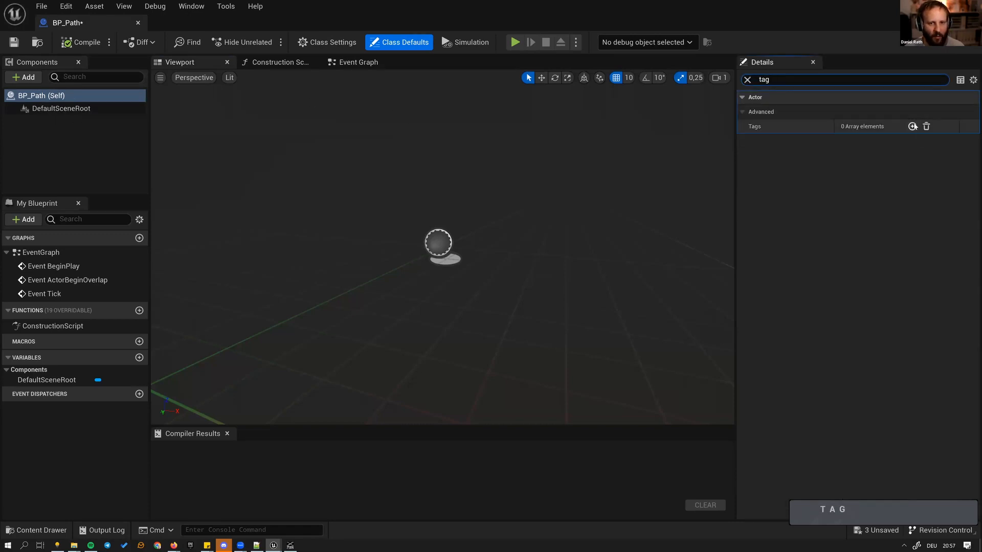
{"action": "left_click", "coordinate": [912, 127]}
{"action": "left_click", "coordinate": [856, 140]}
{"action": "type", "text": "path"}
{"action": "key", "text": "Return"}
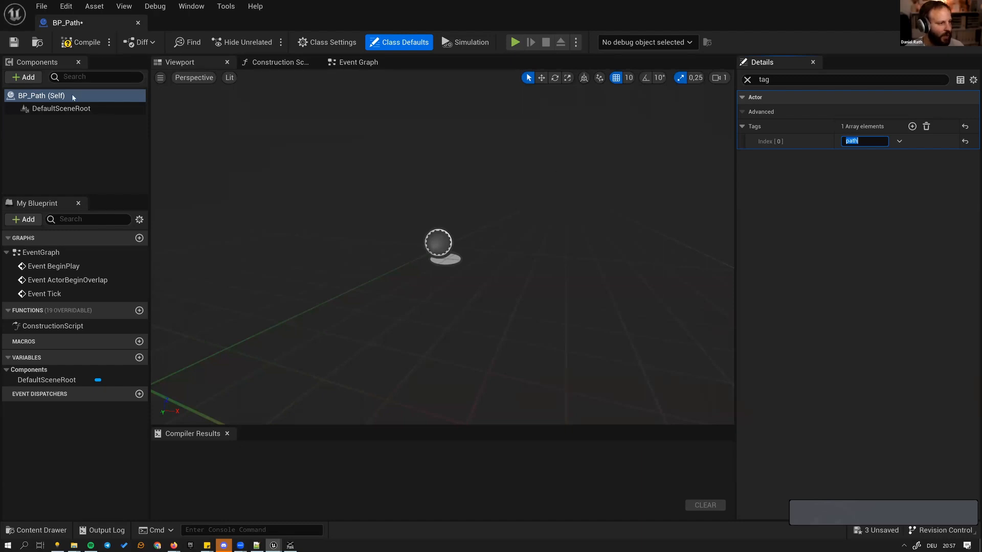
- Add a Spline component to BP_Path and make it the root in place of DefaultSceneRoot
{"action": "left_click", "coordinate": [23, 79]}
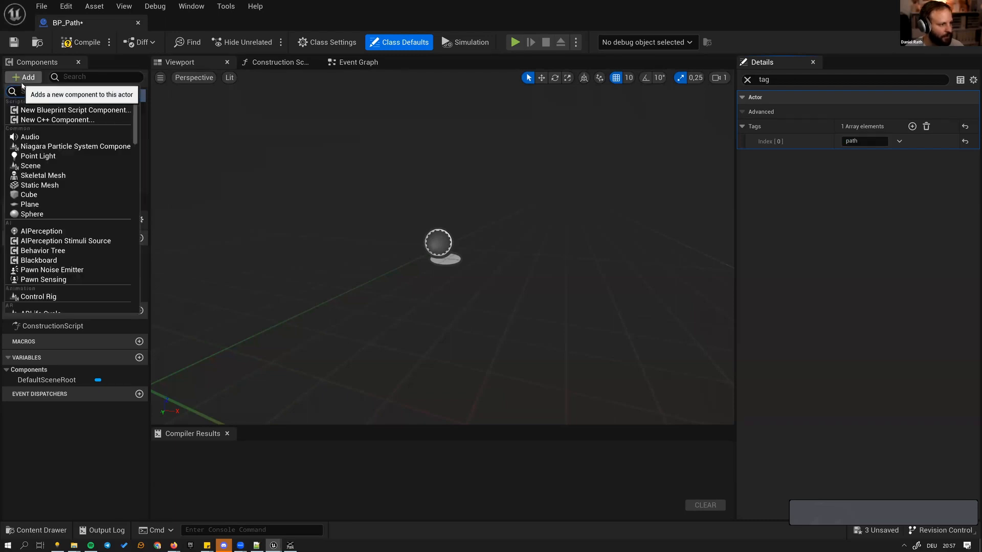
{"action": "type", "text": "splin"}
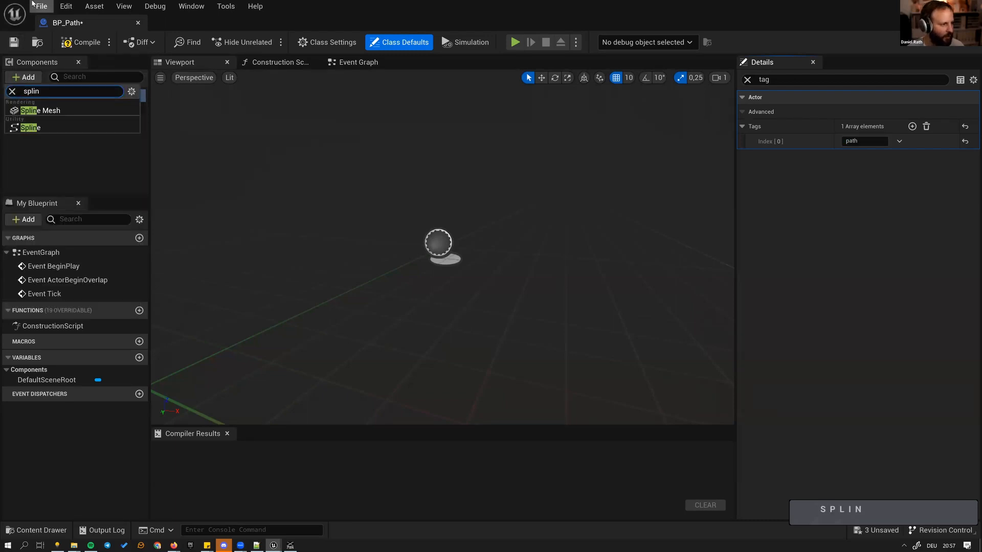
{"action": "left_click", "coordinate": [60, 127]}
{"action": "left_click_drag", "start_coordinate": [51, 122], "coordinate": [88, 113]}
{"action": "right_click_drag", "start_coordinate": [300, 175], "coordinate": [316, 231]}
{"action": "key", "text": "e"}
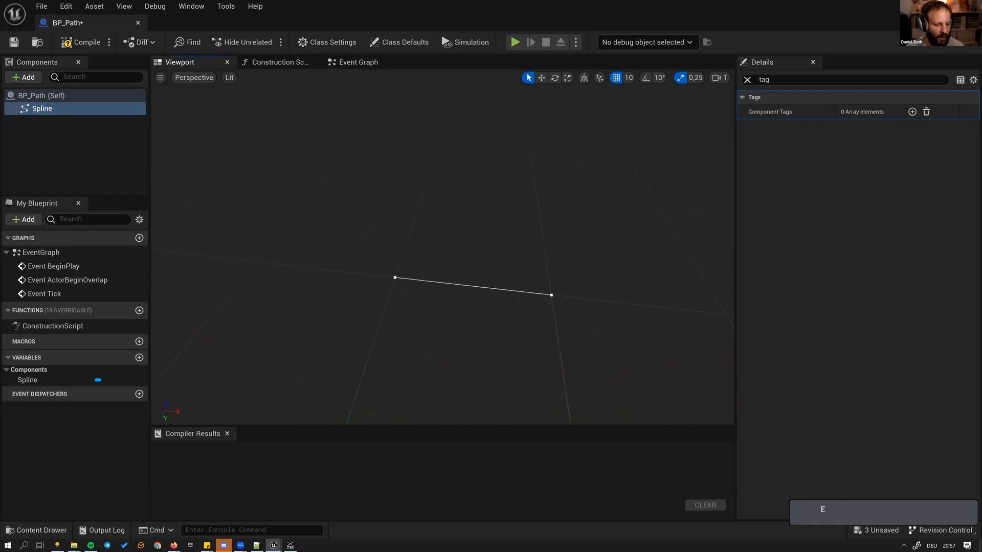
{"action": "left_click", "coordinate": [253, 546]}
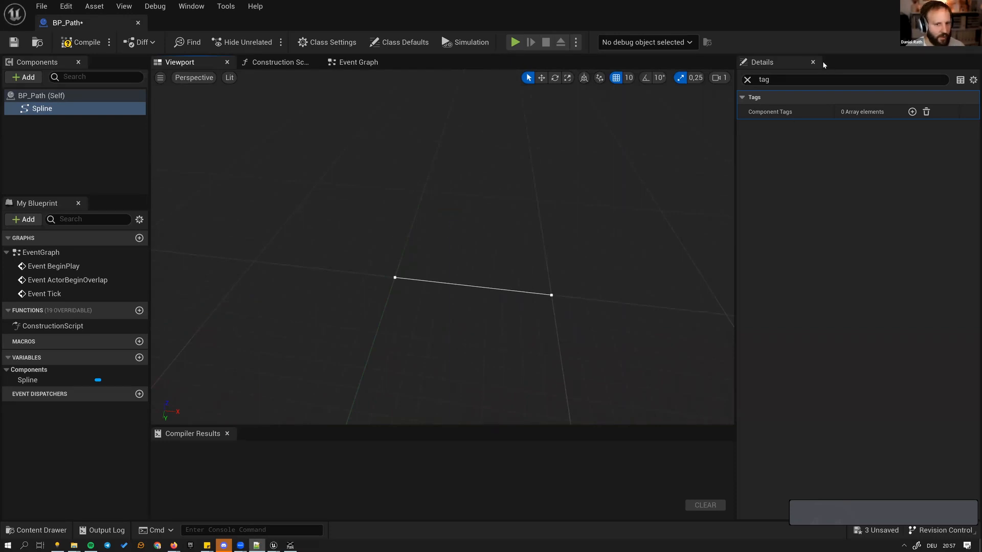
{"action": "left_click", "coordinate": [747, 79]}
{"action": "type", "text": "siy"}
{"action": "key", "text": "BackSpace"}
{"action": "type", "text": "ze"}
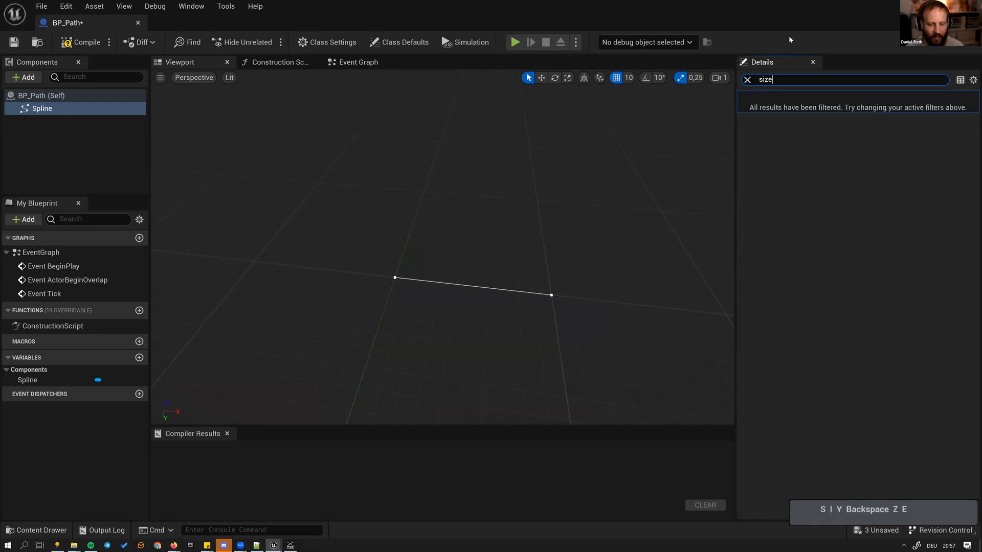
{"action": "key", "text": "ctrl+a"}
{"action": "key", "text": "BackSpace"}
- Enable Scale Visualization Width on the Spline component and save the BP_Path blueprint
{"action": "key", "text": "ctrl+a"}
{"action": "type", "text": "widt"}
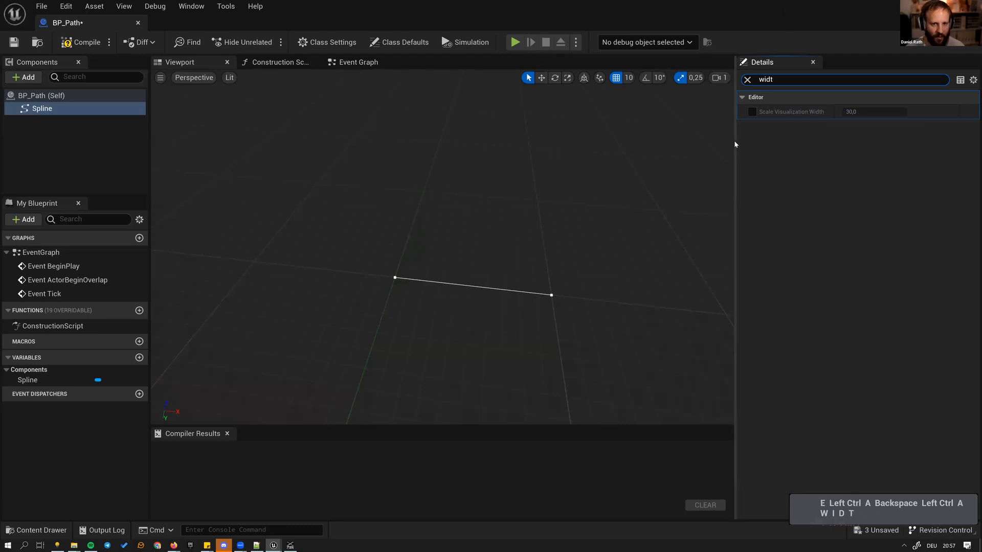
{"action": "left_click", "coordinate": [751, 110]}
{"action": "key", "text": "d"}
{"action": "right_click_drag", "start_coordinate": [469, 223], "coordinate": [379, 245]}
{"action": "key", "text": "a"}
{"action": "key", "text": "w"}
{"action": "key", "text": "w"}
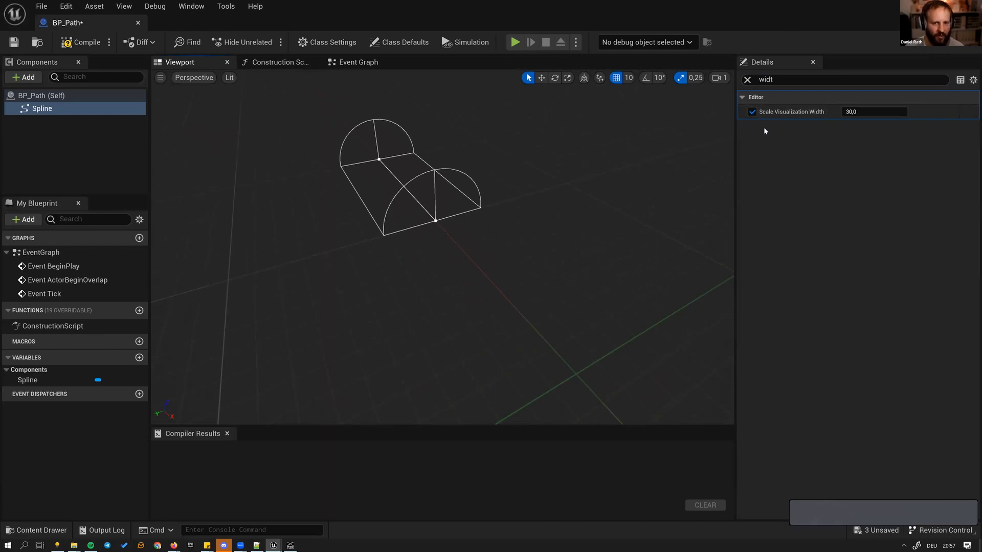
{"action": "left_click", "coordinate": [14, 43]}
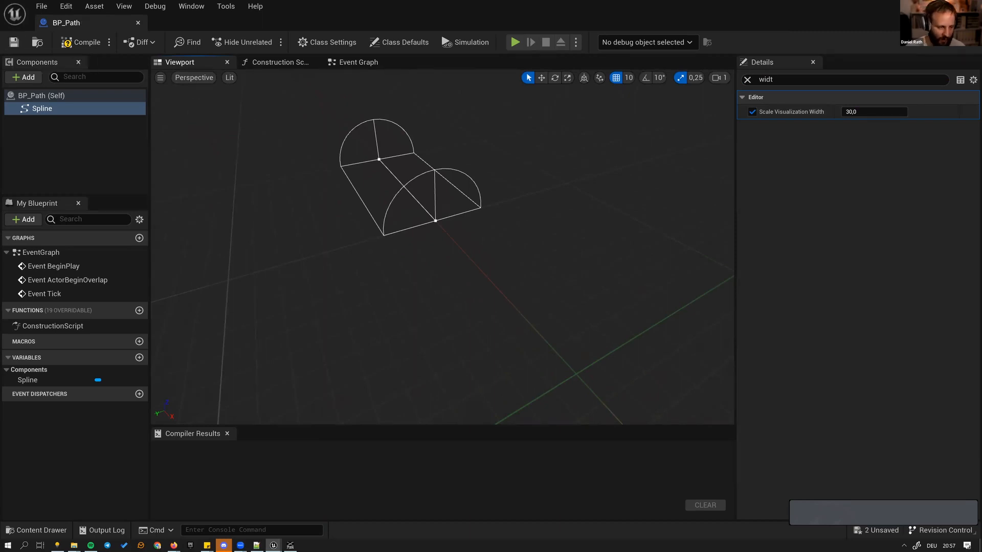
- Return to the UNL_Main level and place BP_Path from the PCG content folder on the grass in front of the statue
{"action": "key", "text": "super+Down"}
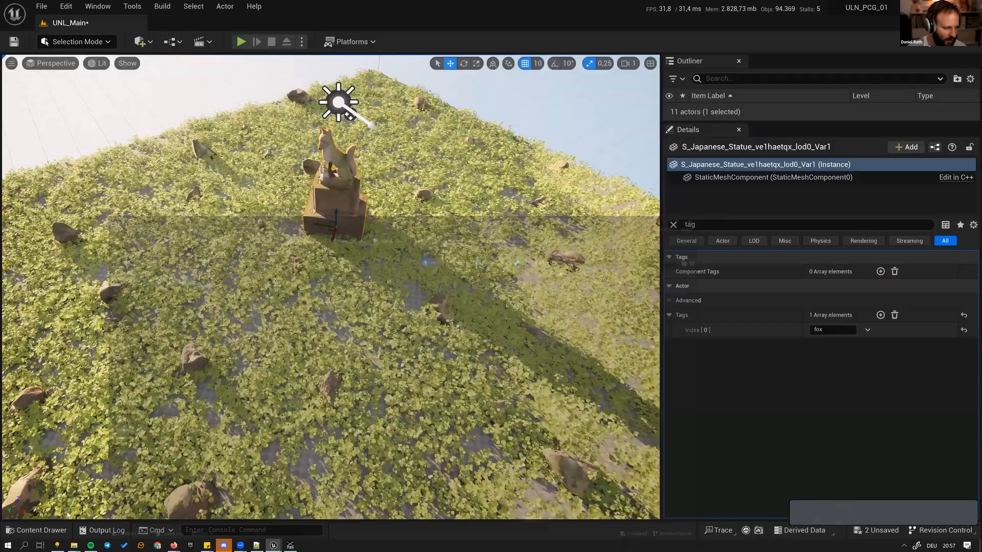
{"action": "key", "text": "ctrl+space"}
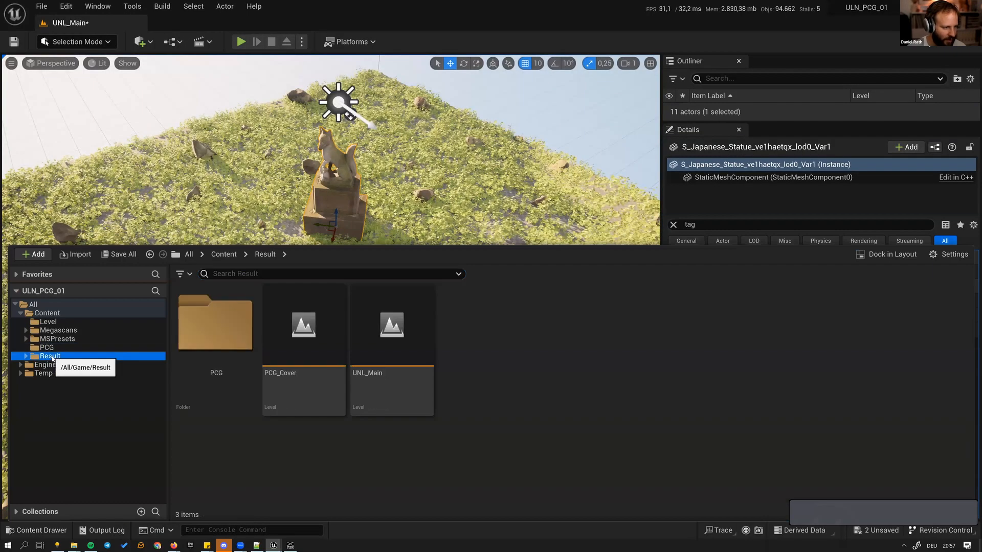
{"action": "double_click", "coordinate": [225, 330]}
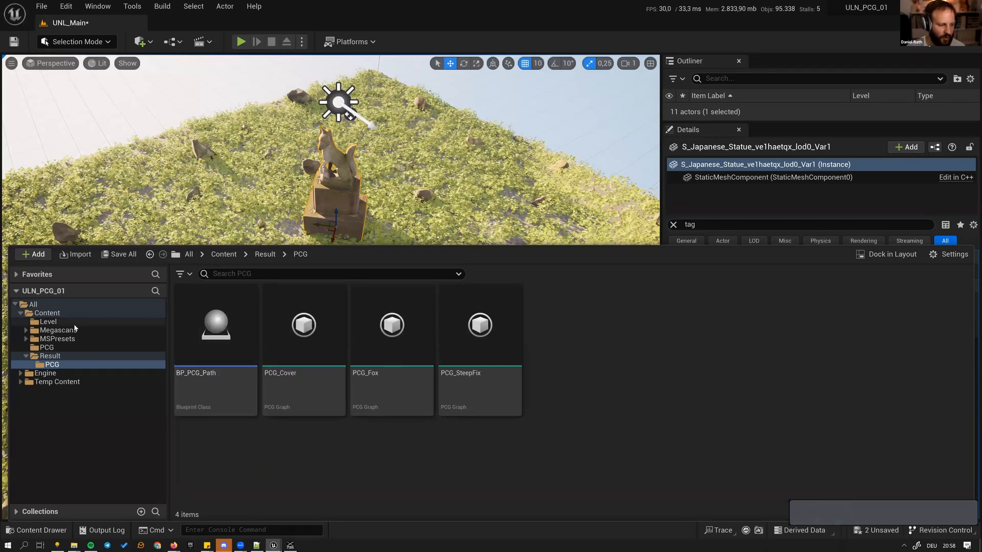
{"action": "left_click", "coordinate": [61, 346]}
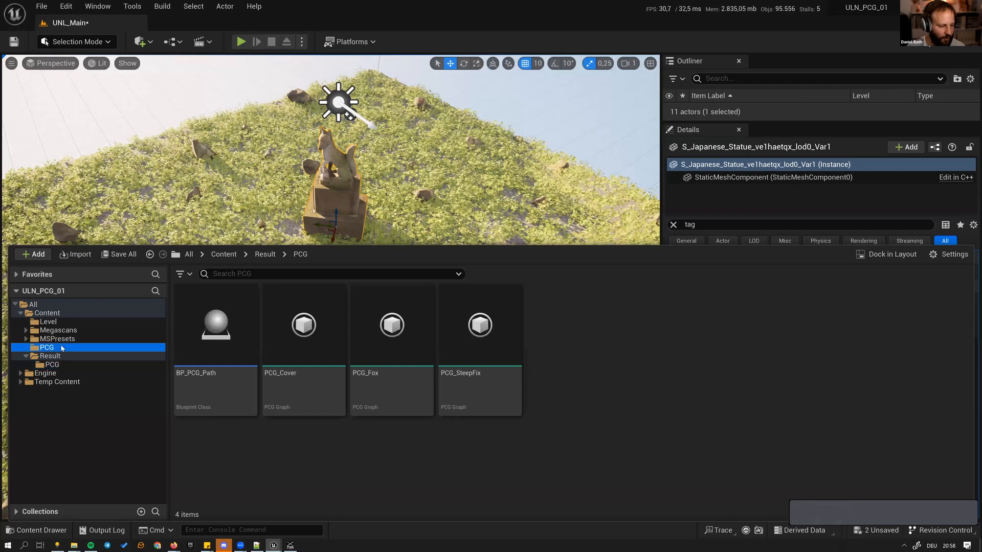
{"action": "left_click", "coordinate": [205, 331]}
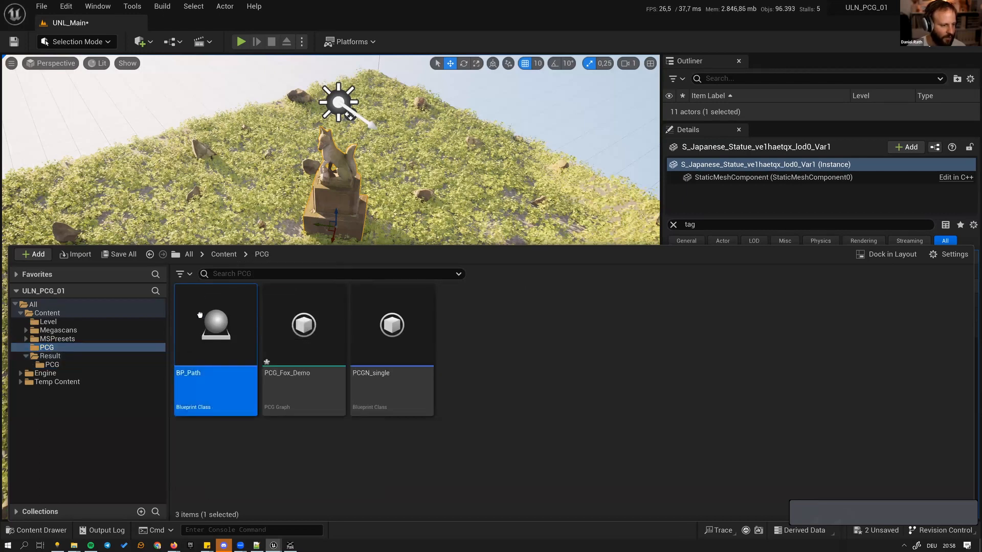
{"action": "key", "text": "ctrl+space"}
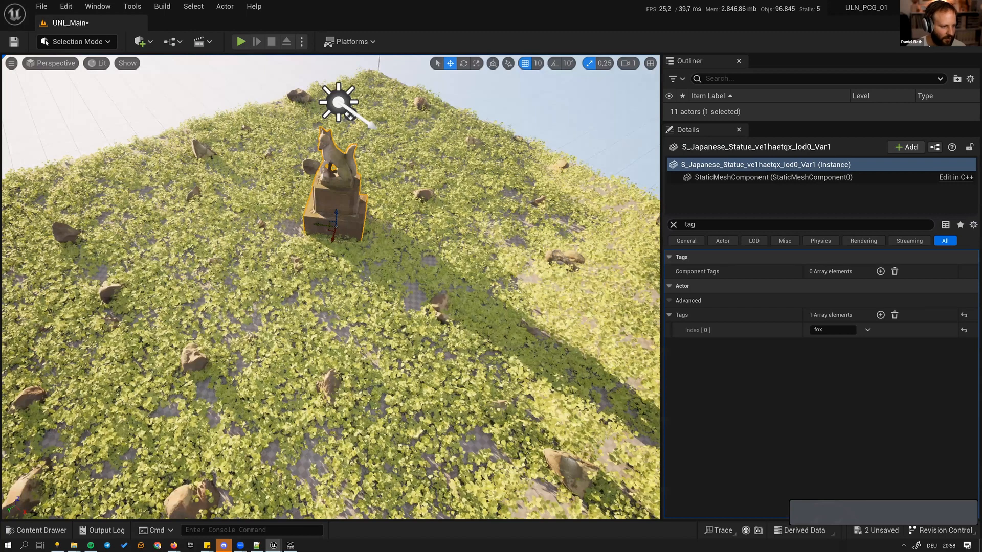
{"action": "left_click_drag", "start_coordinate": [205, 332], "coordinate": [200, 315]}
- Reposition BP_Path on the grass and move the spline's end point to the base of the fox statue
{"action": "key", "text": "a"}
{"action": "key", "text": "w"}
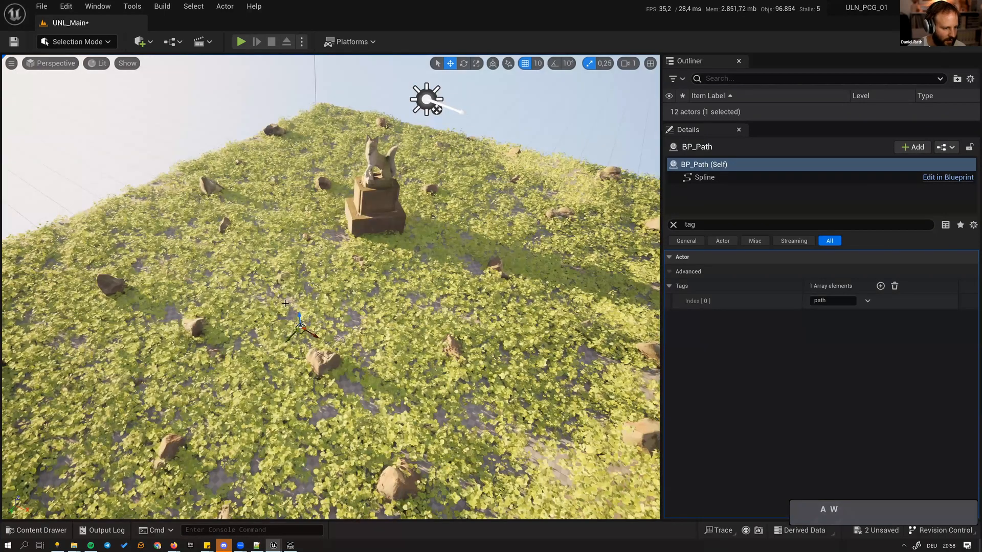
{"action": "key", "text": "w"}
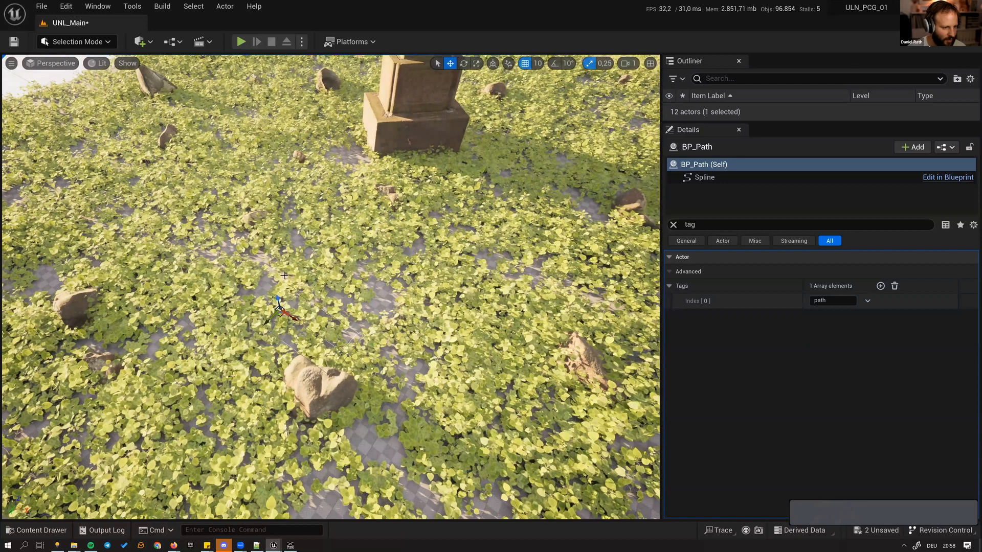
{"action": "left_click_drag", "start_coordinate": [278, 300], "coordinate": [272, 273]}
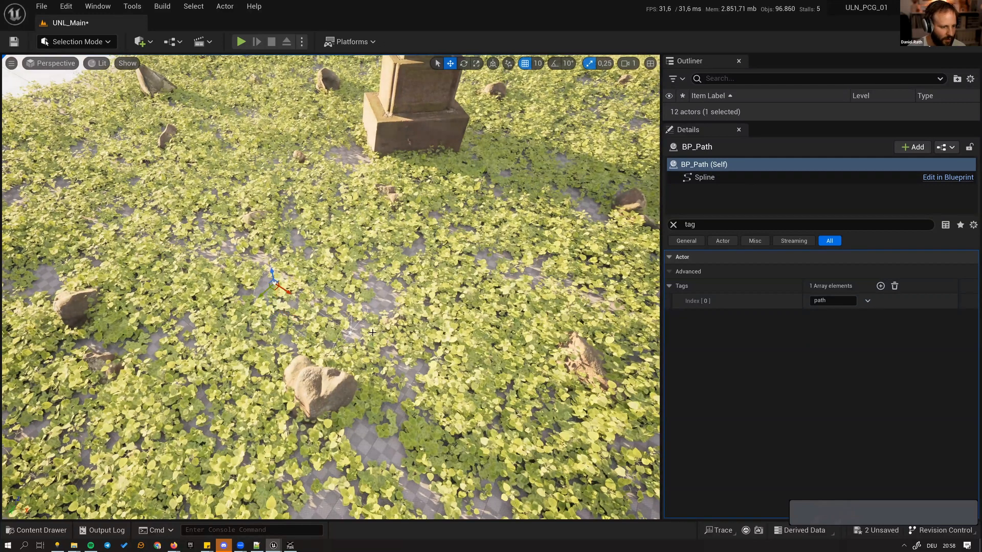
{"action": "left_click", "coordinate": [351, 339]}
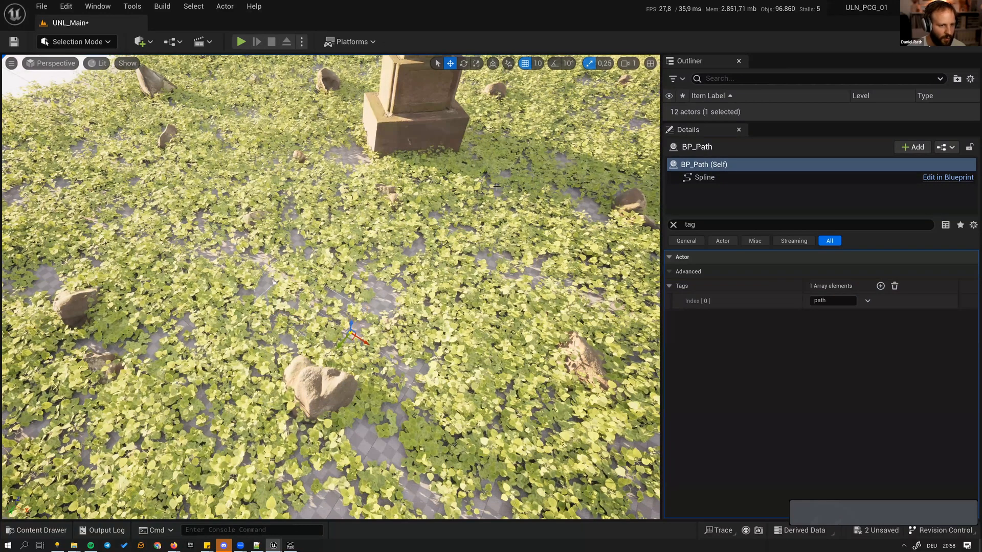
{"action": "left_click_drag", "start_coordinate": [504, 179], "coordinate": [443, 141]}
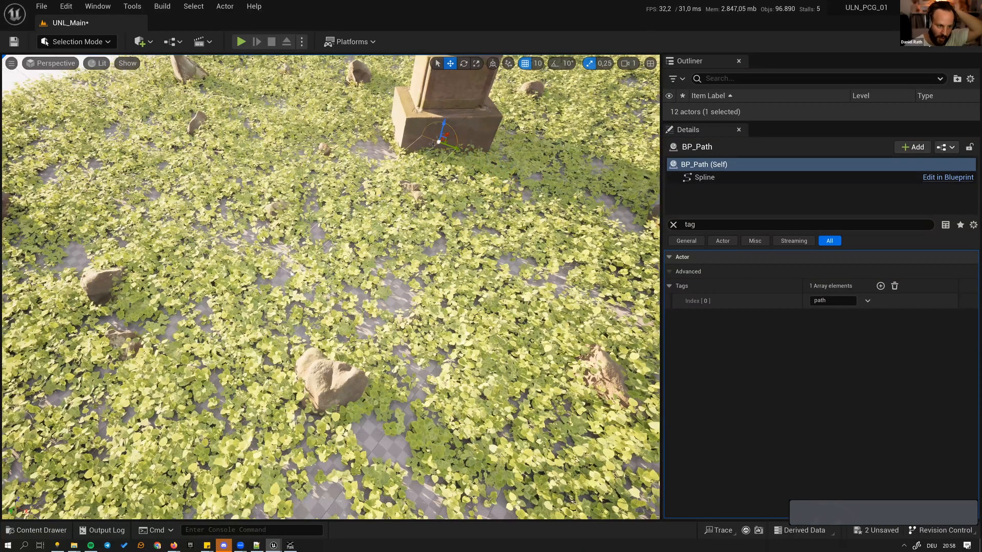
- Move the spline's start point away from the statue toward the near corner of the ground
{"action": "left_click", "coordinate": [292, 274]}
{"action": "key", "text": "s"}
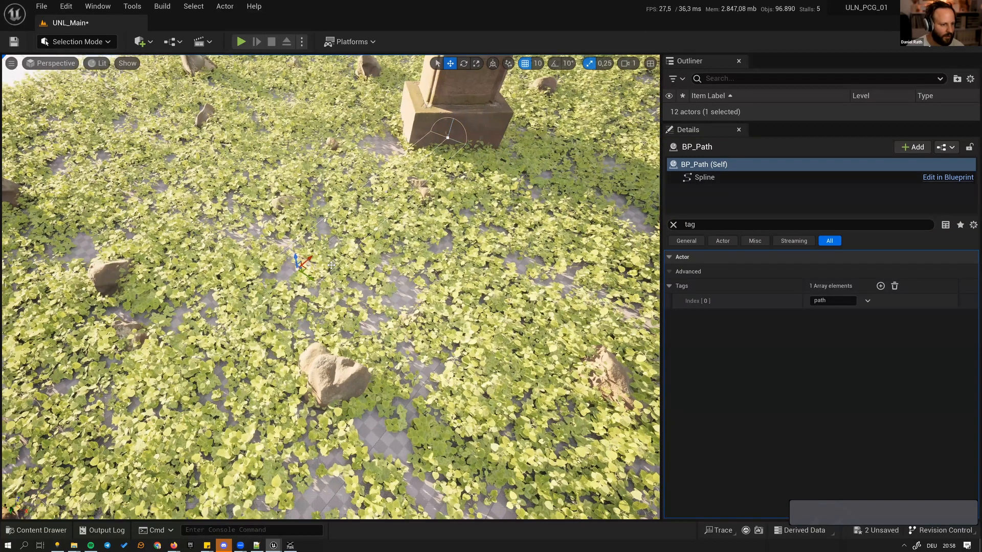
{"action": "key", "text": "s"}
{"action": "left_click_drag", "start_coordinate": [330, 267], "coordinate": [71, 491]}
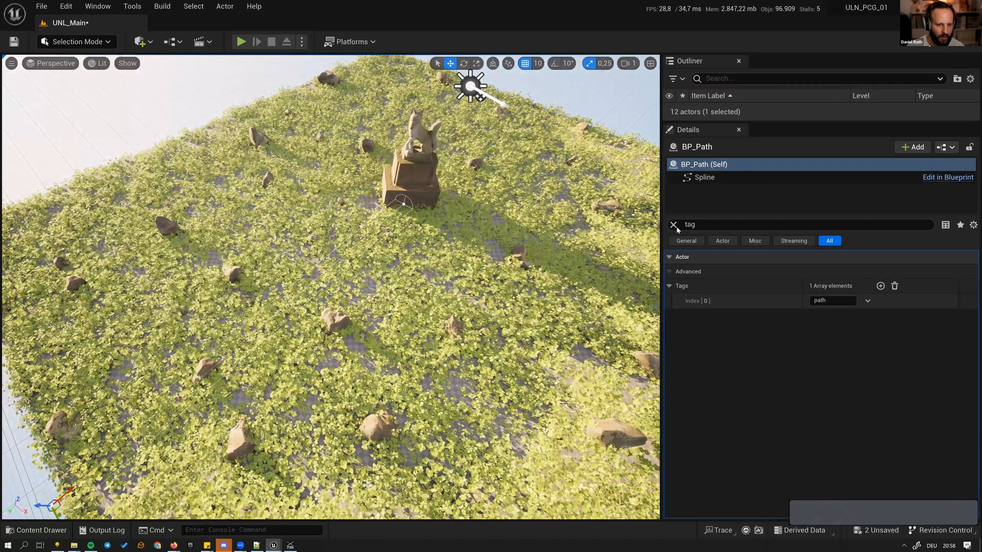
- Clear the property filter and set BP_Path's location to 0, 0, 0
{"action": "key", "text": "s"}
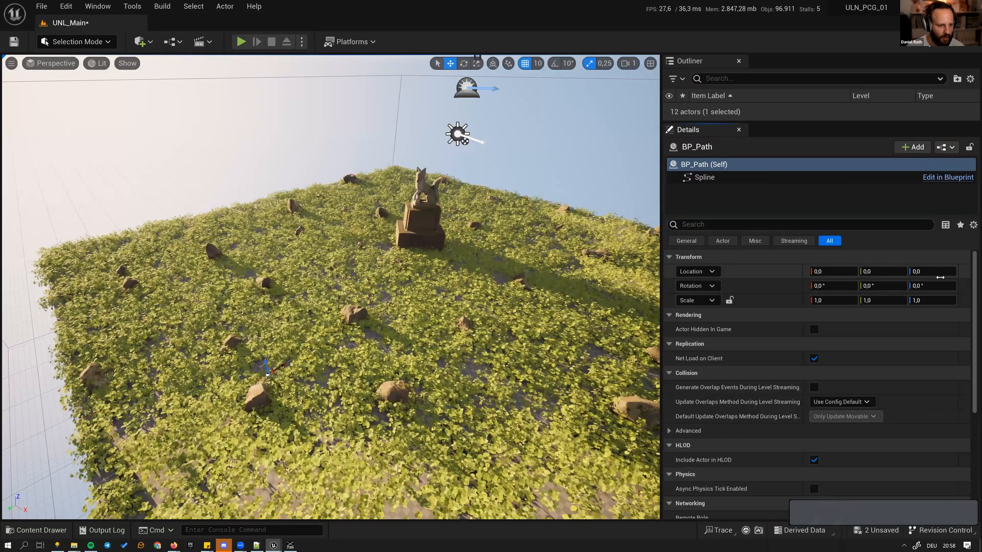
{"action": "key", "text": "a"}
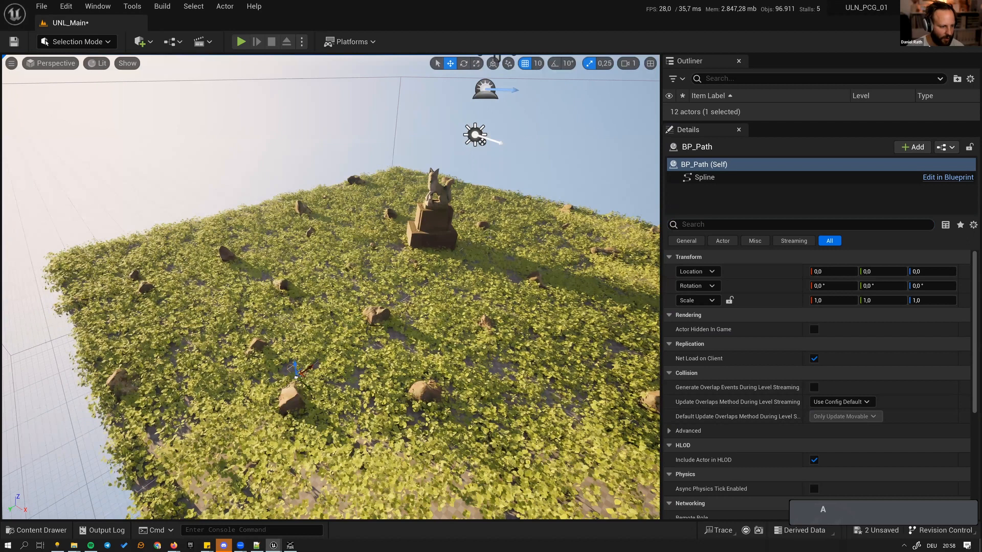
{"action": "key", "text": "a"}
{"action": "key", "text": "q"}
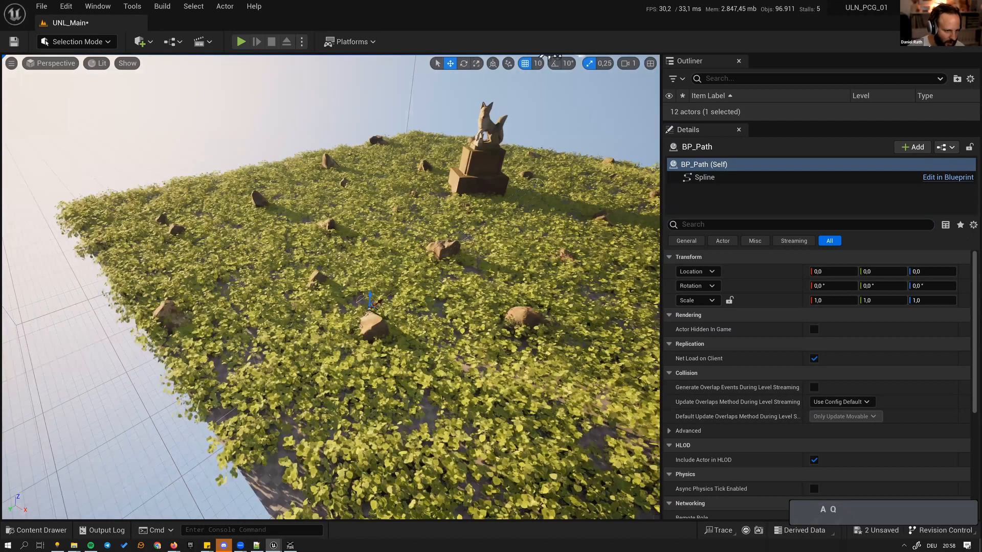
{"action": "key", "text": "a"}
{"action": "key", "text": "q"}
{"action": "key", "text": "a"}
- Open the PCG_Fox_Demo graph and disable the Static Mesh Spawner in the Grass group
{"action": "mouse_move", "coordinate": [214, 463]}
{"action": "right_mouse_down"}
{"action": "mouse_move", "coordinate": [232, 435]}
{"action": "mouse_move", "coordinate": [230, 422]}
{"action": "mouse_move", "coordinate": [204, 414]}
{"action": "mouse_move", "coordinate": [202, 462]}
{"action": "mouse_move", "coordinate": [211, 466]}
{"action": "right_mouse_up"}
{"action": "key", "text": "q"}
{"action": "key", "text": "d"}
{"action": "key", "text": "e"}
{"action": "right_click_drag", "start_coordinate": [566, 199], "coordinate": [590, 178]}
{"action": "key", "text": "d"}
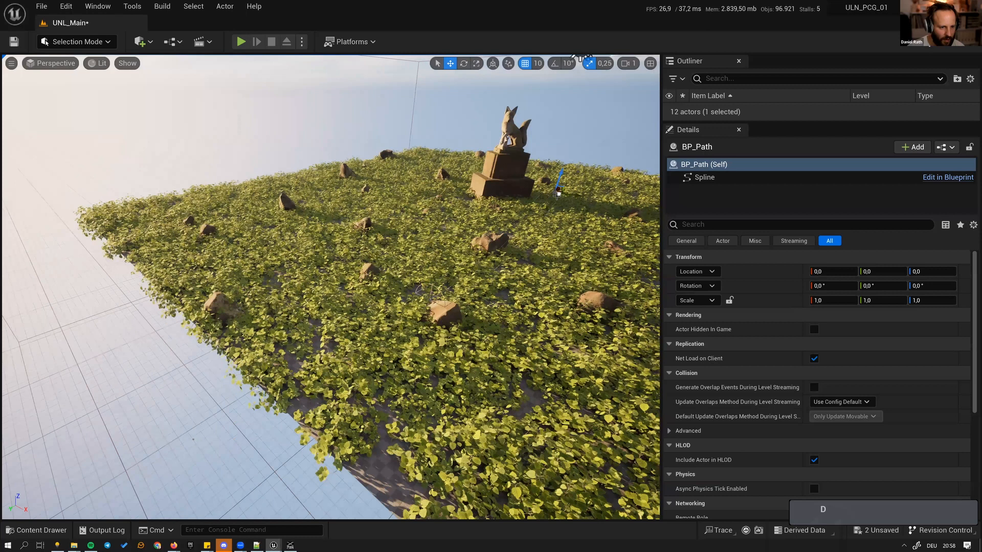
{"action": "right_click_drag", "start_coordinate": [417, 312], "coordinate": [120, 530]}
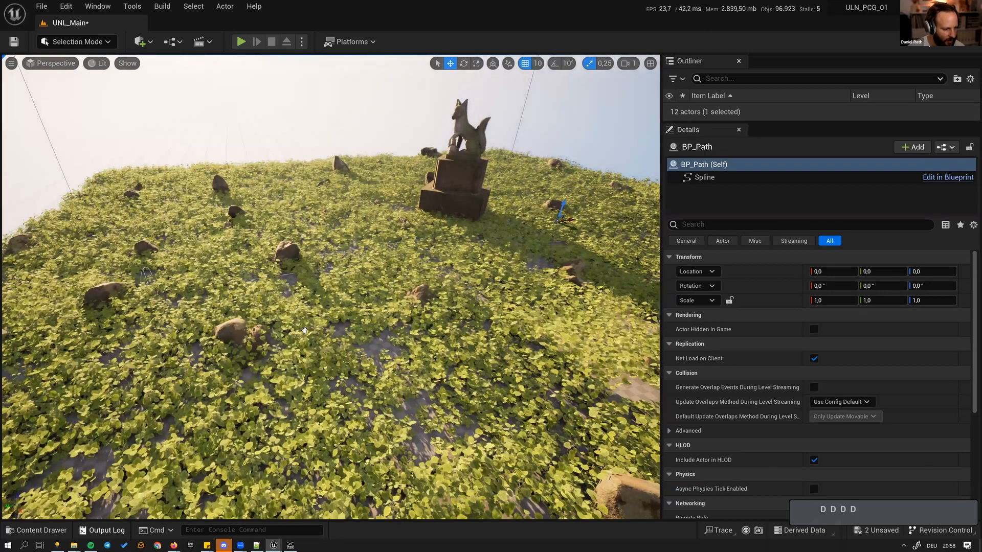
{"action": "left_click", "coordinate": [51, 531]}
{"action": "double_click", "coordinate": [307, 328]}
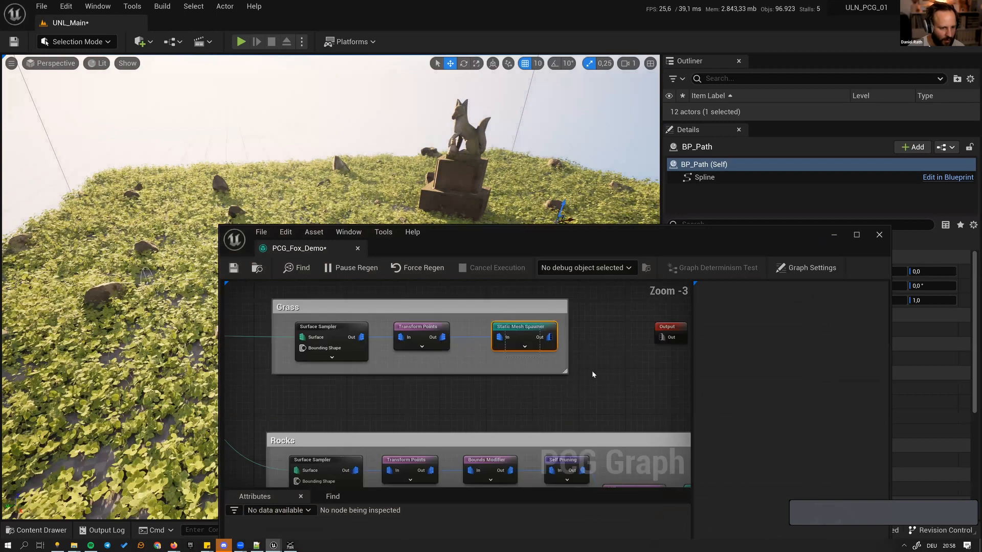
{"action": "key", "text": "e"}
{"action": "right_click_drag", "start_coordinate": [590, 376], "coordinate": [490, 320]}
{"action": "left_click_drag", "start_coordinate": [613, 238], "coordinate": [657, 370]}
- Extend the spline's free end toward the ground's outer edge, and add a midway spline point shifted to curve the path
{"action": "right_click_drag", "start_coordinate": [437, 258], "coordinate": [426, 259]}
{"action": "key", "text": "s"}
{"action": "key", "text": "s"}
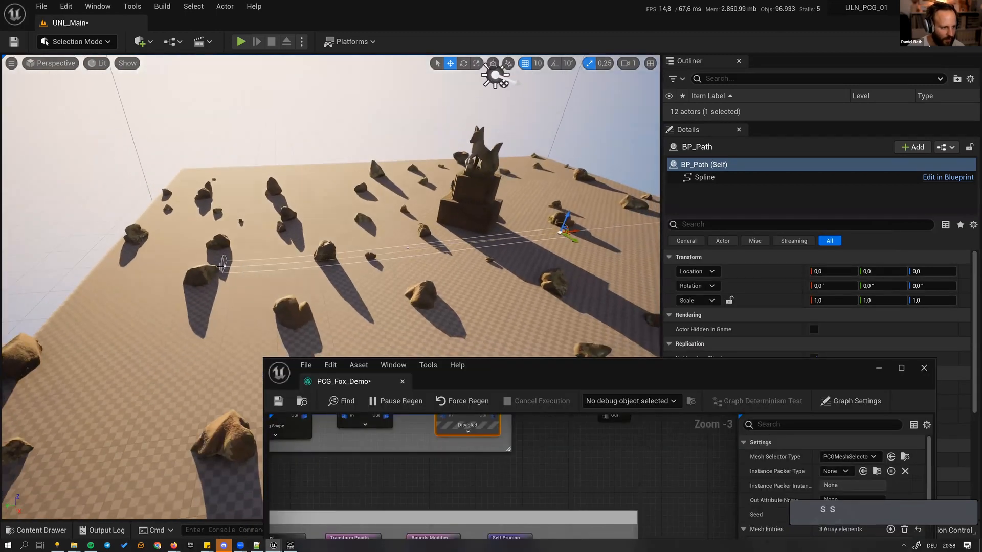
{"action": "left_click_drag", "start_coordinate": [227, 266], "coordinate": [78, 271]}
{"action": "right_click", "coordinate": [270, 260]}
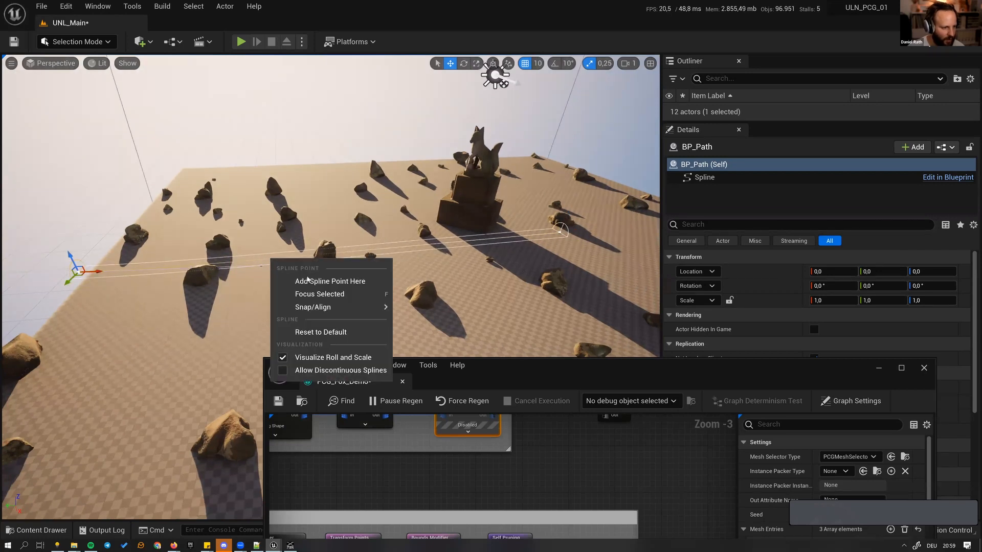
{"action": "left_click", "coordinate": [327, 282]}
{"action": "left_click_drag", "start_coordinate": [271, 262], "coordinate": [270, 234]}
- Move the spline's end point at the world origin to the front of the statue's base and deselect the path
{"action": "left_click_drag", "start_coordinate": [578, 231], "coordinate": [481, 227]}
{"action": "right_click_drag", "start_coordinate": [481, 228], "coordinate": [568, 227]}
{"action": "key", "text": "a"}
{"action": "left_click", "coordinate": [358, 107]}
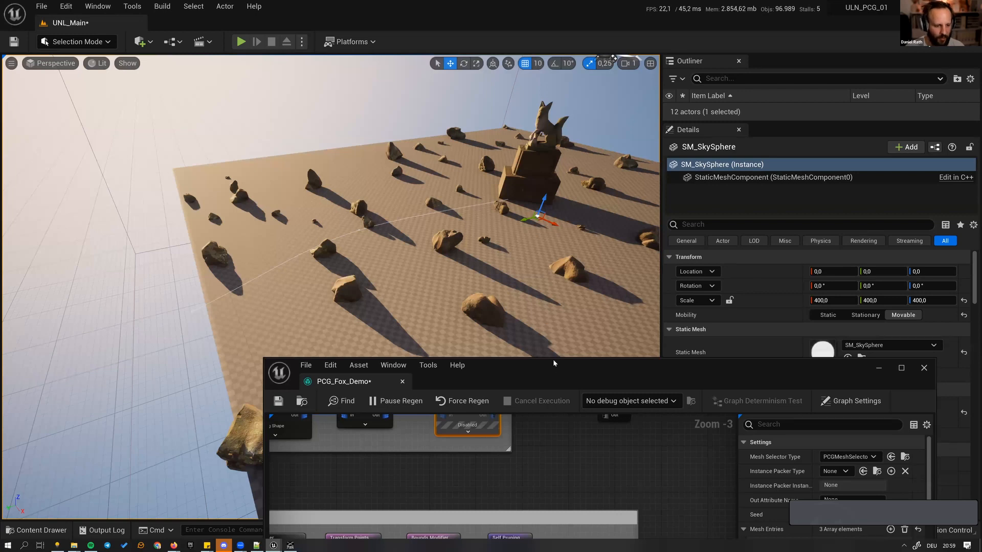
- Add a Get Spline Data node below the Rocks group in the PCG_Fox_Demo graph
{"action": "left_click_drag", "start_coordinate": [554, 363], "coordinate": [604, 182]}
{"action": "right_click_drag", "start_coordinate": [582, 269], "coordinate": [619, 263]}
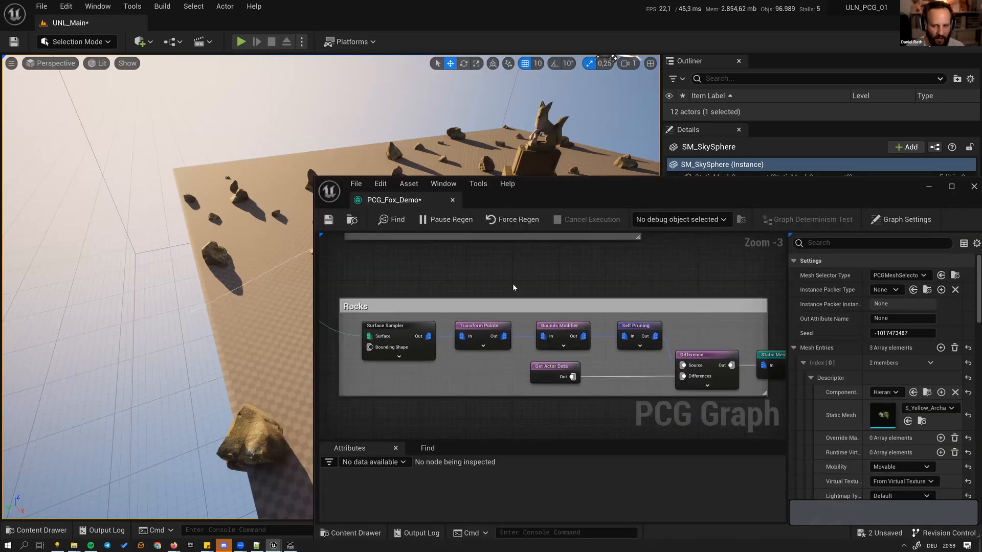
{"action": "right_click_drag", "start_coordinate": [513, 285], "coordinate": [534, 333]}
{"action": "right_click_drag", "start_coordinate": [391, 432], "coordinate": [471, 354]}
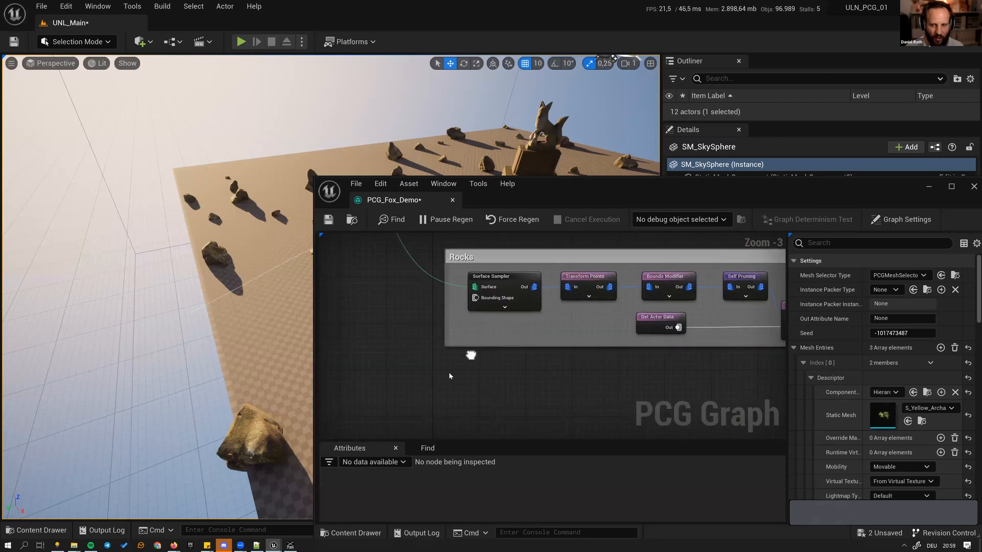
{"action": "scroll", "coordinate": [435, 385], "scroll_direction": "down", "scroll_amount": 1}
{"action": "key", "text": "Tab"}
{"action": "type", "text": "g"}
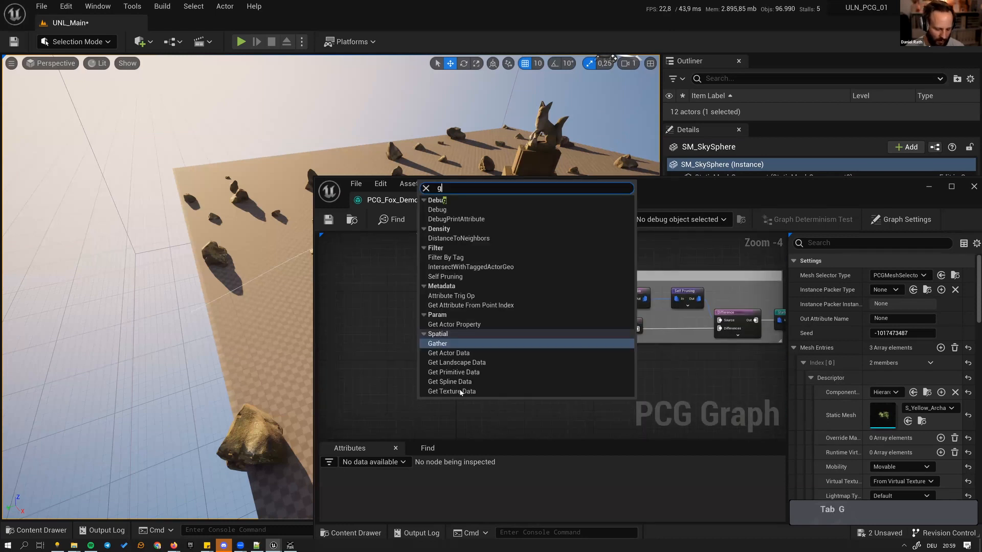
{"action": "type", "text": "et spline"}
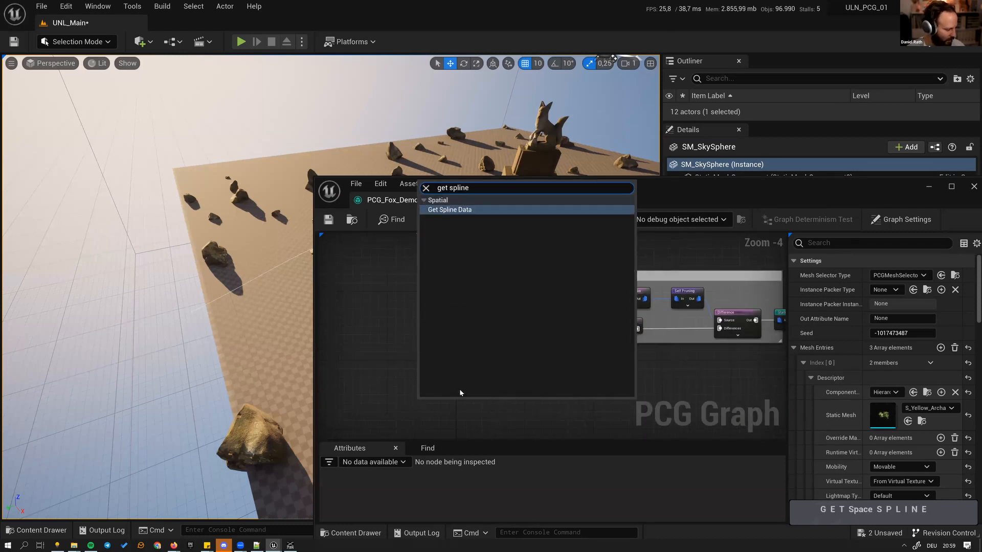
{"action": "left_click", "coordinate": [435, 209]}
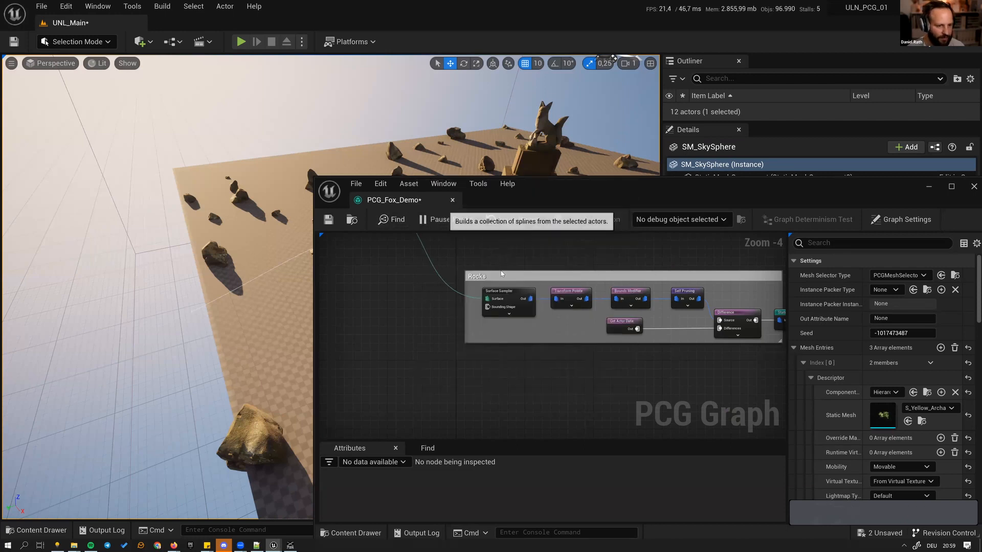
{"action": "left_click_drag", "start_coordinate": [435, 399], "coordinate": [404, 395]}
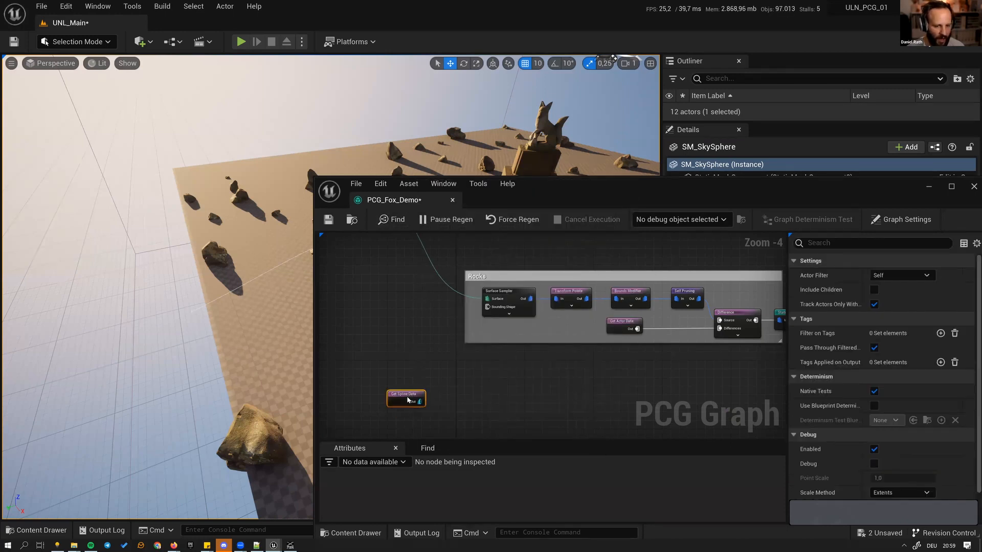
- Set Get Spline Data's actor filter to All World Actors and its actor selection tag to path
{"action": "left_click", "coordinate": [607, 328]}
{"action": "left_click_drag", "start_coordinate": [461, 378], "coordinate": [373, 425]}
{"action": "left_click", "coordinate": [913, 276]}
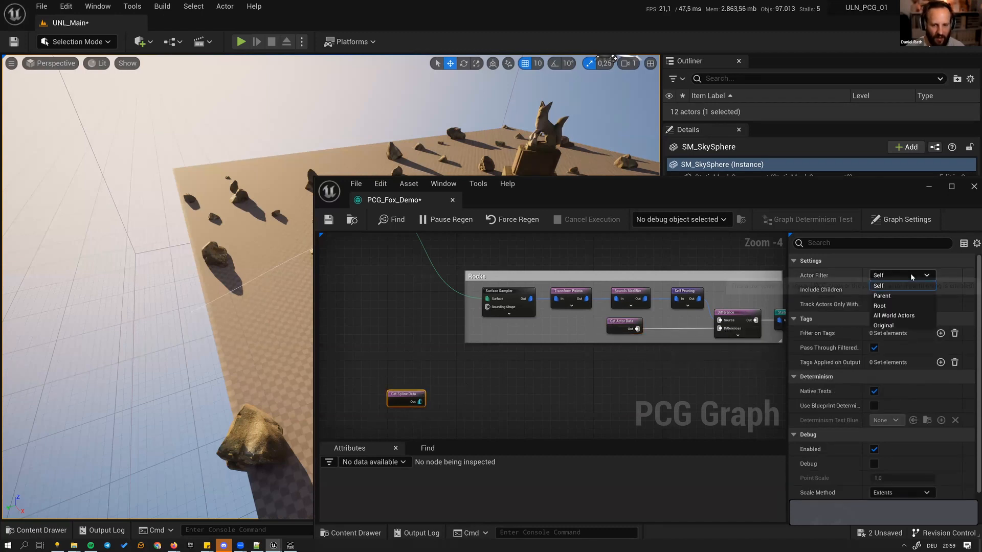
{"action": "left_click", "coordinate": [900, 322]}
{"action": "left_click", "coordinate": [898, 318]}
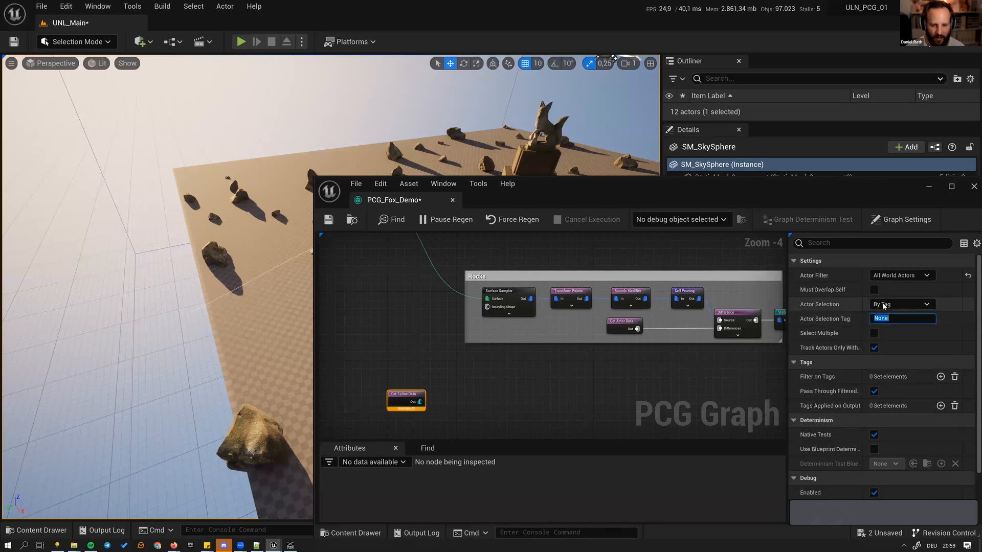
{"action": "type", "text": "path"}
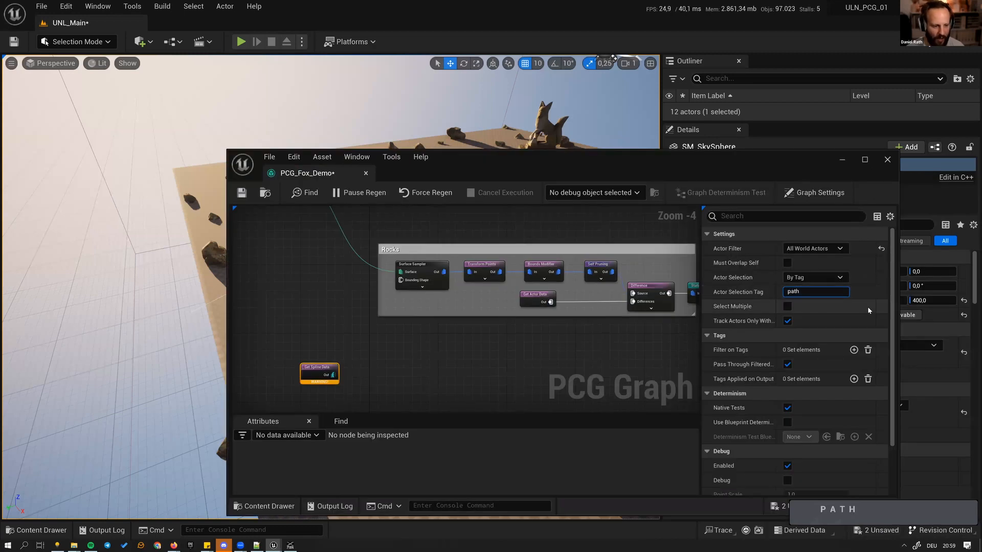
{"action": "key", "text": "Return"}
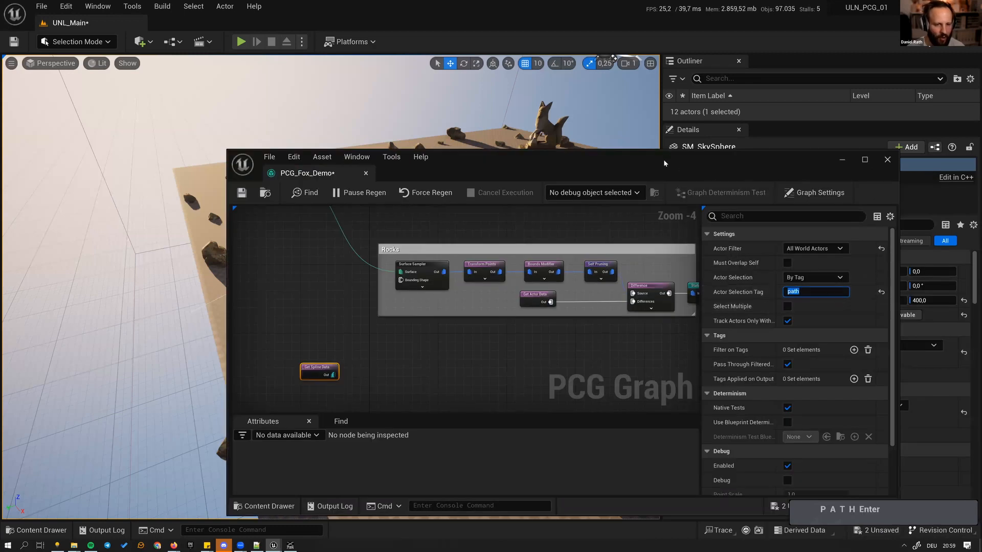
{"action": "left_click_drag", "start_coordinate": [662, 165], "coordinate": [672, 239]}
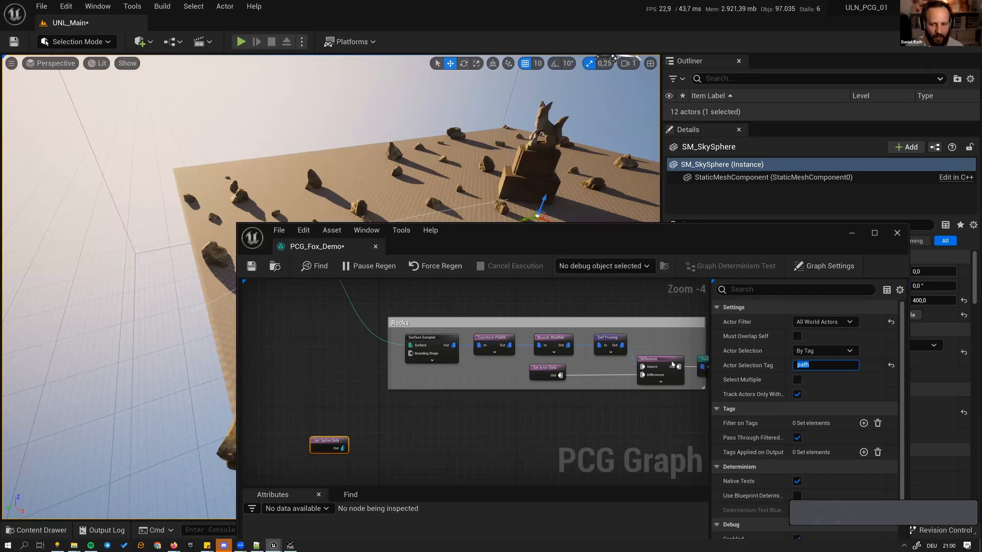
{"action": "key", "text": "Return"}
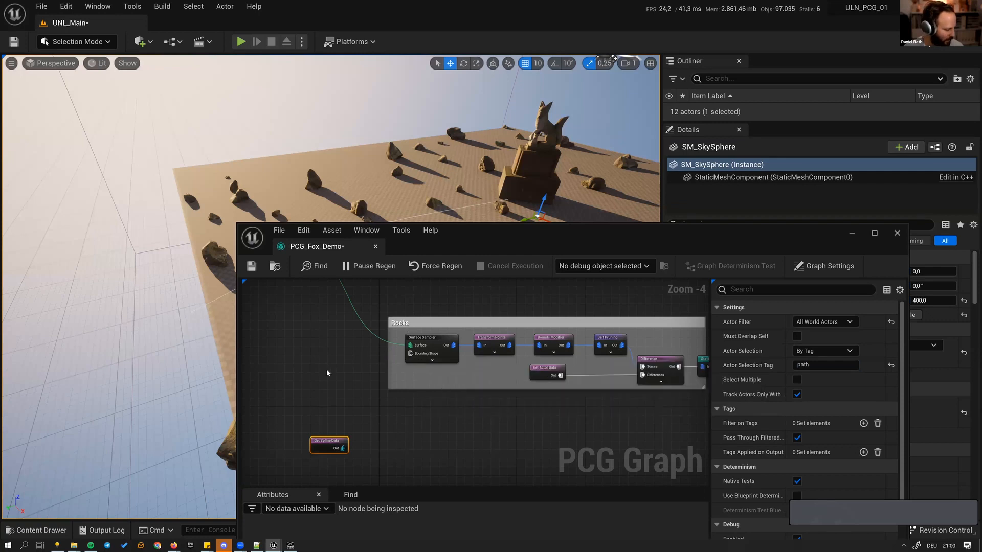
- Turn on debug for the Get Spline Data node and examine its debug line up close in the viewport
{"action": "left_click_drag", "start_coordinate": [361, 395], "coordinate": [312, 465]}
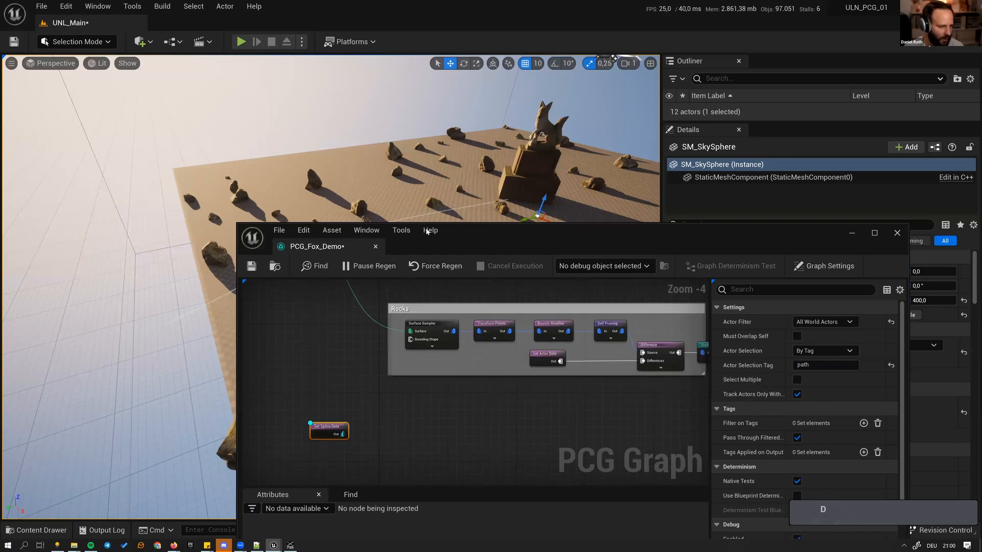
{"action": "left_click_drag", "start_coordinate": [492, 253], "coordinate": [700, 291]}
{"action": "key", "text": "a"}
{"action": "mouse_move", "coordinate": [260, 307]}
{"action": "right_mouse_down"}
{"action": "mouse_move", "coordinate": [260, 293]}
{"action": "mouse_move", "coordinate": [256, 332]}
{"action": "mouse_move", "coordinate": [216, 316]}
{"action": "mouse_move", "coordinate": [243, 305]}
{"action": "right_mouse_up"}
{"action": "key", "text": "w"}
{"action": "key", "text": "w"}
{"action": "key", "text": "a"}
{"action": "key", "text": "w"}
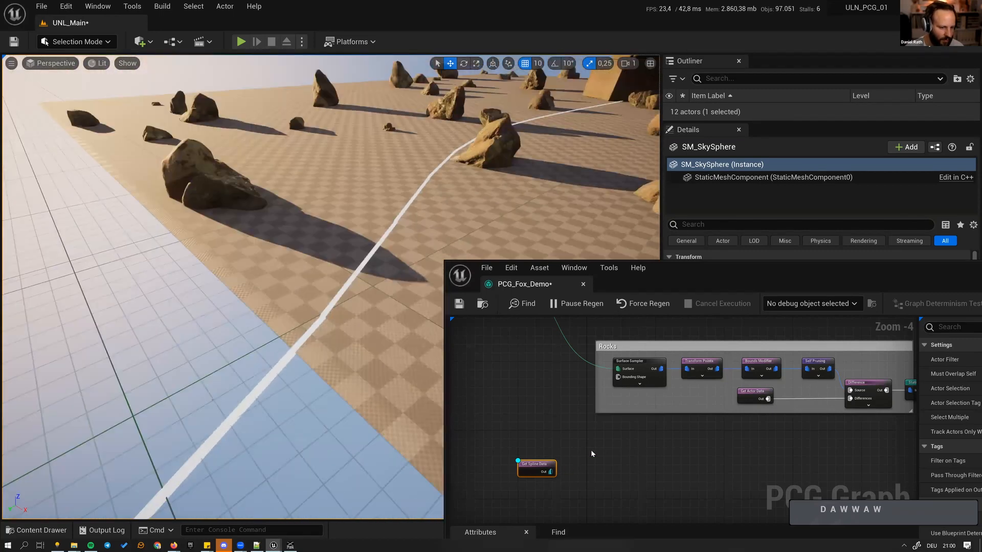
{"action": "key", "text": "d"}
{"action": "key", "text": "d"}
{"action": "key", "text": "d"}
{"action": "key", "text": "d"}
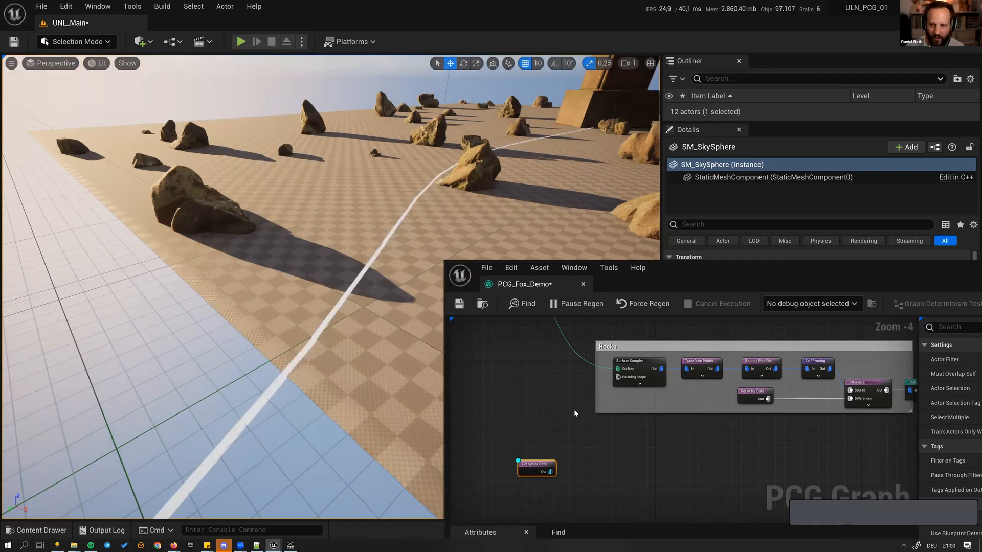
- Add a Spline Sampler node connected to the output of Get Spline Data
{"action": "right_click_drag", "start_coordinate": [574, 437], "coordinate": [538, 439]}
{"action": "left_click_drag", "start_coordinate": [488, 490], "coordinate": [534, 495]}
{"action": "type", "text": "sop"}
{"action": "key", "text": "BackSpace"}
{"action": "type", "text": "p"}
{"action": "key", "text": "BackSpace"}
{"action": "key", "text": "BackSpace"}
{"action": "type", "text": "plai"}
{"action": "key", "text": "BackSpace"}
{"action": "key", "text": "BackSpace"}
{"action": "type", "text": "in"}
{"action": "key", "text": "Return"}
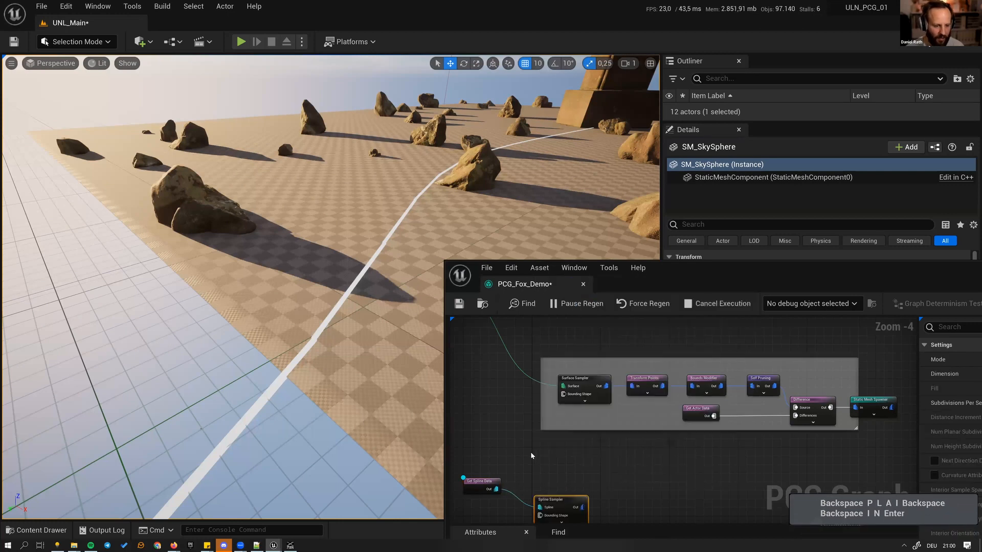
{"action": "left_click_drag", "start_coordinate": [603, 277], "coordinate": [540, 194]}
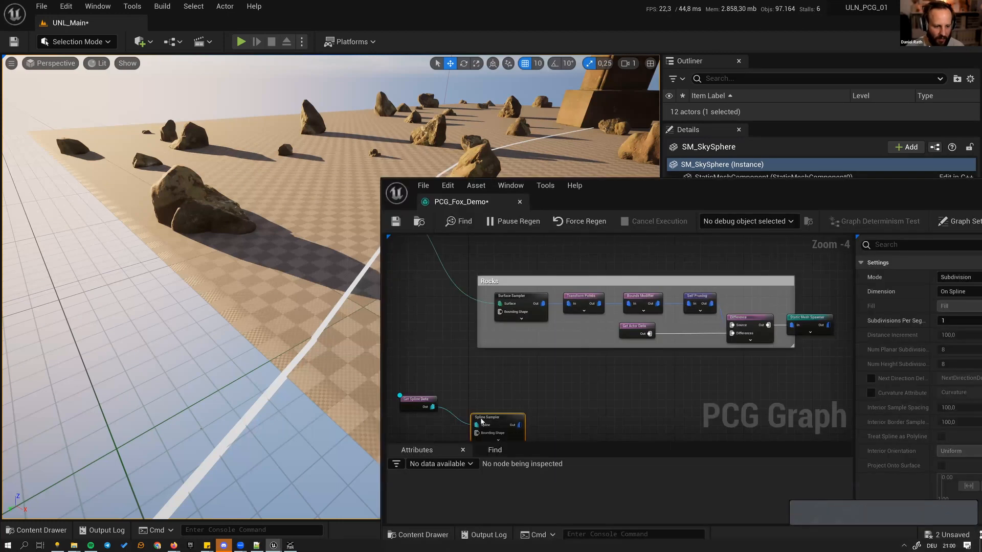
- Switch debug from Get Spline Data to the Spline Sampler and align the two nodes in a row
{"action": "left_click", "coordinate": [425, 403]}
{"action": "key", "text": "d"}
{"action": "left_click_drag", "start_coordinate": [528, 367], "coordinate": [492, 417]}
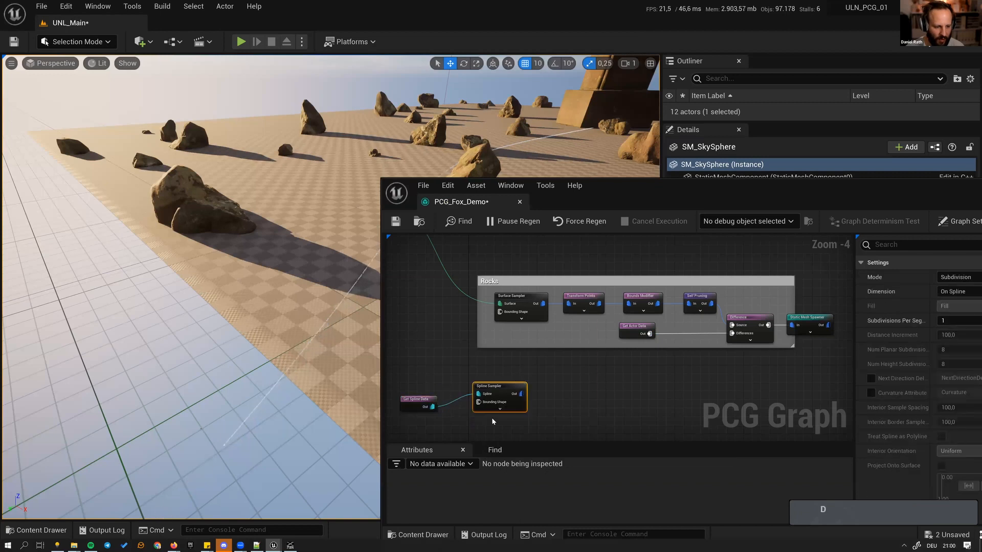
{"action": "key", "text": "d"}
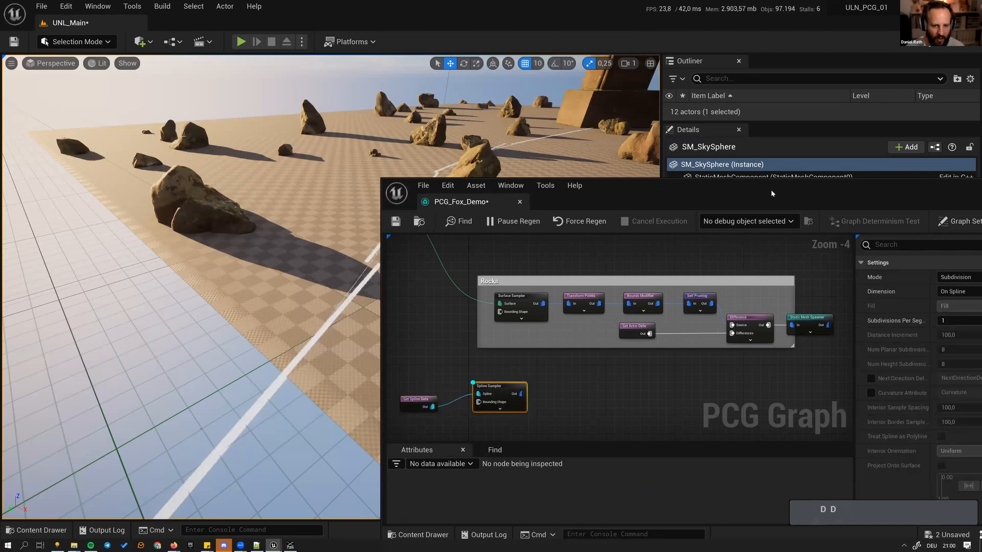
{"action": "left_click_drag", "start_coordinate": [771, 192], "coordinate": [703, 212]}
{"action": "left_click_drag", "start_coordinate": [444, 406], "coordinate": [444, 418]}
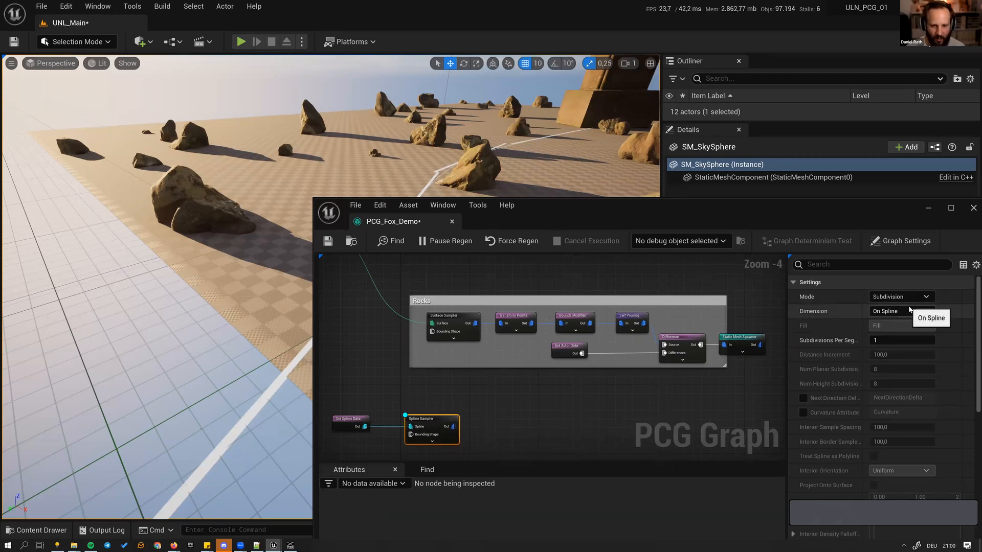
- Try the On Vertical and On Interior dimensions on the Spline Sampler and restore On Spline
{"action": "left_click", "coordinate": [881, 313]}
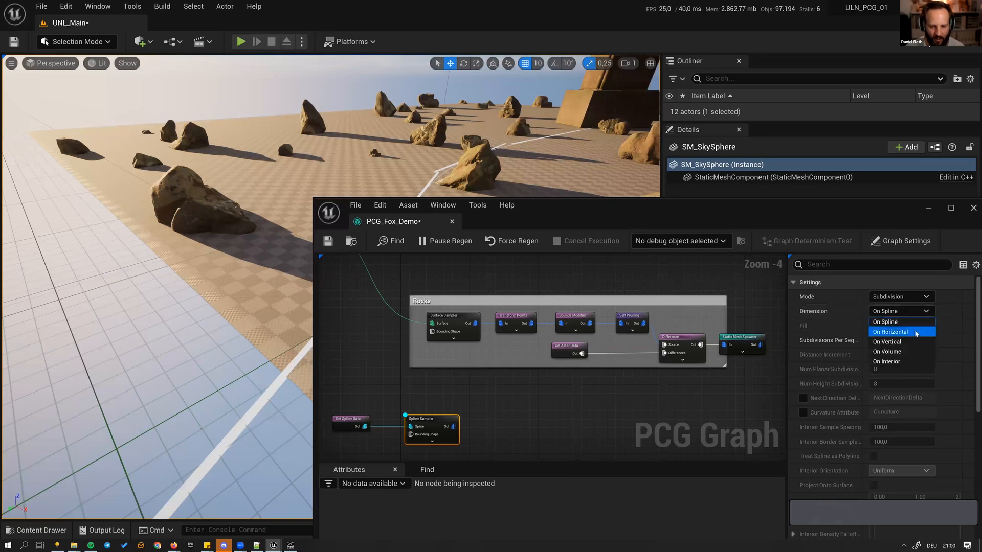
{"action": "left_click", "coordinate": [891, 341]}
{"action": "left_click", "coordinate": [893, 311]}
{"action": "left_click", "coordinate": [893, 352]}
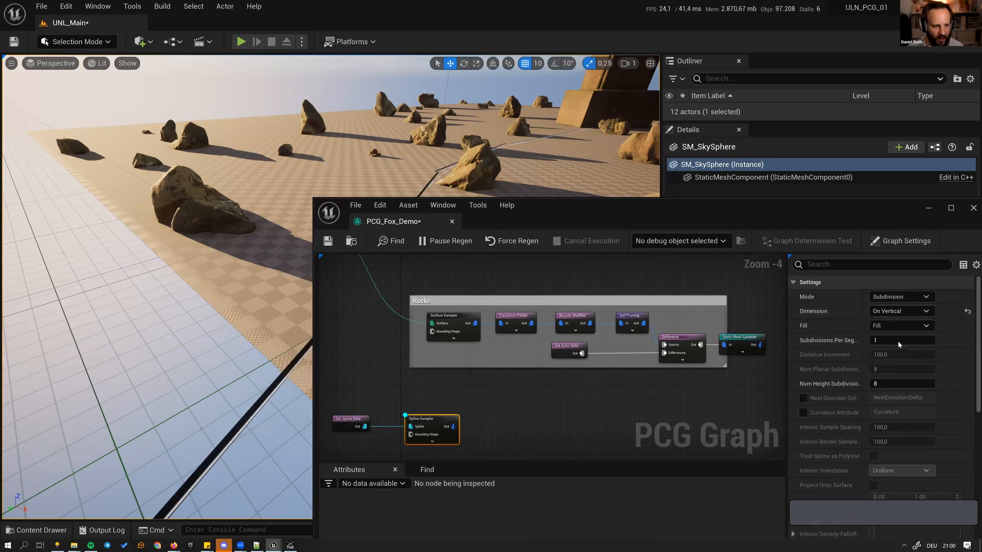
{"action": "left_click", "coordinate": [900, 311]}
{"action": "left_click", "coordinate": [893, 361]}
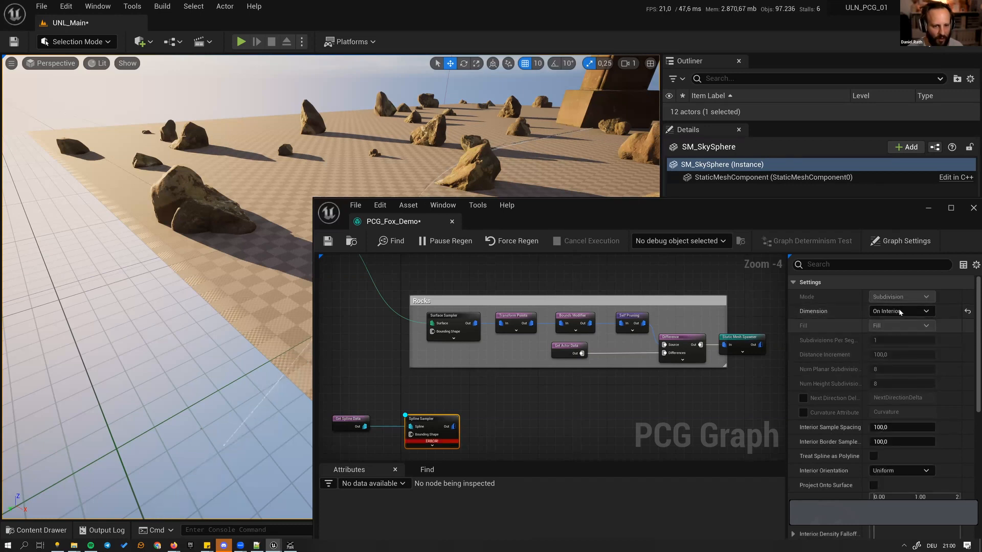
{"action": "left_click", "coordinate": [901, 312]}
{"action": "left_click", "coordinate": [901, 322]}
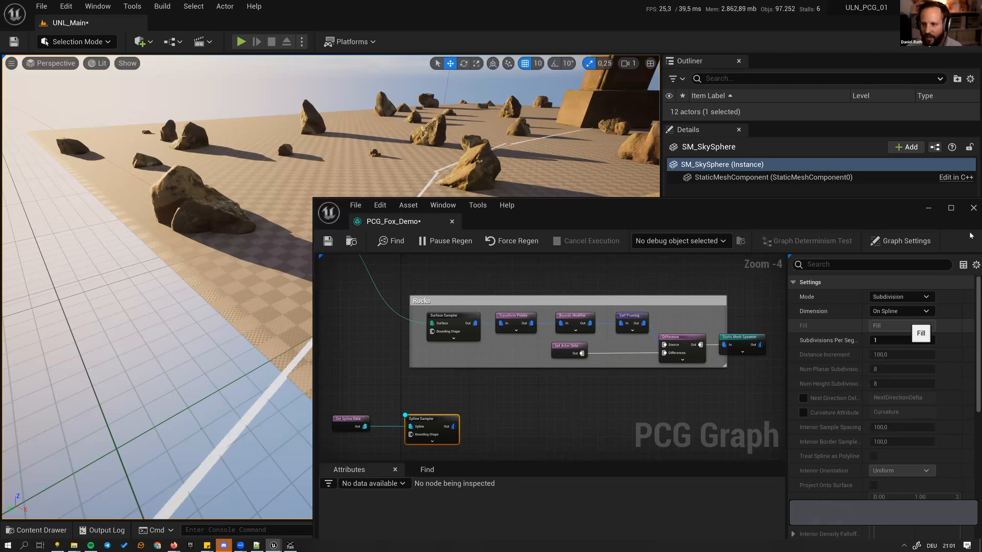
- Set the Spline Sampler's mode to Distance and inspect the sampled path from above in the viewport
{"action": "left_click", "coordinate": [897, 297]}
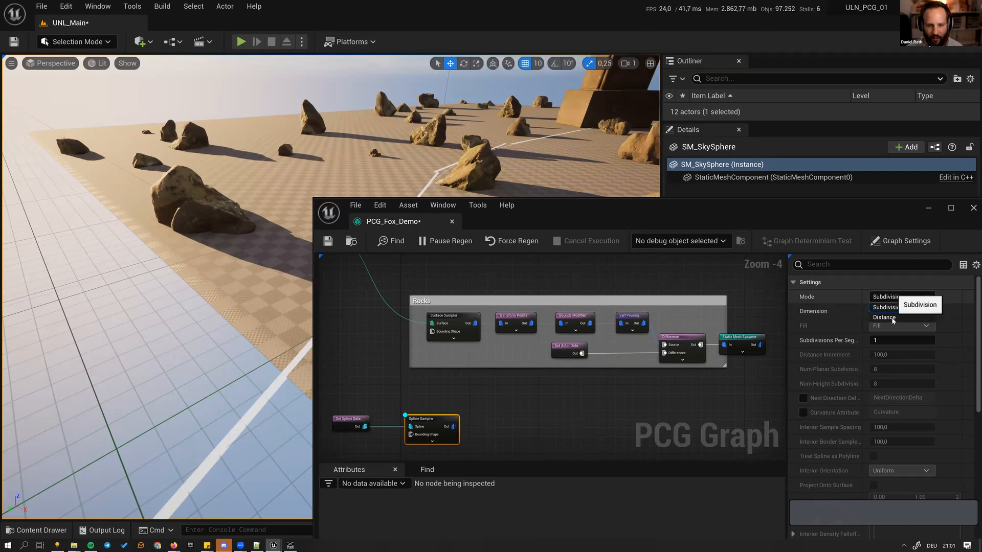
{"action": "left_click", "coordinate": [932, 318]}
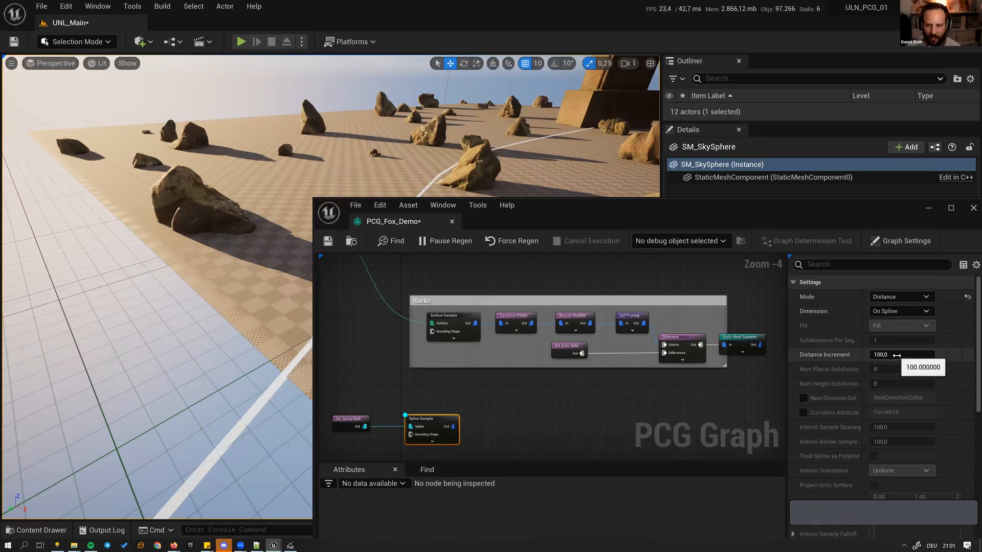
{"action": "right_click_drag", "start_coordinate": [526, 410], "coordinate": [516, 396]}
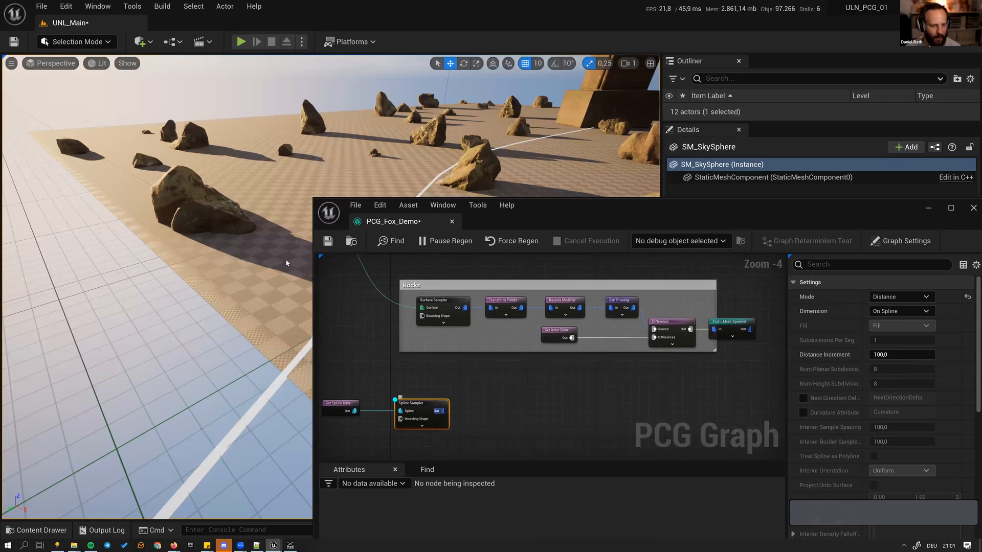
{"action": "right_click_drag", "start_coordinate": [158, 307], "coordinate": [164, 379]}
{"action": "key", "text": "d"}
{"action": "key", "text": "a"}
{"action": "key", "text": "e"}
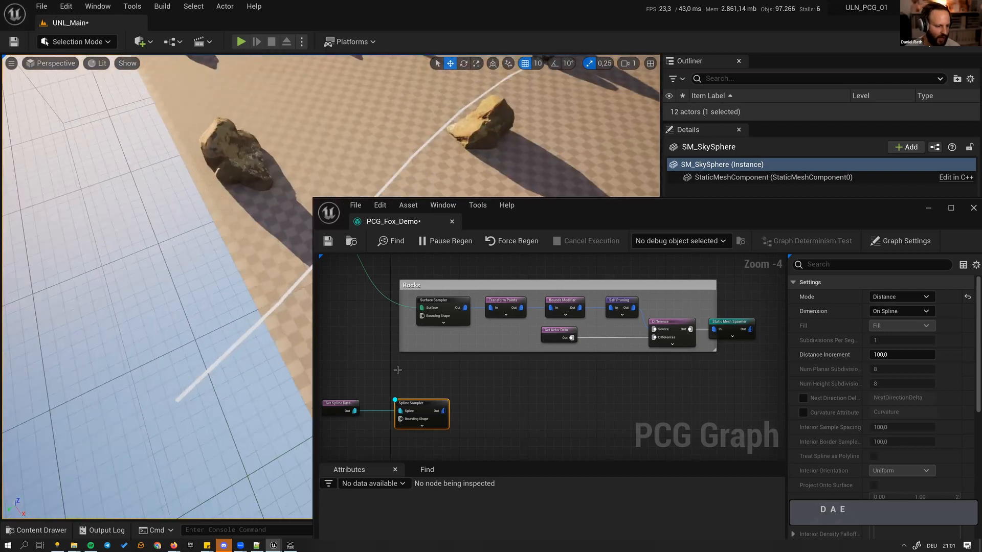
- Add a Bounds Modifier node connected to the Spline Sampler's output
{"action": "left_click", "coordinate": [458, 404]}
{"action": "left_click_drag", "start_coordinate": [443, 411], "coordinate": [487, 409]}
{"action": "type", "text": "boun"}
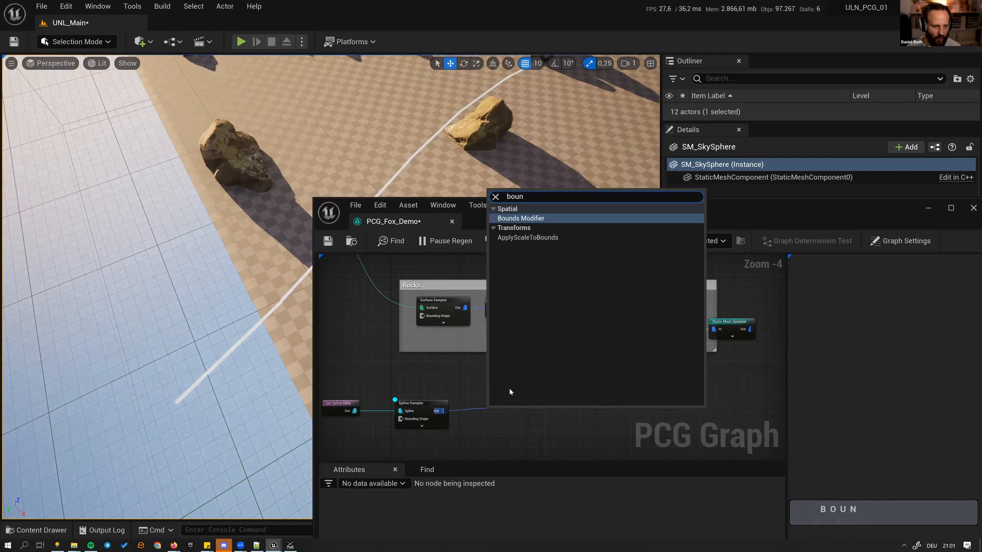
{"action": "key", "text": "Return"}
{"action": "left_click_drag", "start_coordinate": [504, 413], "coordinate": [499, 399]}
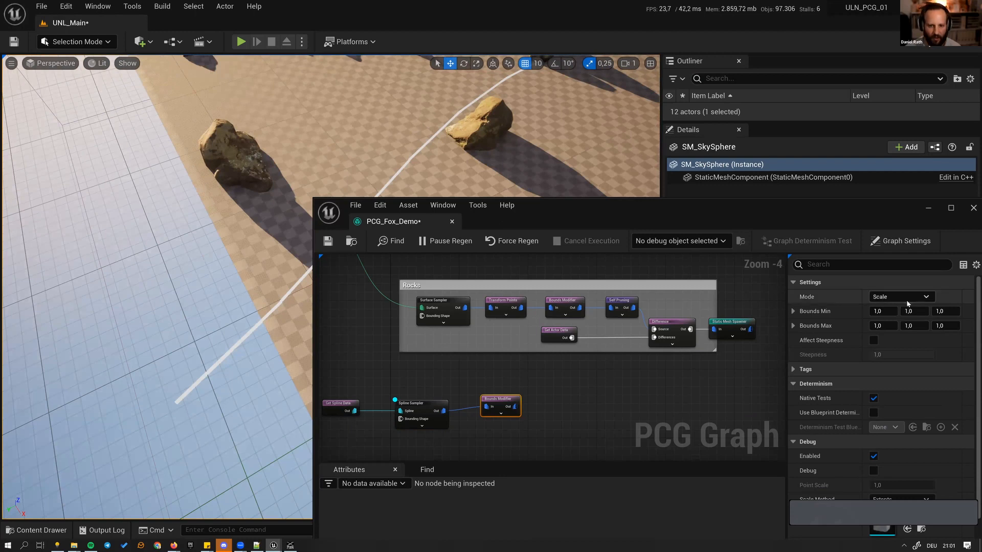
- Switch debug from the Spline Sampler to the Bounds Modifier and set its Bounds Min and Bounds Max to 20 in Y and Z
{"action": "left_click", "coordinate": [415, 424]}
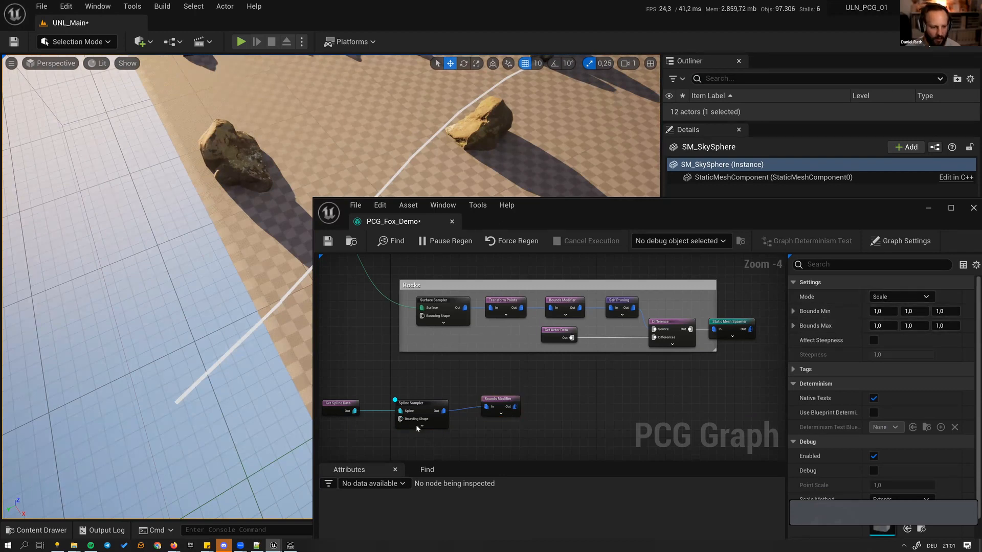
{"action": "left_click", "coordinate": [490, 410]}
{"action": "left_click", "coordinate": [909, 311]}
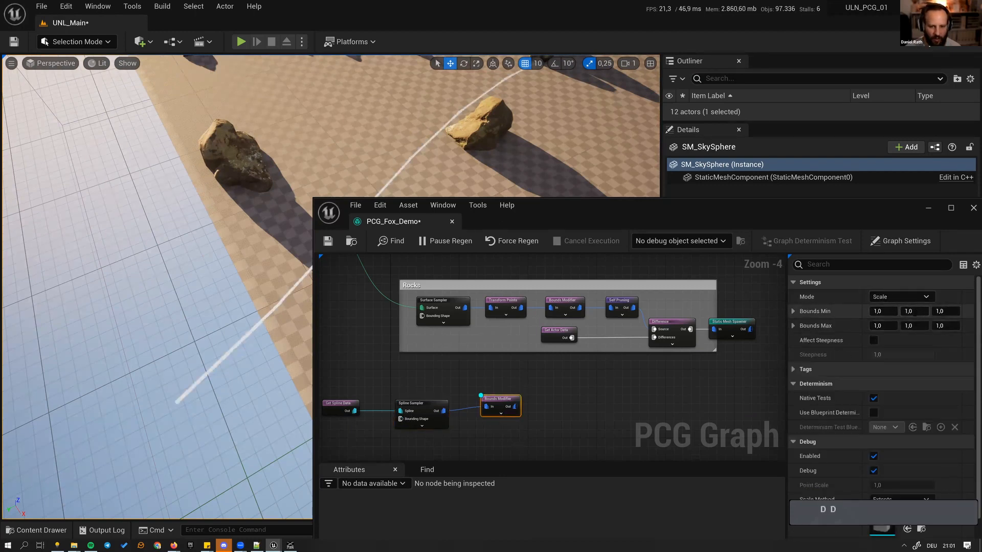
{"action": "type", "text": "20"}
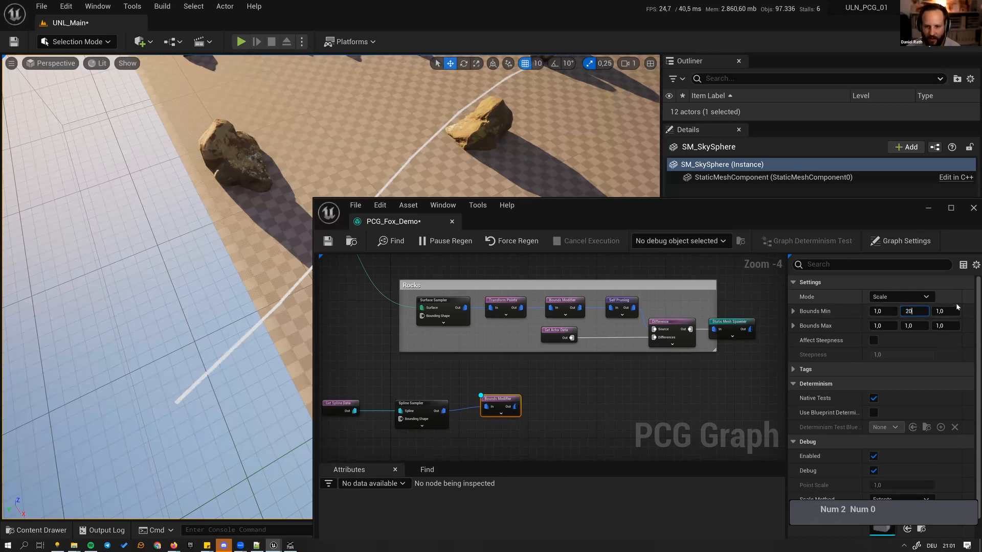
{"action": "key", "text": "Tab"}
{"action": "type", "text": "20"}
{"action": "key", "text": "Tab"}
{"action": "key", "text": "Tab"}
{"action": "type", "text": "20"}
{"action": "key", "text": "Tab"}
{"action": "type", "text": "20"}
{"action": "key", "text": "Return"}
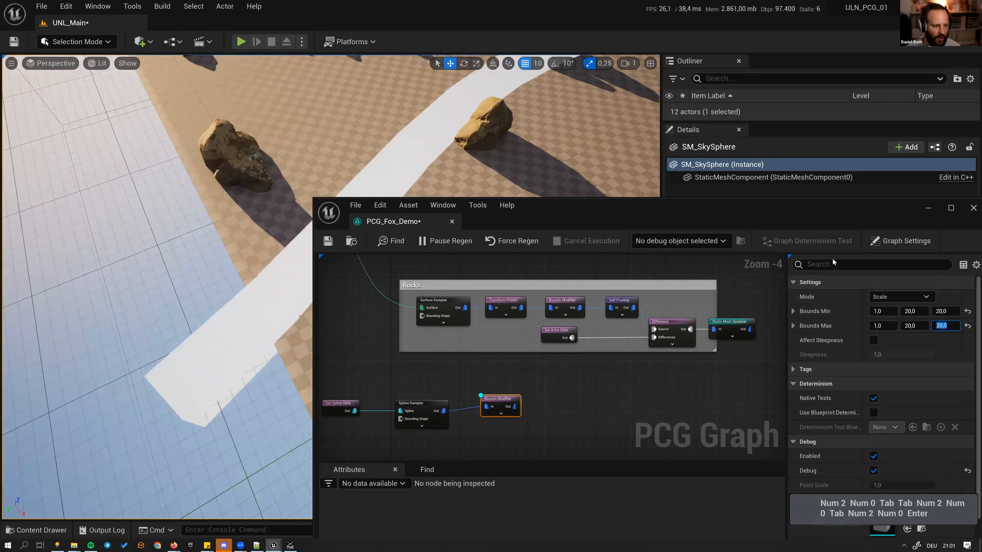
- Align the Bounds Modifier with the Spline Sampler and add a Spawn Actor node connected to its output
{"action": "right_click_drag", "start_coordinate": [481, 137], "coordinate": [542, 112]}
{"action": "key", "text": "a"}
{"action": "key", "text": "q"}
{"action": "key", "text": "d"}
{"action": "key", "text": "d"}
{"action": "key", "text": "a"}
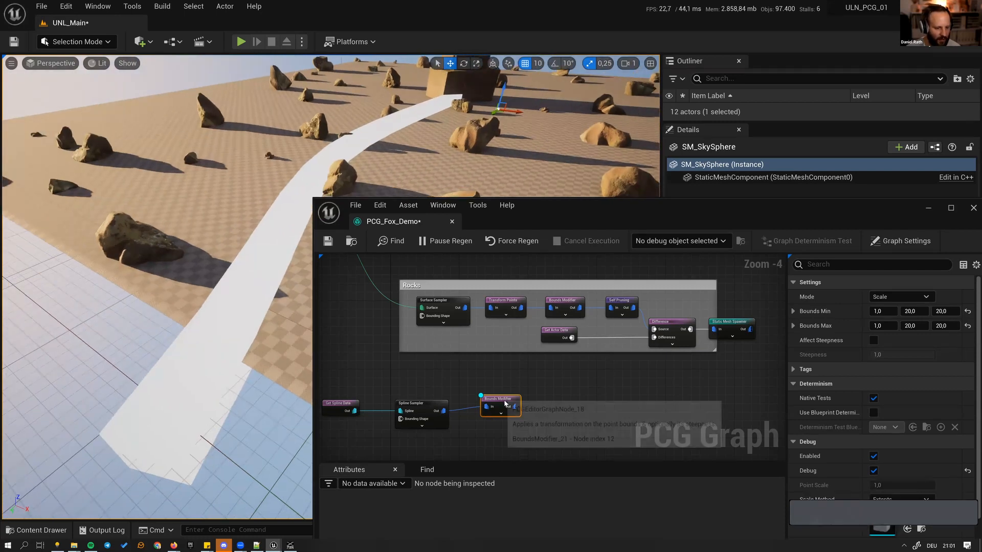
{"action": "left_click_drag", "start_coordinate": [504, 399], "coordinate": [504, 408]}
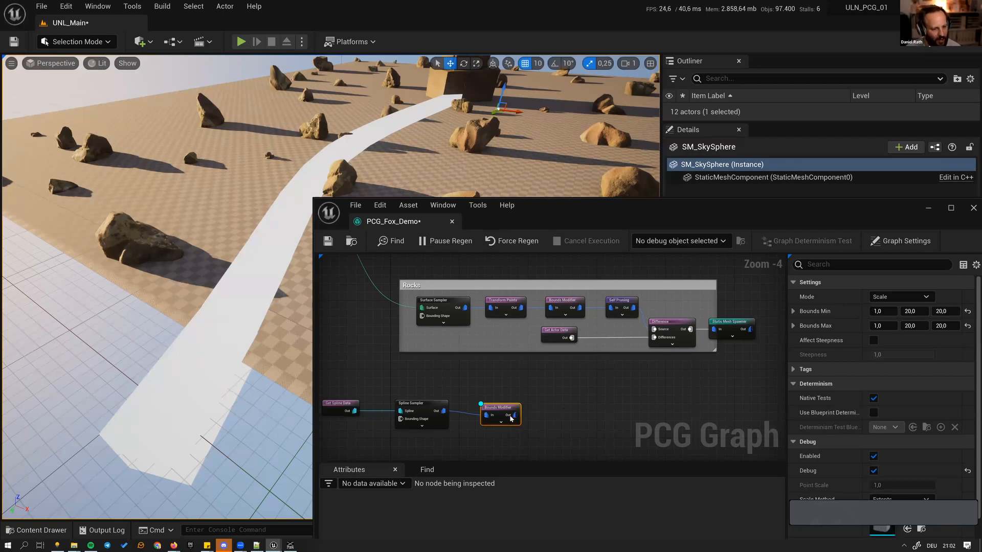
{"action": "left_click_drag", "start_coordinate": [514, 415], "coordinate": [606, 401]}
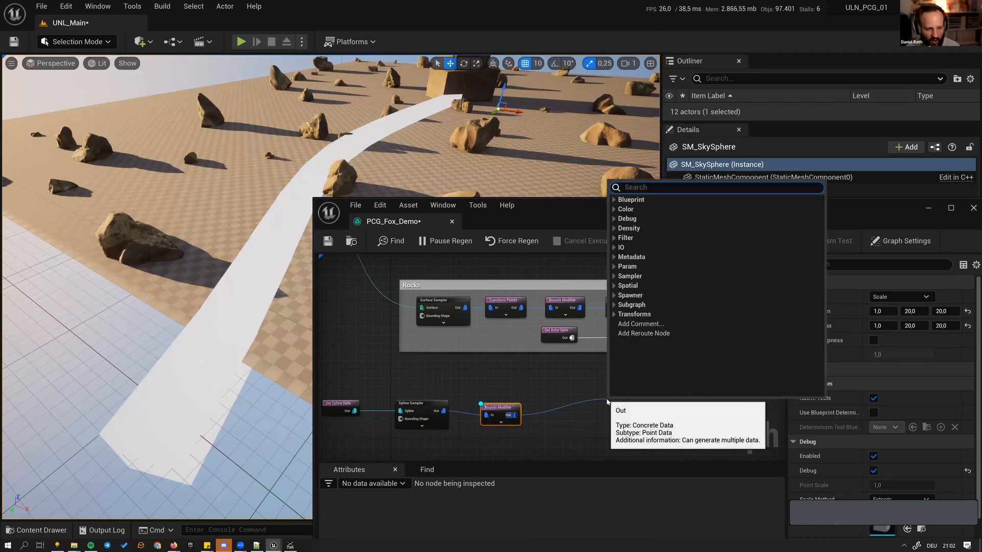
{"action": "type", "text": "de"}
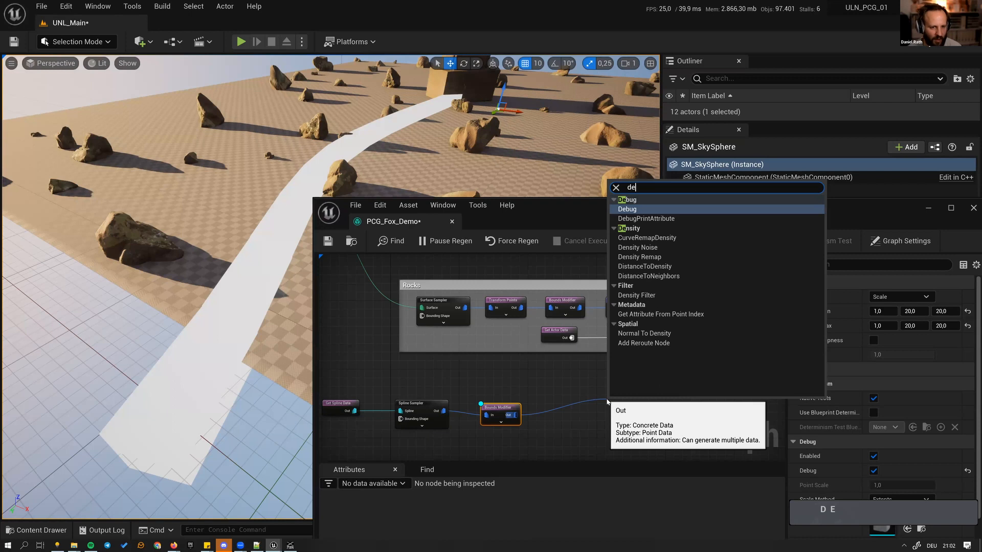
{"action": "key", "text": "BackSpace"}
{"action": "key", "text": "BackSpace"}
{"action": "key", "text": "BackSpace"}
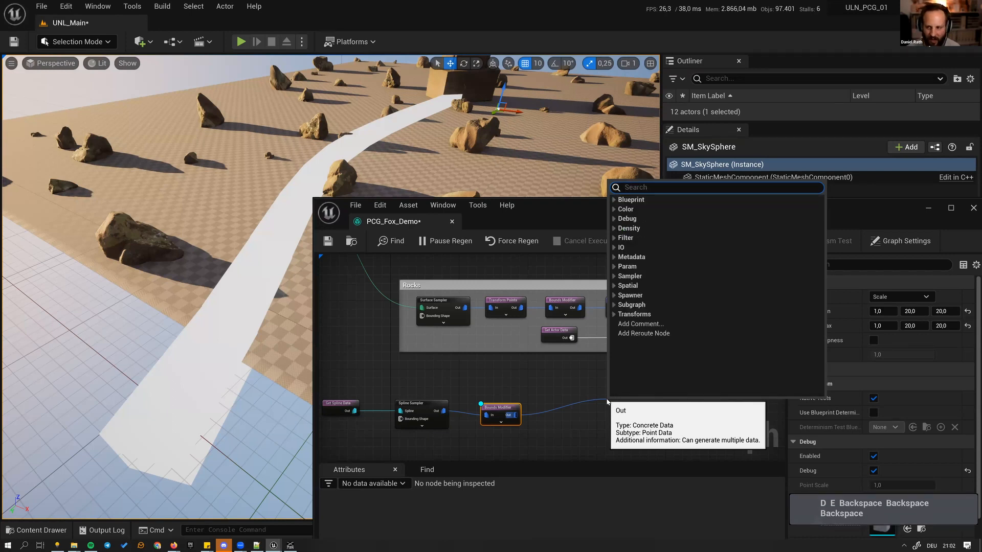
{"action": "type", "text": "spawn "}
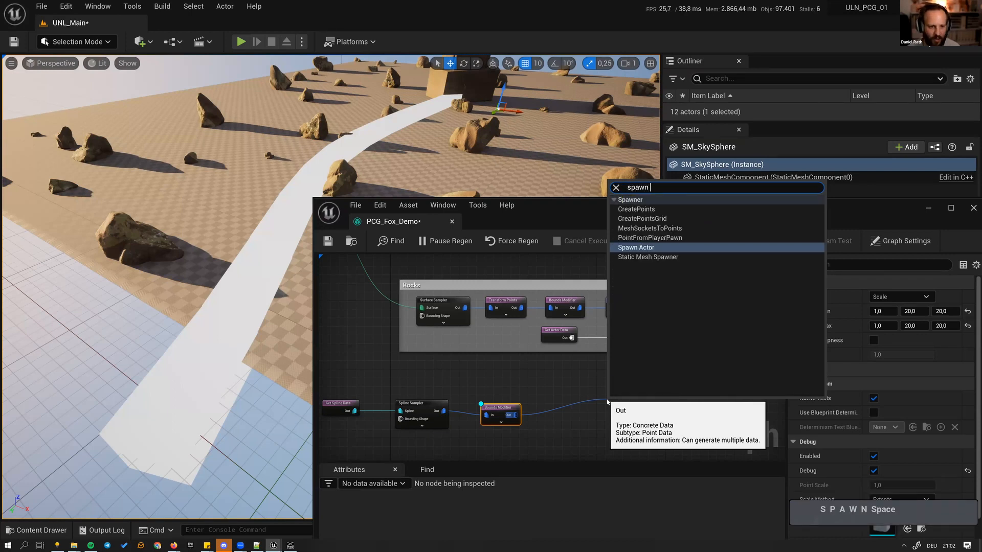
{"action": "type", "text": "a"}
{"action": "key", "text": "Return"}
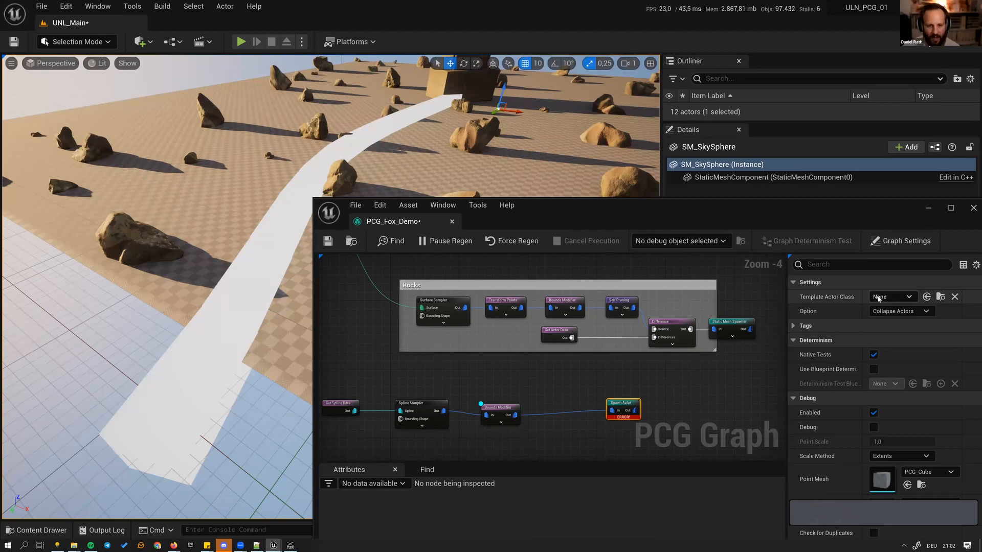
- Set the Spawn Actor node's template actor class to DecalActor and its option to No Merging
{"action": "left_click", "coordinate": [890, 297]}
{"action": "type", "text": "decal"}
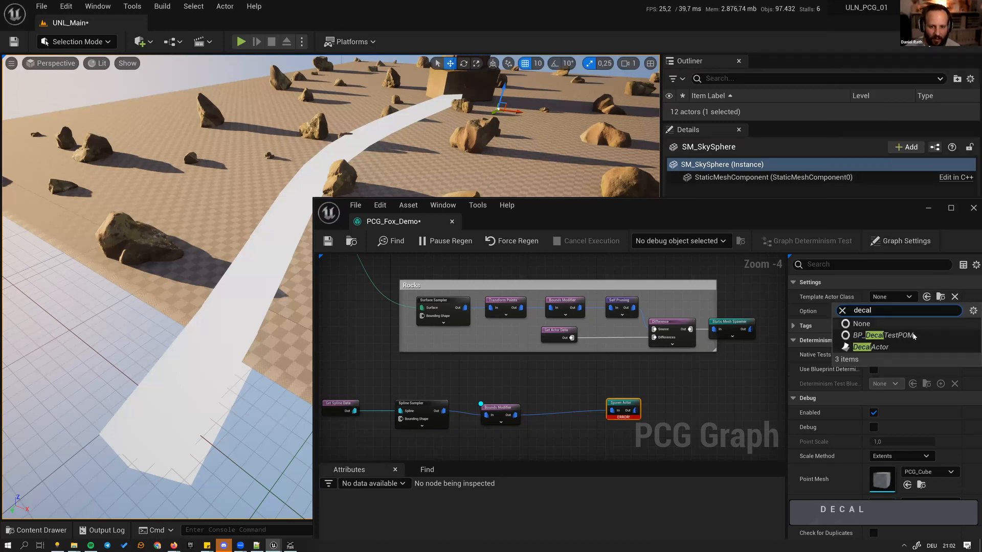
{"action": "left_click", "coordinate": [888, 345]}
{"action": "left_click_drag", "start_coordinate": [756, 207], "coordinate": [680, 188]}
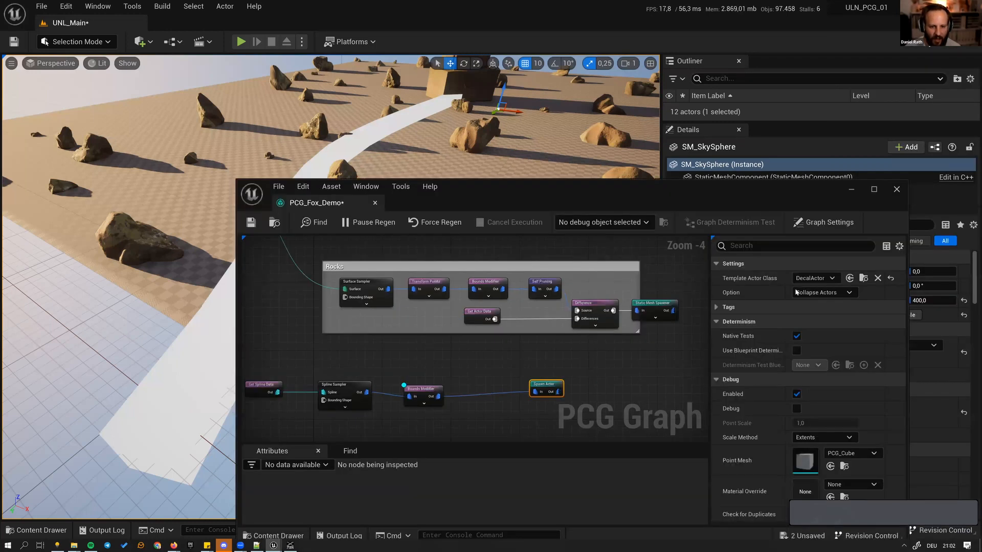
{"action": "left_click", "coordinate": [824, 294]}
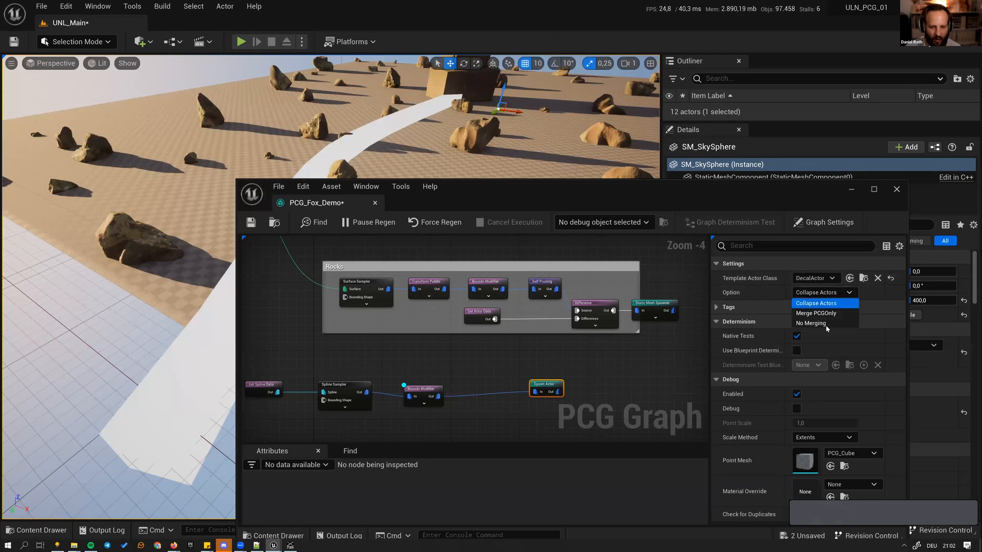
{"action": "left_click", "coordinate": [827, 323]}
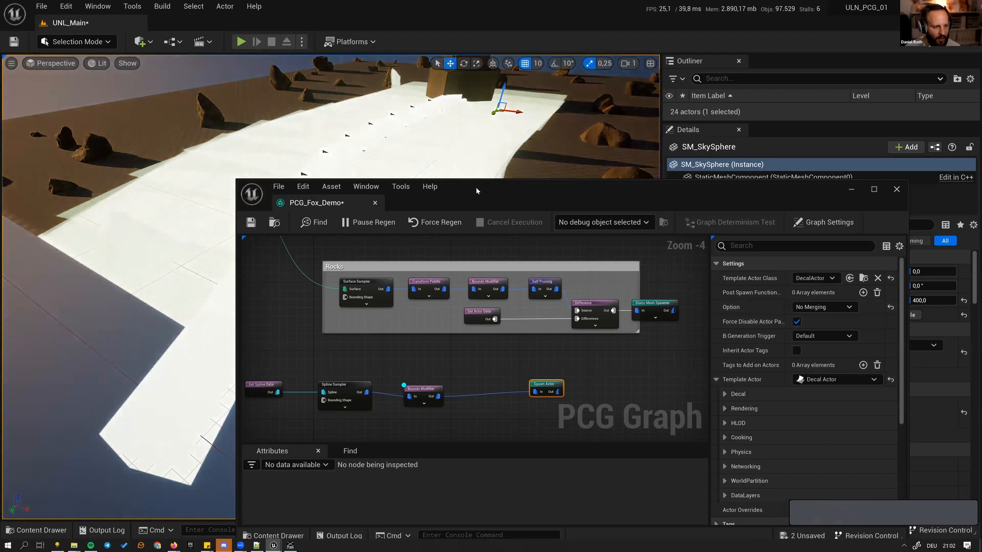
- Turn off debug on the lower Bounds Modifier and inspect the spawned decals along the spline
{"action": "left_click_drag", "start_coordinate": [512, 192], "coordinate": [742, 182]}
{"action": "left_click", "coordinate": [649, 393]}
{"action": "key", "text": "d"}
{"action": "right_click_drag", "start_coordinate": [347, 221], "coordinate": [332, 193]}
{"action": "key", "text": "a"}
{"action": "key", "text": "d"}
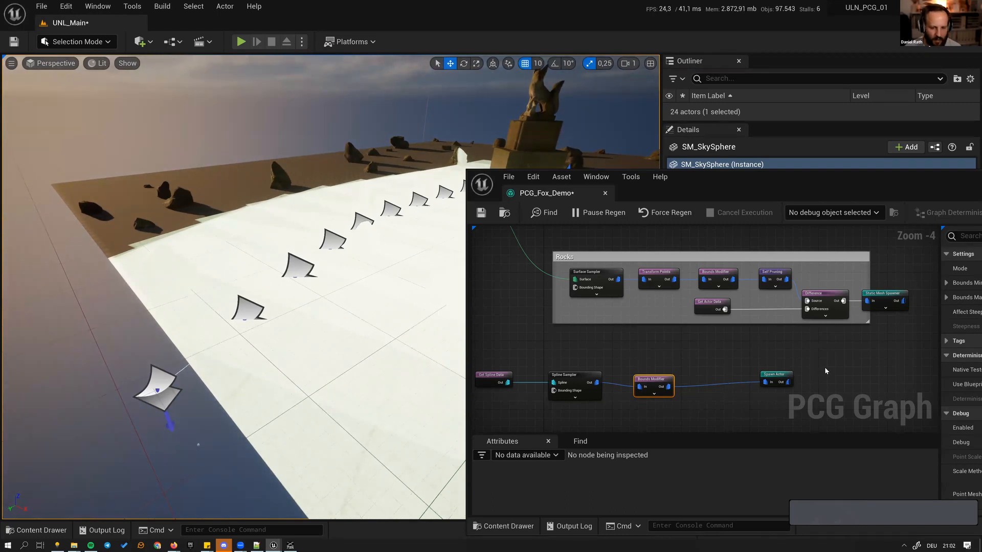
- Expand the decal component settings of the Spawn Actor node's template actor
{"action": "left_click", "coordinate": [775, 375]}
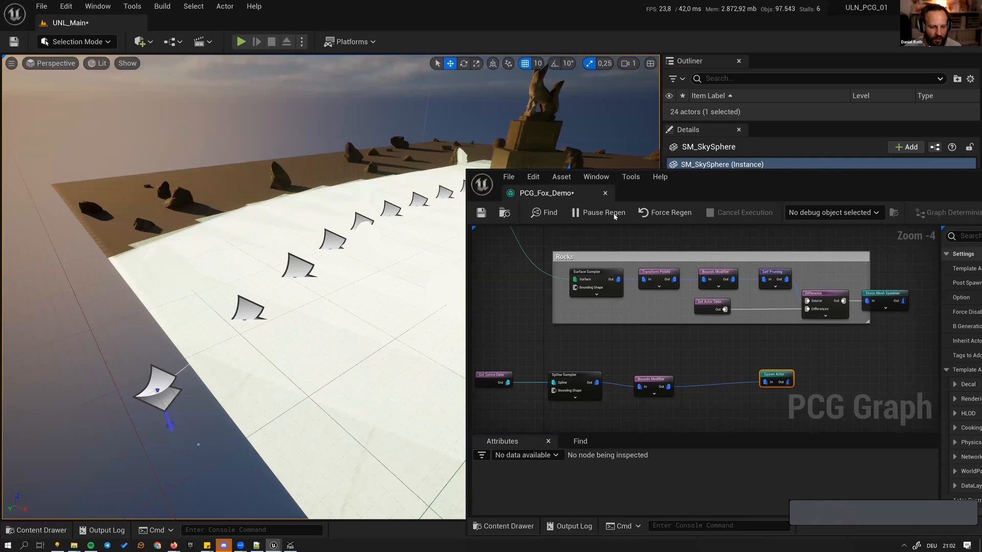
{"action": "left_click_drag", "start_coordinate": [827, 177], "coordinate": [622, 132]}
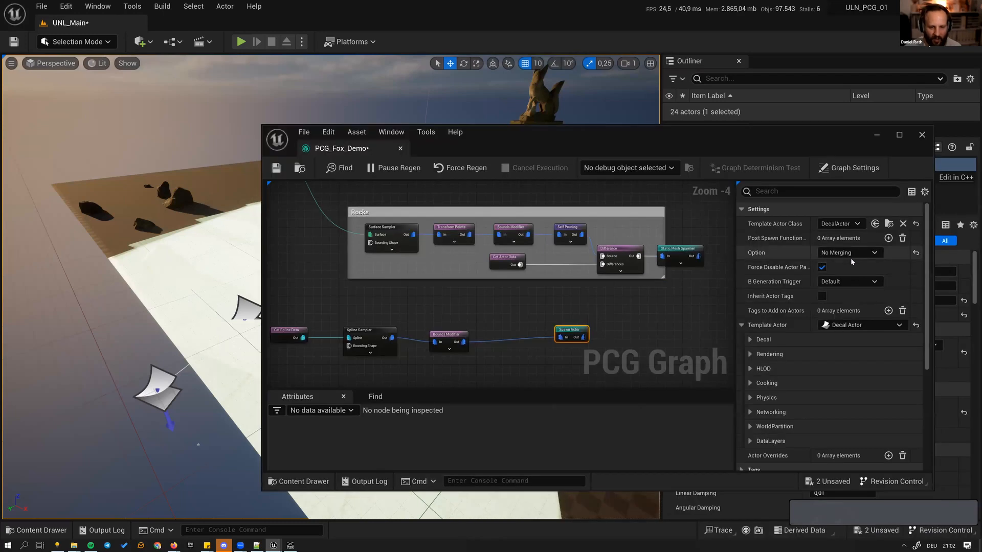
{"action": "left_click", "coordinate": [751, 340]}
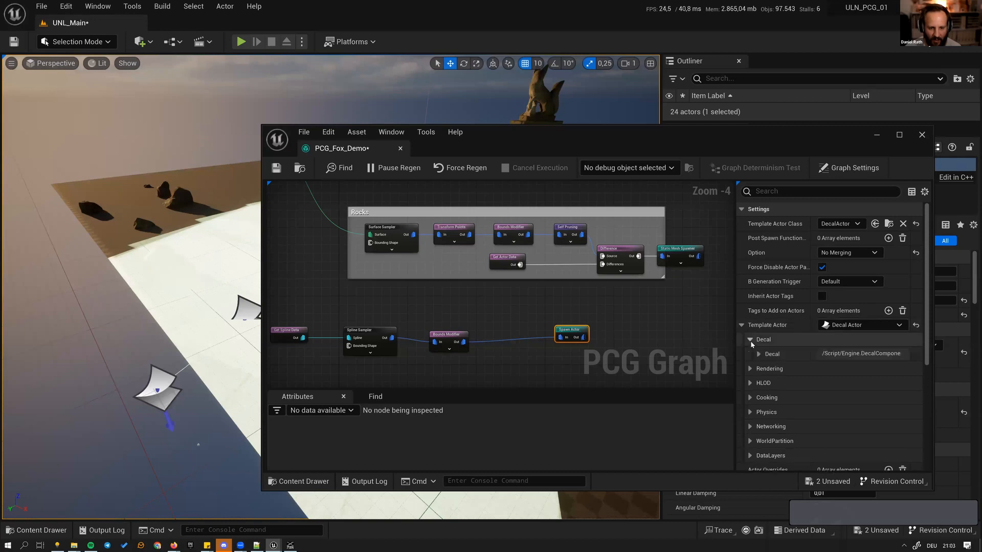
{"action": "left_click", "coordinate": [759, 353]}
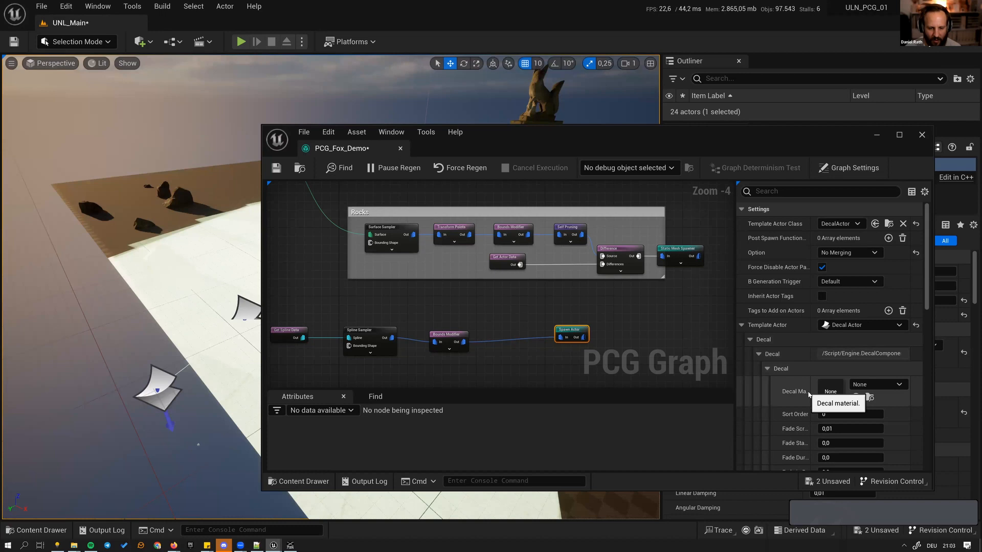
{"action": "left_click", "coordinate": [885, 384]}
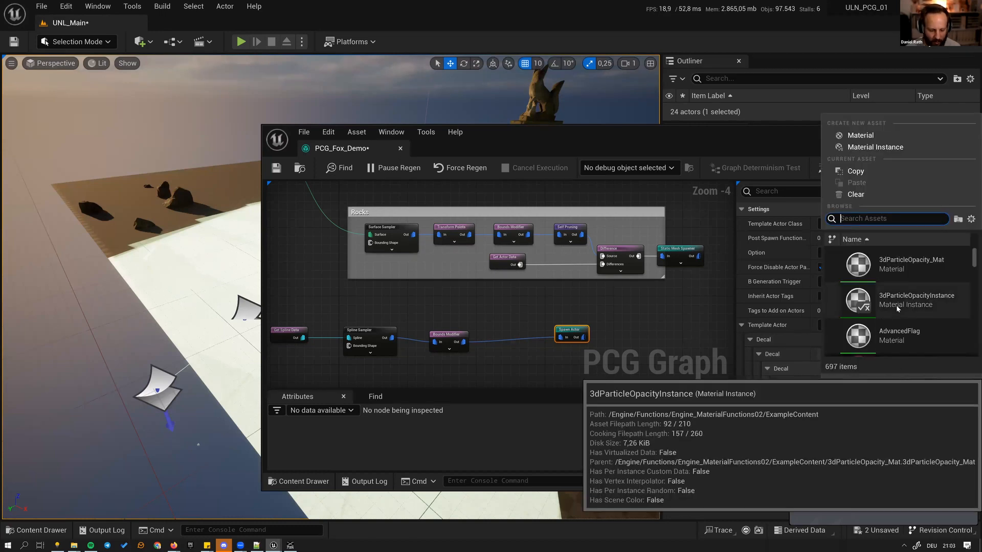
{"action": "type", "text": "roo"}
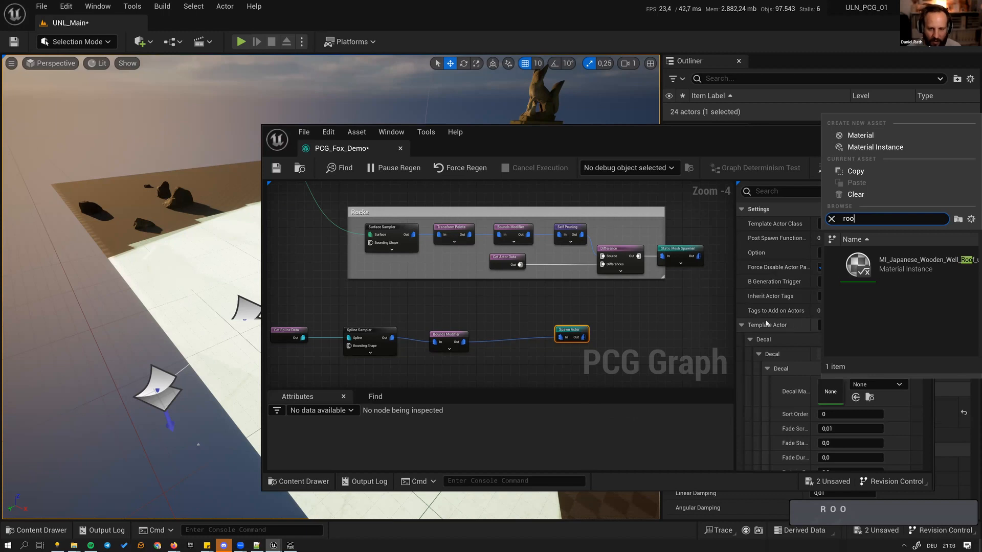
{"action": "key", "text": "Escape"}
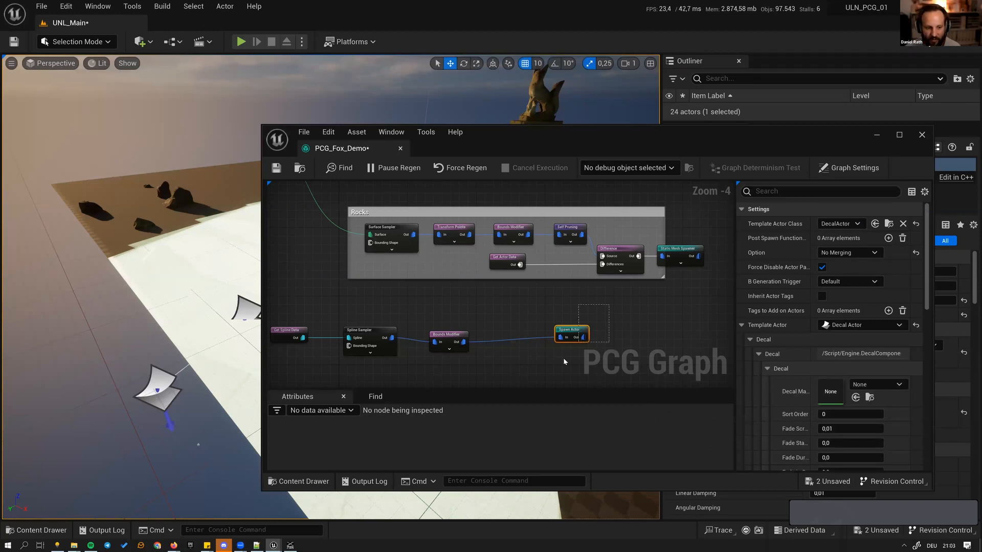
- Assign the MI_Wet_Soil_tbcpwto_4K material instance as the template actor's decal material
{"action": "left_click", "coordinate": [875, 384]}
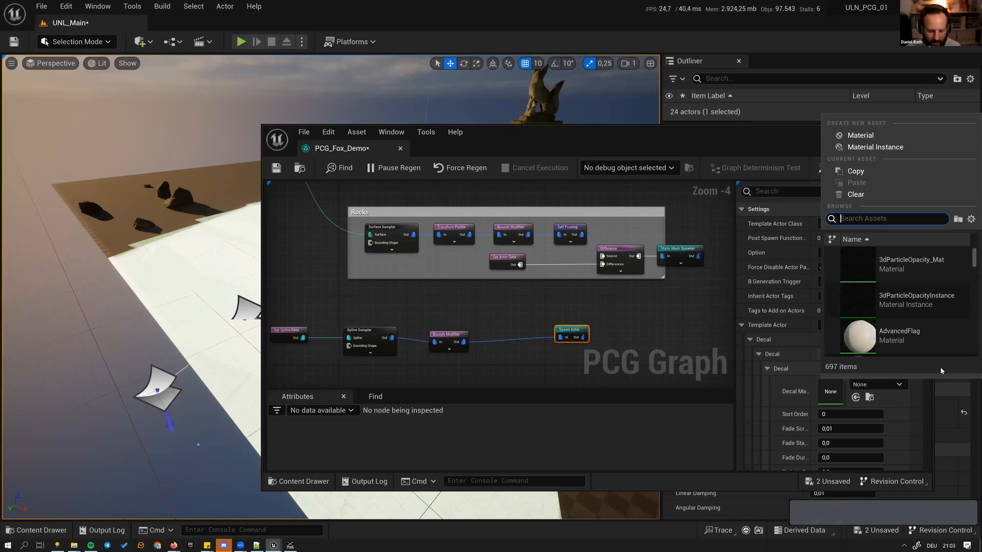
{"action": "type", "text": "wet"}
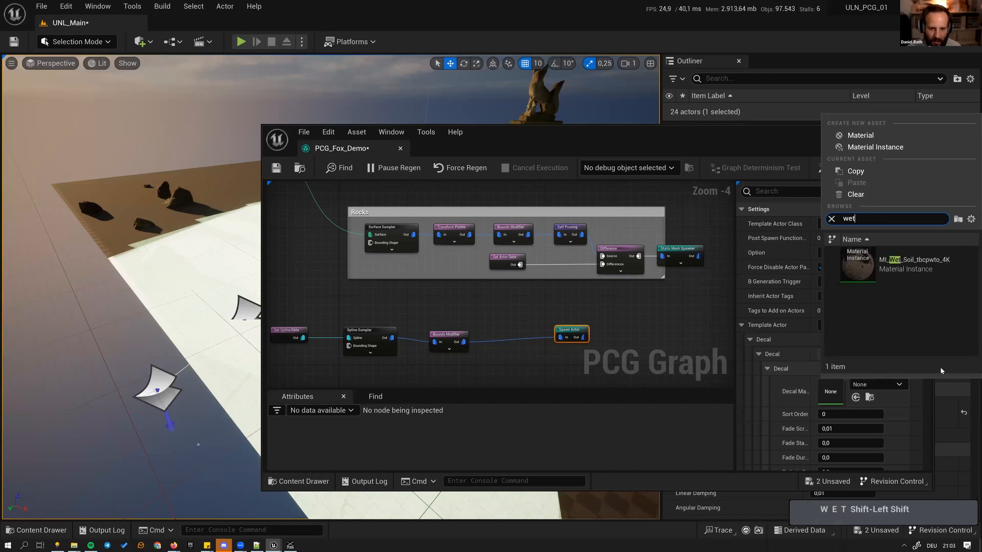
{"action": "left_click", "coordinate": [904, 265]}
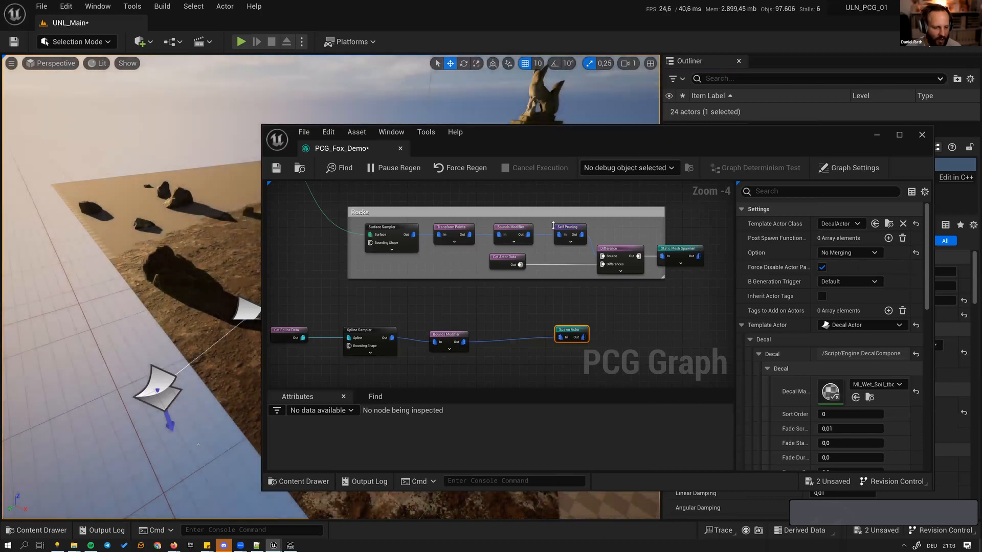
- Insert a Transform Points node between the Bounds Modifier and the Spawn Actor node
{"action": "left_click_drag", "start_coordinate": [647, 140], "coordinate": [845, 245]}
{"action": "right_click_drag", "start_coordinate": [255, 256], "coordinate": [256, 282]}
{"action": "key", "text": "e"}
{"action": "right_click_drag", "start_coordinate": [448, 209], "coordinate": [455, 217]}
{"action": "key", "text": "d"}
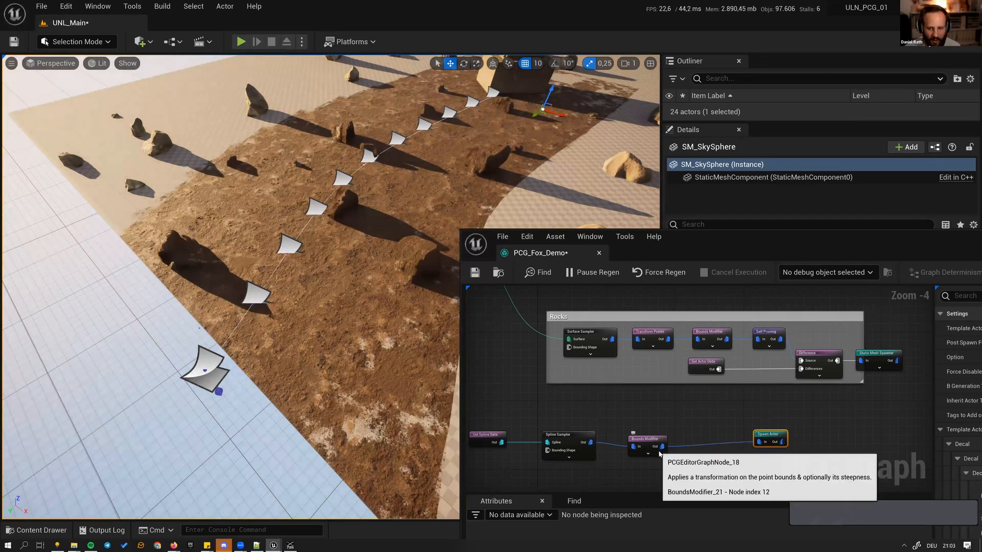
{"action": "left_click", "coordinate": [689, 428]}
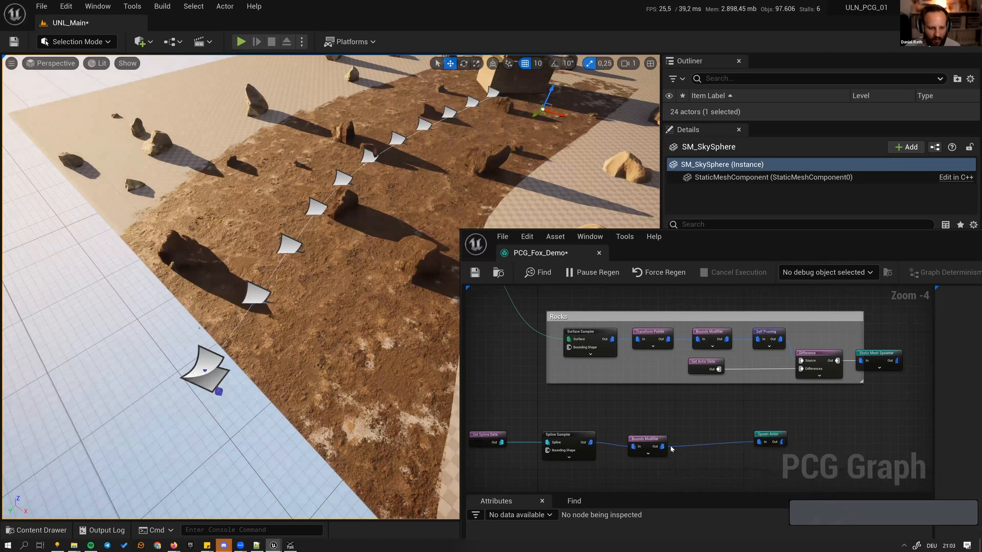
{"action": "left_click_drag", "start_coordinate": [662, 446], "coordinate": [689, 412]}
{"action": "type", "text": "tran"}
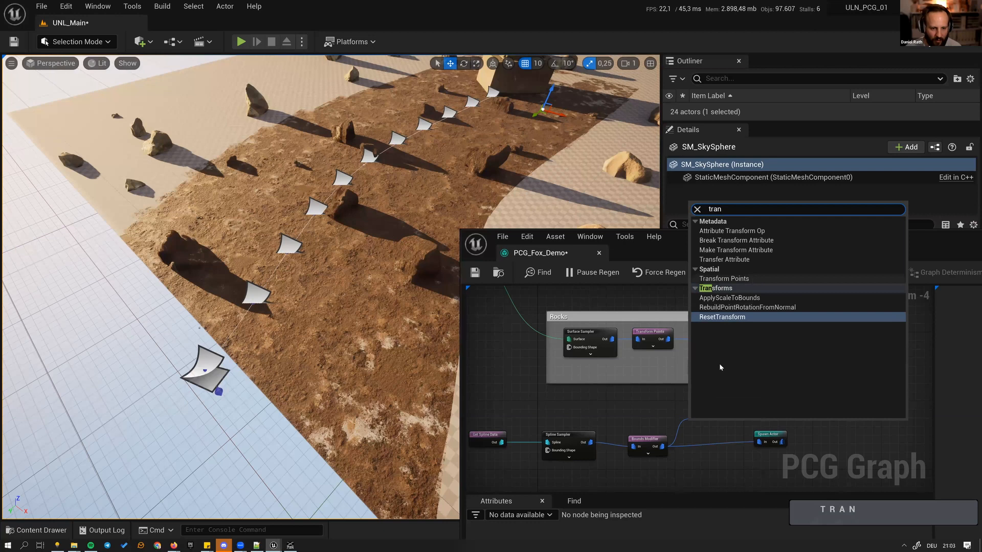
{"action": "left_click", "coordinate": [752, 278]}
{"action": "left_click", "coordinate": [763, 444], "text": "alt"}
{"action": "left_click_drag", "start_coordinate": [763, 445], "coordinate": [727, 433]}
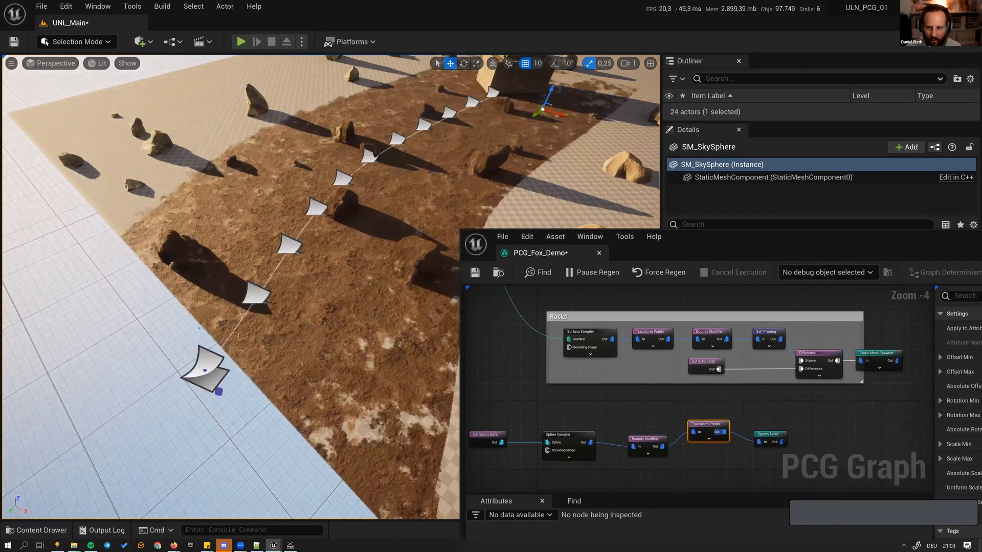
{"action": "left_click_drag", "start_coordinate": [741, 415], "coordinate": [698, 437]}
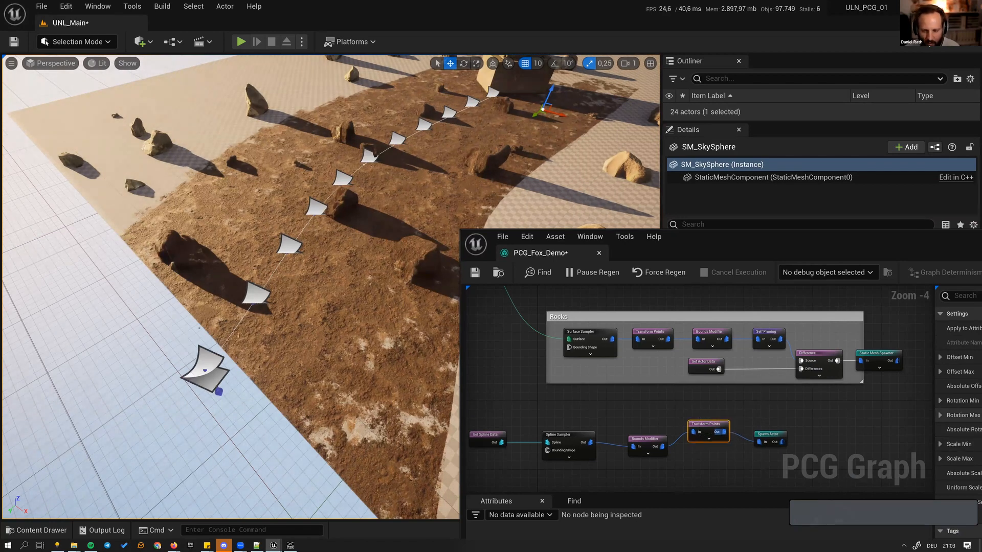
- Set the new Transform Points node's minimum scale to 0.1 and maximum scale to 0.4 to shrink the path decals
{"action": "type", "text": "1"}
{"action": "key", "text": "Tab"}
{"action": "key", "text": "Tab"}
{"action": "key", "text": "Tab"}
{"action": "key", "text": "Tab"}
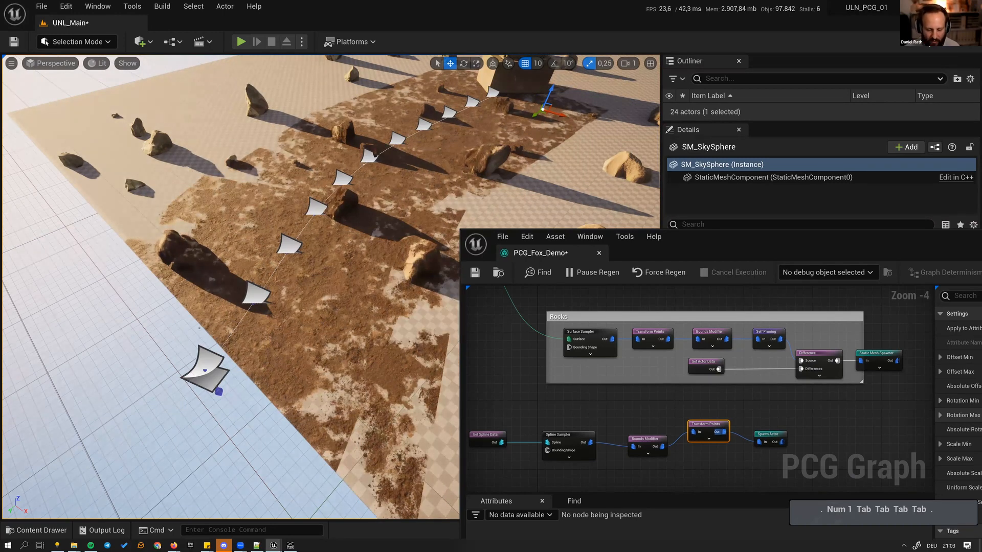
{"action": "type", "text": "4"}
{"action": "key", "text": "Return"}
{"action": "right_click_drag", "start_coordinate": [254, 185], "coordinate": [246, 174]}
{"action": "key", "text": "a"}
{"action": "key", "text": "w"}
{"action": "key", "text": "e"}
{"action": "key", "text": "d"}
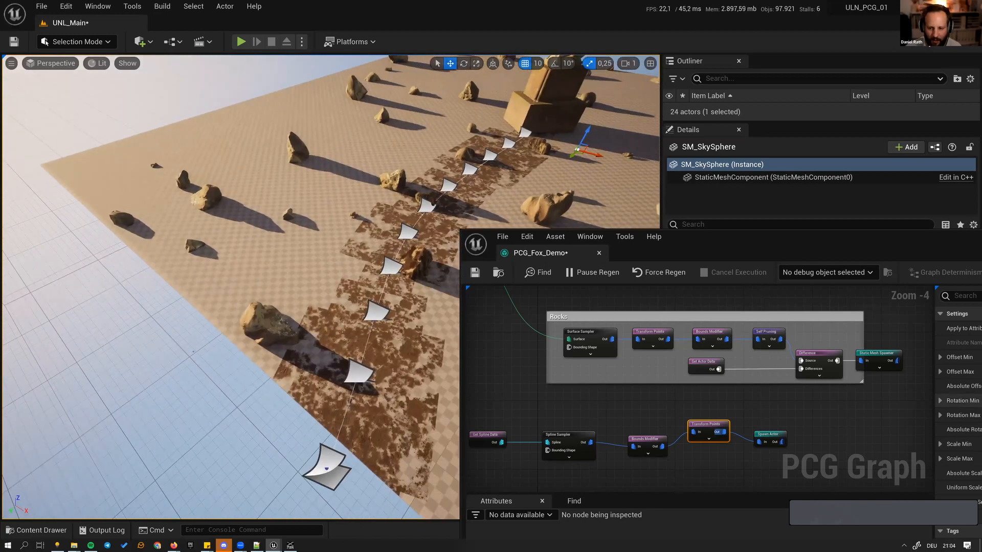
- Set the path Transform Points node's maximum Z rotation to 360 so the decals are randomly turned
{"action": "type", "text": "360"}
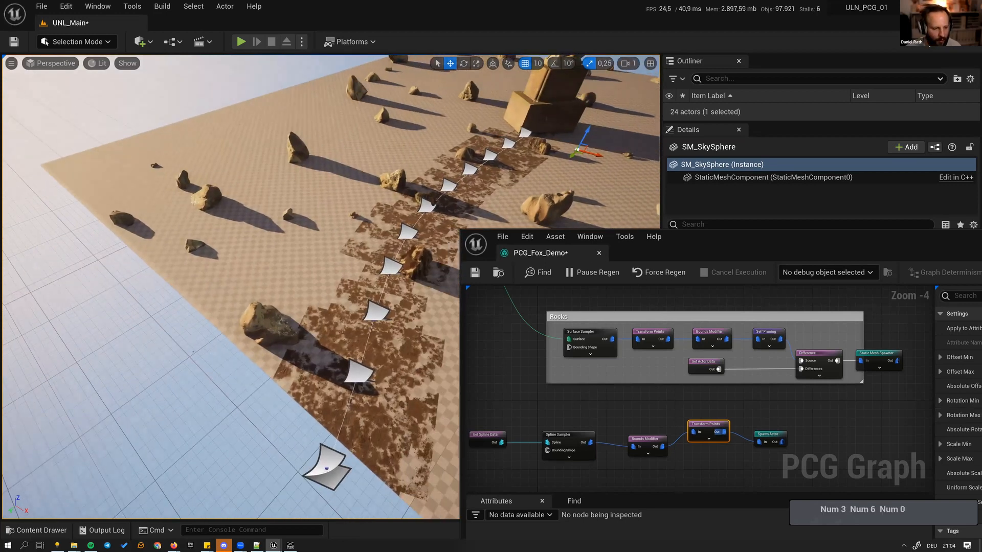
{"action": "key", "text": "Return"}
{"action": "key", "text": "d"}
{"action": "right_click_drag", "start_coordinate": [370, 360], "coordinate": [369, 360]}
{"action": "key", "text": "d"}
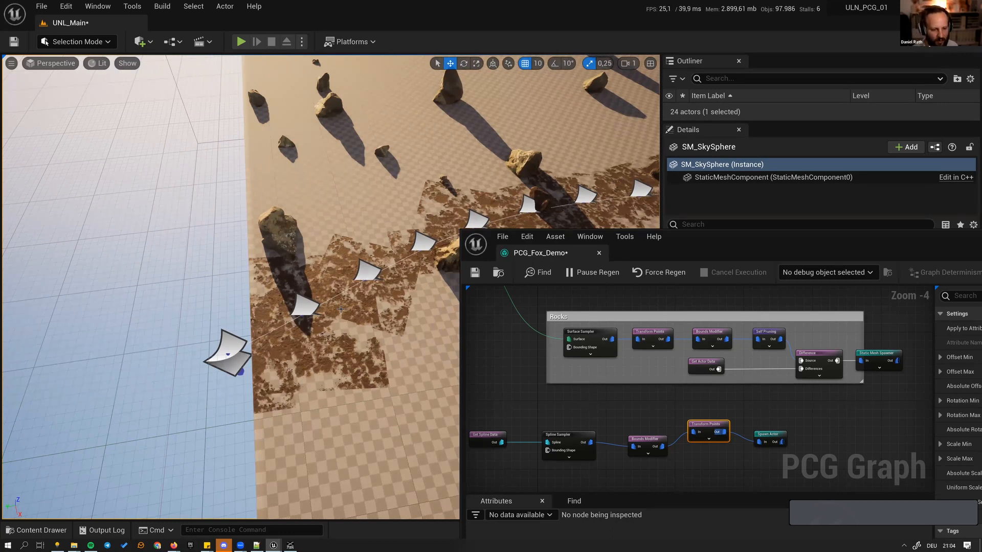
- Set the Spline Sampler's distance increment to 50 for denser decals along the path
{"action": "left_click", "coordinate": [501, 439]}
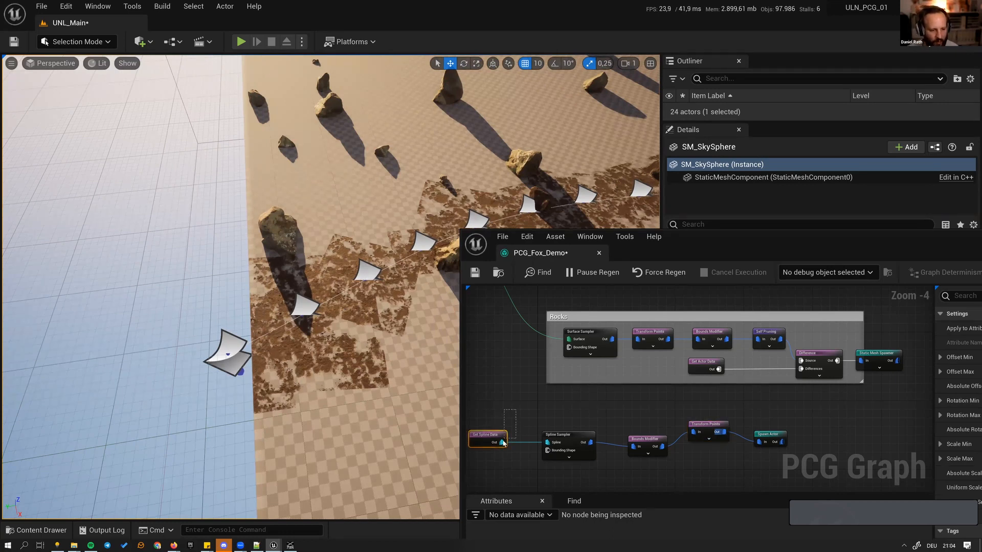
{"action": "left_click_drag", "start_coordinate": [559, 404], "coordinate": [585, 469]}
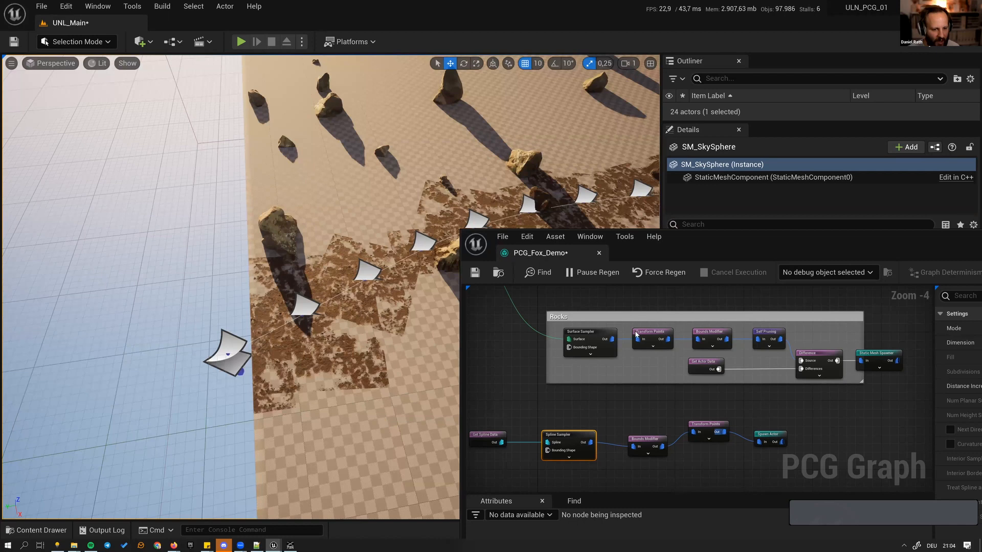
{"action": "left_click_drag", "start_coordinate": [724, 239], "coordinate": [356, 199]}
{"action": "left_click", "coordinate": [680, 347]}
{"action": "type", "text": "50"}
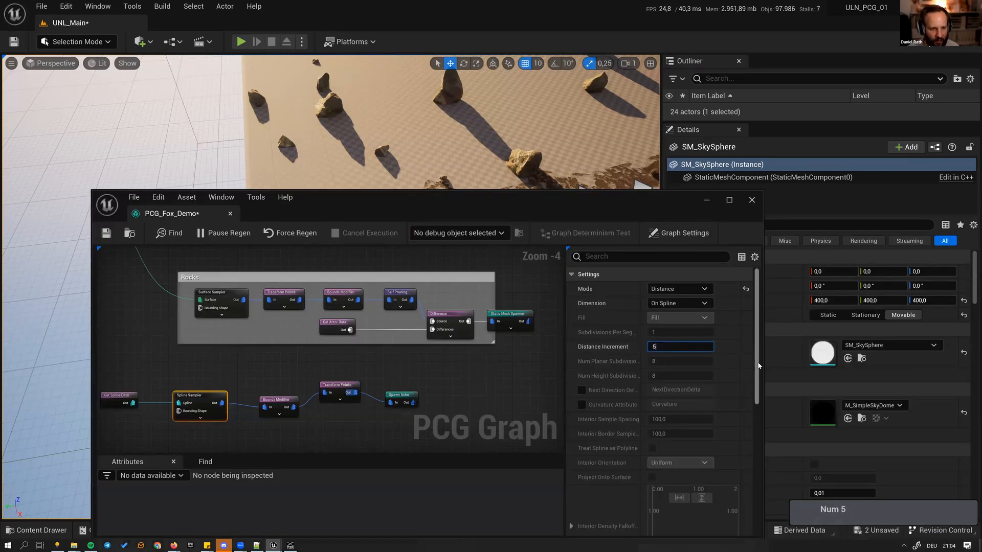
{"action": "key", "text": "Return"}
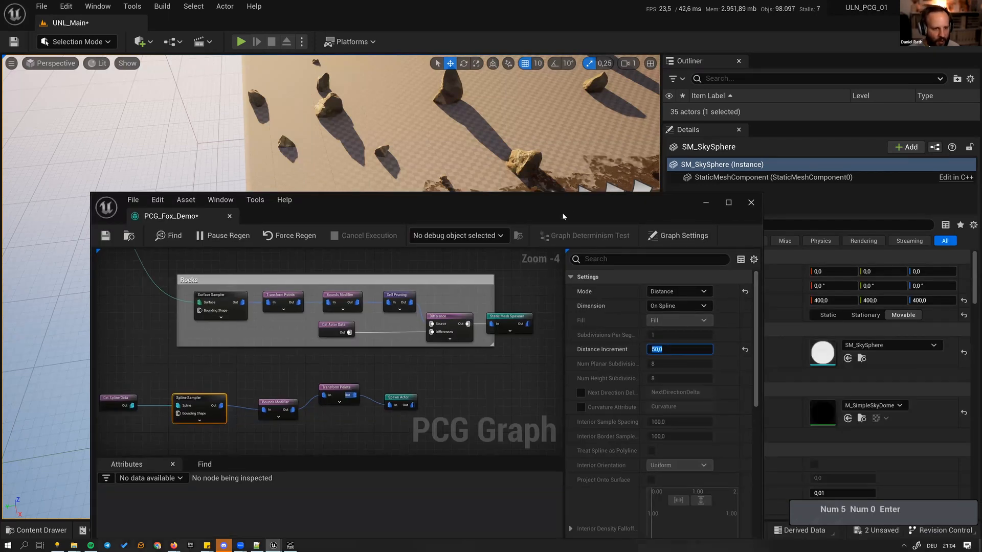
{"action": "left_click_drag", "start_coordinate": [563, 213], "coordinate": [525, 321]}
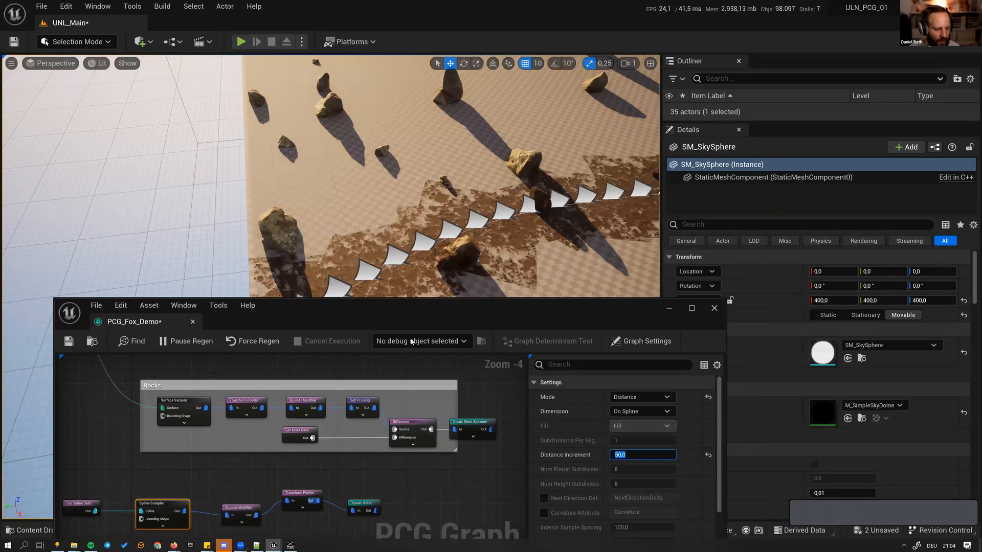
- Align the Transform Points and Bounds Modifier nodes in a straight row with the other path nodes
{"action": "left_click_drag", "start_coordinate": [452, 306], "coordinate": [456, 253]}
{"action": "left_click", "coordinate": [306, 451]}
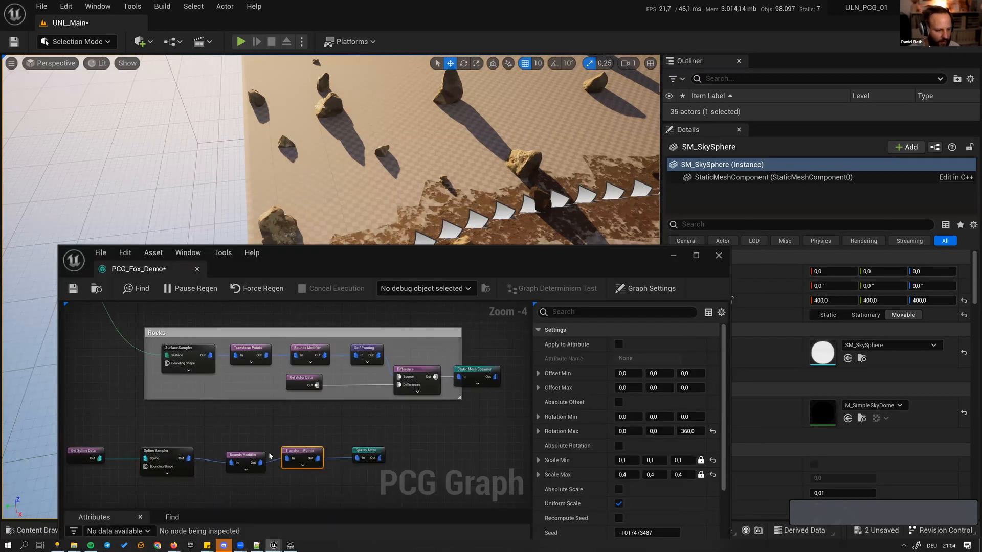
{"action": "left_click_drag", "start_coordinate": [238, 459], "coordinate": [234, 455]}
- Review the settings of the path nodes in order, from Get Spline Data through Spline Sampler, Bounds Modifier and Transform Points to Spawn Actor
{"action": "right_click_drag", "start_coordinate": [219, 365], "coordinate": [393, 334]}
{"action": "left_click_drag", "start_coordinate": [224, 403], "coordinate": [282, 459]}
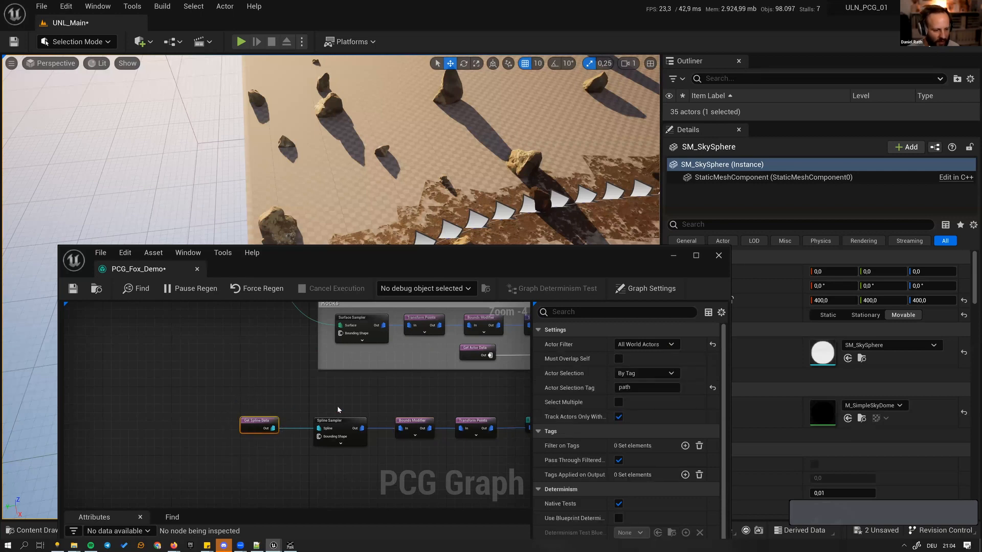
{"action": "right_click_drag", "start_coordinate": [336, 406], "coordinate": [262, 398]}
{"action": "scroll", "coordinate": [276, 399], "scroll_direction": "up", "scroll_amount": 1}
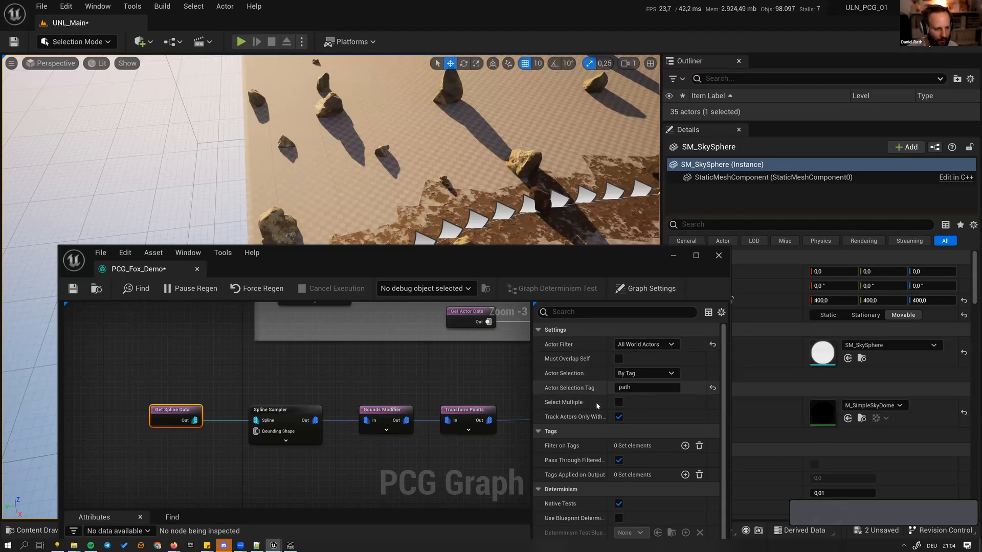
{"action": "left_click_drag", "start_coordinate": [245, 398], "coordinate": [294, 464]}
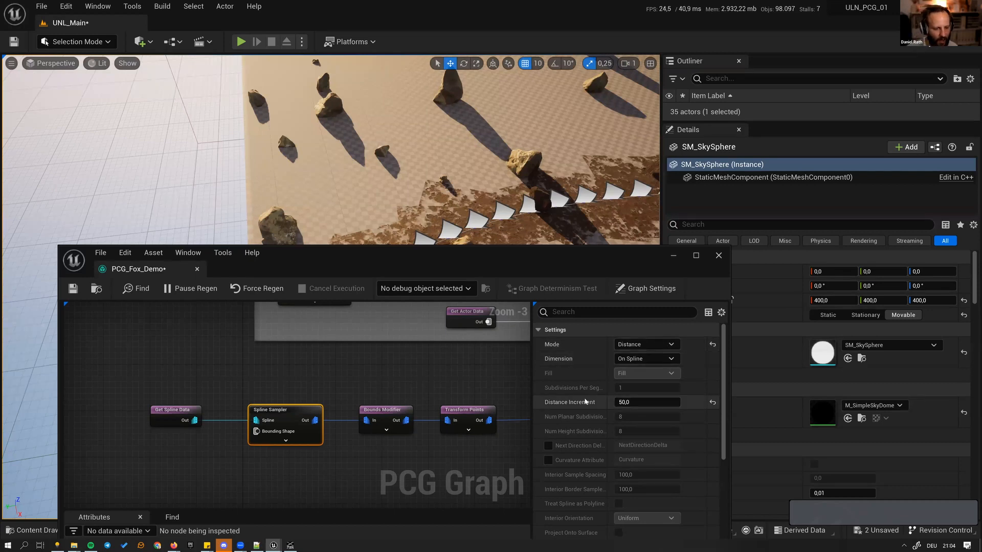
{"action": "left_click", "coordinate": [384, 411]}
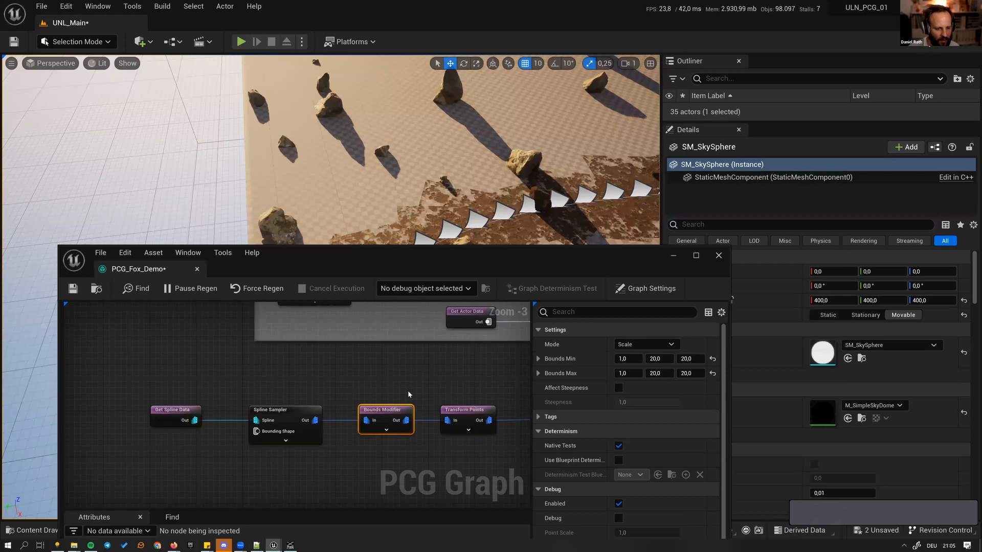
{"action": "right_click_drag", "start_coordinate": [414, 388], "coordinate": [347, 386]}
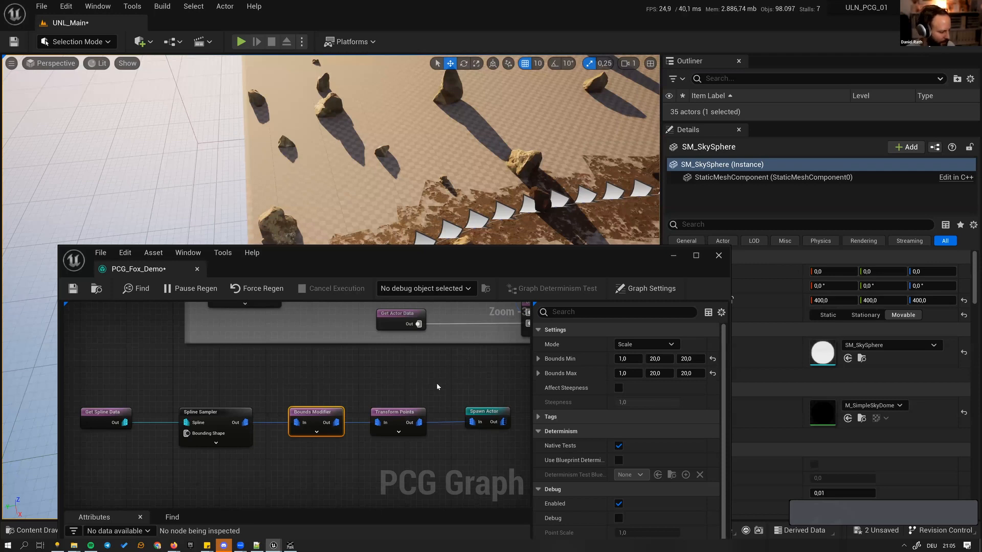
{"action": "left_click", "coordinate": [400, 416]}
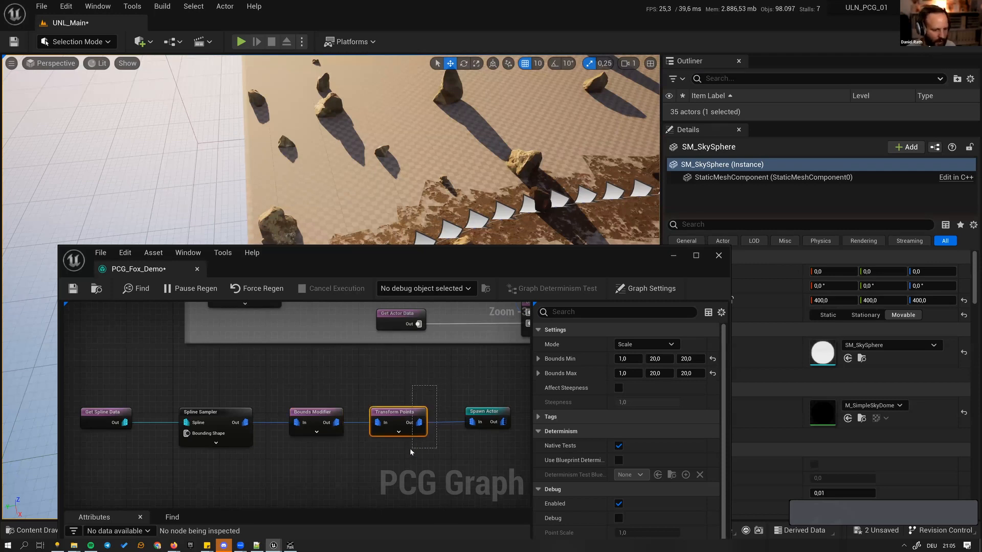
{"action": "right_click_drag", "start_coordinate": [416, 389], "coordinate": [382, 391]}
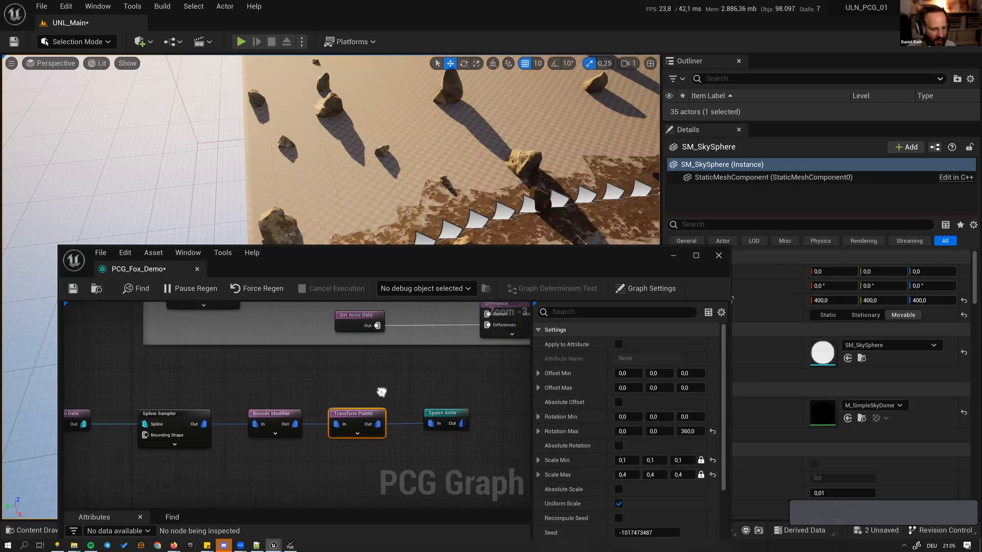
{"action": "left_click", "coordinate": [446, 424]}
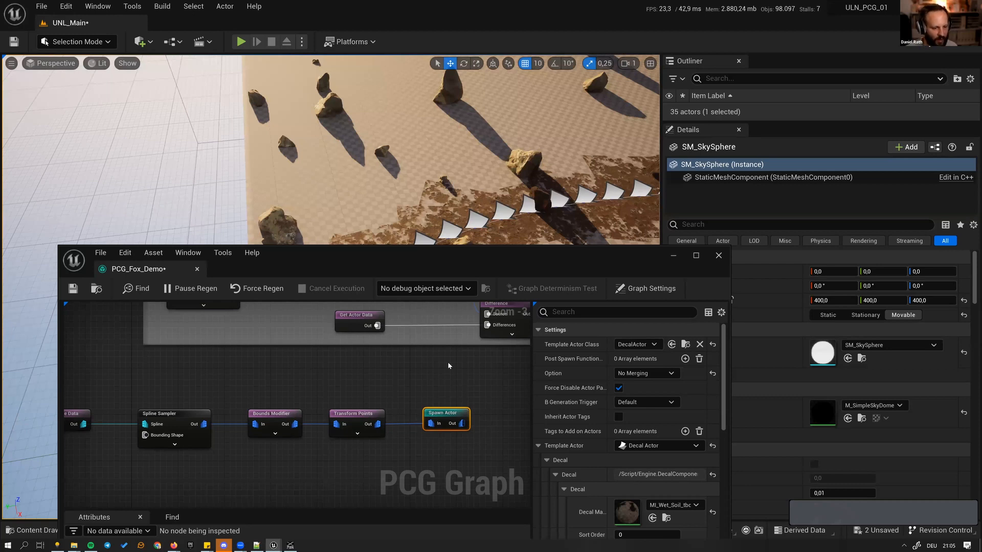
- Enable the foliage group's Static Mesh Spawner and check how the plants look along the decal path
{"action": "right_click_drag", "start_coordinate": [453, 362], "coordinate": [458, 464]}
{"action": "left_click", "coordinate": [253, 350]}
{"action": "key", "text": "e"}
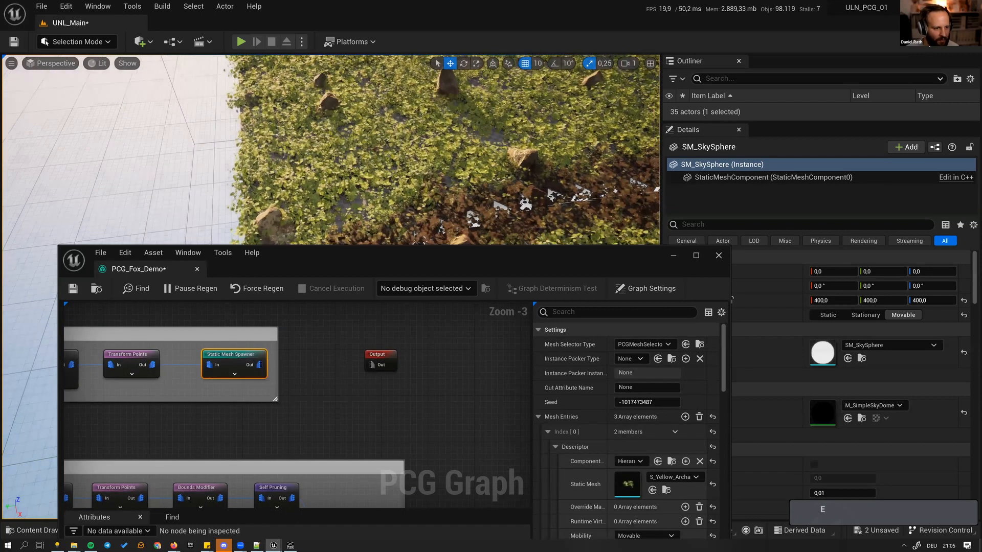
{"action": "key", "text": "a"}
{"action": "key", "text": "q"}
{"action": "right_click_drag", "start_coordinate": [330, 154], "coordinate": [421, 153]}
{"action": "key", "text": "w"}
{"action": "key", "text": "s"}
{"action": "key", "text": "s"}
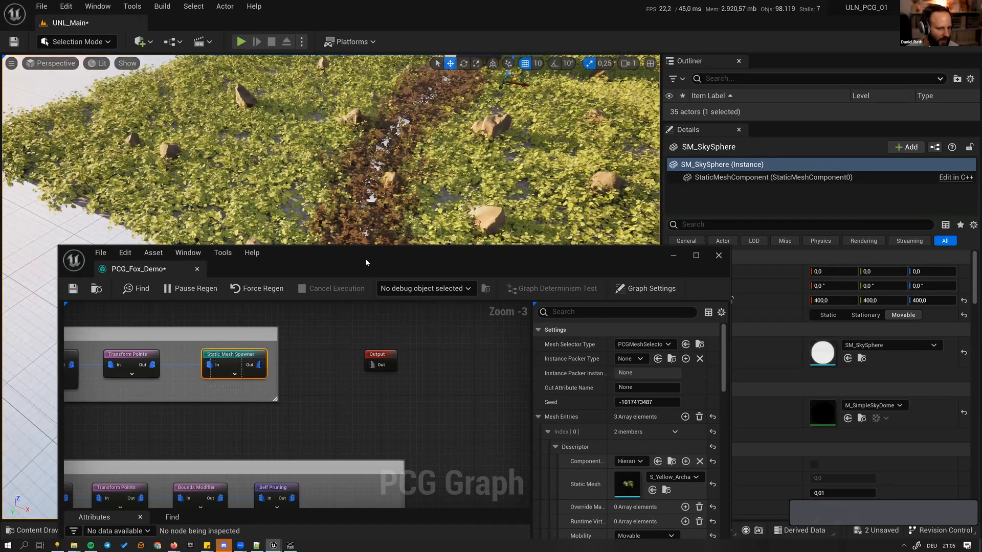
- Find the decal options of the foliage Static Mesh Spawner and turn off Receives Decals for all three mesh entries
{"action": "left_click_drag", "start_coordinate": [340, 266], "coordinate": [315, 169]}
{"action": "left_click", "coordinate": [569, 214]}
{"action": "type", "text": "decal"}
{"action": "key", "text": "Return"}
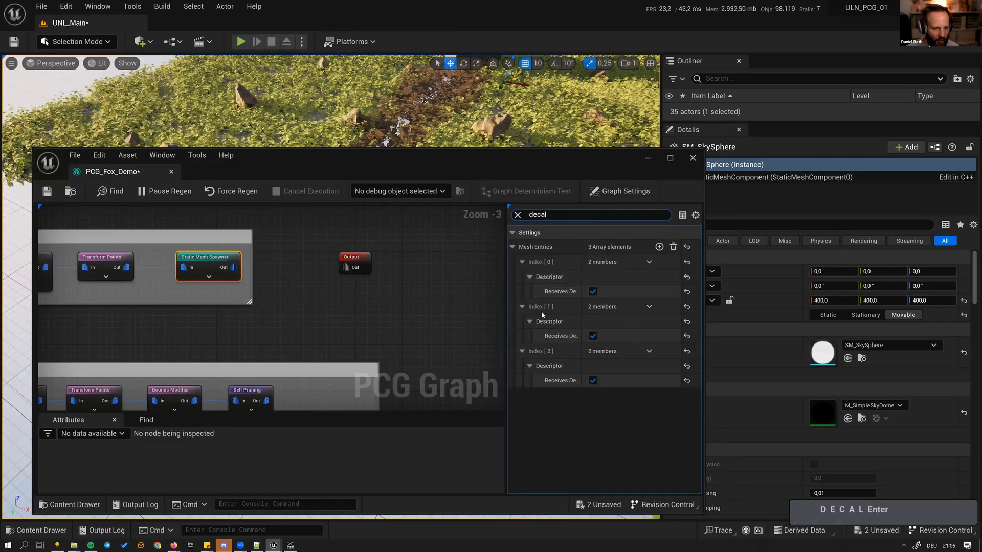
{"action": "left_click", "coordinate": [592, 291]}
{"action": "left_click", "coordinate": [593, 336]}
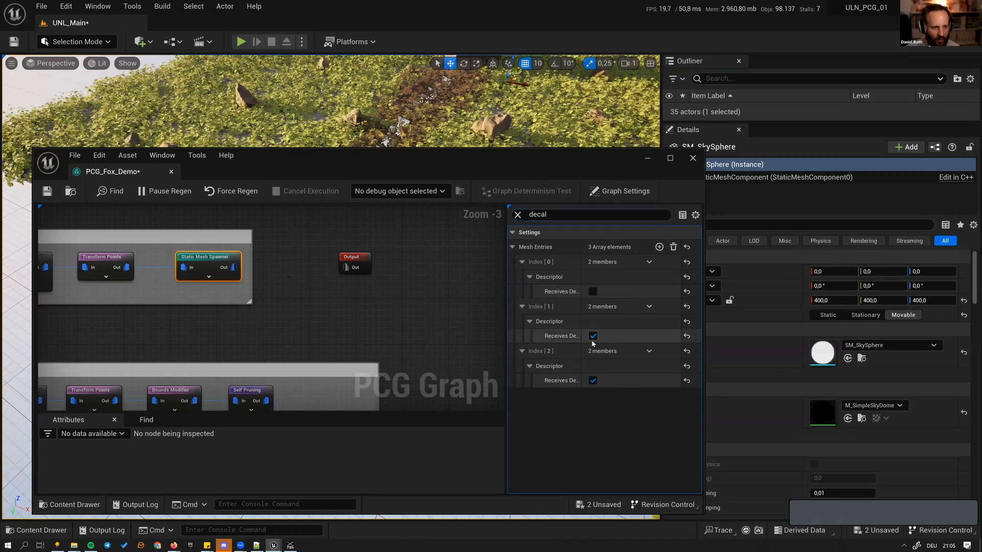
{"action": "left_click", "coordinate": [593, 381]}
- Turn off Receives Decals for the Rocks group's Static Mesh Spawner entry and inspect the path in the viewport
{"action": "right_click_drag", "start_coordinate": [282, 389], "coordinate": [288, 330]}
{"action": "left_click", "coordinate": [404, 365]}
{"action": "left_click", "coordinate": [594, 291]}
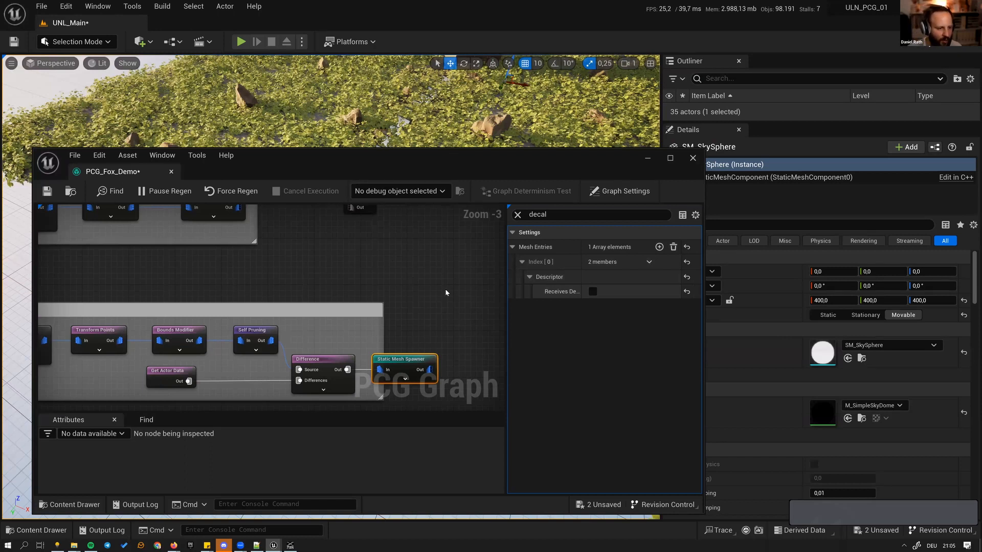
{"action": "left_click_drag", "start_coordinate": [449, 165], "coordinate": [448, 296]}
{"action": "key", "text": "w"}
{"action": "key", "text": "w"}
{"action": "key", "text": "e"}
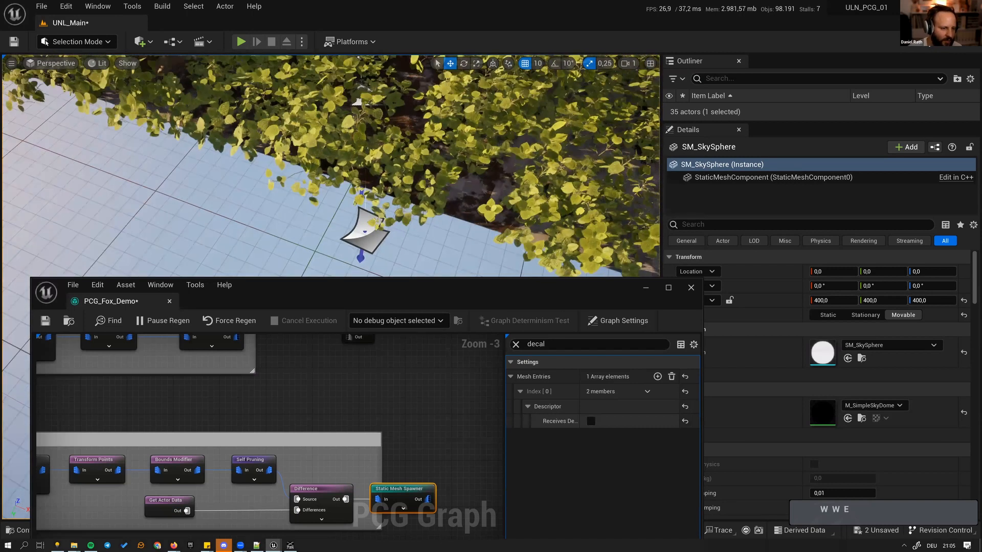
{"action": "key", "text": "w"}
{"action": "key", "text": "e"}
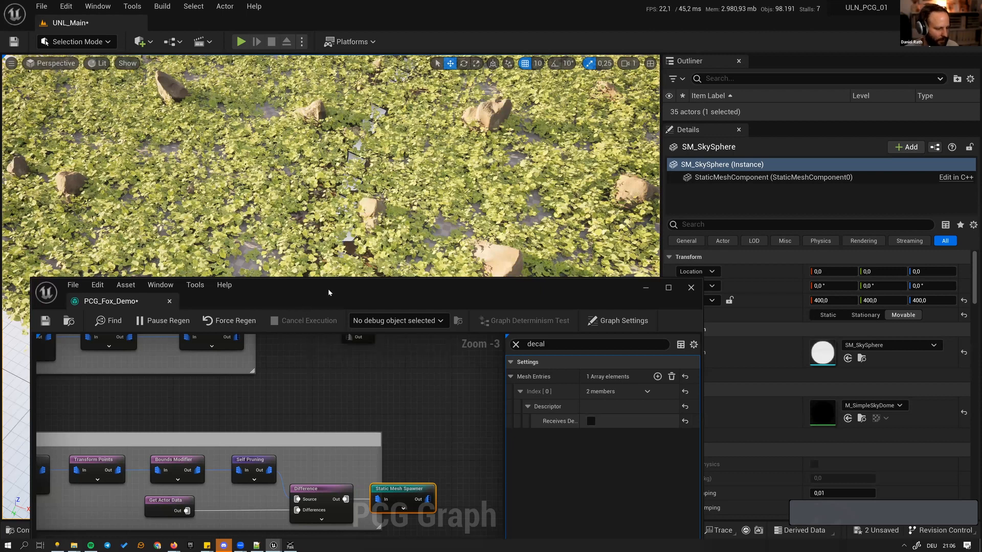
- Disable the Static Mesh Spawner nodes of both the Rocks and the foliage groups
{"action": "left_click_drag", "start_coordinate": [330, 291], "coordinate": [328, 150]}
{"action": "right_click_drag", "start_coordinate": [382, 242], "coordinate": [435, 142]}
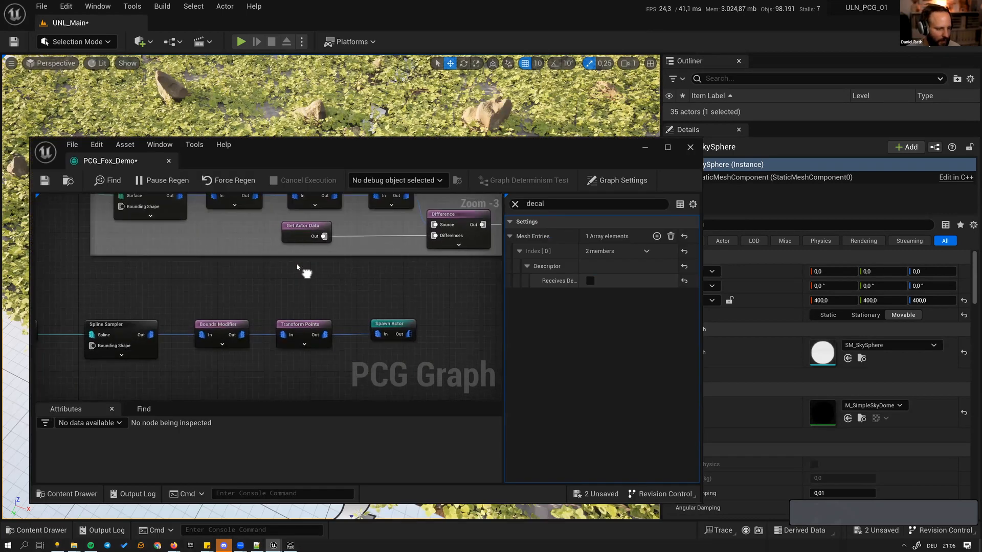
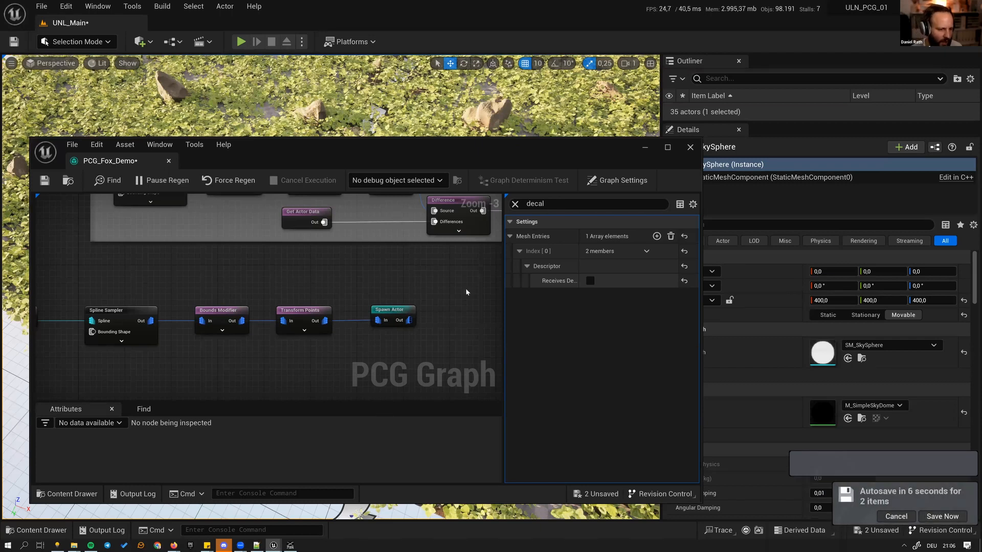
{"action": "right_click_drag", "start_coordinate": [467, 293], "coordinate": [261, 395]}
{"action": "key", "text": "e"}
{"action": "right_click_drag", "start_coordinate": [326, 224], "coordinate": [380, 345]}
{"action": "left_click", "coordinate": [210, 266]}
{"action": "key", "text": "e"}
- Disable the Spawn Actor node at the end of the path chain to hide the decals
{"action": "left_click_drag", "start_coordinate": [398, 158], "coordinate": [398, 161]}
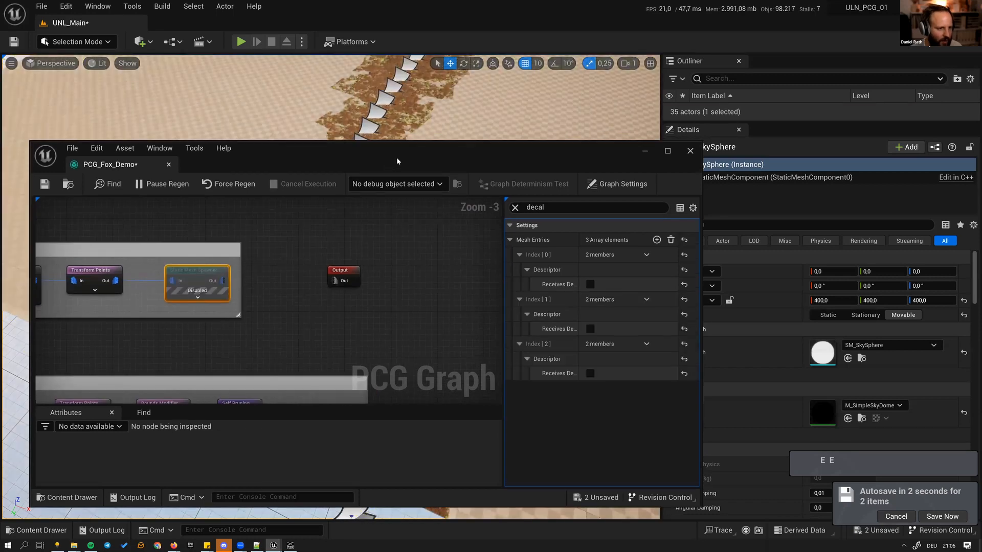
{"action": "left_click_drag", "start_coordinate": [456, 188], "coordinate": [447, 34]}
{"action": "right_click_drag", "start_coordinate": [460, 227], "coordinate": [455, 114]}
{"action": "right_click_drag", "start_coordinate": [431, 175], "coordinate": [403, 67]}
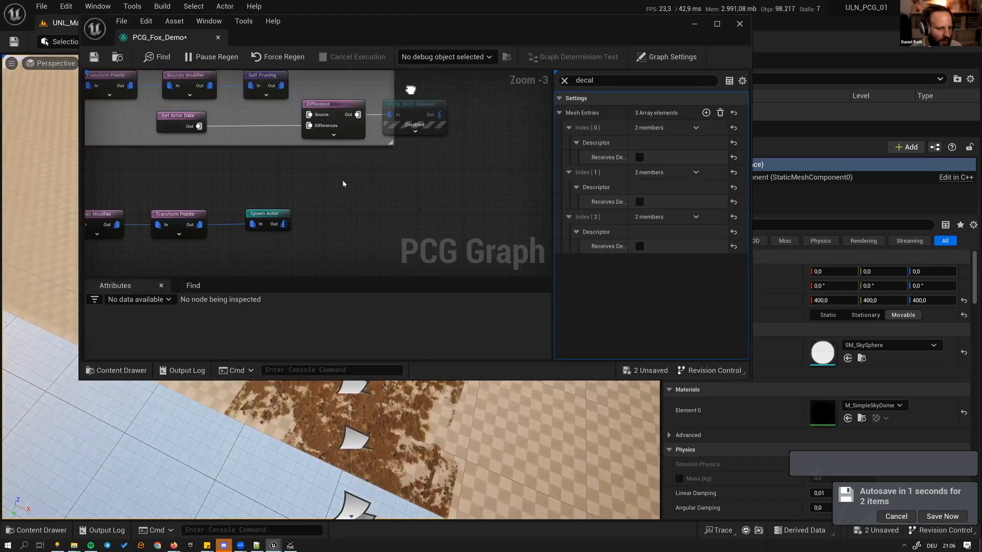
{"action": "left_click_drag", "start_coordinate": [304, 164], "coordinate": [269, 210]}
{"action": "key", "text": "e"}
- Turn on debug display for the path's Bounds Modifier node and view its points in the viewport
{"action": "left_click_drag", "start_coordinate": [543, 34], "coordinate": [867, 48]}
{"action": "right_click_drag", "start_coordinate": [552, 182], "coordinate": [678, 175]}
{"action": "left_click", "coordinate": [557, 221]}
{"action": "key", "text": "d"}
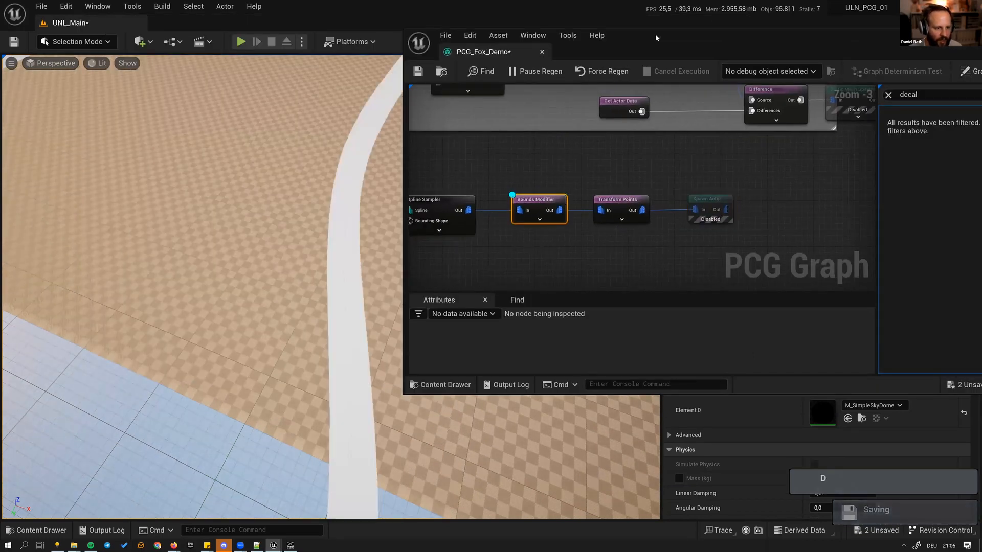
{"action": "left_click_drag", "start_coordinate": [656, 39], "coordinate": [709, 89]}
{"action": "right_click_drag", "start_coordinate": [327, 286], "coordinate": [261, 253]}
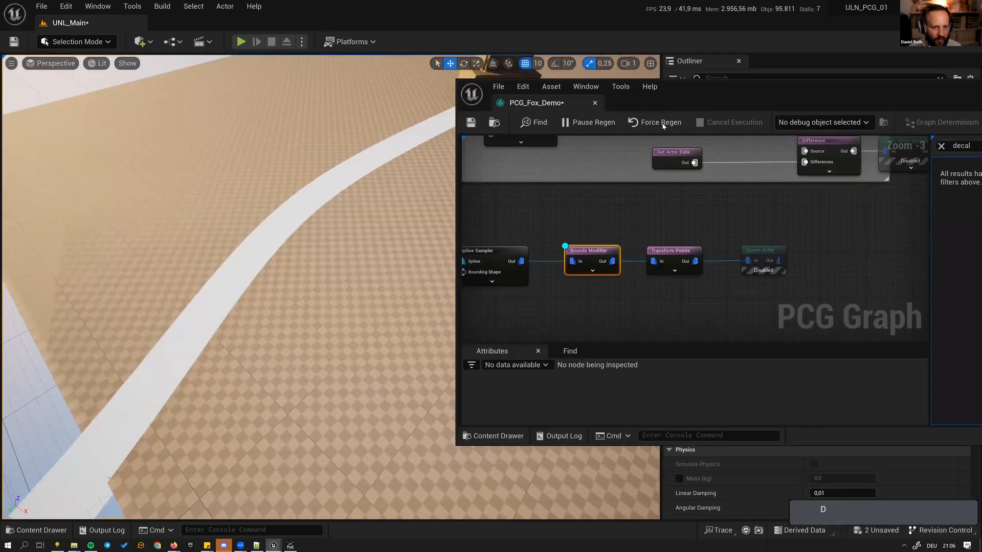
- Clear the "decal" settings filter and expand the Bounds Modifier's Debug settings
{"action": "left_click_drag", "start_coordinate": [936, 101], "coordinate": [736, 93]}
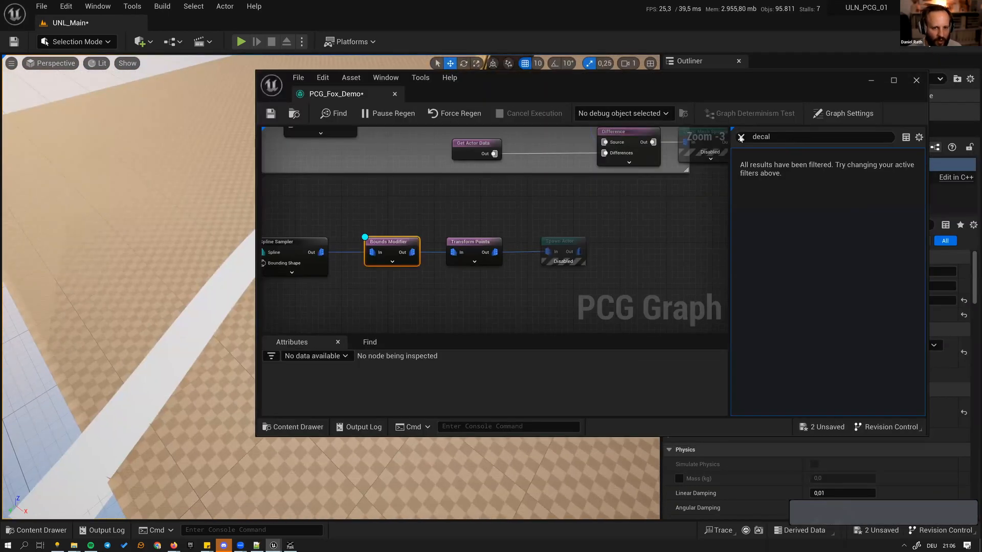
{"action": "left_click", "coordinate": [740, 138]}
{"action": "left_click", "coordinate": [739, 155]}
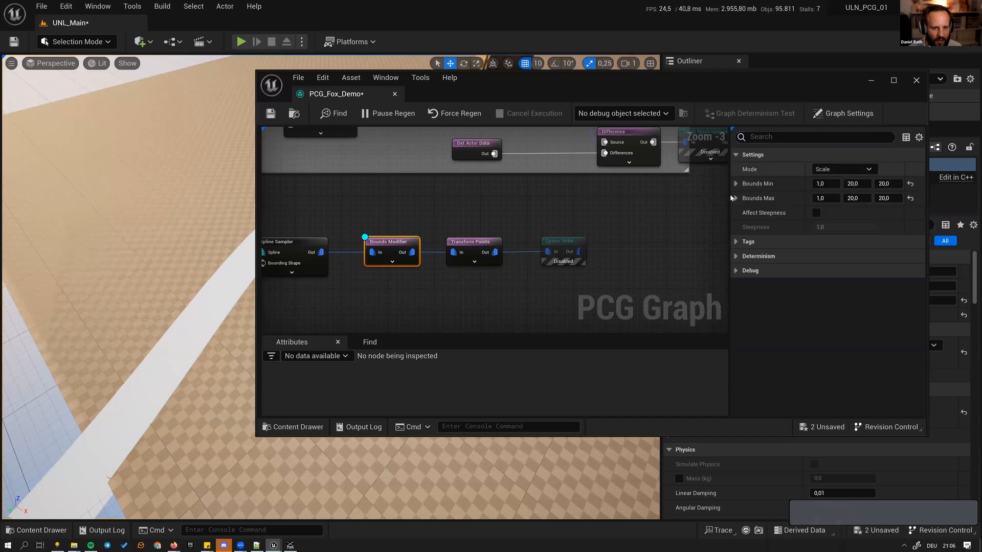
{"action": "left_click", "coordinate": [736, 270]}
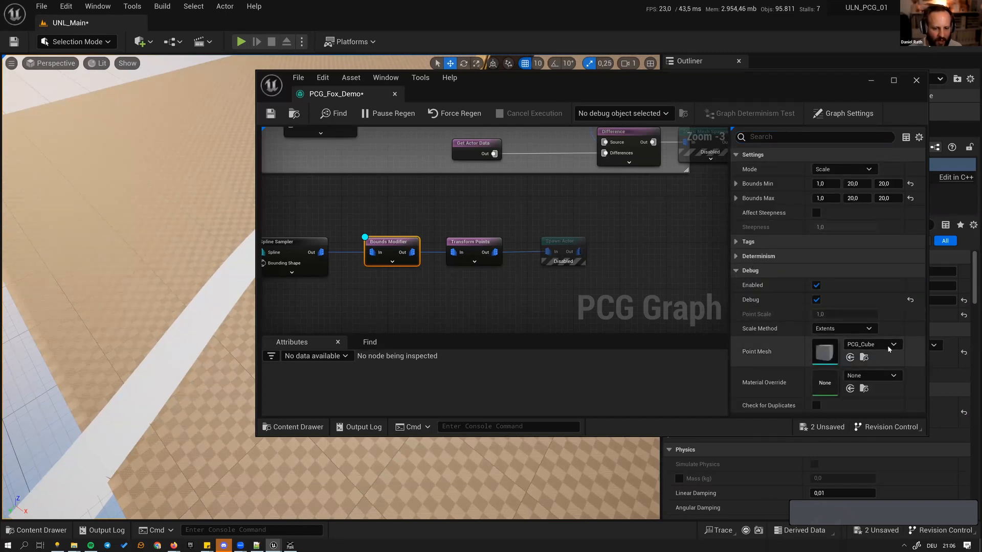
- Set the debug Point Mesh of the path's Bounds Modifier to PCG_AxisTripod
{"action": "left_click", "coordinate": [853, 345]}
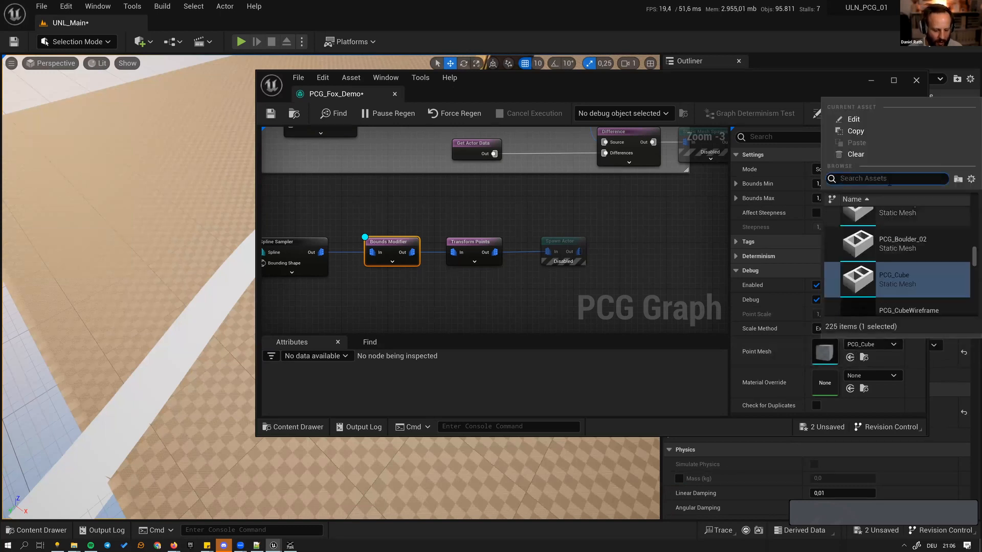
{"action": "type", "text": "tri"}
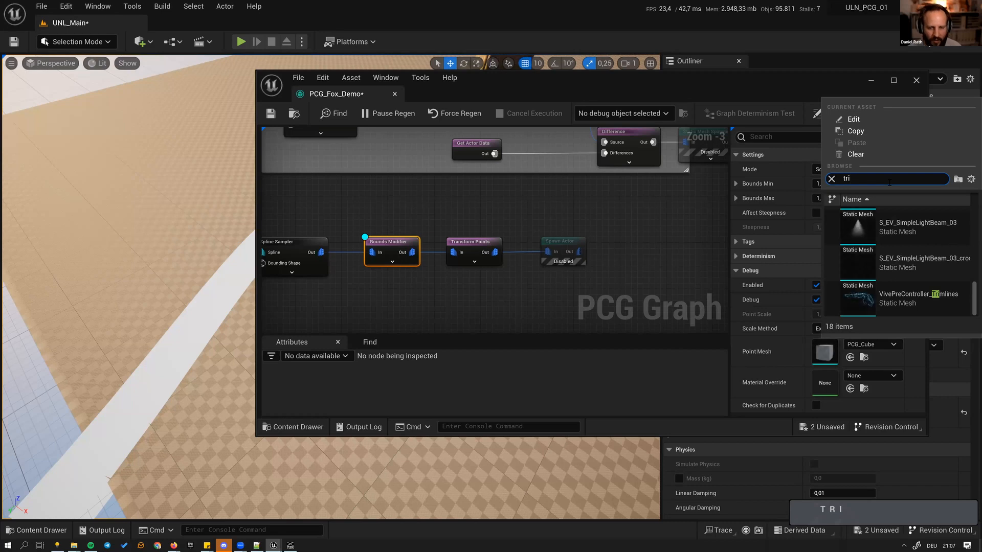
{"action": "key", "text": "BackSpace"}
{"action": "key", "text": "BackSpace"}
{"action": "key", "text": "BackSpace"}
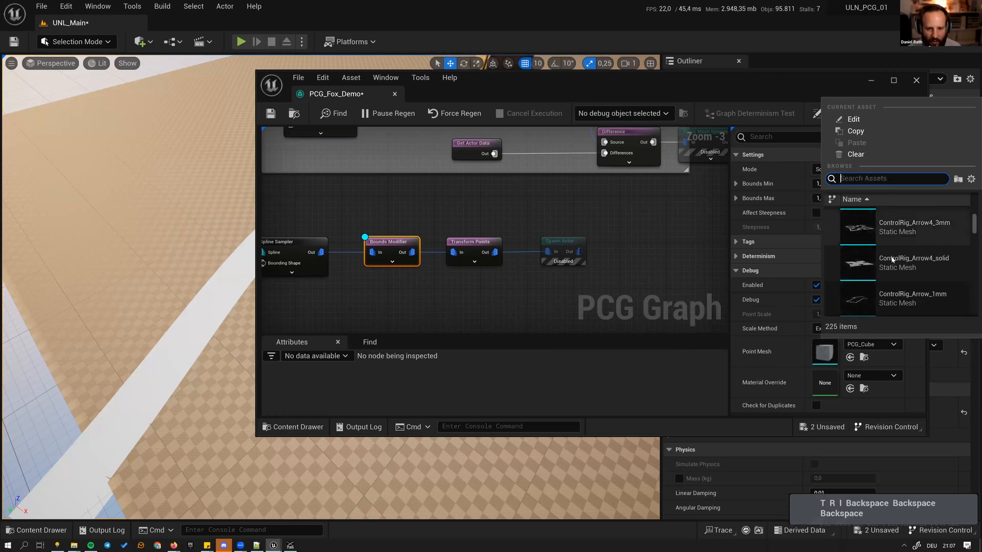
{"action": "type", "text": "t"}
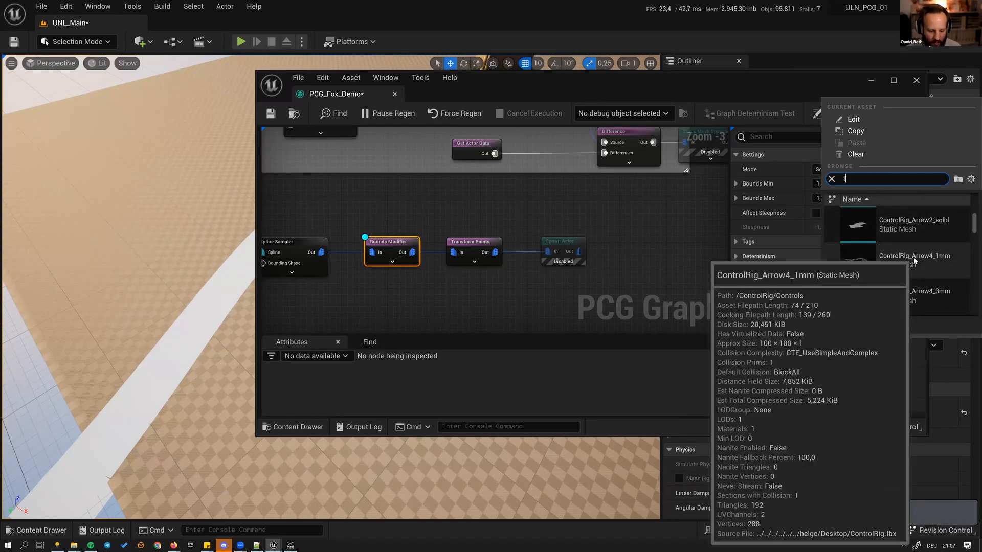
{"action": "type", "text": "ripo"}
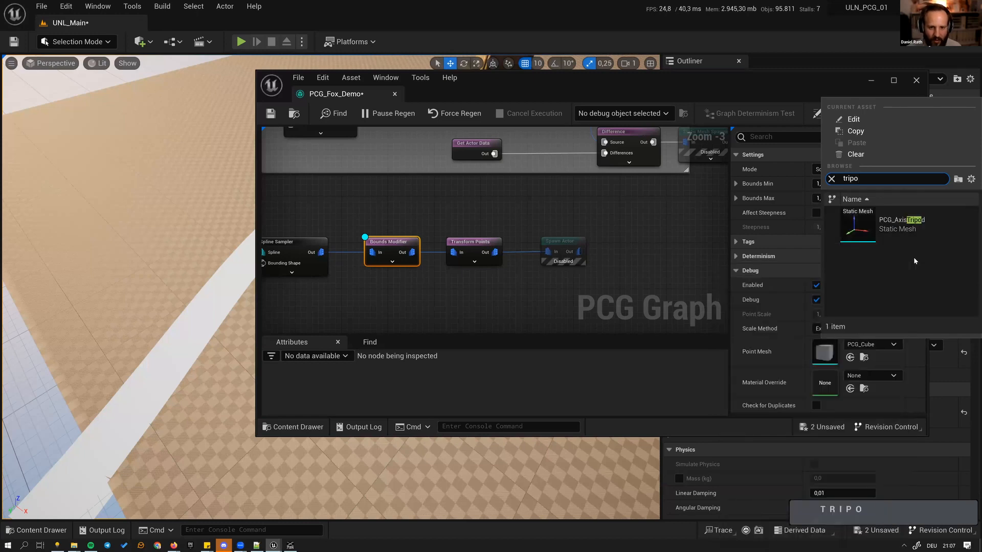
{"action": "mouse_move", "coordinate": [895, 229]}
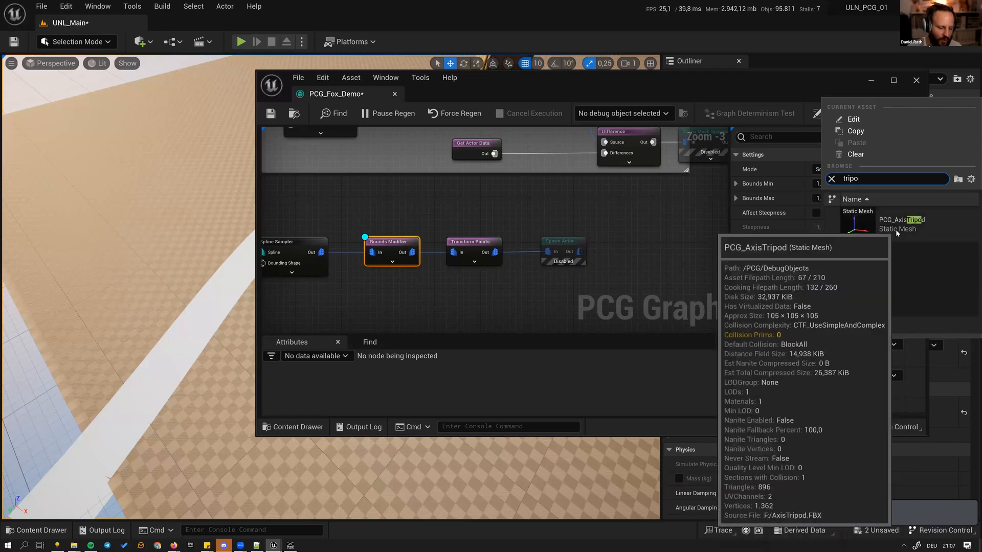
{"action": "left_click", "coordinate": [895, 229]}
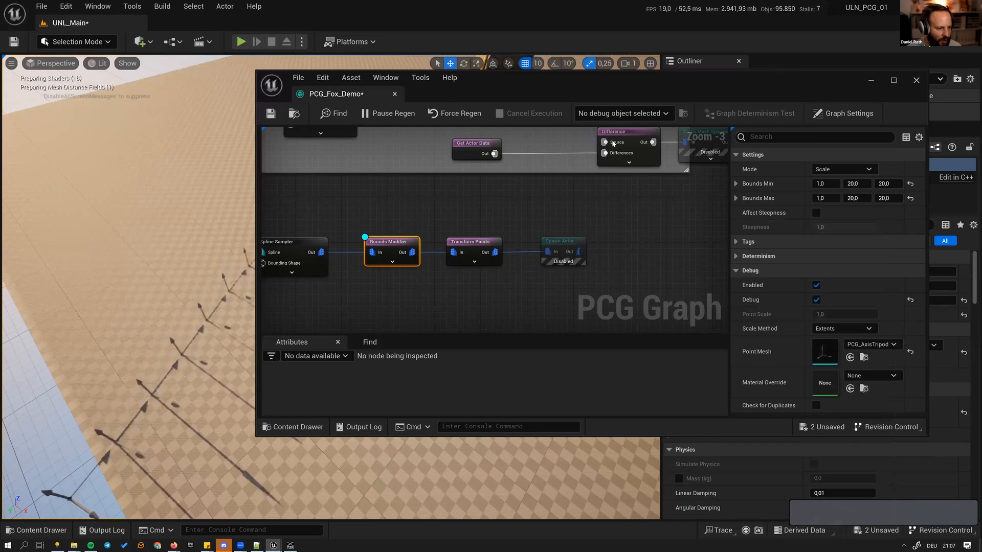
- Examine the orientation of the axis tripods along the path spline in the viewport
{"action": "left_click_drag", "start_coordinate": [491, 87], "coordinate": [799, 147]}
{"action": "right_click_drag", "start_coordinate": [389, 256], "coordinate": [293, 215]}
{"action": "key", "text": "q"}
{"action": "key", "text": "w"}
{"action": "key", "text": "q"}
{"action": "key", "text": "a"}
{"action": "key", "text": "s"}
{"action": "right_click_drag", "start_coordinate": [220, 409], "coordinate": [263, 425]}
{"action": "key", "text": "e"}
{"action": "key", "text": "a"}
{"action": "key", "text": "a"}
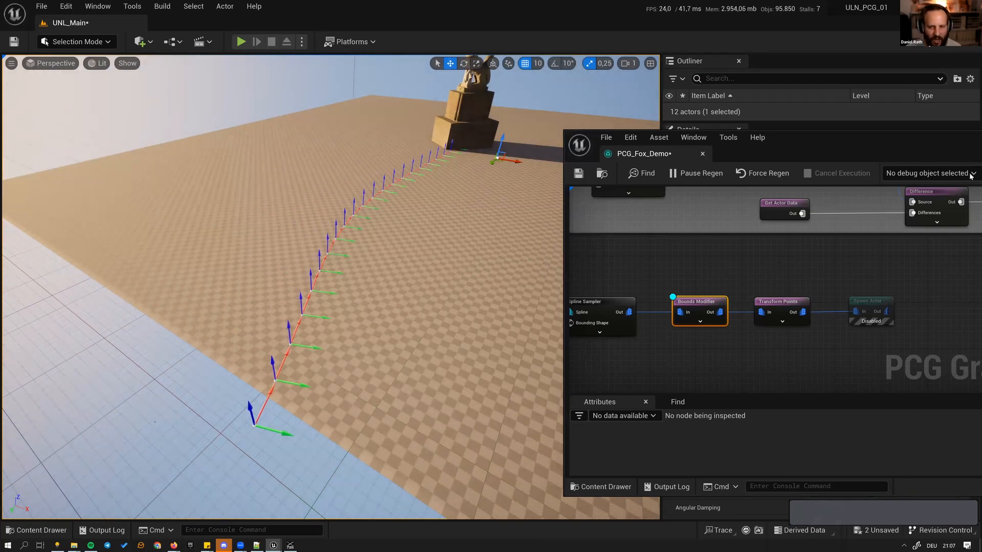
{"action": "left_click_drag", "start_coordinate": [965, 135], "coordinate": [592, 106]}
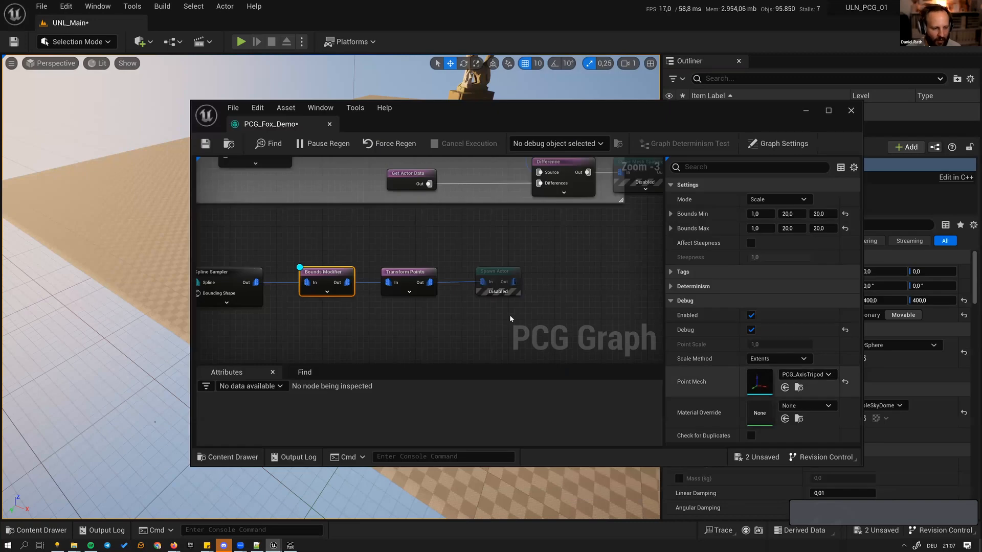
{"action": "right_click_drag", "start_coordinate": [358, 242], "coordinate": [347, 288]}
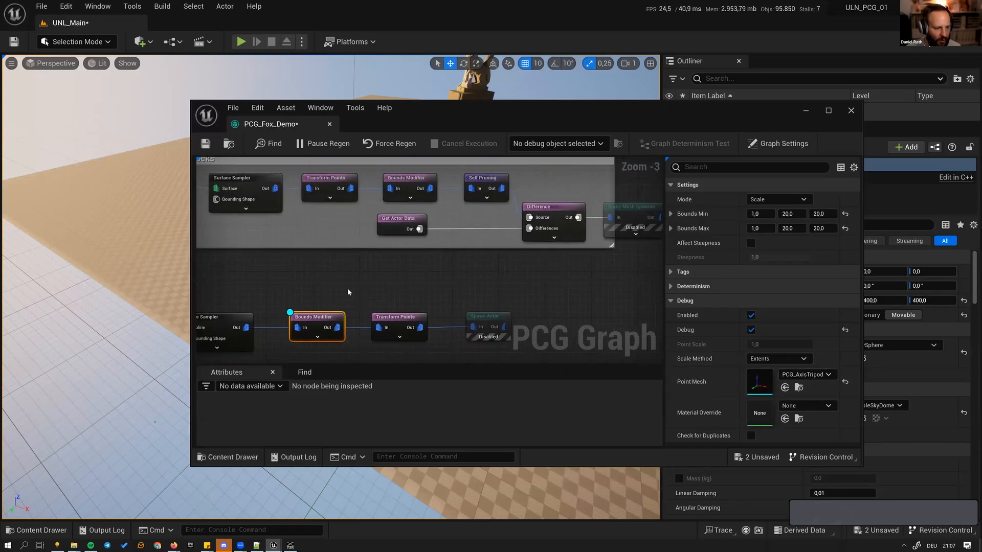
{"action": "left_click_drag", "start_coordinate": [348, 288], "coordinate": [275, 341]}
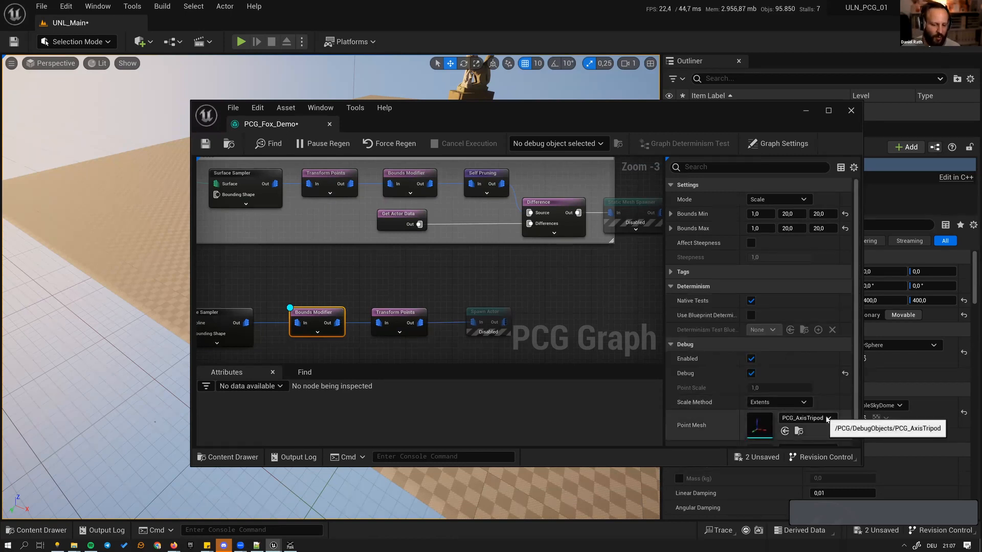
{"action": "left_click_drag", "start_coordinate": [563, 118], "coordinate": [620, 229]}
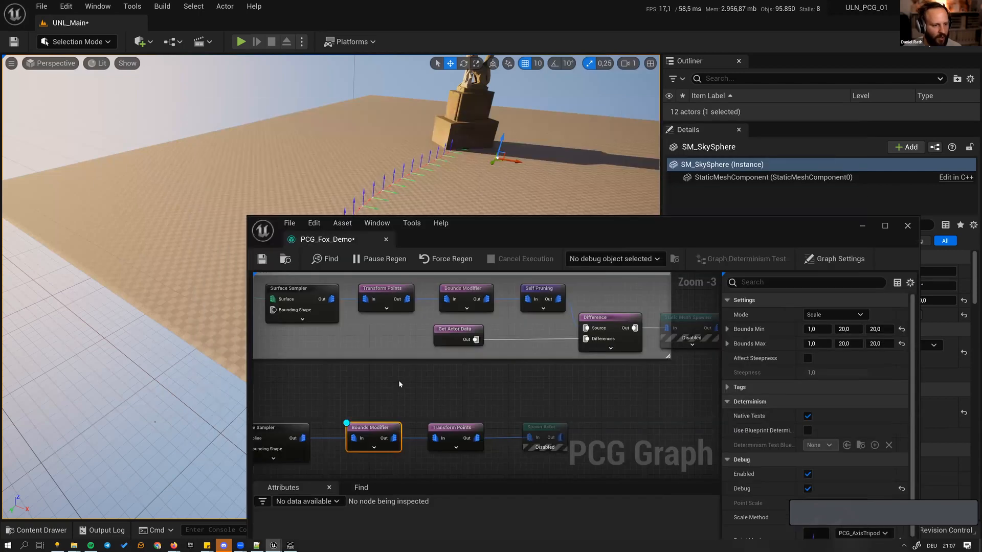
- Turn off debug display for the path's Bounds Modifier and re-enable the path's Spawn Actor node
{"action": "key", "text": "d"}
{"action": "left_click_drag", "start_coordinate": [522, 463], "coordinate": [631, 403]}
{"action": "key", "text": "e"}
{"action": "right_click_drag", "start_coordinate": [634, 400], "coordinate": [555, 454]}
{"action": "left_click", "coordinate": [614, 378]}
{"action": "key", "text": "e"}
{"action": "right_click_drag", "start_coordinate": [613, 378], "coordinate": [638, 516]}
{"action": "right_click_drag", "start_coordinate": [616, 409], "coordinate": [592, 352]}
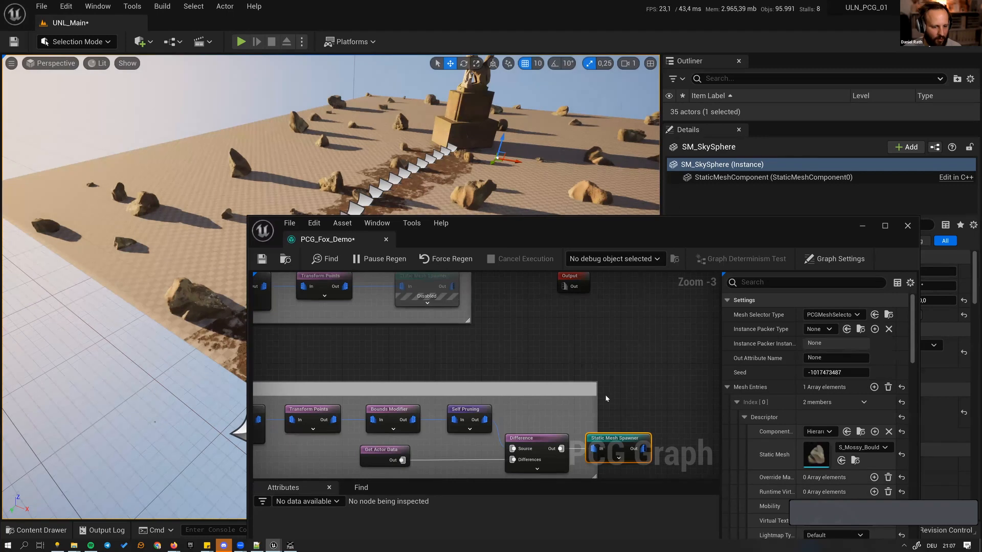
{"action": "key", "text": "e"}
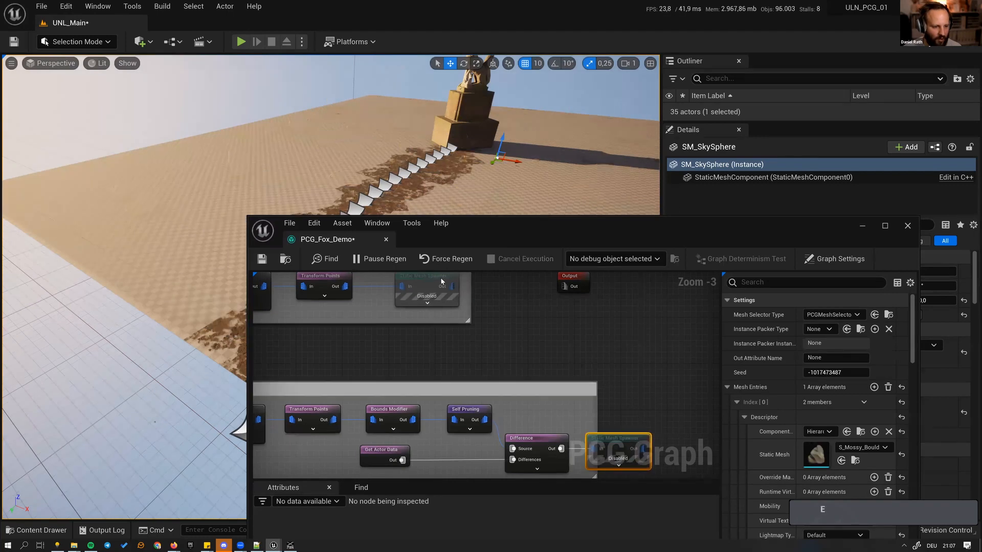
- Re-enable the Static Mesh Spawner node of the Grass group
{"action": "left_click", "coordinate": [441, 281]}
{"action": "right_click_drag", "start_coordinate": [442, 280], "coordinate": [443, 288]}
{"action": "key", "text": "e"}
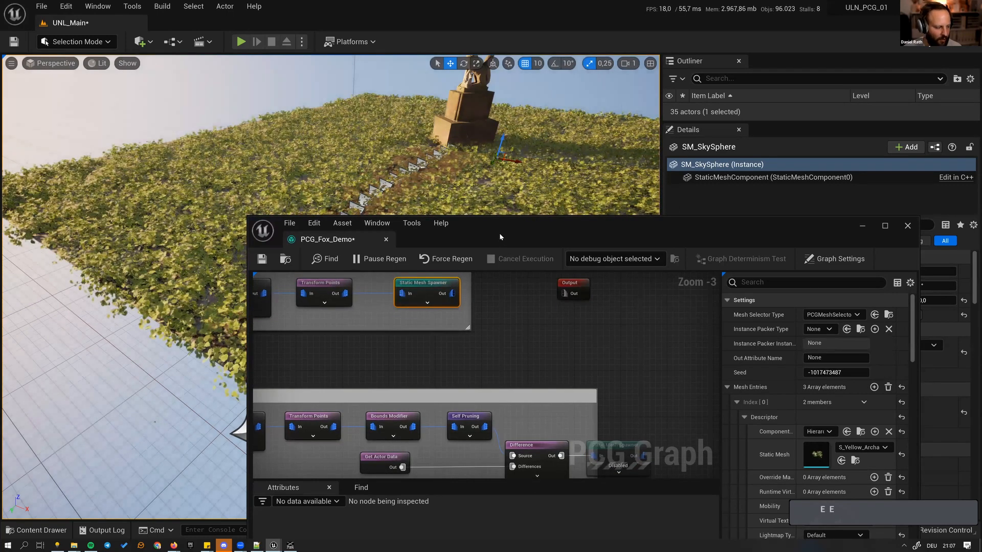
{"action": "left_click_drag", "start_coordinate": [490, 238], "coordinate": [555, 131]}
{"action": "right_click_drag", "start_coordinate": [490, 240], "coordinate": [593, 294]}
{"action": "right_click_drag", "start_coordinate": [552, 270], "coordinate": [592, 299]}
- Make room in the Grass group by moving its Static Mesh Spawner away from Transform Points and widening the comment box
{"action": "left_click_drag", "start_coordinate": [606, 235], "coordinate": [641, 234]}
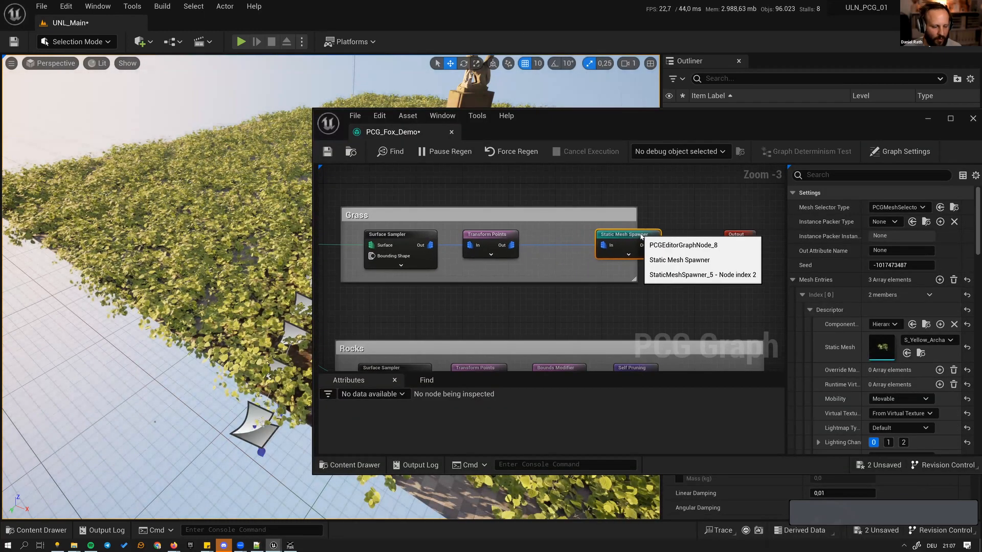
{"action": "left_click_drag", "start_coordinate": [635, 281], "coordinate": [676, 280]}
{"action": "right_click_drag", "start_coordinate": [677, 324], "coordinate": [641, 272]}
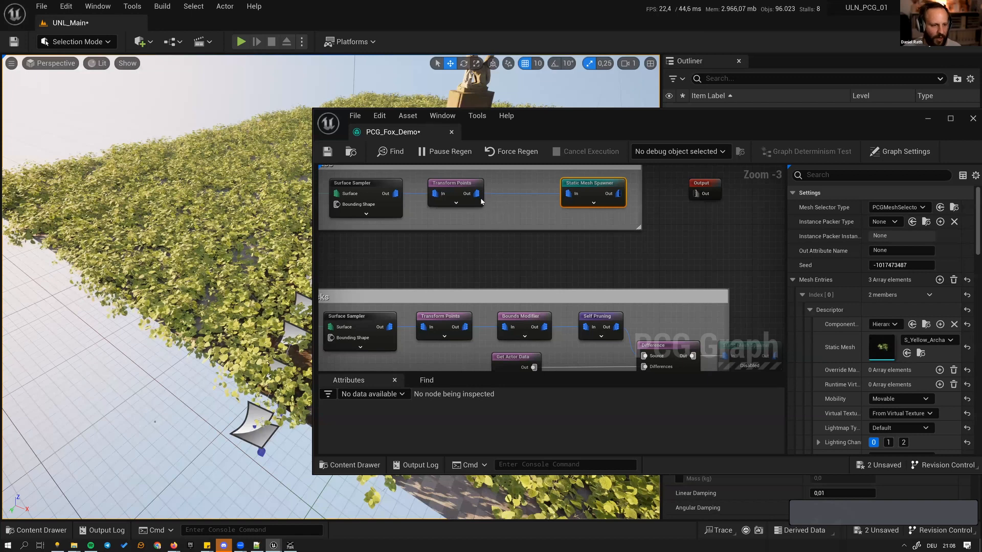
- Add a Difference node fed by the Grass group's Transform Points and set its Density Function to Binary
{"action": "left_click_drag", "start_coordinate": [477, 193], "coordinate": [489, 234]}
{"action": "type", "text": "dioff"}
{"action": "key", "text": "BackSpace"}
{"action": "key", "text": "BackSpace"}
{"action": "key", "text": "BackSpace"}
{"action": "type", "text": "ff"}
{"action": "key", "text": "Return"}
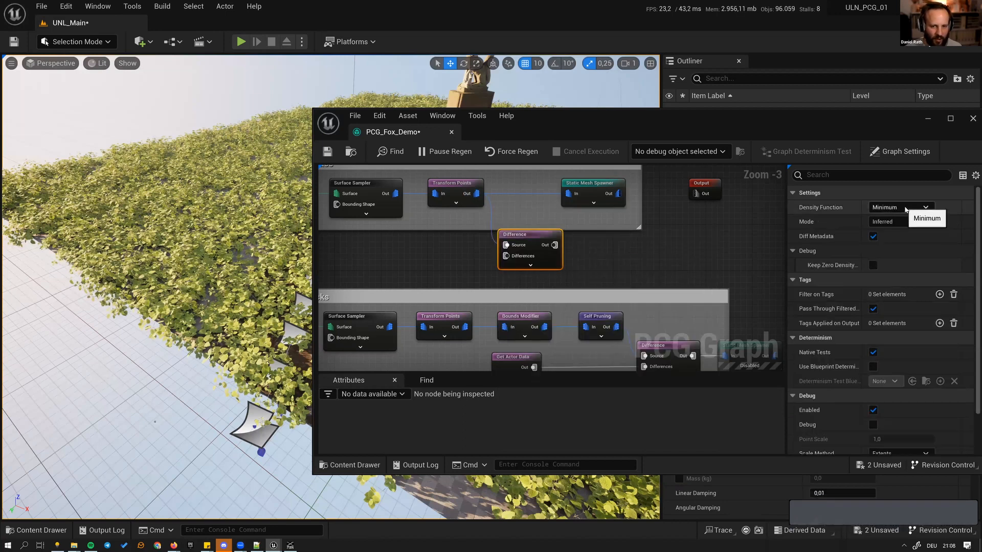
{"action": "left_click", "coordinate": [900, 208]}
{"action": "left_click", "coordinate": [881, 238]}
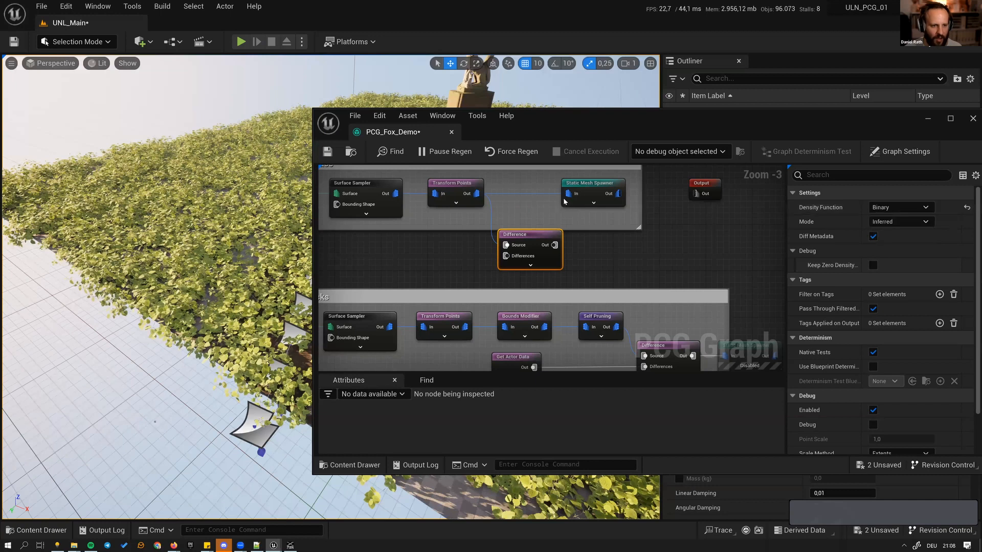
- Replace the direct link to the Grass Static Mesh Spawner with the Difference output and line up the nodes
{"action": "left_click", "coordinate": [568, 194], "text": "alt"}
{"action": "left_click_drag", "start_coordinate": [568, 194], "coordinate": [530, 188]}
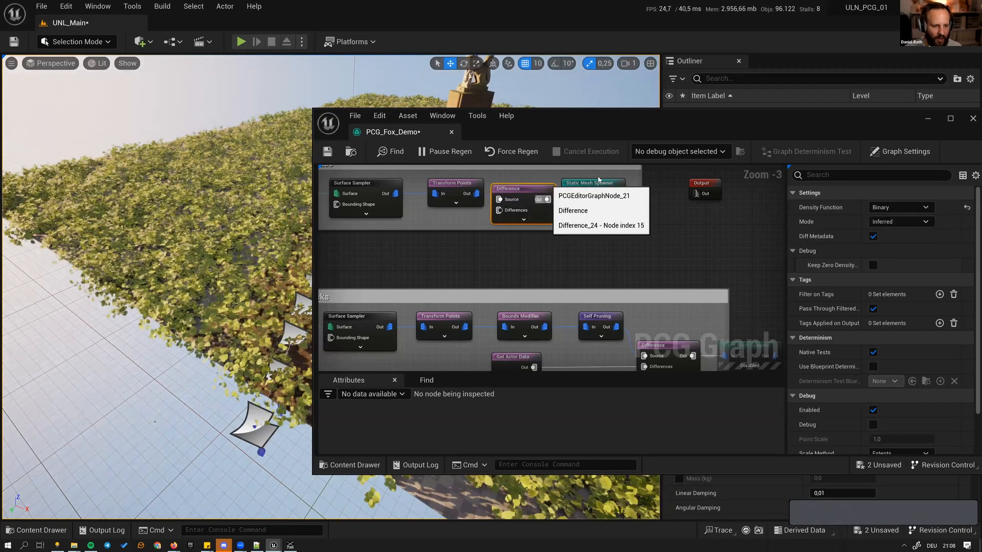
{"action": "left_click_drag", "start_coordinate": [600, 181], "coordinate": [640, 181]}
{"action": "left_click_drag", "start_coordinate": [530, 192], "coordinate": [542, 192]}
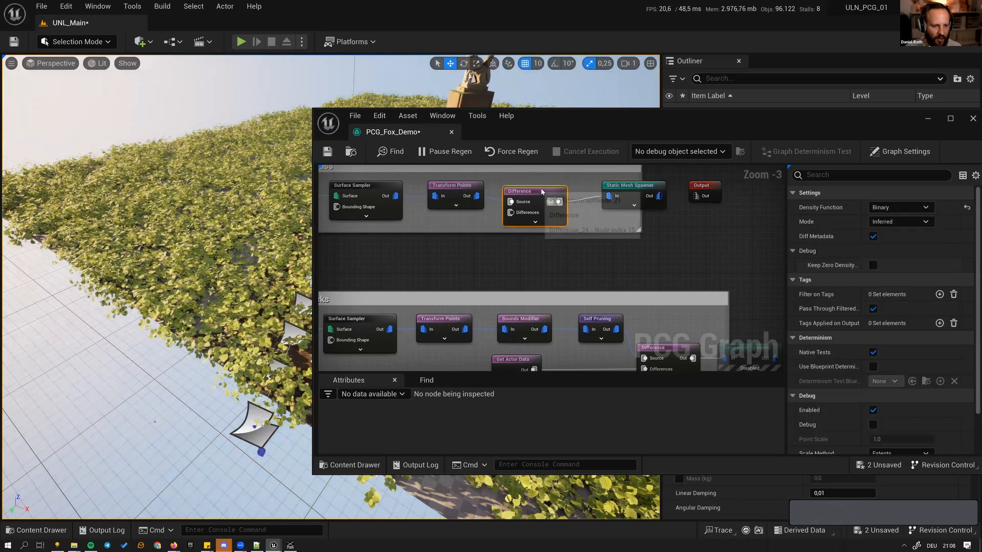
- Connect the path chain's Transform Points output to the Differences input of the Grass group's Difference node
{"action": "right_click_drag", "start_coordinate": [476, 260], "coordinate": [513, 219]}
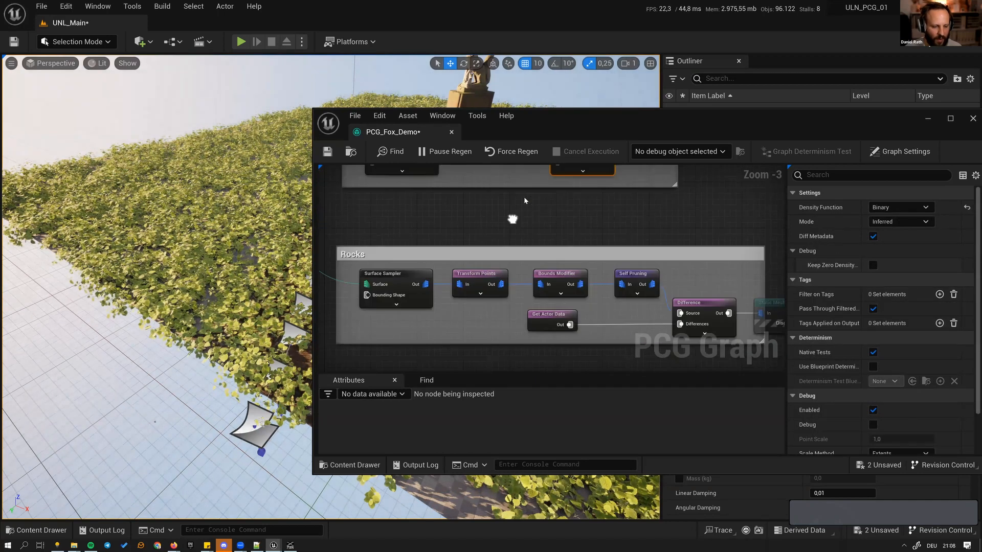
{"action": "scroll", "coordinate": [514, 208], "scroll_direction": "down", "scroll_amount": 1}
{"action": "scroll", "coordinate": [515, 209], "scroll_direction": "down", "scroll_amount": 1}
{"action": "scroll", "coordinate": [581, 297], "scroll_direction": "up", "scroll_amount": 1}
{"action": "right_click_drag", "start_coordinate": [581, 296], "coordinate": [579, 333]}
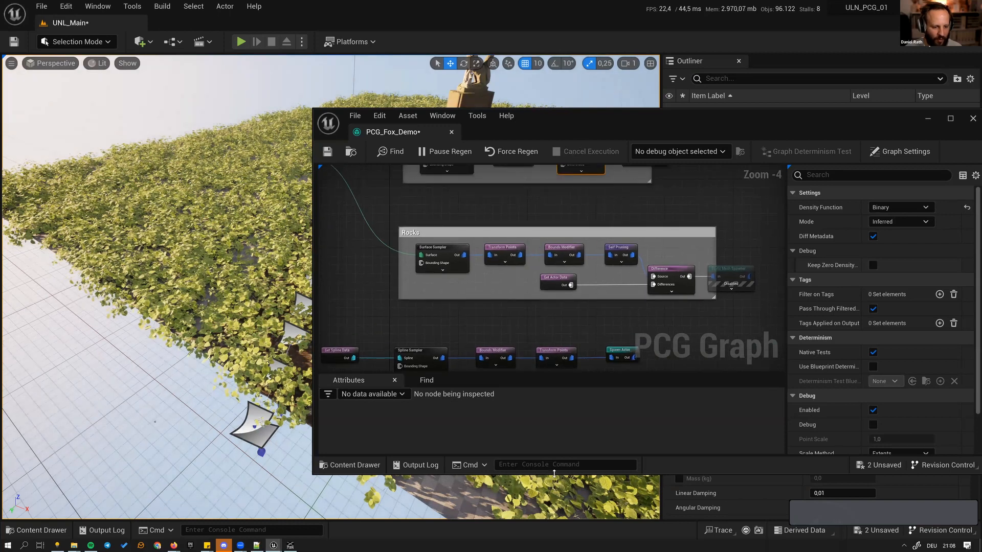
{"action": "left_click_drag", "start_coordinate": [590, 475], "coordinate": [587, 551]}
{"action": "right_click_drag", "start_coordinate": [570, 347], "coordinate": [561, 379]}
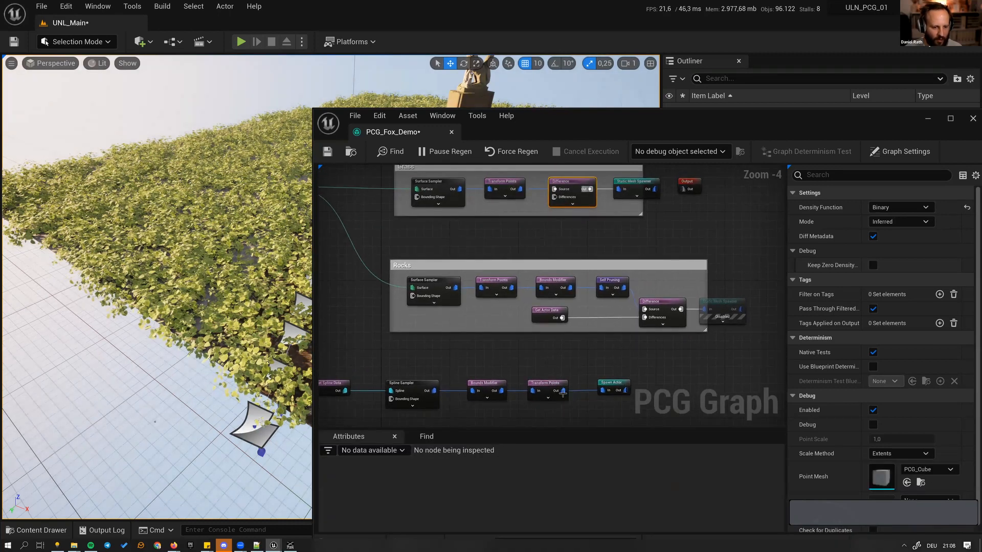
{"action": "left_click_drag", "start_coordinate": [562, 392], "coordinate": [556, 199]}
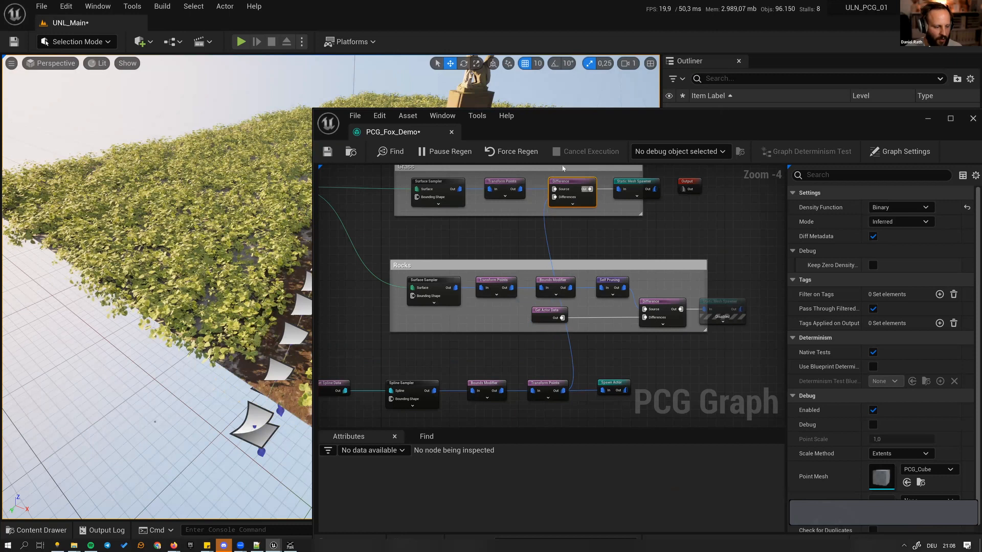
- Inspect the path through the grass, briefly showing debug points for the path's Transform Points and the Grass Difference node
{"action": "left_click_drag", "start_coordinate": [563, 126], "coordinate": [720, 120]}
{"action": "key", "text": "a"}
{"action": "right_click_drag", "start_coordinate": [409, 226], "coordinate": [690, 226]}
{"action": "key", "text": "w"}
{"action": "left_click", "coordinate": [688, 225]}
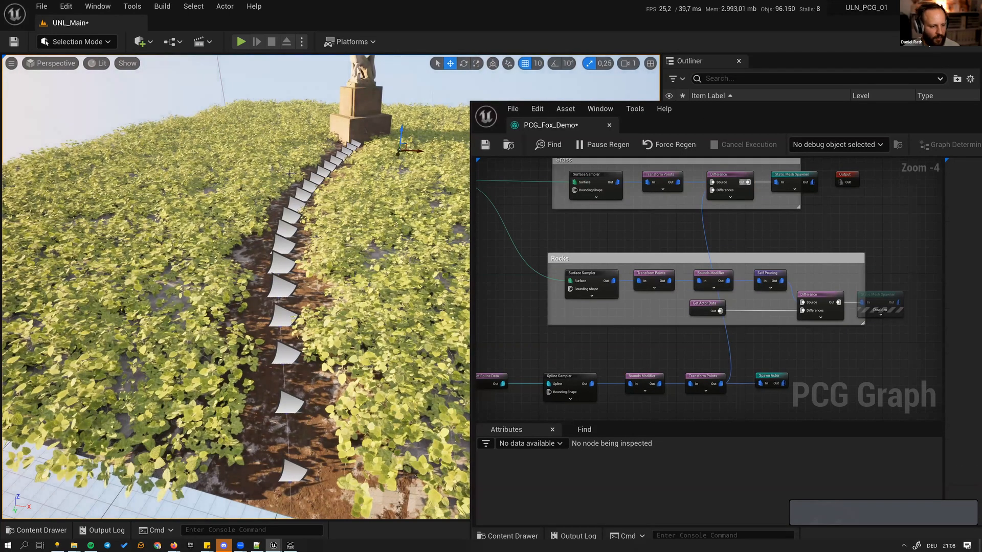
{"action": "left_click", "coordinate": [714, 376]}
{"action": "key", "text": "d"}
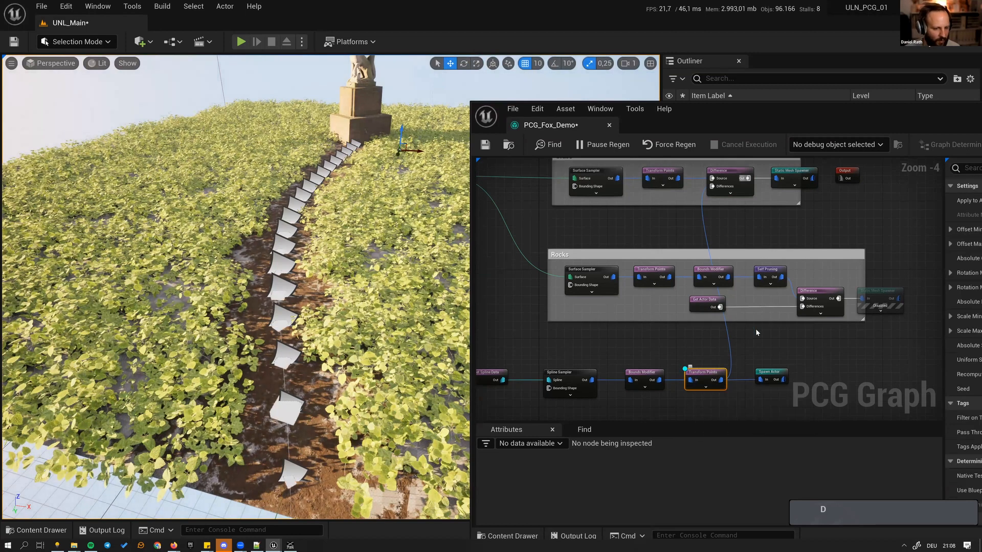
{"action": "key", "text": "d"}
{"action": "left_click", "coordinate": [733, 187]}
{"action": "key", "text": "d"}
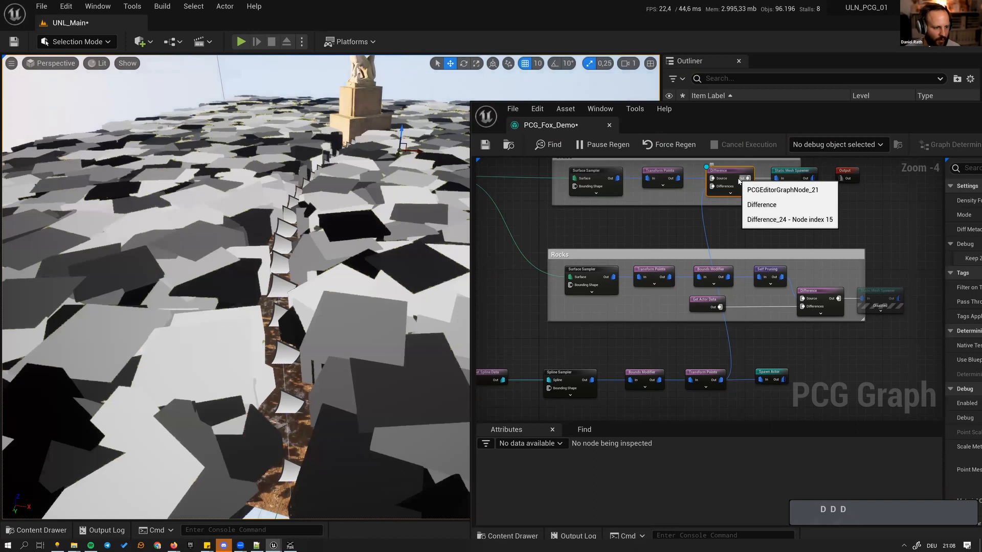
{"action": "key", "text": "d"}
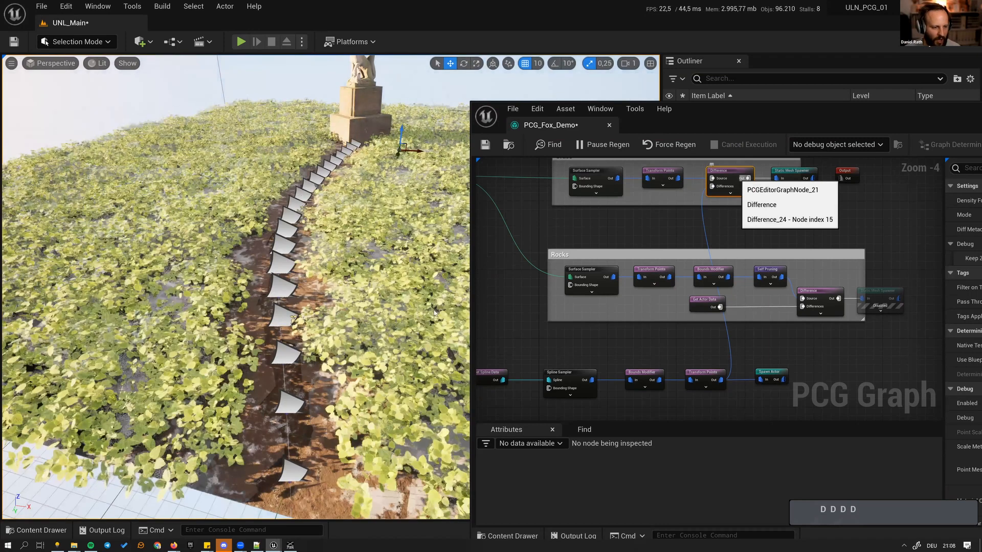
- Add a Bounds Modifier node and place it between the Grass and Rocks groups
{"action": "left_click", "coordinate": [699, 226]}
{"action": "key", "text": "Tab"}
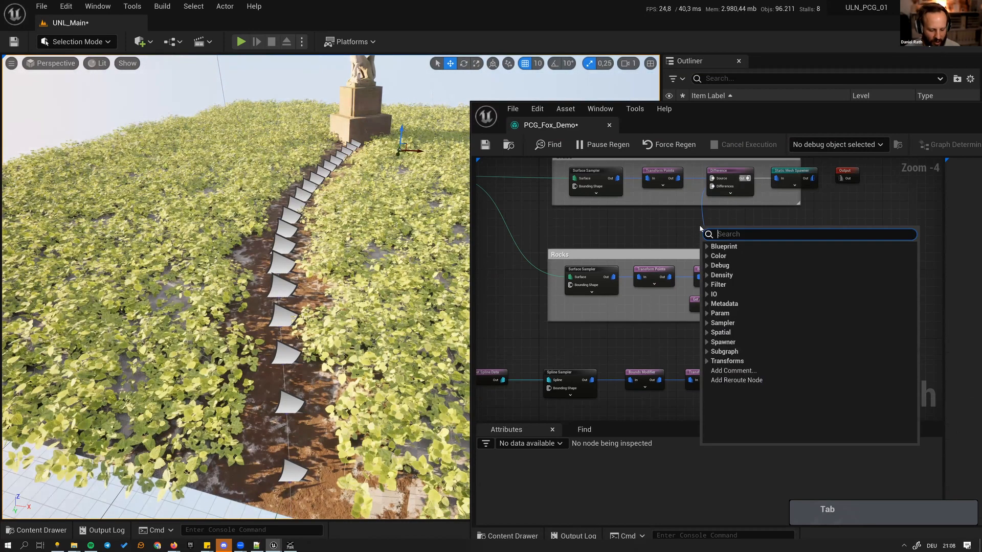
{"action": "type", "text": "tra"}
{"action": "key", "text": "BackSpace"}
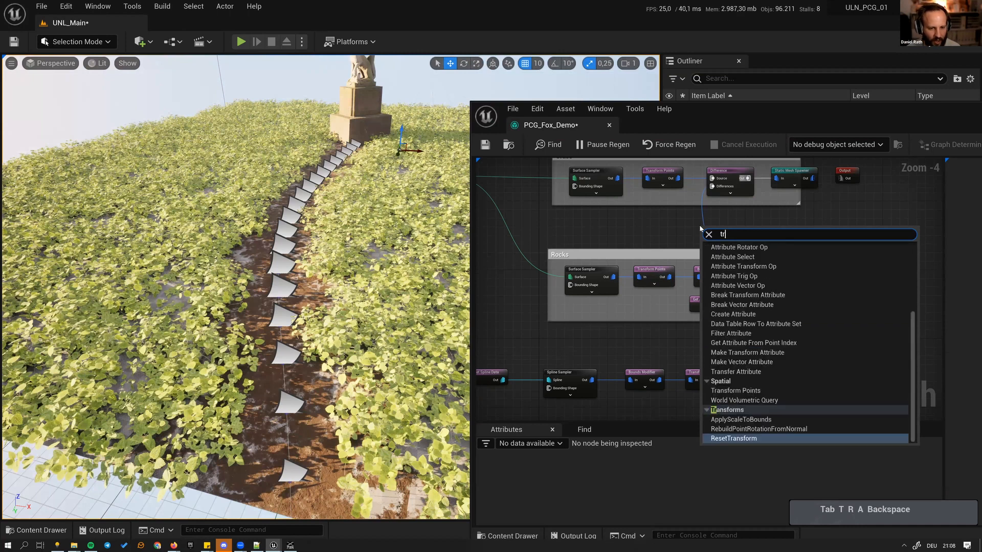
{"action": "key", "text": "BackSpace"}
{"action": "key", "text": "BackSpace"}
{"action": "type", "text": "mod"}
{"action": "key", "text": "Return"}
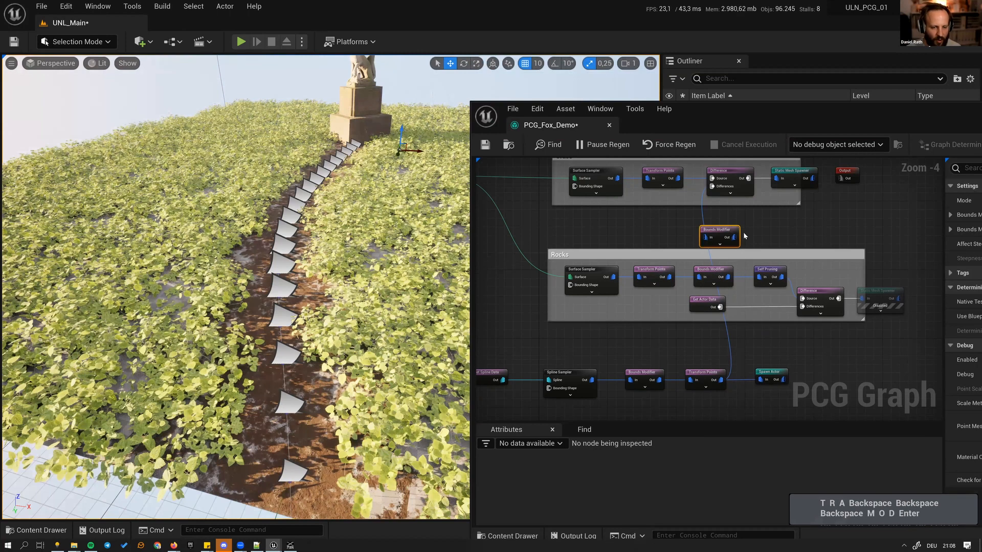
{"action": "left_click_drag", "start_coordinate": [707, 231], "coordinate": [683, 219]}
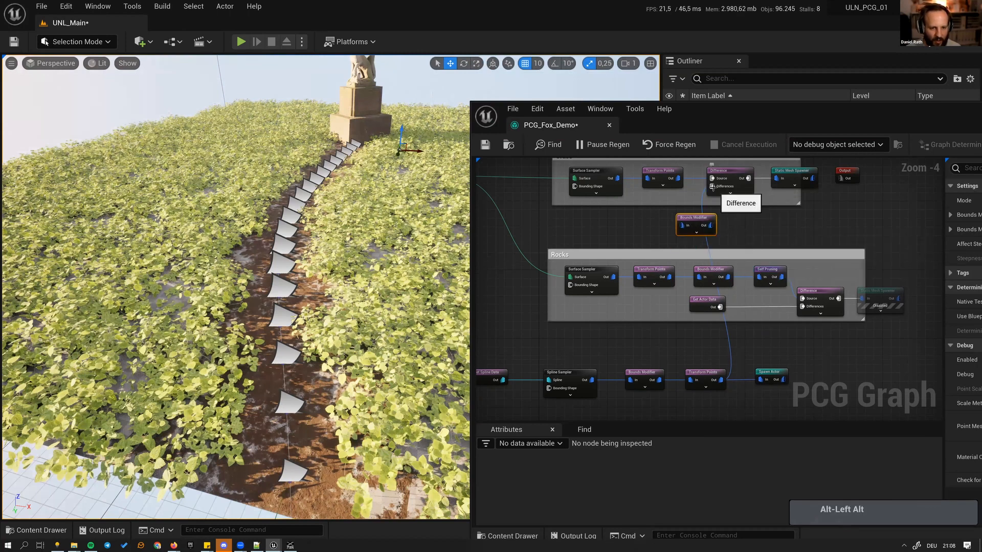
- Route the path's Transform Points output through the new Bounds Modifier into the Grass Difference node's Differences input
{"action": "left_click", "coordinate": [712, 187], "text": "alt"}
{"action": "key", "text": "alt"}
{"action": "key", "text": "alt"}
{"action": "left_click_drag", "start_coordinate": [721, 380], "coordinate": [713, 187]}
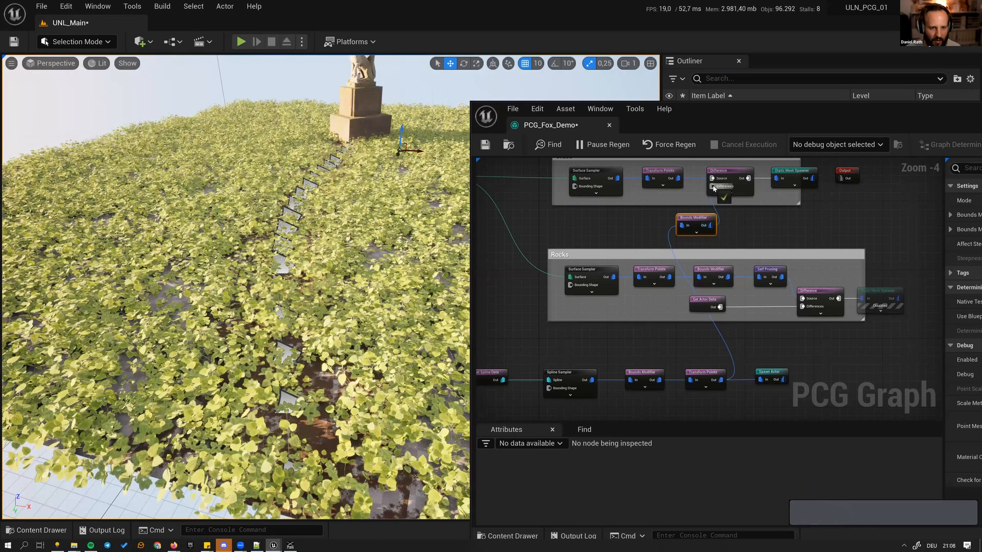
{"action": "double_click", "coordinate": [695, 218]}
{"action": "left_click", "coordinate": [953, 124]}
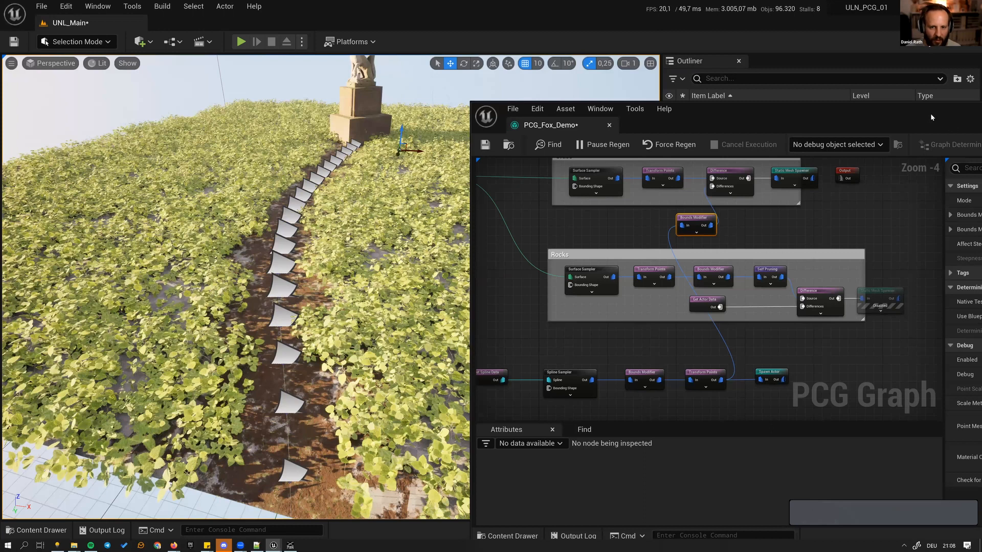
- Set the new Bounds Modifier's Bounds Min and Bounds Max to 3.0 on all three axes
{"action": "left_click_drag", "start_coordinate": [952, 124], "coordinate": [766, 95]}
{"action": "left_click", "coordinate": [849, 183]}
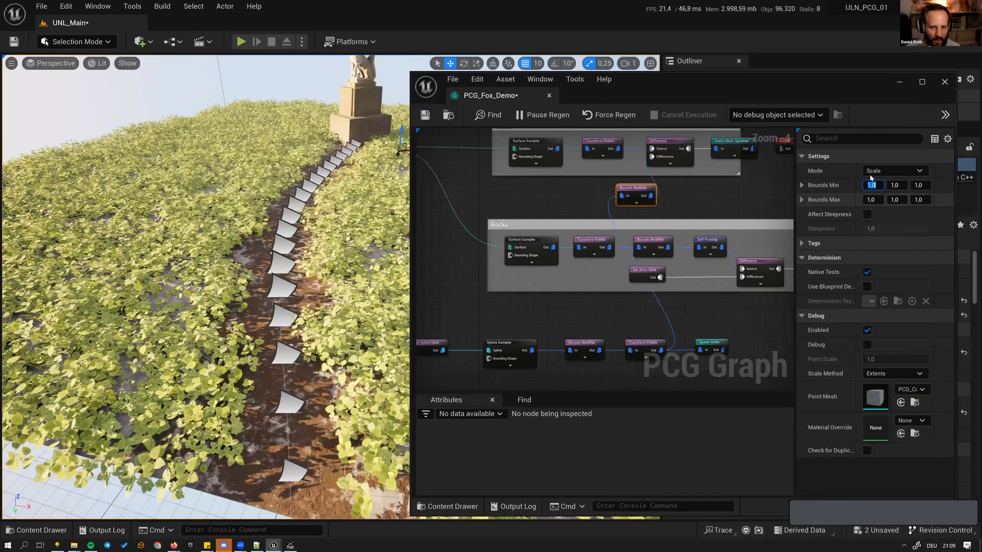
{"action": "type", "text": "3"}
{"action": "key", "text": "Tab"}
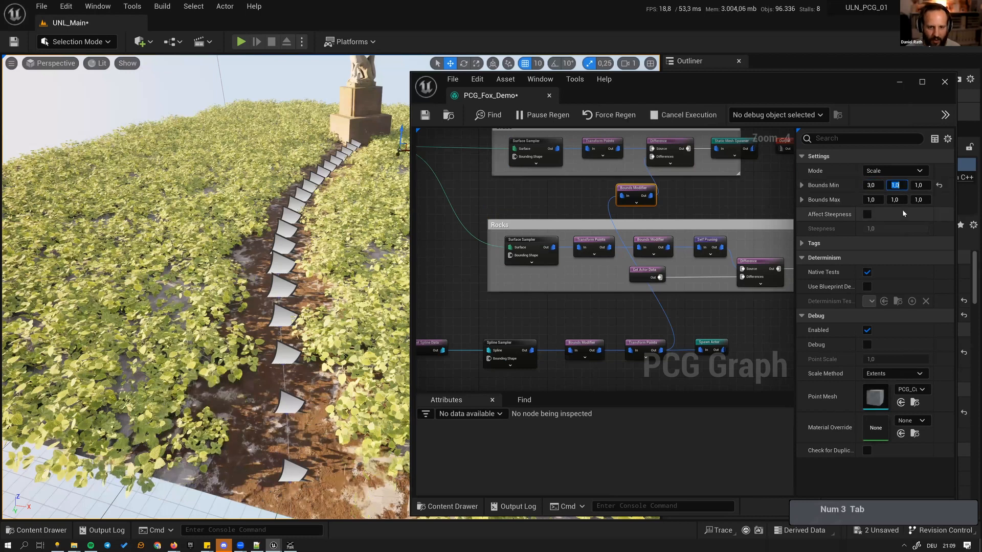
{"action": "type", "text": "3"}
{"action": "key", "text": "Tab"}
{"action": "type", "text": "3"}
{"action": "key", "text": "Tab"}
{"action": "type", "text": "3"}
{"action": "key", "text": "Tab"}
{"action": "type", "text": "3"}
{"action": "key", "text": "Tab"}
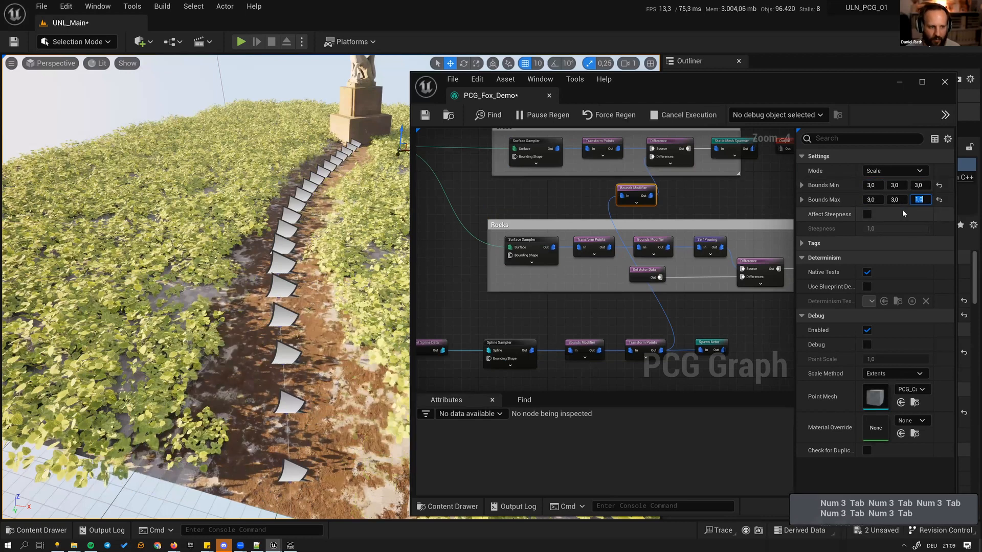
{"action": "type", "text": "3"}
{"action": "key", "text": "Return"}
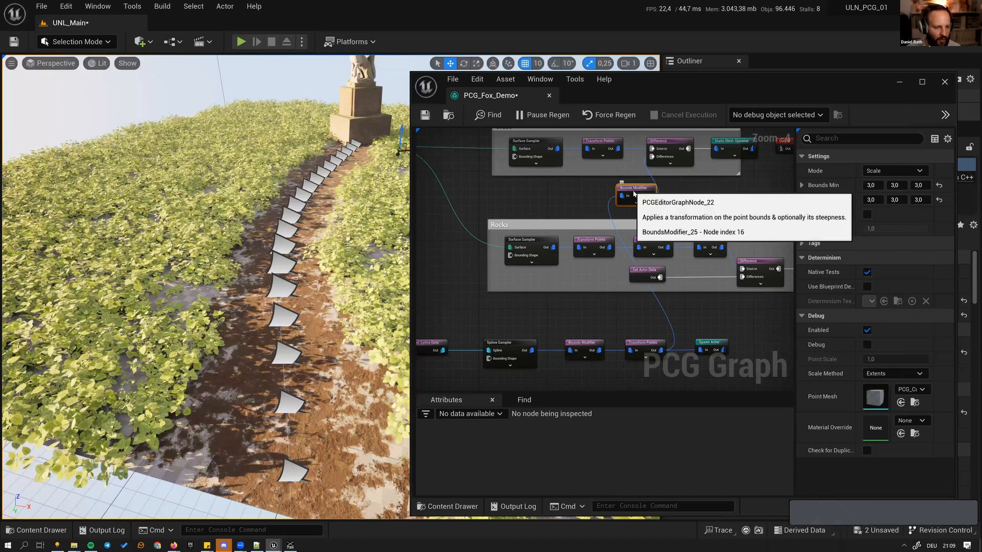
- Disable and enable the Bounds Modifier feeding the Grass Difference node repeatedly to compare the clearing along the path
{"action": "key", "text": "e"}
{"action": "key", "text": "e"}
{"action": "key", "text": "e"}
{"action": "key", "text": "e"}
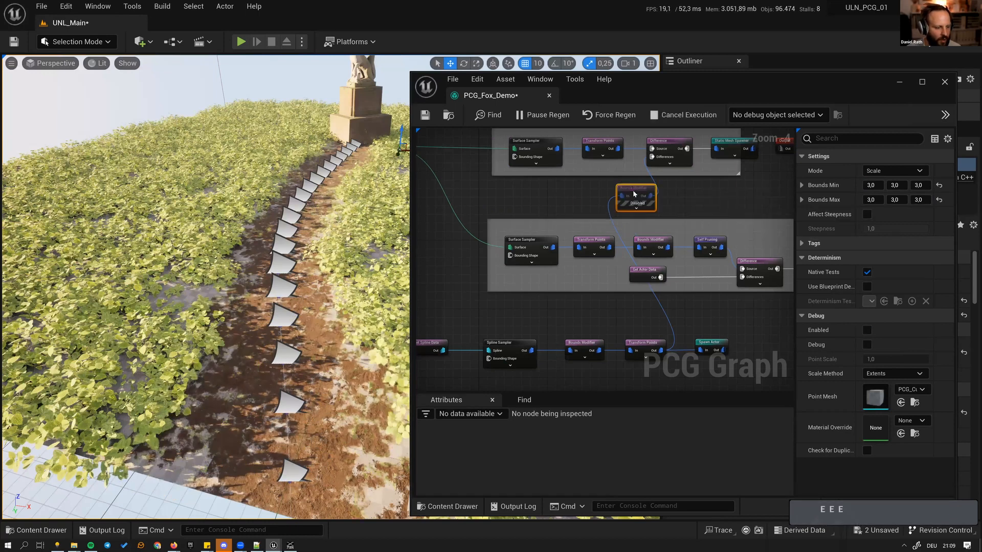
{"action": "key", "text": "e"}
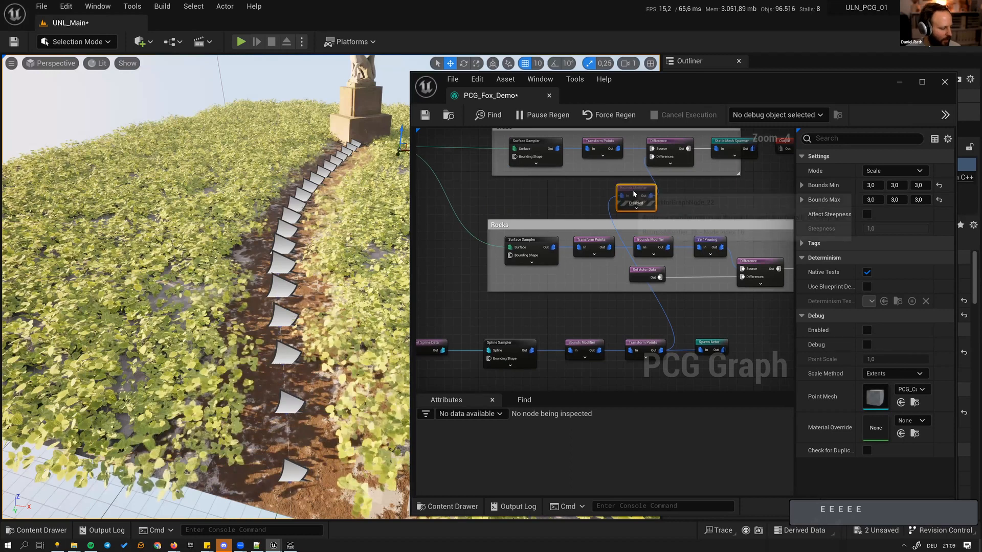
{"action": "key", "text": "e"}
{"action": "key", "text": "e"}
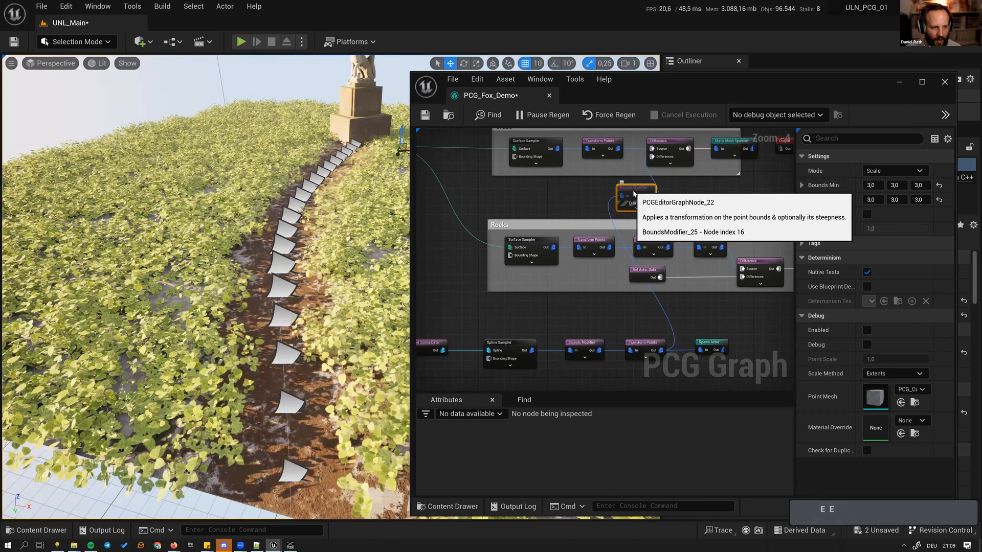
- Enable the Static Mesh Spawner of the Rocks group and inspect the rocks around the path
{"action": "right_click_drag", "start_coordinate": [791, 248], "coordinate": [670, 251]}
{"action": "left_click", "coordinate": [700, 278]}
{"action": "key", "text": "e"}
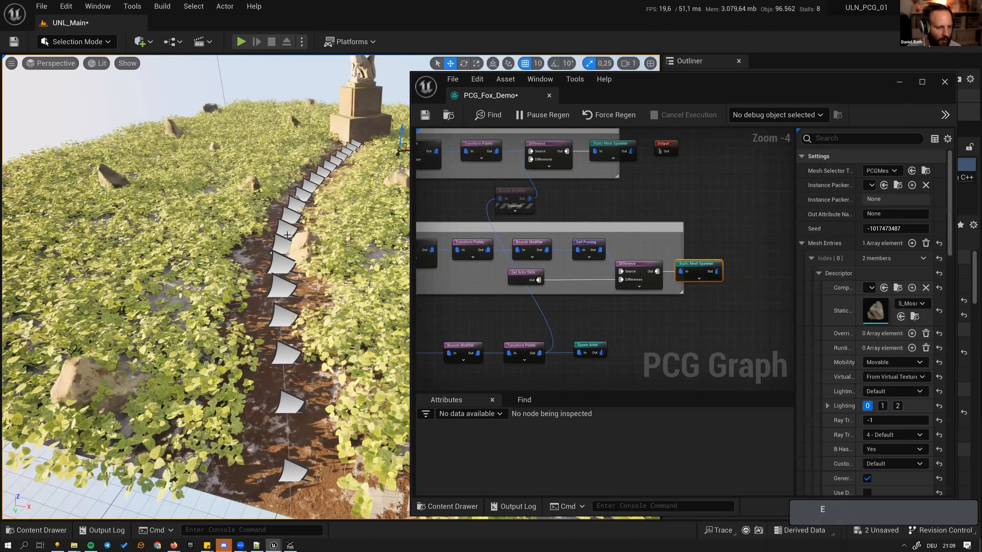
{"action": "right_click_drag", "start_coordinate": [281, 226], "coordinate": [296, 230]}
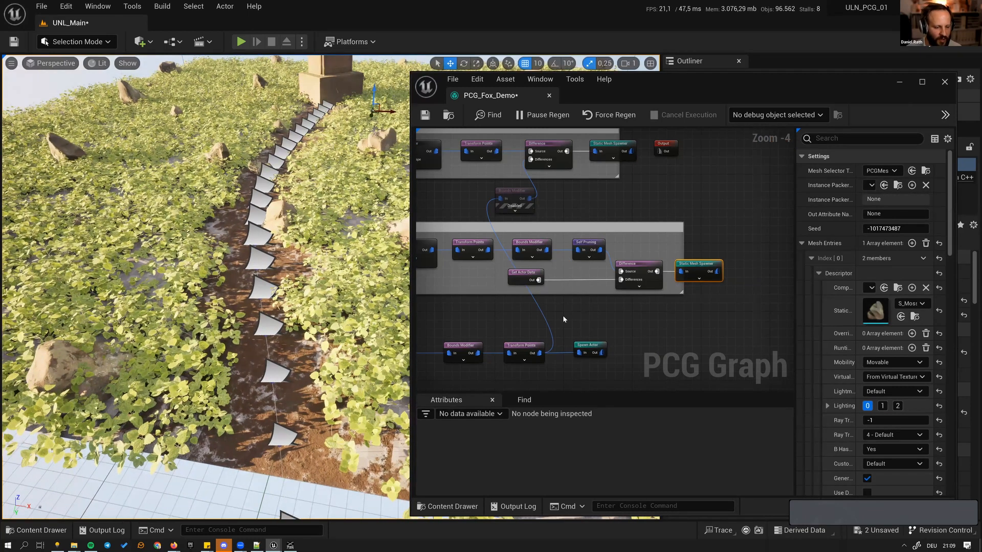
- Add a Merge node that combines the Get Actor Data output with the path's Transform Points output
{"action": "scroll", "coordinate": [549, 289], "scroll_direction": "up", "scroll_amount": 2}
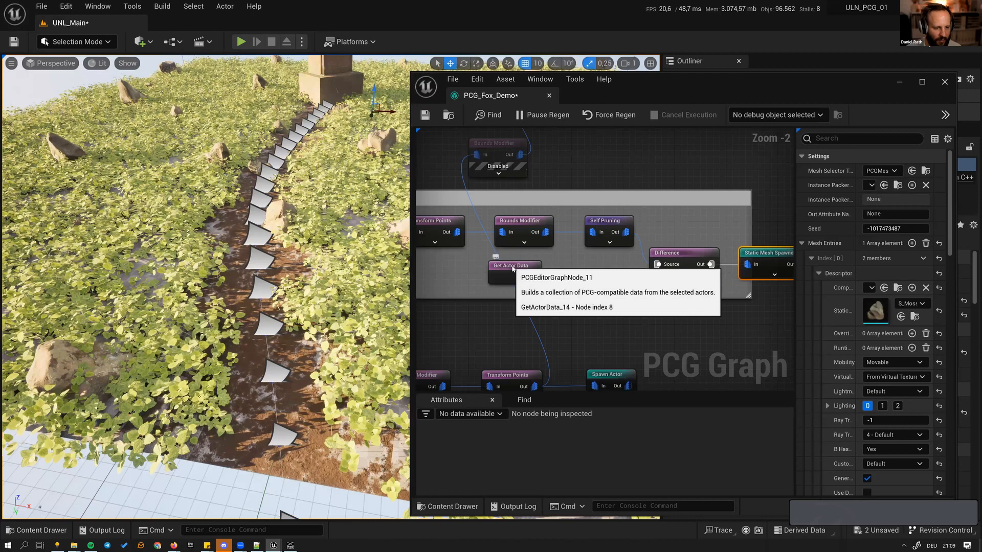
{"action": "left_click", "coordinate": [534, 277]}
{"action": "left_click_drag", "start_coordinate": [534, 278], "coordinate": [570, 313]}
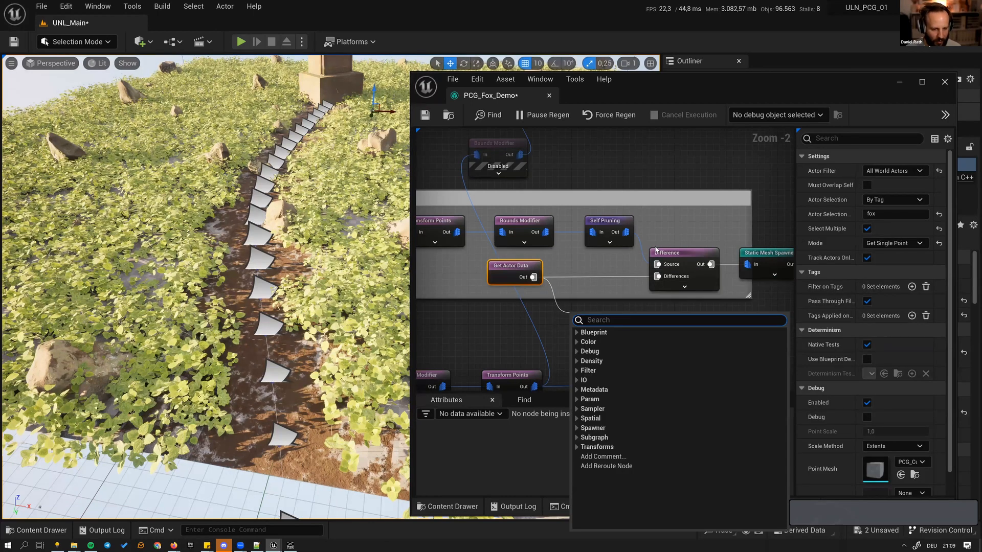
{"action": "type", "text": "mer"}
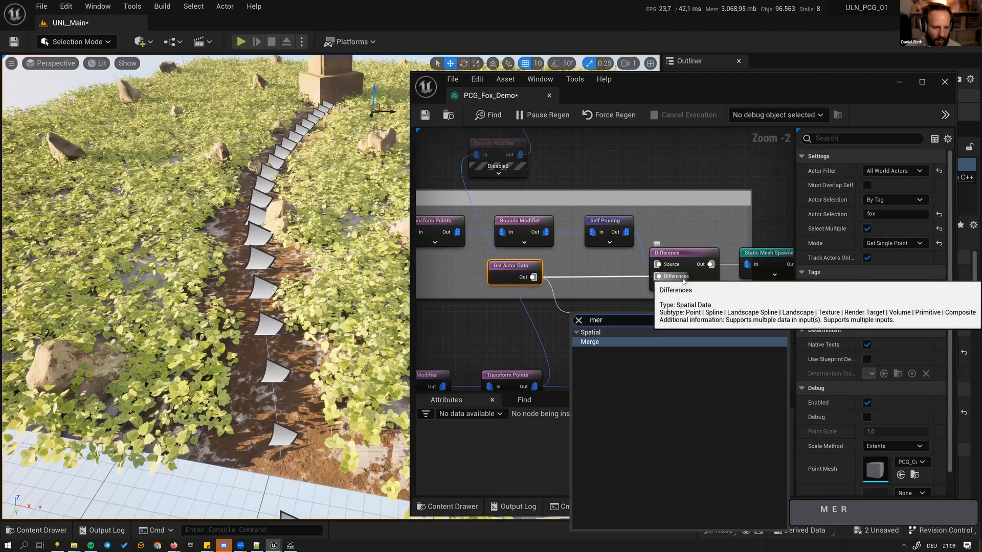
{"action": "key", "text": "Return"}
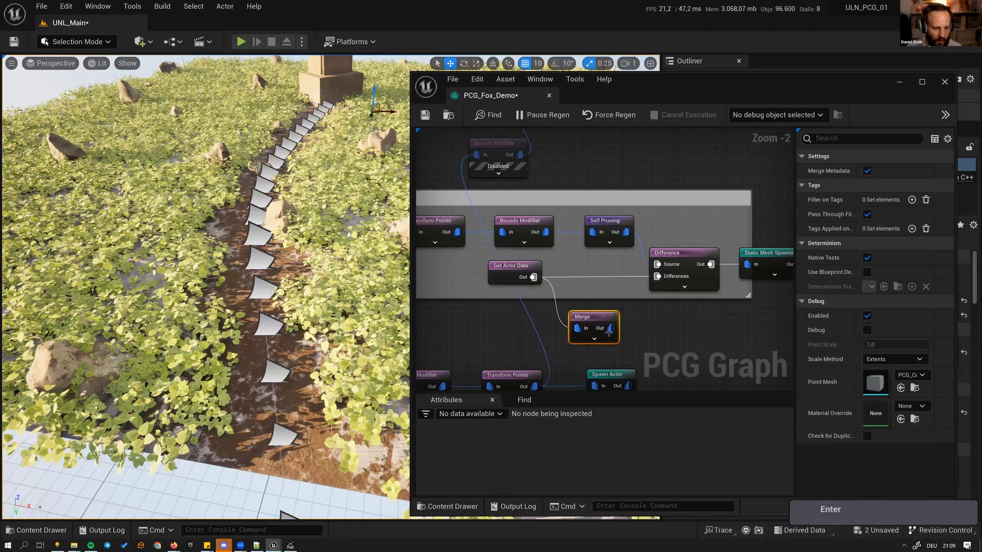
{"action": "left_click_drag", "start_coordinate": [535, 387], "coordinate": [576, 323]}
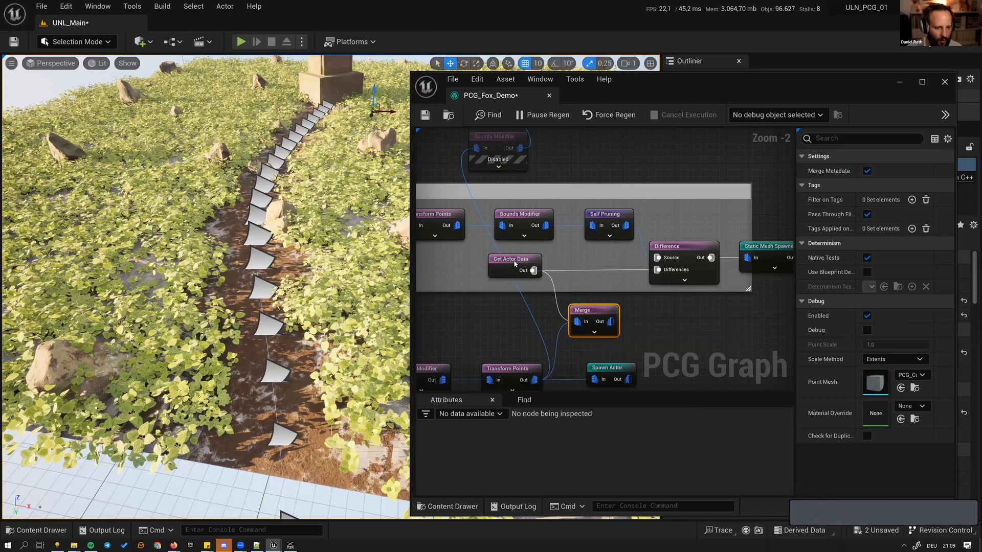
- Connect the Merge output to the Rocks Difference node's Differences input, briefly showing the merged points with debug display
{"action": "key", "text": "d"}
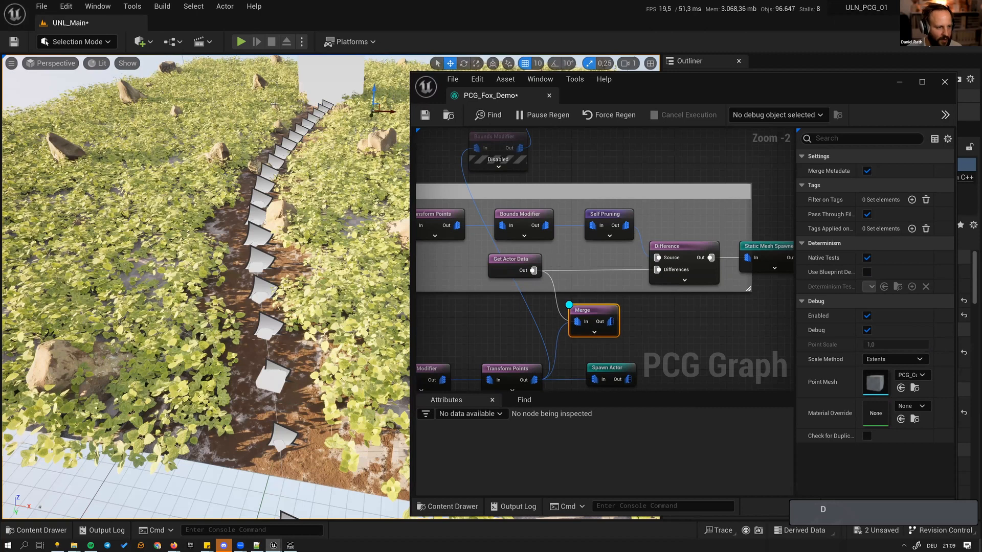
{"action": "right_click_drag", "start_coordinate": [246, 307], "coordinate": [245, 256]}
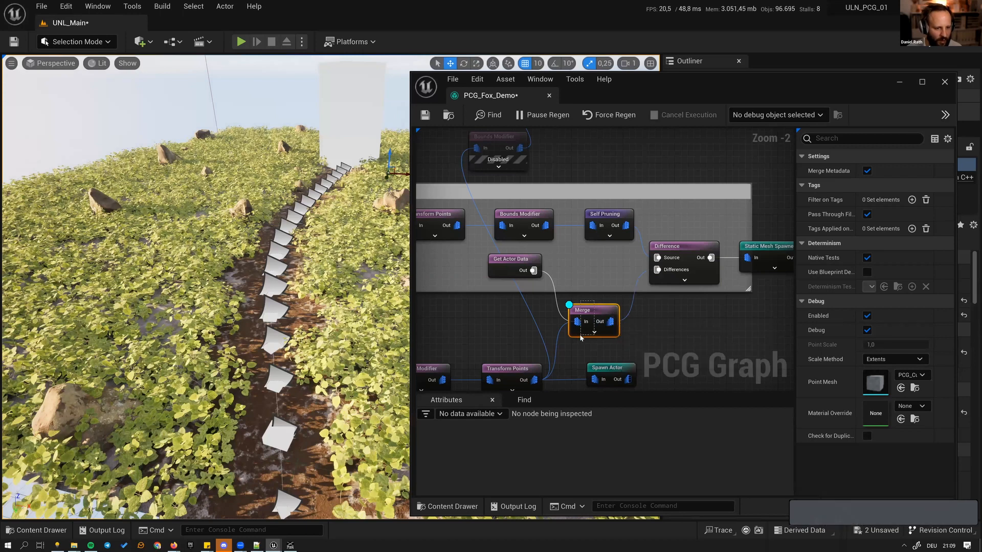
{"action": "key", "text": "d"}
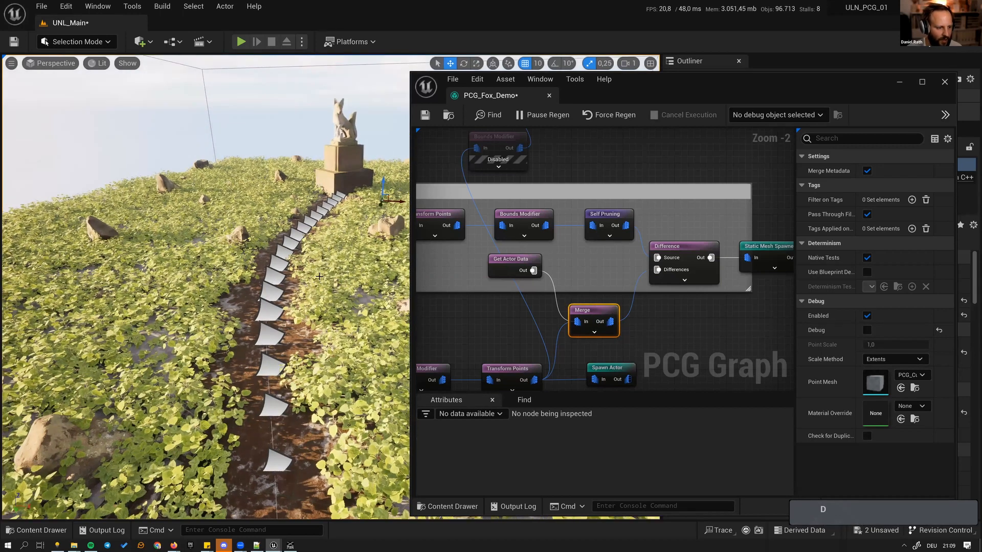
- Switch the viewport to game view and inspect the rocks, grass and path leading to the fox statue
{"action": "key", "text": "g"}
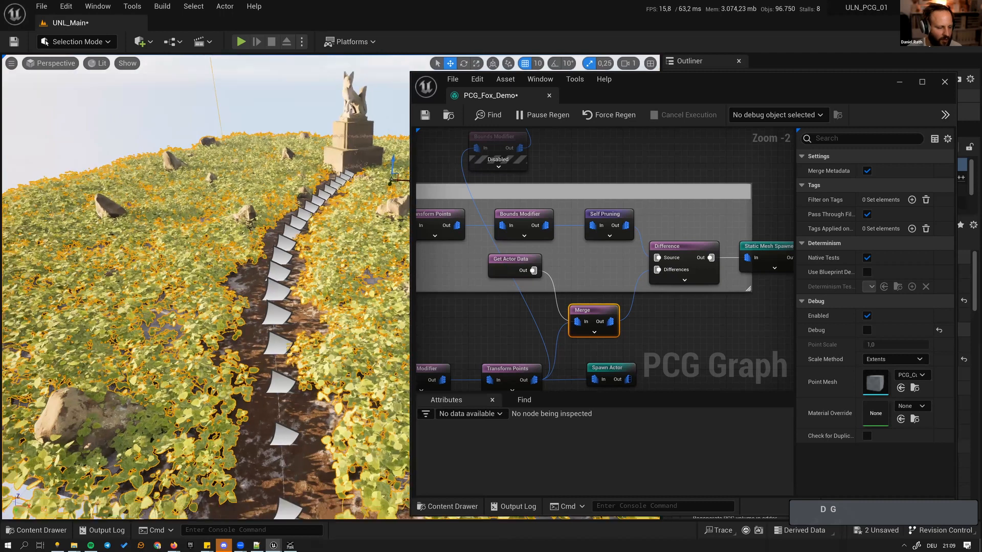
{"action": "key", "text": "g"}
{"action": "key", "text": "s"}
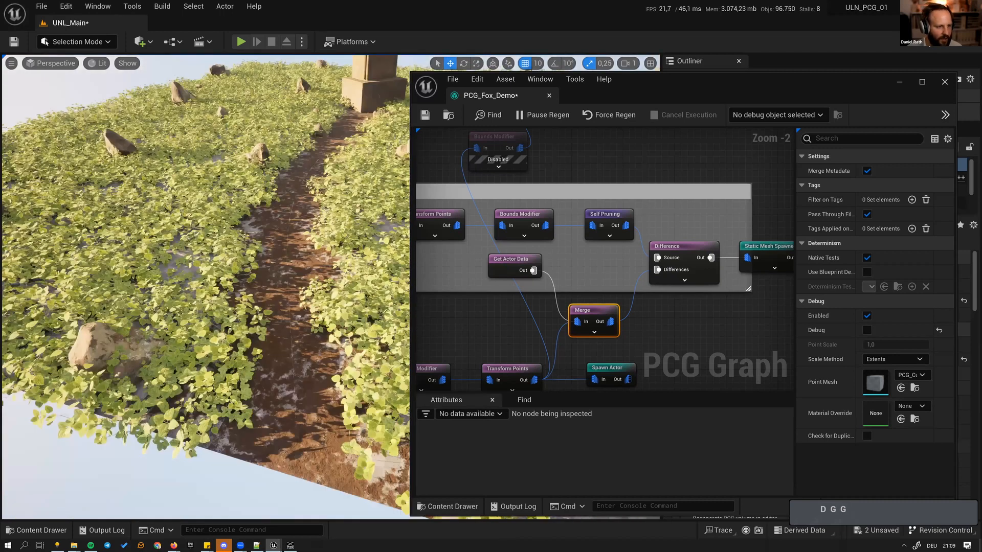
{"action": "right_click_drag", "start_coordinate": [320, 403], "coordinate": [330, 402]}
{"action": "key", "text": "e"}
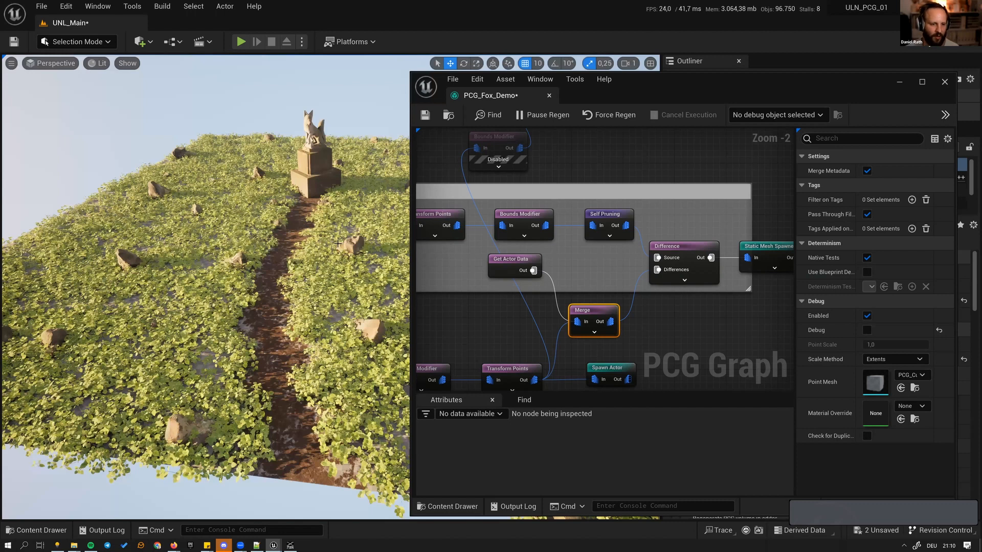
- Show debug points for the Rocks group's Bounds Modifier and toggle the node to examine the rock bounds
{"action": "left_click", "coordinate": [510, 217]}
{"action": "key", "text": "d"}
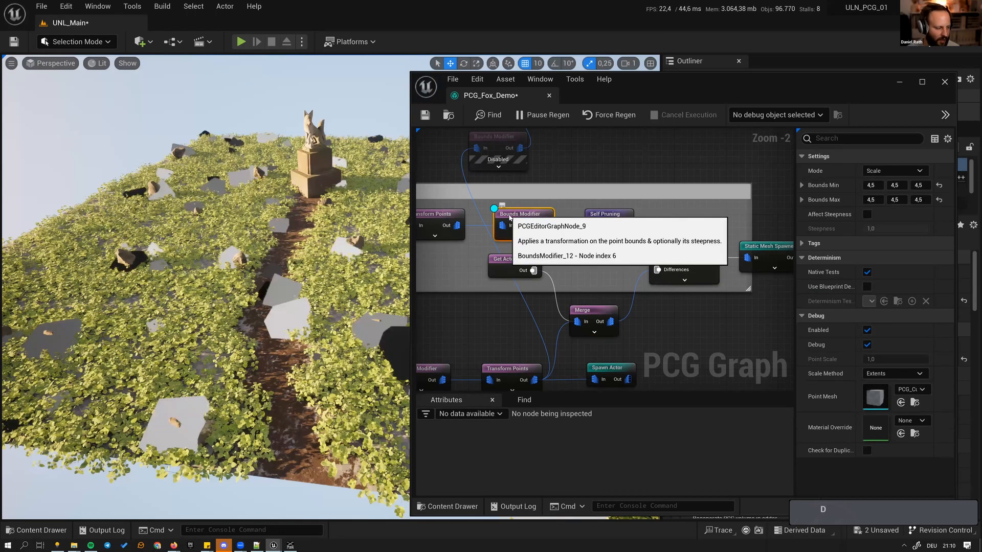
{"action": "key", "text": "e"}
{"action": "key", "text": "e"}
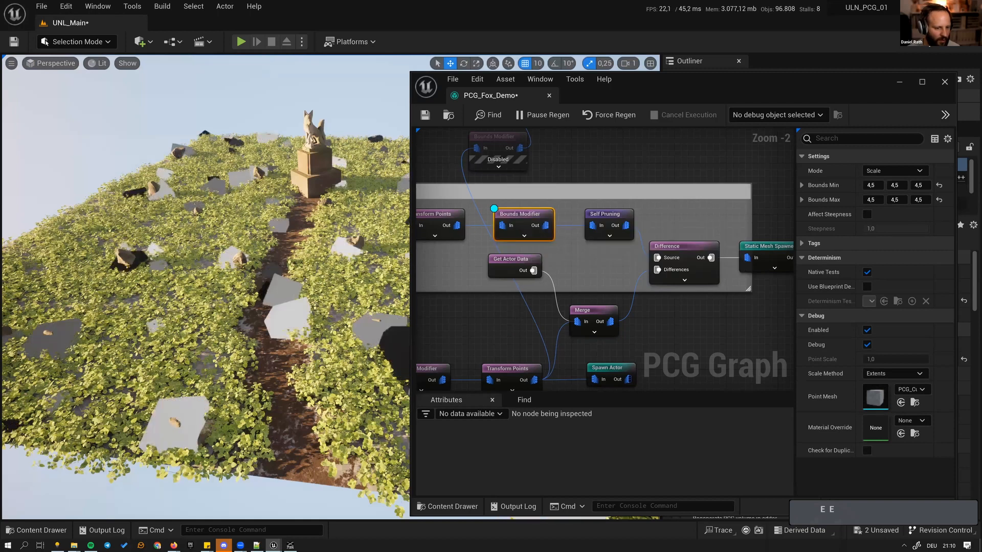
- Show debug points for the Bounds Modifier between the groups and toggle the node to compare the path bounds
{"action": "right_click_drag", "start_coordinate": [518, 317], "coordinate": [518, 296]}
{"action": "right_click_drag", "start_coordinate": [518, 178], "coordinate": [537, 254]}
{"action": "left_click", "coordinate": [501, 231]}
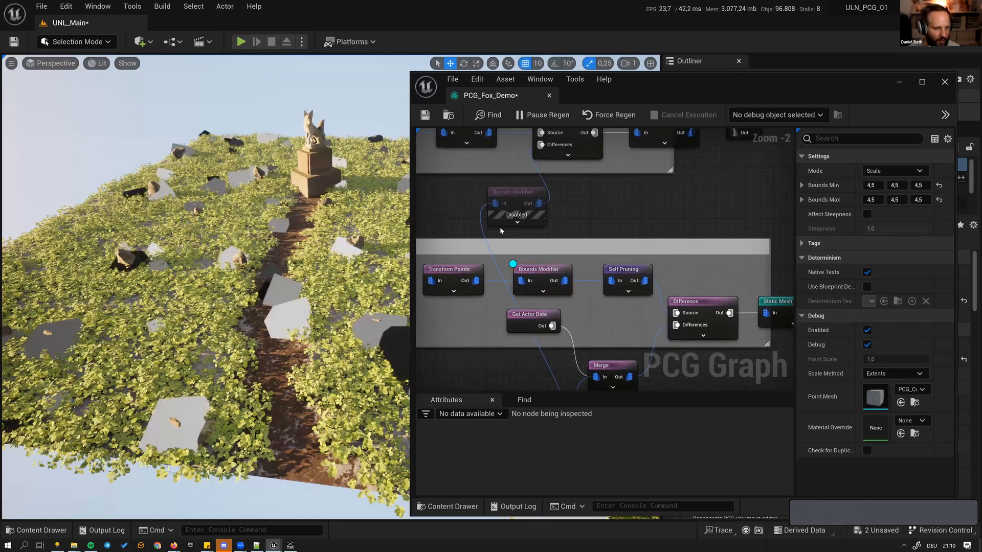
{"action": "left_click", "coordinate": [532, 215]}
{"action": "key", "text": "e"}
{"action": "key", "text": "d"}
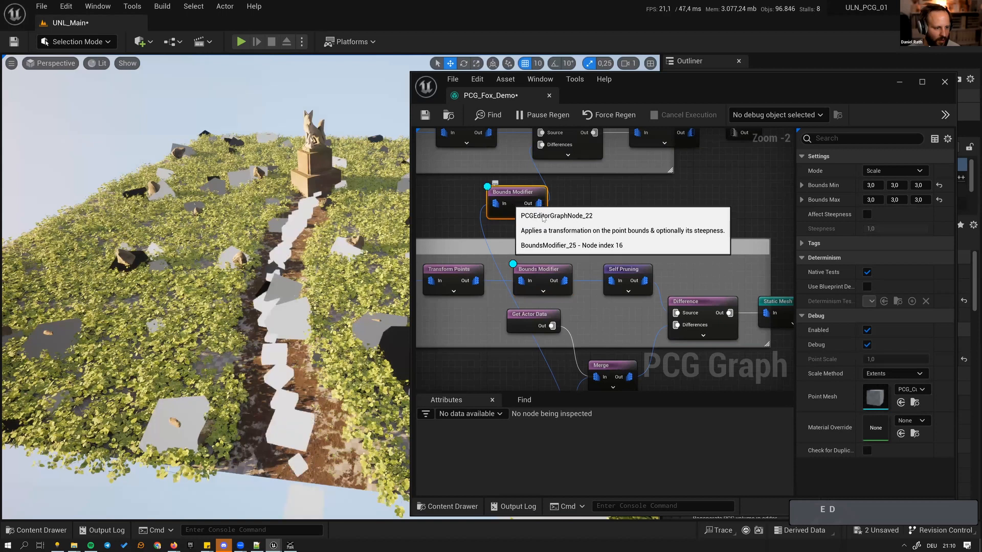
{"action": "key", "text": "e"}
{"action": "key", "text": "e"}
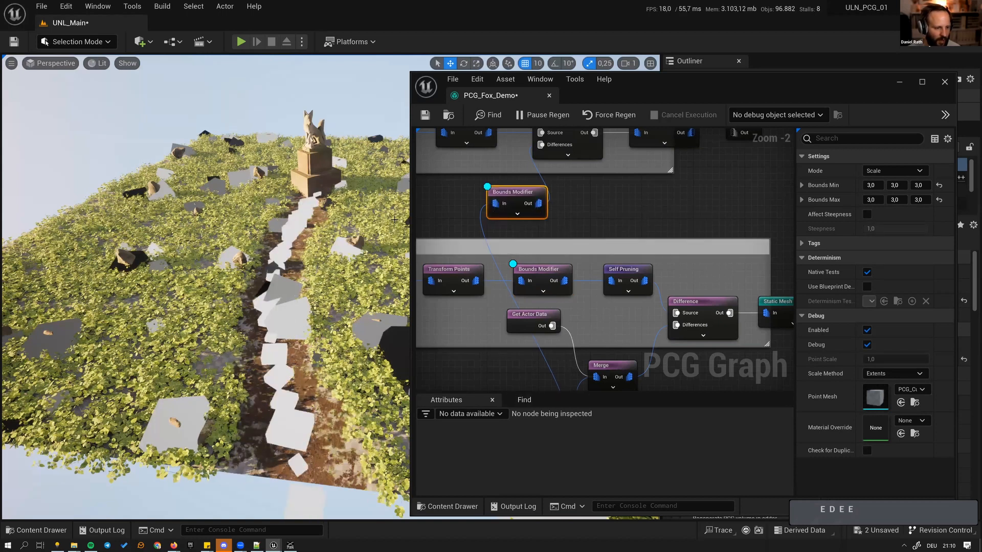
{"action": "key", "text": "e"}
{"action": "key", "text": "e"}
{"action": "key", "text": "e"}
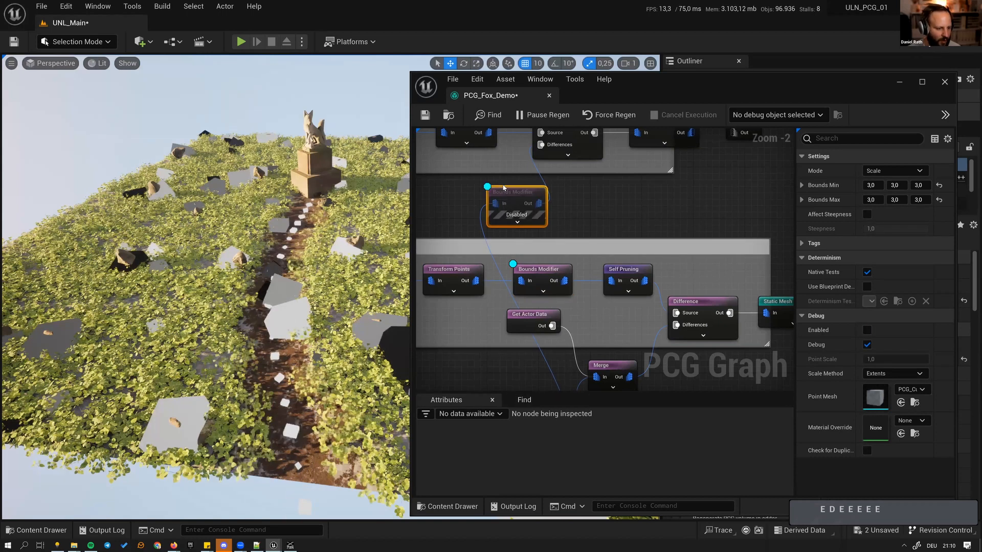
{"action": "key", "text": "e"}
{"action": "key", "text": "e"}
- Turn off the debug display of the Bounds Modifier between the groups and the one in the Rocks group
{"action": "right_click_drag", "start_coordinate": [593, 229], "coordinate": [564, 192]}
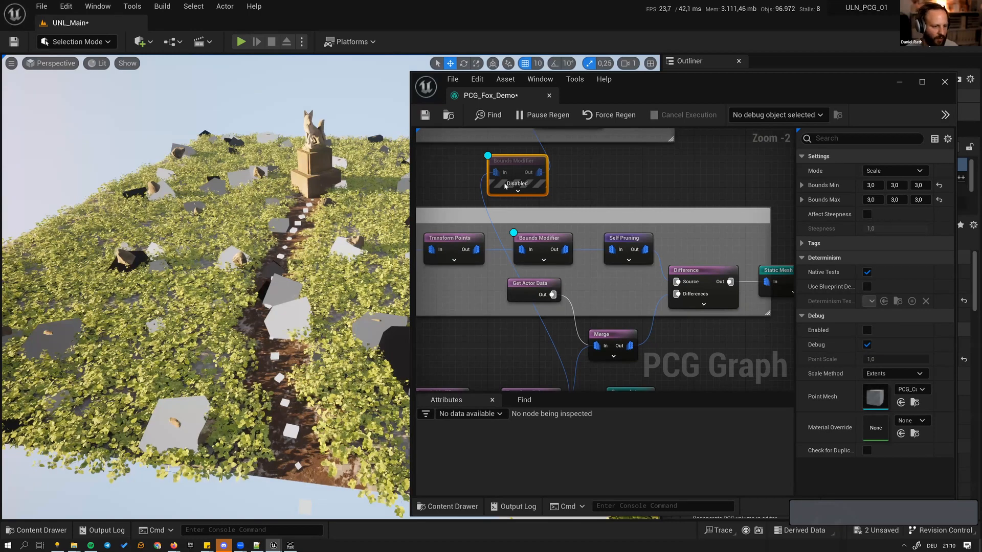
{"action": "right_click_drag", "start_coordinate": [661, 200], "coordinate": [652, 242]}
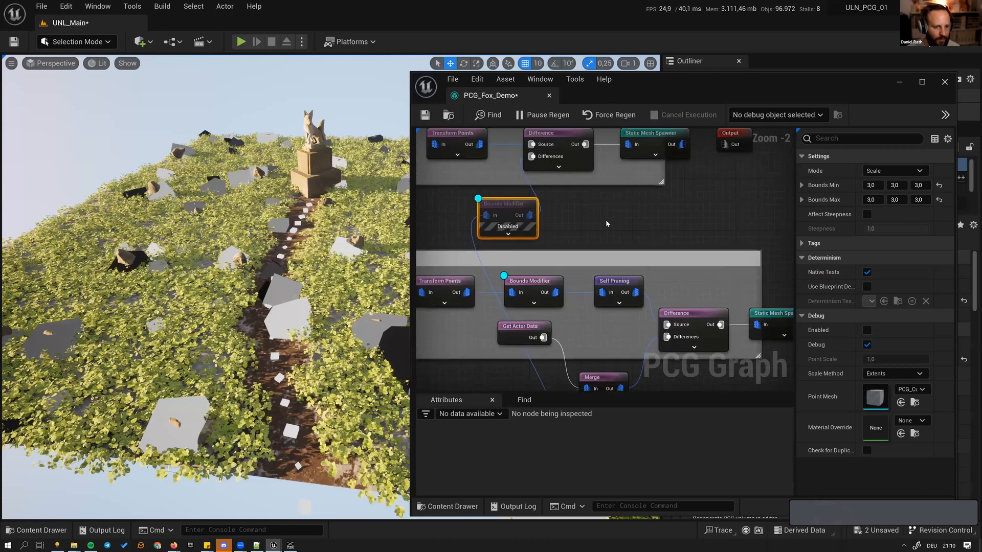
{"action": "left_click", "coordinate": [607, 223]}
{"action": "right_click_drag", "start_coordinate": [578, 208], "coordinate": [589, 225]}
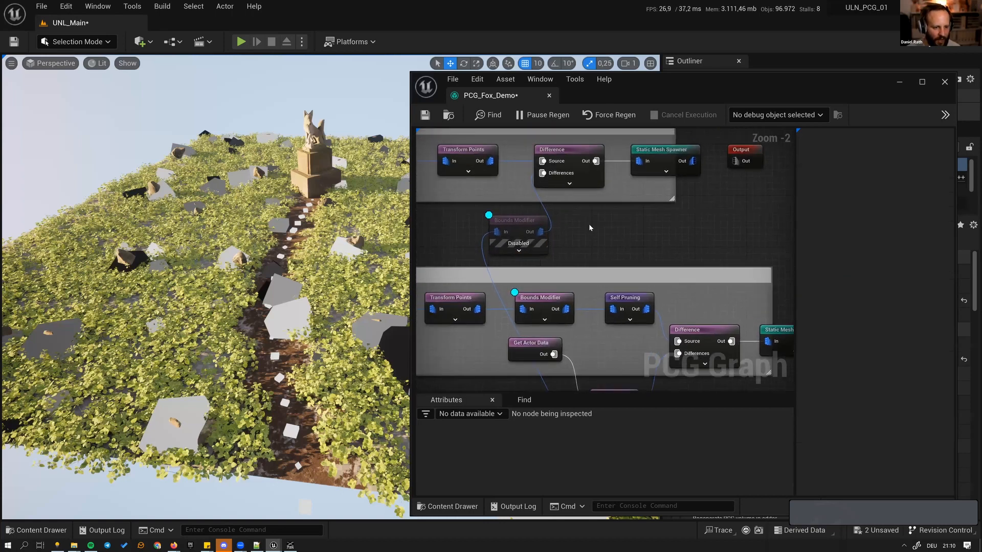
{"action": "scroll", "coordinate": [589, 228], "scroll_direction": "down", "scroll_amount": 2}
{"action": "left_click", "coordinate": [552, 239]}
{"action": "key", "text": "d"}
{"action": "left_click", "coordinate": [559, 275]}
{"action": "key", "text": "d"}
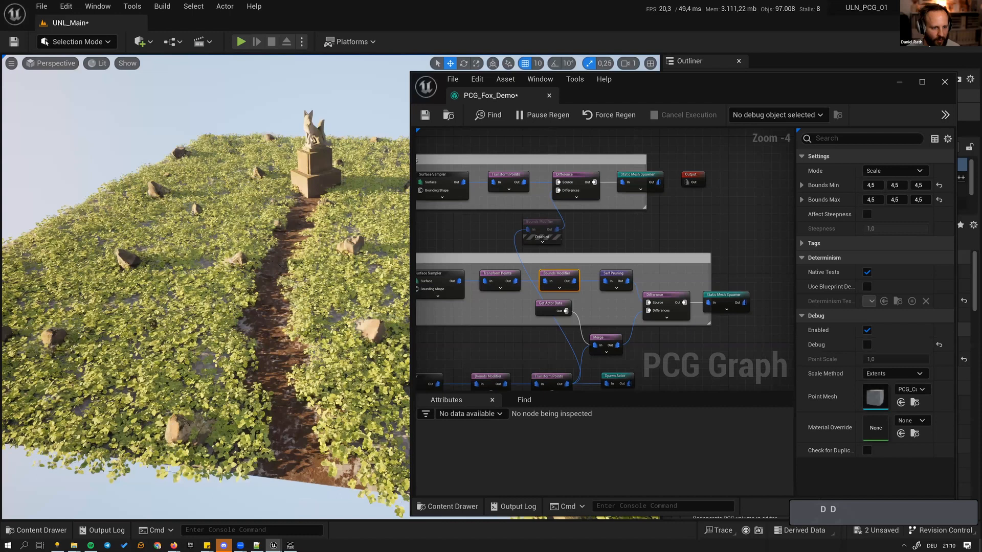
- Re-enable the Bounds Modifier between the Grass and Rocks groups and save the PCG graph
{"action": "right_click_drag", "start_coordinate": [654, 239], "coordinate": [626, 205]}
{"action": "left_click", "coordinate": [625, 204]}
{"action": "left_click", "coordinate": [532, 201]}
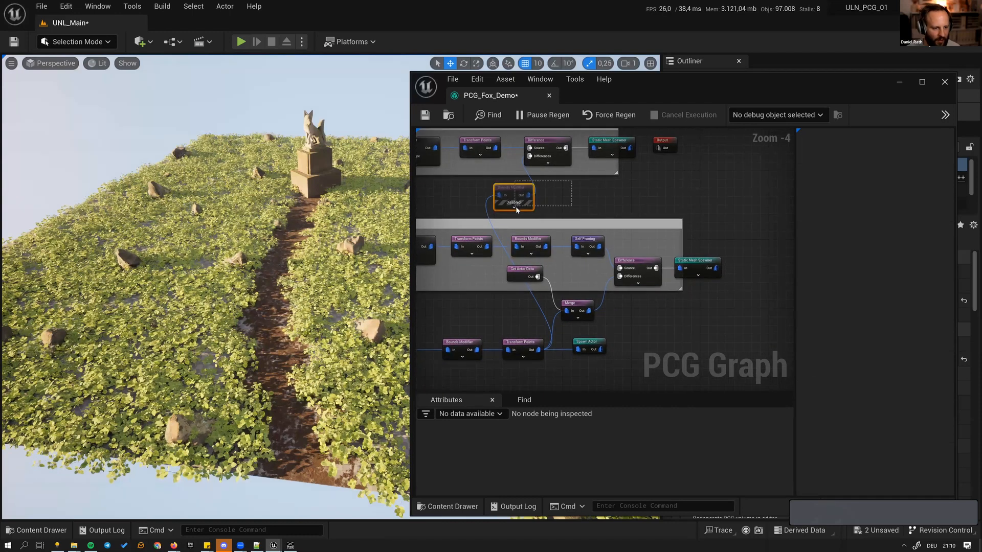
{"action": "key", "text": "e"}
{"action": "left_click", "coordinate": [434, 214]}
{"action": "key", "text": "ctrl+s"}
- Inspect the hill, the fox statue and the cleared path from another side
{"action": "scroll", "coordinate": [330, 209], "scroll_direction": "up", "scroll_amount": 4}
{"action": "right_click_drag", "start_coordinate": [329, 210], "coordinate": [404, 215]}
{"action": "key", "text": "a"}
{"action": "key", "text": "s"}
{"action": "key", "text": "a"}
{"action": "mouse_move", "coordinate": [301, 186]}
{"action": "right_mouse_down"}
{"action": "mouse_move", "coordinate": [287, 191]}
{"action": "mouse_move", "coordinate": [313, 185]}
{"action": "right_mouse_up"}
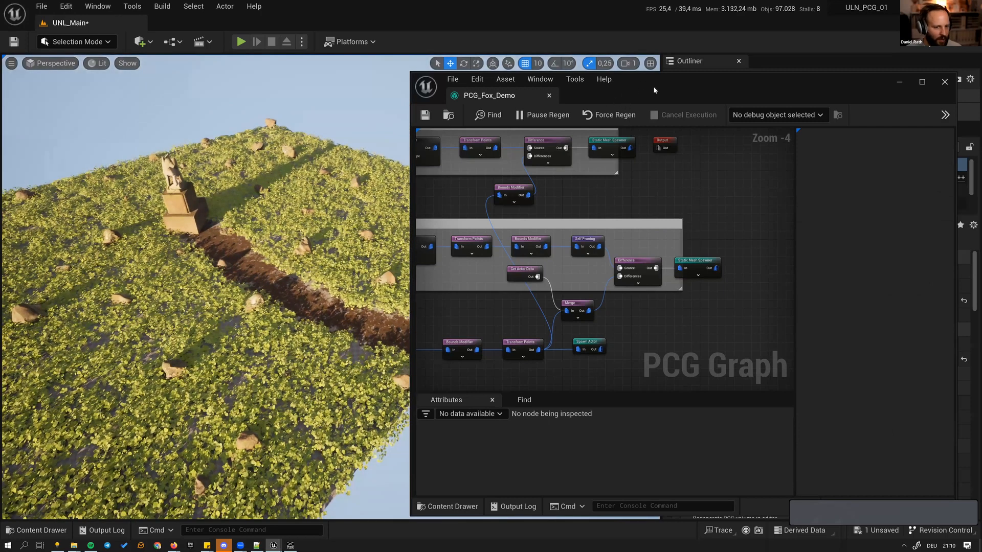
- Select BP_Path, rotate it about -7° around Z and move it so the path starts at the fox statue's base
{"action": "left_click_drag", "start_coordinate": [654, 90], "coordinate": [628, 234]}
{"action": "left_click_drag", "start_coordinate": [704, 125], "coordinate": [708, 208]}
{"action": "scroll", "coordinate": [713, 143], "scroll_direction": "up", "scroll_amount": 10}
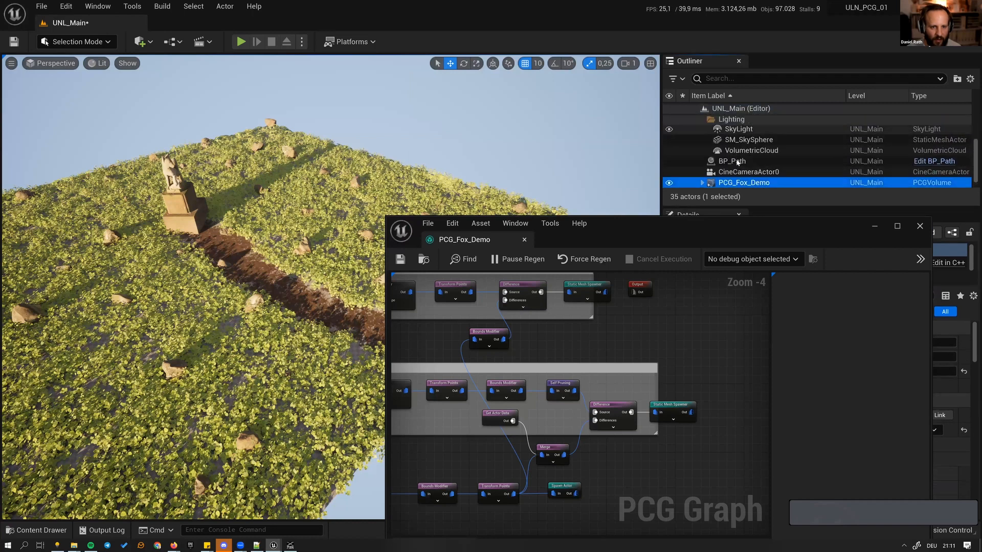
{"action": "scroll", "coordinate": [747, 159], "scroll_direction": "down", "scroll_amount": 1}
{"action": "left_click", "coordinate": [737, 150]}
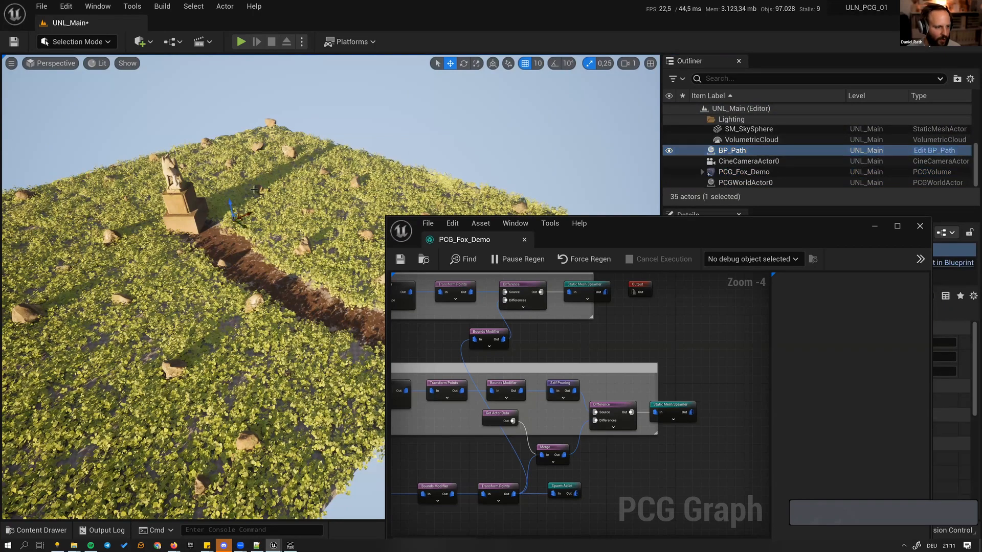
{"action": "key", "text": "f"}
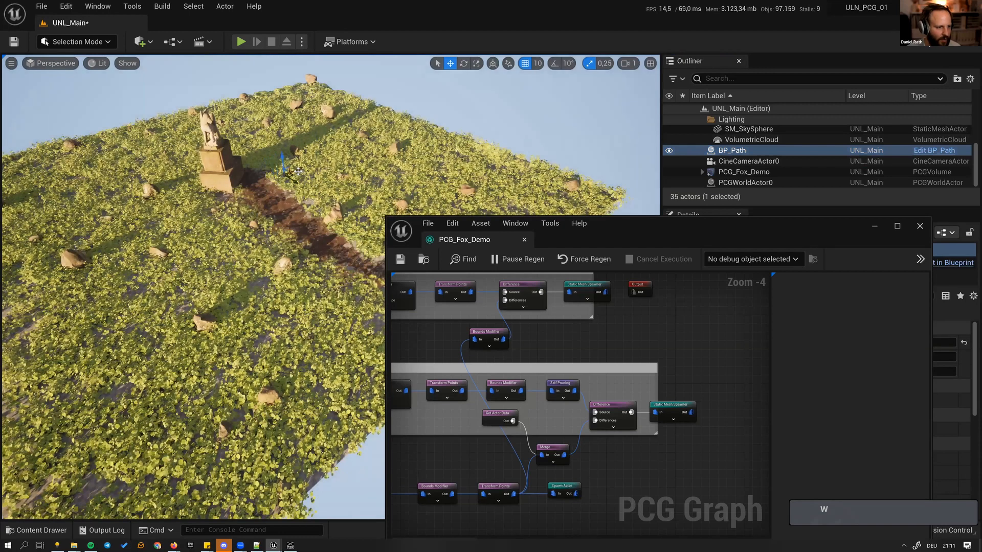
{"action": "key", "text": "e"}
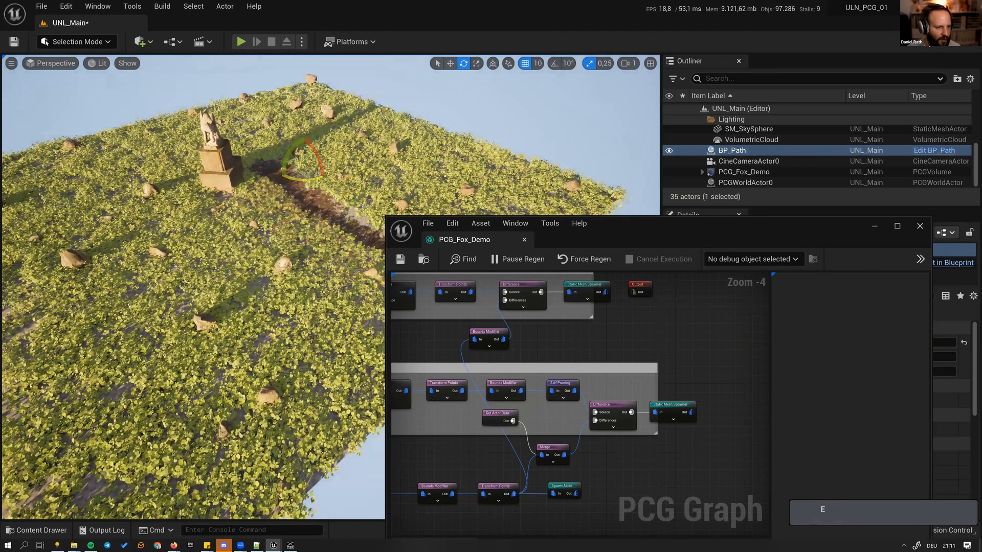
{"action": "key", "text": "w"}
{"action": "left_click_drag", "start_coordinate": [303, 180], "coordinate": [279, 184]}
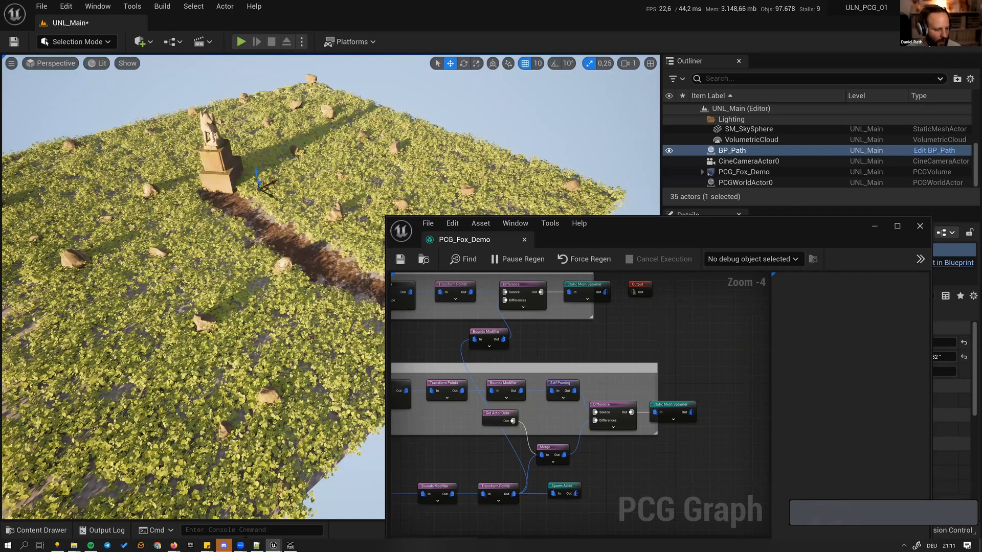
- Move the Get Actor Data node out of the Rocks comment and widen the comment to enclose the Static Mesh Spawner
{"action": "left_click_drag", "start_coordinate": [630, 231], "coordinate": [545, 211]}
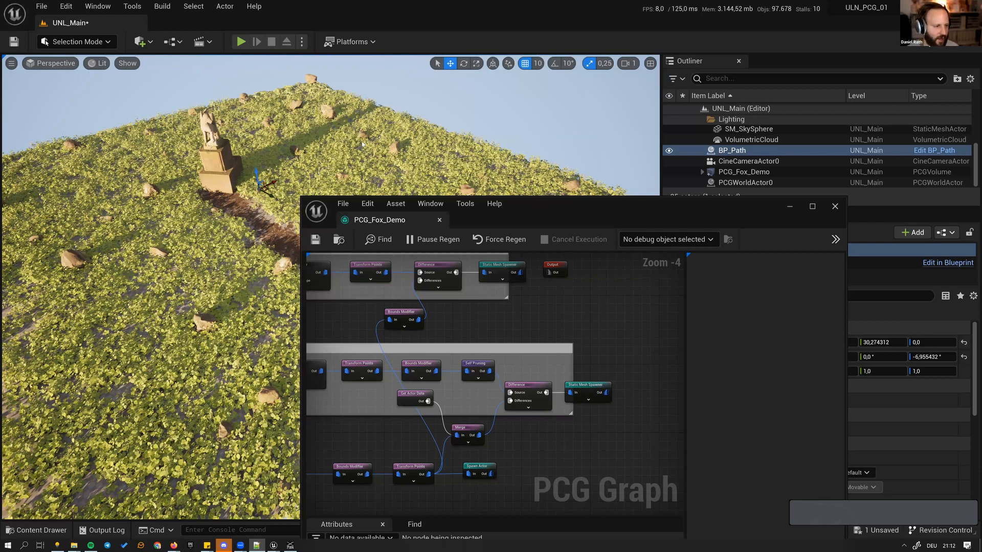
{"action": "right_click_drag", "start_coordinate": [224, 268], "coordinate": [273, 131]}
{"action": "key", "text": "s"}
{"action": "key", "text": "s"}
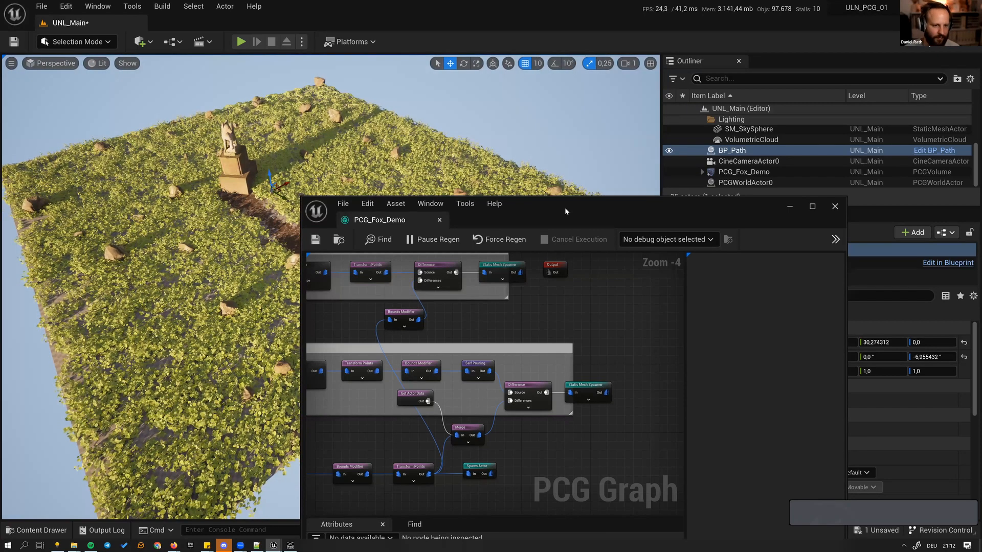
{"action": "left_click_drag", "start_coordinate": [564, 210], "coordinate": [544, 158]}
{"action": "right_click_drag", "start_coordinate": [454, 251], "coordinate": [632, 237]}
{"action": "mouse_move", "coordinate": [393, 316]}
{"action": "right_mouse_down"}
{"action": "mouse_move", "coordinate": [373, 344]}
{"action": "mouse_move", "coordinate": [421, 355]}
{"action": "mouse_move", "coordinate": [391, 303]}
{"action": "right_mouse_up"}
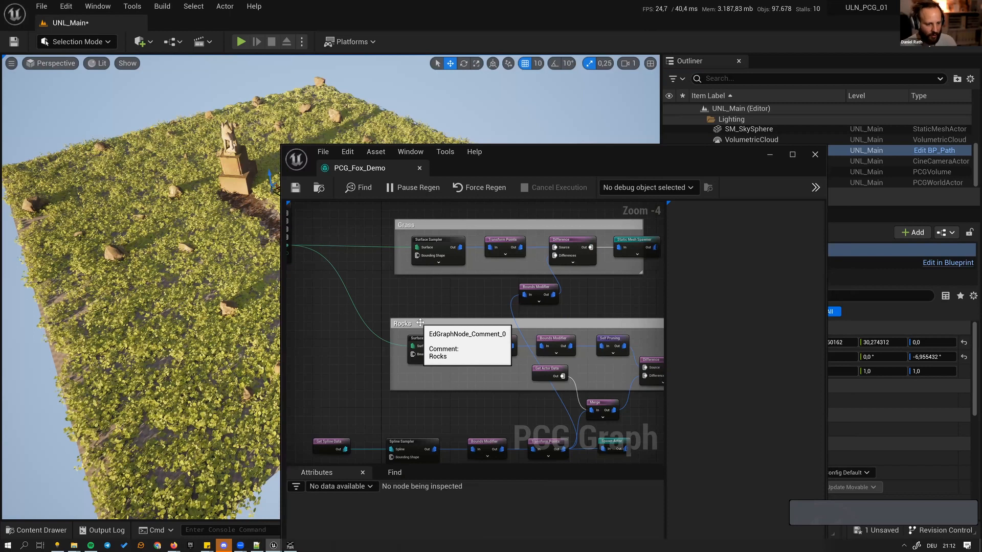
{"action": "right_click_drag", "start_coordinate": [420, 324], "coordinate": [348, 303]}
{"action": "left_click_drag", "start_coordinate": [481, 365], "coordinate": [461, 396]}
{"action": "right_click_drag", "start_coordinate": [635, 383], "coordinate": [606, 384]}
{"action": "left_click_drag", "start_coordinate": [616, 386], "coordinate": [659, 386]}
{"action": "right_click_drag", "start_coordinate": [423, 326], "coordinate": [436, 306]}
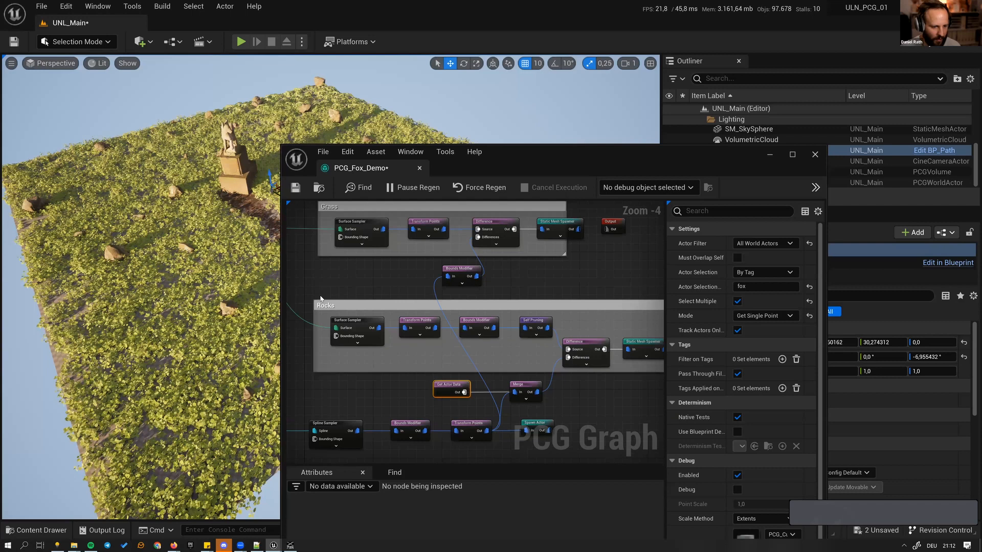
- Duplicate the Rocks group with its nodes below the spline chain and connect the input's Landscape output to the copied Surface Sampler's Surface
{"action": "scroll", "coordinate": [320, 300], "scroll_direction": "down", "scroll_amount": 1}
{"action": "right_click_drag", "start_coordinate": [311, 296], "coordinate": [314, 296]}
{"action": "left_click_drag", "start_coordinate": [306, 296], "coordinate": [591, 355]}
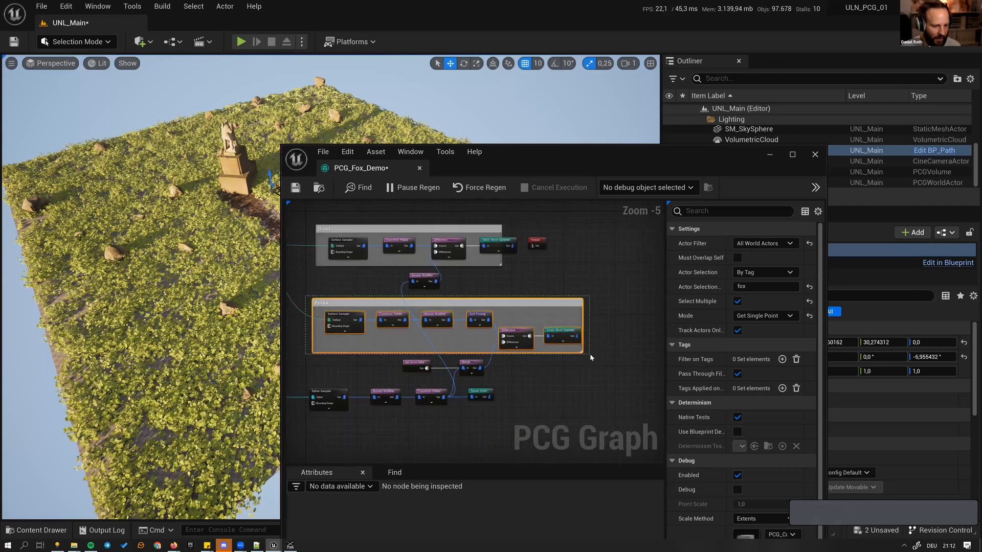
{"action": "key", "text": "ctrl+c"}
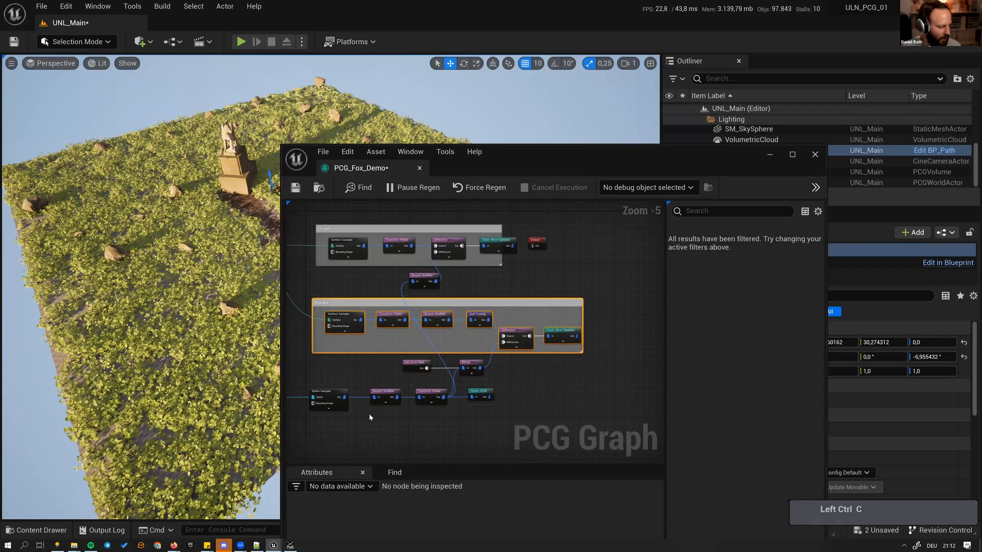
{"action": "right_click_drag", "start_coordinate": [370, 413], "coordinate": [382, 360]}
{"action": "key", "text": "ctrl+v"}
{"action": "right_click_drag", "start_coordinate": [371, 417], "coordinate": [414, 407]}
{"action": "left_click_drag", "start_coordinate": [414, 408], "coordinate": [474, 388]}
{"action": "right_click_drag", "start_coordinate": [326, 240], "coordinate": [353, 265]}
{"action": "left_click_drag", "start_coordinate": [317, 214], "coordinate": [413, 429]}
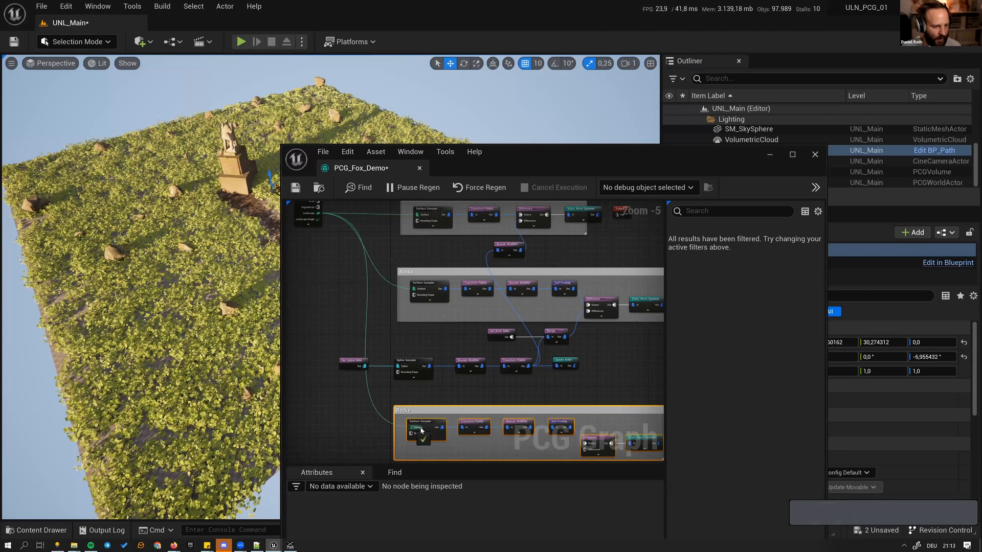
- Disable the Static Mesh Spawner nodes of the Grass group and the original Rocks group
{"action": "right_click_drag", "start_coordinate": [618, 339], "coordinate": [464, 377]}
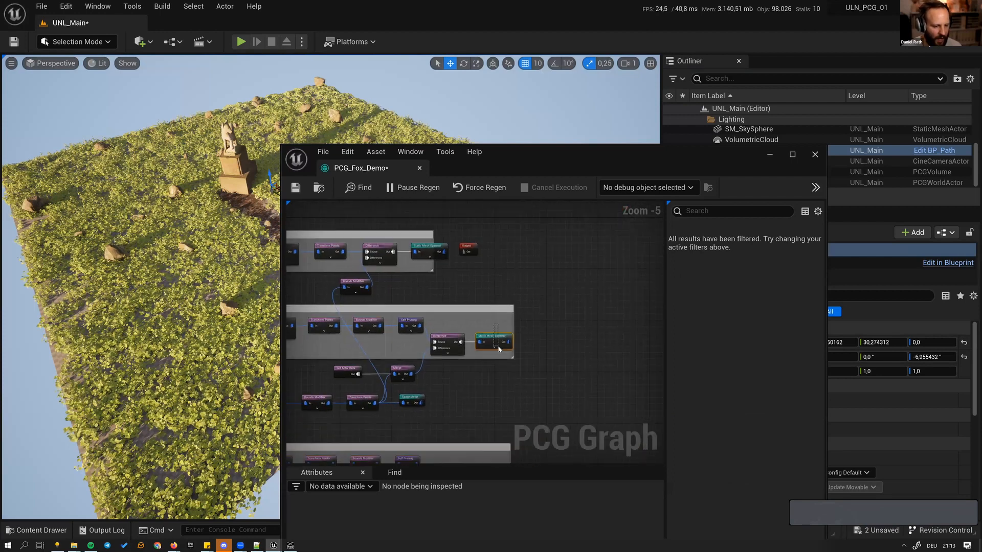
{"action": "left_click", "coordinate": [430, 249]}
{"action": "key", "text": "e"}
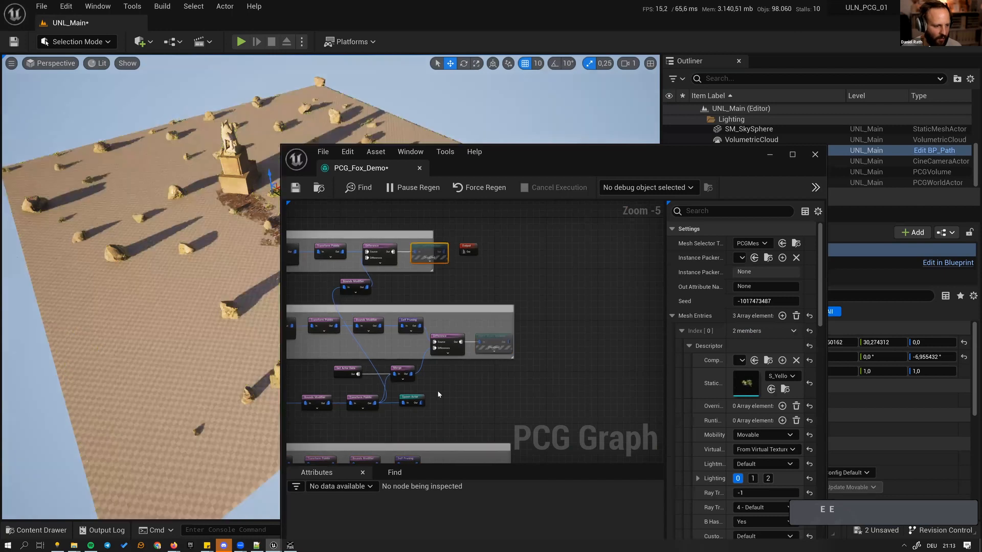
{"action": "left_click_drag", "start_coordinate": [507, 148], "coordinate": [553, 80]}
- Move the Spawn Actor node slightly aside and connect the Merge output to the Differences input of the copied group's Difference node
{"action": "right_click_drag", "start_coordinate": [515, 304], "coordinate": [579, 211]}
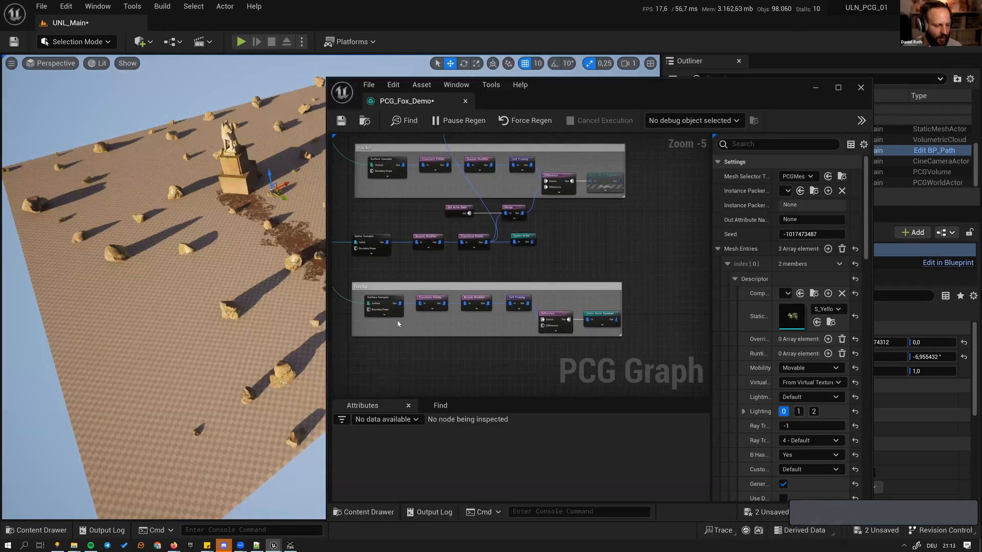
{"action": "right_click_drag", "start_coordinate": [383, 294], "coordinate": [456, 294]}
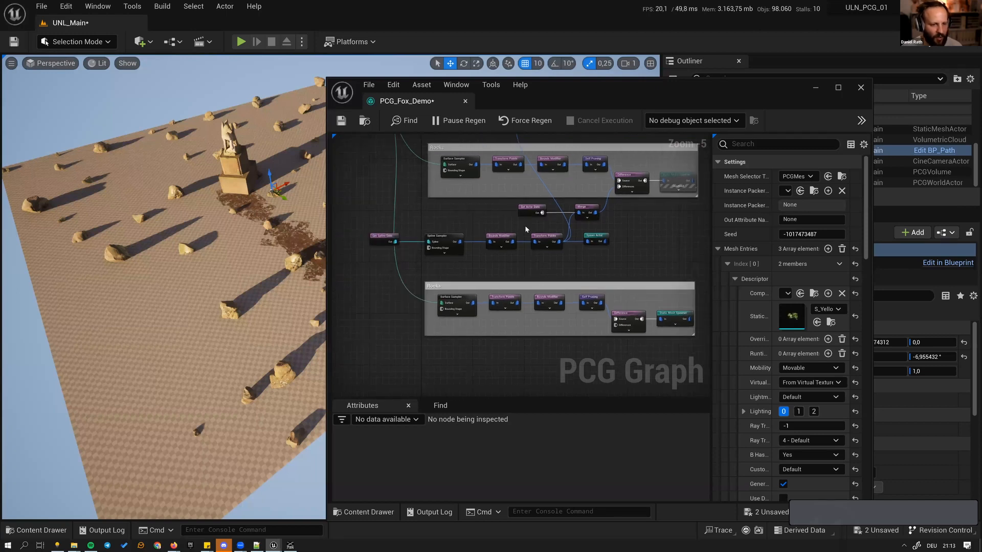
{"action": "scroll", "coordinate": [607, 240], "scroll_direction": "up", "scroll_amount": 1}
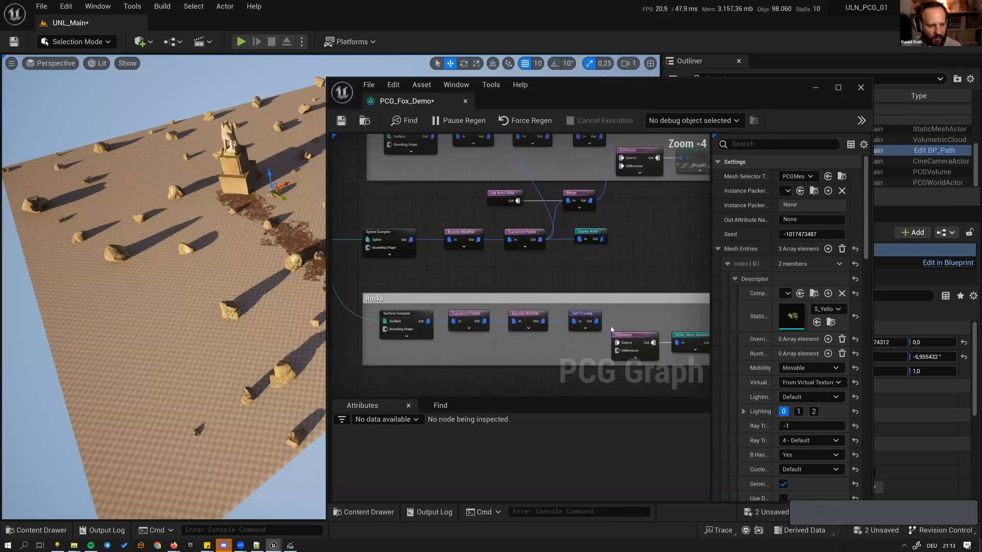
{"action": "left_click", "coordinate": [599, 237]}
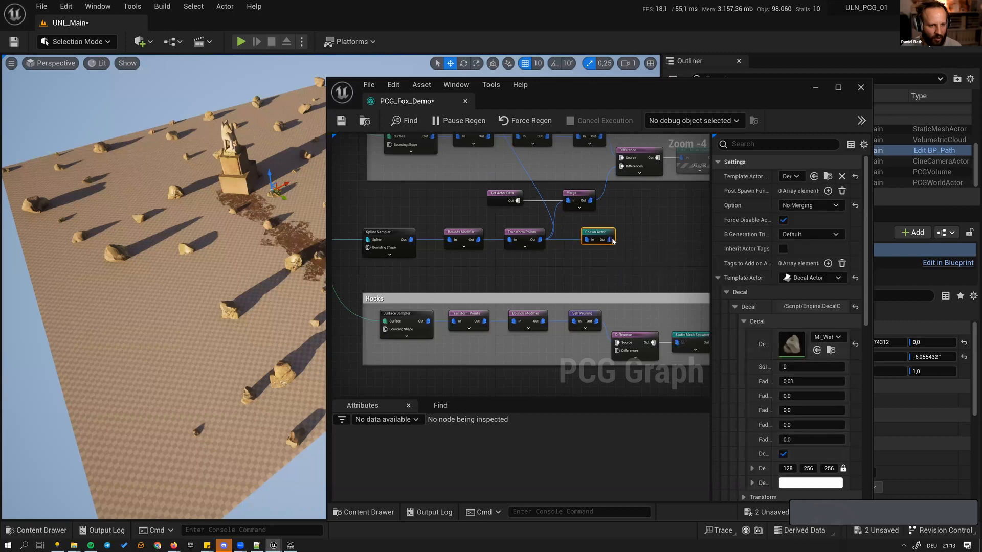
{"action": "left_click_drag", "start_coordinate": [591, 201], "coordinate": [618, 351]}
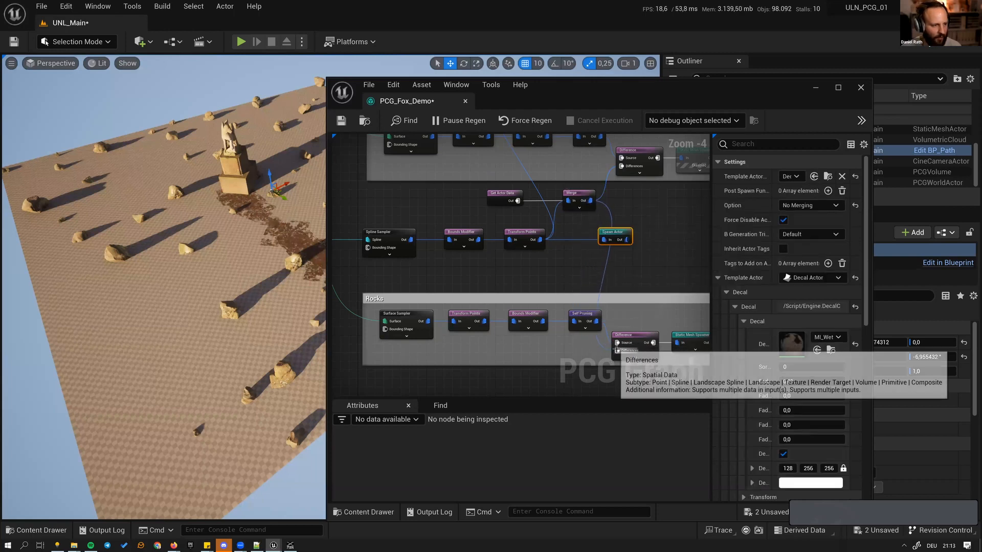
{"action": "right_click_drag", "start_coordinate": [205, 307], "coordinate": [215, 293]}
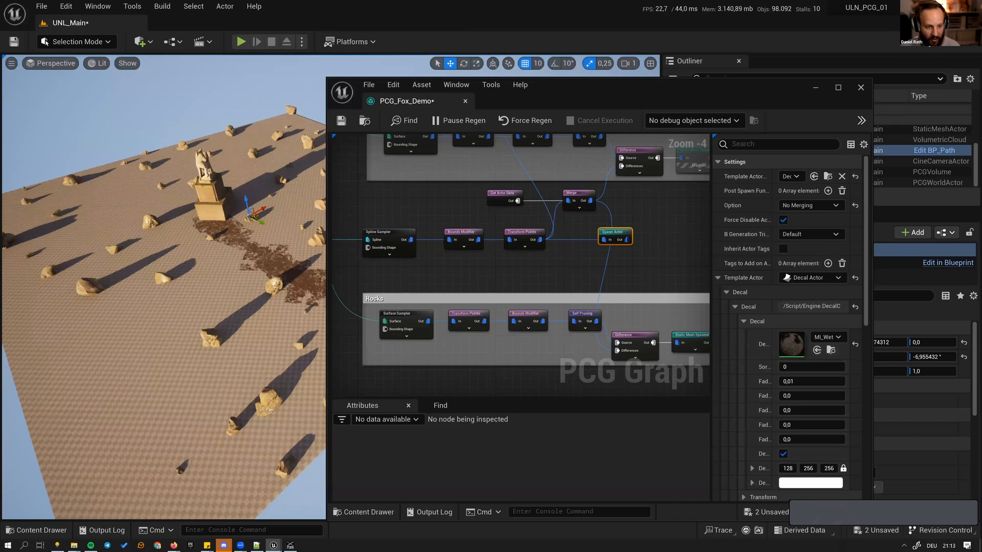
- Set the copied Static Mesh Spawner's static mesh to S_Japanese_Stone_Lantern_veniffjdb_lod0_Var1
{"action": "right_click_drag", "start_coordinate": [513, 332], "coordinate": [399, 330]}
{"action": "right_click_drag", "start_coordinate": [555, 314], "coordinate": [616, 302]}
{"action": "left_click_drag", "start_coordinate": [617, 302], "coordinate": [635, 331]}
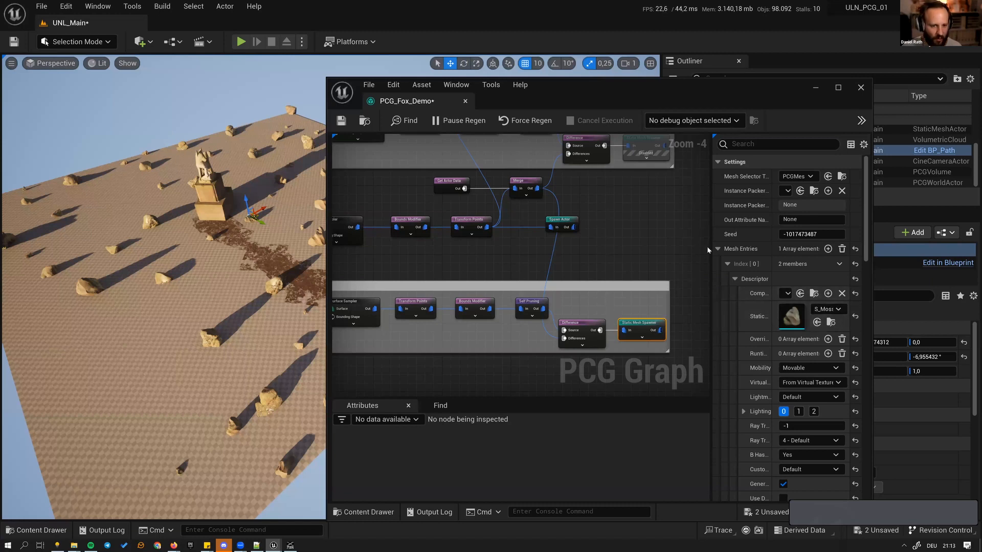
{"action": "left_click_drag", "start_coordinate": [707, 249], "coordinate": [364, 264]}
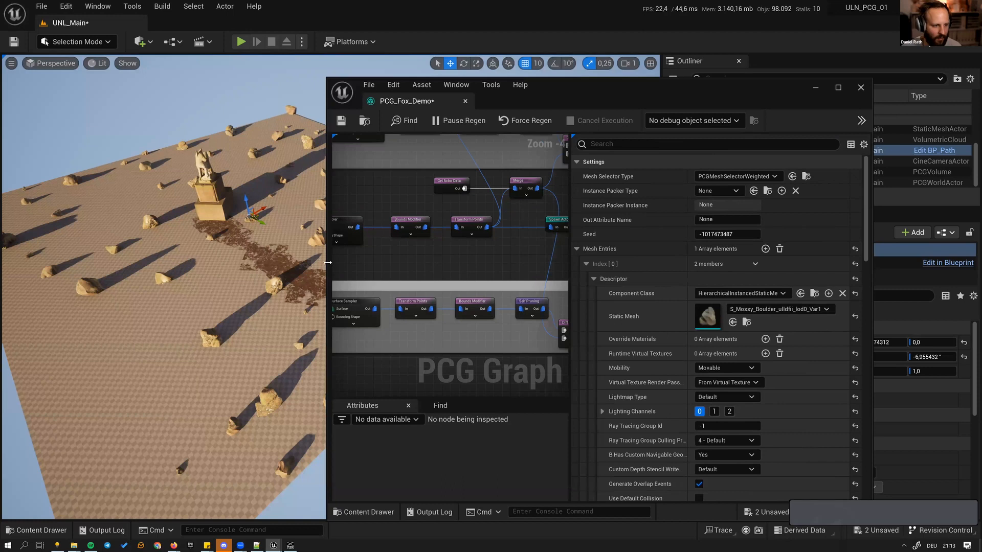
{"action": "left_click", "coordinate": [715, 311]}
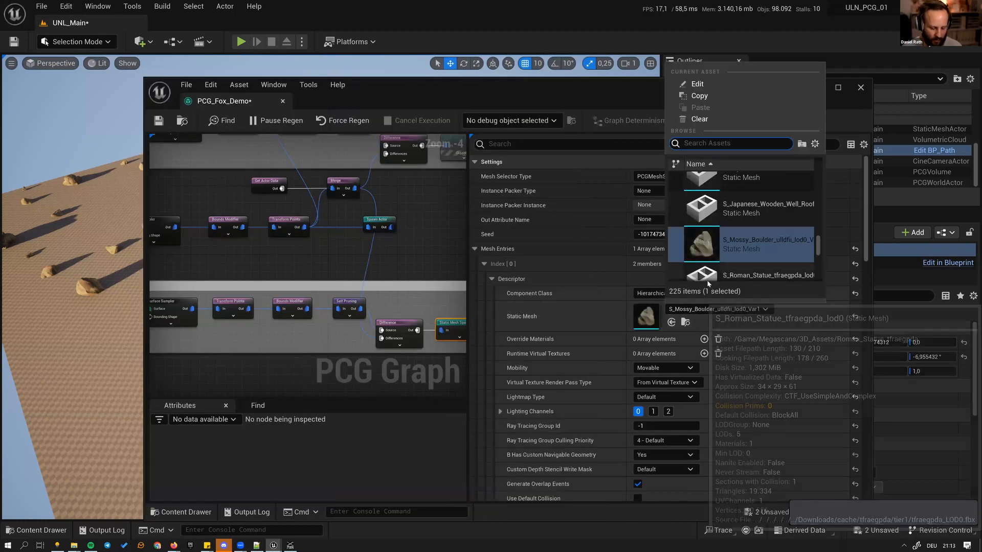
{"action": "type", "text": "lantern"}
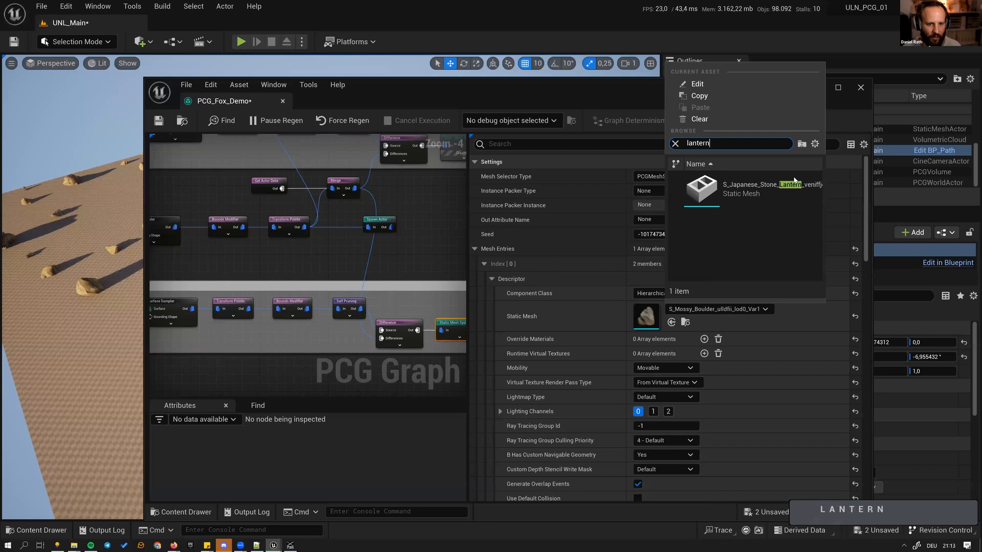
{"action": "left_click", "coordinate": [784, 191]}
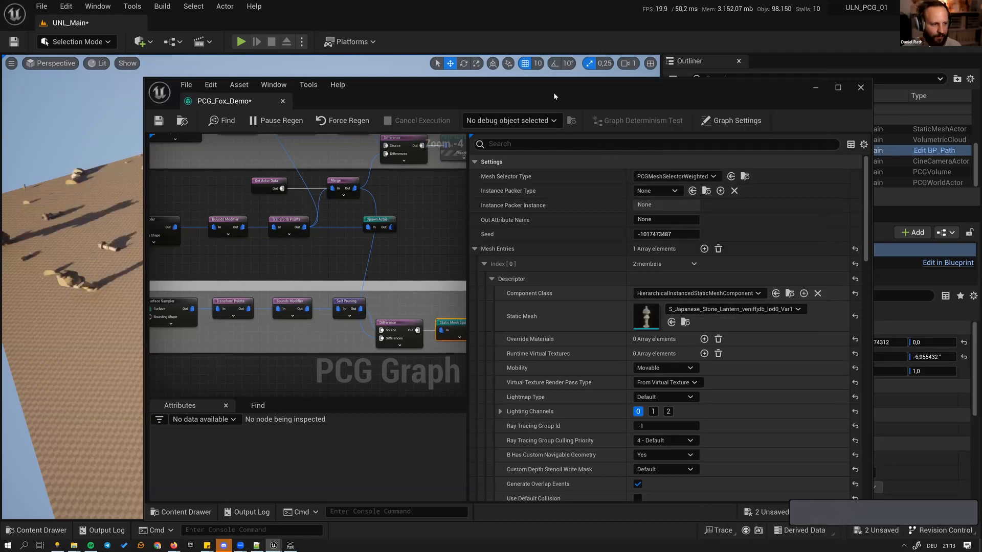
- Inspect the orientation and distribution of the spawned stone lanterns around the fox statue
{"action": "left_click_drag", "start_coordinate": [554, 92], "coordinate": [587, 87]}
{"action": "key", "text": "a"}
{"action": "mouse_move", "coordinate": [245, 238]}
{"action": "right_mouse_down"}
{"action": "mouse_move", "coordinate": [271, 233]}
{"action": "mouse_move", "coordinate": [287, 251]}
{"action": "mouse_move", "coordinate": [261, 225]}
{"action": "mouse_move", "coordinate": [271, 220]}
{"action": "mouse_move", "coordinate": [260, 231]}
{"action": "right_mouse_up"}
{"action": "key", "text": "a"}
{"action": "key", "text": "w"}
{"action": "key", "text": "w"}
{"action": "key", "text": "d"}
{"action": "key", "text": "s"}
{"action": "key", "text": "d"}
{"action": "key", "text": "s"}
- Rename the copied group's comment to Lantern
{"action": "right_click_drag", "start_coordinate": [470, 287], "coordinate": [500, 272]}
{"action": "left_click", "coordinate": [469, 275]}
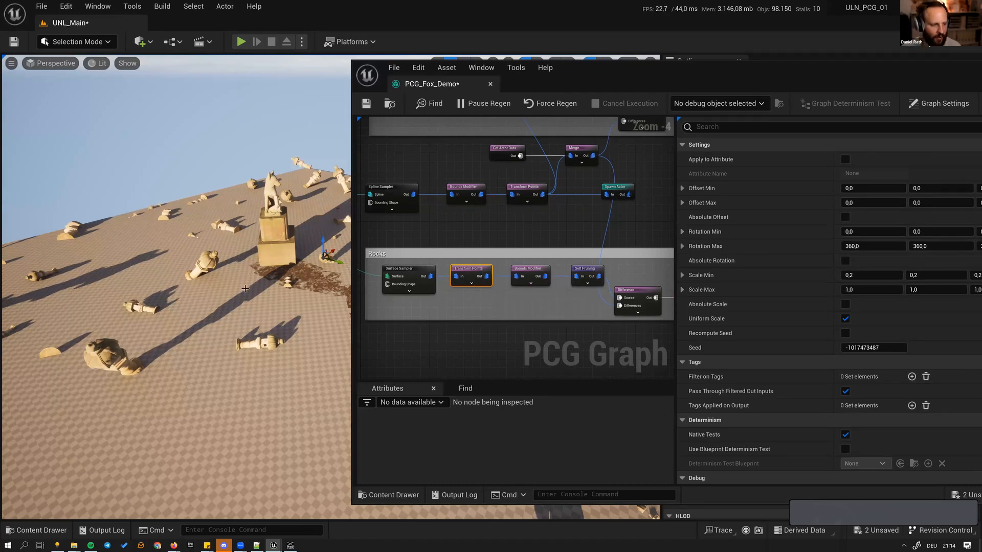
{"action": "double_click", "coordinate": [384, 255]}
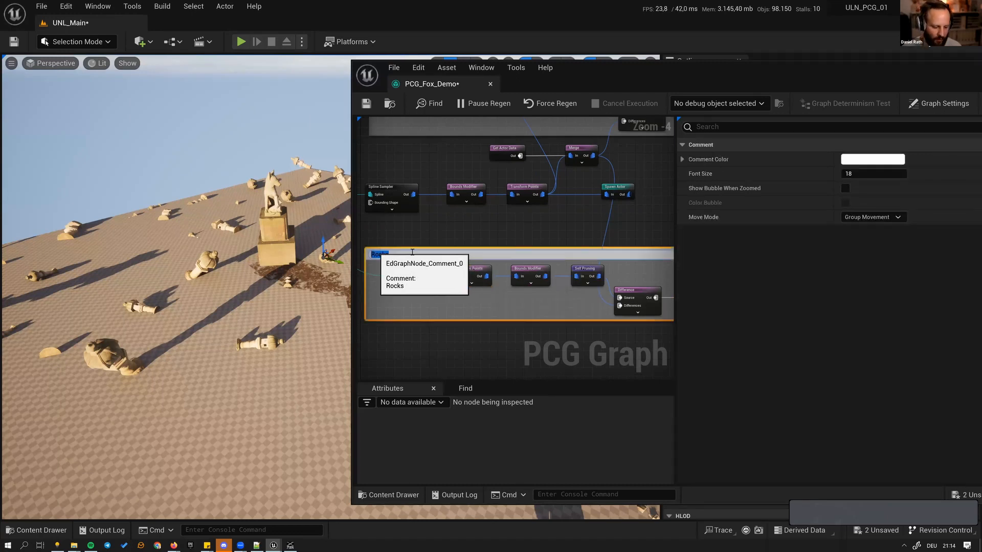
{"action": "type", "text": "Lantern"}
{"action": "key", "text": "Return"}
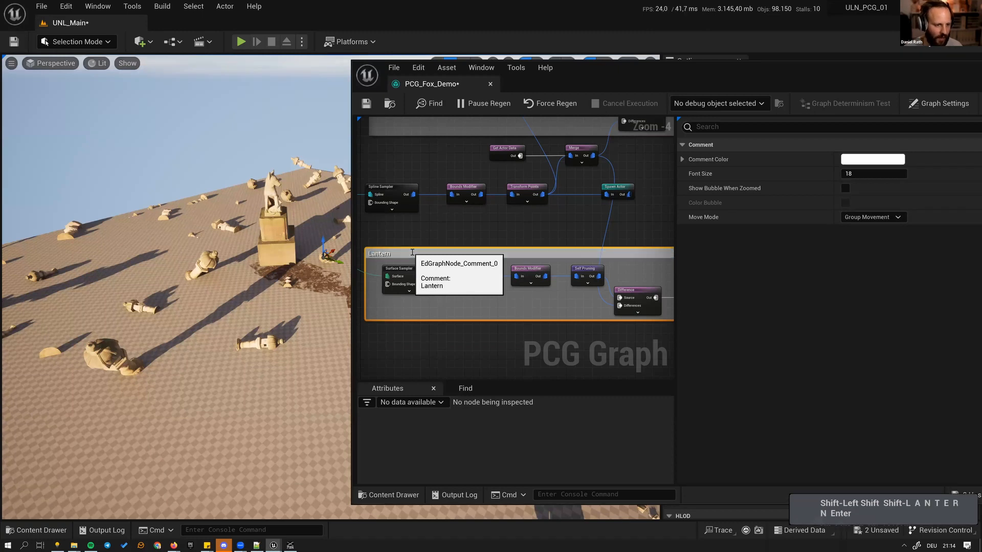
- Set Rotation Max X and Y to 0 in the Lantern group's Transform Points node
{"action": "left_click", "coordinate": [484, 280]}
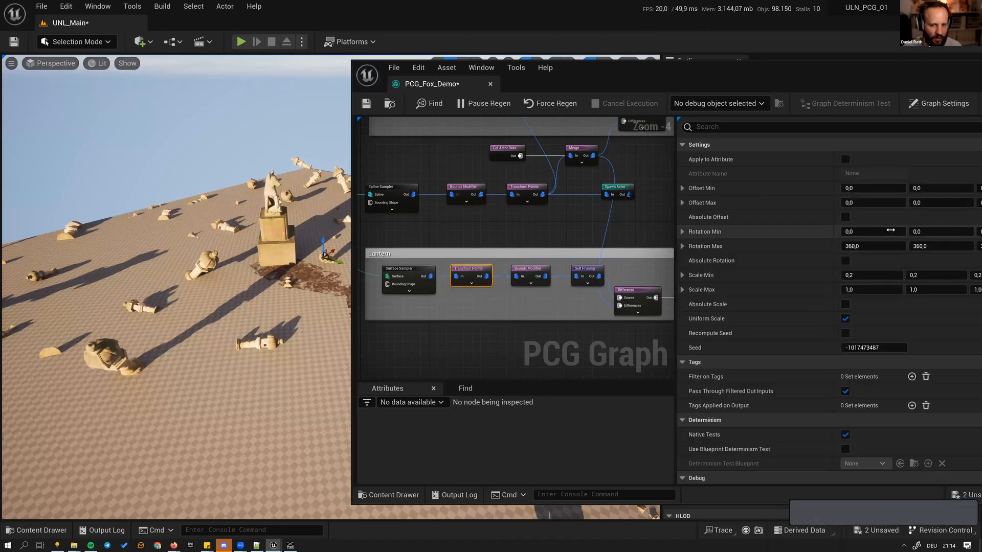
{"action": "left_click_drag", "start_coordinate": [885, 75], "coordinate": [740, 69]}
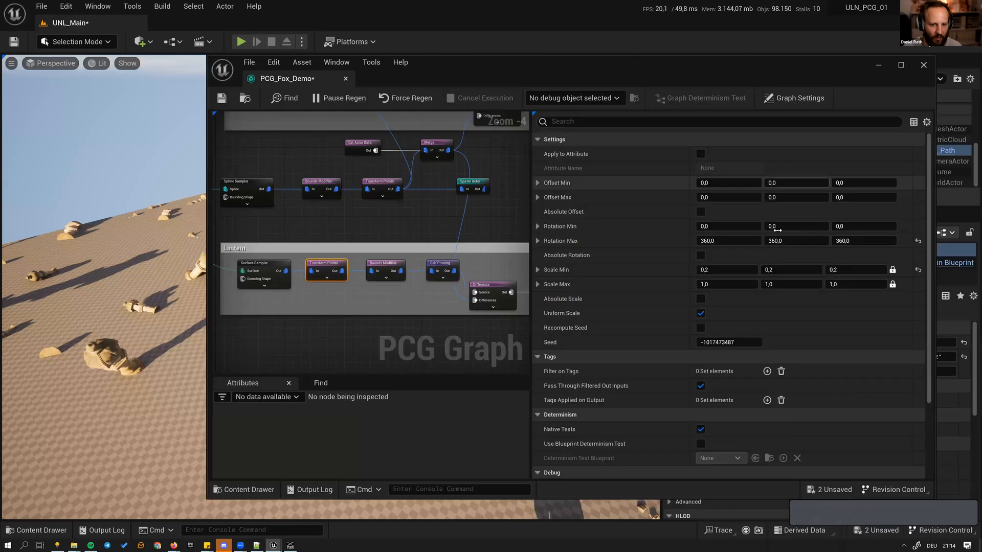
{"action": "left_click", "coordinate": [731, 241]}
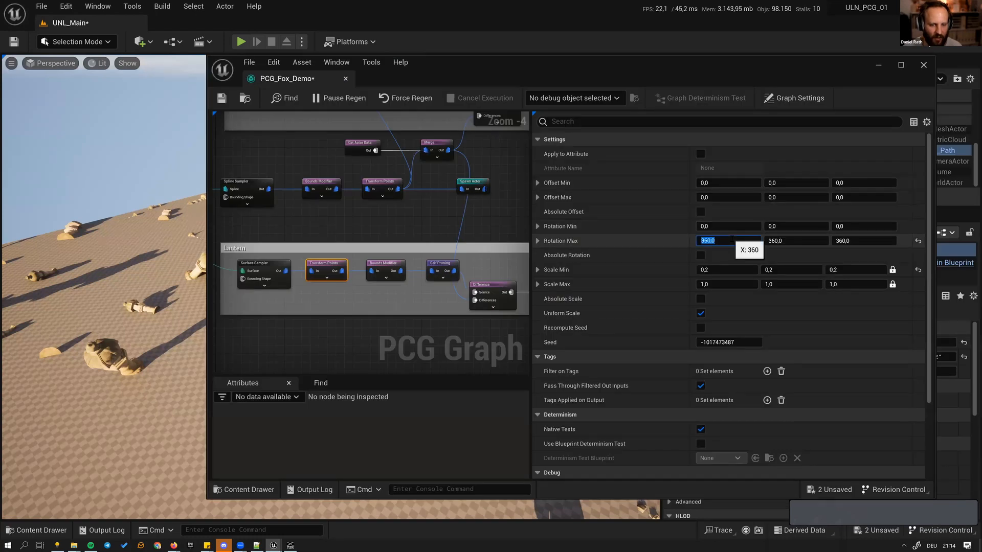
{"action": "type", "text": "0"}
{"action": "key", "text": "Tab"}
{"action": "type", "text": "0"}
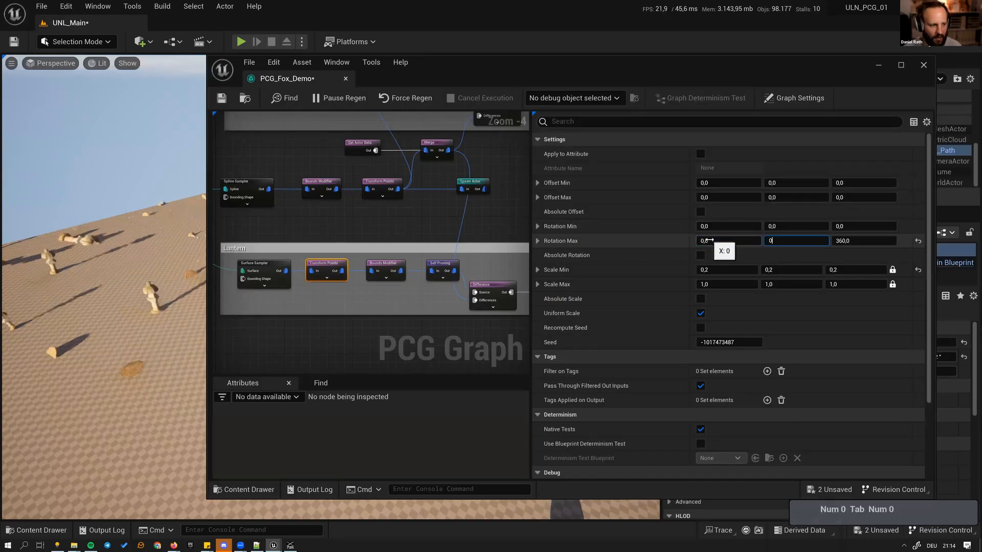
{"action": "key", "text": "Return"}
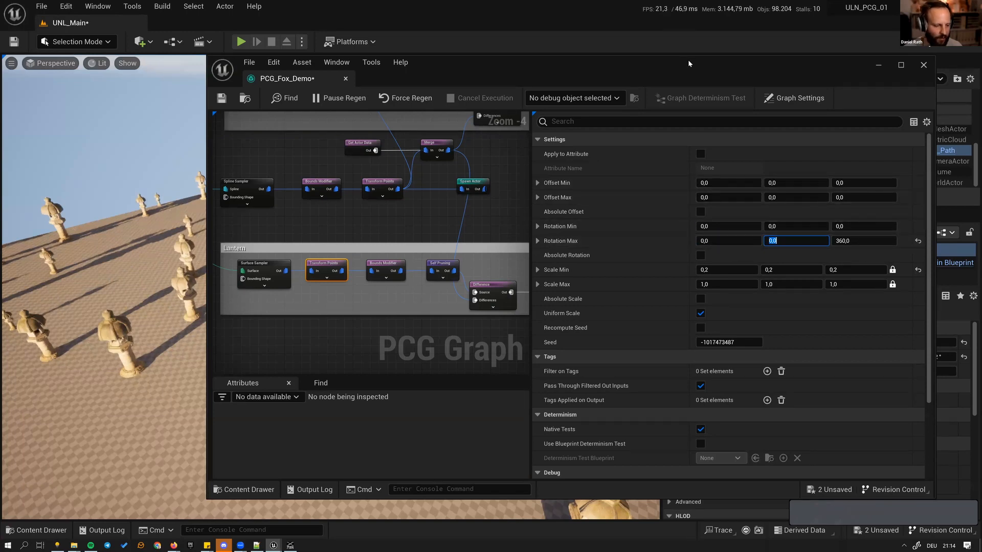
- Set Scale Min to 1.0 on all axes in the Lantern group's Transform Points node
{"action": "left_click_drag", "start_coordinate": [486, 74], "coordinate": [626, 90]}
{"action": "key", "text": "d"}
{"action": "right_click_drag", "start_coordinate": [278, 251], "coordinate": [286, 252]}
{"action": "key", "text": "d"}
{"action": "key", "text": "a"}
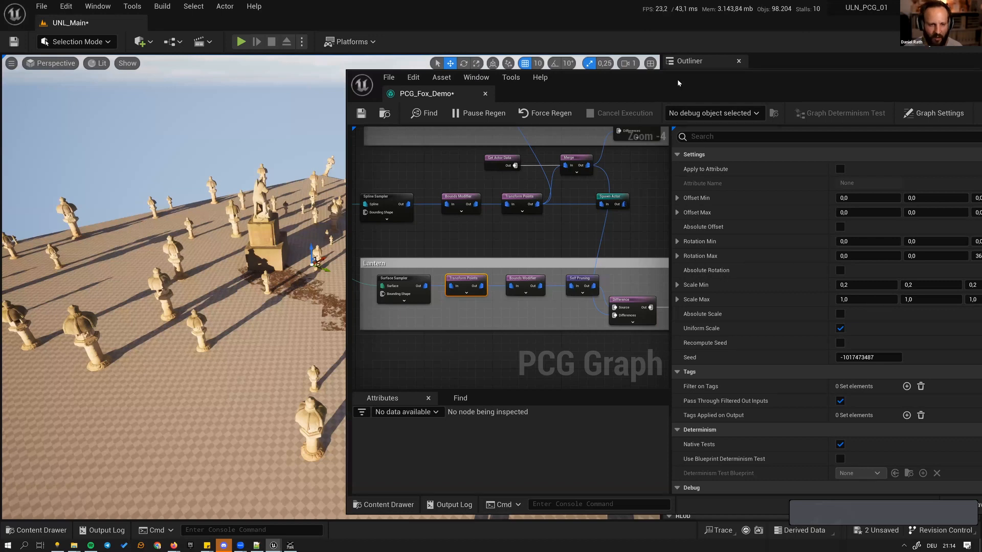
{"action": "left_click_drag", "start_coordinate": [637, 79], "coordinate": [596, 74]}
{"action": "left_click", "coordinate": [821, 280]}
{"action": "type", "text": "1"}
{"action": "key", "text": "Return"}
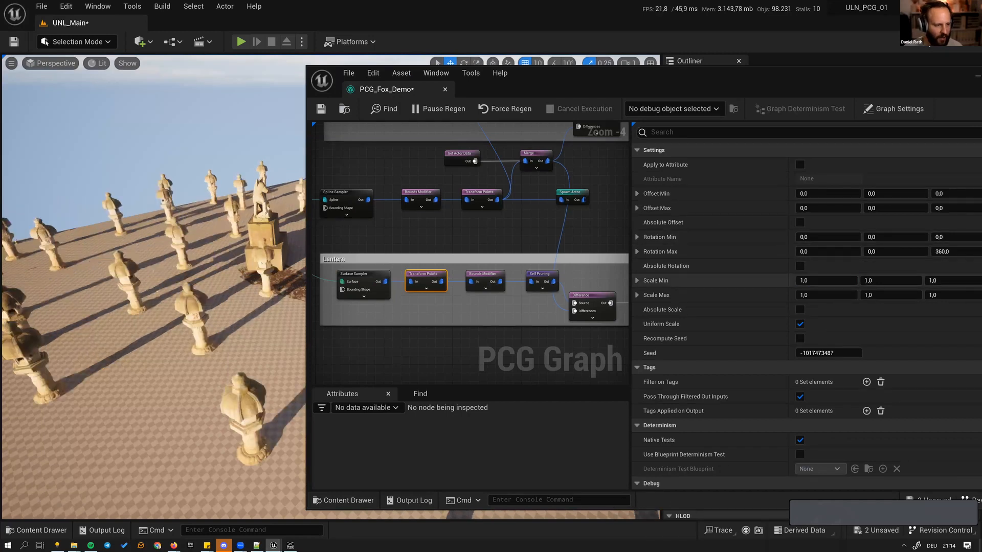
- Set Scale Min and Scale Max to 0.8 on all axes in the Lantern group's Transform Points node
{"action": "mouse_move", "coordinate": [154, 287]}
{"action": "right_mouse_down"}
{"action": "mouse_move", "coordinate": [151, 271]}
{"action": "mouse_move", "coordinate": [162, 276]}
{"action": "right_mouse_up"}
{"action": "key", "text": "d"}
{"action": "key", "text": "w"}
{"action": "key", "text": "w"}
{"action": "left_click", "coordinate": [838, 283]}
{"action": "type", "text": ".8"}
{"action": "left_click", "coordinate": [850, 295]}
{"action": "type", "text": "8"}
{"action": "key", "text": "Return"}
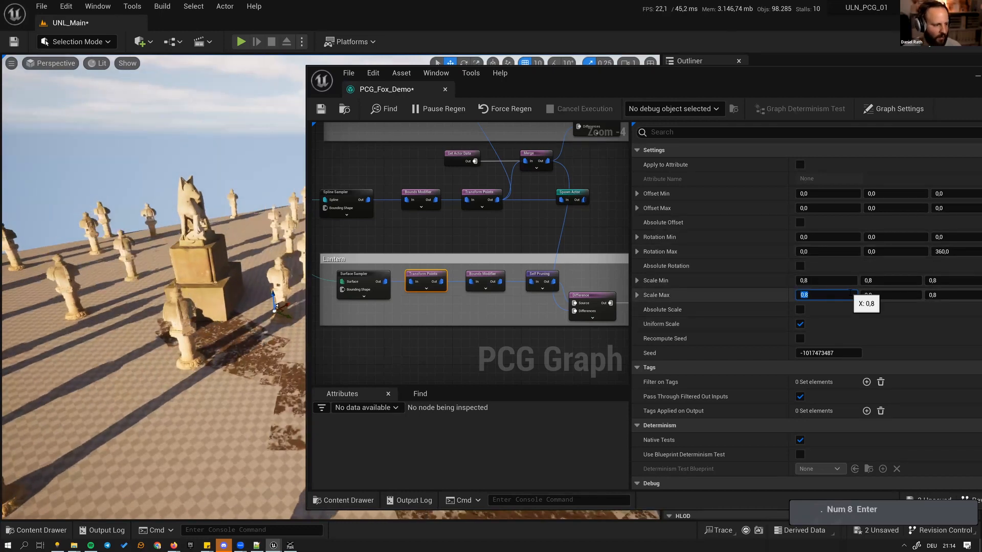
- Inspect the size and spacing of the scaled-down stone lanterns around the fox statue
{"action": "key", "text": "a"}
{"action": "mouse_move", "coordinate": [153, 296]}
{"action": "right_mouse_down"}
{"action": "mouse_move", "coordinate": [169, 276]}
{"action": "mouse_move", "coordinate": [210, 266]}
{"action": "mouse_move", "coordinate": [158, 300]}
{"action": "mouse_move", "coordinate": [169, 301]}
{"action": "right_mouse_up"}
{"action": "key", "text": "s"}
{"action": "key", "text": "s"}
{"action": "key", "text": "d"}
{"action": "key", "text": "a"}
{"action": "key", "text": "d"}
{"action": "key", "text": "a"}
- Re-enable the Rocks group's Static Mesh Spawner and check the boulders among the lanterns
{"action": "right_click_drag", "start_coordinate": [559, 241], "coordinate": [400, 341]}
{"action": "right_click_drag", "start_coordinate": [486, 203], "coordinate": [522, 249]}
{"action": "left_click", "coordinate": [538, 263]}
{"action": "key", "text": "e"}
{"action": "right_click_drag", "start_coordinate": [220, 299], "coordinate": [223, 328]}
{"action": "key", "text": "a"}
{"action": "mouse_move", "coordinate": [227, 280]}
{"action": "right_mouse_down"}
{"action": "mouse_move", "coordinate": [212, 280]}
{"action": "mouse_move", "coordinate": [226, 280]}
{"action": "right_mouse_up"}
{"action": "key", "text": "s"}
{"action": "right_click_drag", "start_coordinate": [431, 257], "coordinate": [594, 252]}
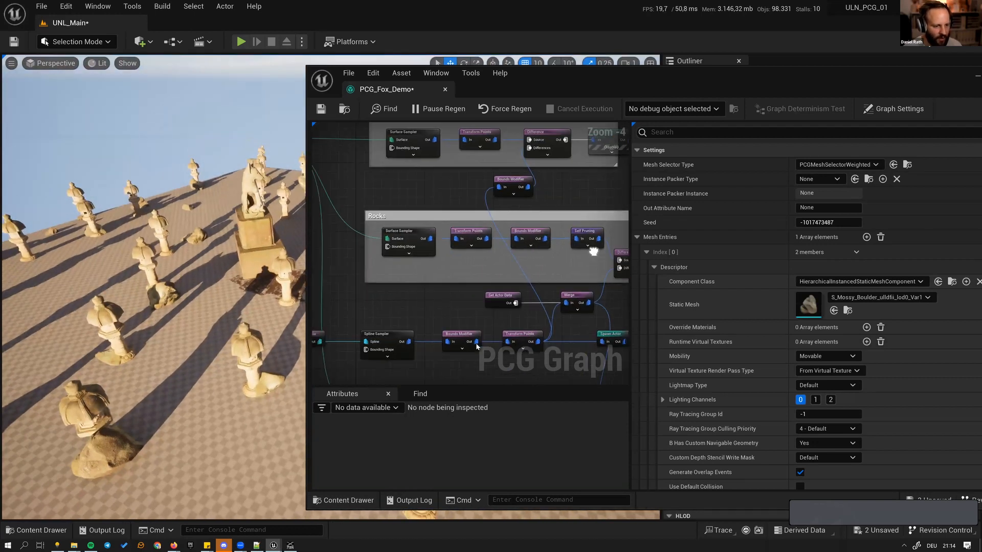
{"action": "right_click_drag", "start_coordinate": [476, 347], "coordinate": [530, 258]}
{"action": "left_click", "coordinate": [453, 330]}
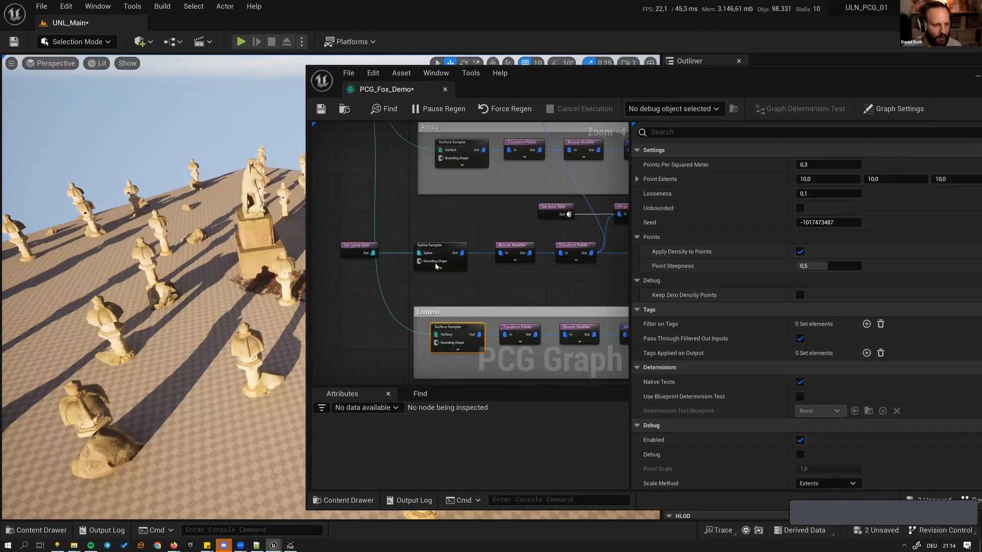
{"action": "right_click_drag", "start_coordinate": [225, 280], "coordinate": [215, 280]}
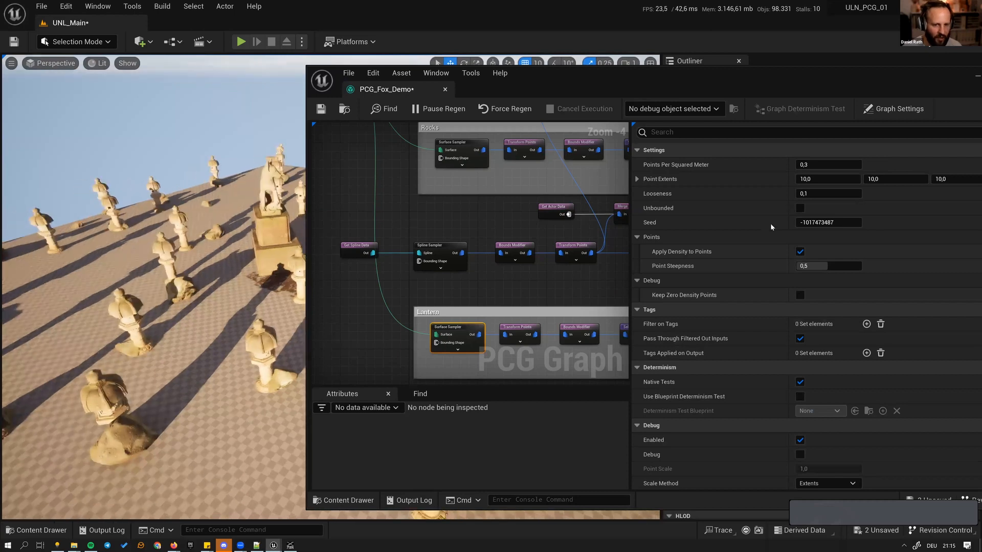
{"action": "left_click_drag", "start_coordinate": [841, 76], "coordinate": [739, 63]}
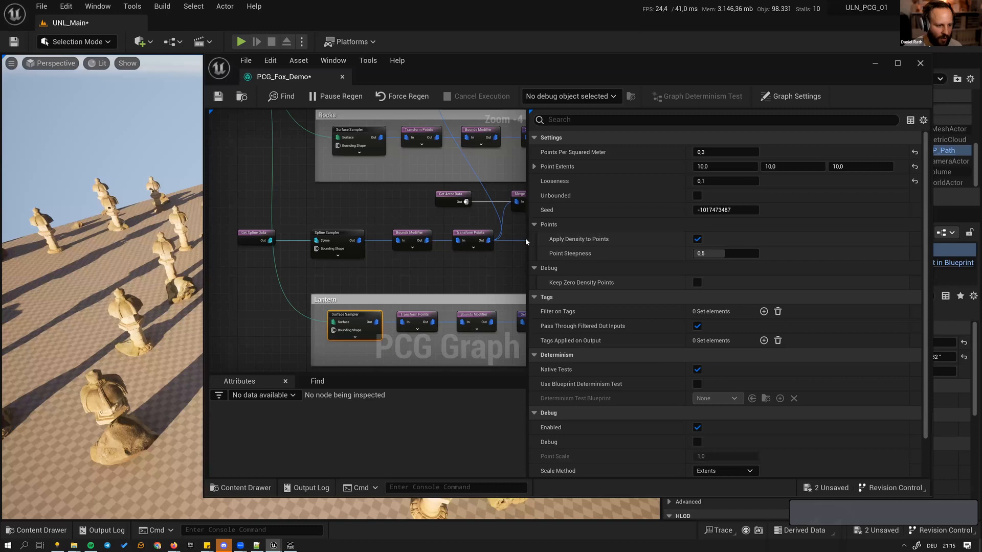
{"action": "left_click_drag", "start_coordinate": [527, 239], "coordinate": [574, 239]}
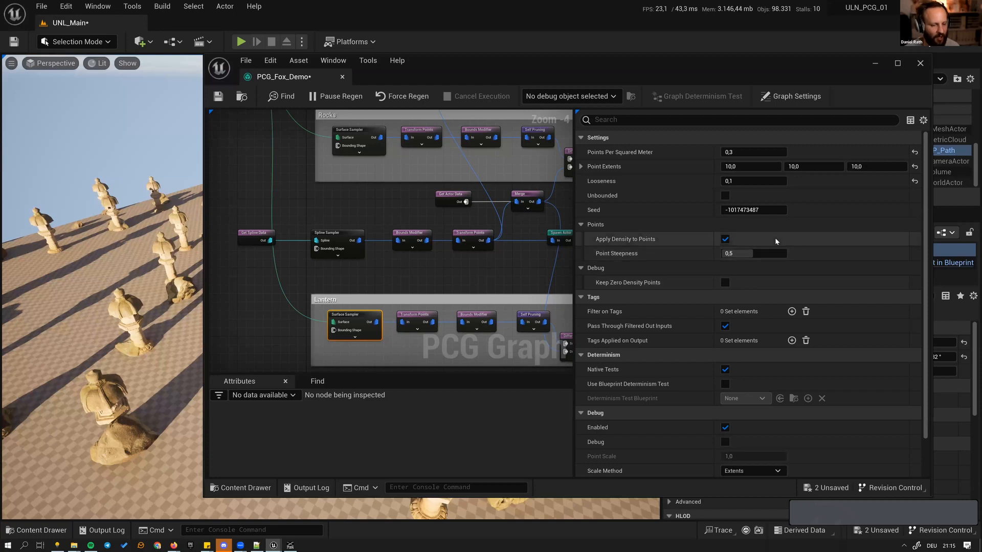
{"action": "left_click", "coordinate": [770, 210]}
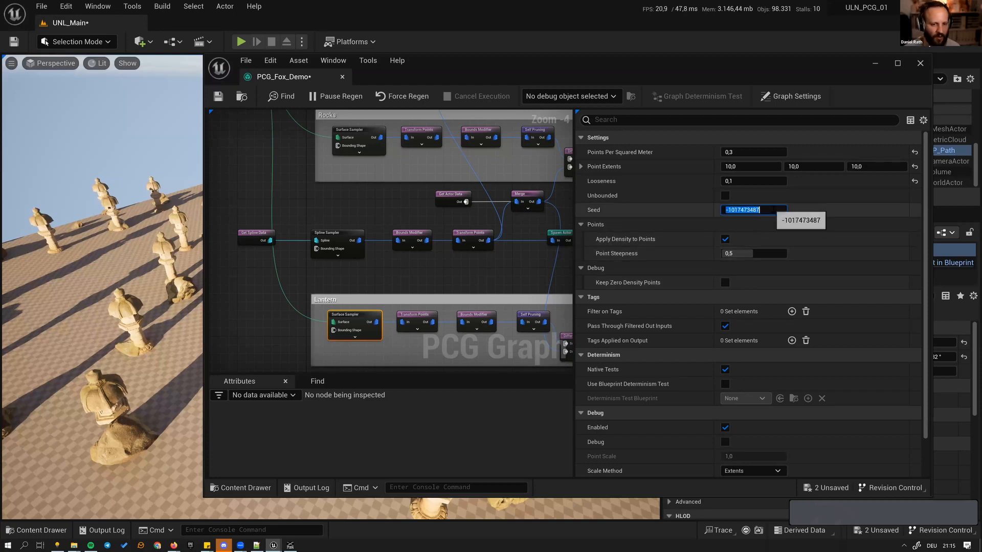
{"action": "key", "text": "End"}
{"action": "key", "text": "BackSpace"}
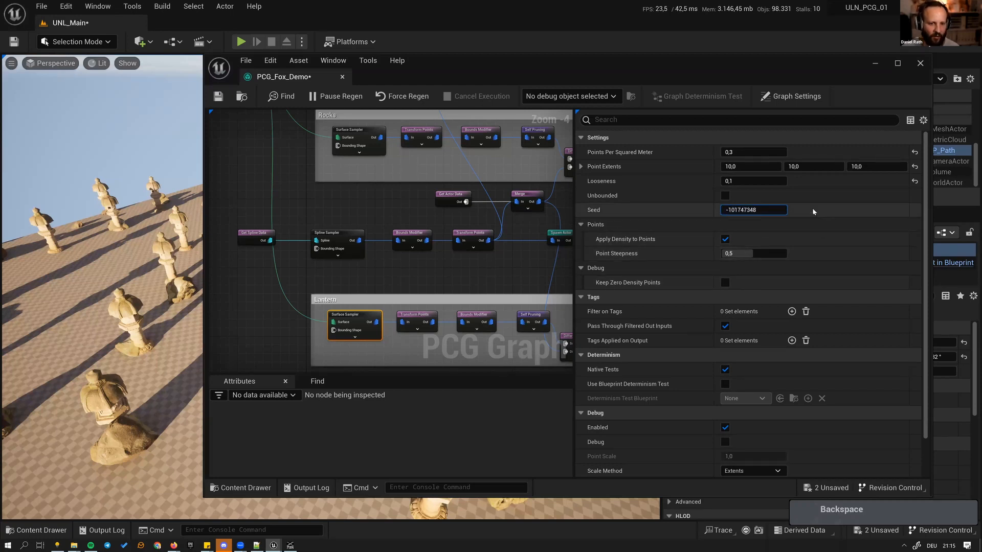
{"action": "type", "text": "6"}
{"action": "key", "text": "Return"}
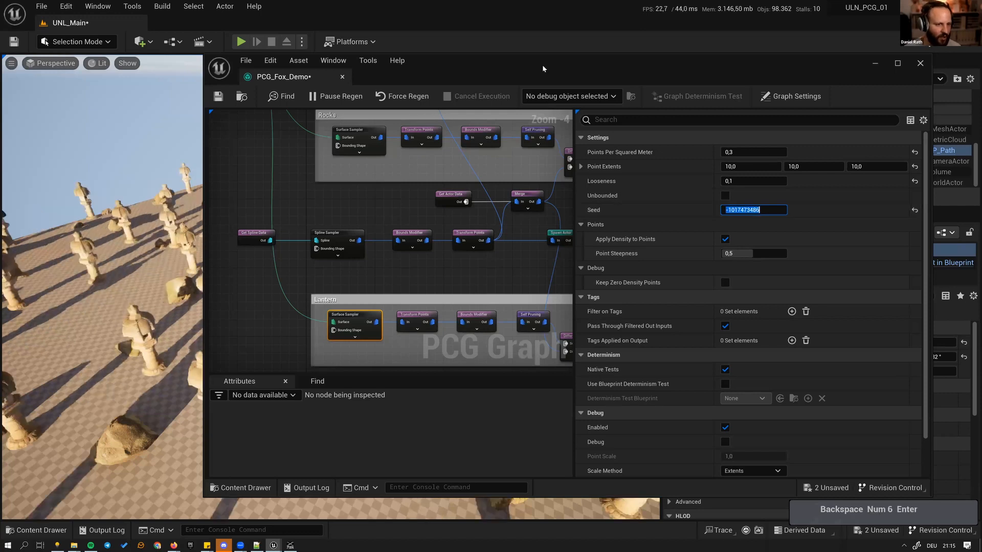
- Examine how the reseeded lanterns are distributed relative to the boulders, the fox statue and the soil path
{"action": "left_click_drag", "start_coordinate": [544, 63], "coordinate": [661, 75]}
{"action": "key", "text": "s"}
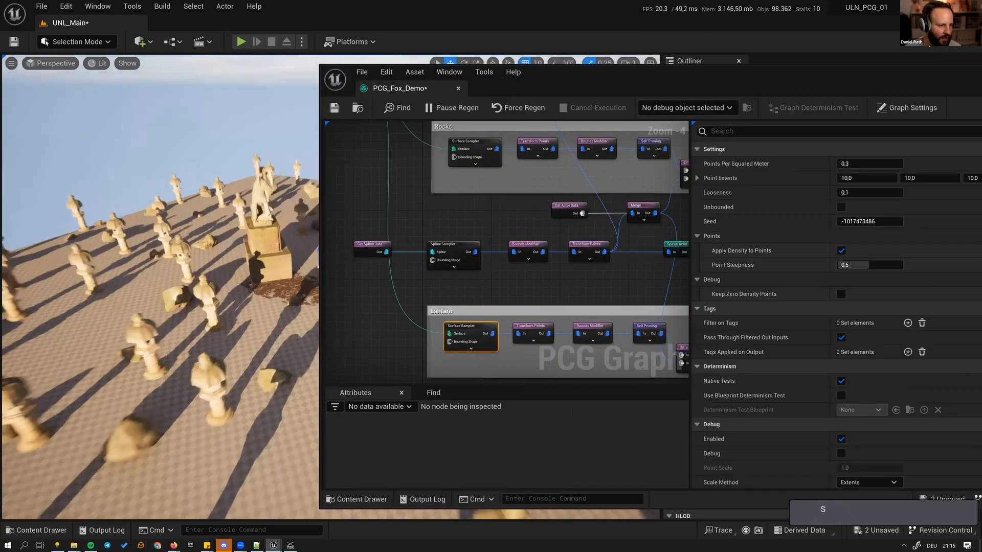
{"action": "key", "text": "d"}
{"action": "key", "text": "a"}
{"action": "key", "text": "a"}
{"action": "key", "text": "a"}
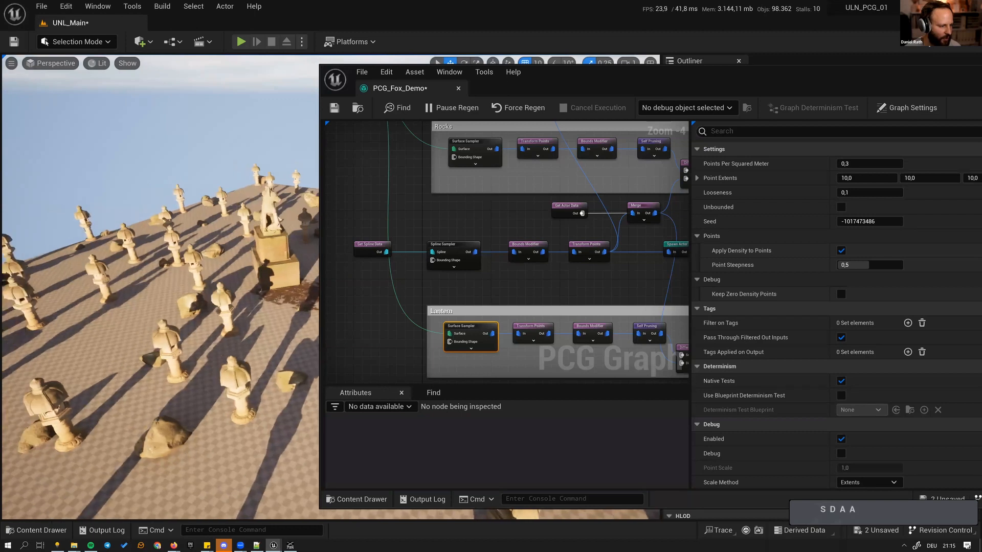
{"action": "key", "text": "d"}
{"action": "key", "text": "d"}
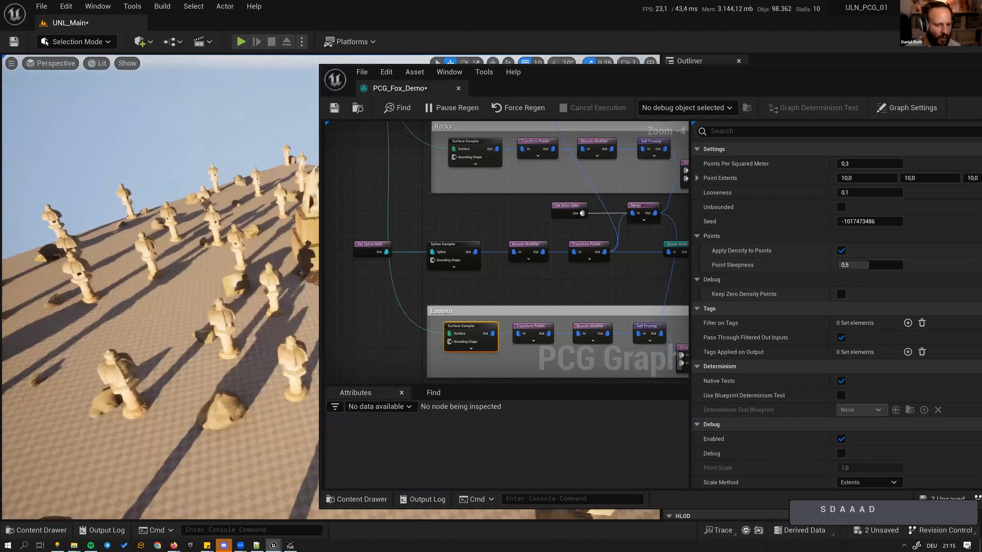
{"action": "key", "text": "d"}
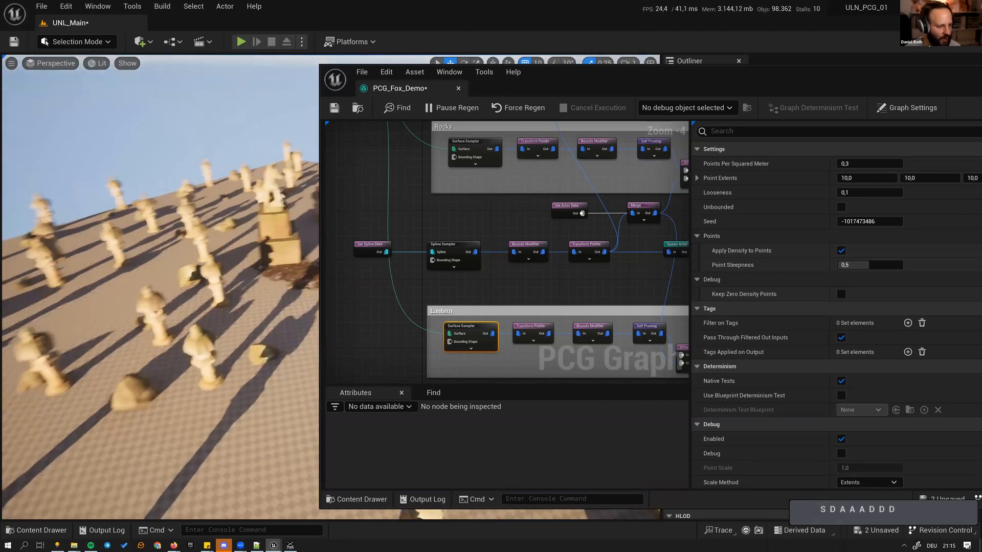
{"action": "key", "text": "d"}
{"action": "key", "text": "d"}
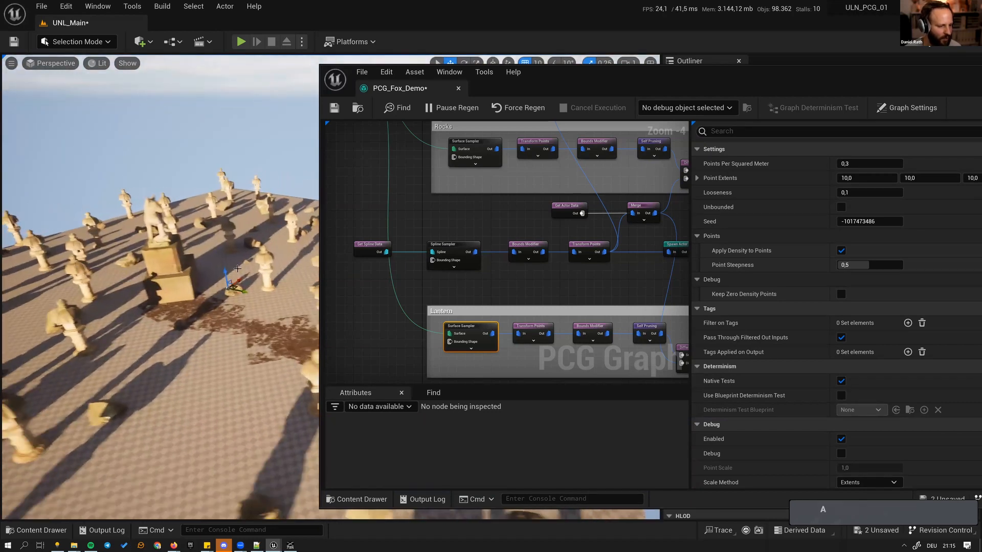
{"action": "key", "text": "a"}
{"action": "key", "text": "a"}
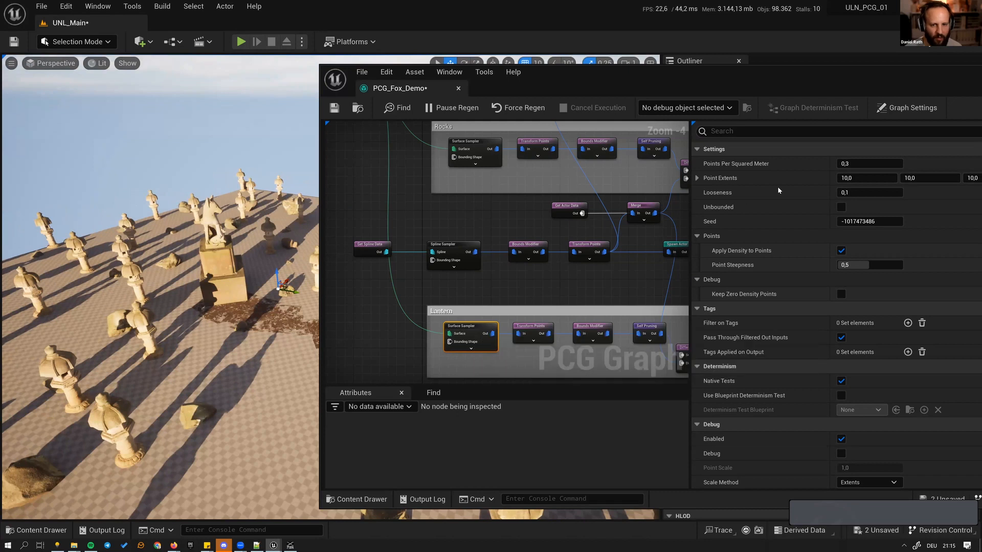
- Raise Points Per Squared Meter to 0.38 in the Lantern group's Surface Sampler
{"action": "left_click", "coordinate": [846, 164]}
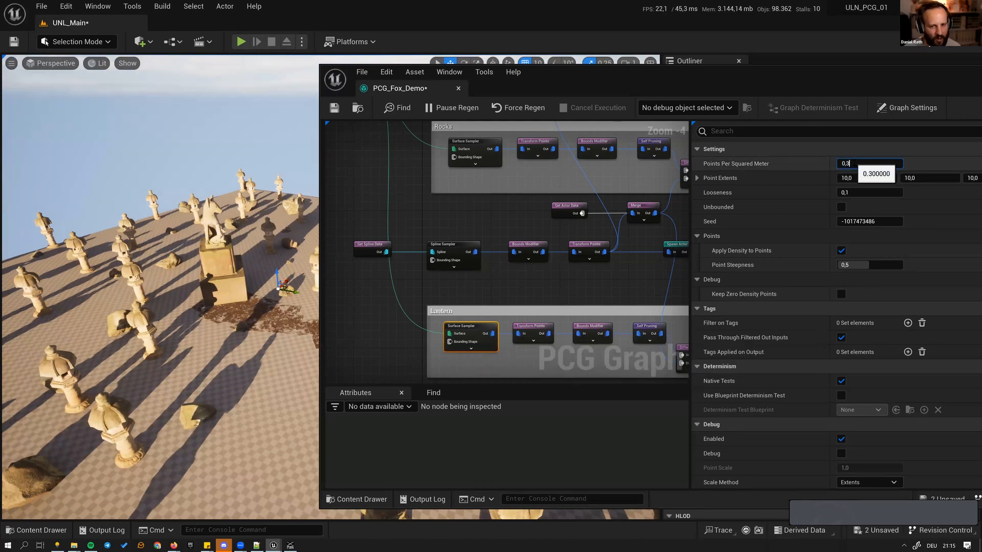
{"action": "type", "text": "5"}
{"action": "key", "text": "Return"}
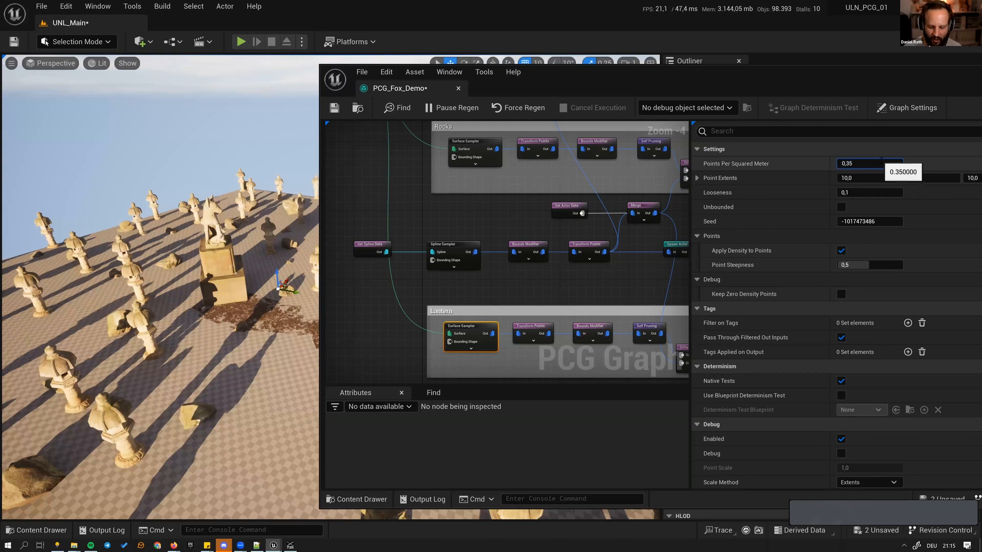
{"action": "key", "text": "BackSpace"}
{"action": "type", "text": "8"}
{"action": "key", "text": "Return"}
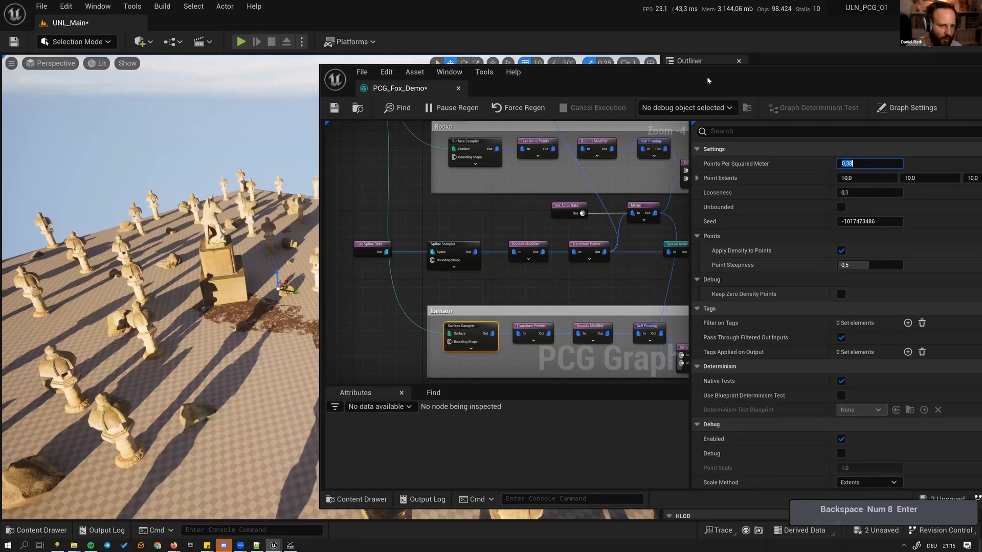
- Turn on the debug display for the Lantern group's Bounds Modifier and view its bounds cubes around the lanterns
{"action": "left_click_drag", "start_coordinate": [706, 75], "coordinate": [693, 94]}
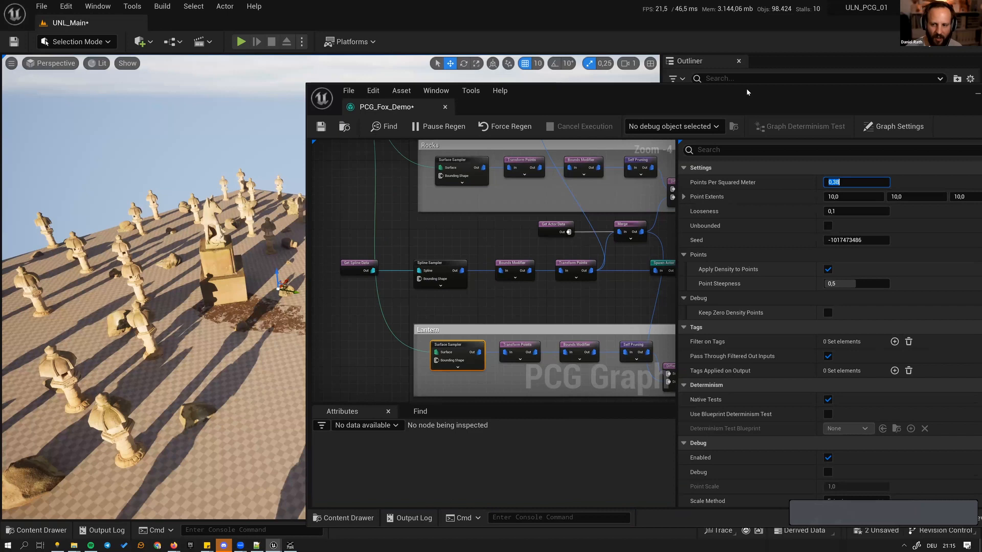
{"action": "right_click_drag", "start_coordinate": [547, 326], "coordinate": [467, 315]}
{"action": "left_click", "coordinate": [485, 367]}
{"action": "left_click", "coordinate": [507, 343]}
{"action": "key", "text": "d"}
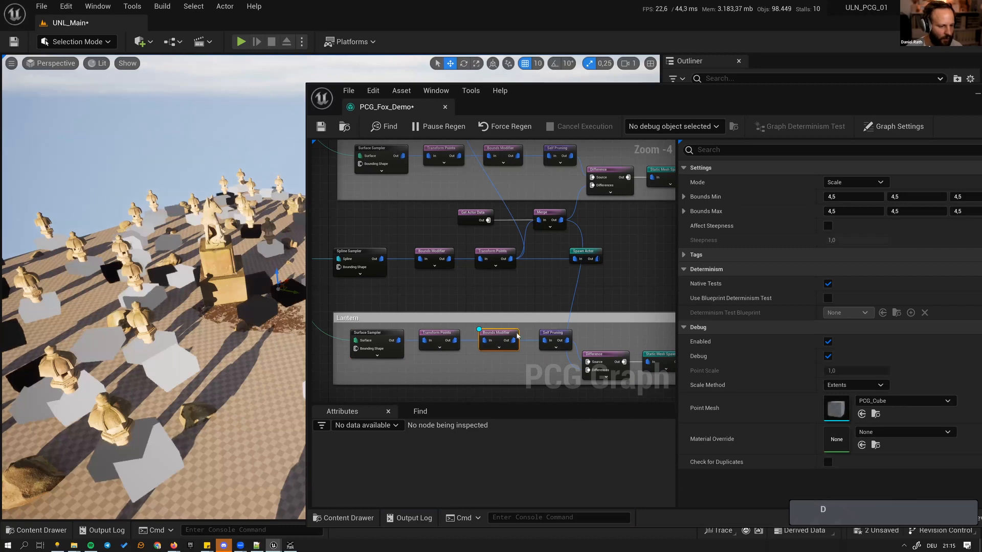
{"action": "key", "text": "d"}
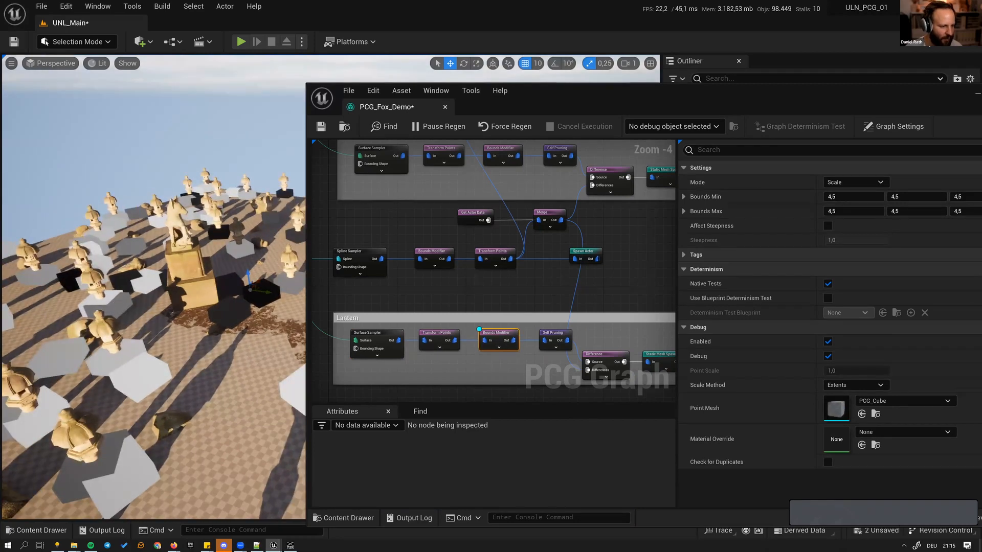
{"action": "key", "text": "a"}
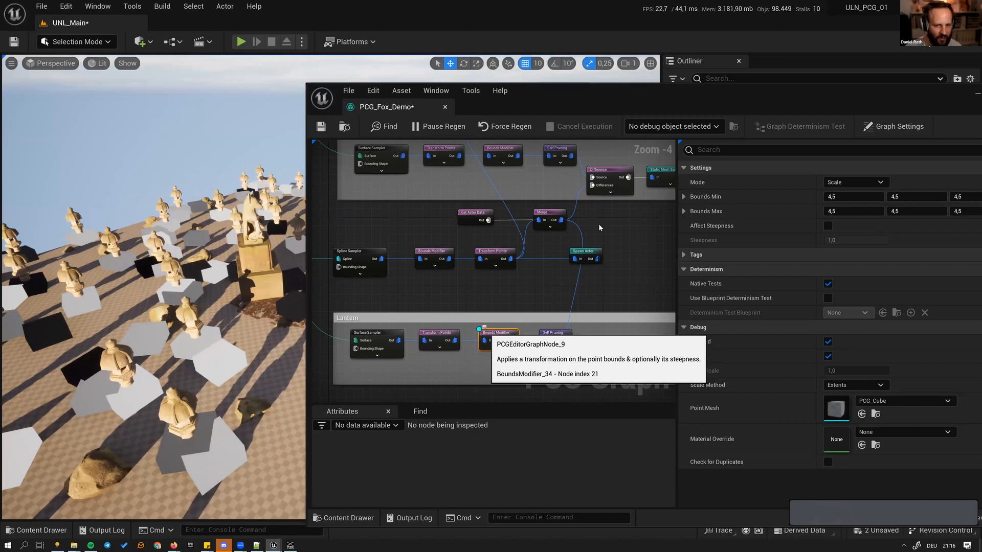
{"action": "left_click_drag", "start_coordinate": [307, 224], "coordinate": [274, 224]}
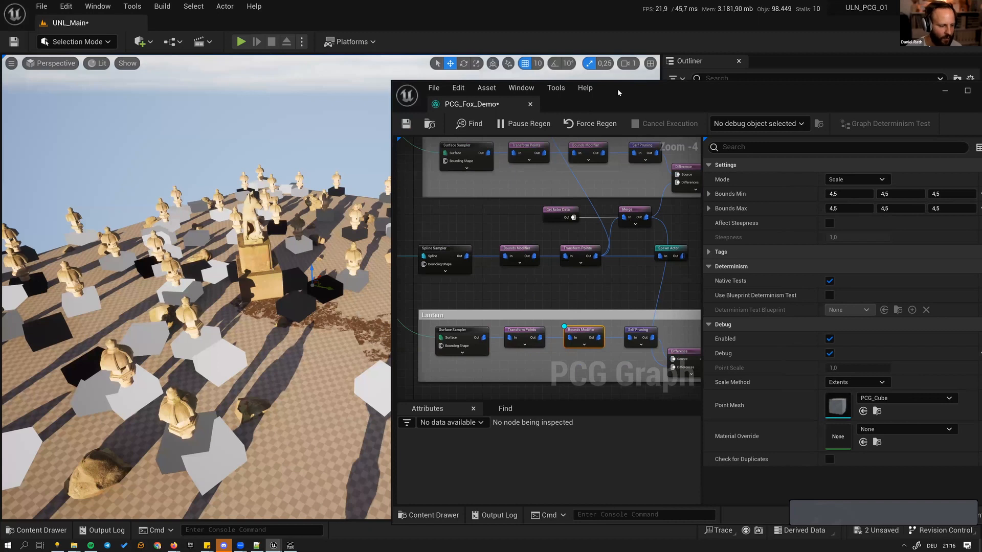
{"action": "left_click_drag", "start_coordinate": [618, 88], "coordinate": [539, 81]}
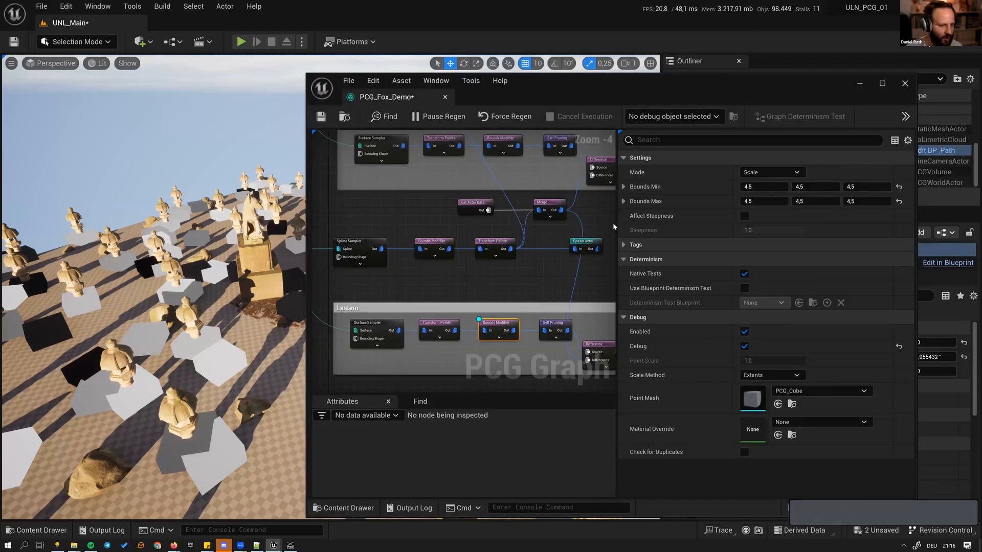
- Set the X and Y values of both Bounds Min and Bounds Max to 3 on the lantern branch's Bounds Modifier
{"action": "right_click_drag", "start_coordinate": [205, 276], "coordinate": [192, 382]}
{"action": "key", "text": "a"}
{"action": "key", "text": "w"}
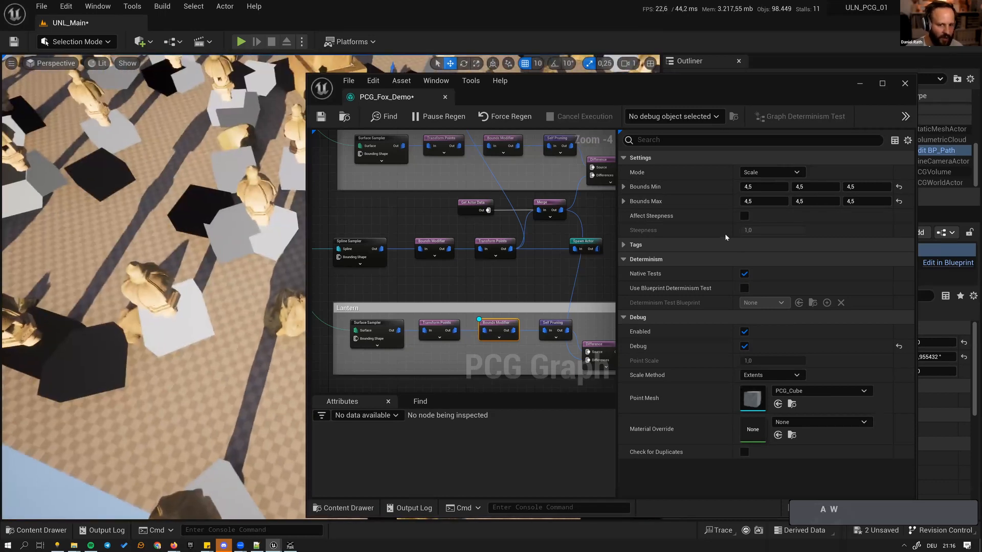
{"action": "key", "text": "a"}
{"action": "key", "text": "d"}
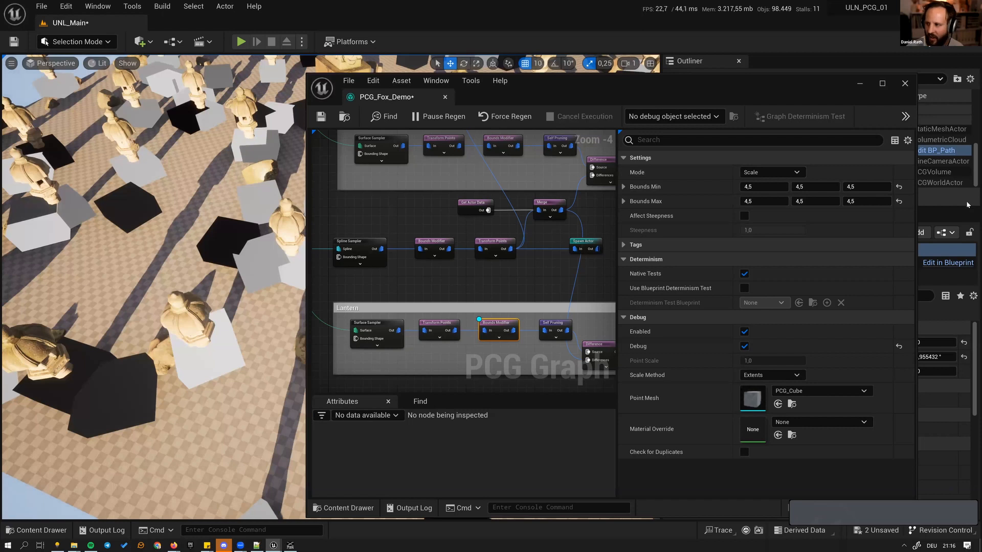
{"action": "left_click", "coordinate": [772, 190]}
{"action": "type", "text": "3"}
{"action": "key", "text": "Tab"}
{"action": "type", "text": "3"}
{"action": "key", "text": "Tab"}
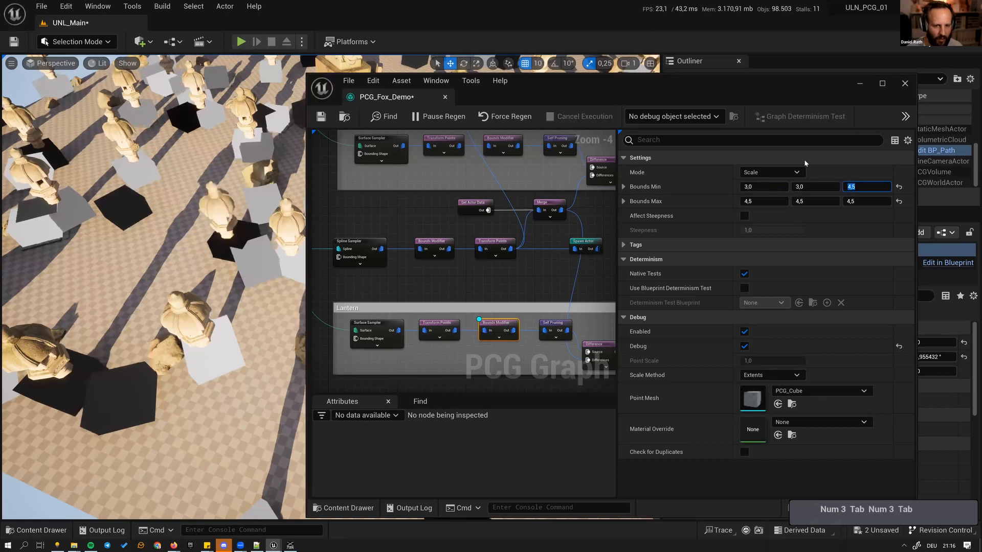
{"action": "key", "text": "Tab"}
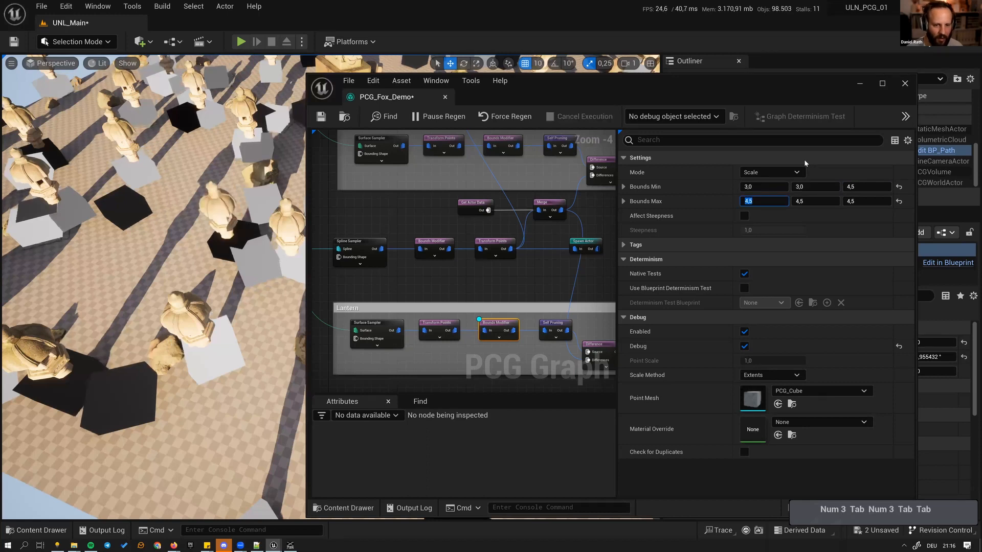
{"action": "type", "text": "3"}
{"action": "key", "text": "Tab"}
- Raise the lantern Bounds Modifier's Bounds Max Z to 15
{"action": "right_click_drag", "start_coordinate": [153, 287], "coordinate": [169, 261]}
{"action": "key", "text": "d"}
{"action": "left_click", "coordinate": [851, 186]}
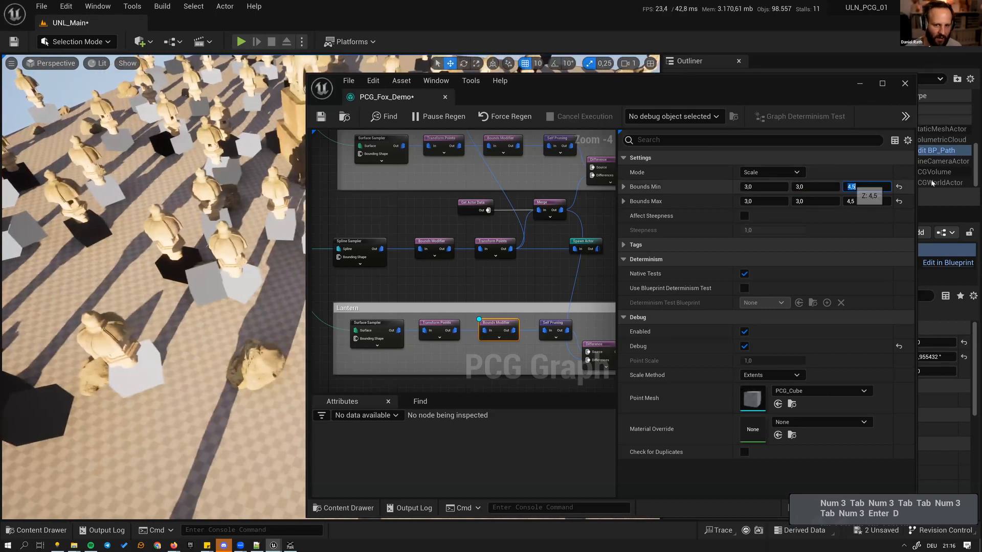
{"action": "key", "text": "Tab"}
{"action": "key", "text": "Tab"}
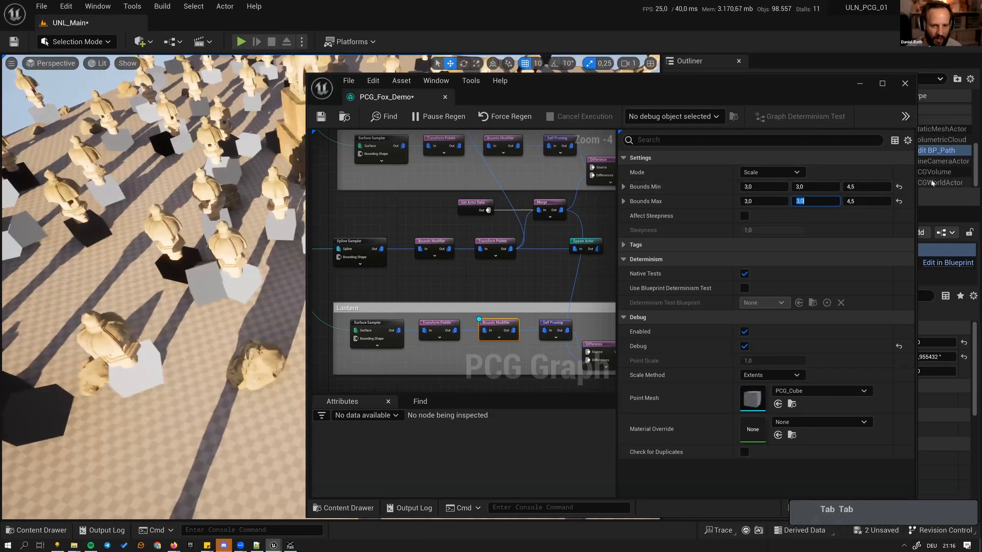
{"action": "key", "text": "Tab"}
{"action": "type", "text": "8"}
{"action": "key", "text": "Return"}
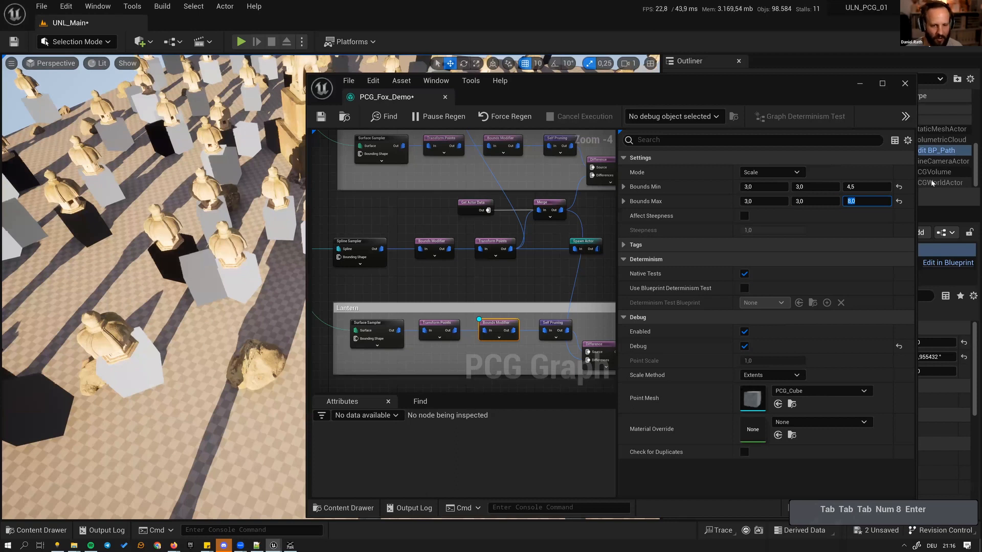
{"action": "type", "text": "15"}
{"action": "key", "text": "Return"}
- Check the debug boxes against the lanterns' height, and turn off the Bounds Modifier's debug display
{"action": "mouse_move", "coordinate": [187, 173]}
{"action": "right_mouse_down"}
{"action": "mouse_move", "coordinate": [194, 149]}
{"action": "mouse_move", "coordinate": [190, 179]}
{"action": "mouse_move", "coordinate": [150, 153]}
{"action": "mouse_move", "coordinate": [200, 175]}
{"action": "right_mouse_up"}
{"action": "key", "text": "a"}
{"action": "key", "text": "d"}
{"action": "key", "text": "q"}
{"action": "key", "text": "d"}
{"action": "key", "text": "a"}
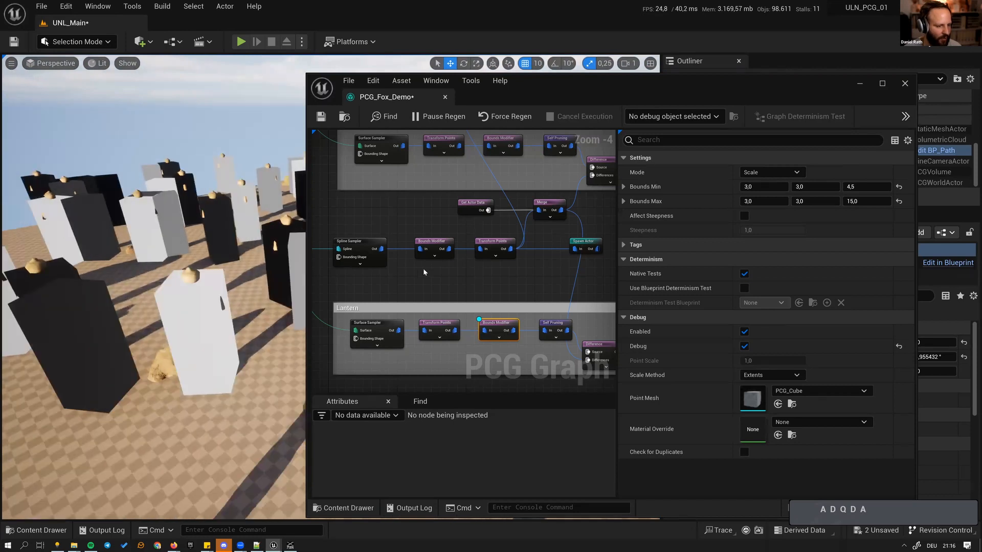
{"action": "key", "text": "d"}
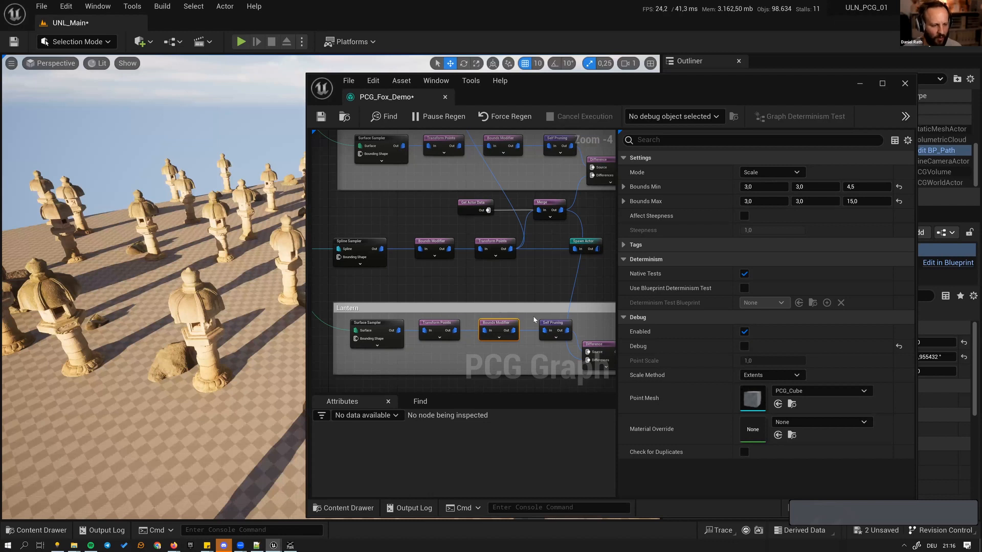
- Toggle the lantern branch's Self Pruning node off and on to compare the lantern distribution
{"action": "left_click", "coordinate": [545, 330]}
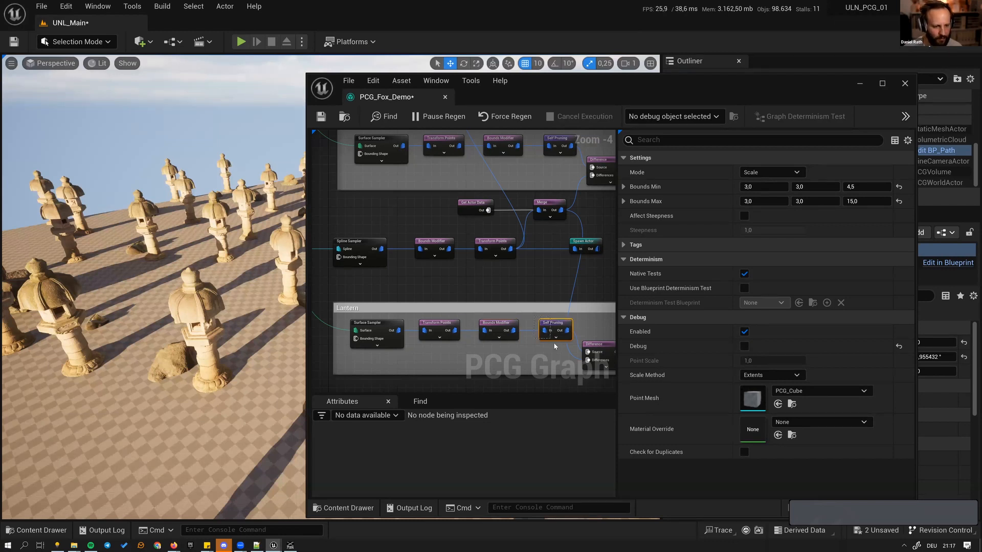
{"action": "key", "text": "e"}
{"action": "key", "text": "e"}
{"action": "key", "text": "e"}
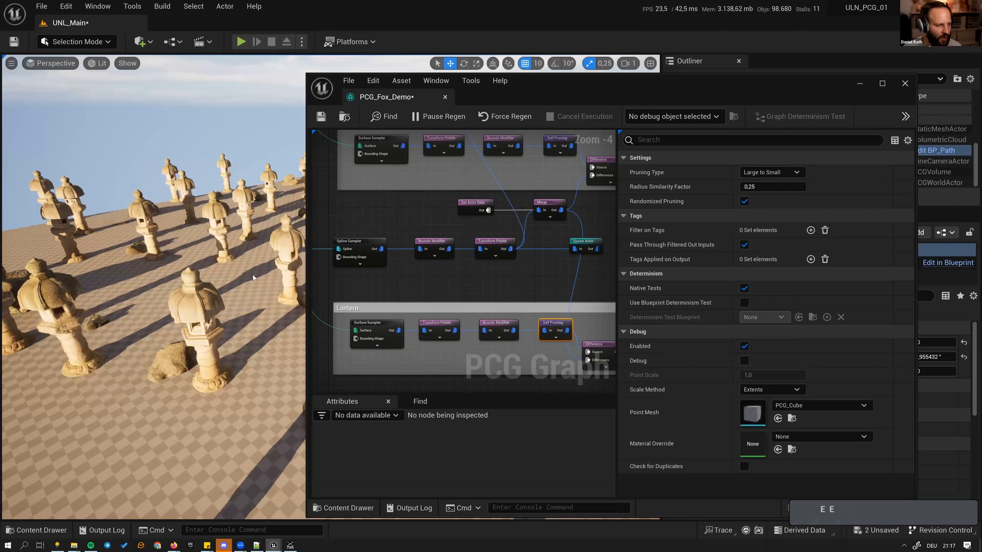
{"action": "key", "text": "e"}
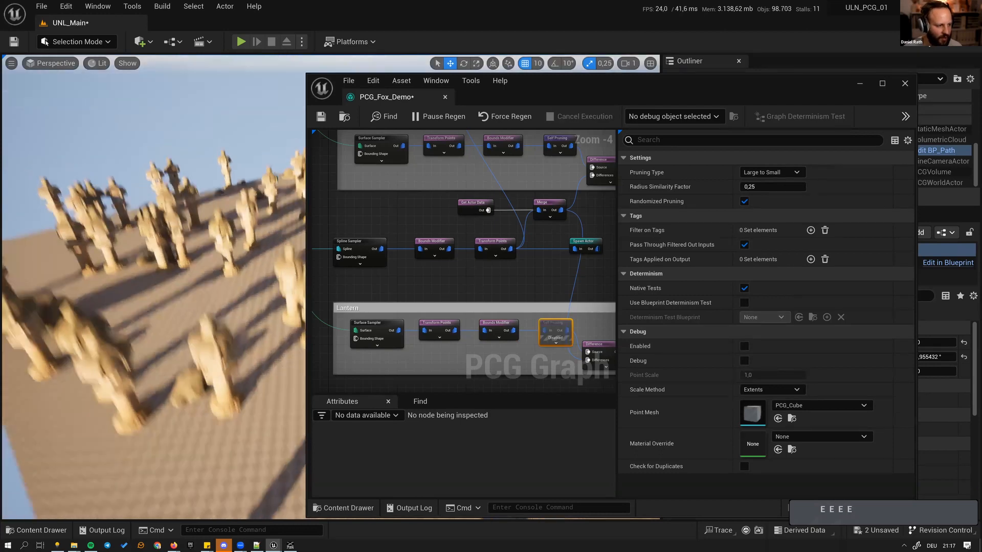
{"action": "key", "text": "e"}
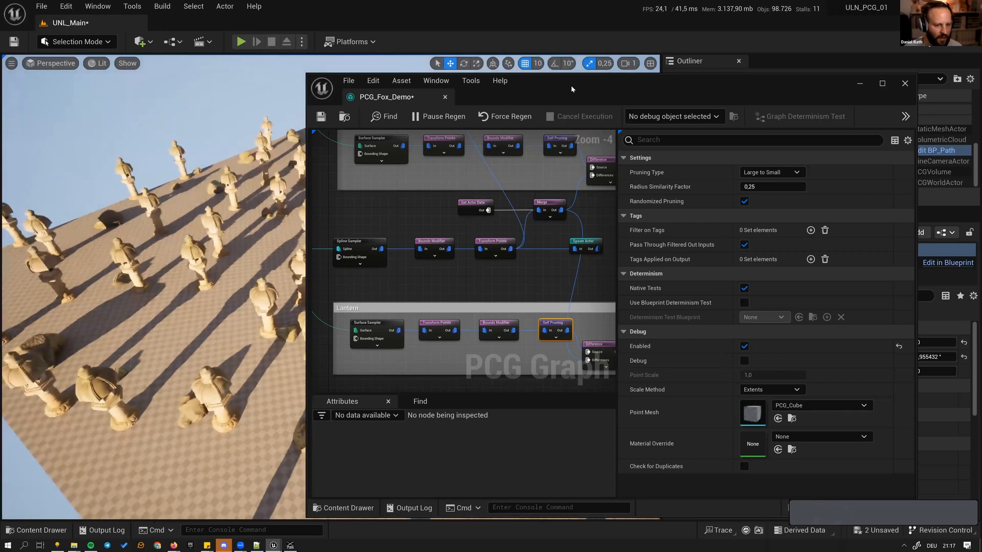
- Move the PCG graph window aside and examine the lantern placement around the fox statue
{"action": "left_click_drag", "start_coordinate": [593, 86], "coordinate": [538, 80]}
{"action": "right_click_drag", "start_coordinate": [524, 309], "coordinate": [385, 295]}
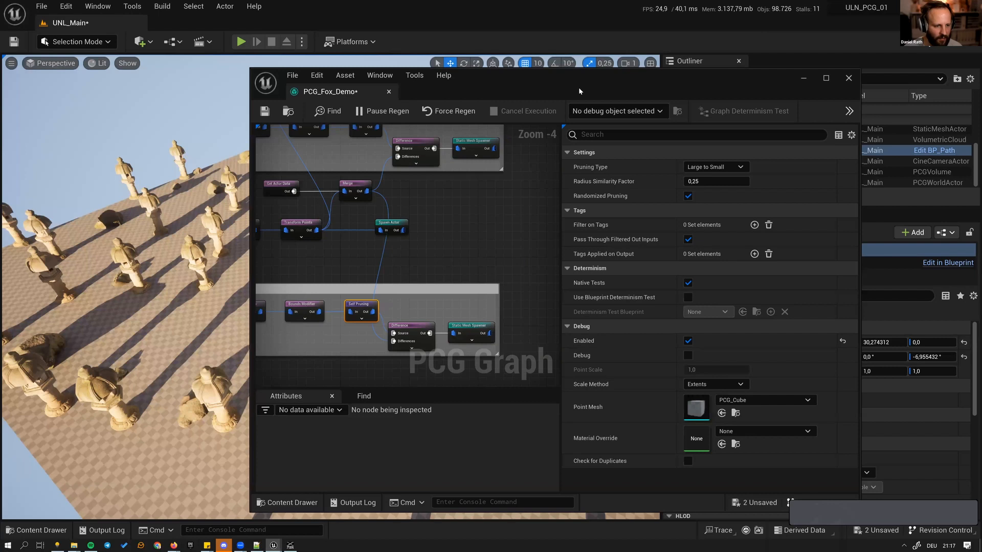
{"action": "left_click_drag", "start_coordinate": [580, 91], "coordinate": [567, 324]}
{"action": "key", "text": "d"}
{"action": "right_click_drag", "start_coordinate": [512, 230], "coordinate": [393, 205]}
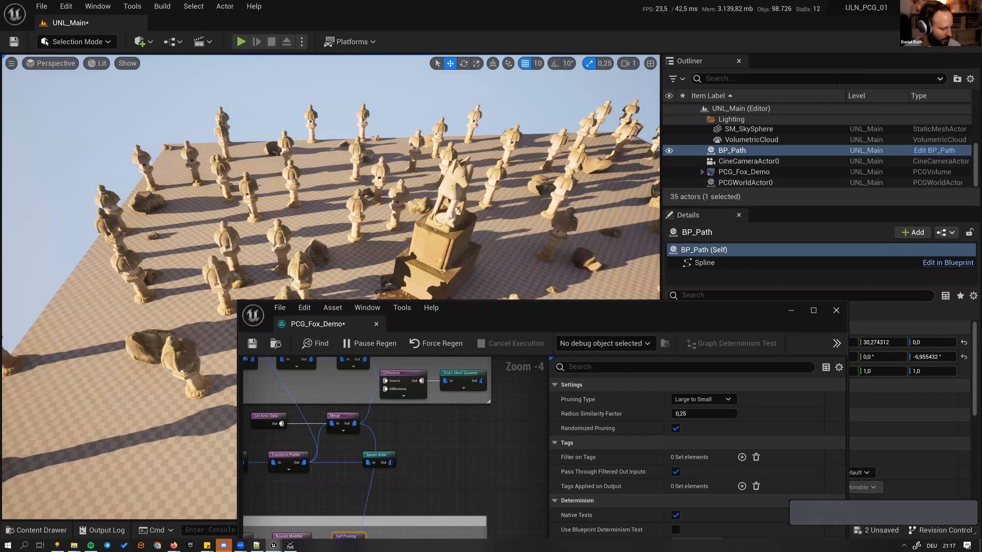
- Align the lantern branch's Difference and Static Mesh Spawner nodes in one row after Self Pruning
{"action": "left_click_drag", "start_coordinate": [563, 311], "coordinate": [569, 190]}
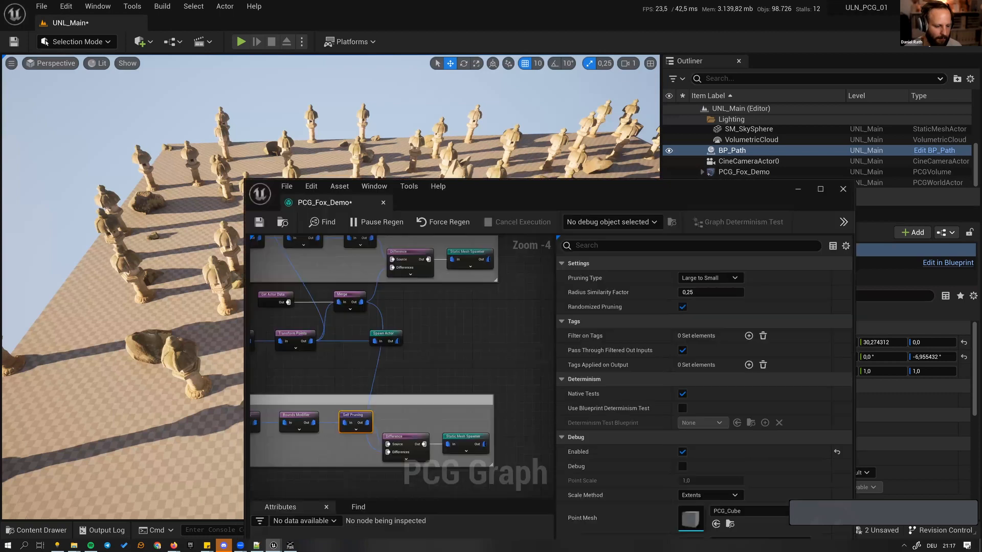
{"action": "right_click_drag", "start_coordinate": [450, 337], "coordinate": [475, 301]}
{"action": "left_click_drag", "start_coordinate": [391, 387], "coordinate": [452, 378]}
{"action": "key", "text": "Escape"}
{"action": "left_click", "coordinate": [438, 400]}
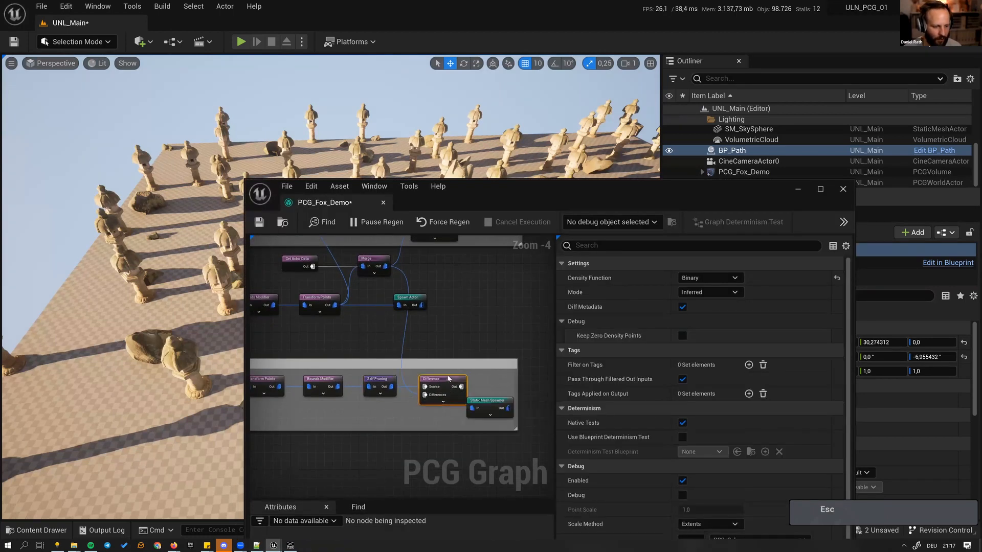
{"action": "left_click", "coordinate": [496, 409]}
{"action": "left_click_drag", "start_coordinate": [497, 409], "coordinate": [526, 387]}
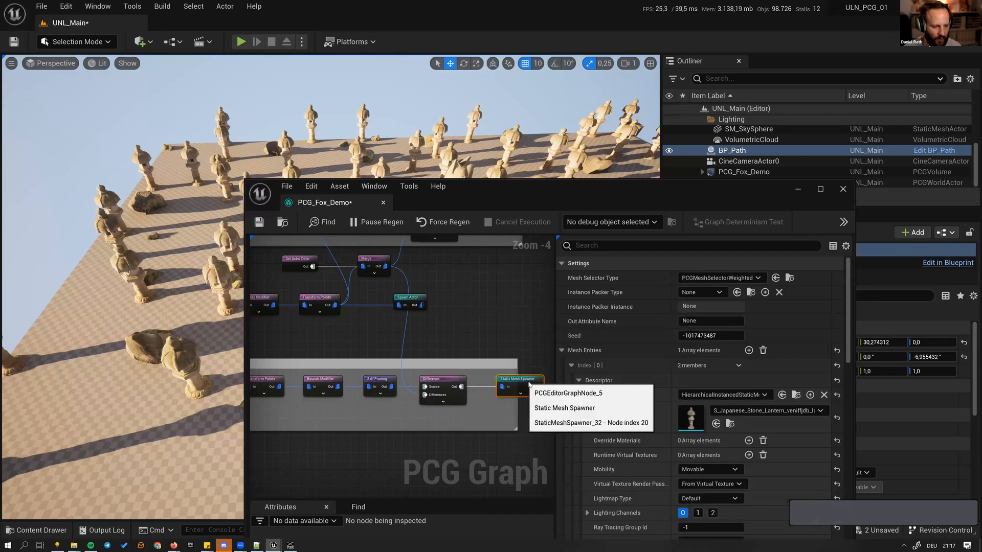
- Widen the Lantern comment box and spread the Static Mesh Spawner and Difference nodes apart inside it
{"action": "left_click_drag", "start_coordinate": [517, 429], "coordinate": [551, 433]}
{"action": "right_click_drag", "start_coordinate": [521, 421], "coordinate": [461, 422]}
{"action": "left_click_drag", "start_coordinate": [465, 379], "coordinate": [479, 379]}
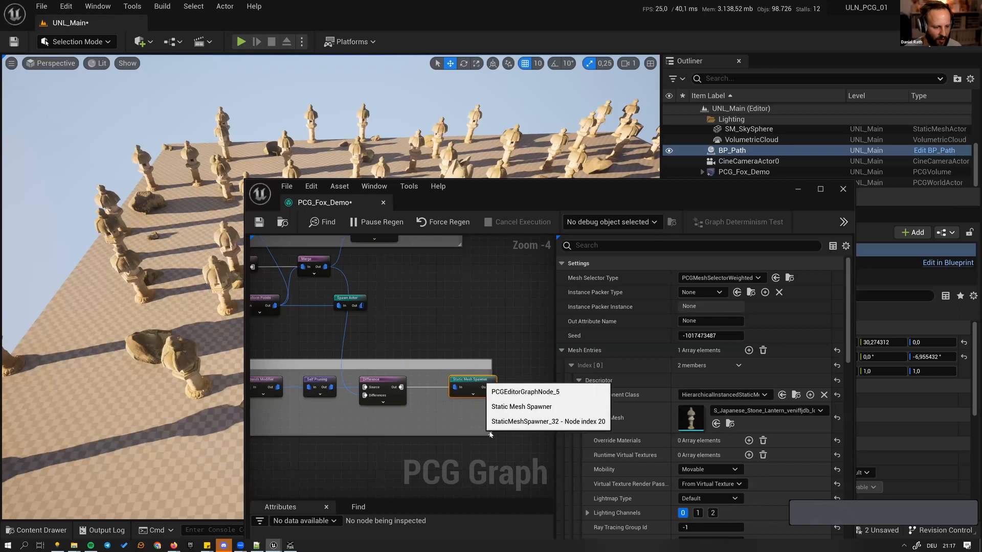
{"action": "left_click_drag", "start_coordinate": [489, 436], "coordinate": [550, 434]}
{"action": "left_click_drag", "start_coordinate": [482, 383], "coordinate": [519, 384]}
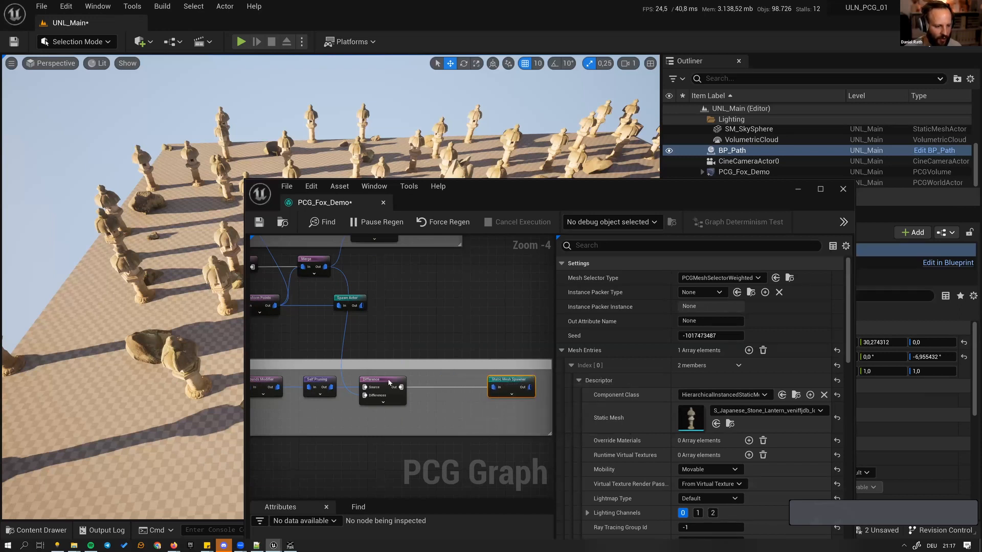
{"action": "left_click_drag", "start_coordinate": [394, 380], "coordinate": [419, 380]}
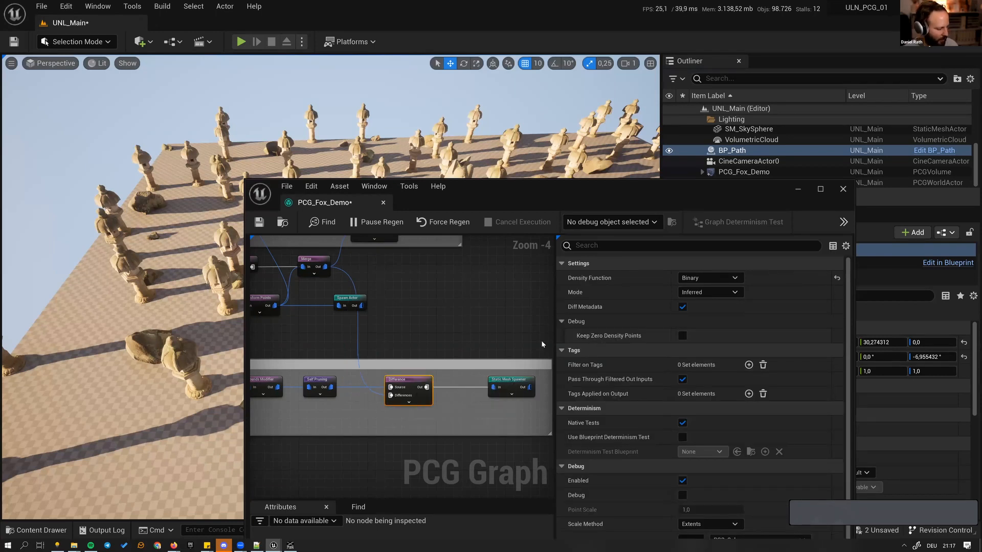
{"action": "mouse_move", "coordinate": [360, 417]}
{"action": "right_mouse_down"}
{"action": "mouse_move", "coordinate": [425, 420]}
{"action": "mouse_move", "coordinate": [361, 413]}
{"action": "right_mouse_up"}
{"action": "left_click_drag", "start_coordinate": [448, 384], "coordinate": [471, 406]}
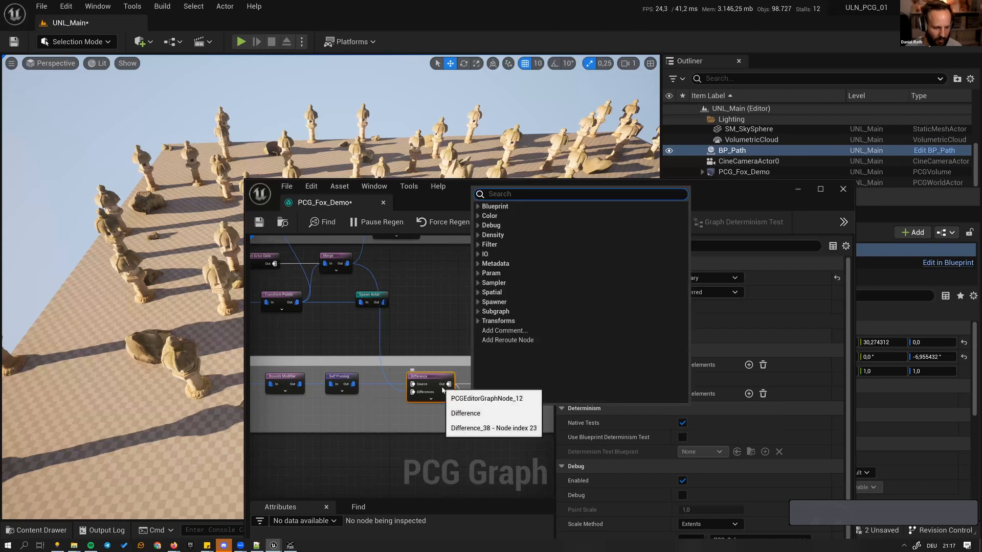
{"action": "type", "text": "diff"}
{"action": "key", "text": "Return"}
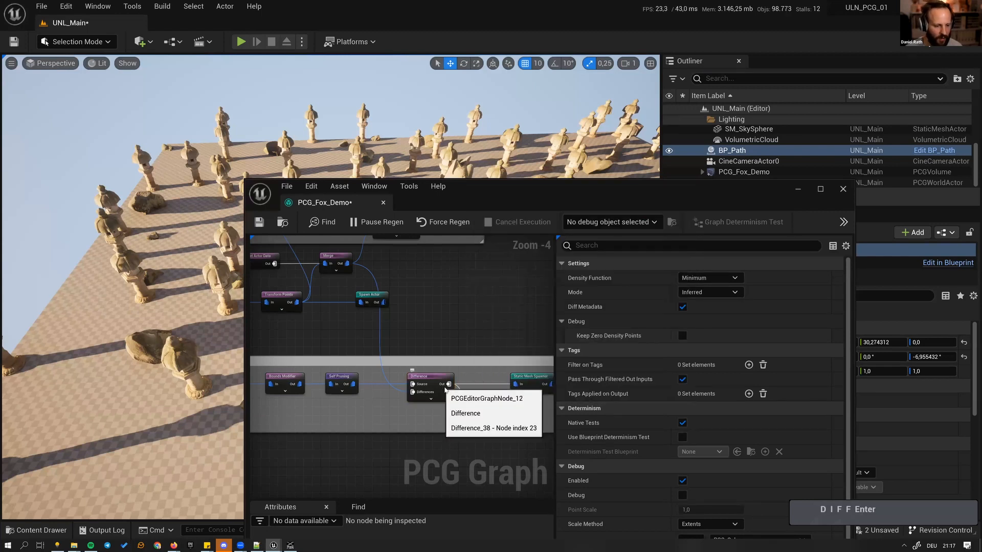
{"action": "right_click_drag", "start_coordinate": [539, 380], "coordinate": [423, 370]}
{"action": "left_click_drag", "start_coordinate": [423, 371], "coordinate": [471, 371]}
{"action": "left_click", "coordinate": [379, 404]}
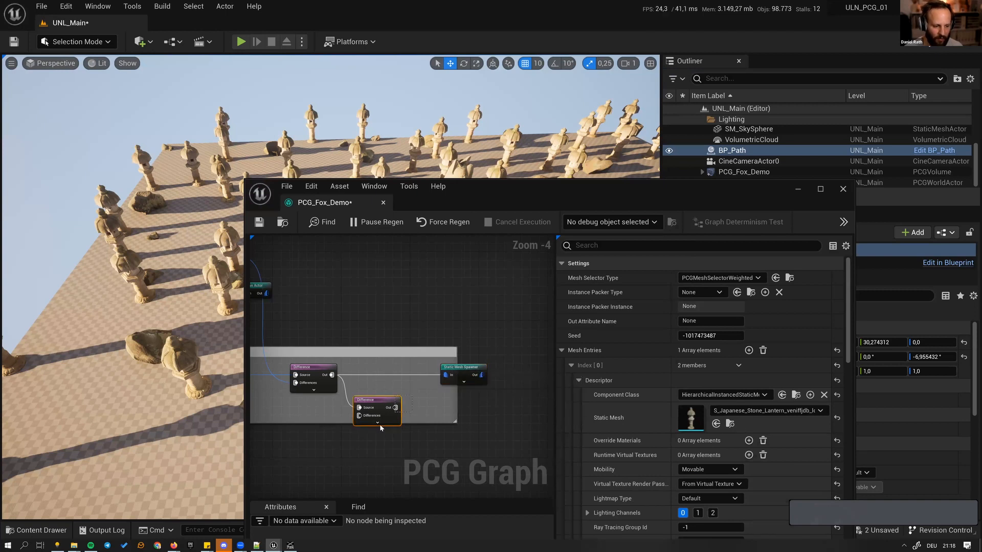
{"action": "key", "text": "BackSpace"}
- Insert a Distance node between the lantern's Difference and Static Mesh Spawner nodes, and enable its debug display
{"action": "left_click_drag", "start_coordinate": [332, 375], "coordinate": [366, 401]}
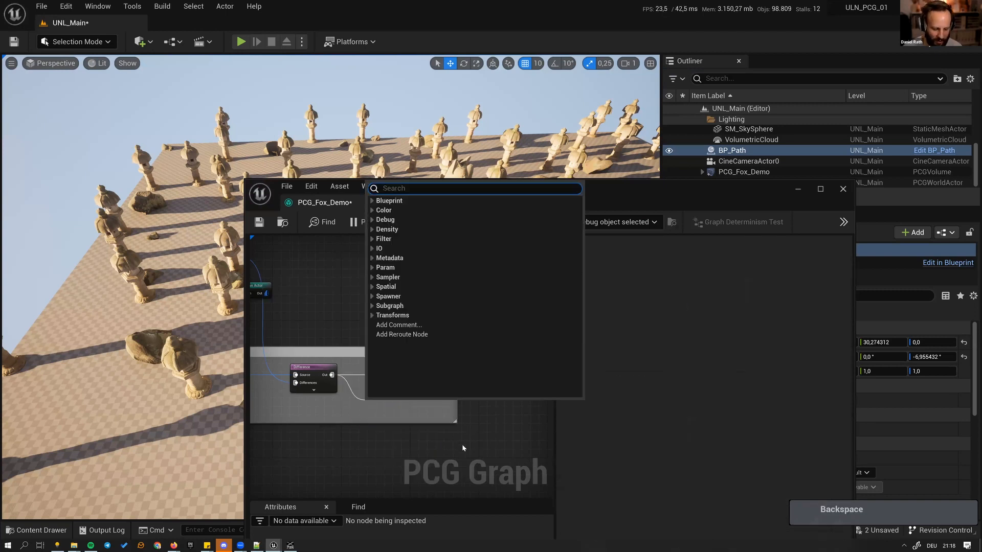
{"action": "type", "text": "ista"}
{"action": "key", "text": "Return"}
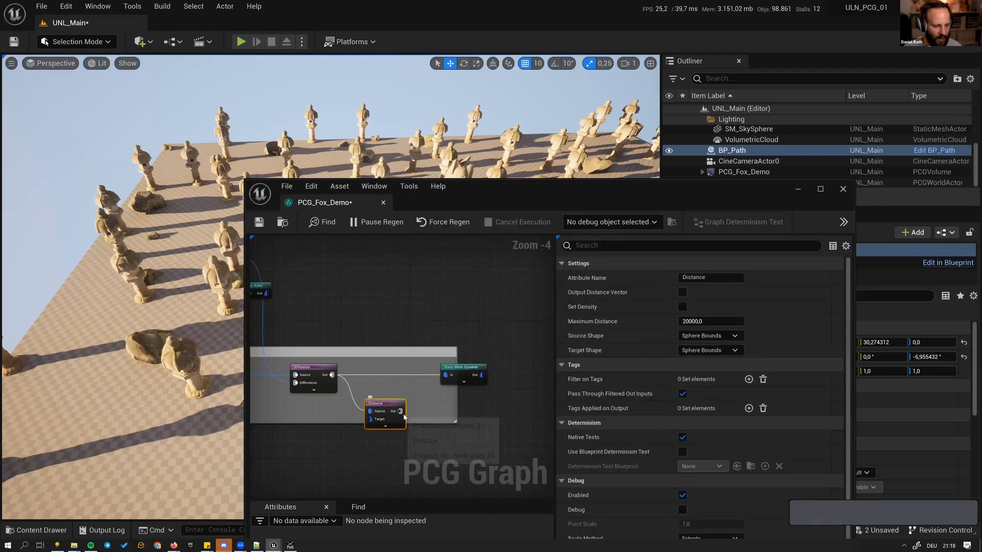
{"action": "mouse_move", "coordinate": [402, 410]}
{"action": "left_mouse_down"}
{"action": "mouse_move", "coordinate": [443, 389]}
{"action": "mouse_move", "coordinate": [447, 375]}
{"action": "mouse_move", "coordinate": [402, 413]}
{"action": "left_mouse_up"}
{"action": "left_click", "coordinate": [447, 375], "text": "alt"}
{"action": "mouse_move", "coordinate": [377, 394]}
{"action": "right_mouse_down"}
{"action": "mouse_move", "coordinate": [512, 411]}
{"action": "mouse_move", "coordinate": [464, 395]}
{"action": "right_mouse_up"}
{"action": "key", "text": "d"}
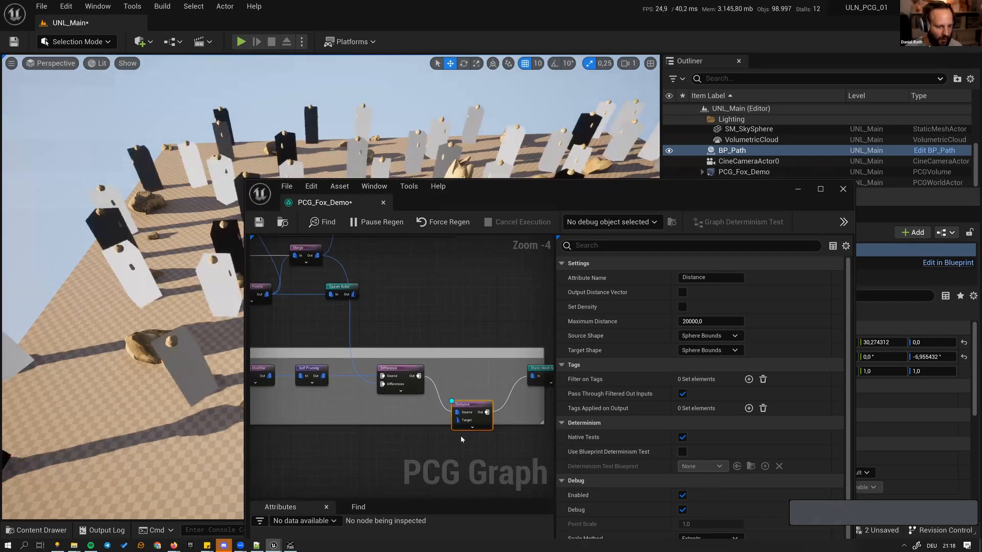
- Duplicate the Get Actor Data node that selects actors tagged fox, placing the copy beside the Distance node
{"action": "right_click_drag", "start_coordinate": [402, 335], "coordinate": [462, 342]}
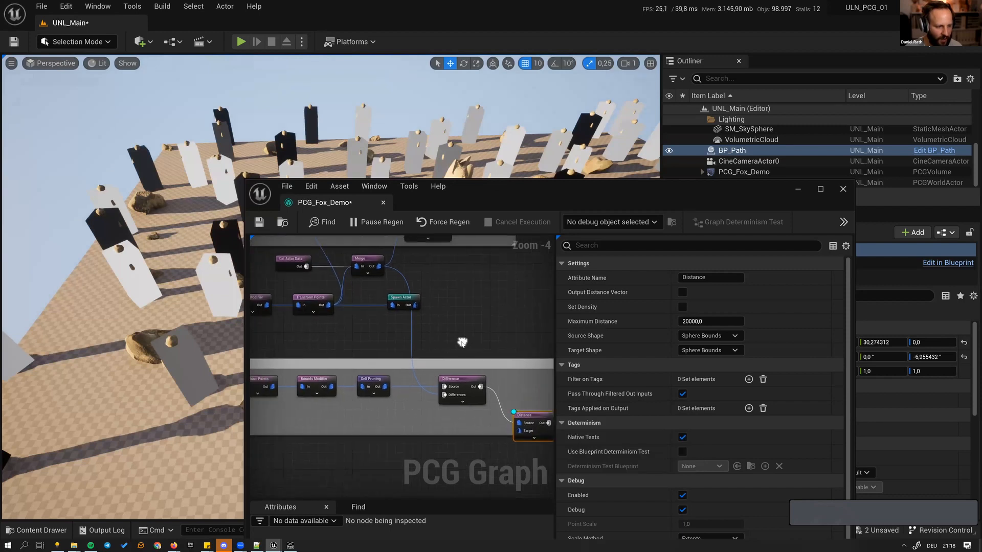
{"action": "left_click", "coordinate": [290, 263]}
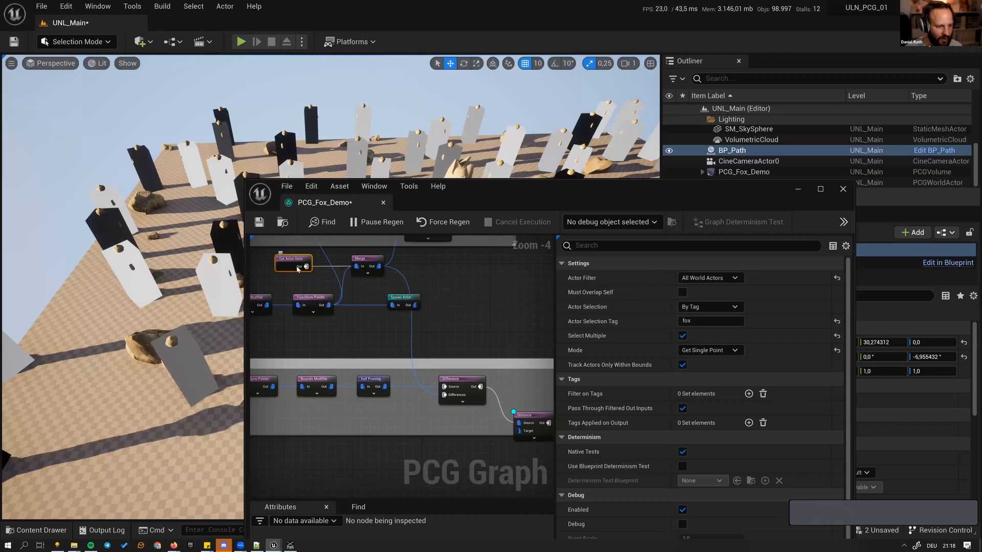
{"action": "key", "text": "ctrl+c"}
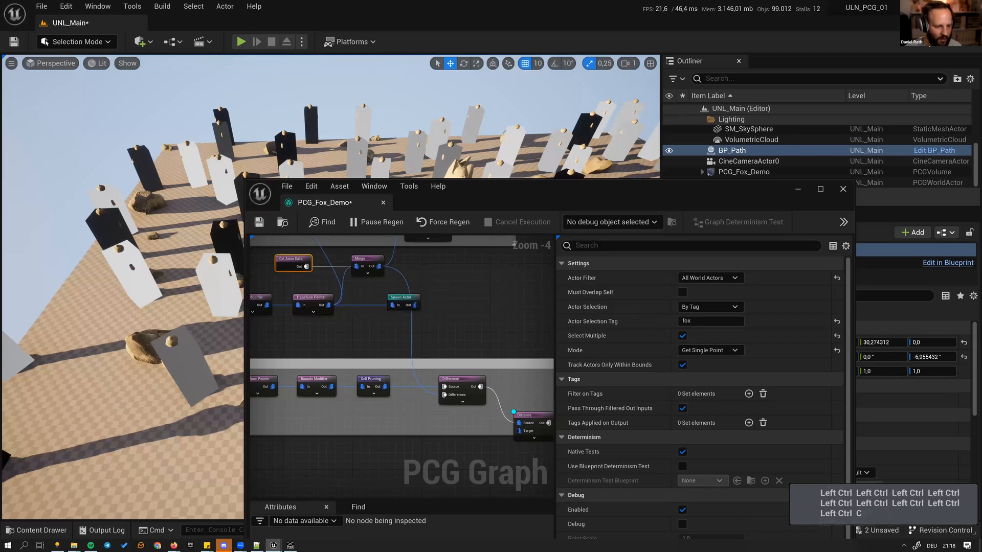
{"action": "right_click_drag", "start_coordinate": [432, 429], "coordinate": [382, 408]}
{"action": "key", "text": "ctrl+v"}
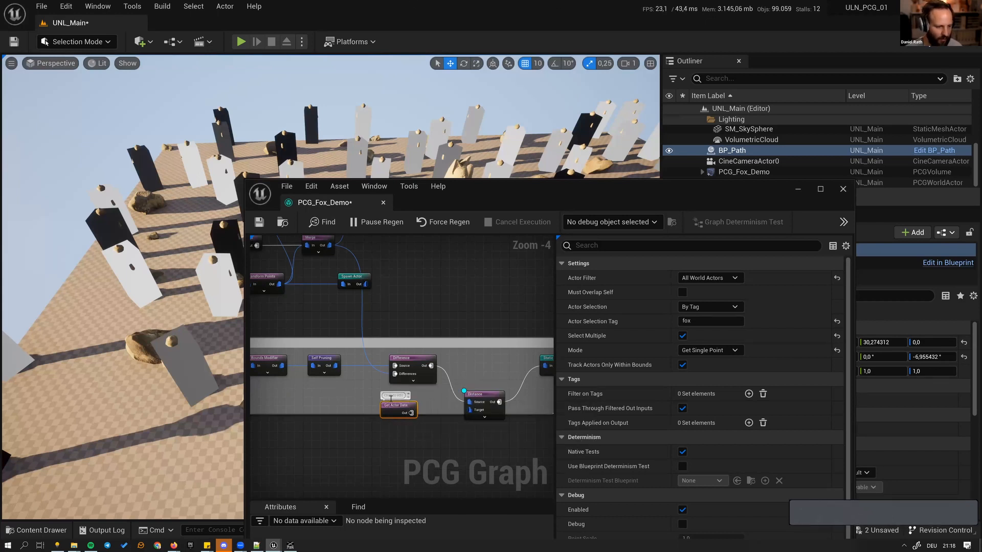
- Label the copied Get Actor Data node "fox" and connect its output to the Distance node's Target
{"action": "type", "text": "fox"}
{"action": "key", "text": "Return"}
{"action": "left_click", "coordinate": [424, 404]}
{"action": "left_click_drag", "start_coordinate": [413, 414], "coordinate": [481, 404]}
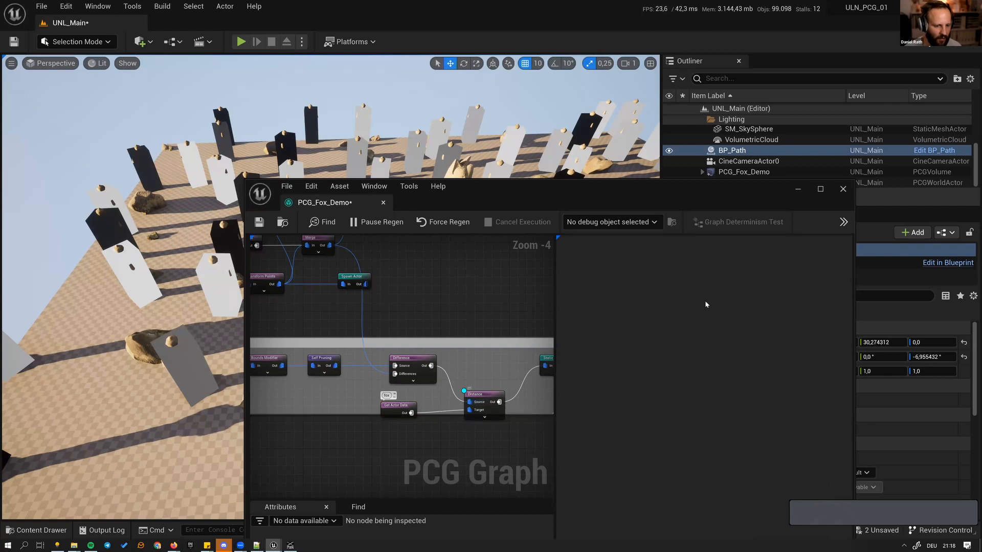
- Enable Set Density on the Distance node and uncover the fox statue area to inspect the debug points
{"action": "left_click", "coordinate": [483, 395]}
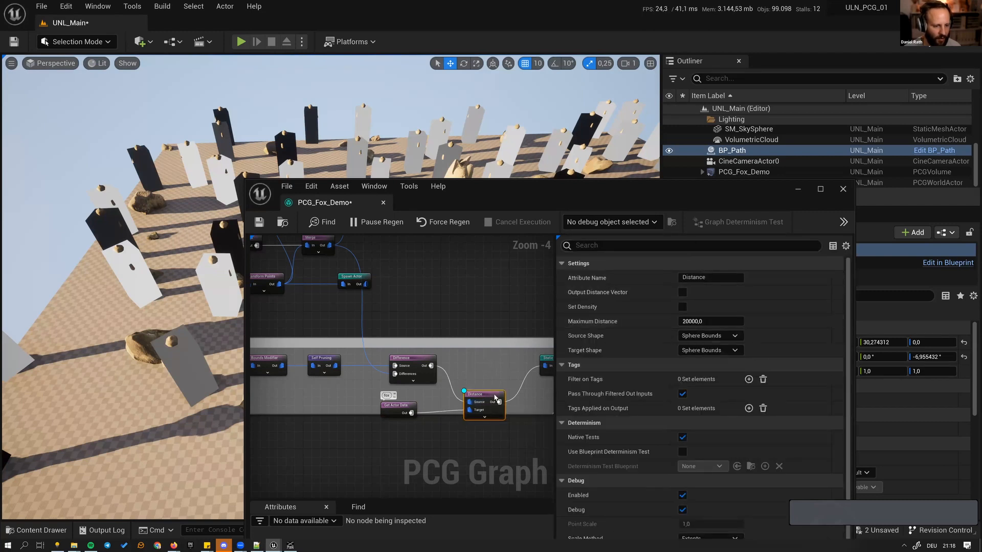
{"action": "left_click", "coordinate": [683, 308]}
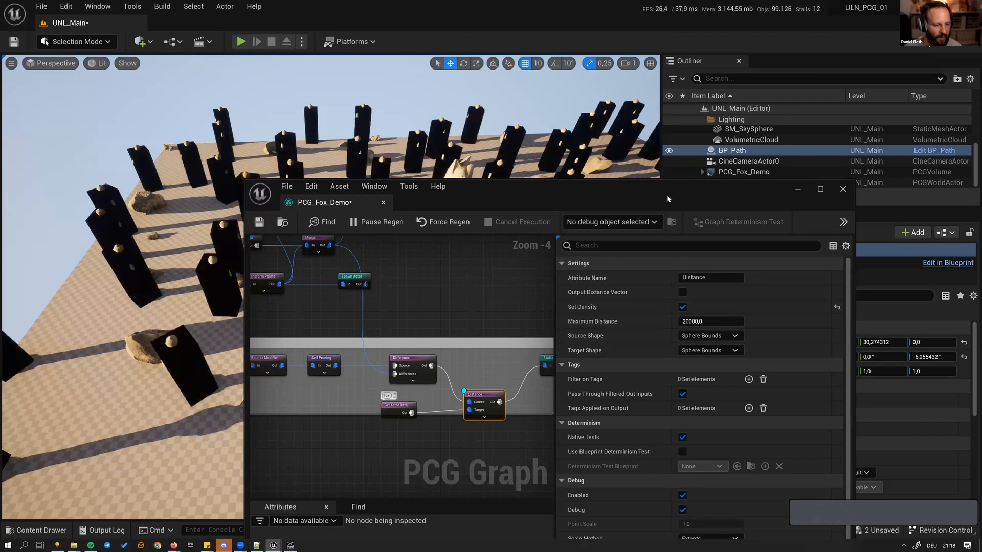
{"action": "left_click_drag", "start_coordinate": [667, 195], "coordinate": [627, 280]}
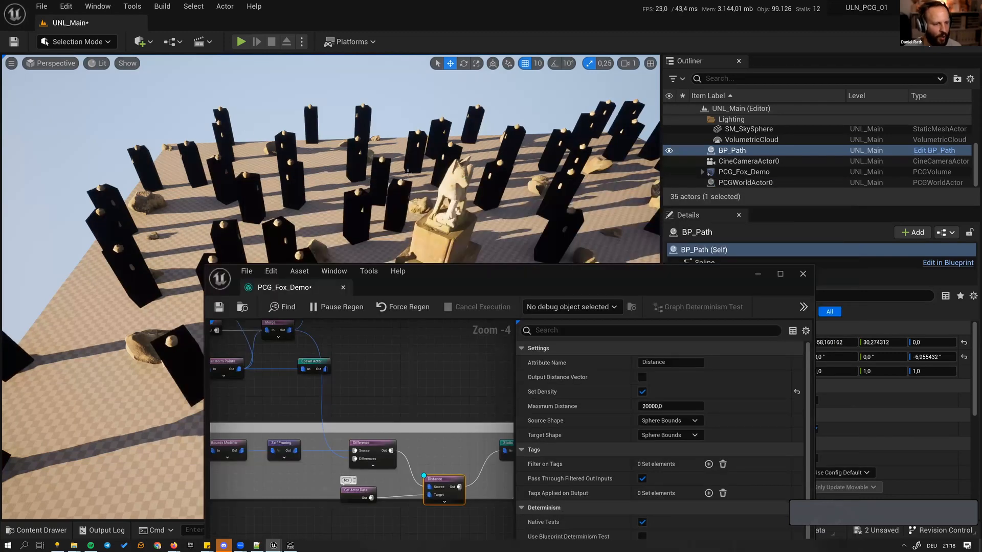
- Set the Distance node's Maximum Distance to 800 and inspect the debug points' density around the fox statue
{"action": "left_click_drag", "start_coordinate": [677, 289], "coordinate": [654, 276]}
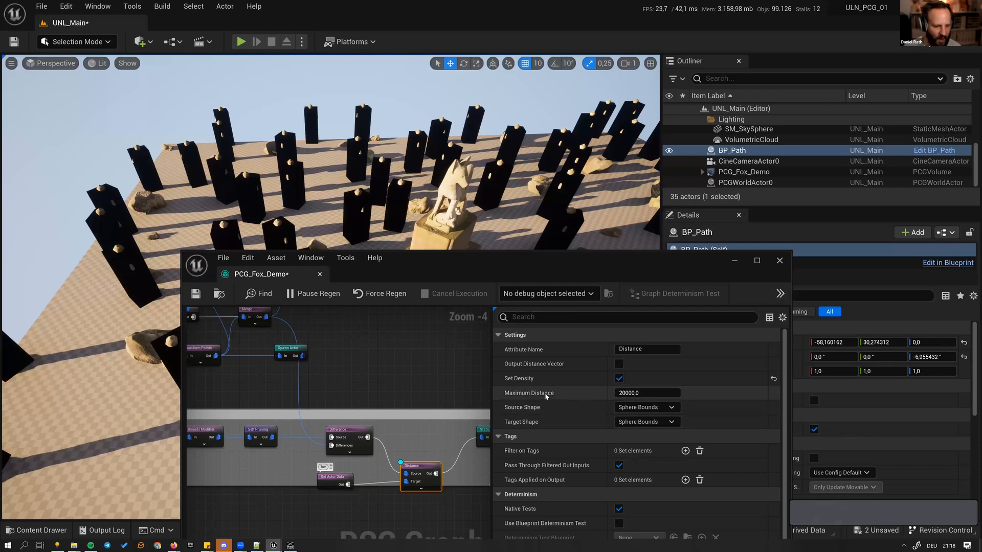
{"action": "left_click", "coordinate": [646, 391]}
{"action": "type", "text": "800"}
{"action": "key", "text": "Return"}
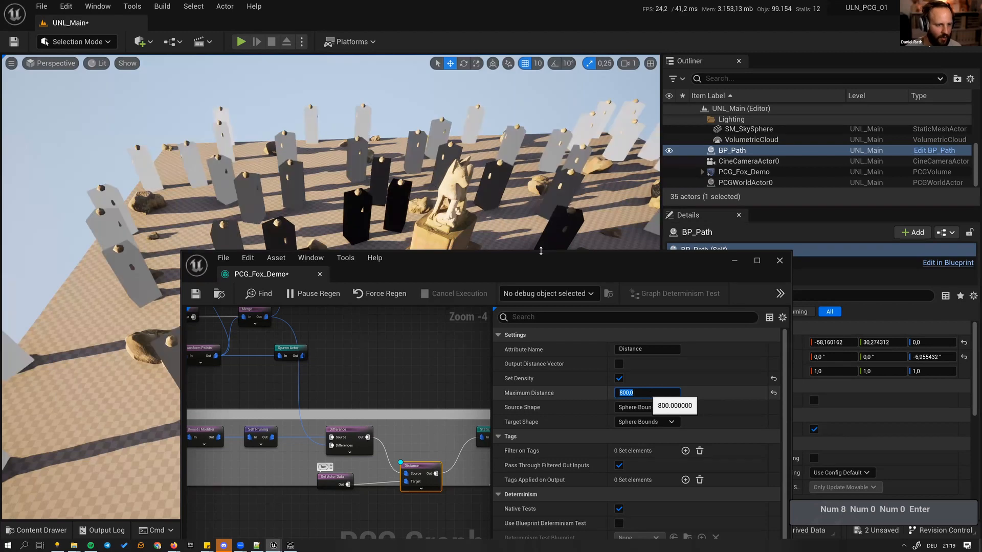
{"action": "left_click_drag", "start_coordinate": [461, 265], "coordinate": [486, 351]}
{"action": "key", "text": "s"}
{"action": "right_click_drag", "start_coordinate": [481, 239], "coordinate": [481, 240]}
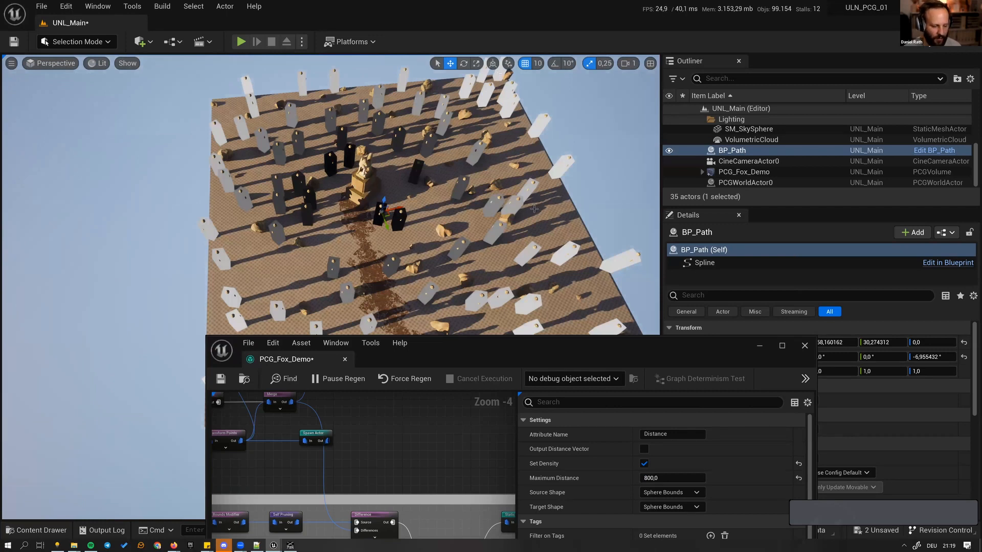
{"action": "left_click_drag", "start_coordinate": [516, 343], "coordinate": [516, 340]}
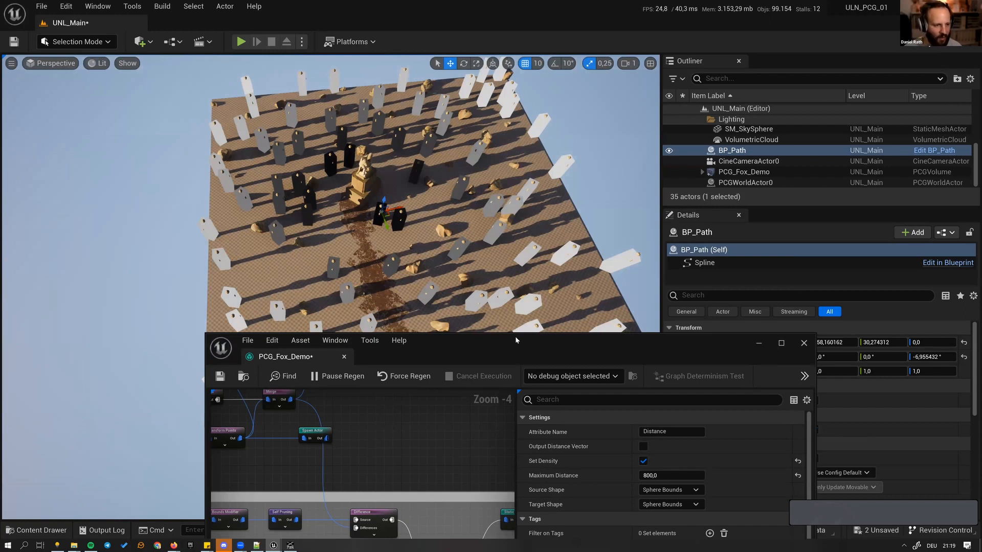
{"action": "left_click_drag", "start_coordinate": [514, 336], "coordinate": [495, 257]}
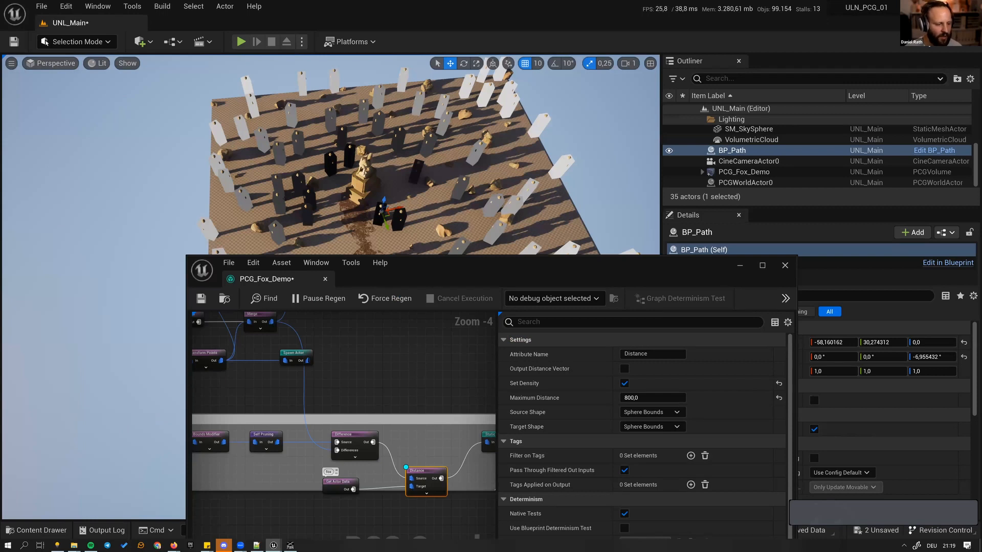
- Insert a Density Filter node between the Distance node and the lantern's Static Mesh Spawner
{"action": "right_click_drag", "start_coordinate": [439, 484], "coordinate": [365, 458]}
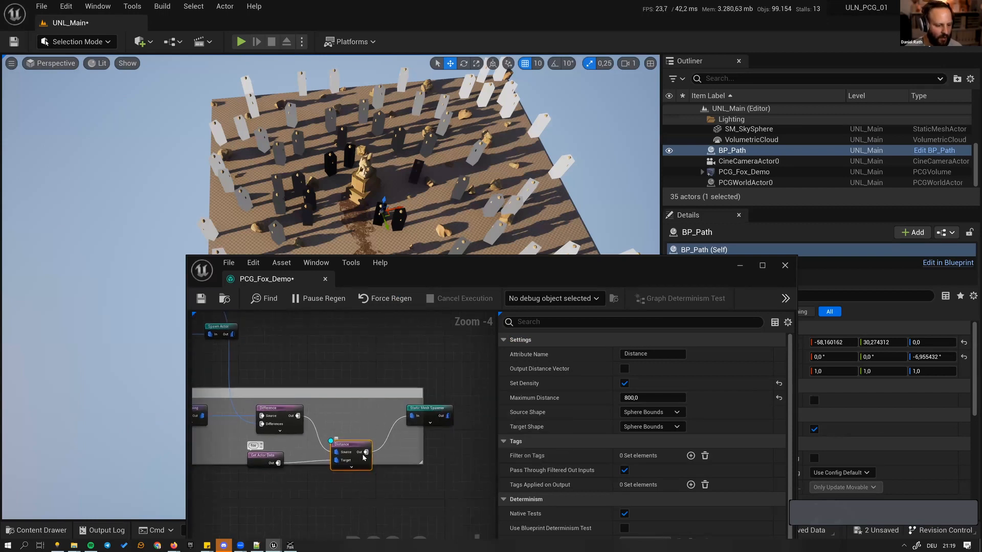
{"action": "left_click_drag", "start_coordinate": [365, 453], "coordinate": [407, 462]}
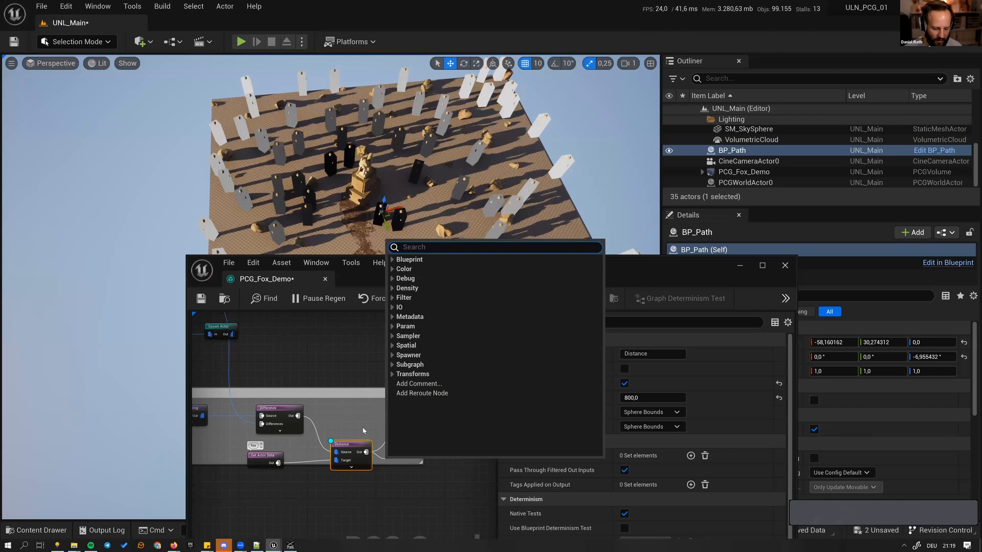
{"action": "type", "text": "densi"}
{"action": "key", "text": "Down"}
{"action": "key", "text": "Down"}
{"action": "key", "text": "Down"}
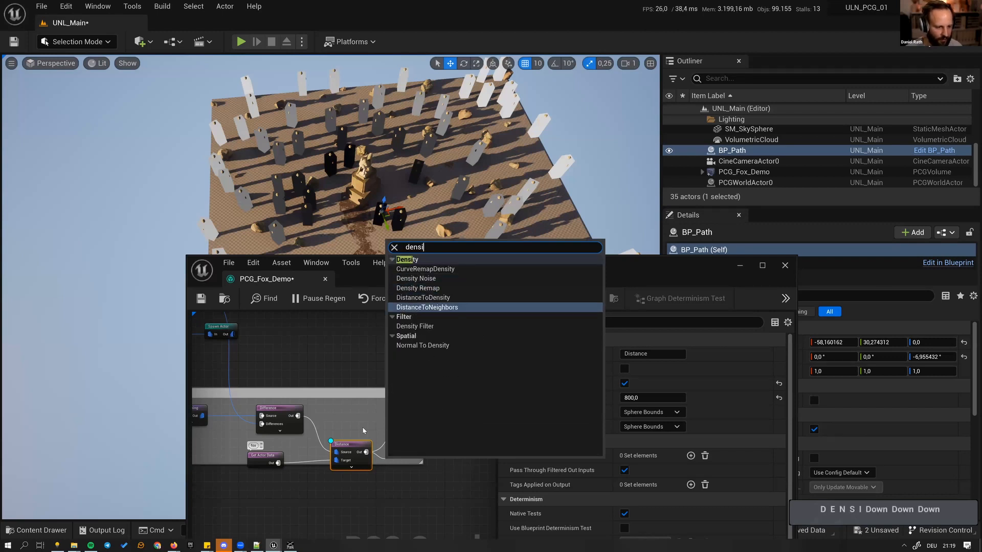
{"action": "key", "text": "Down"}
{"action": "key", "text": "Return"}
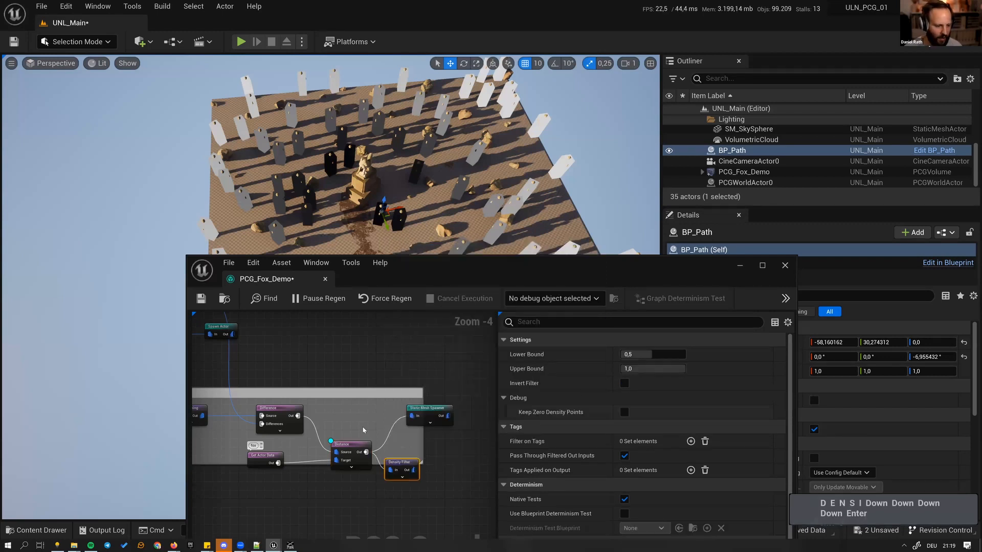
{"action": "left_click_drag", "start_coordinate": [410, 421], "coordinate": [432, 471]}
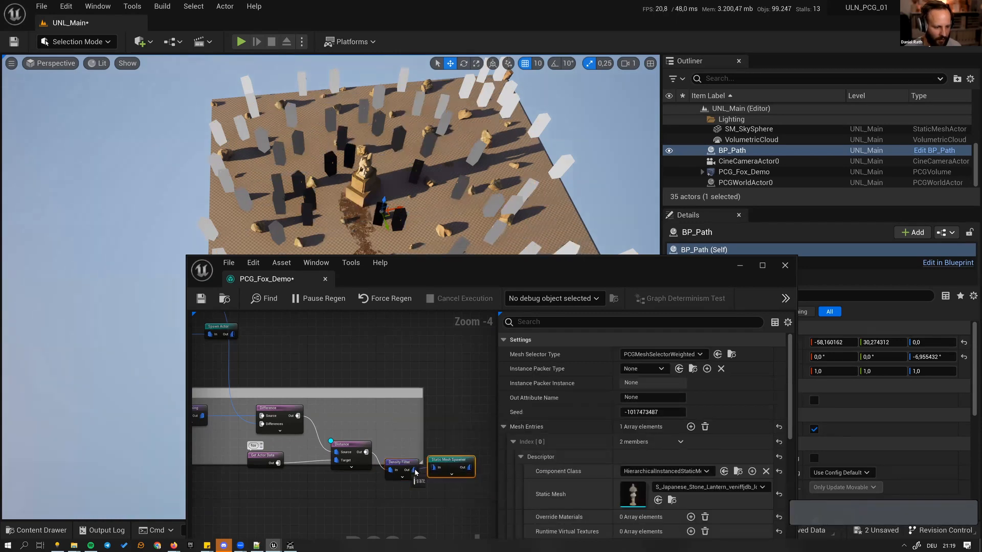
- Switch the debug display from the Distance node to the Density Filter and inspect the filtered points around the statue
{"action": "left_click_drag", "start_coordinate": [380, 430], "coordinate": [348, 470]}
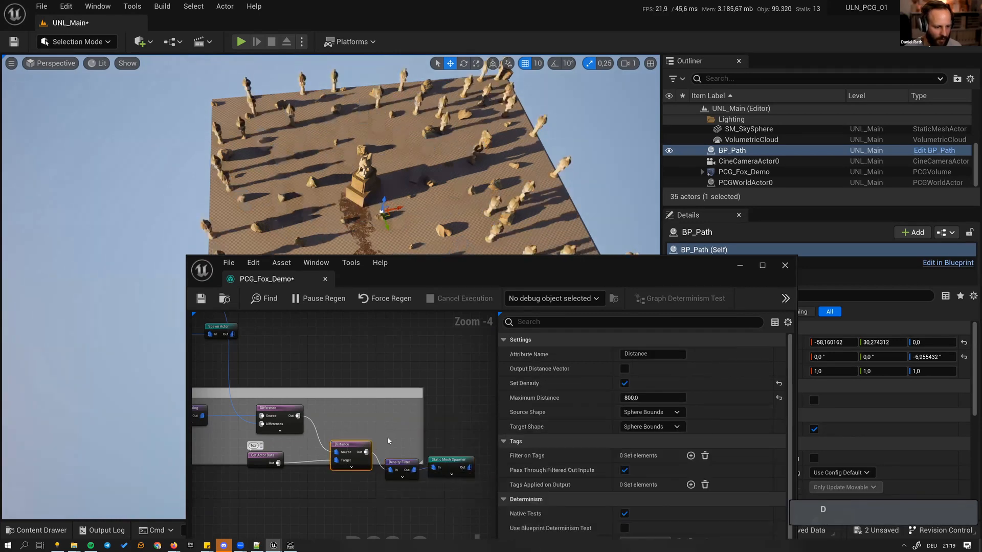
{"action": "left_click", "coordinate": [403, 467]}
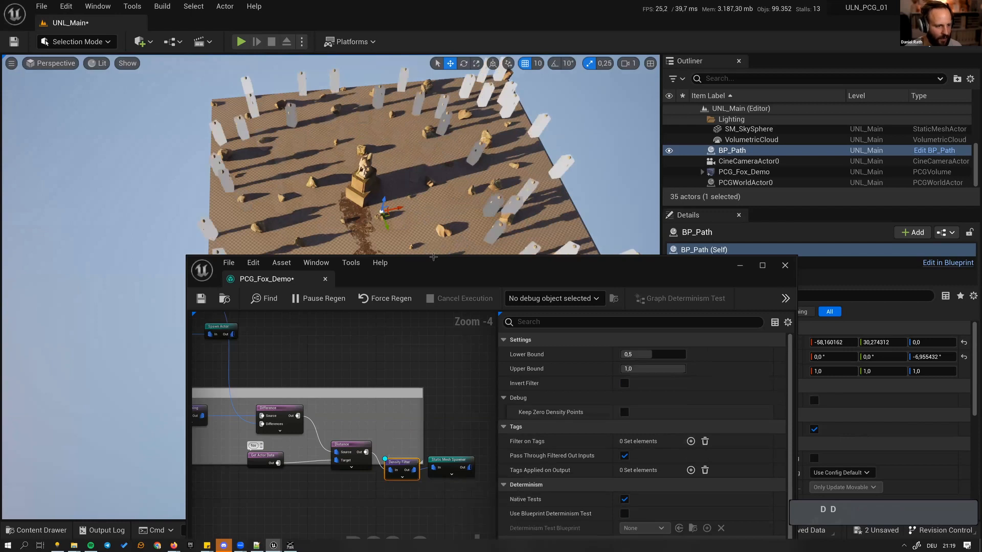
{"action": "left_click_drag", "start_coordinate": [428, 267], "coordinate": [401, 265]}
{"action": "key", "text": "q"}
{"action": "key", "text": "q"}
{"action": "key", "text": "q"}
{"action": "mouse_move", "coordinate": [497, 198]}
{"action": "right_mouse_down"}
{"action": "mouse_move", "coordinate": [498, 177]}
{"action": "mouse_move", "coordinate": [497, 198]}
{"action": "right_mouse_up"}
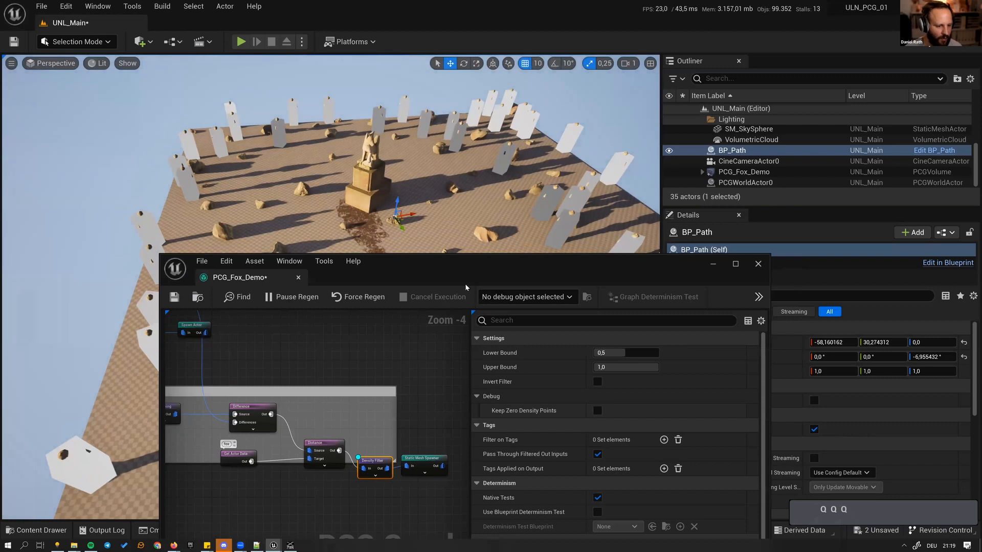
- Enable Invert Filter on the Density Filter, turn off its debug display, and inspect the lanterns around the fox statue
{"action": "left_click_drag", "start_coordinate": [476, 256], "coordinate": [447, 177]}
{"action": "left_click", "coordinate": [568, 303]}
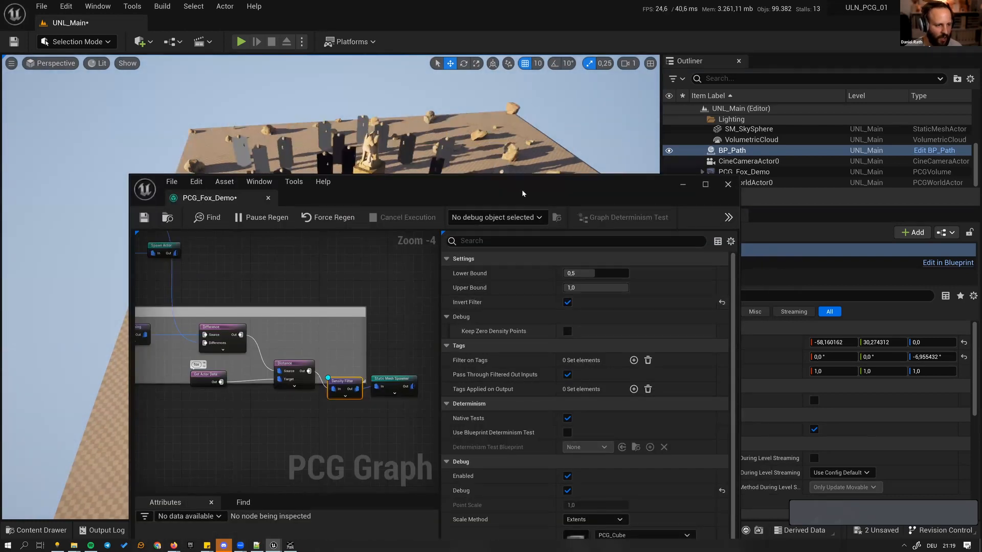
{"action": "left_click_drag", "start_coordinate": [522, 189], "coordinate": [579, 262]}
{"action": "right_click_drag", "start_coordinate": [358, 153], "coordinate": [445, 158]}
{"action": "key", "text": "a"}
{"action": "key", "text": "a"}
{"action": "key", "text": "a"}
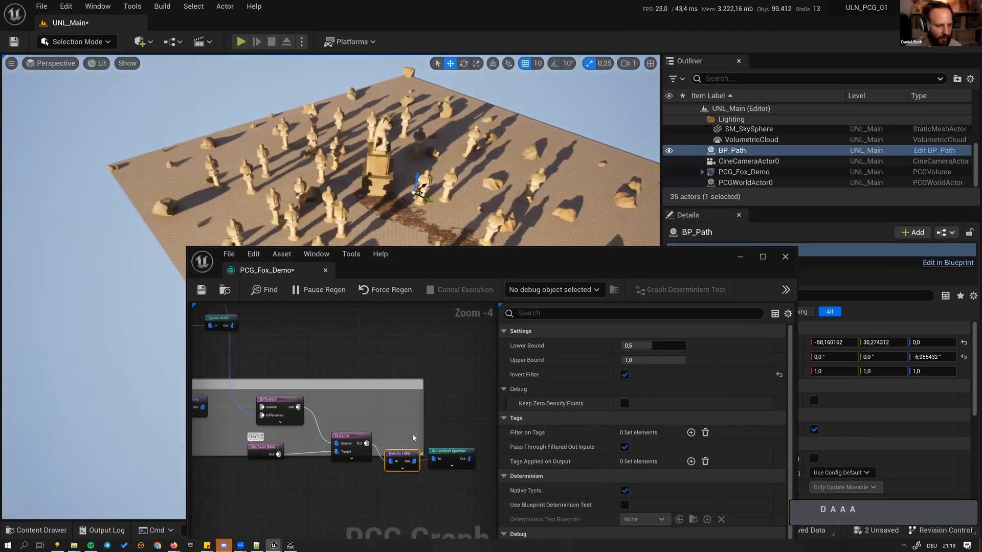
{"action": "key", "text": "q"}
{"action": "right_click_drag", "start_coordinate": [408, 320], "coordinate": [439, 406]}
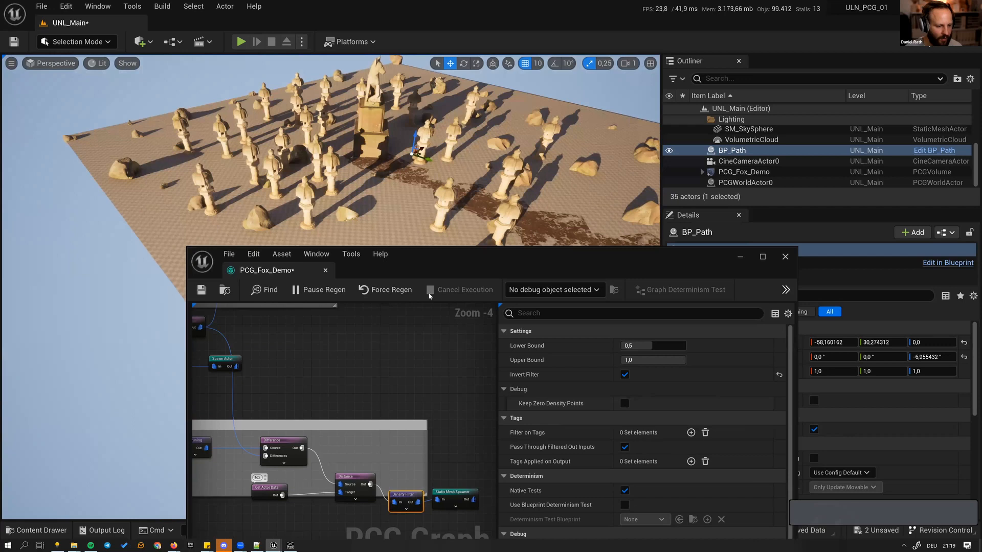
- Set the Density Filter's Lower Bound to about 0.283 and check its points with a brief debug display
{"action": "mouse_move", "coordinate": [646, 346]}
{"action": "left_mouse_down"}
{"action": "mouse_move", "coordinate": [657, 347]}
{"action": "mouse_move", "coordinate": [634, 346]}
{"action": "mouse_move", "coordinate": [663, 349]}
{"action": "mouse_move", "coordinate": [660, 359]}
{"action": "mouse_move", "coordinate": [645, 360]}
{"action": "left_mouse_up"}
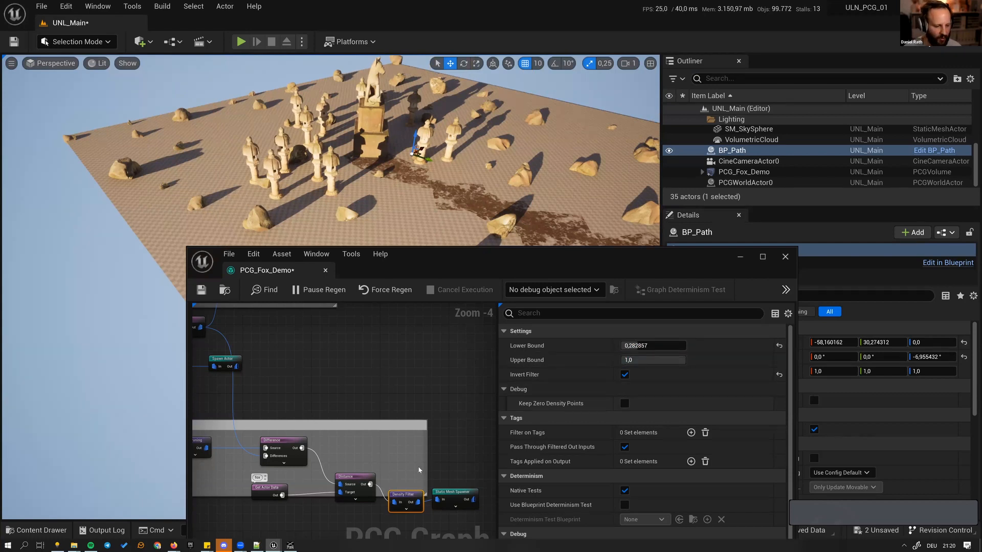
{"action": "key", "text": "d"}
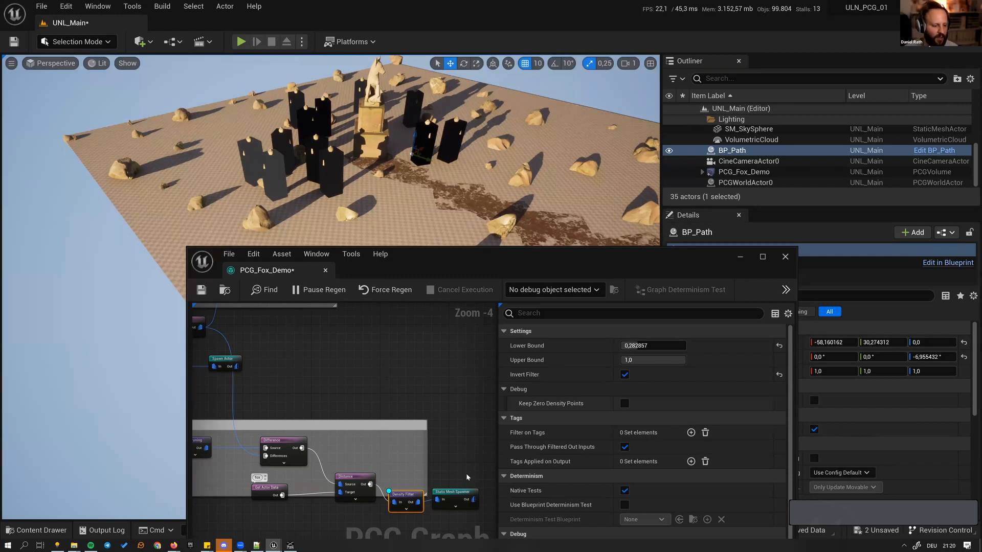
{"action": "key", "text": "d"}
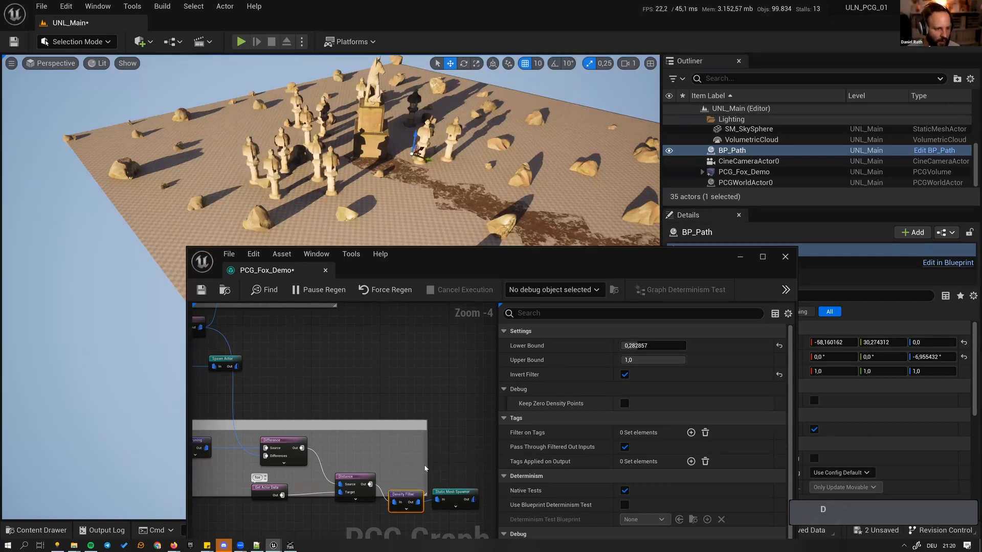
- Align the Density Filter with the Distance node, make room before the Static Mesh Spawner, and widen the comment box around them
{"action": "left_click_drag", "start_coordinate": [406, 497], "coordinate": [488, 478]}
{"action": "right_click_drag", "start_coordinate": [429, 439], "coordinate": [363, 431]}
{"action": "left_click_drag", "start_coordinate": [358, 488], "coordinate": [463, 511]}
{"action": "right_click_drag", "start_coordinate": [392, 444], "coordinate": [407, 403]}
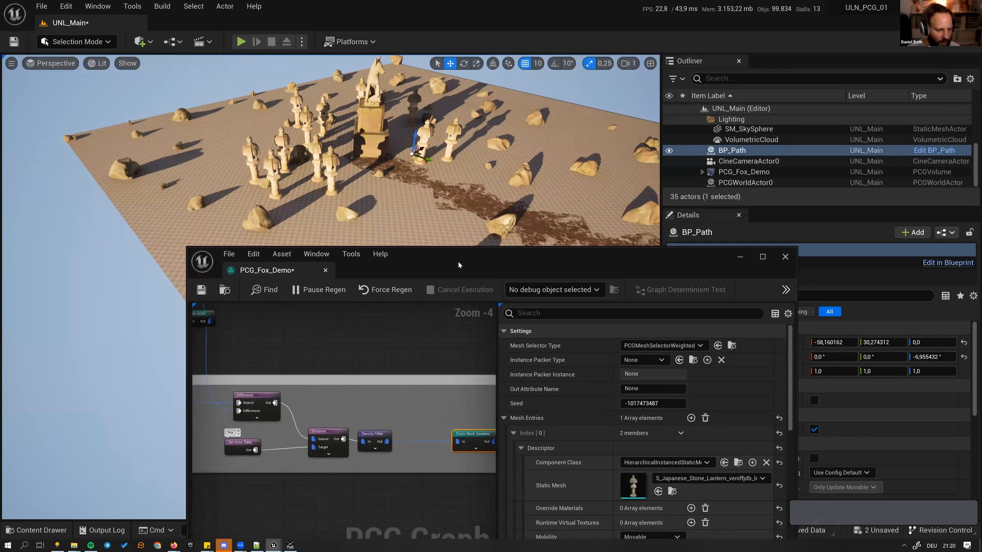
- Add a Density Noise node fed by the Density Filter and enable its debug display over the lantern points
{"action": "left_click_drag", "start_coordinate": [458, 259], "coordinate": [482, 129]}
{"action": "scroll", "coordinate": [428, 290], "scroll_direction": "up", "scroll_amount": 1}
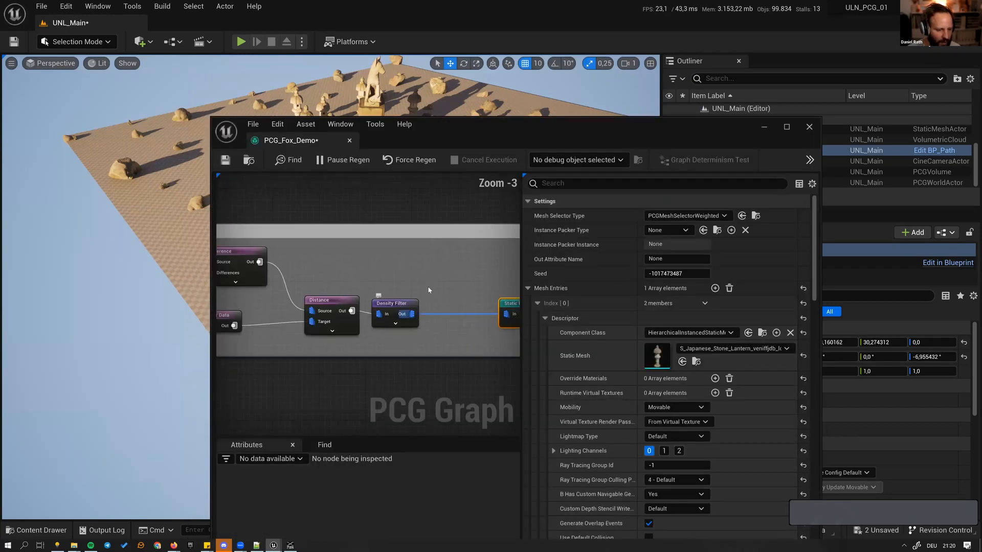
{"action": "right_click", "coordinate": [432, 257]}
{"action": "type", "text": "densi"}
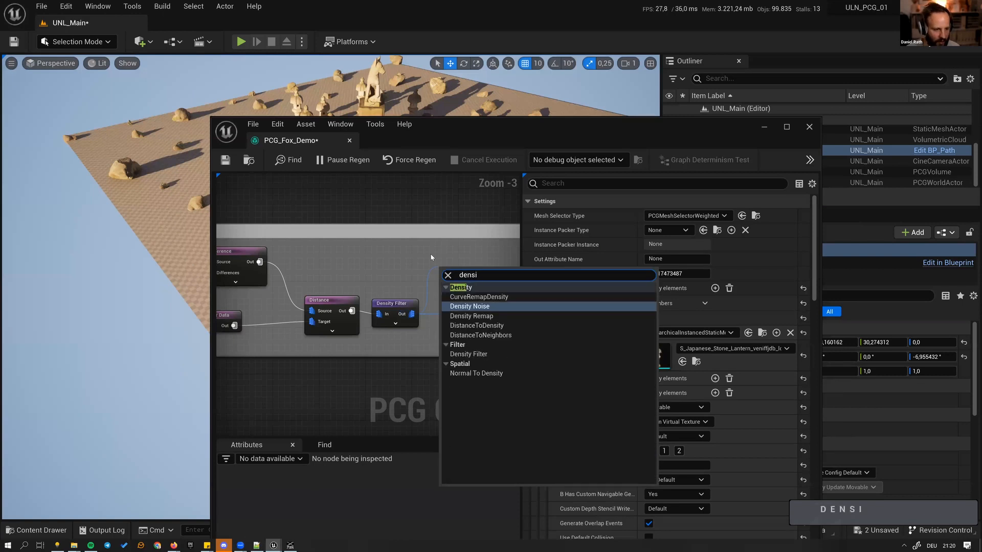
{"action": "key", "text": "Return"}
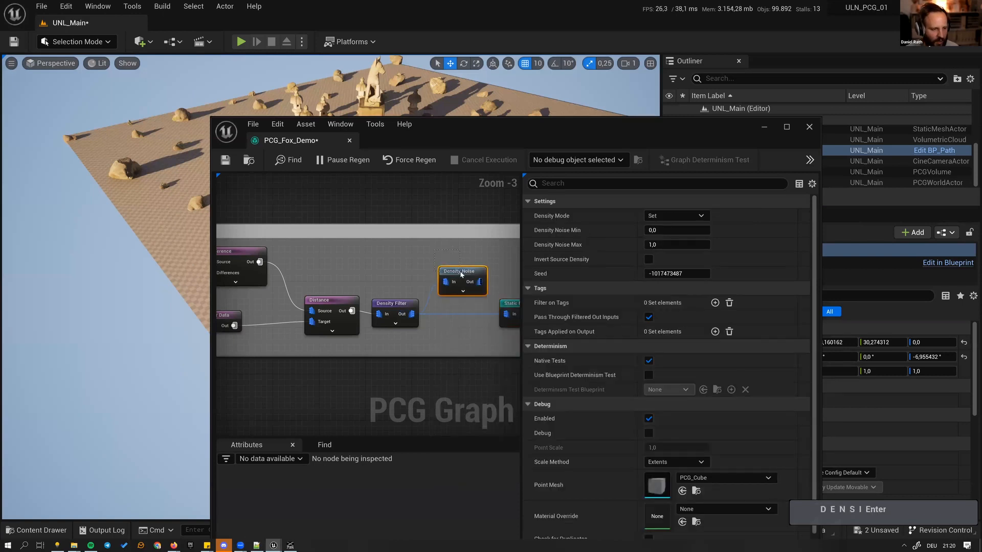
{"action": "key", "text": "d"}
{"action": "left_click_drag", "start_coordinate": [491, 143], "coordinate": [486, 245]}
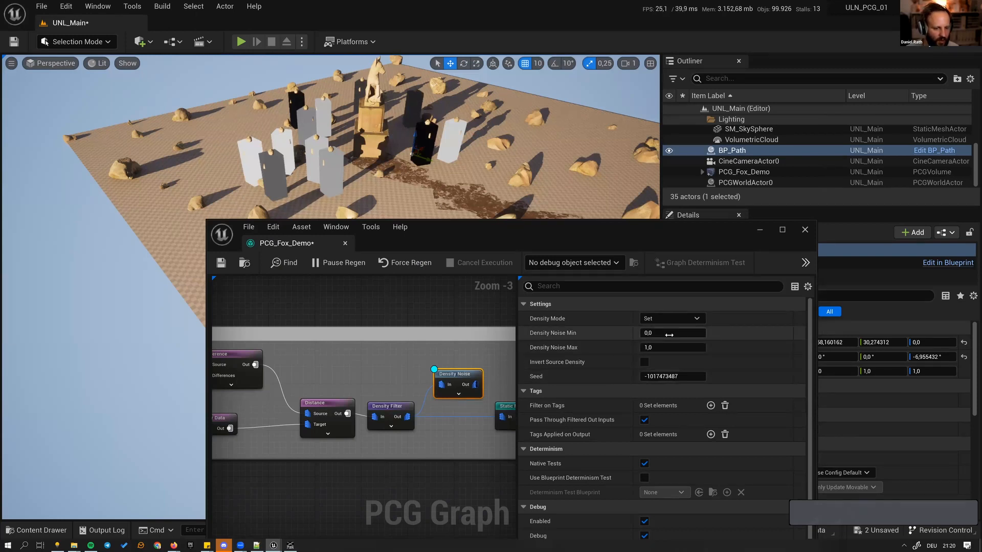
- Add a second Density Filter after the Density Noise and make it the lantern Static Mesh Spawner's only input
{"action": "right_click_drag", "start_coordinate": [494, 356], "coordinate": [385, 347]}
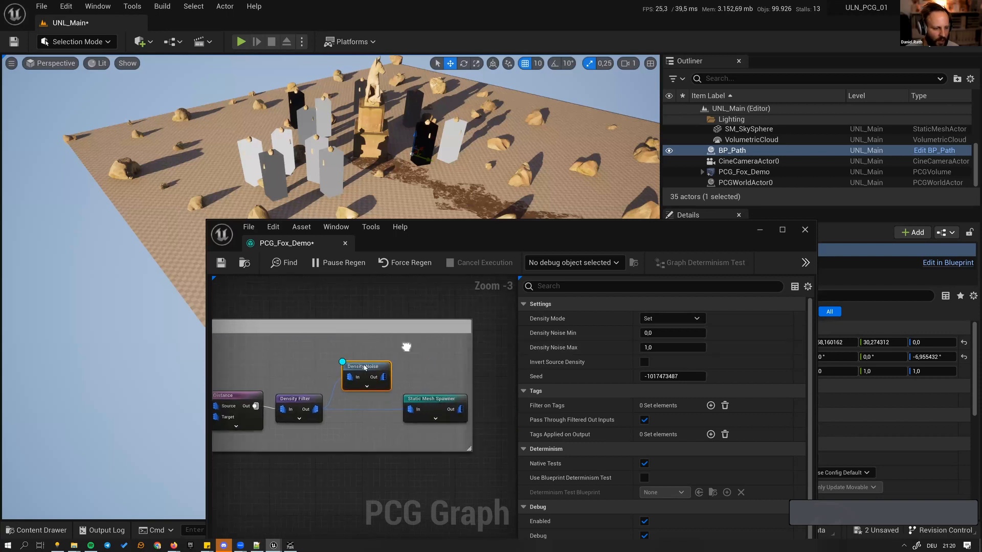
{"action": "left_click_drag", "start_coordinate": [366, 375], "coordinate": [399, 346]}
{"action": "type", "text": "dens"}
{"action": "key", "text": "Down"}
{"action": "key", "text": "Down"}
{"action": "key", "text": "Down"}
{"action": "key", "text": "Down"}
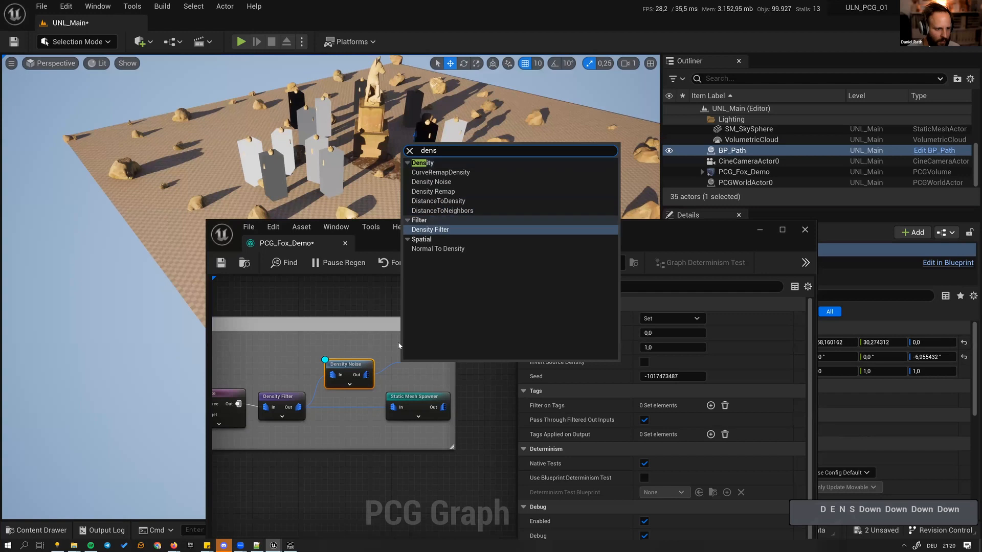
{"action": "key", "text": "Return"}
{"action": "left_click", "coordinate": [393, 407], "text": "alt"}
{"action": "left_click_drag", "start_coordinate": [440, 378], "coordinate": [441, 378]}
- Turn off the Density Noise debug display, check the second Density Filter's points, and set that filter's Lower Bound to 0.5
{"action": "left_click", "coordinate": [357, 381]}
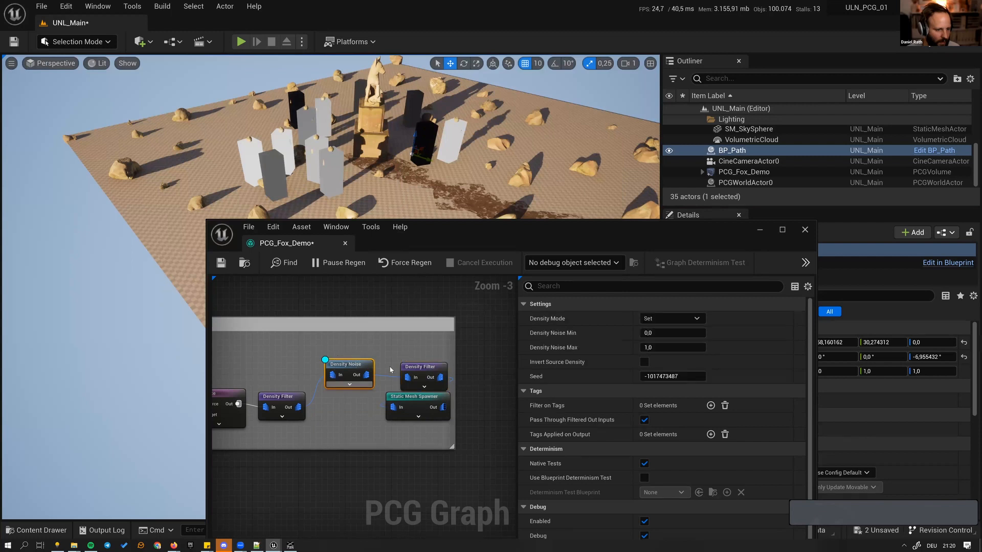
{"action": "left_click", "coordinate": [422, 368]}
{"action": "key", "text": "d"}
{"action": "key", "text": "d"}
{"action": "key", "text": "d"}
{"action": "key", "text": "d"}
{"action": "key", "text": "d"}
{"action": "left_click_drag", "start_coordinate": [664, 318], "coordinate": [692, 319]}
{"action": "left_click", "coordinate": [691, 320]}
{"action": "type", "text": "0,5"}
{"action": "key", "text": "Return"}
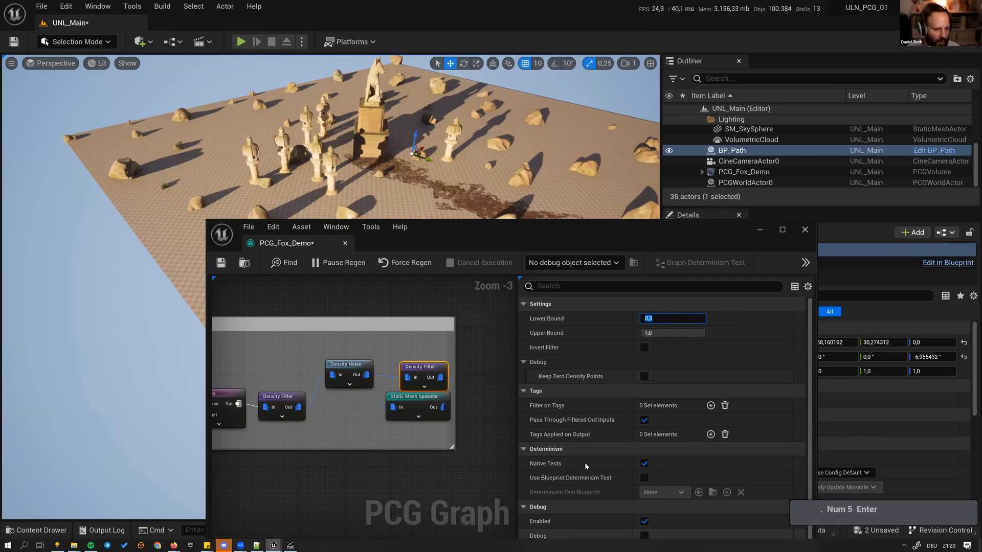
- Line up the Density Noise, second Density Filter and Static Mesh Spawner nodes in one row
{"action": "left_click_drag", "start_coordinate": [351, 384], "coordinate": [335, 427]}
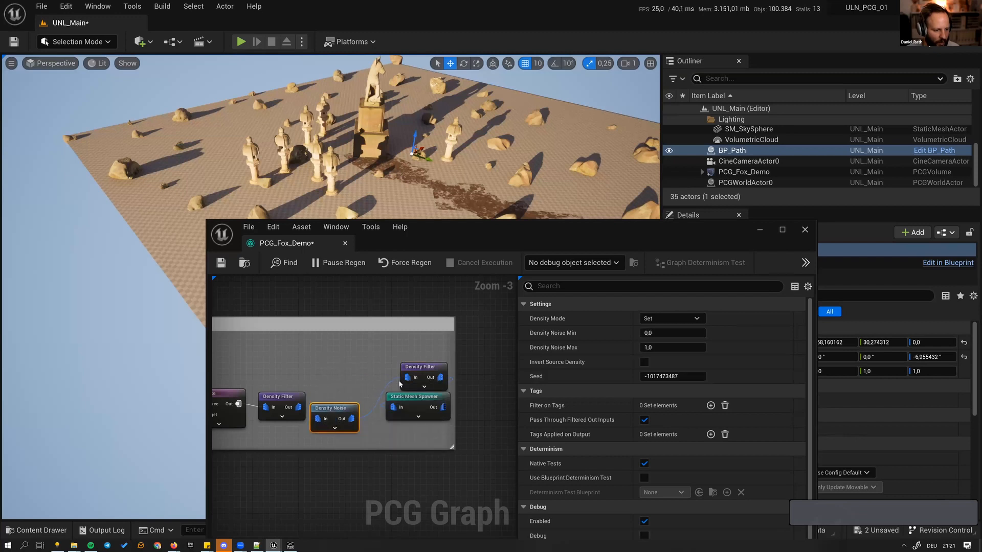
{"action": "left_click_drag", "start_coordinate": [417, 400], "coordinate": [502, 418]}
{"action": "left_click_drag", "start_coordinate": [433, 372], "coordinate": [406, 413]}
- Enable the Static Mesh Spawner in the graph's uppermost branch that scatters the Yellow Archangel ground cover
{"action": "right_click_drag", "start_coordinate": [381, 328], "coordinate": [432, 439]}
{"action": "scroll", "coordinate": [404, 404], "scroll_direction": "down", "scroll_amount": 1}
{"action": "right_click_drag", "start_coordinate": [290, 397], "coordinate": [409, 515]}
{"action": "left_click_drag", "start_coordinate": [338, 345], "coordinate": [335, 401]}
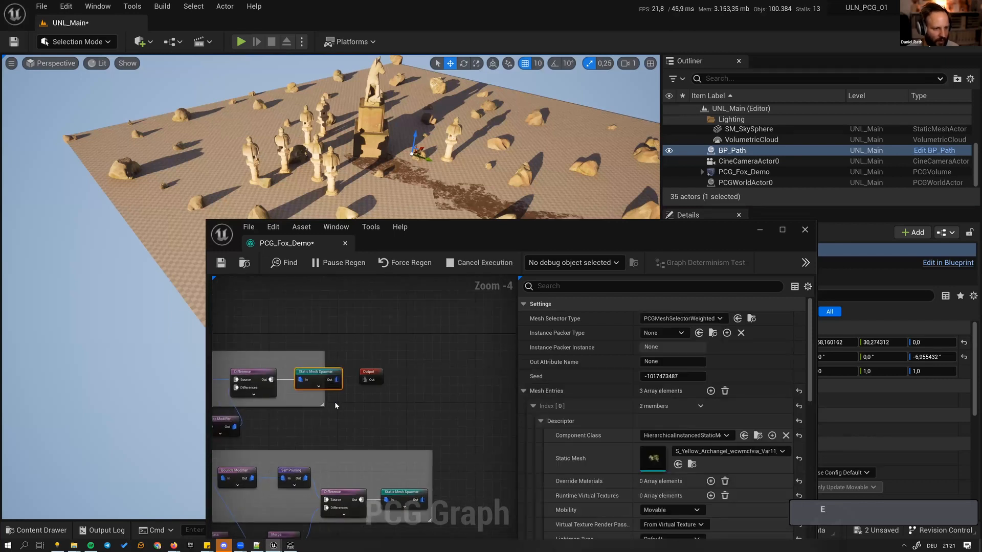
{"action": "key", "text": "e"}
- Examine the lanterns, rocks and ground cover along the path and around the fox statue up close
{"action": "right_click_drag", "start_coordinate": [372, 479], "coordinate": [415, 336]}
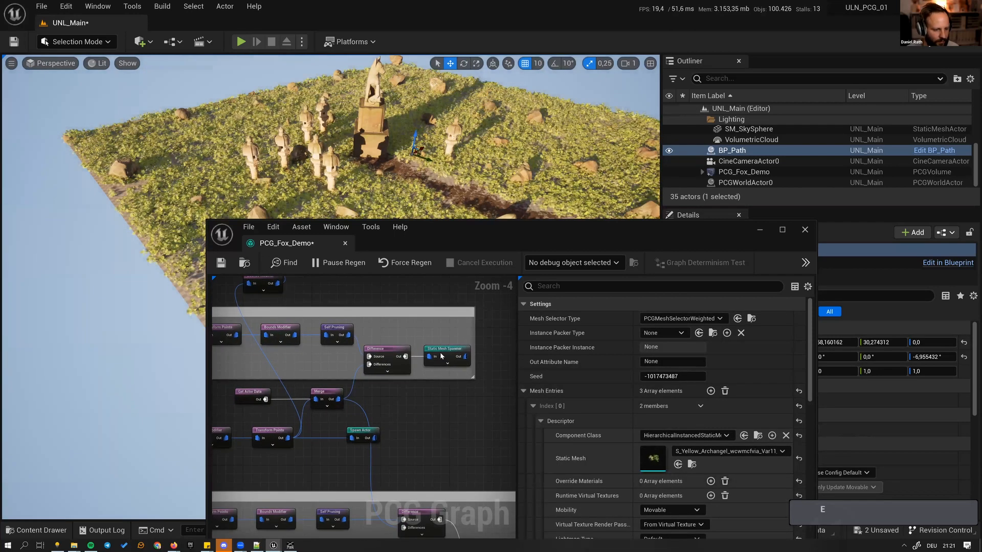
{"action": "scroll", "coordinate": [362, 384], "scroll_direction": "down", "scroll_amount": 3}
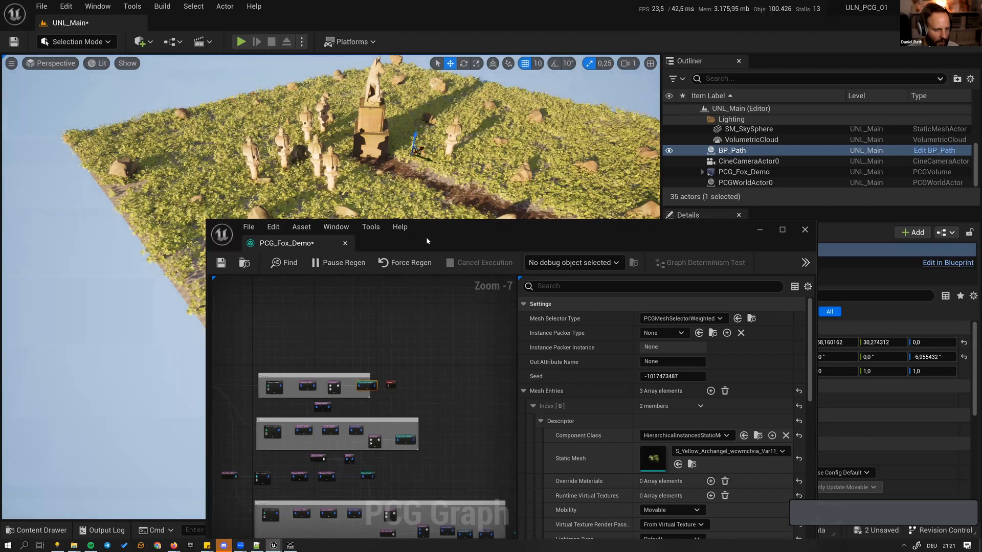
{"action": "left_click_drag", "start_coordinate": [428, 239], "coordinate": [489, 357]}
{"action": "right_click_drag", "start_coordinate": [461, 256], "coordinate": [348, 168]}
{"action": "key", "text": "d"}
{"action": "key", "text": "w"}
{"action": "key", "text": "w"}
{"action": "key", "text": "d"}
{"action": "key", "text": "d"}
{"action": "right_click_drag", "start_coordinate": [484, 203], "coordinate": [484, 203]}
{"action": "key", "text": "a"}
{"action": "key", "text": "a"}
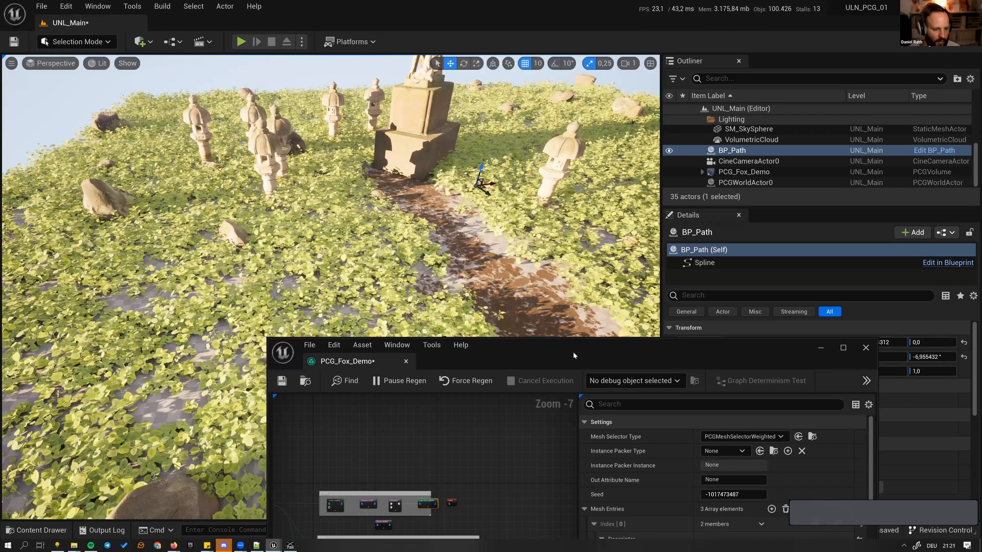
- Bring the whole PCG_Fox_Demo graph back into view and save it
{"action": "left_click_drag", "start_coordinate": [574, 353], "coordinate": [537, 132]}
{"action": "right_click_drag", "start_coordinate": [435, 256], "coordinate": [455, 226]}
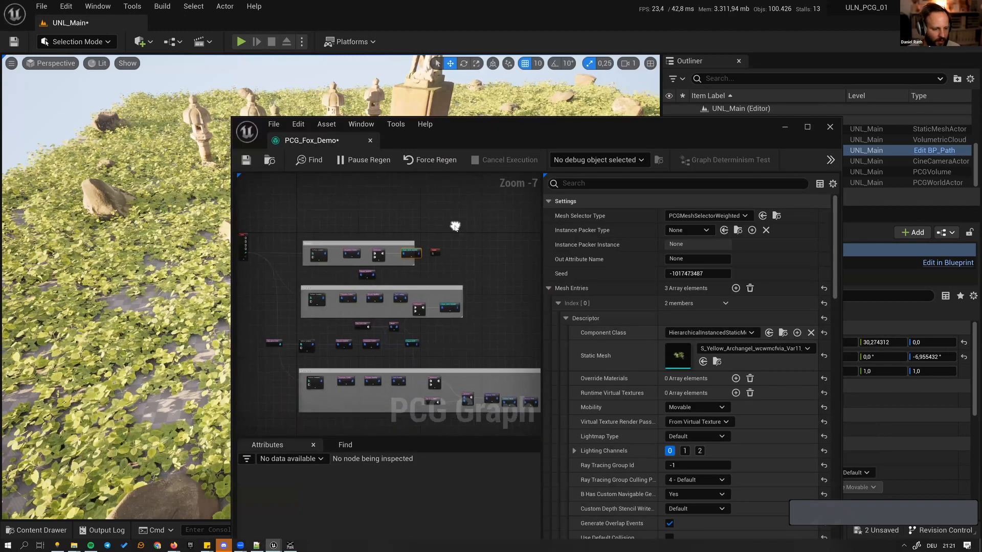
{"action": "key", "text": "ctrl+s"}
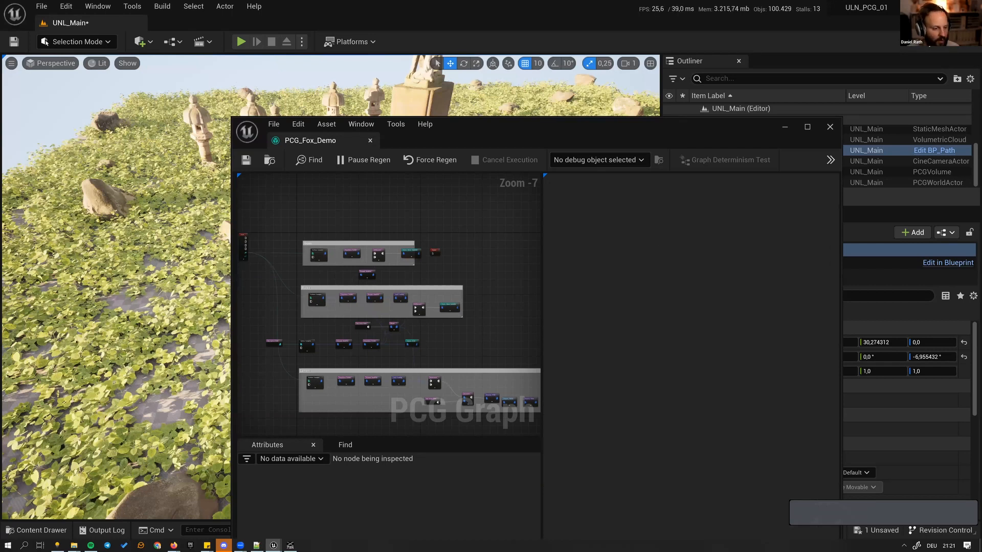
- Open the finished PCG_Fox graph from the Result/PCG folder, examine its branch layout, and return to the PCG_Fox_Demo graph
{"action": "right_click_drag", "start_coordinate": [455, 253], "coordinate": [447, 238]}
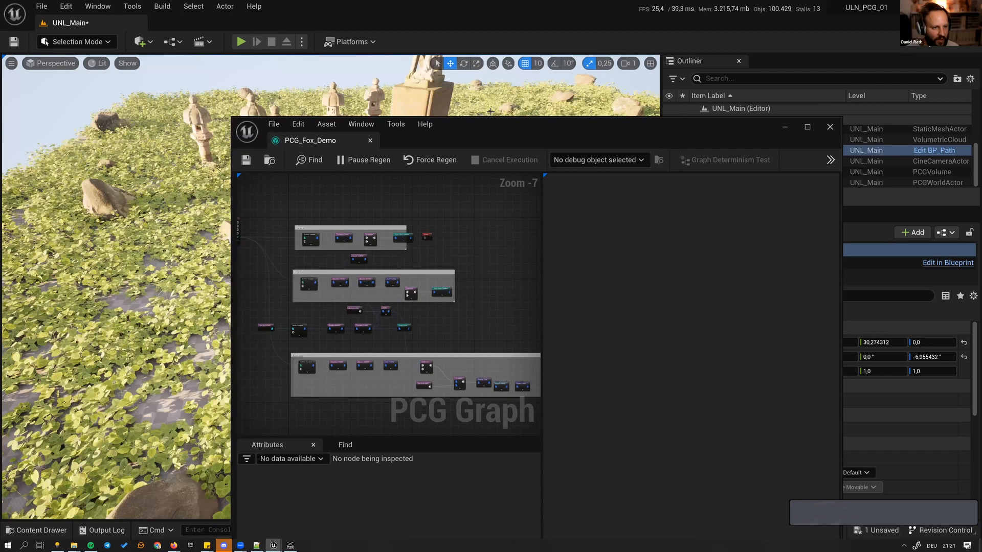
{"action": "left_click_drag", "start_coordinate": [495, 133], "coordinate": [533, 85]}
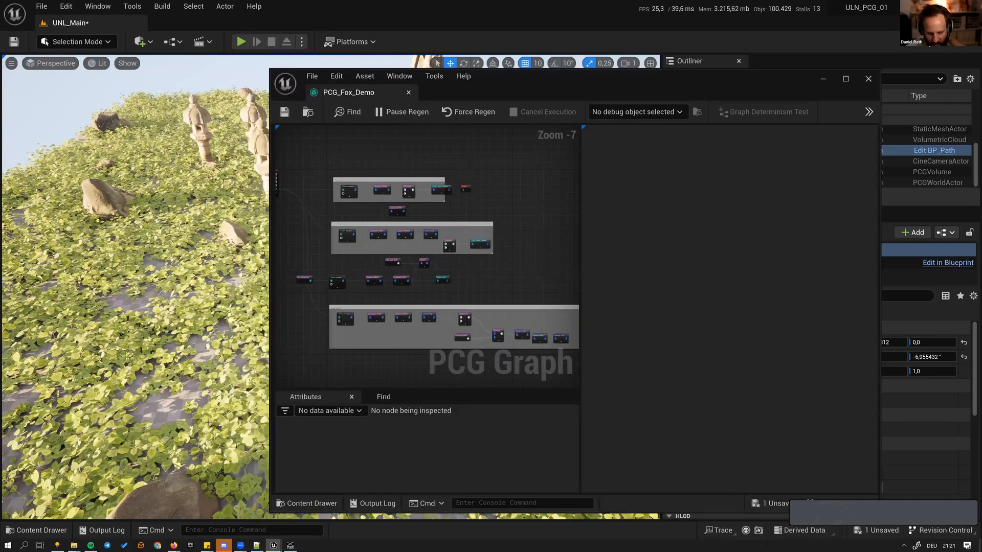
{"action": "left_click", "coordinate": [32, 535]}
{"action": "left_click", "coordinate": [52, 364]}
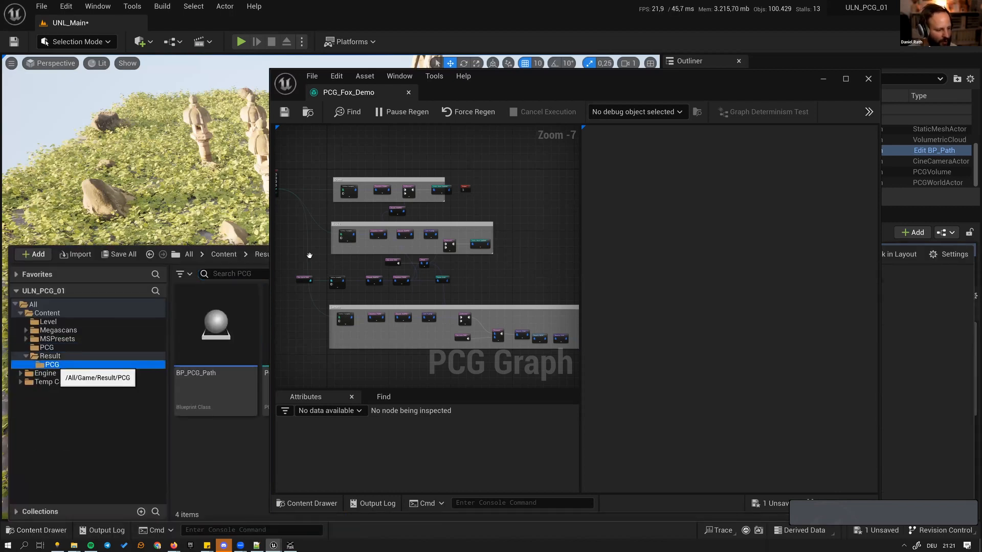
{"action": "left_click_drag", "start_coordinate": [550, 82], "coordinate": [764, 68]}
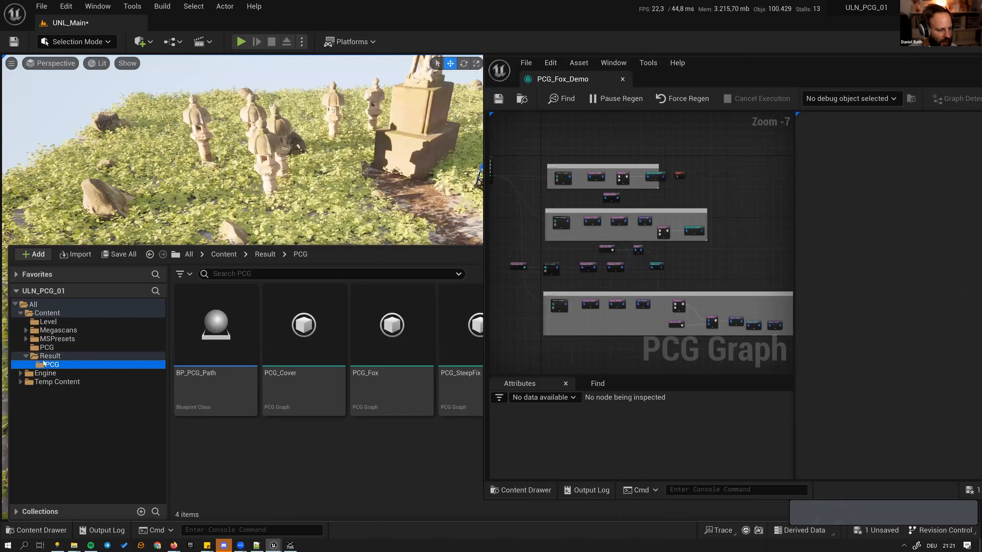
{"action": "left_click", "coordinate": [381, 352]}
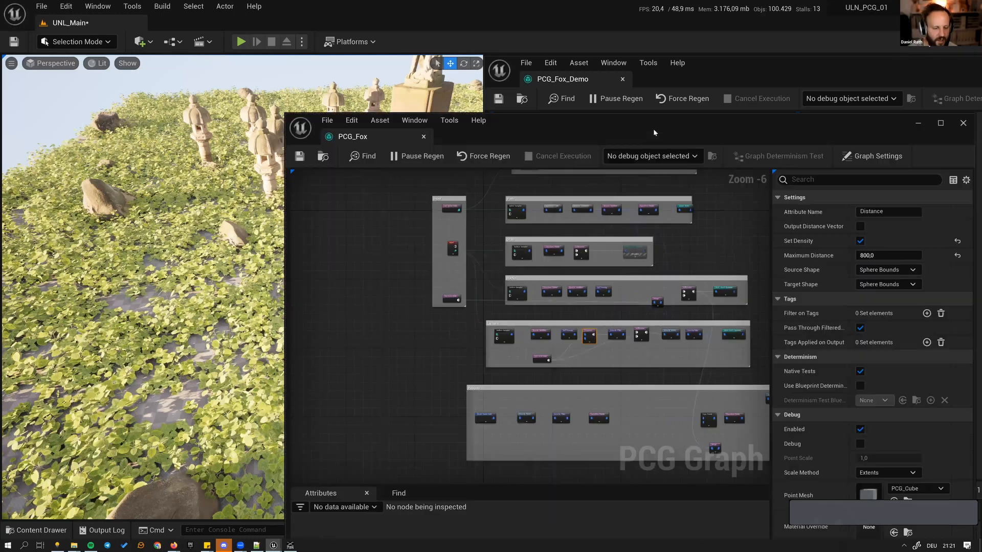
{"action": "left_click_drag", "start_coordinate": [653, 128], "coordinate": [653, 1]}
{"action": "right_click_drag", "start_coordinate": [474, 169], "coordinate": [444, 241]}
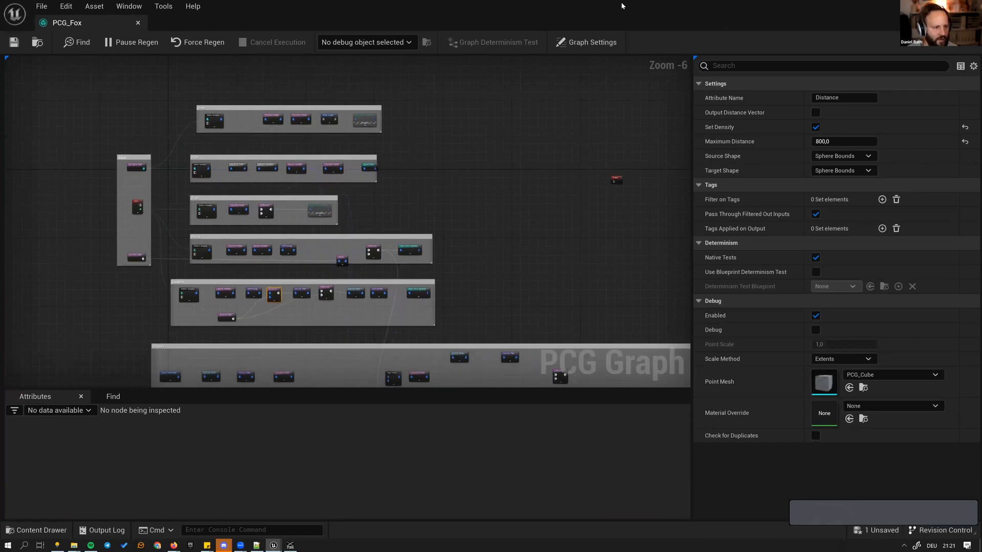
{"action": "double_click", "coordinate": [548, 8]}
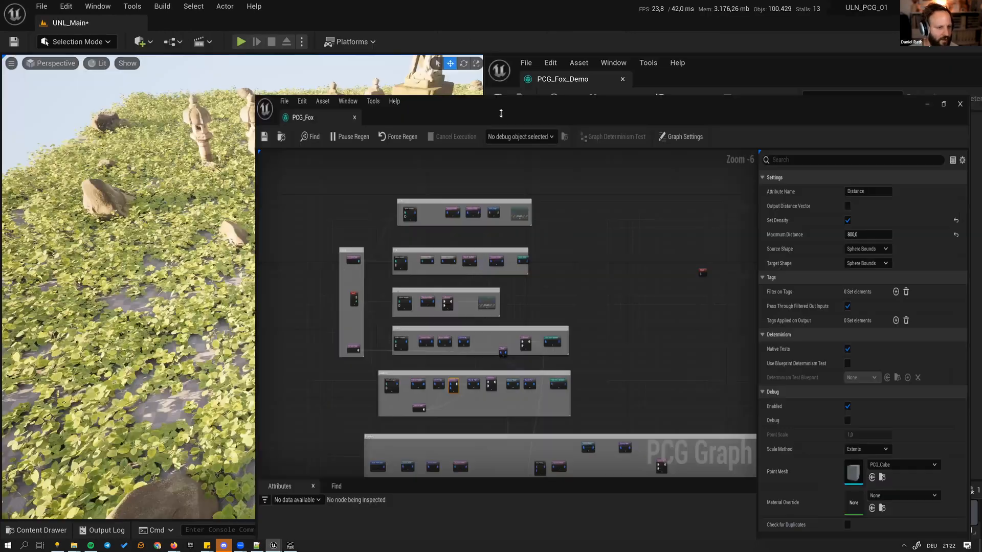
{"action": "left_click_drag", "start_coordinate": [737, 66], "coordinate": [642, 77]}
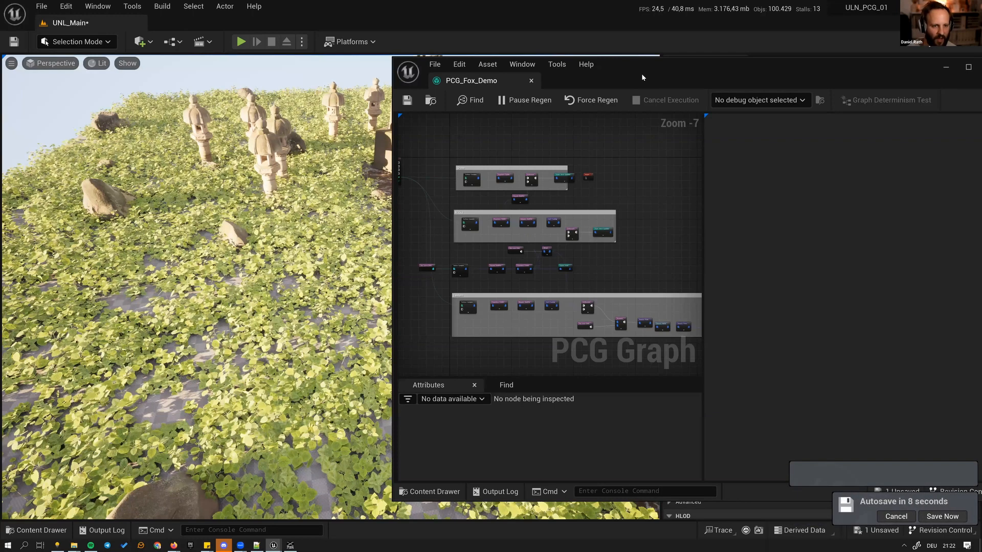
- Disable the Static Mesh Spawners for the ground cover and the mossy boulders so the terrain around the fox statue is clear
{"action": "left_click_drag", "start_coordinate": [646, 60], "coordinate": [643, 61]}
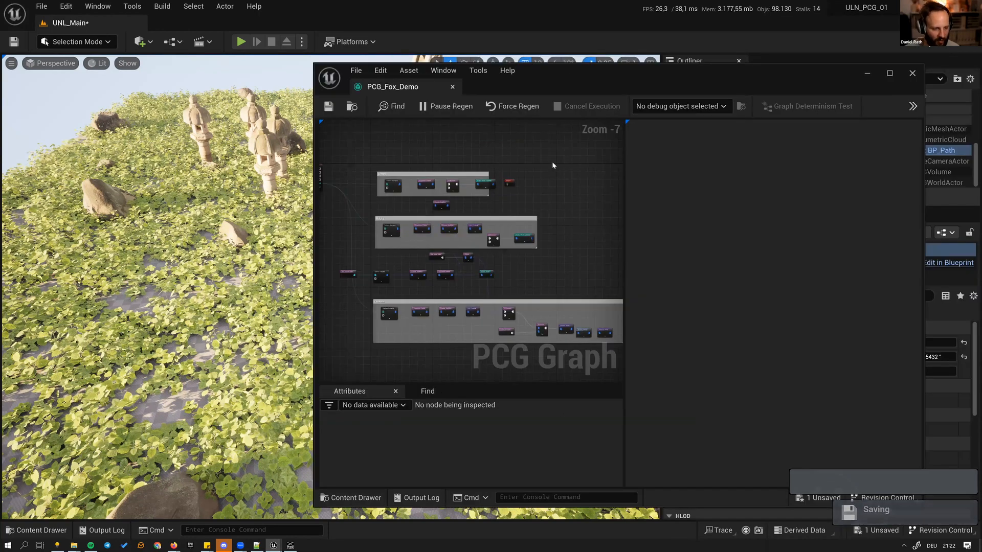
{"action": "right_click_drag", "start_coordinate": [518, 195], "coordinate": [493, 192]}
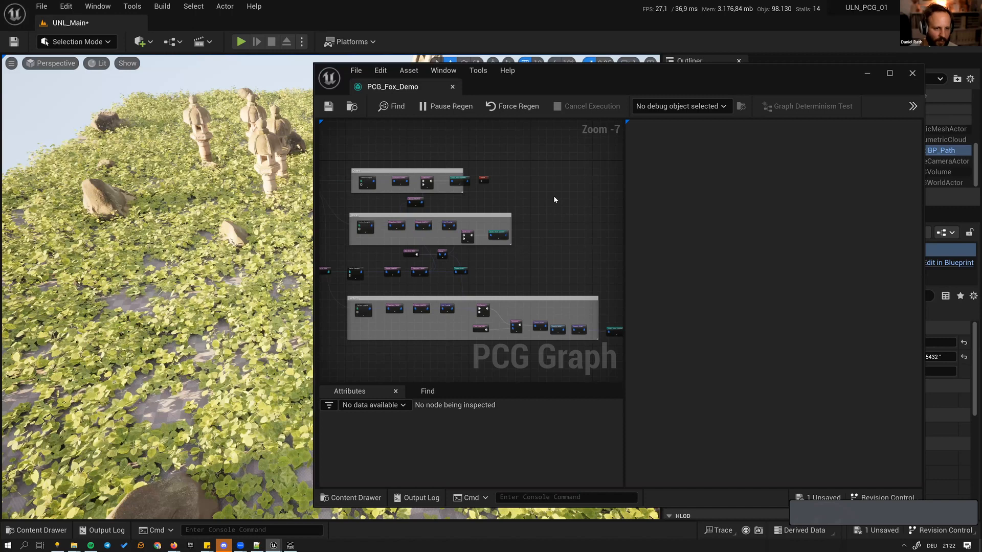
{"action": "right_click_drag", "start_coordinate": [553, 57], "coordinate": [495, 161]}
{"action": "key", "text": "e"}
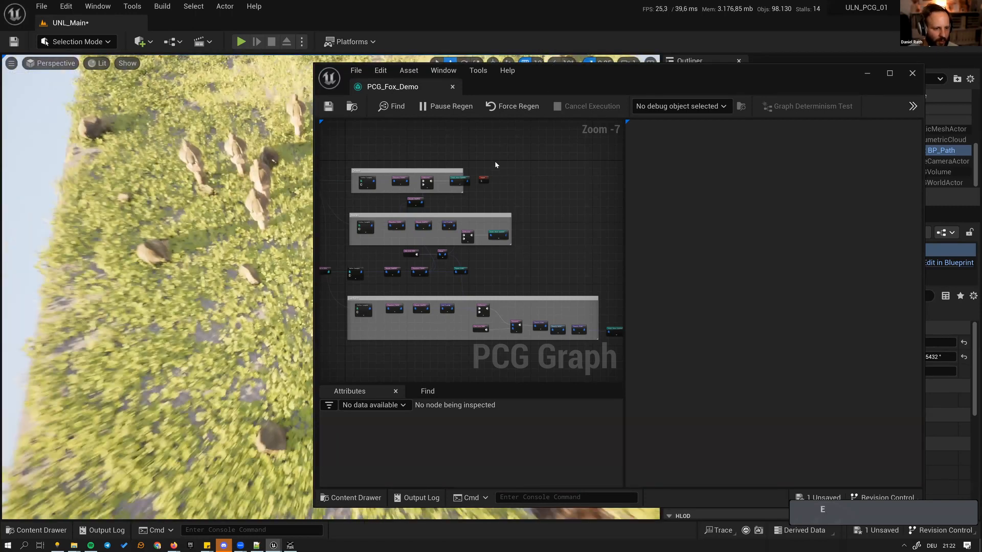
{"action": "scroll", "coordinate": [447, 192], "scroll_direction": "up", "scroll_amount": 3}
{"action": "left_click", "coordinate": [476, 168]}
{"action": "key", "text": "e"}
{"action": "left_click_drag", "start_coordinate": [541, 258], "coordinate": [562, 287]}
{"action": "key", "text": "e"}
{"action": "right_click_drag", "start_coordinate": [606, 224], "coordinate": [418, 177]}
{"action": "left_click_drag", "start_coordinate": [507, 82], "coordinate": [669, 111]}
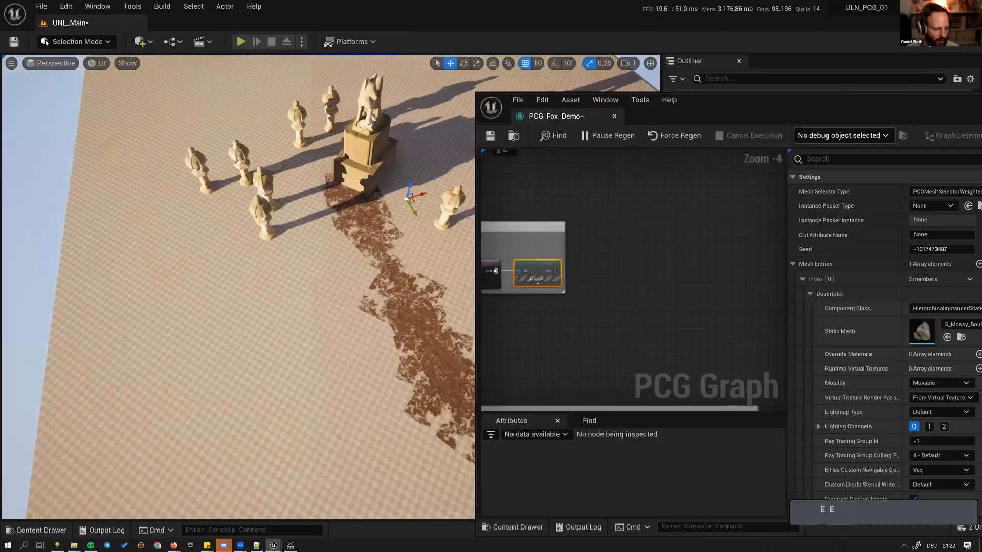
{"action": "key", "text": "e"}
{"action": "right_click_drag", "start_coordinate": [261, 261], "coordinate": [325, 250]}
{"action": "key", "text": "w"}
{"action": "key", "text": "e"}
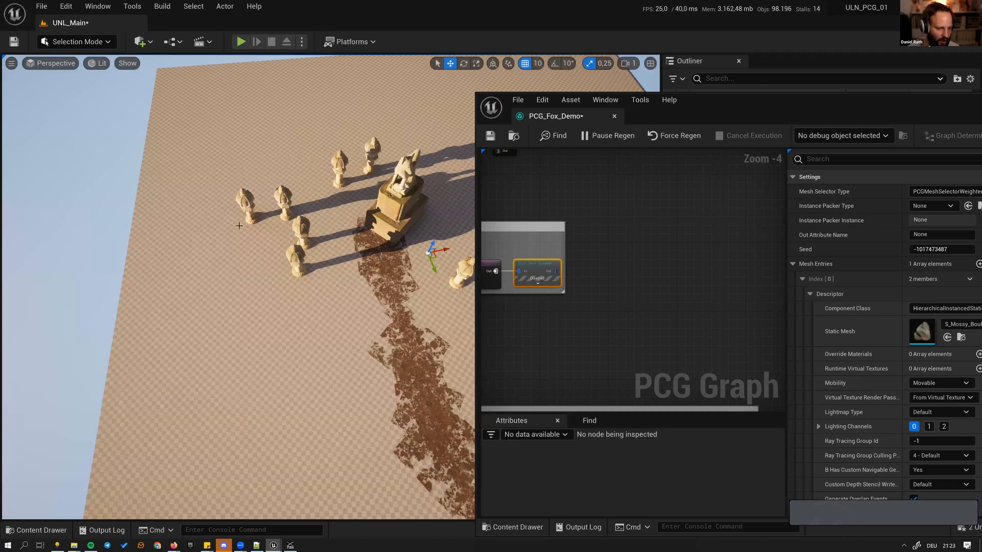
- Add a Create Points Grid node in the empty area below the Lantern group
{"action": "right_click_drag", "start_coordinate": [491, 206], "coordinate": [607, 152]}
{"action": "right_click_drag", "start_coordinate": [499, 284], "coordinate": [580, 180]}
{"action": "right_click_drag", "start_coordinate": [471, 337], "coordinate": [607, 271]}
{"action": "key", "text": "Tab"}
{"action": "type", "text": "create"}
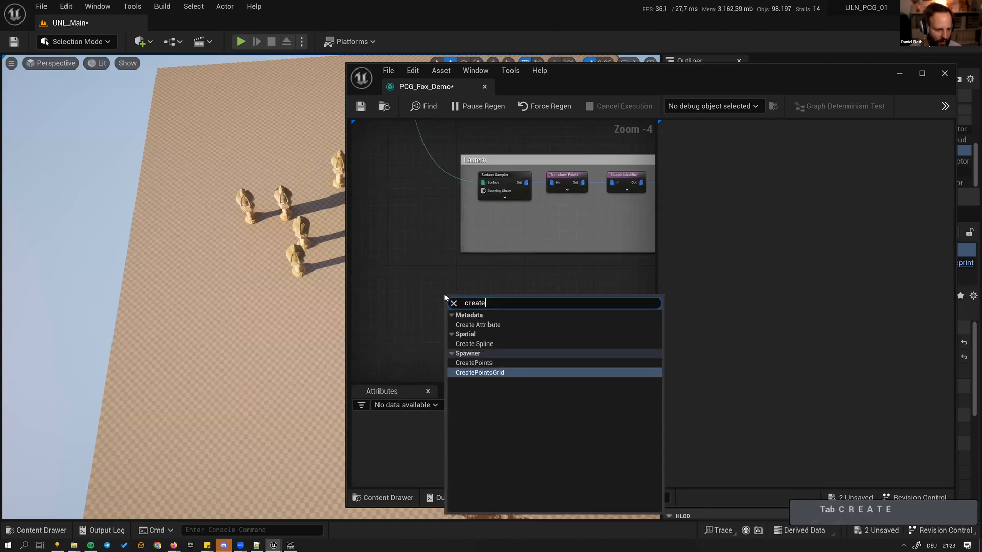
{"action": "key", "text": "Return"}
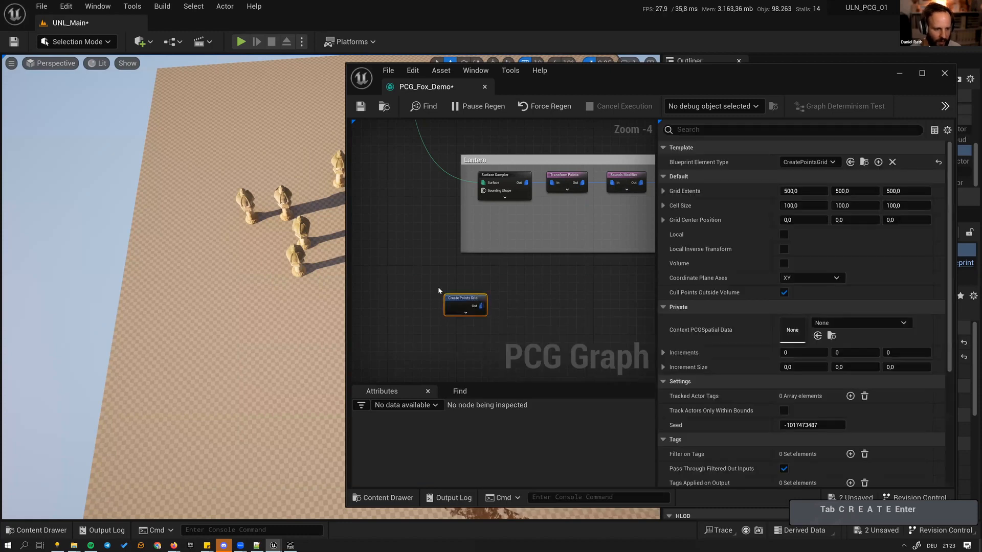
- Turn on debug display for the Create Points Grid node with the Absolute scale method and a point scale of 0.2
{"action": "key", "text": "d"}
{"action": "left_click_drag", "start_coordinate": [591, 90], "coordinate": [828, 112]}
{"action": "key", "text": "d"}
{"action": "key", "text": "w"}
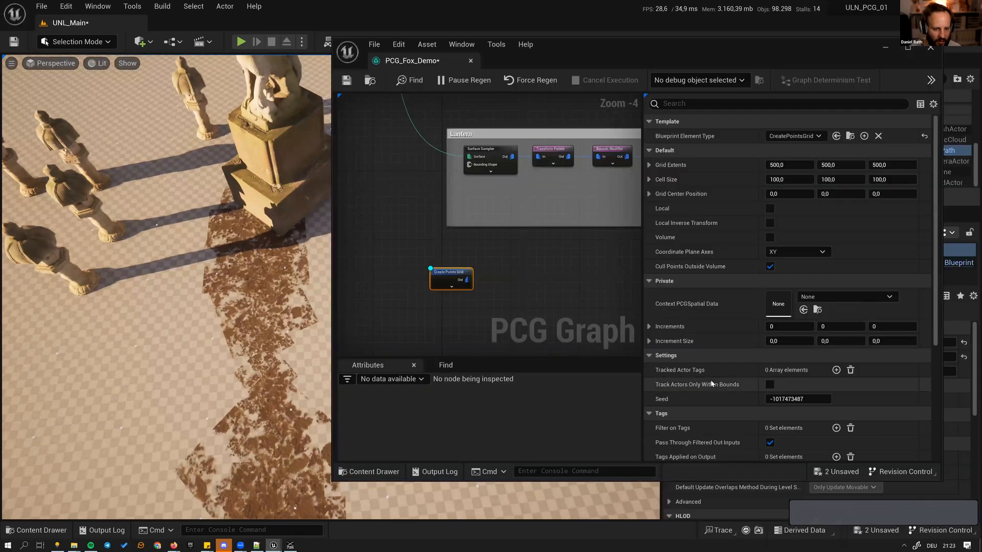
{"action": "scroll", "coordinate": [711, 384], "scroll_direction": "down", "scroll_amount": 6}
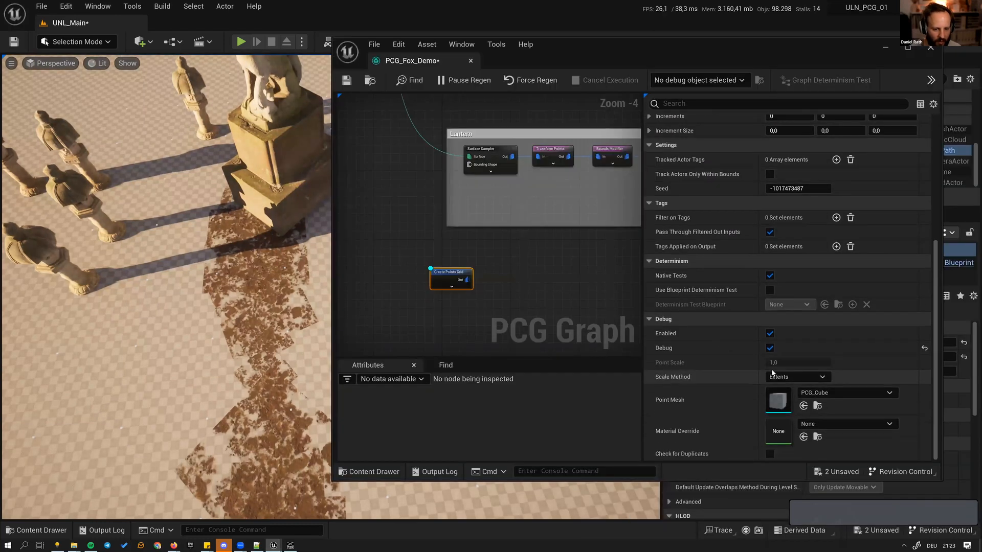
{"action": "left_click", "coordinate": [771, 378]}
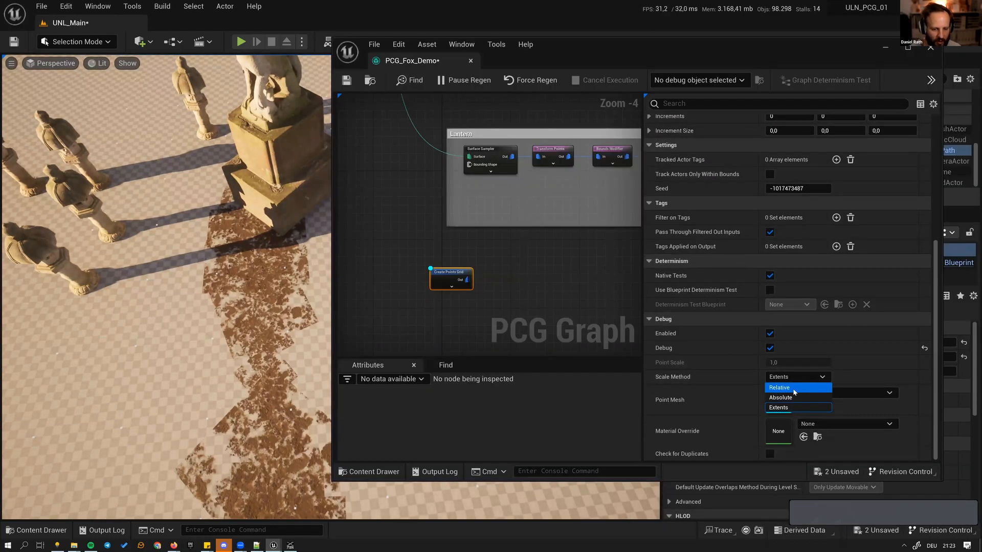
{"action": "left_click", "coordinate": [781, 398]}
{"action": "left_click", "coordinate": [784, 361]}
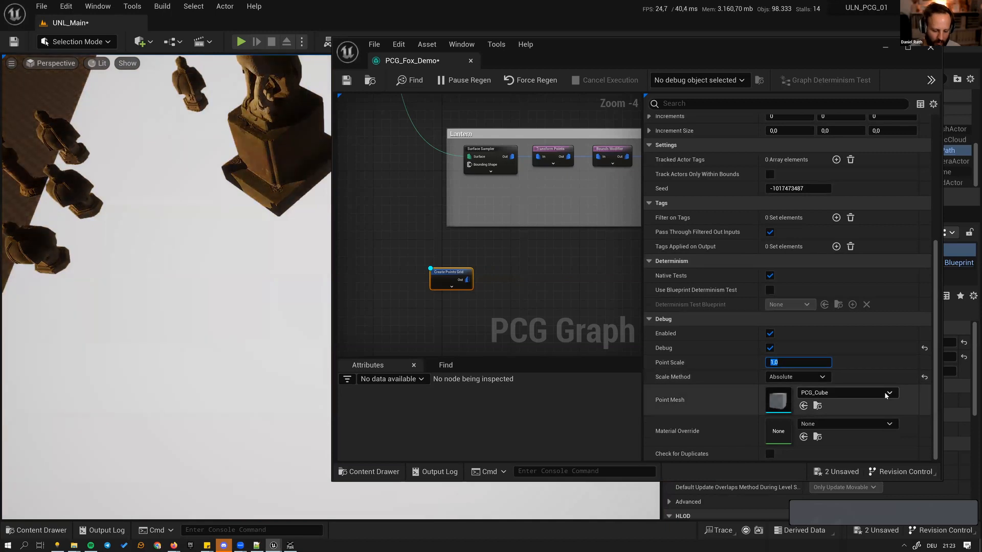
{"action": "type", "text": ".2"}
{"action": "key", "text": "Return"}
- Examine the debug point grid spread around the fox statue and the path in the level
{"action": "left_click_drag", "start_coordinate": [705, 51], "coordinate": [817, 94]}
{"action": "key", "text": "s"}
{"action": "right_click_drag", "start_coordinate": [400, 284], "coordinate": [389, 245]}
{"action": "key", "text": "d"}
{"action": "key", "text": "s"}
{"action": "left_click_drag", "start_coordinate": [871, 102], "coordinate": [760, 87]}
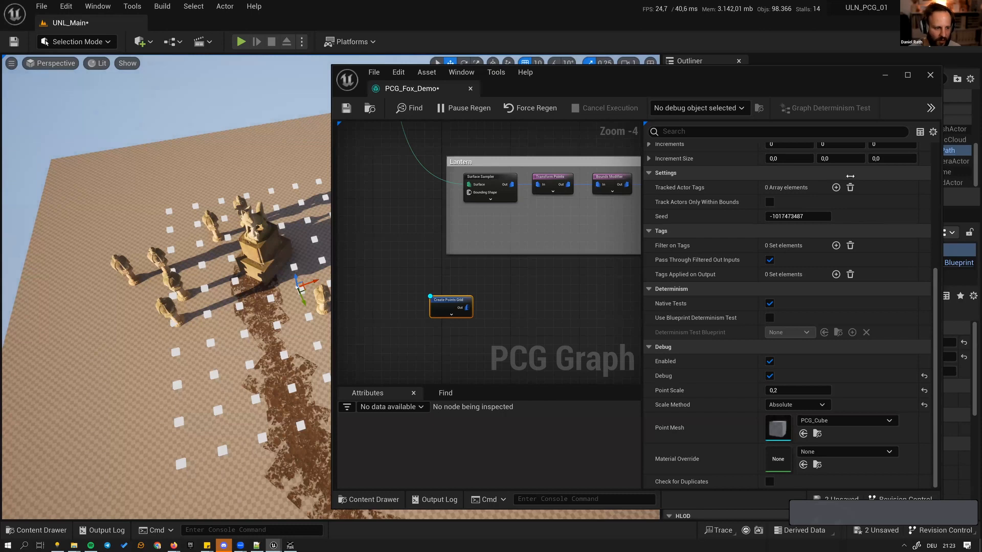
{"action": "left_click_drag", "start_coordinate": [850, 176], "coordinate": [849, 176]}
{"action": "right_click_drag", "start_coordinate": [509, 274], "coordinate": [451, 276]}
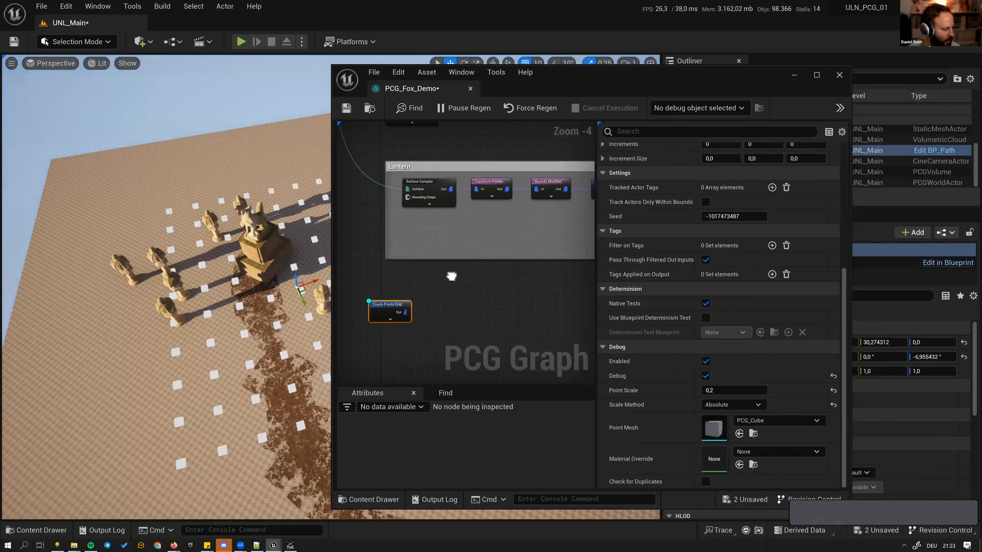
- Try the Volume option on the points grid, inspect the resulting points in the level, and turn the option off again
{"action": "scroll", "coordinate": [777, 221], "scroll_direction": "up", "scroll_amount": 2}
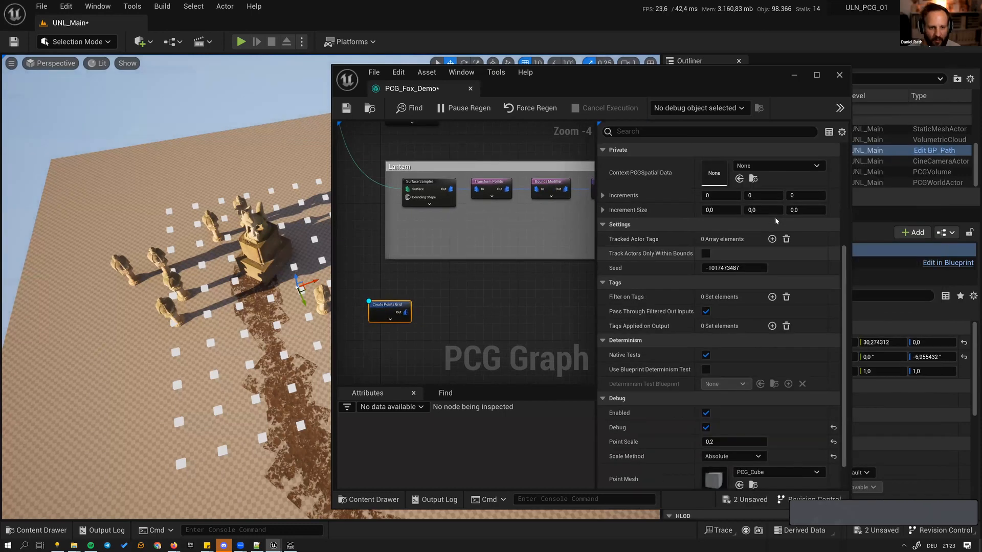
{"action": "scroll", "coordinate": [776, 221], "scroll_direction": "up", "scroll_amount": 6}
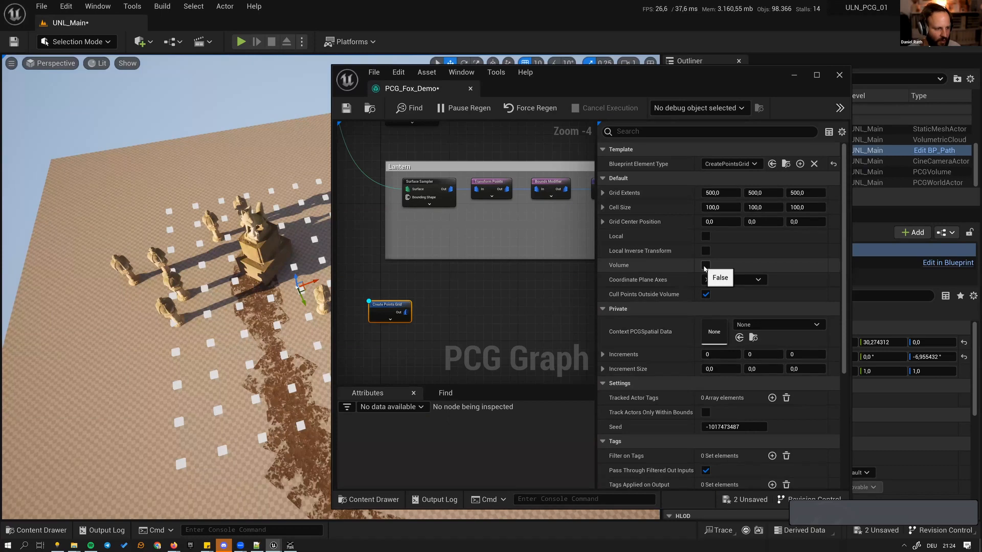
{"action": "left_click", "coordinate": [706, 266]}
{"action": "right_click_drag", "start_coordinate": [205, 287], "coordinate": [276, 271]}
{"action": "key", "text": "s"}
{"action": "key", "text": "d"}
{"action": "key", "text": "q"}
{"action": "key", "text": "q"}
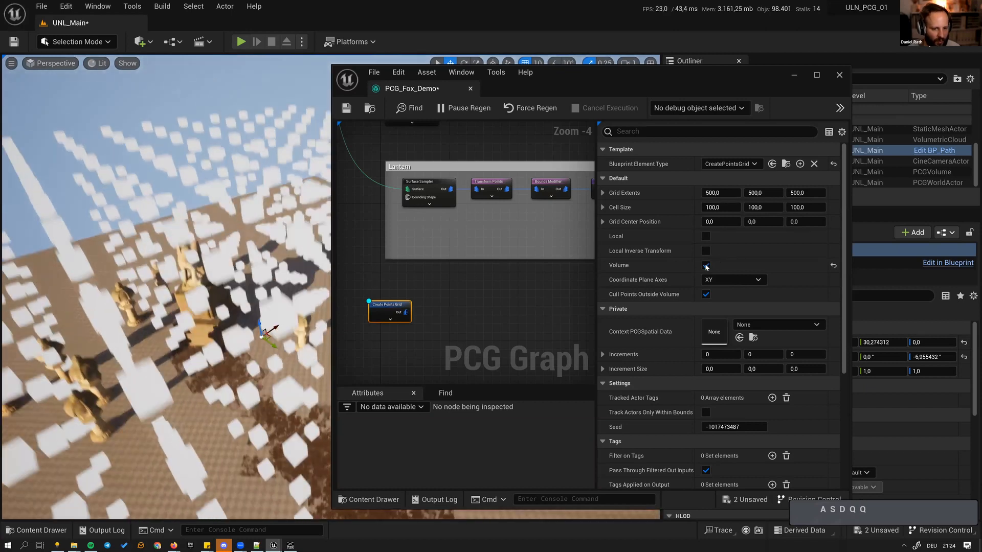
{"action": "left_click", "coordinate": [706, 266]}
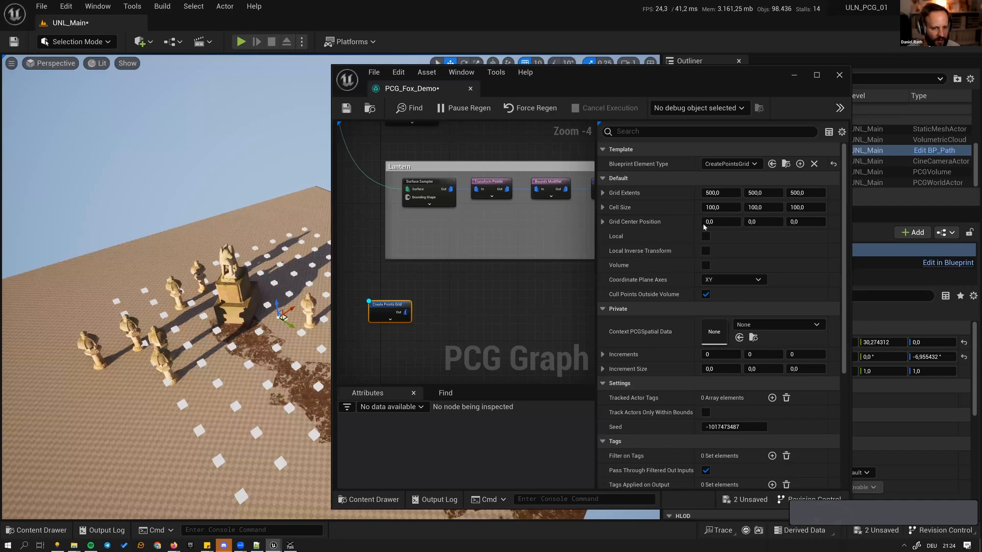
- Set the points grid's X and Y Grid Extents to 100
{"action": "left_click", "coordinate": [723, 193]}
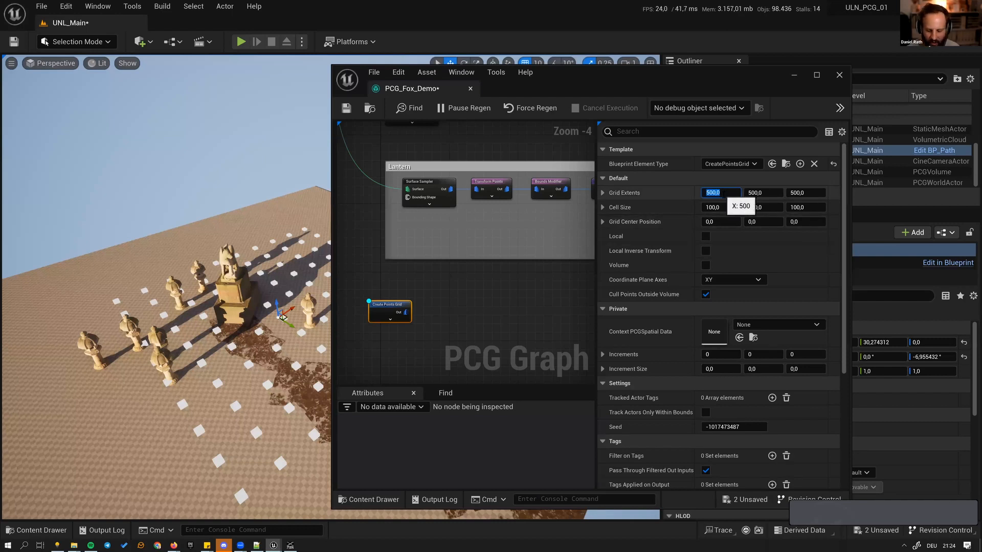
{"action": "type", "text": "100"}
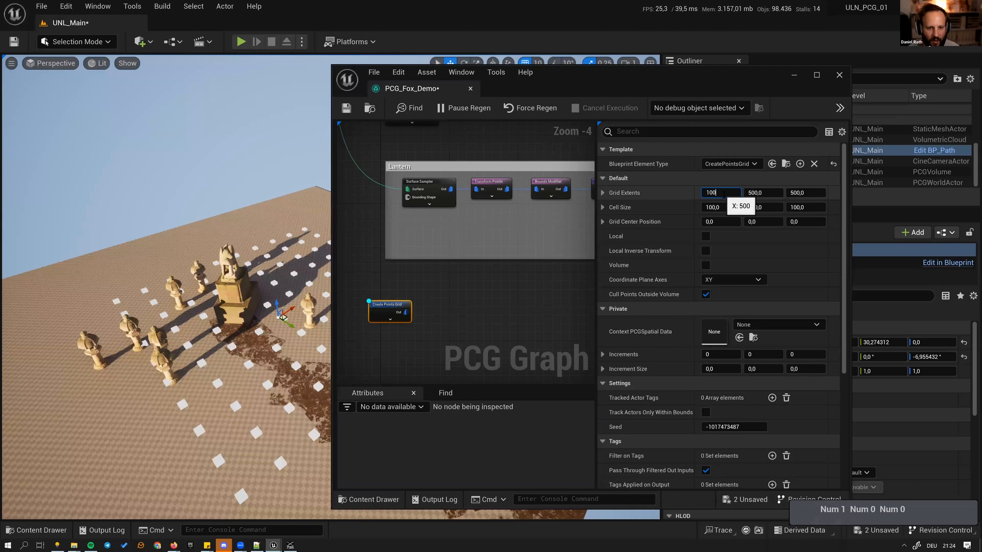
{"action": "key", "text": "Tab"}
{"action": "type", "text": "100"}
{"action": "key", "text": "Return"}
- Set the points grid's Cell Size to 10 on X, Y and Z
{"action": "key", "text": "Tab"}
{"action": "key", "text": "Tab"}
{"action": "type", "text": "10"}
{"action": "key", "text": "Tab"}
{"action": "type", "text": "10"}
{"action": "key", "text": "Tab"}
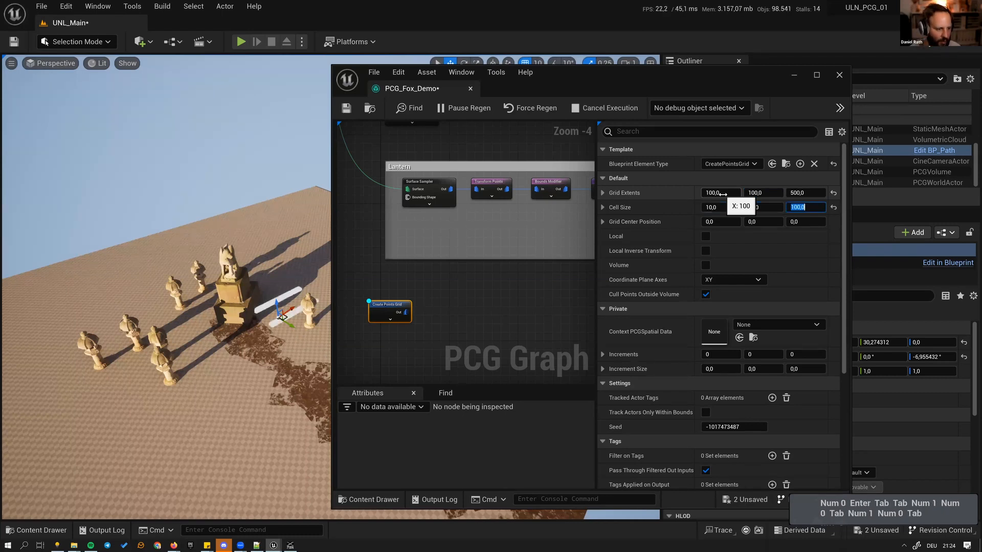
{"action": "type", "text": "1"}
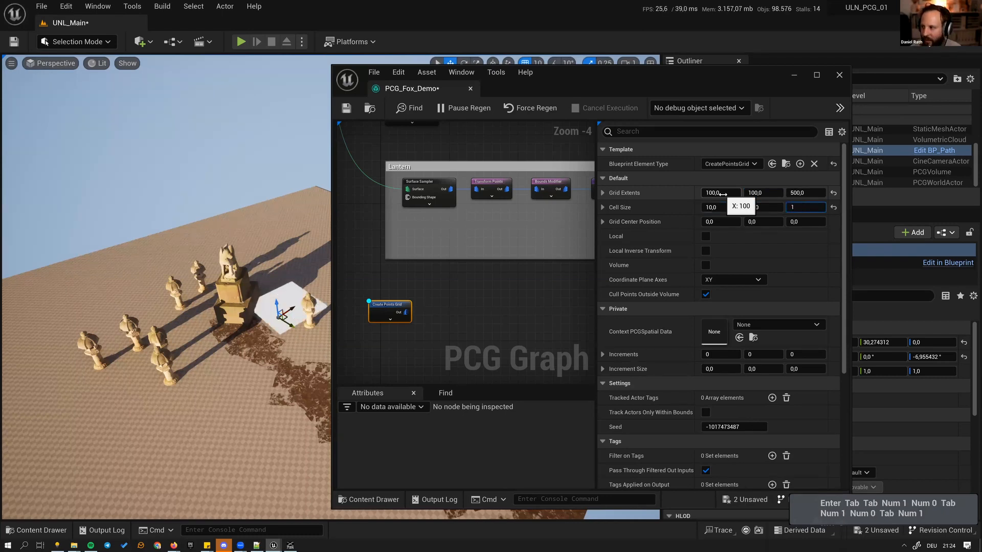
{"action": "type", "text": "0"}
{"action": "key", "text": "Return"}
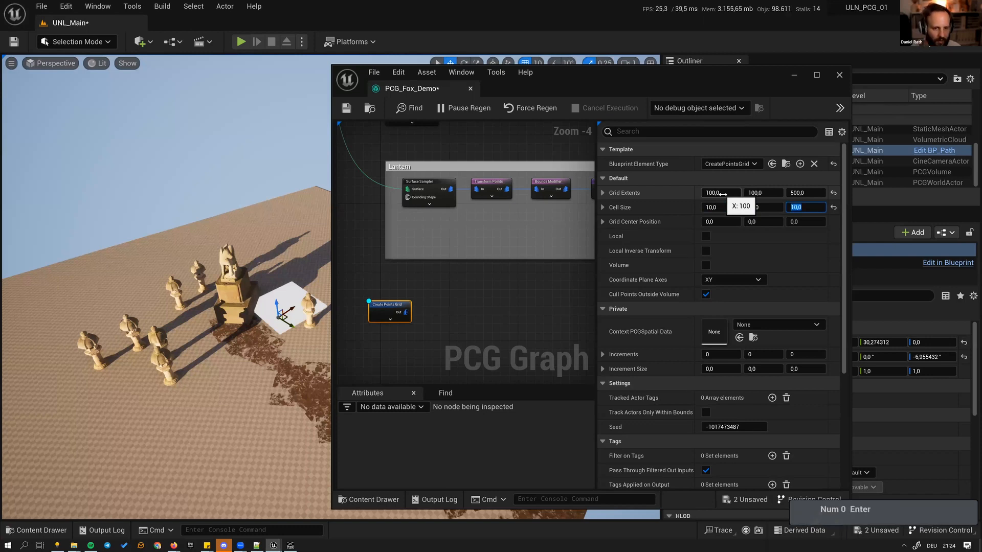
- Set the points grid's Z Grid Extent to 50
{"action": "left_click", "coordinate": [820, 193]}
{"action": "type", "text": "50"}
{"action": "key", "text": "Return"}
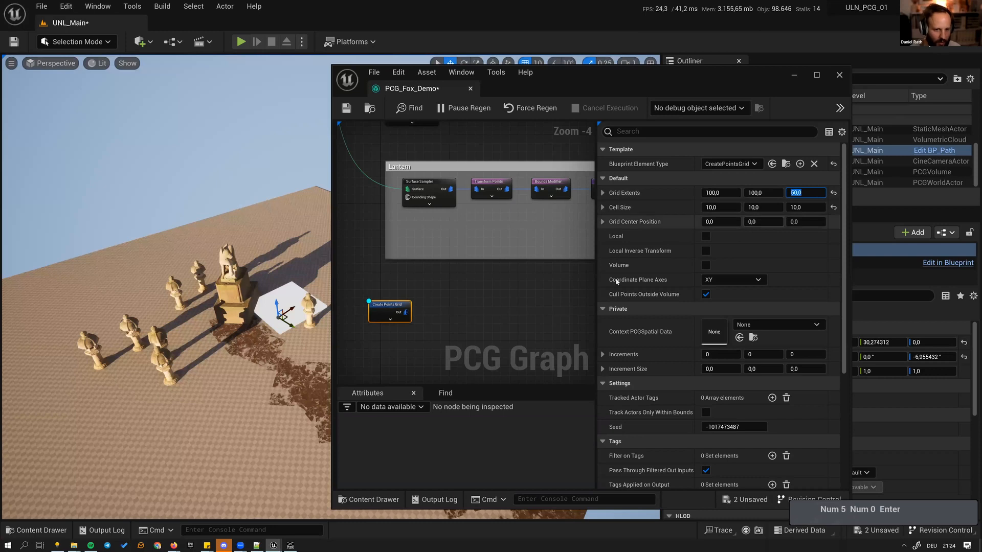
- Inspect the grid up close beside the statue and set its Cell Size to 20 on X and Y
{"action": "key", "text": "w"}
{"action": "key", "text": "w"}
{"action": "key", "text": "w"}
{"action": "key", "text": "w"}
{"action": "key", "text": "w"}
{"action": "key", "text": "w"}
{"action": "key", "text": "w"}
{"action": "key", "text": "w"}
{"action": "right_click_drag", "start_coordinate": [248, 278], "coordinate": [776, 208]}
{"action": "key", "text": "a"}
{"action": "type", "text": "ew"}
{"action": "type", "text": "20"}
{"action": "key", "text": "Tab"}
{"action": "type", "text": "20"}
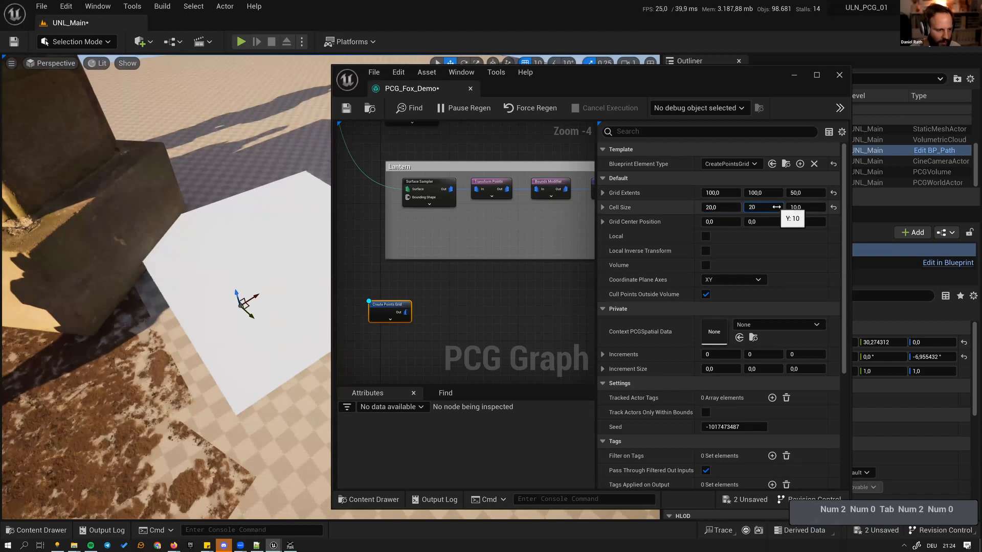
{"action": "key", "text": "Tab"}
- Set the points grid's Cell Size to 50 on X and Y to separate the debug points
{"action": "left_click", "coordinate": [723, 207]}
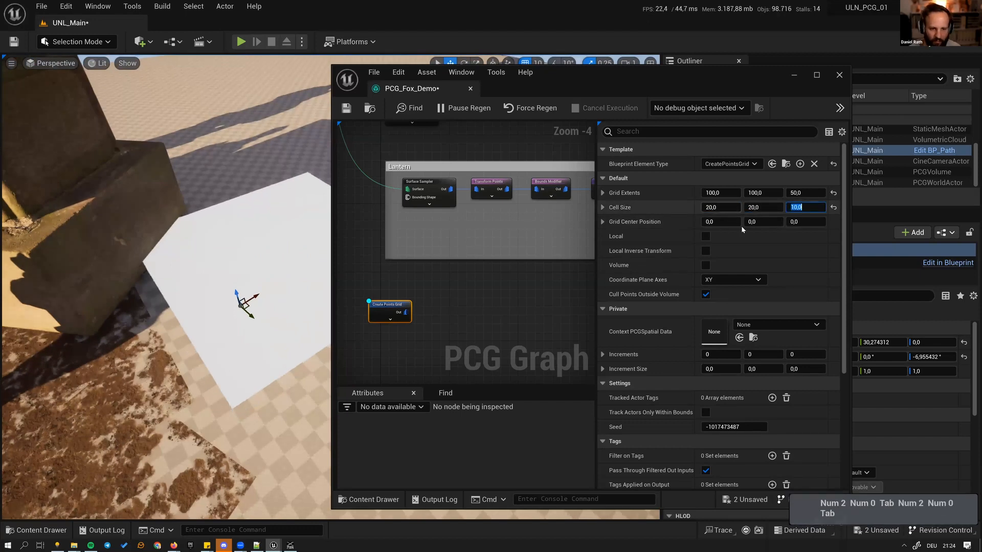
{"action": "type", "text": "50"}
{"action": "key", "text": "Tab"}
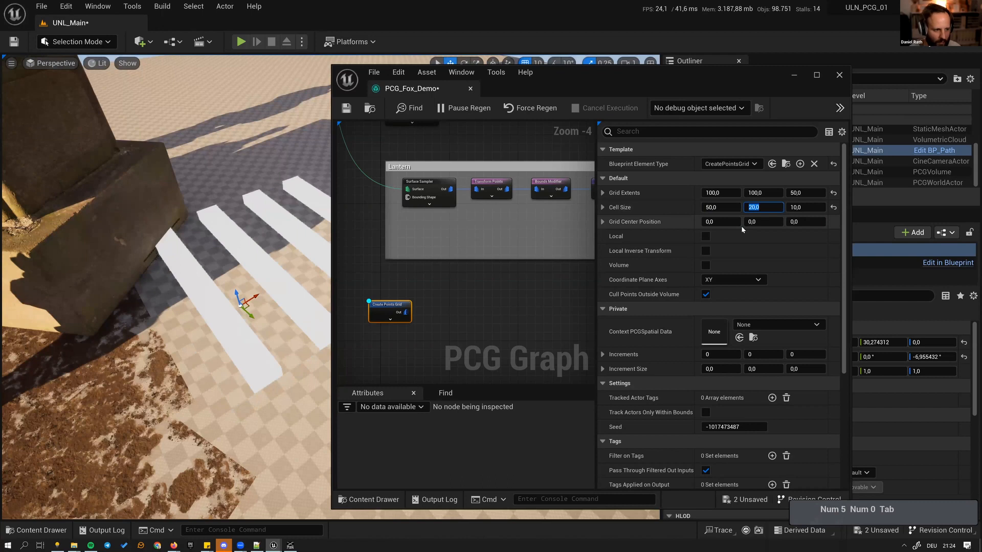
{"action": "type", "text": "50"}
{"action": "key", "text": "Return"}
{"action": "left_click", "coordinate": [740, 215]}
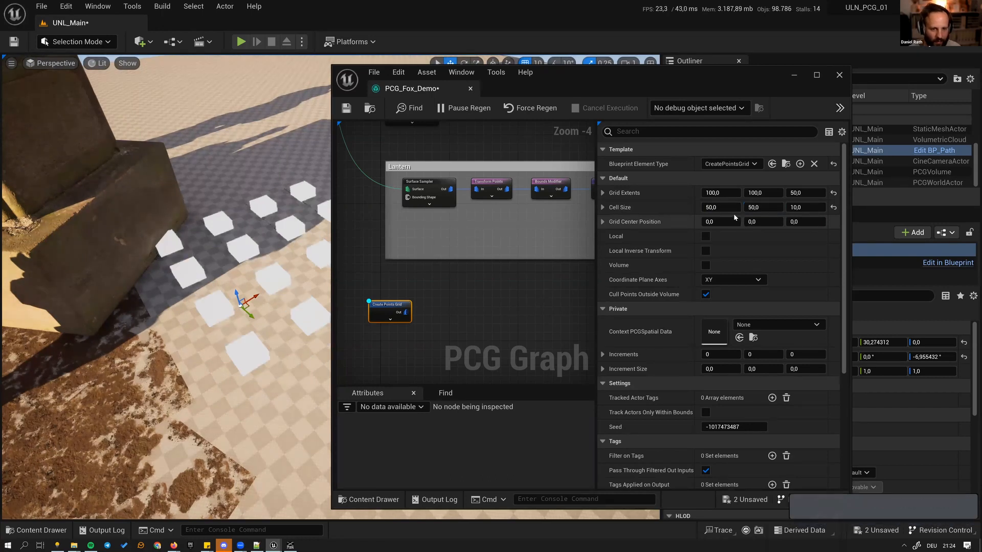
- View the points grid beside the fox statue from farther away and check the node's debug Scale Method options
{"action": "key", "text": "d"}
{"action": "right_click_drag", "start_coordinate": [205, 307], "coordinate": [139, 292]}
{"action": "key", "text": "s"}
{"action": "right_click_drag", "start_coordinate": [275, 268], "coordinate": [266, 267]}
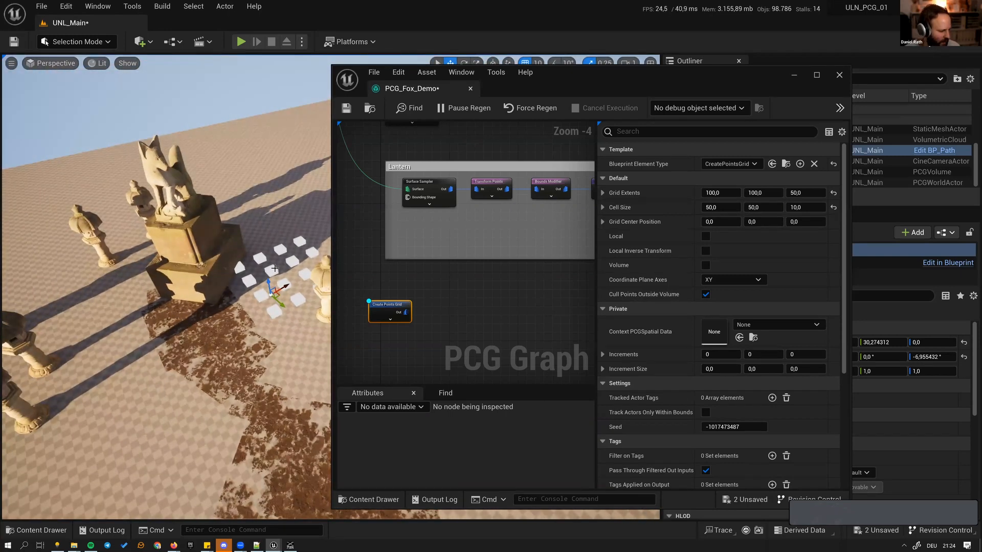
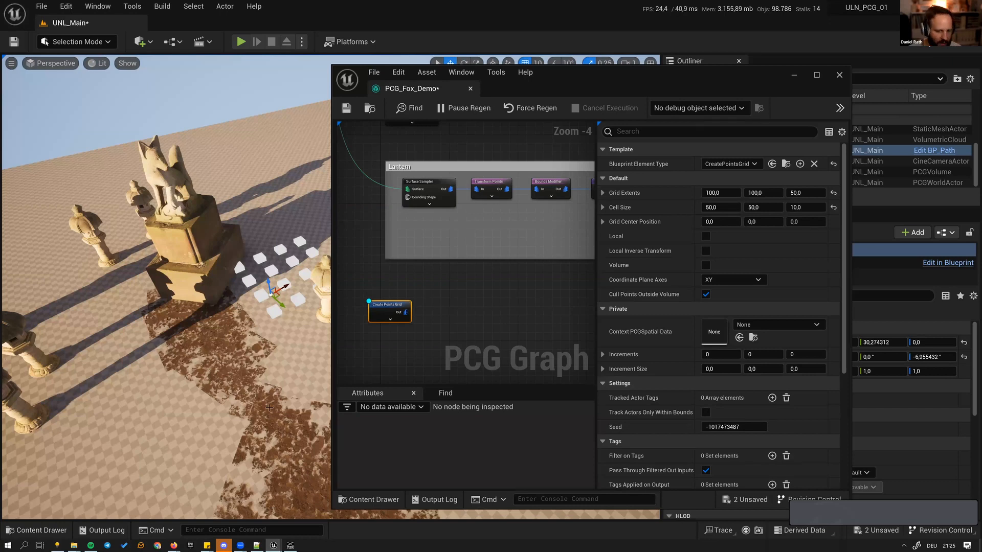
{"action": "scroll", "coordinate": [654, 409], "scroll_direction": "down", "scroll_amount": 5}
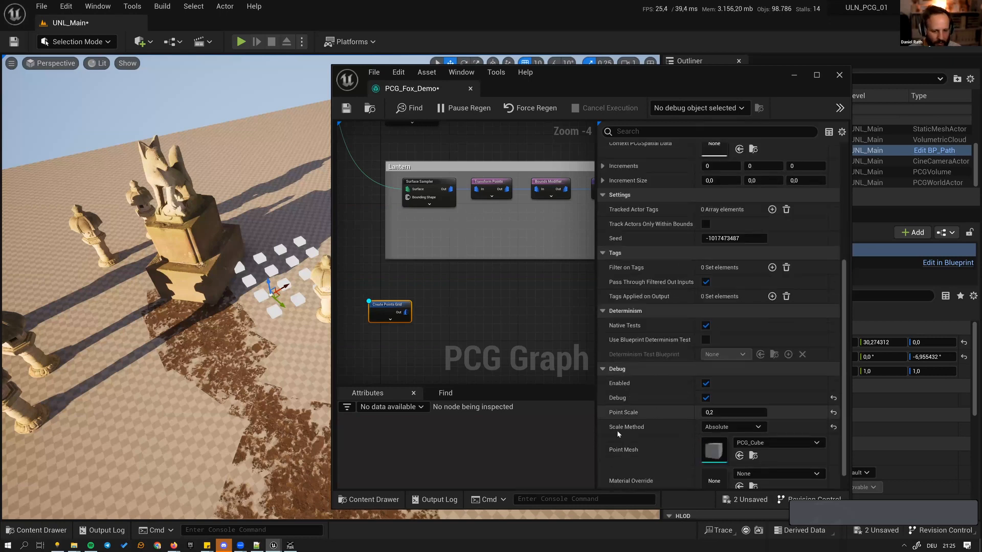
{"action": "left_click", "coordinate": [713, 429]}
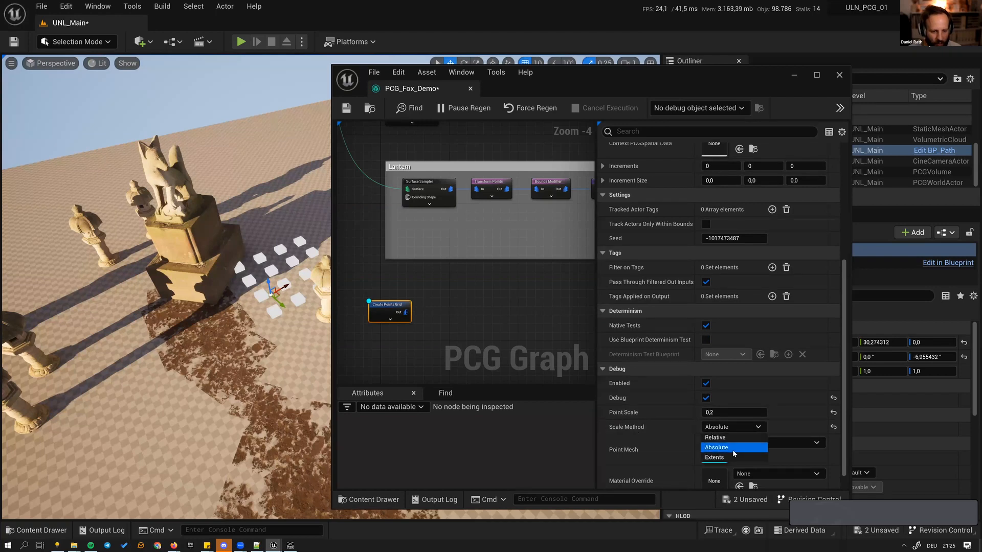
{"action": "key", "text": "Up"}
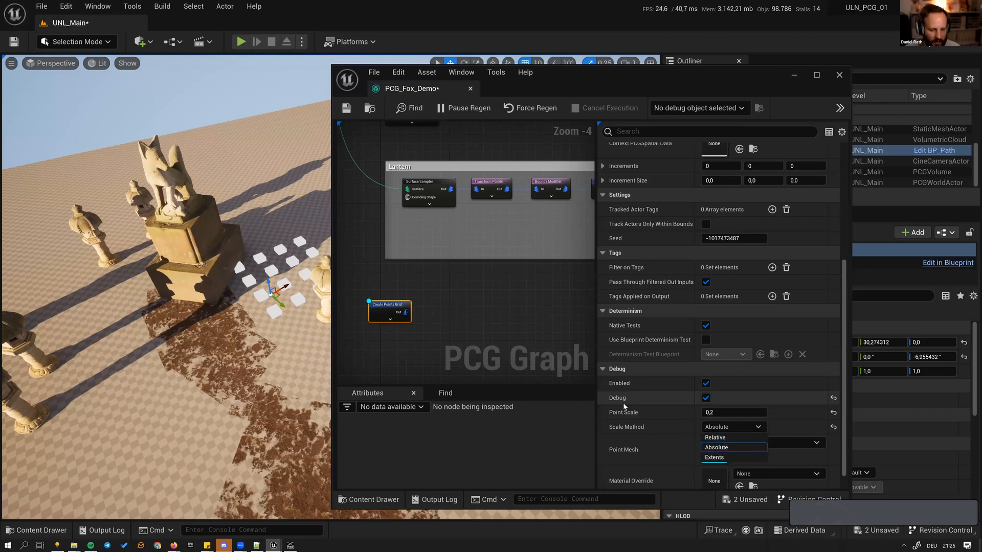
- Move the Create Points Grid node along the empty area beneath the Lantern group, below its Difference and Distance nodes
{"action": "right_click_drag", "start_coordinate": [469, 300], "coordinate": [480, 300]}
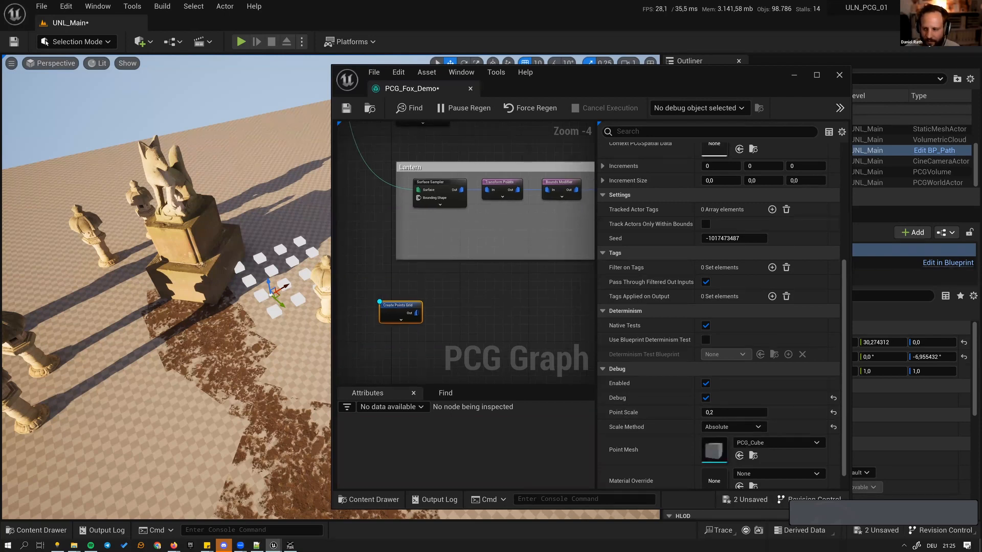
{"action": "right_click_drag", "start_coordinate": [425, 312], "coordinate": [373, 313]}
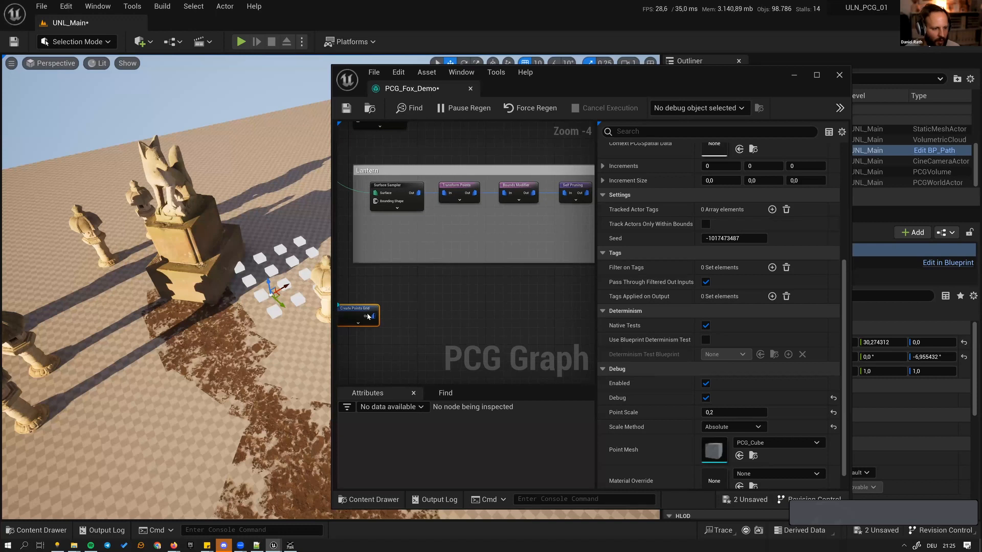
{"action": "left_click_drag", "start_coordinate": [369, 310], "coordinate": [467, 325]}
{"action": "right_click_drag", "start_coordinate": [487, 310], "coordinate": [437, 314]}
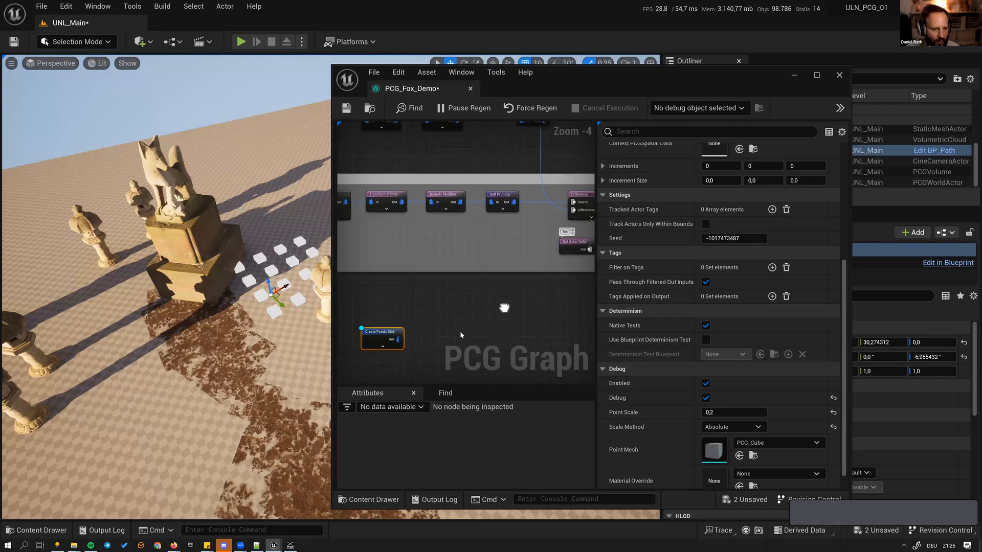
{"action": "scroll", "coordinate": [504, 307], "scroll_direction": "down", "scroll_amount": 1}
{"action": "left_click_drag", "start_coordinate": [378, 353], "coordinate": [488, 358]}
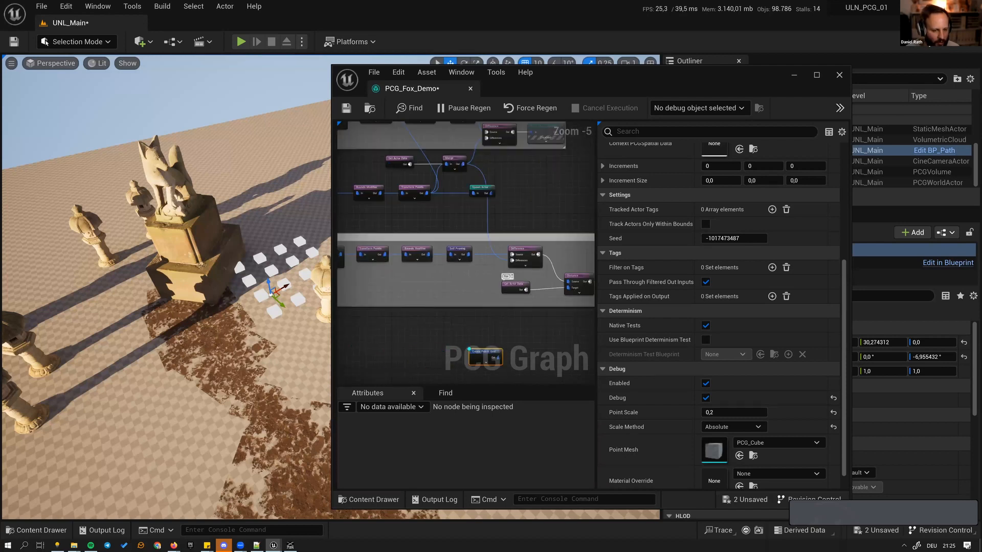
{"action": "right_click_drag", "start_coordinate": [542, 337], "coordinate": [460, 322]}
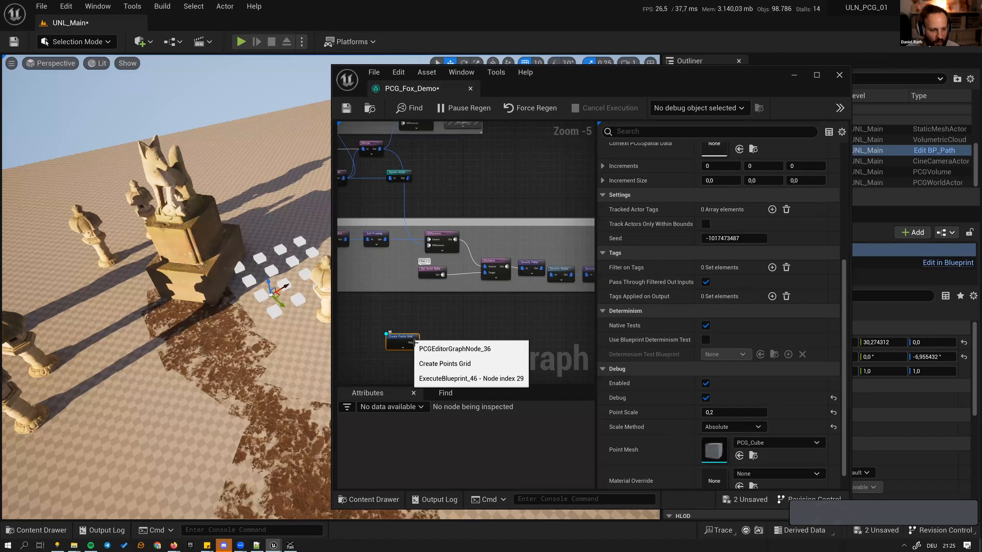
- Add a Copy Points node with Create Points Grid feeding its Source, and straighten the connection between them
{"action": "scroll", "coordinate": [415, 343], "scroll_direction": "up", "scroll_amount": 2}
{"action": "right_click", "coordinate": [490, 344]}
{"action": "type", "text": "co"}
{"action": "type", "text": "pz"}
{"action": "key", "text": "BackSpace"}
{"action": "type", "text": "y"}
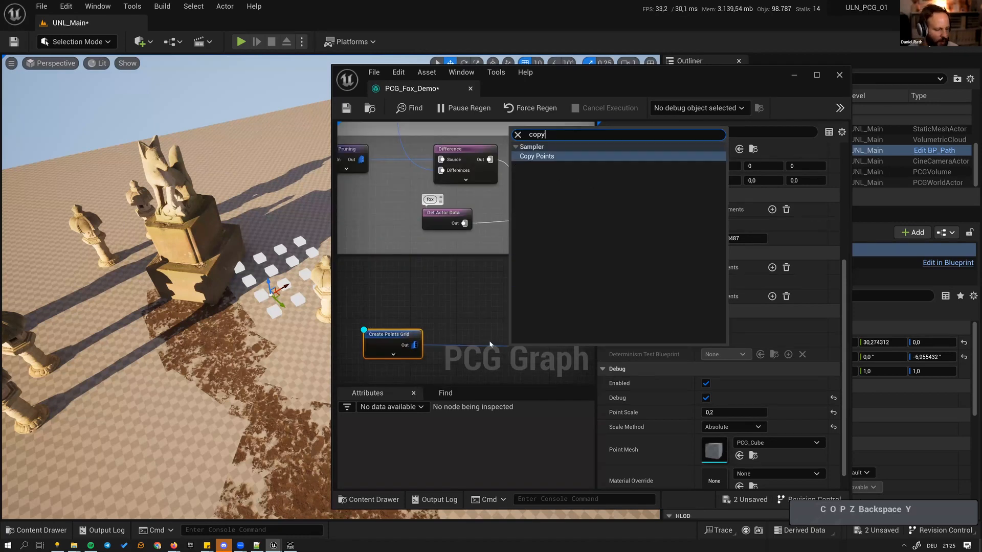
{"action": "key", "text": "Return"}
{"action": "right_click_drag", "start_coordinate": [457, 281], "coordinate": [440, 265]}
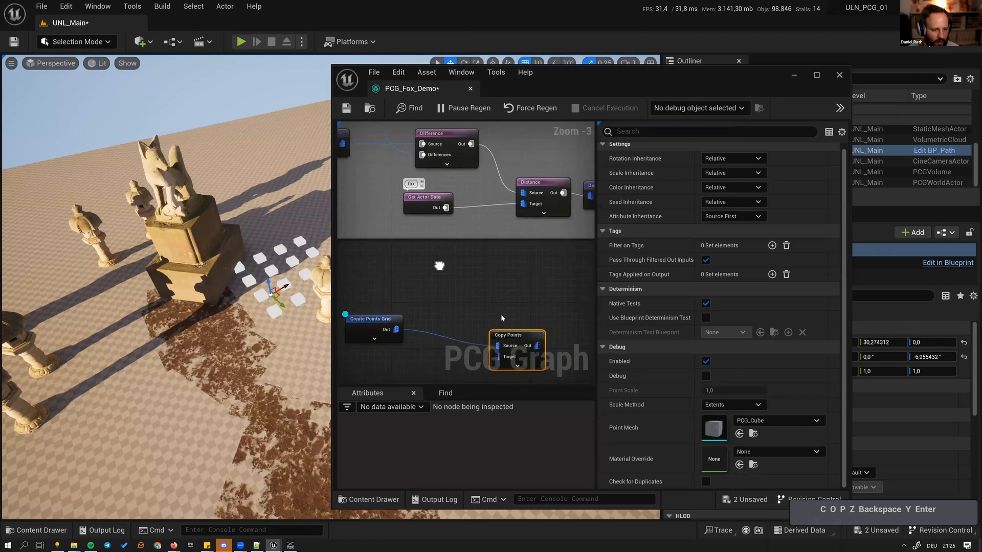
{"action": "key", "text": "q"}
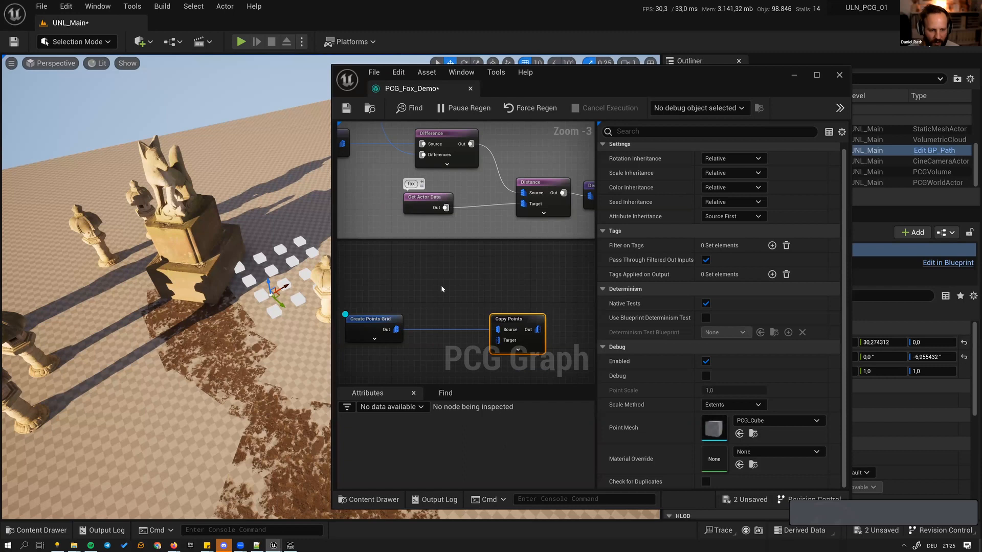
- Connect the output of the last Density Filter in the Lantern group to the Target of Copy Points
{"action": "right_click_drag", "start_coordinate": [457, 273], "coordinate": [347, 285]}
{"action": "right_click_drag", "start_coordinate": [570, 194], "coordinate": [524, 173]}
{"action": "scroll", "coordinate": [493, 205], "scroll_direction": "down", "scroll_amount": 1}
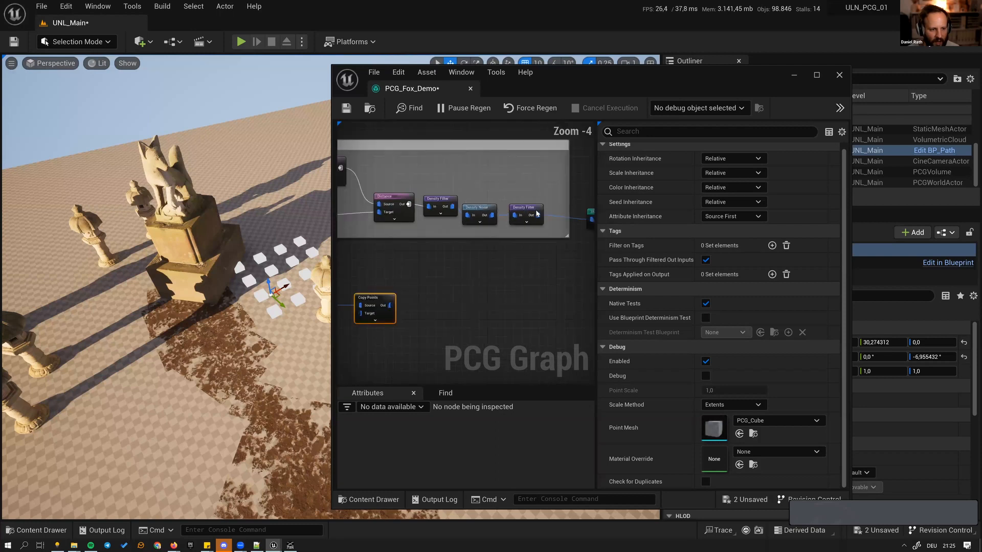
{"action": "right_click_drag", "start_coordinate": [538, 221], "coordinate": [521, 244]}
{"action": "scroll", "coordinate": [522, 244], "scroll_direction": "down", "scroll_amount": 1}
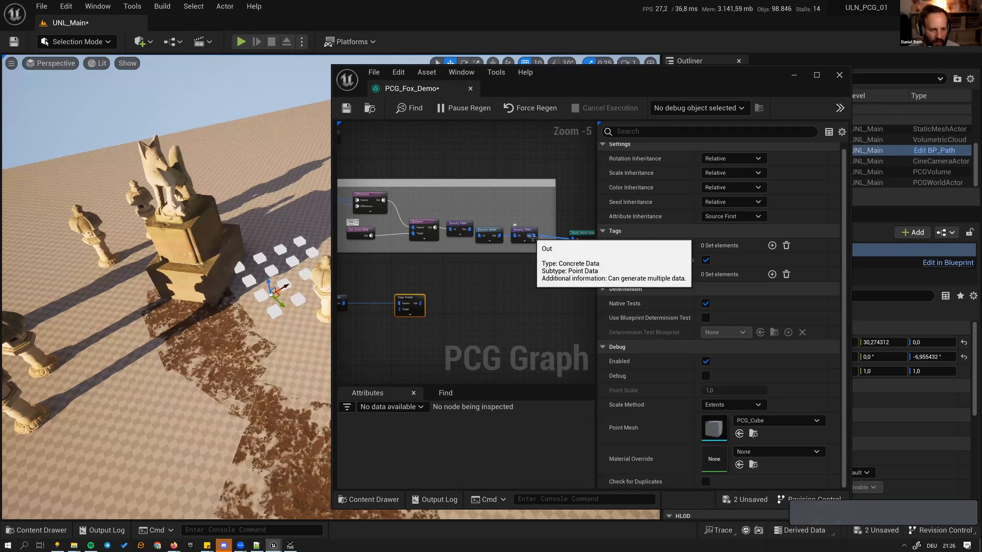
{"action": "scroll", "coordinate": [509, 228], "scroll_direction": "up", "scroll_amount": 1}
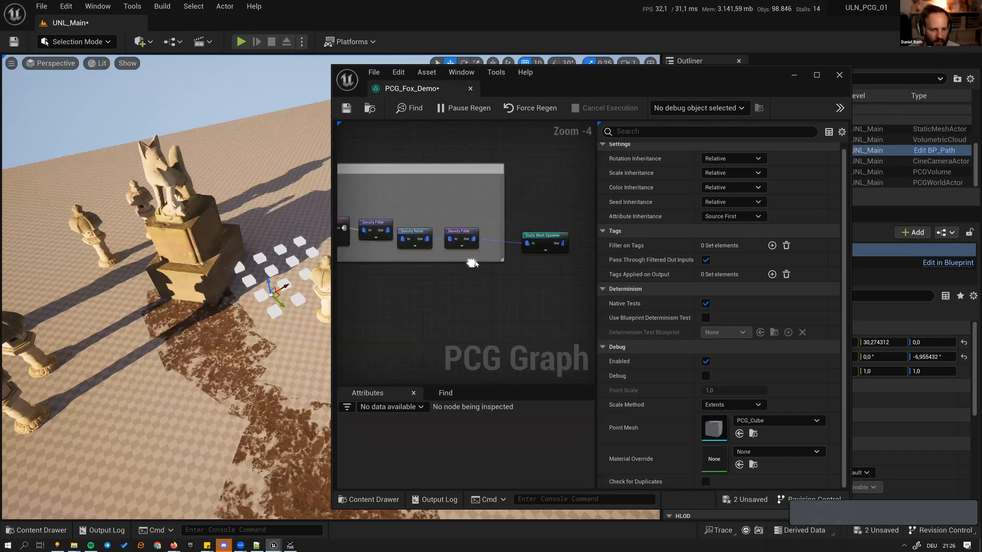
{"action": "right_click_drag", "start_coordinate": [402, 279], "coordinate": [545, 254]}
{"action": "scroll", "coordinate": [559, 241], "scroll_direction": "down", "scroll_amount": 1}
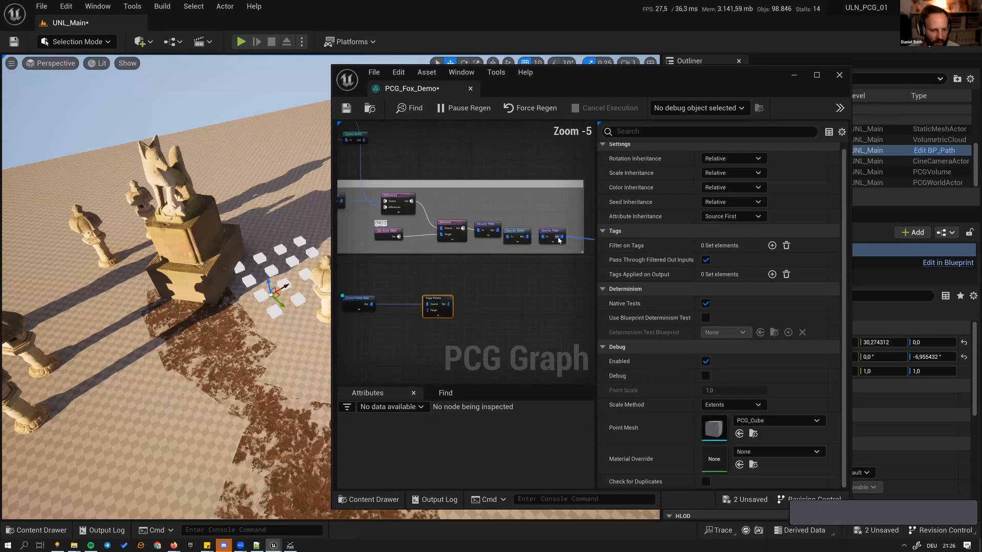
{"action": "left_click_drag", "start_coordinate": [559, 239], "coordinate": [431, 311]}
- Turn off debugging on Create Points Grid, enable it on Copy Points, and check the ground around the lanterns
{"action": "left_click", "coordinate": [358, 302]}
{"action": "left_click", "coordinate": [437, 305]}
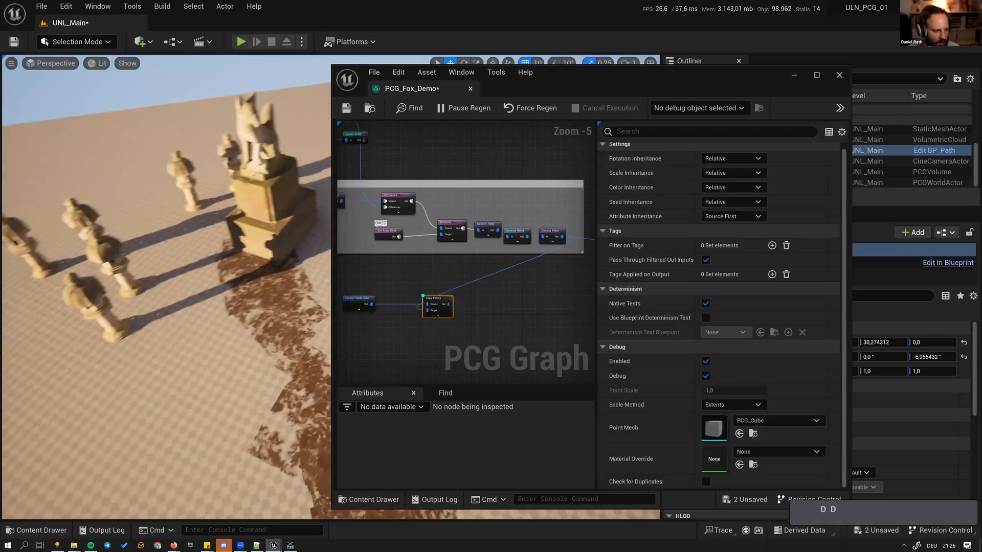
{"action": "key", "text": "a"}
{"action": "key", "text": "w"}
{"action": "key", "text": "w"}
{"action": "right_click_drag", "start_coordinate": [205, 286], "coordinate": [171, 312]}
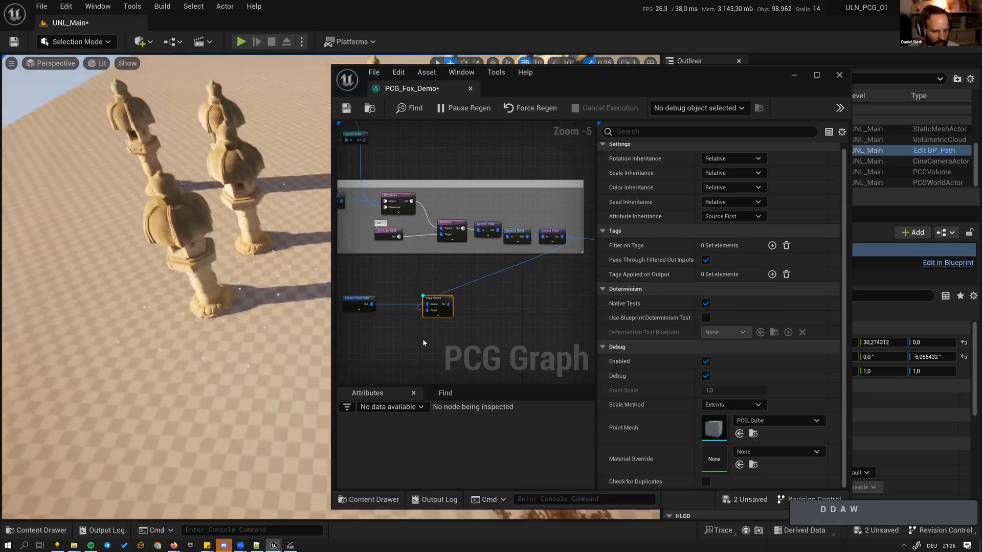
- Set the Copy Points debug Scale Method to Absolute and its Point Scale to 0.2
{"action": "left_click", "coordinate": [758, 404]}
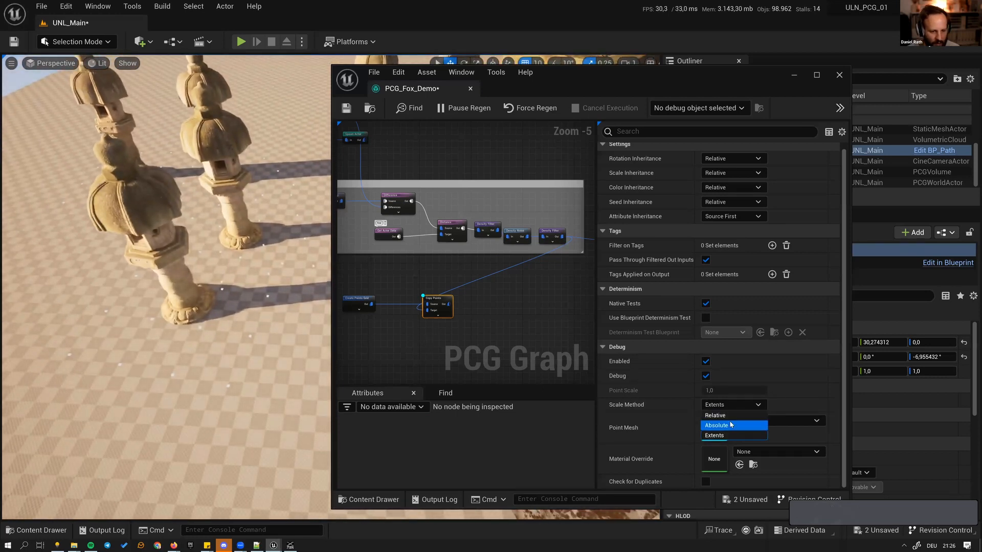
{"action": "left_click", "coordinate": [724, 423]}
{"action": "left_click", "coordinate": [726, 391]}
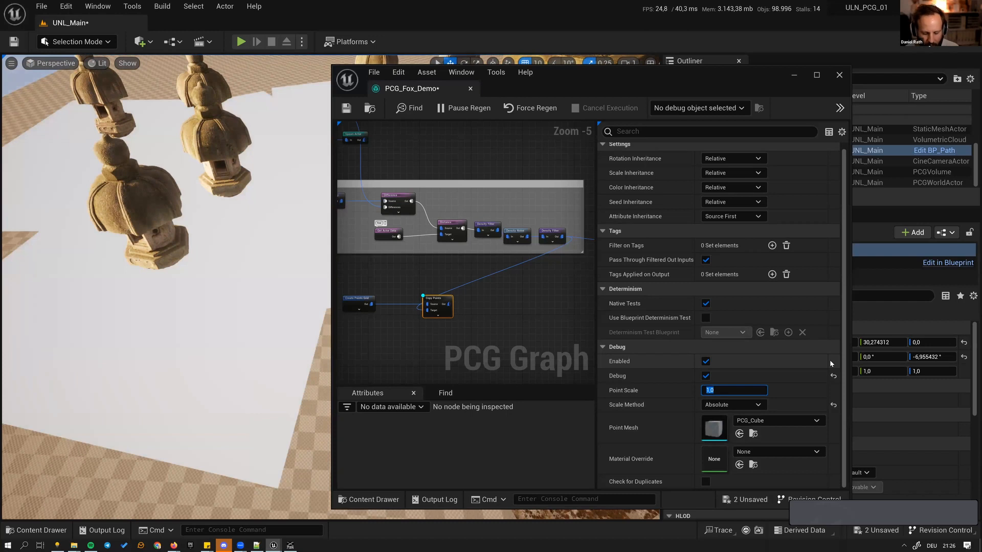
{"action": "type", "text": ".2"}
{"action": "key", "text": "Return"}
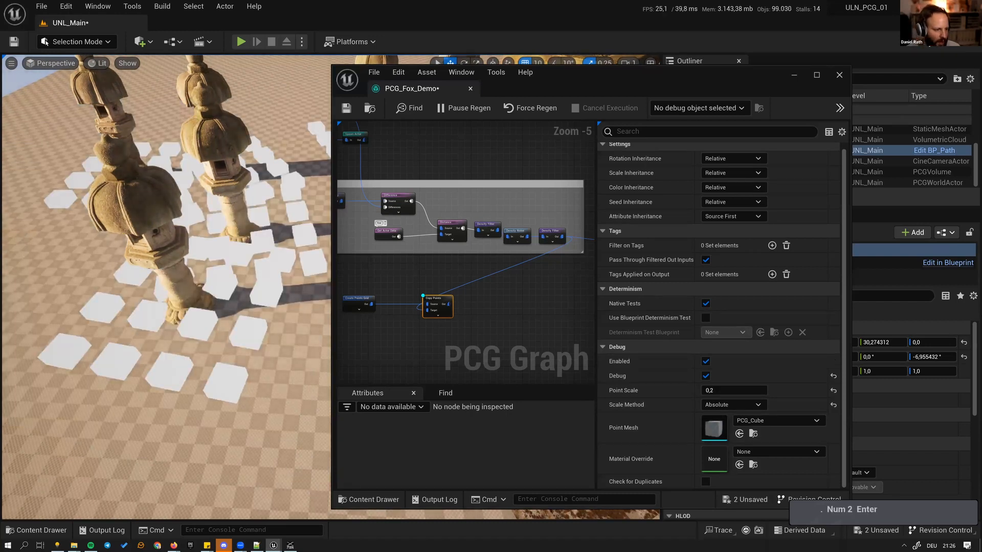
{"action": "key", "text": "s"}
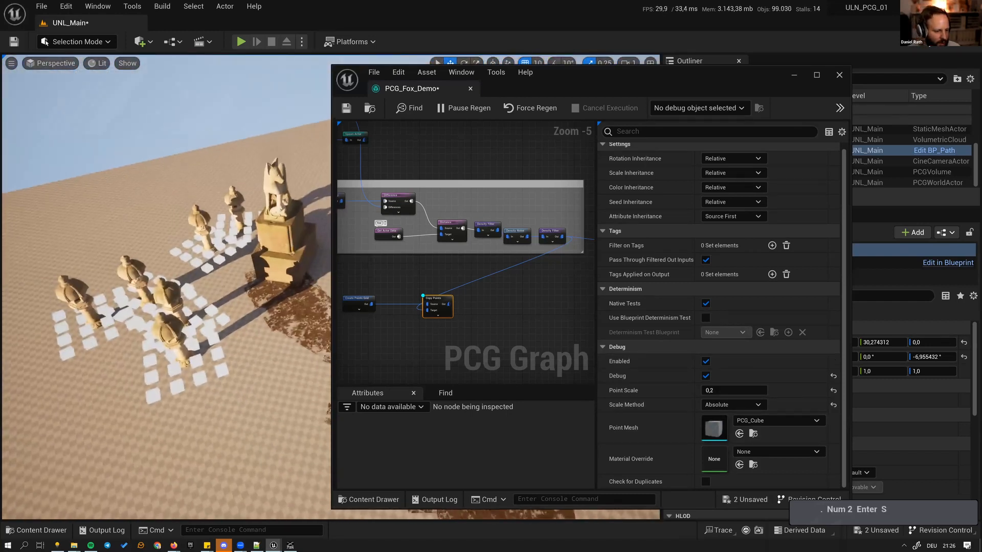
{"action": "key", "text": "a"}
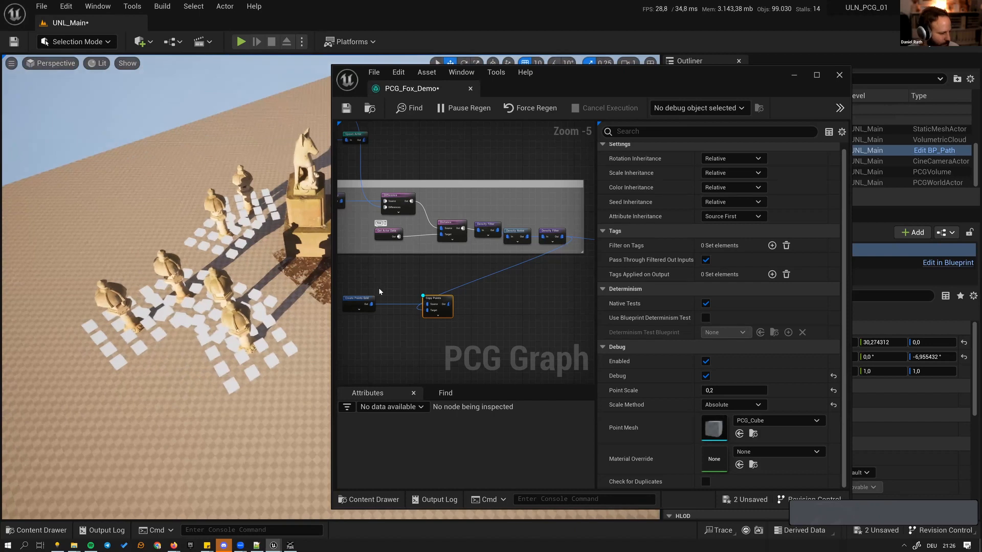
- Set the Create Points Grid node's Grid Extents to 150 on X and Y
{"action": "left_click", "coordinate": [358, 303]}
{"action": "right_click_drag", "start_coordinate": [215, 286], "coordinate": [220, 317]}
{"action": "key", "text": "s"}
{"action": "key", "text": "a"}
{"action": "key", "text": "q"}
{"action": "left_click", "coordinate": [725, 187]}
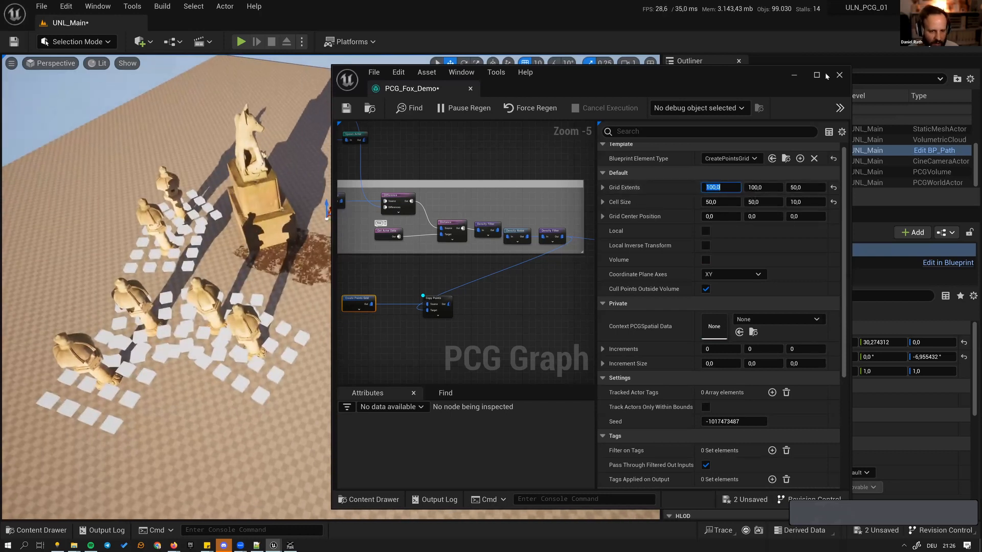
{"action": "type", "text": "150"}
{"action": "key", "text": "Tab"}
{"action": "type", "text": "15"}
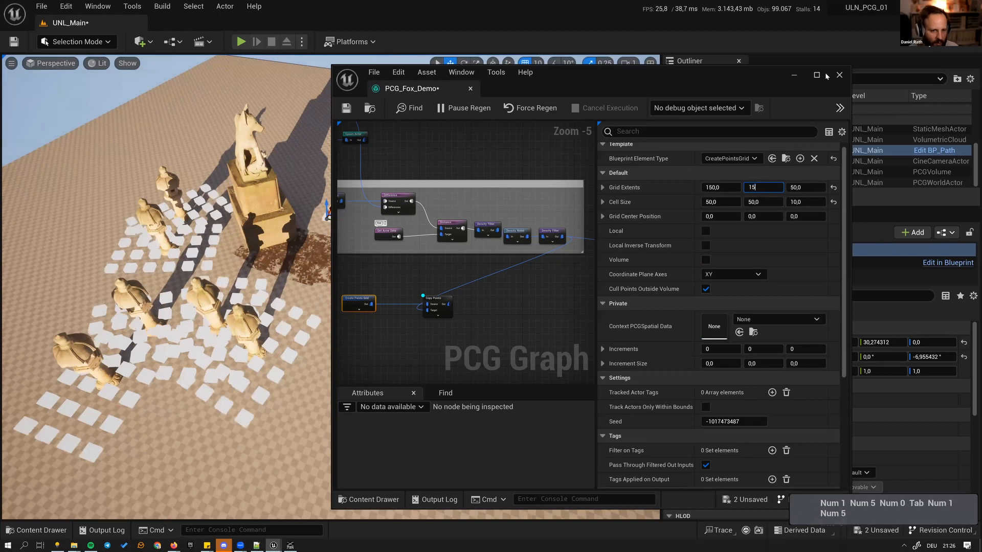
{"action": "type", "text": "0"}
{"action": "key", "text": "Return"}
- Set the Create Points Grid node's Cell Size to 30 on X, Y and Z
{"action": "key", "text": "Tab"}
{"action": "key", "text": "Tab"}
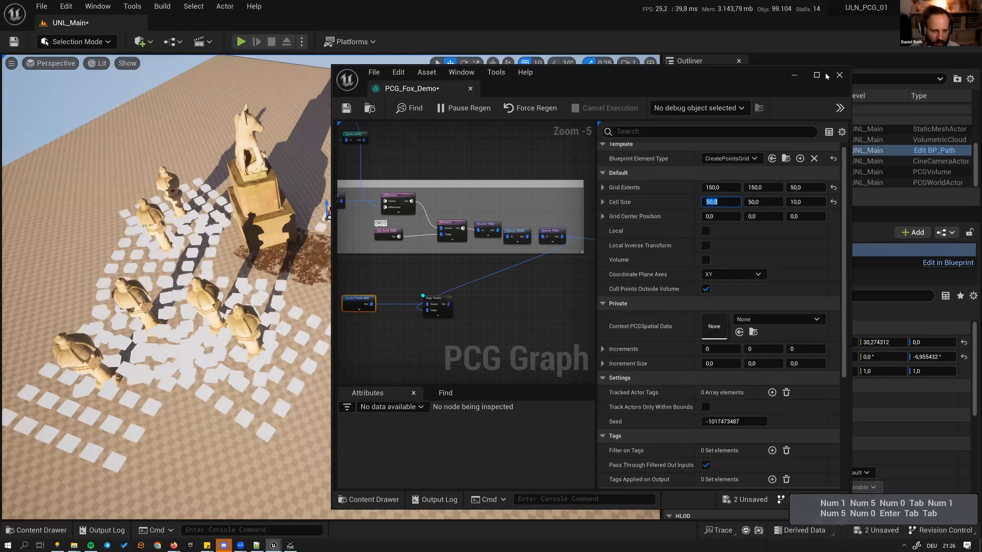
{"action": "type", "text": "40"}
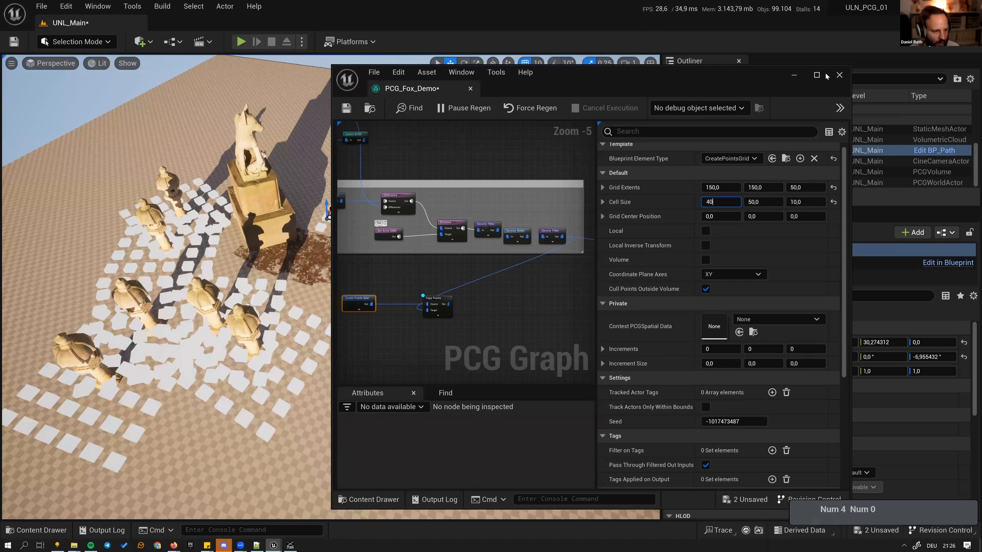
{"action": "key", "text": "ctrl+a"}
{"action": "type", "text": "30"}
{"action": "key", "text": "Tab"}
{"action": "type", "text": "30"}
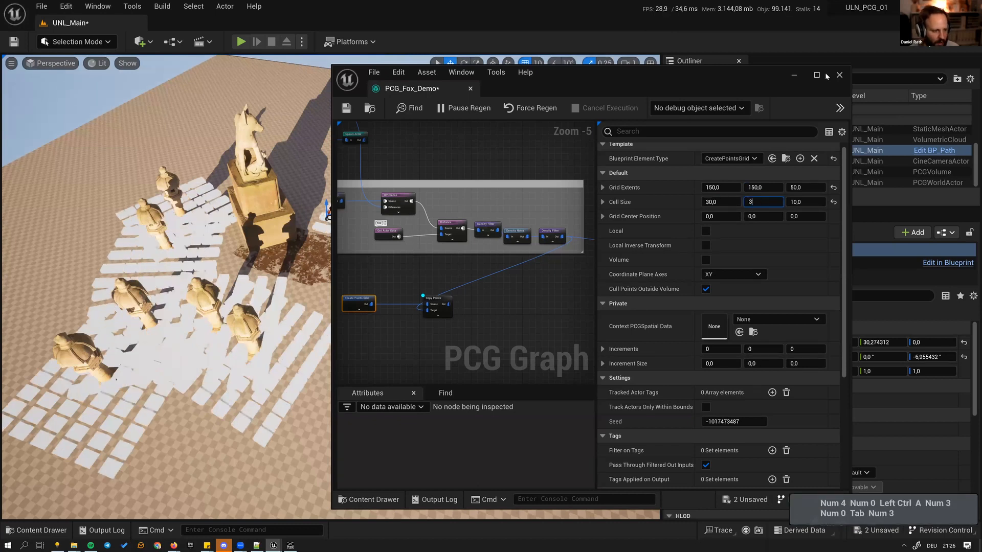
{"action": "key", "text": "Tab"}
{"action": "type", "text": "30"}
{"action": "key", "text": "Return"}
- Examine the density of the copied point grids up close around the lanterns
{"action": "right_click_drag", "start_coordinate": [166, 287], "coordinate": [189, 320]}
{"action": "key", "text": "d"}
{"action": "key", "text": "a"}
{"action": "key", "text": "w"}
{"action": "key", "text": "w"}
{"action": "key", "text": "s"}
{"action": "key", "text": "w"}
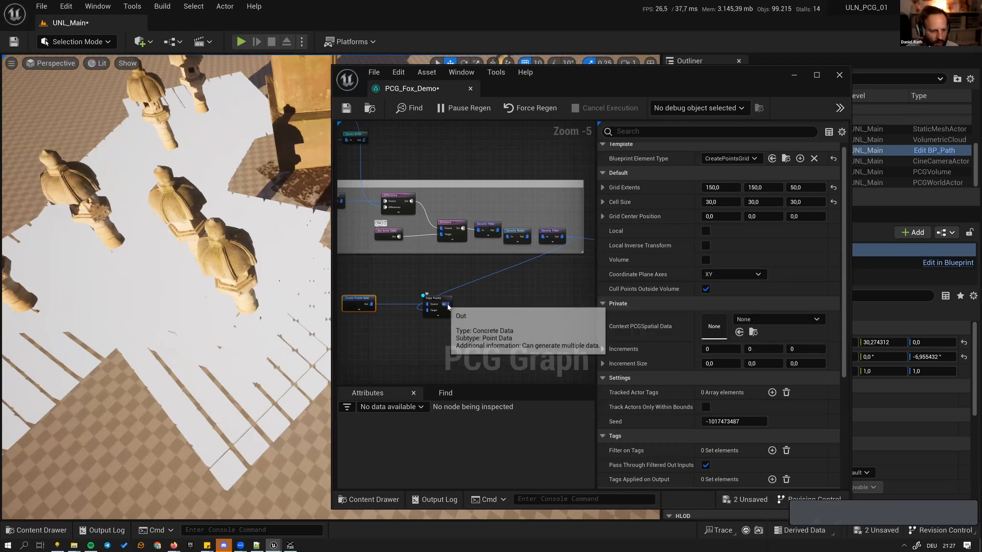
- Add a Static Mesh Spawner fed by the Copy Points output and place it in line with that node
{"action": "right_click", "coordinate": [477, 313]}
{"action": "type", "text": "stat"}
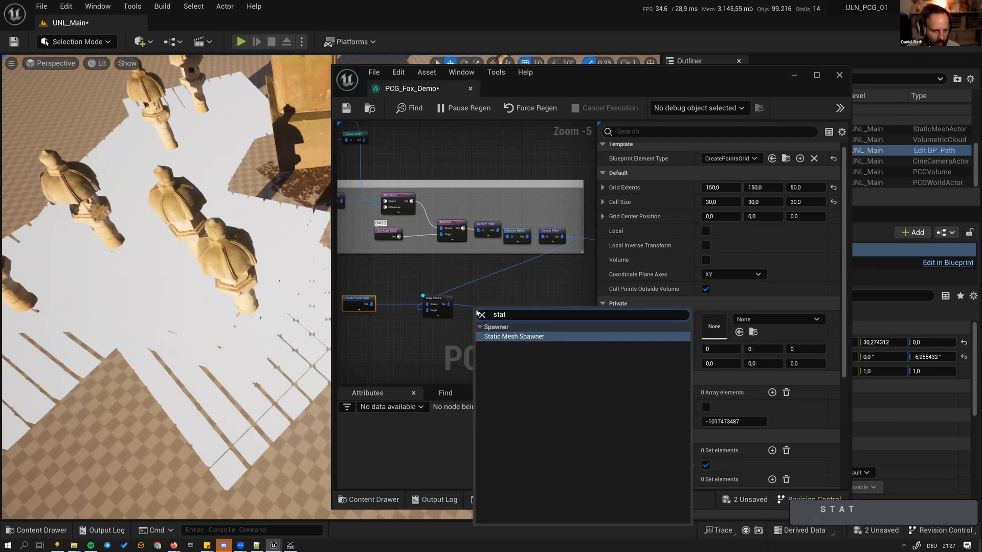
{"action": "key", "text": "Return"}
{"action": "right_click_drag", "start_coordinate": [469, 283], "coordinate": [487, 283]}
{"action": "left_click_drag", "start_coordinate": [519, 309], "coordinate": [553, 304]}
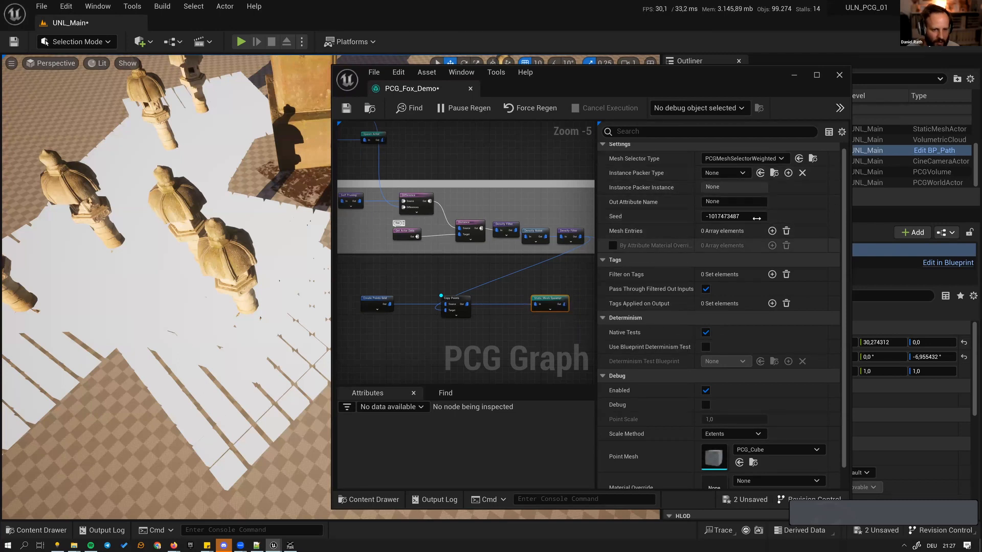
- Add three mesh entries to the new Static Mesh Spawner and expand the first one
{"action": "left_click", "coordinate": [772, 232]}
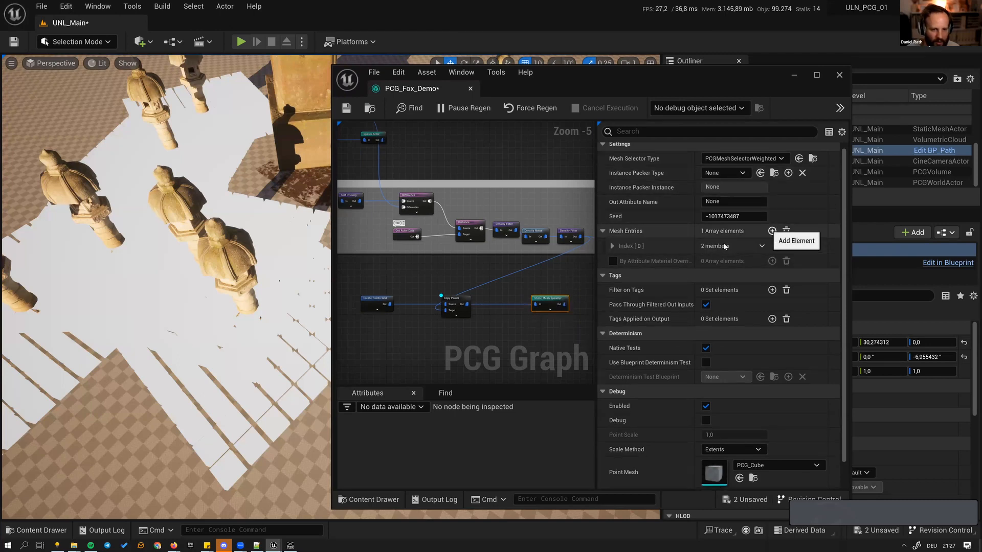
{"action": "left_click", "coordinate": [612, 246]}
{"action": "left_click", "coordinate": [772, 231]}
{"action": "left_click", "coordinate": [772, 231]}
- Assign the S_Field_Poppy_vmcobd0ja_Var10_lod0 static mesh to mesh entry 0 of the Static Mesh Spawner
{"action": "left_click", "coordinate": [619, 262]}
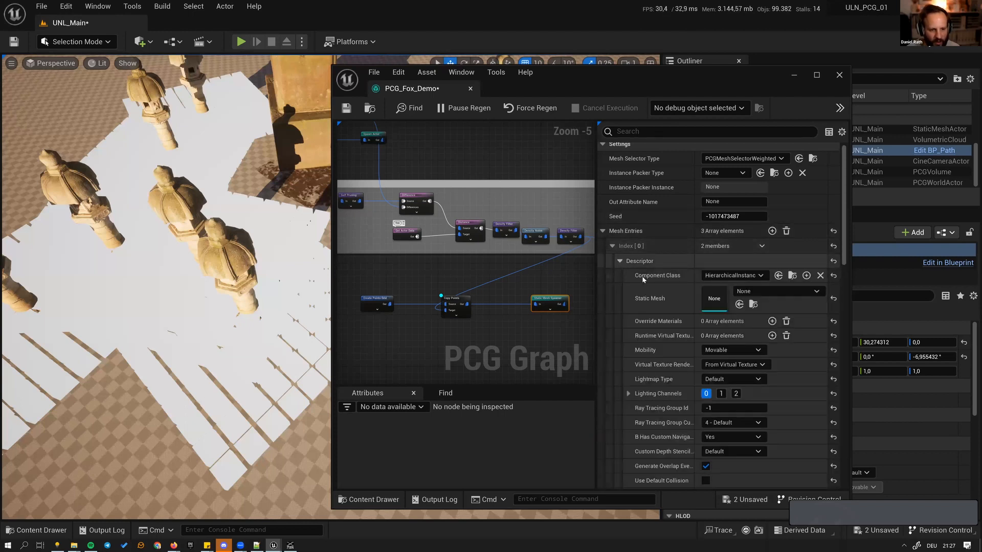
{"action": "left_click", "coordinate": [757, 290]}
{"action": "type", "text": "popp"}
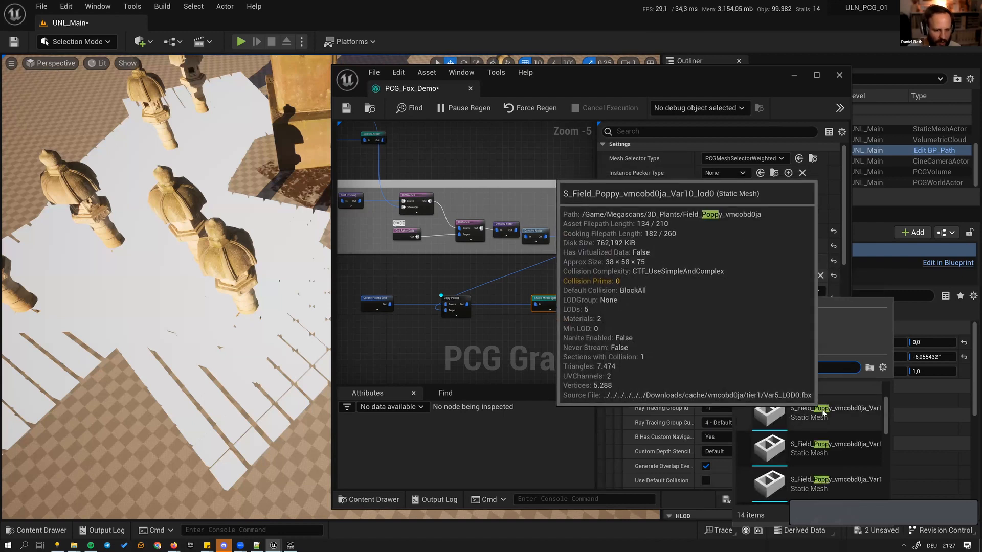
{"action": "left_click", "coordinate": [823, 413]}
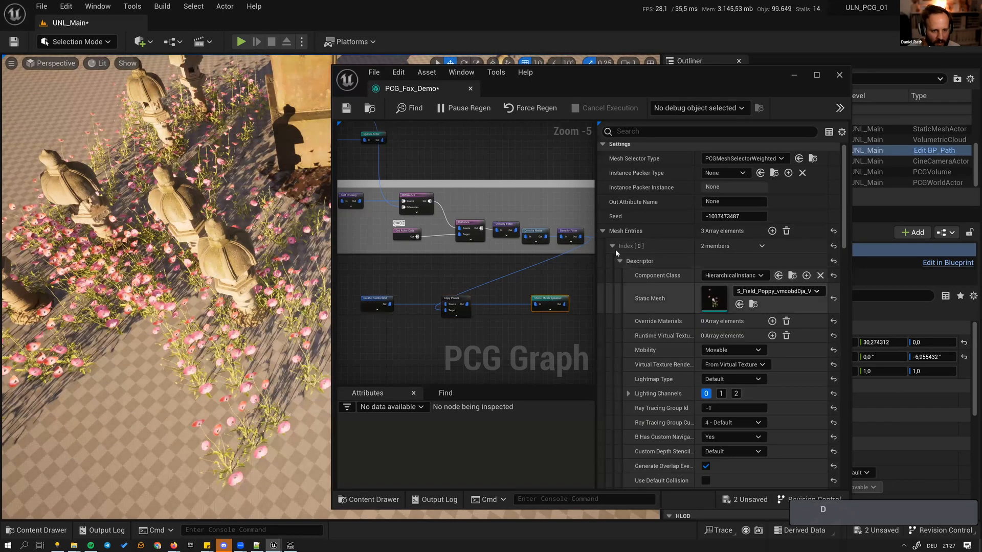
- Collapse mesh entry 0 and assign another S_Field_Poppy_vmcobd0ja variant as the static mesh of entry 1
{"action": "left_click", "coordinate": [612, 246]}
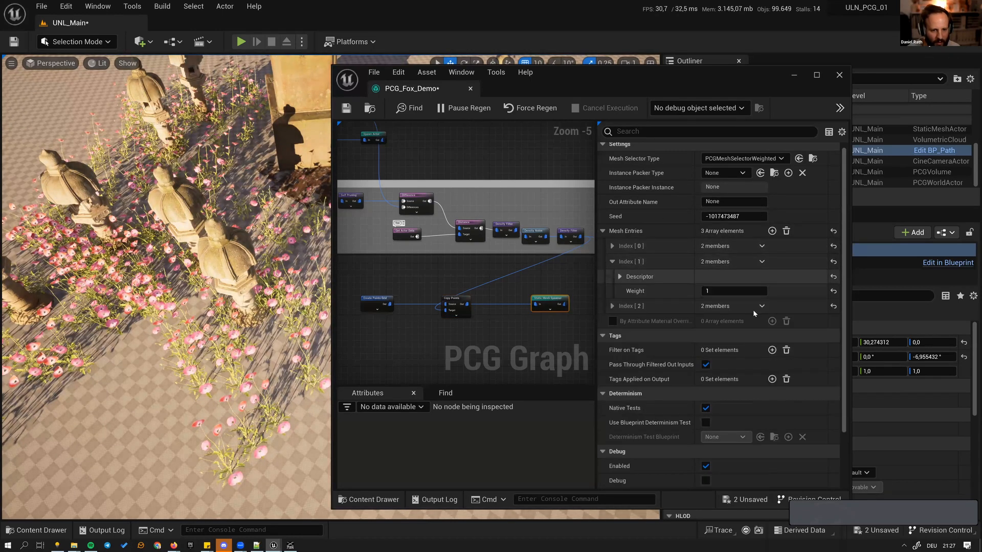
{"action": "left_click", "coordinate": [767, 308]}
{"action": "type", "text": "popp"}
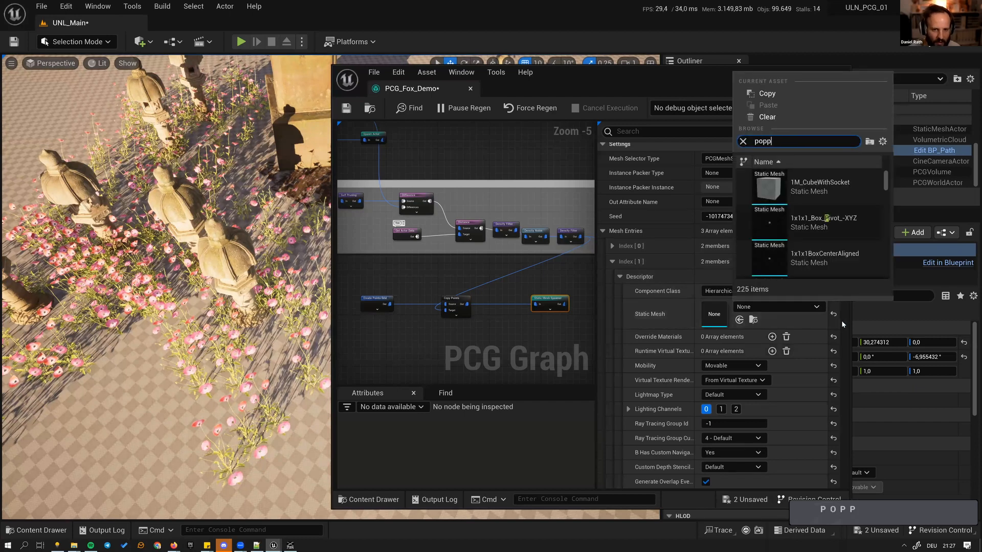
{"action": "left_click", "coordinate": [838, 254]}
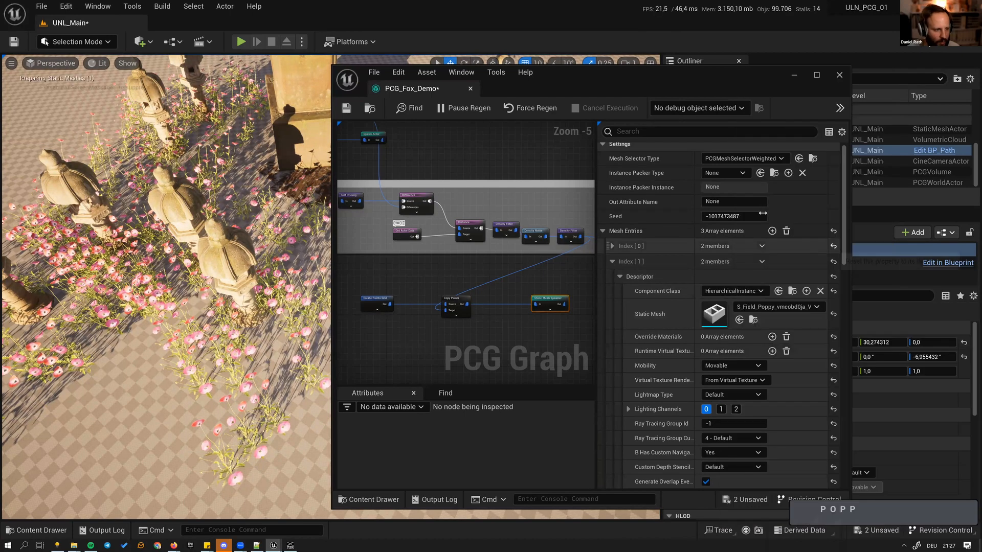
- Collapse mesh entry 1 and assign a further S_Field_Poppy_vmcobd0ja variant as the static mesh of entry 2
{"action": "left_click", "coordinate": [612, 261]}
{"action": "left_click", "coordinate": [612, 277]}
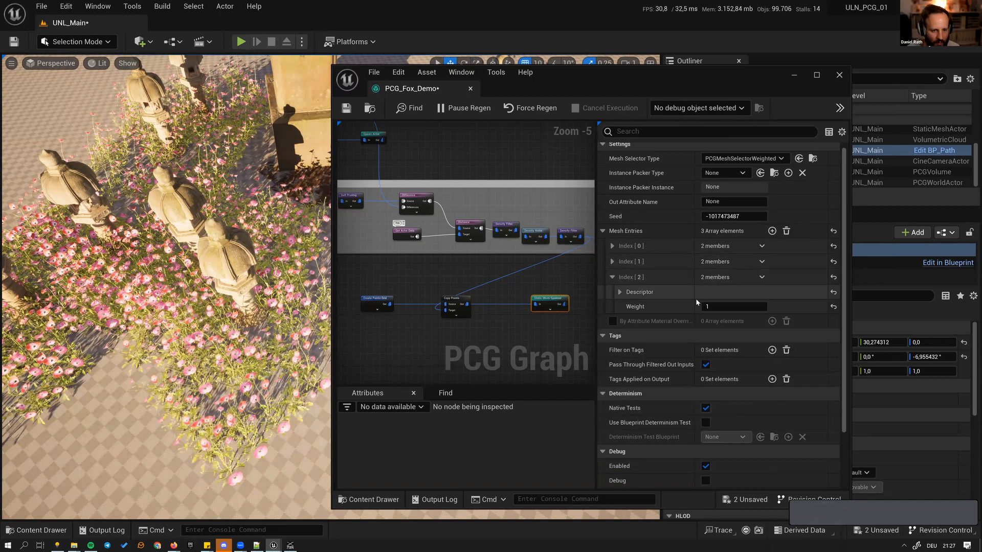
{"action": "left_click", "coordinate": [620, 293]}
{"action": "left_click", "coordinate": [762, 322]}
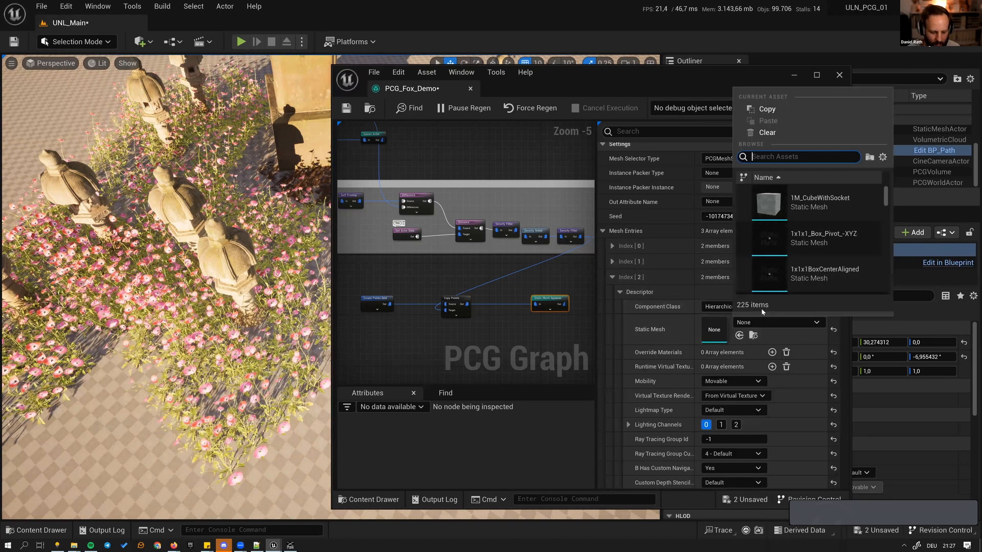
{"action": "type", "text": "popp"}
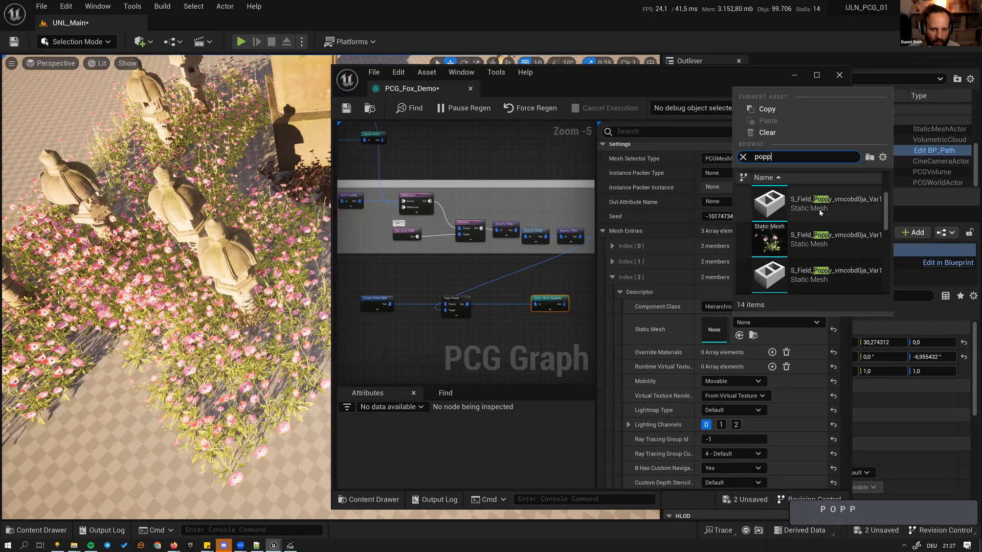
{"action": "left_click", "coordinate": [830, 251]}
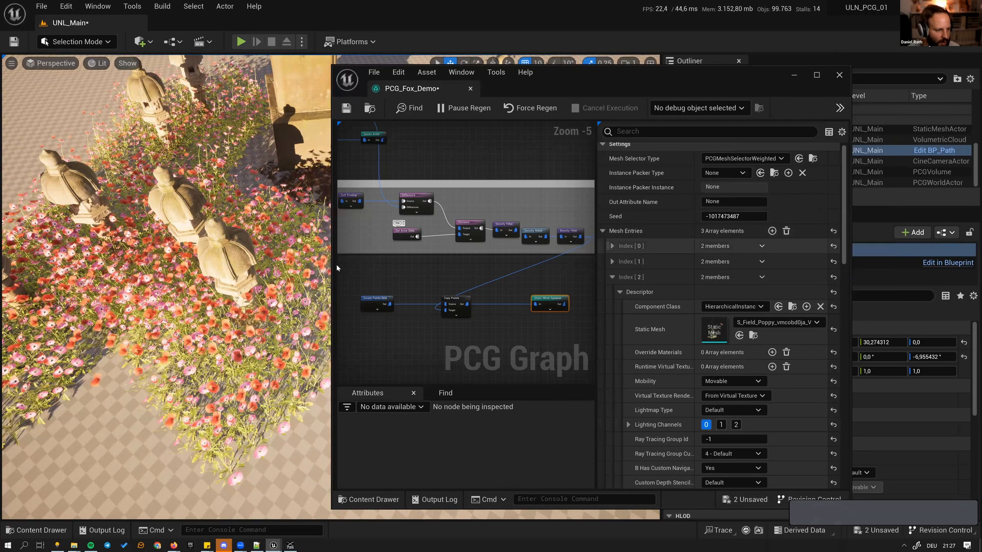
- Examine the spread of the spawned poppies around the lanterns and the fox statue from farther away
{"action": "right_click_drag", "start_coordinate": [204, 307], "coordinate": [217, 236]}
{"action": "key", "text": "s"}
{"action": "key", "text": "d"}
{"action": "right_click_drag", "start_coordinate": [246, 335], "coordinate": [246, 335]}
{"action": "key", "text": "a"}
{"action": "key", "text": "a"}
{"action": "right_click_drag", "start_coordinate": [294, 310], "coordinate": [252, 242]}
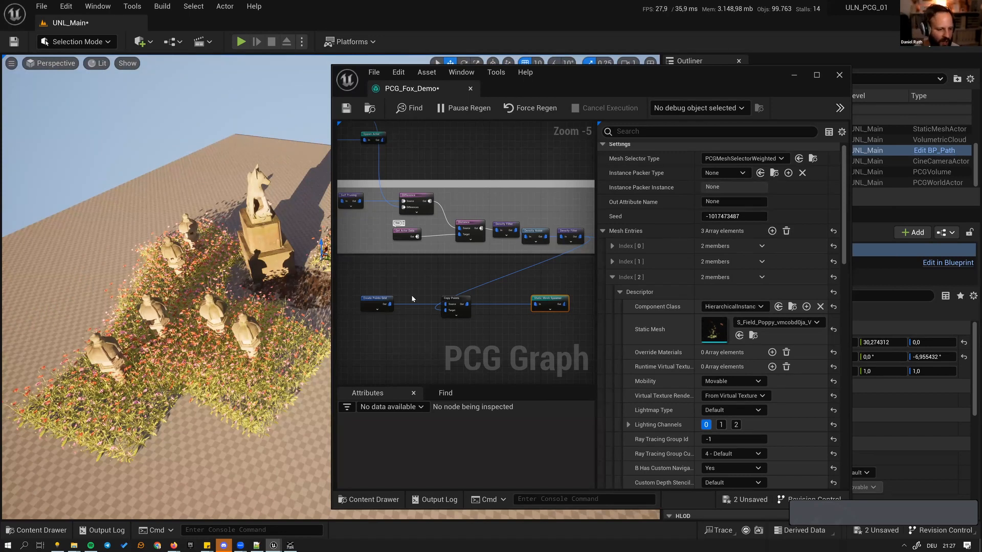
- Insert a Transform Points node between Create Points Grid and the Source input of Copy Points, replacing the direct link
{"action": "right_click_drag", "start_coordinate": [430, 283], "coordinate": [450, 298]}
{"action": "scroll", "coordinate": [437, 283], "scroll_direction": "up", "scroll_amount": 1}
{"action": "scroll", "coordinate": [448, 271], "scroll_direction": "up", "scroll_amount": 1}
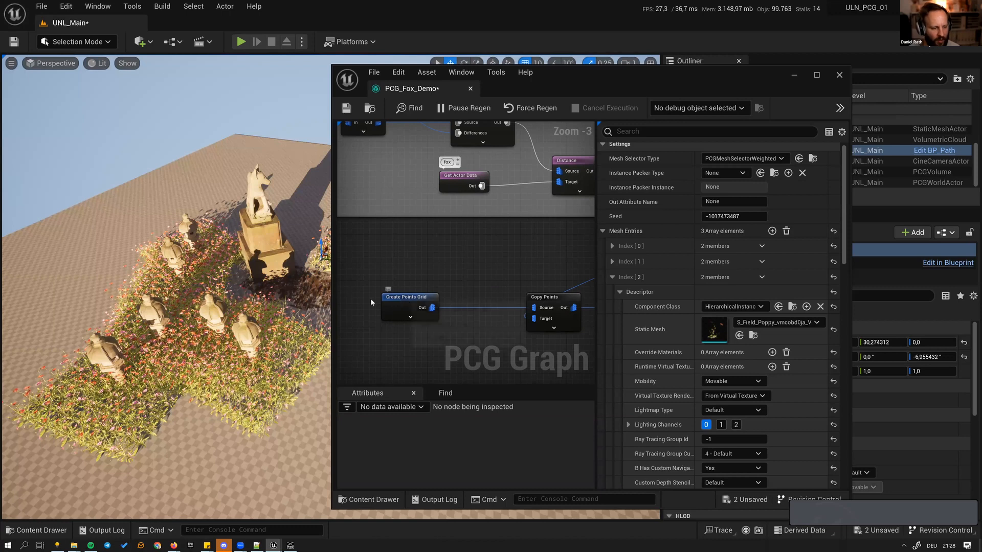
{"action": "left_click_drag", "start_coordinate": [409, 301], "coordinate": [364, 301]}
{"action": "right_click_drag", "start_coordinate": [408, 289], "coordinate": [422, 270]}
{"action": "left_click_drag", "start_coordinate": [400, 288], "coordinate": [385, 341]}
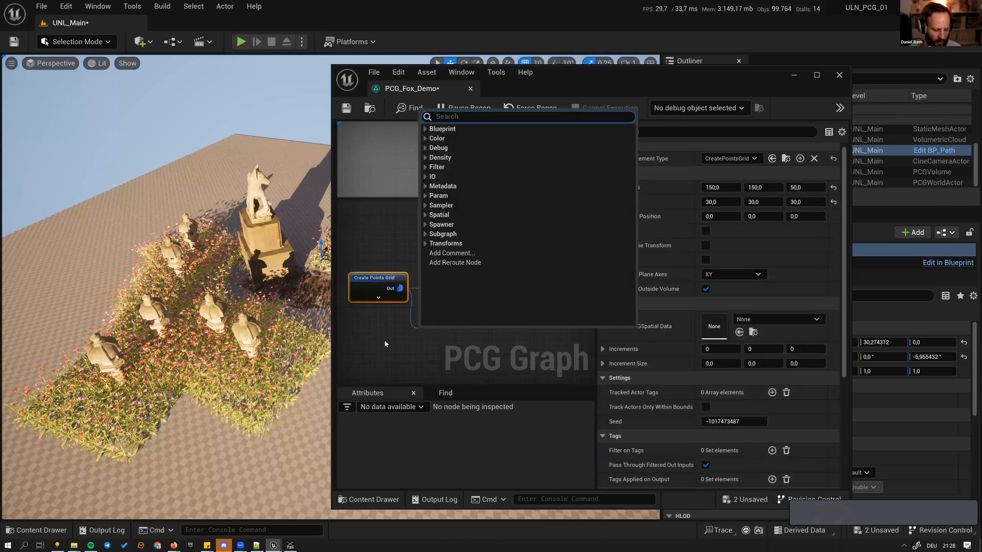
{"action": "type", "text": "point"}
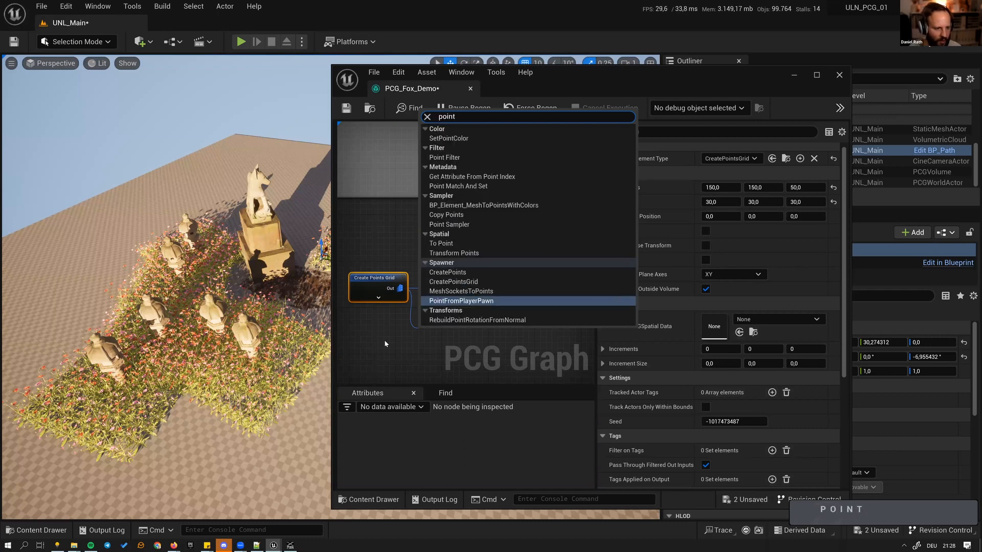
{"action": "type", "text": " tra"}
{"action": "key", "text": "Up"}
{"action": "key", "text": "Return"}
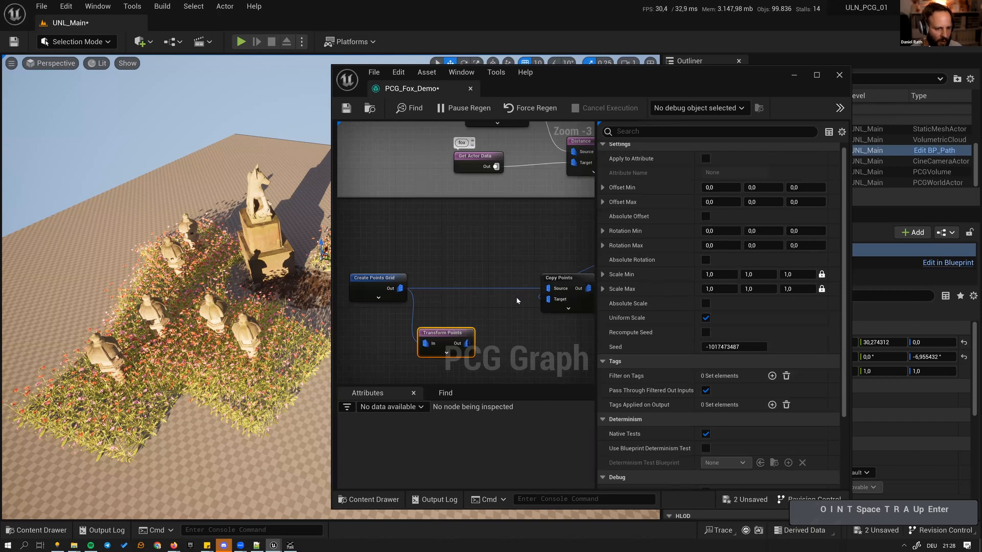
{"action": "left_click", "coordinate": [548, 289], "text": "alt"}
{"action": "left_click_drag", "start_coordinate": [500, 330], "coordinate": [467, 343]}
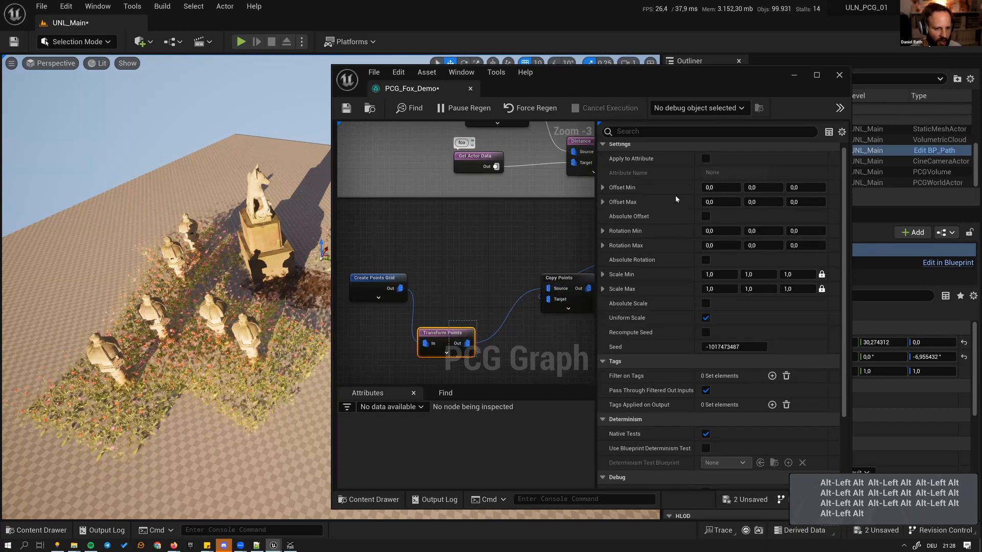
- Set the Transform Points Offset Min to -10 and Offset Max to 10 on X and Y
{"action": "left_click", "coordinate": [722, 188]}
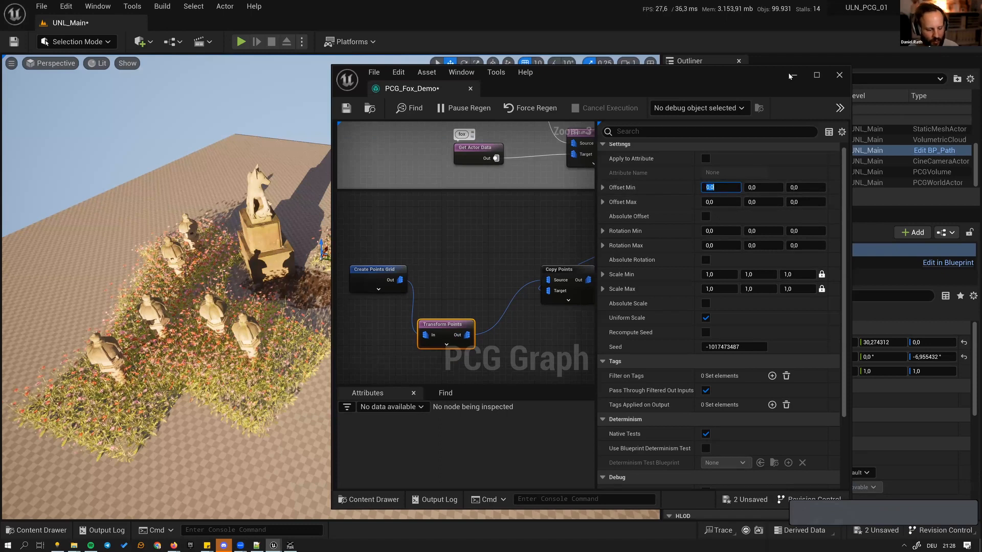
{"action": "type", "text": "-10"}
{"action": "key", "text": "Tab"}
{"action": "type", "text": "-10"}
{"action": "key", "text": "Tab"}
{"action": "key", "text": "Tab"}
{"action": "type", "text": "10"}
{"action": "key", "text": "Tab"}
{"action": "type", "text": "10"}
{"action": "key", "text": "Return"}
- Set the Z value of the Transform Points Rotation Max to 360
{"action": "left_click", "coordinate": [811, 245]}
{"action": "type", "text": "360"}
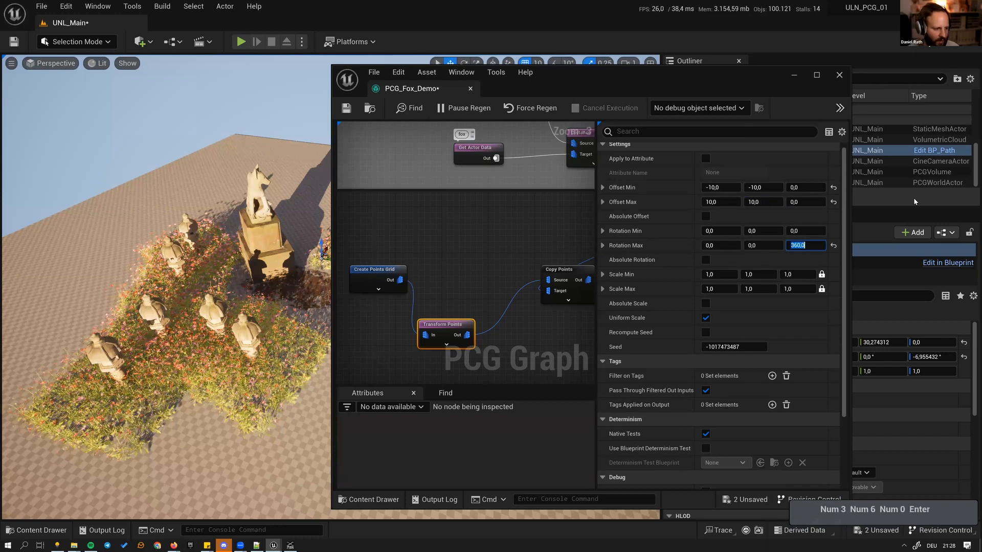
{"action": "key", "text": "Return"}
- Set the Transform Points Offset Min to -50 and Offset Max to 50 on X and Y
{"action": "type", "text": "-50"}
{"action": "key", "text": "Tab"}
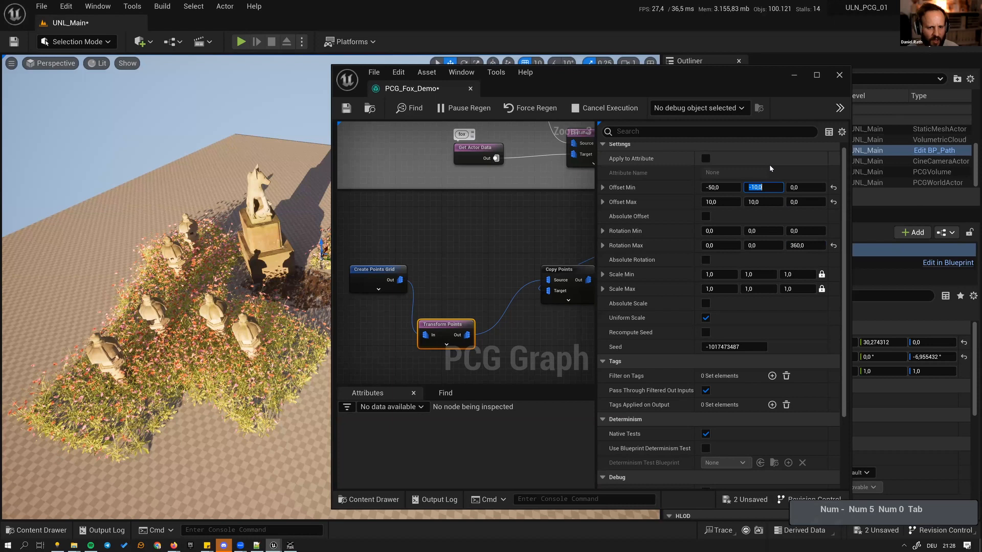
{"action": "type", "text": "-50"}
{"action": "key", "text": "Tab"}
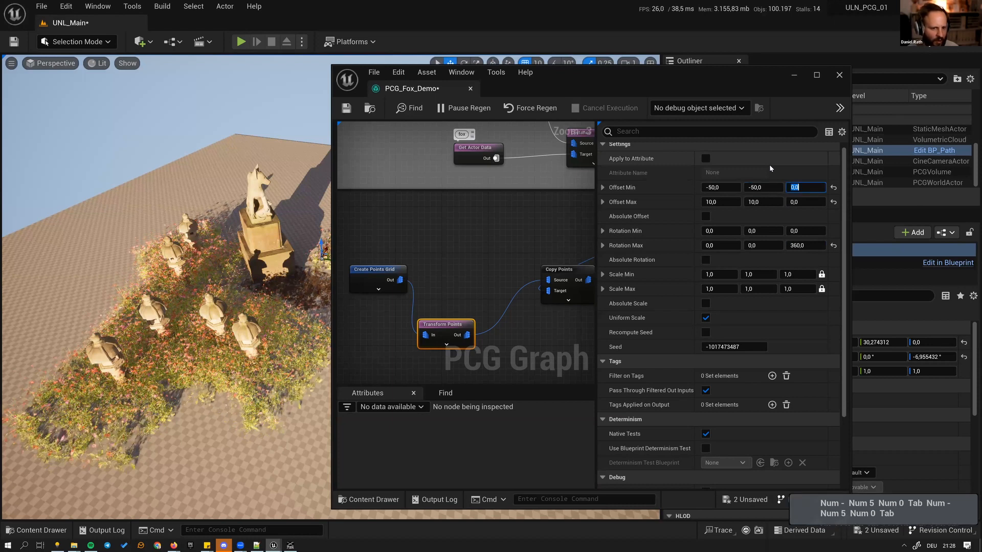
{"action": "key", "text": "Tab"}
{"action": "type", "text": "50"}
{"action": "key", "text": "Tab"}
{"action": "type", "text": "50"}
{"action": "key", "text": "Return"}
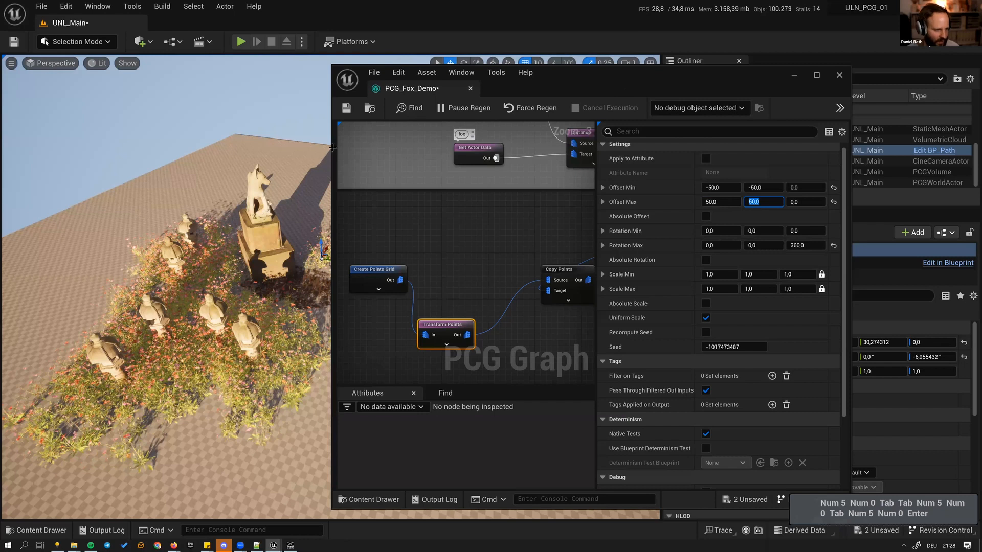
- Move the graph window off the viewport and examine the scattered poppies around the lanterns and path
{"action": "left_click_drag", "start_coordinate": [552, 85], "coordinate": [742, 124]}
{"action": "right_click_drag", "start_coordinate": [358, 255], "coordinate": [343, 287]}
{"action": "key", "text": "a"}
{"action": "key", "text": "d"}
{"action": "key", "text": "d"}
{"action": "right_click_drag", "start_coordinate": [347, 152], "coordinate": [187, 292]}
{"action": "key", "text": "d"}
{"action": "right_click_drag", "start_coordinate": [347, 277], "coordinate": [353, 277]}
- Line up Transform Points with Create Points Grid and add a Density Noise node fed by the Transform Points output
{"action": "left_click_drag", "start_coordinate": [542, 310], "coordinate": [595, 310]}
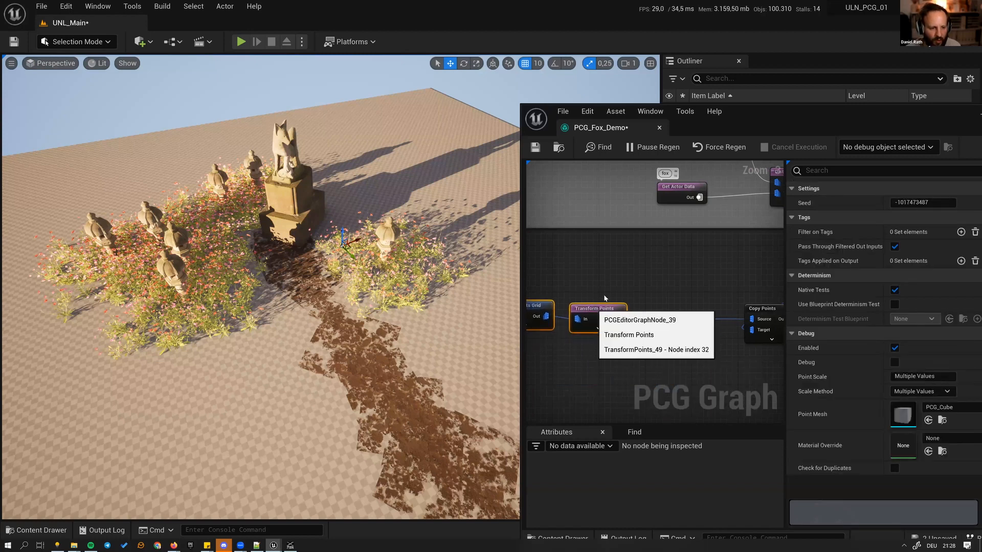
{"action": "left_click", "coordinate": [540, 314], "text": "ctrl"}
{"action": "right_click_drag", "start_coordinate": [371, 274], "coordinate": [636, 296]}
{"action": "key", "text": "w"}
{"action": "key", "text": "w"}
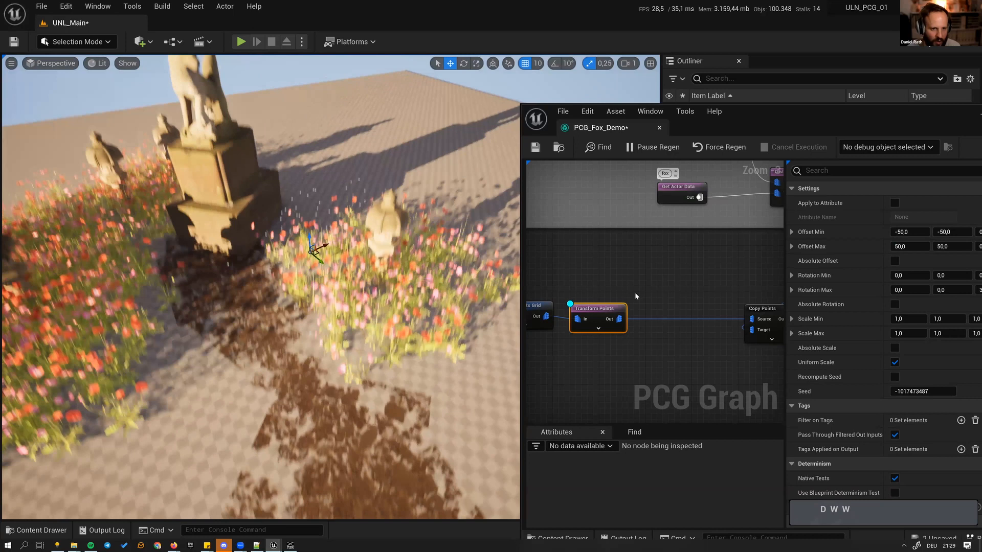
{"action": "type", "text": "nois"}
{"action": "key", "text": "Return"}
{"action": "left_click_drag", "start_coordinate": [619, 320], "coordinate": [748, 360]}
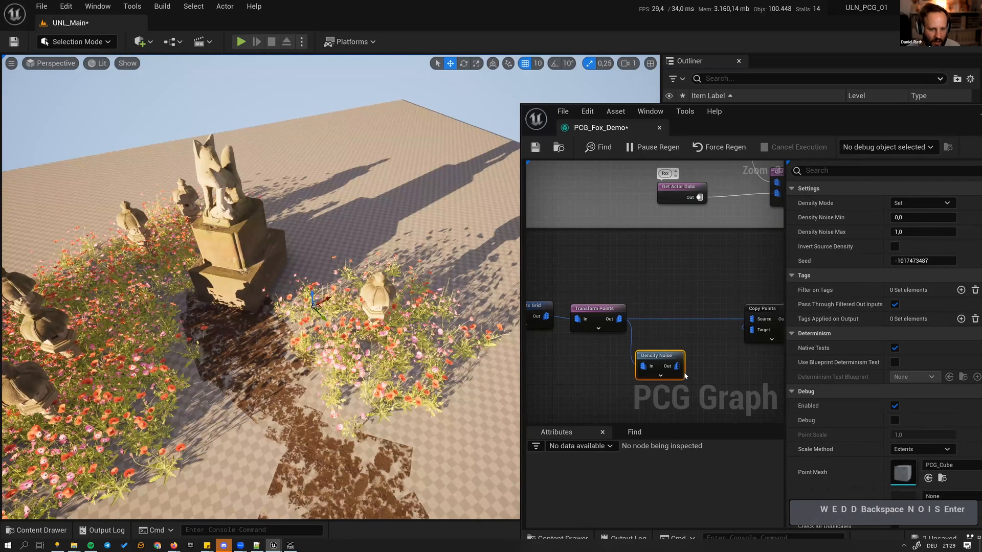
- Add a Density Filter after Density Noise, connect it to the Copy Points Source in place of Transform Points, and align both density nodes
{"action": "type", "text": "de"}
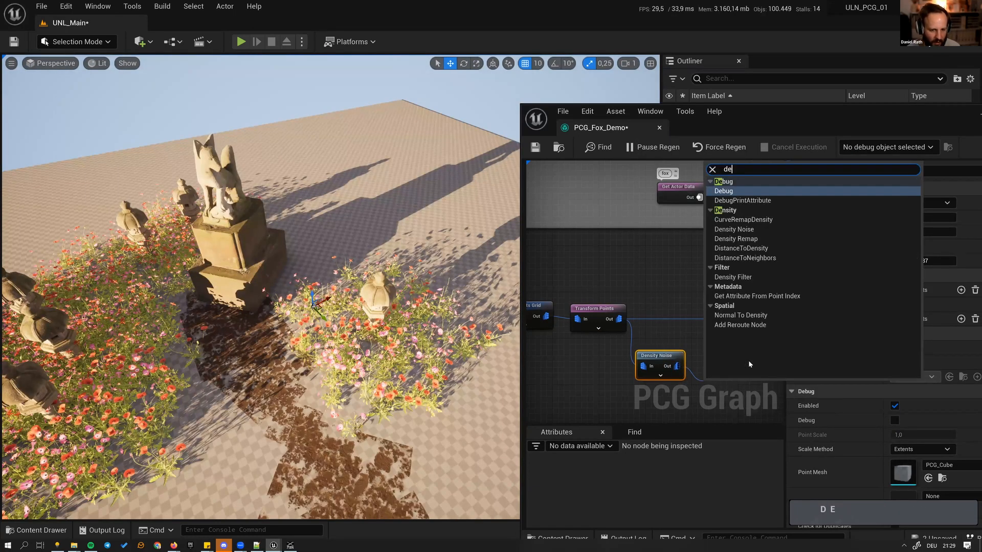
{"action": "type", "text": "nsi"}
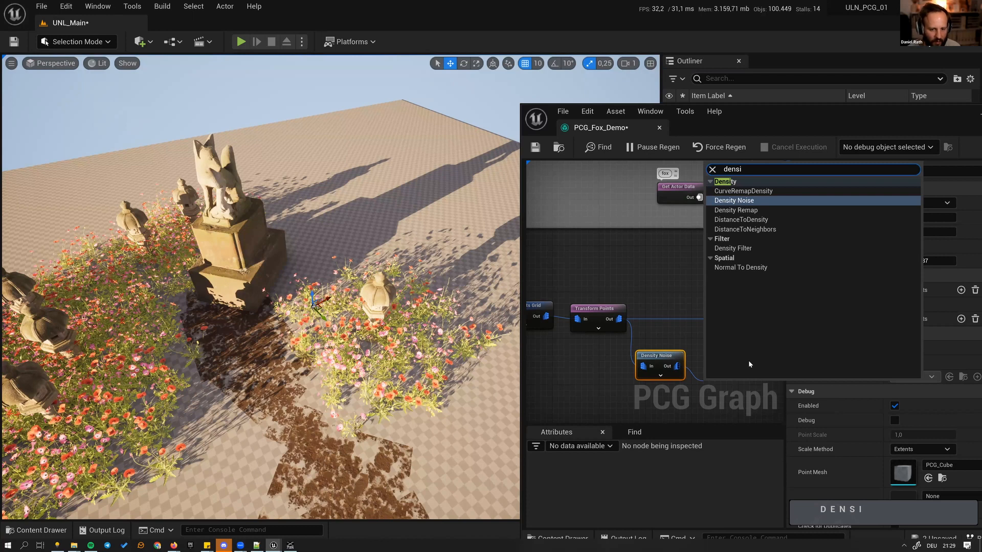
{"action": "key", "text": "Down"}
{"action": "key", "text": "Down"}
{"action": "key", "text": "Down"}
{"action": "key", "text": "Down"}
{"action": "key", "text": "Return"}
{"action": "right_click_drag", "start_coordinate": [748, 353], "coordinate": [720, 353]}
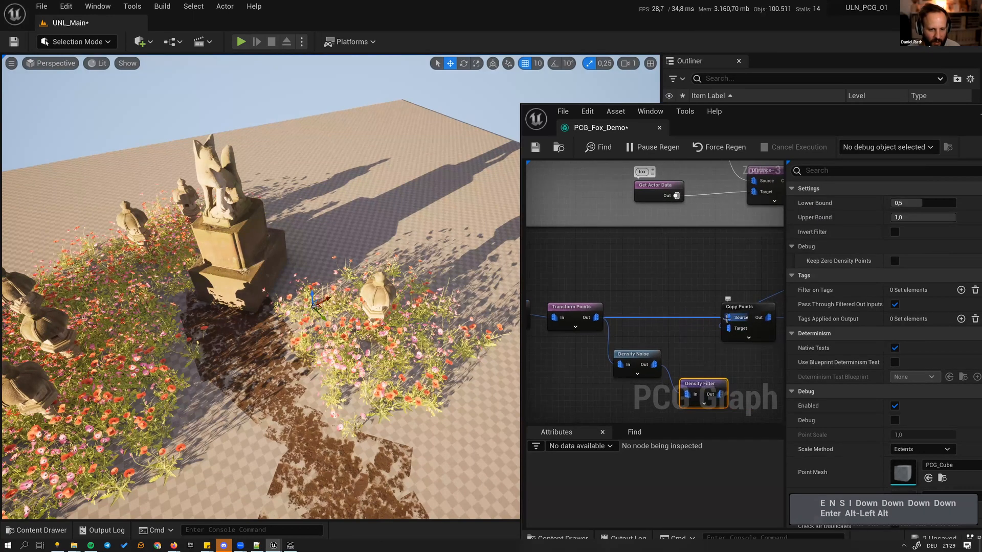
{"action": "left_click", "coordinate": [728, 318], "text": "alt"}
{"action": "left_click_drag", "start_coordinate": [728, 317], "coordinate": [720, 394]}
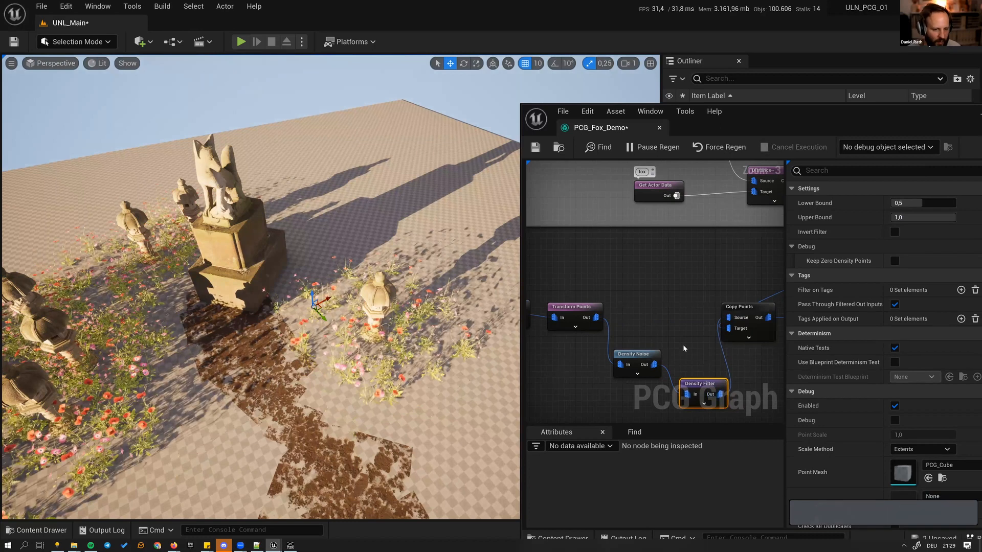
{"action": "left_click", "coordinate": [681, 358]}
{"action": "left_click_drag", "start_coordinate": [693, 379], "coordinate": [681, 349]}
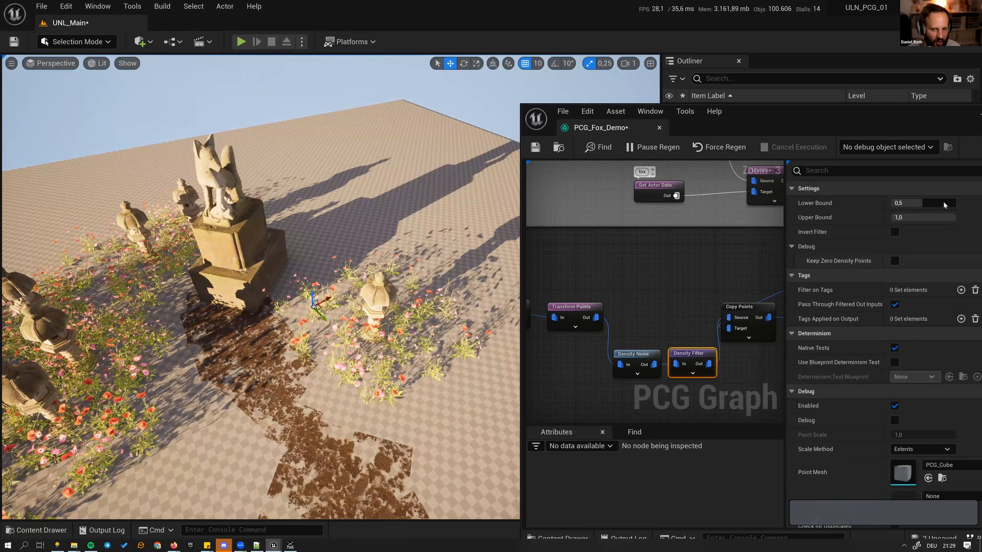
- Lower the Density Filter's Lower Bound to about 0.31 and check the poppy coverage around the lanterns
{"action": "mouse_move", "coordinate": [927, 201]}
{"action": "left_mouse_down"}
{"action": "mouse_move", "coordinate": [935, 200]}
{"action": "mouse_move", "coordinate": [910, 201]}
{"action": "left_mouse_up"}
{"action": "right_click_drag", "start_coordinate": [328, 245], "coordinate": [284, 283]}
{"action": "key", "text": "s"}
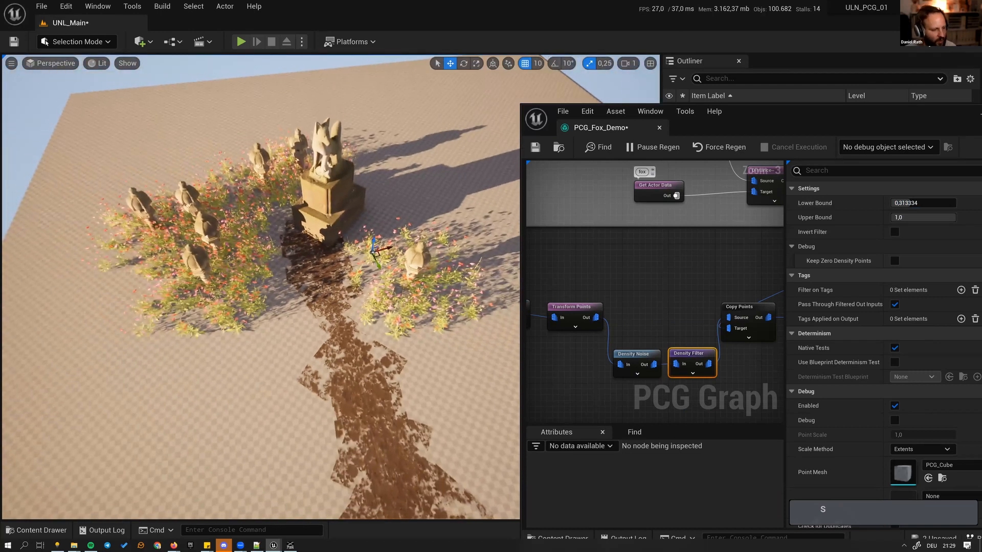
{"action": "left_click_drag", "start_coordinate": [284, 282], "coordinate": [358, 278], "text": "alt"}
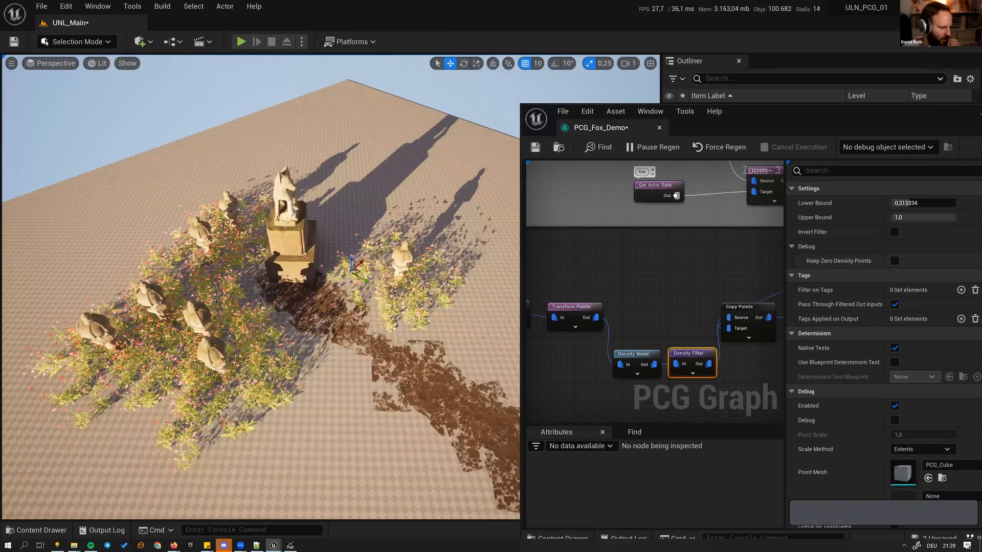
- Arrange the Create Points Grid, Transform Points, Density Noise and Density Filter nodes in a row and save the graph
{"action": "left_click", "coordinate": [661, 305]}
{"action": "right_click_drag", "start_coordinate": [648, 283], "coordinate": [714, 272]}
{"action": "left_click_drag", "start_coordinate": [583, 276], "coordinate": [754, 375]}
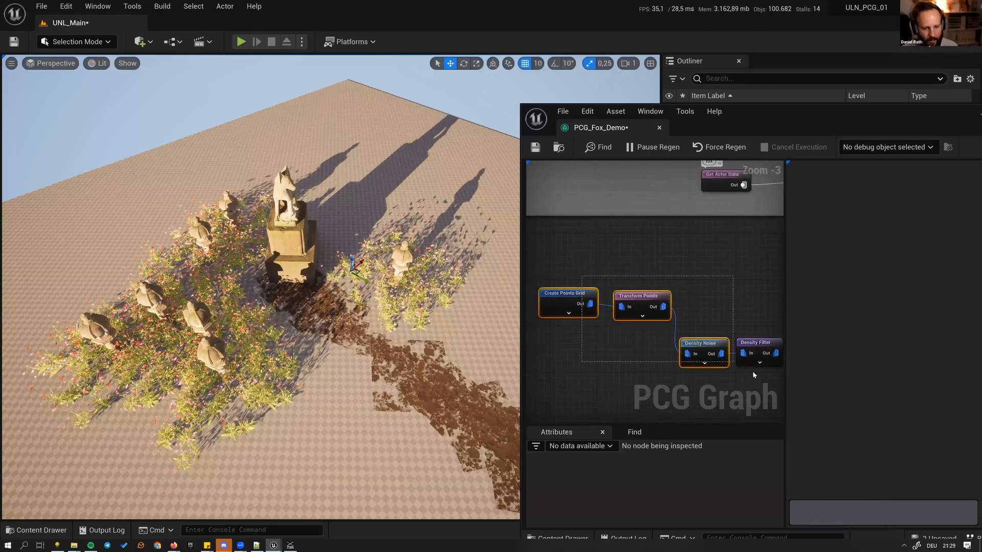
{"action": "left_click_drag", "start_coordinate": [712, 318], "coordinate": [704, 299]}
{"action": "right_click_drag", "start_coordinate": [701, 294], "coordinate": [711, 254]}
{"action": "left_click_drag", "start_coordinate": [576, 260], "coordinate": [552, 303]}
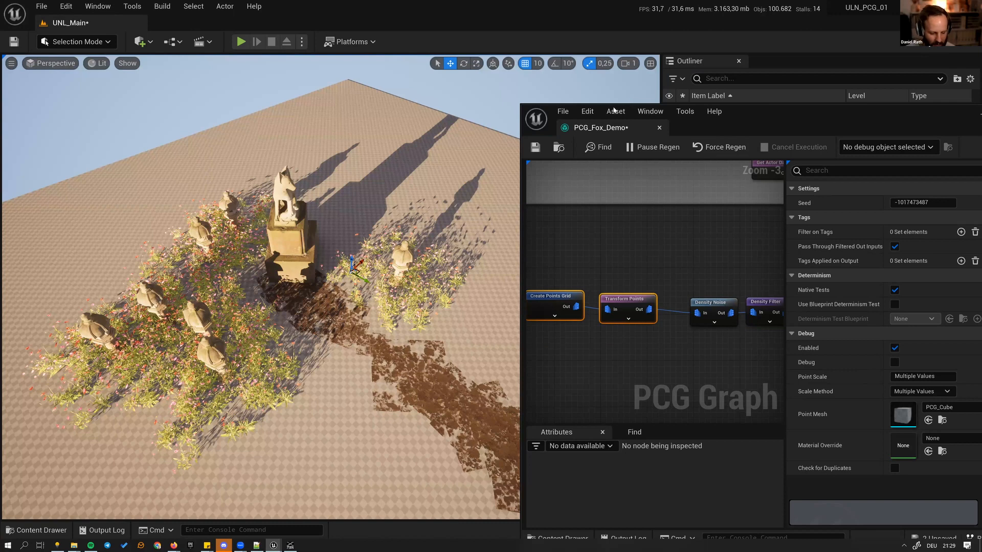
{"action": "left_click_drag", "start_coordinate": [724, 123], "coordinate": [613, 110]}
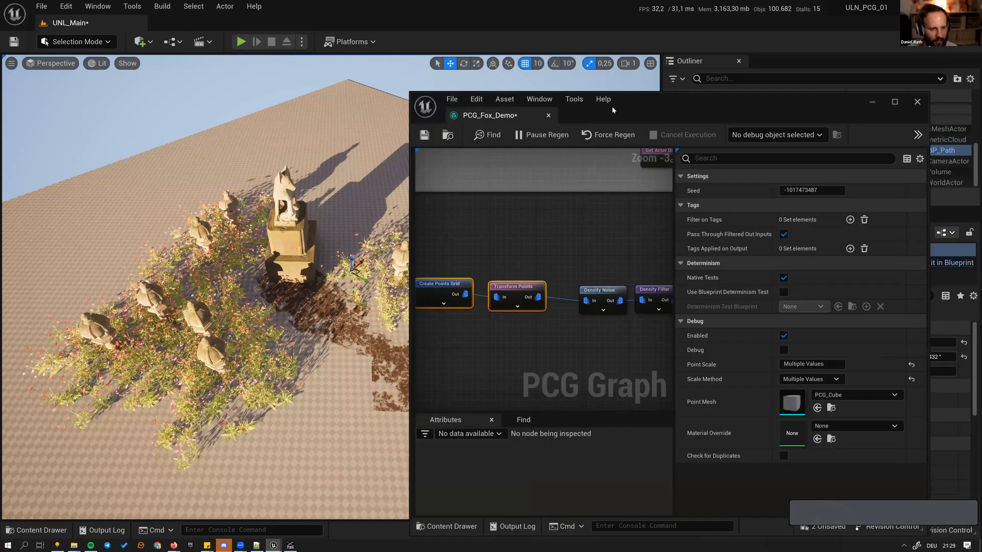
{"action": "left_click", "coordinate": [581, 220]}
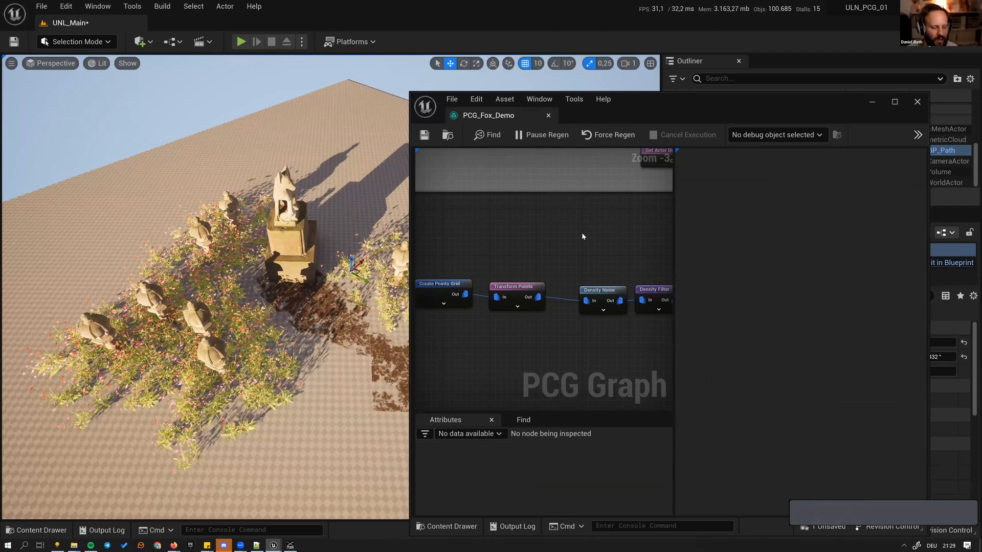
- Set the debug object to PCG_Fox_Demo / PCG Component and inspect the poppy branch's Density Filter point attributes
{"action": "right_click_drag", "start_coordinate": [597, 260], "coordinate": [539, 261]}
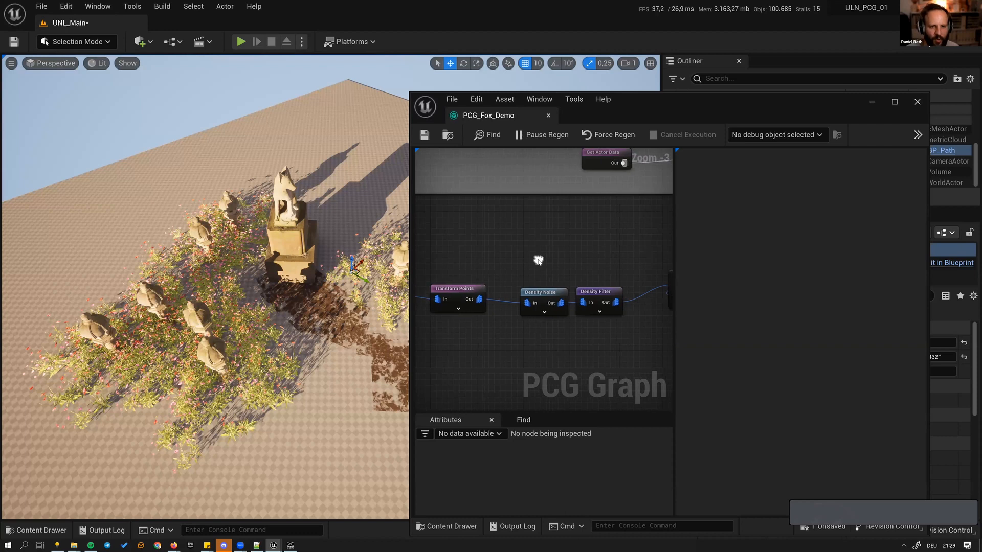
{"action": "left_click", "coordinate": [602, 300]}
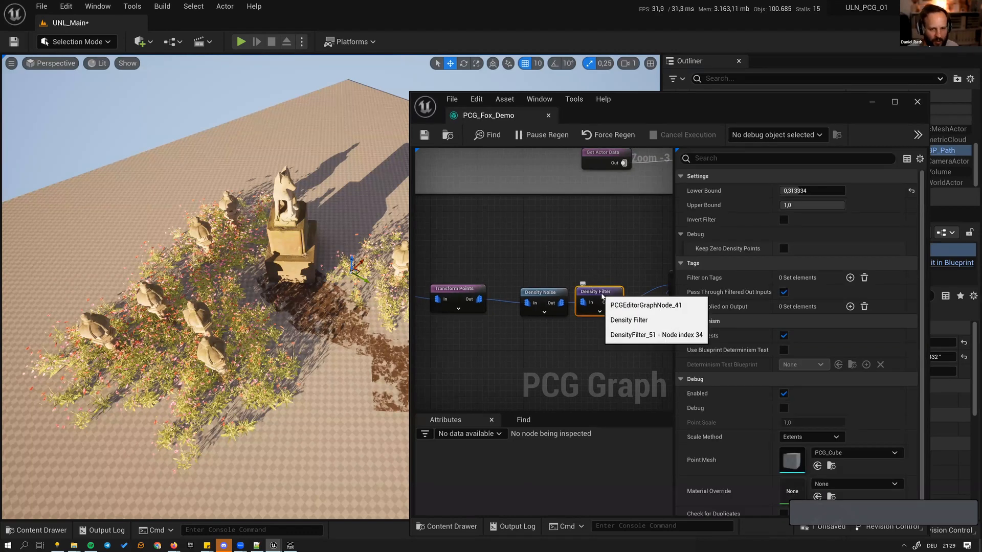
{"action": "key", "text": "a"}
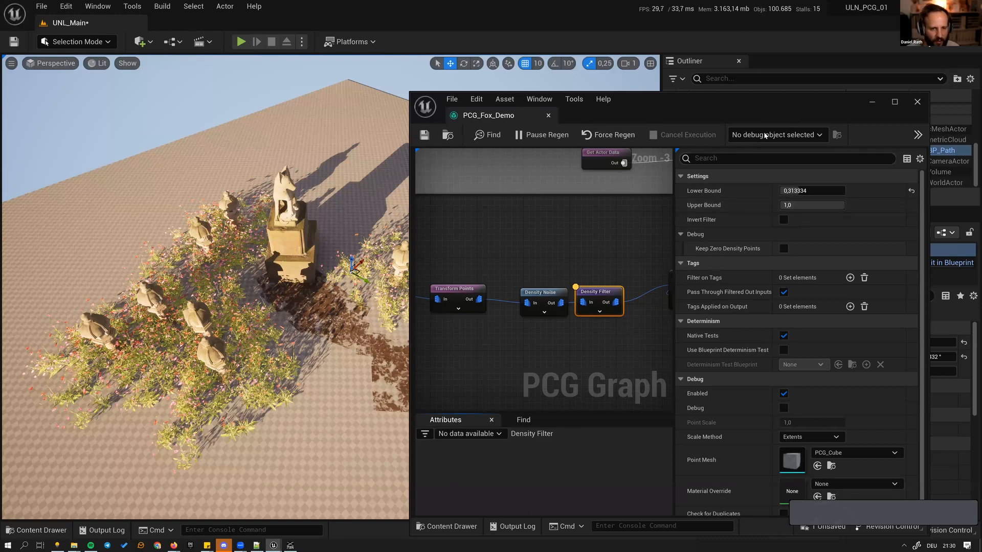
{"action": "left_click", "coordinate": [781, 136]}
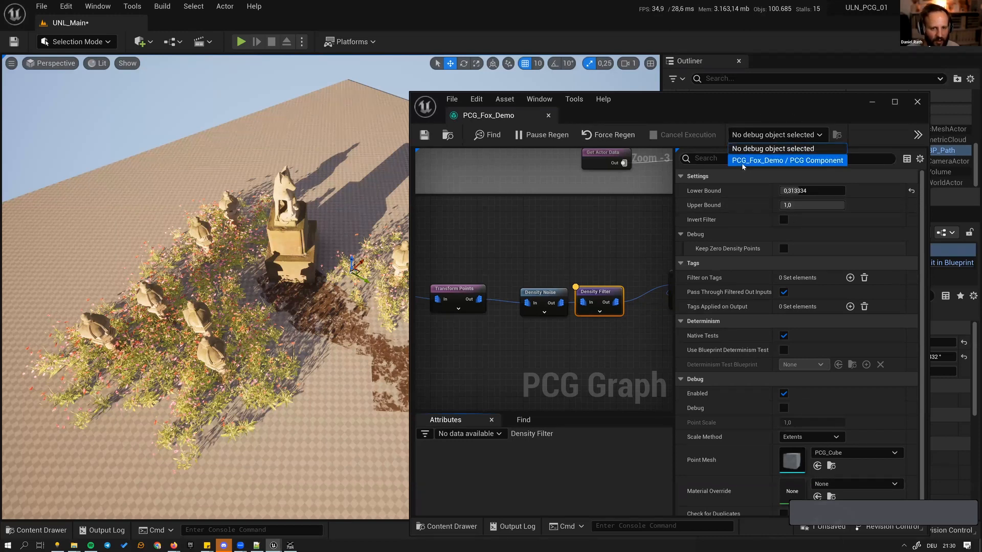
{"action": "left_click", "coordinate": [804, 161]}
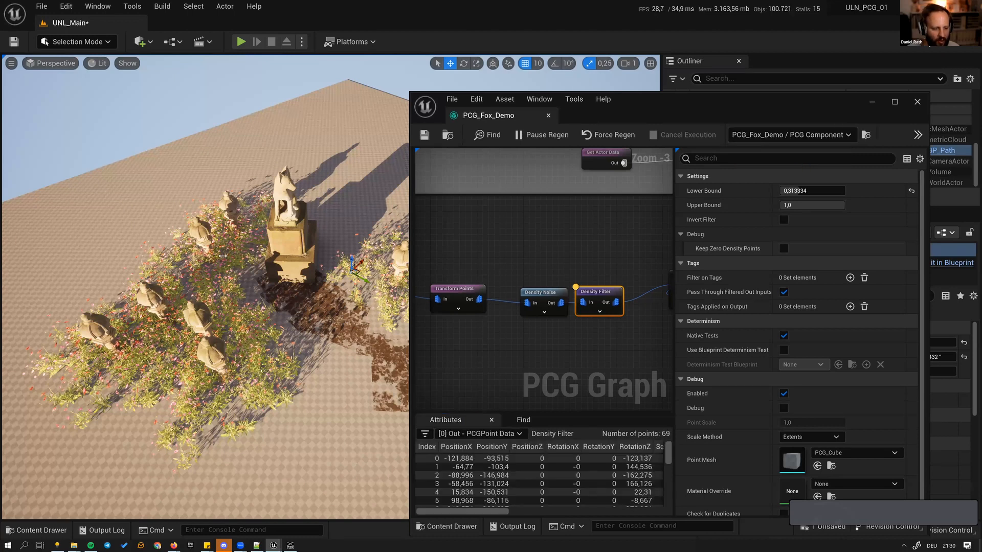
{"action": "left_click_drag", "start_coordinate": [409, 255], "coordinate": [223, 255]}
{"action": "left_click_drag", "start_coordinate": [298, 511], "coordinate": [267, 511]}
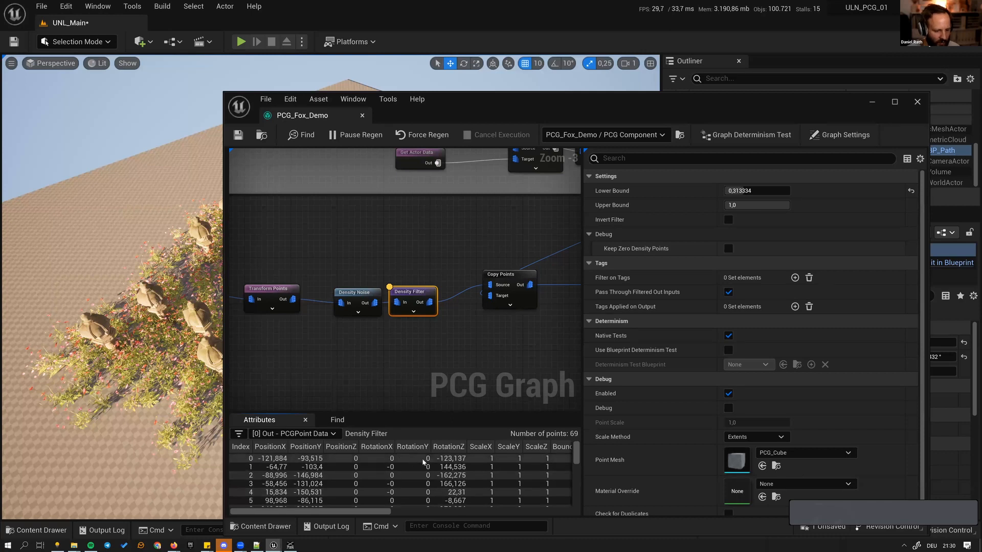
{"action": "left_click", "coordinate": [400, 513]}
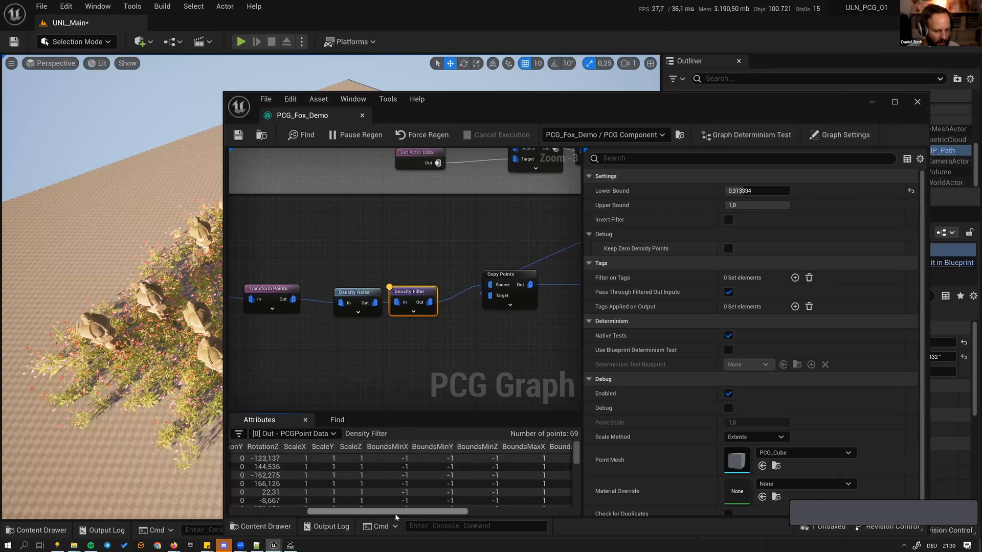
{"action": "left_click_drag", "start_coordinate": [416, 512], "coordinate": [323, 504]}
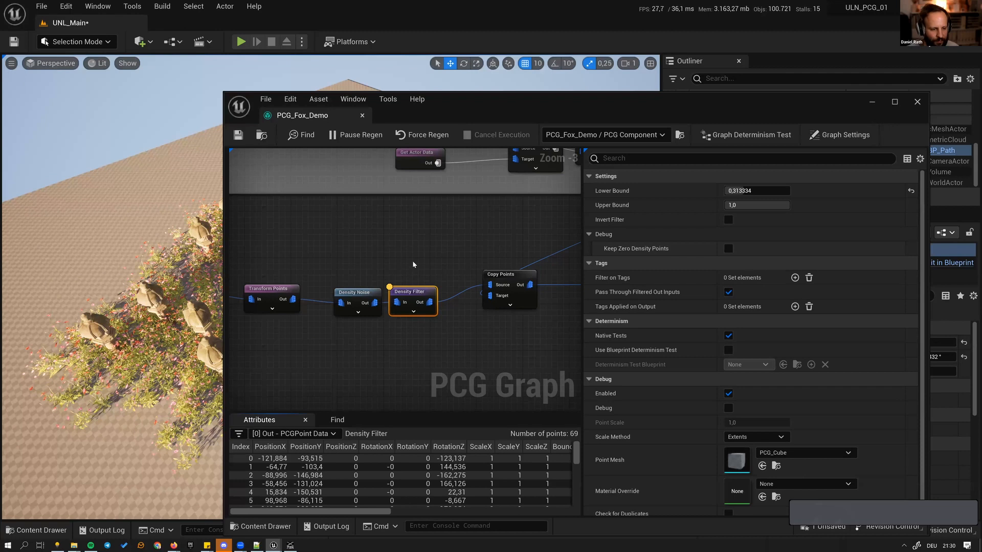
- Lower the inspected Density Filter's Lower Bound to about 0.24 and review its point list
{"action": "left_click", "coordinate": [393, 274]}
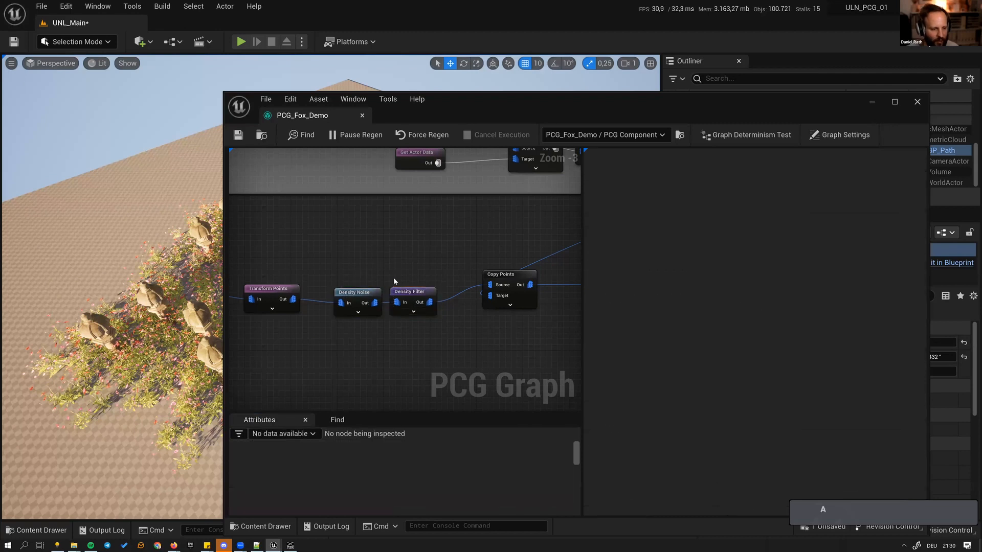
{"action": "left_click", "coordinate": [414, 296]}
{"action": "key", "text": "a"}
{"action": "left_click_drag", "start_coordinate": [766, 193], "coordinate": [753, 192]}
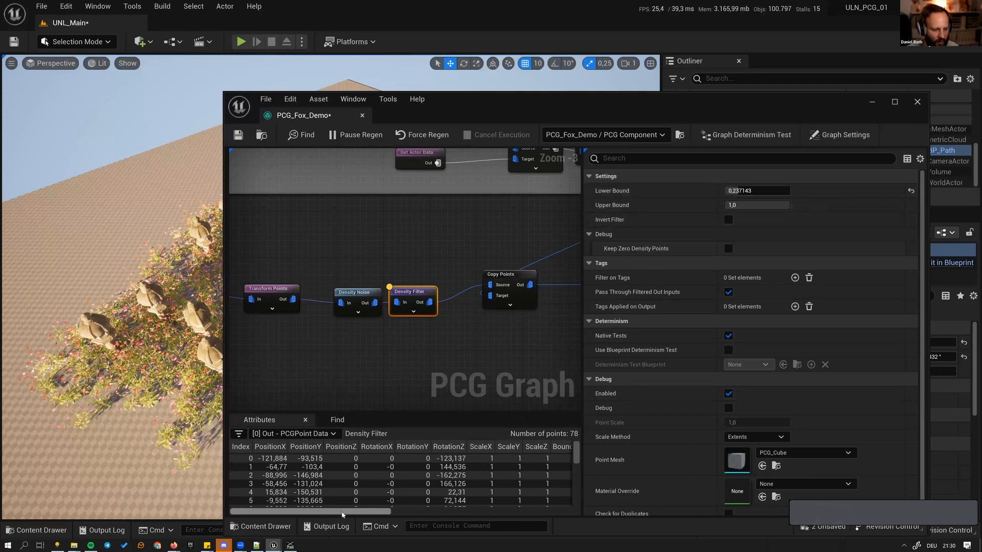
{"action": "scroll", "coordinate": [340, 460], "scroll_direction": "down", "scroll_amount": 2}
{"action": "scroll", "coordinate": [340, 458], "scroll_direction": "up", "scroll_amount": 1}
- Toggle the Transform Points node off and back on to compare the Density Filter's point data
{"action": "left_click", "coordinate": [276, 310]}
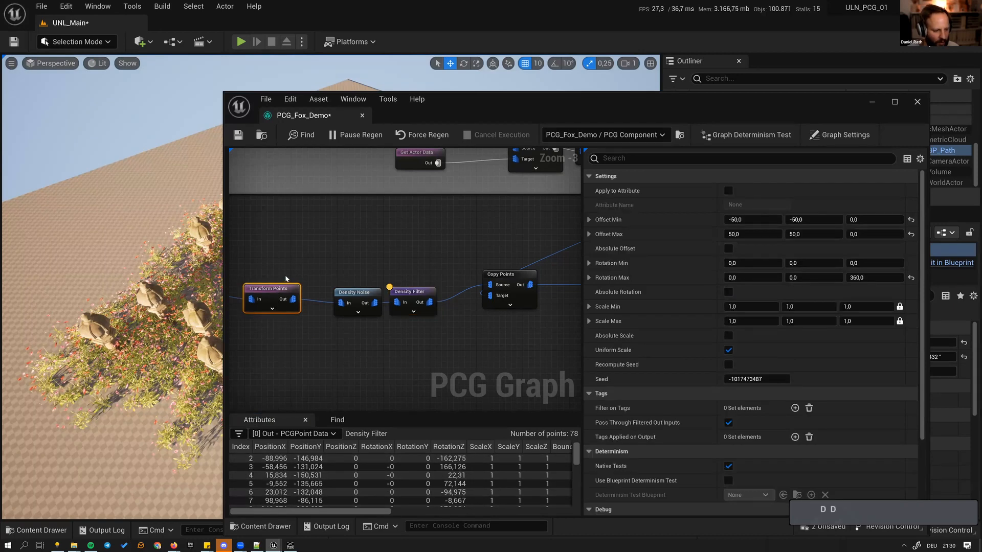
{"action": "key", "text": "e"}
{"action": "key", "text": "e"}
{"action": "key", "text": "e"}
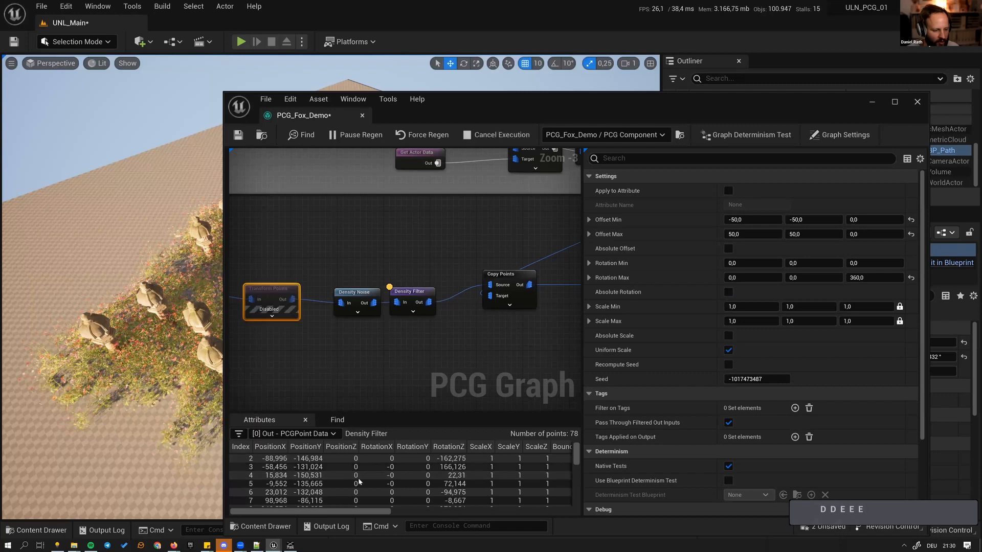
{"action": "key", "text": "e"}
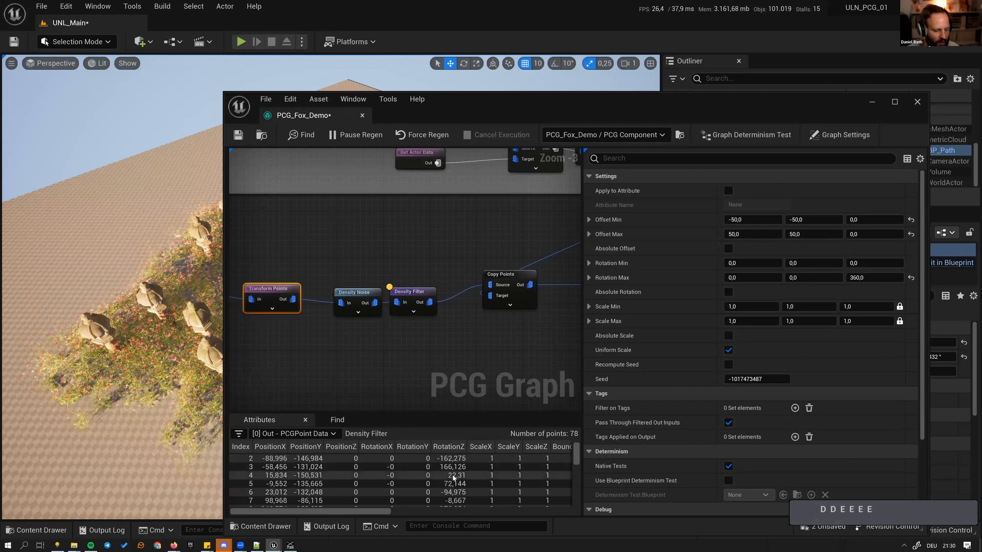
- Refresh the Density Filter's inspection and look through its rotation, scale and bounds columns
{"action": "left_click", "coordinate": [449, 352]}
{"action": "right_click_drag", "start_coordinate": [453, 355], "coordinate": [359, 359]}
{"action": "left_click", "coordinate": [318, 302]}
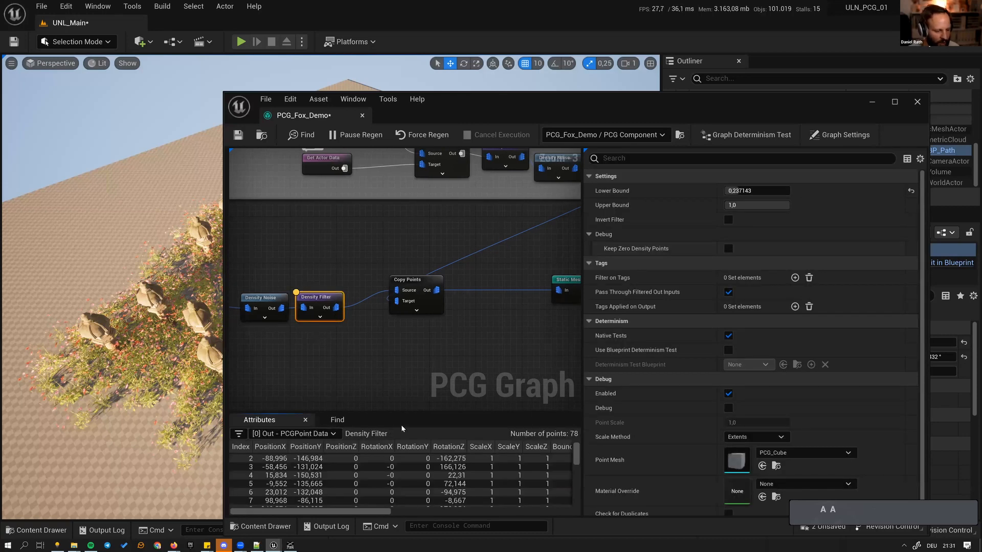
{"action": "left_click_drag", "start_coordinate": [397, 514], "coordinate": [375, 515]}
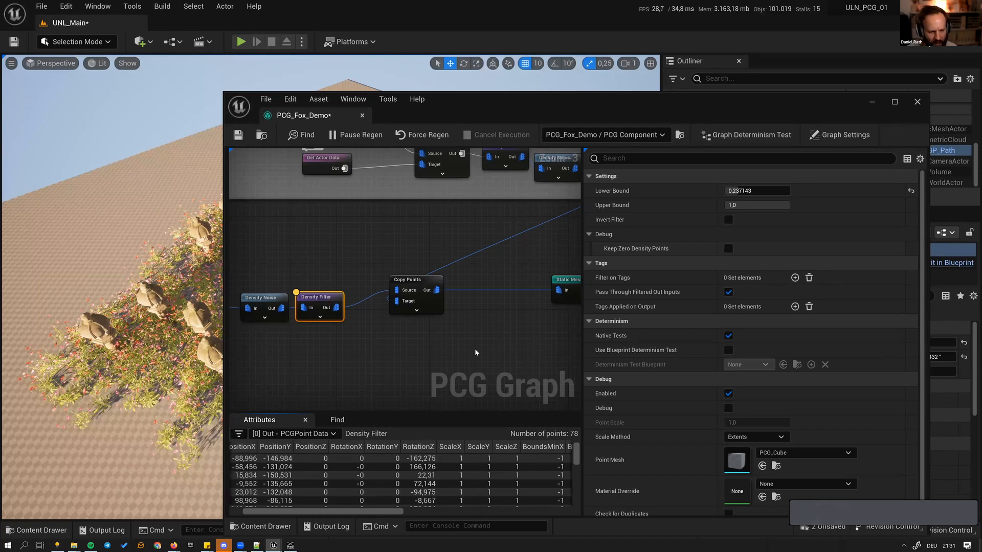
- Move the poppy Static Mesh Spawner farther from Copy Points, stop inspecting the Density Filter, and uncover the lanterns in the viewport
{"action": "right_click_drag", "start_coordinate": [472, 358], "coordinate": [434, 366]}
{"action": "left_click_drag", "start_coordinate": [481, 105], "coordinate": [482, 88]}
{"action": "right_click_drag", "start_coordinate": [494, 249], "coordinate": [376, 260]}
{"action": "left_click_drag", "start_coordinate": [427, 286], "coordinate": [516, 286]}
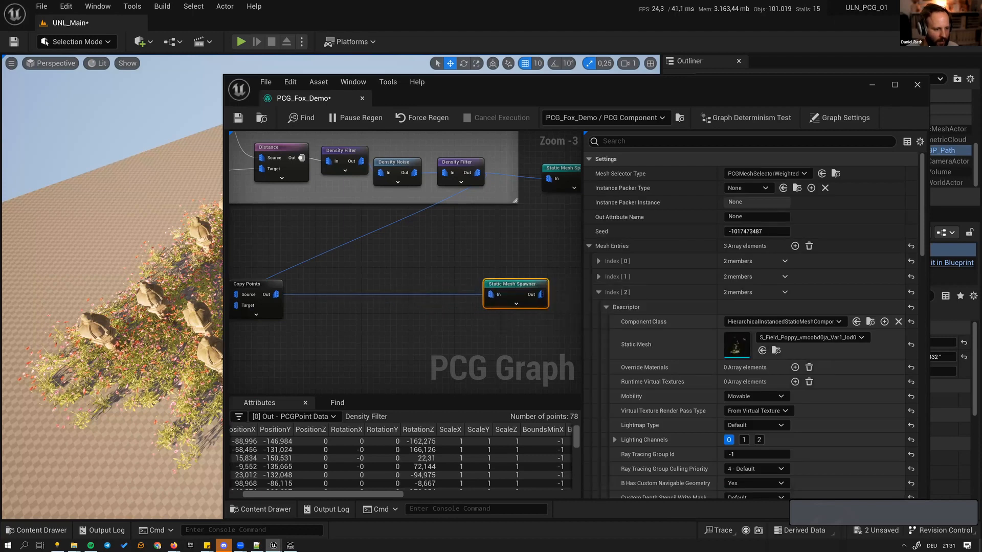
{"action": "right_click_drag", "start_coordinate": [353, 274], "coordinate": [494, 270]}
{"action": "left_click", "coordinate": [306, 318]}
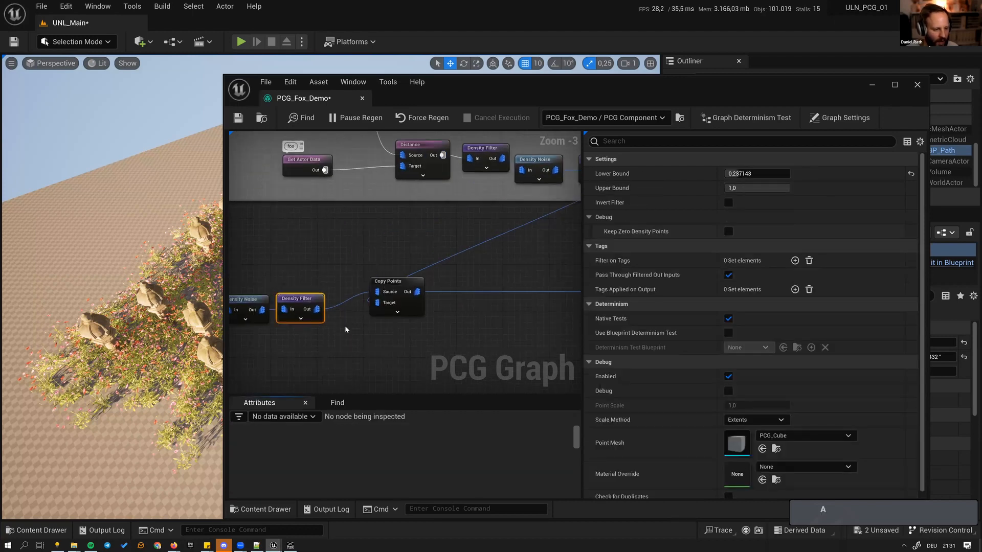
{"action": "right_click_drag", "start_coordinate": [348, 261], "coordinate": [279, 265]}
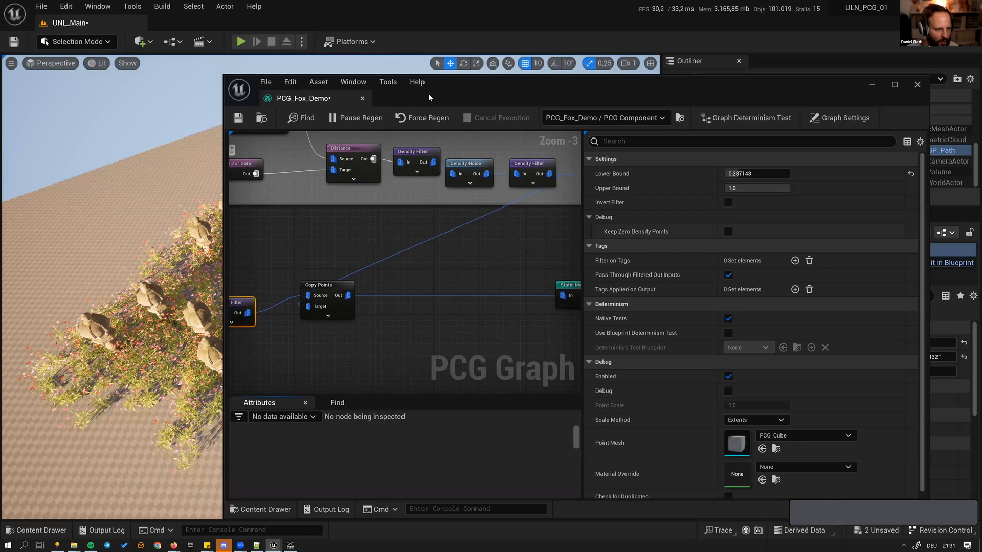
{"action": "left_click_drag", "start_coordinate": [483, 90], "coordinate": [607, 66]}
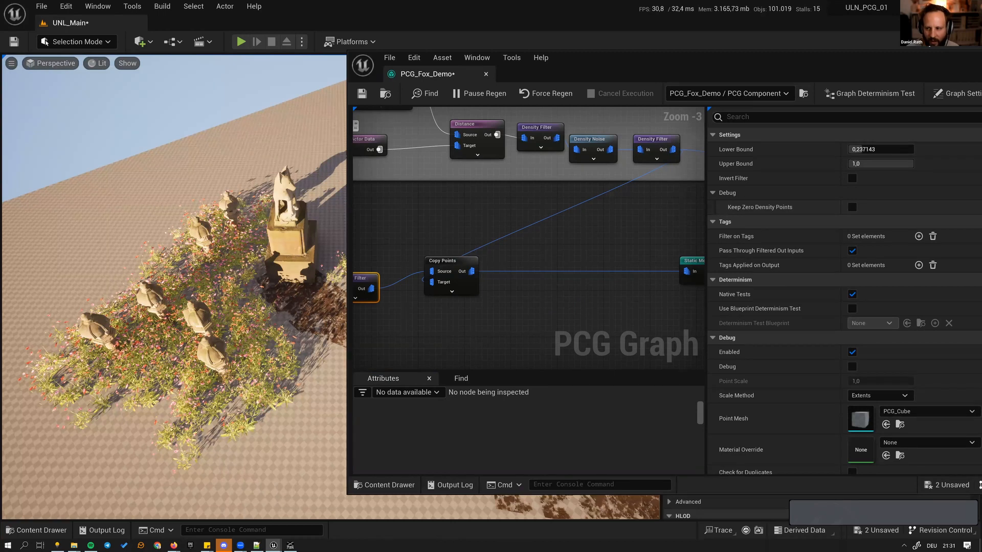
- Duplicate the Transform Points, Density Noise and Density Filter nodes and place the copies below the link from Copy Points to Static Mesh Spawner
{"action": "right_click_drag", "start_coordinate": [459, 260], "coordinate": [598, 229]}
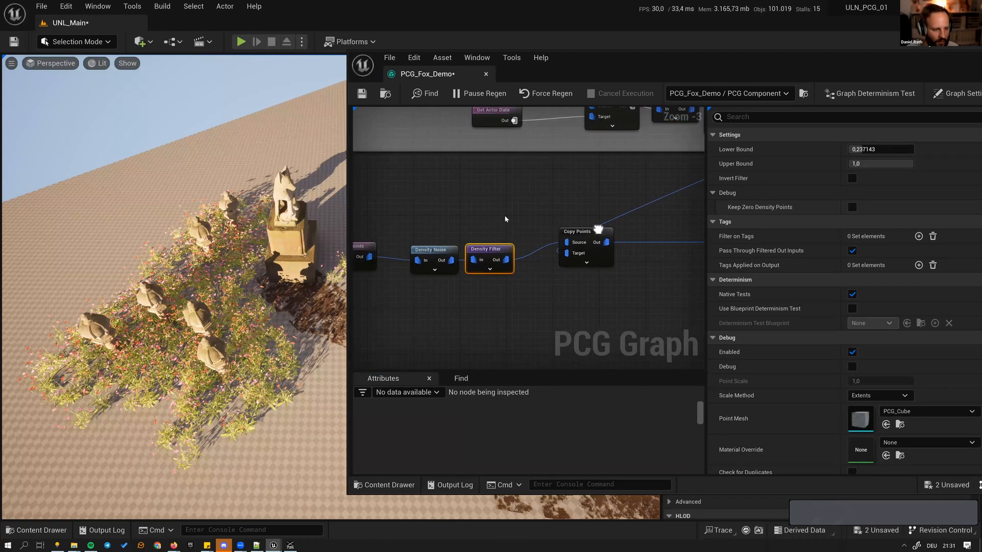
{"action": "right_click_drag", "start_coordinate": [439, 216], "coordinate": [502, 217]}
{"action": "left_click_drag", "start_coordinate": [402, 224], "coordinate": [554, 302]}
{"action": "key", "text": "ctrl+c"}
{"action": "right_click_drag", "start_coordinate": [582, 290], "coordinate": [397, 283]}
{"action": "left_click", "coordinate": [562, 303]}
{"action": "key", "text": "ctrl+v"}
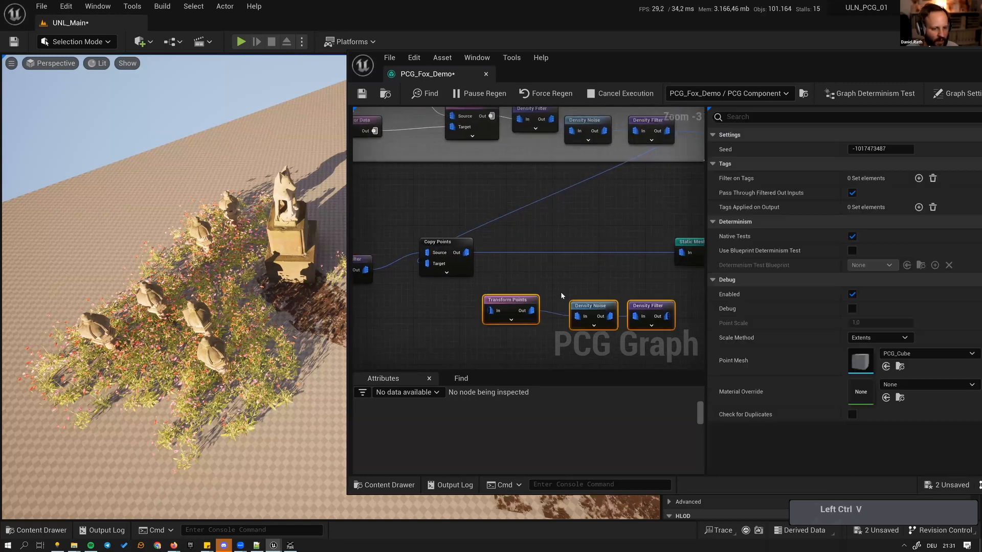
- Reroute the Copy Points output through the duplicated Transform Points, Density Noise and Density Filter chain into the Static Mesh Spawner
{"action": "left_click", "coordinate": [468, 252], "text": "alt"}
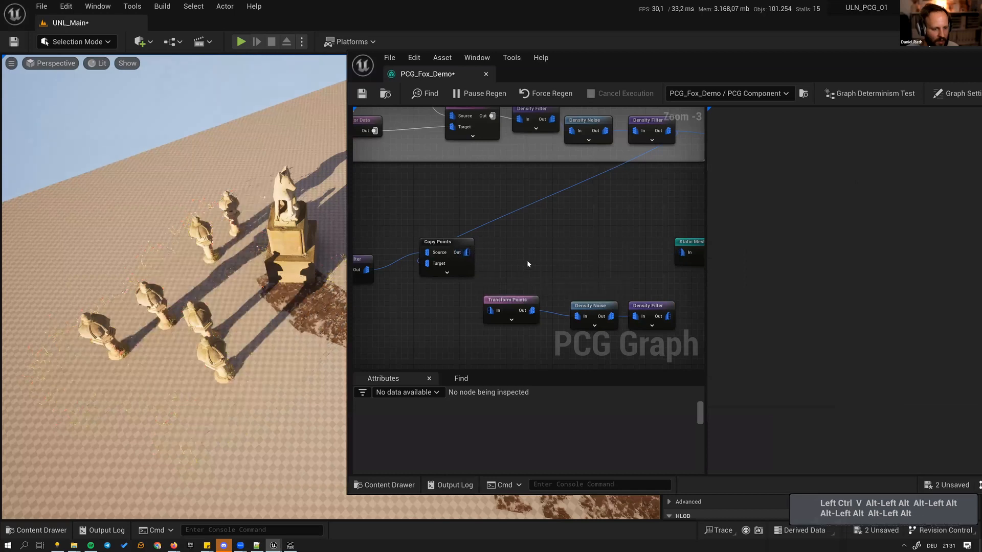
{"action": "right_click_drag", "start_coordinate": [527, 259], "coordinate": [469, 262]}
{"action": "left_click_drag", "start_coordinate": [409, 256], "coordinate": [433, 313]}
{"action": "left_click_drag", "start_coordinate": [610, 318], "coordinate": [622, 257]}
{"action": "right_click_drag", "start_coordinate": [275, 279], "coordinate": [845, 279]}
{"action": "key", "text": "d"}
{"action": "key", "text": "a"}
- Set the duplicated Transform Points' Rotation Min to -5 on X and Y
{"action": "left_click", "coordinate": [450, 306]}
{"action": "left_click", "coordinate": [870, 221]}
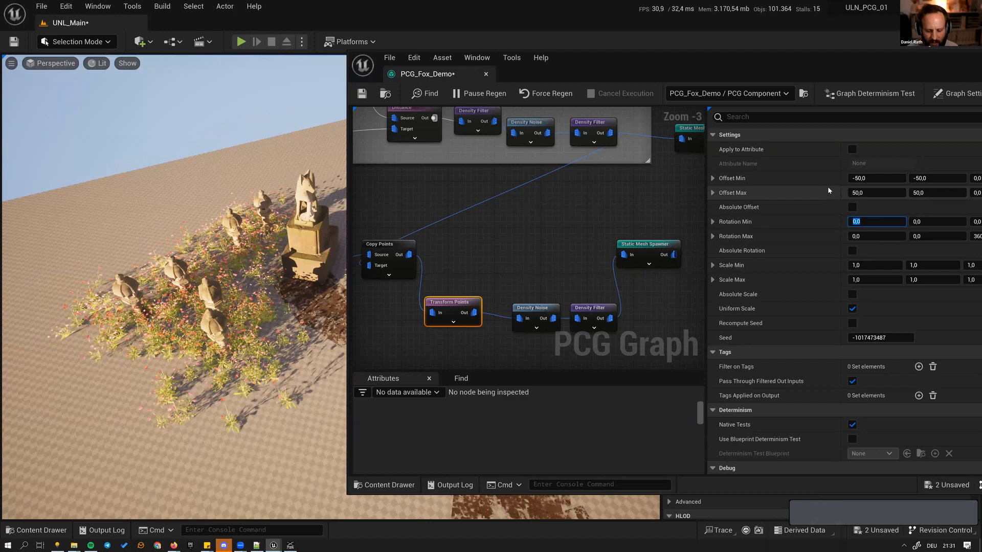
{"action": "type", "text": "-5"}
{"action": "key", "text": "Tab"}
{"action": "type", "text": "2"}
{"action": "key", "text": "BackSpace"}
{"action": "type", "text": "-5"}
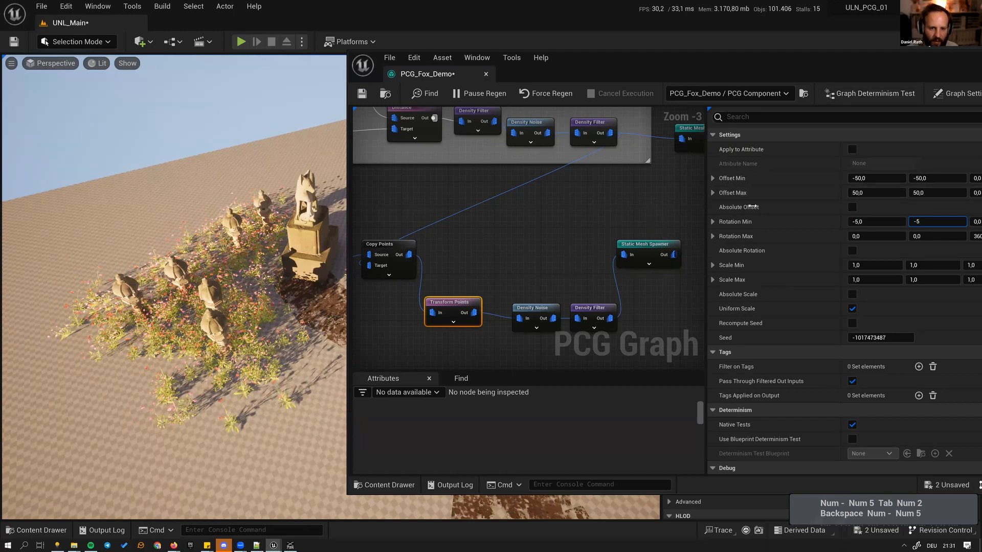
- Set the duplicated Transform Points' Rotation Max to 5 on X and Y and examine the poppies up close
{"action": "left_click_drag", "start_coordinate": [814, 68], "coordinate": [696, 54]}
{"action": "left_click", "coordinate": [759, 223]}
{"action": "type", "text": "5"}
{"action": "key", "text": "Tab"}
{"action": "type", "text": "5"}
{"action": "key", "text": "Return"}
{"action": "left_click_drag", "start_coordinate": [437, 60], "coordinate": [414, 379]}
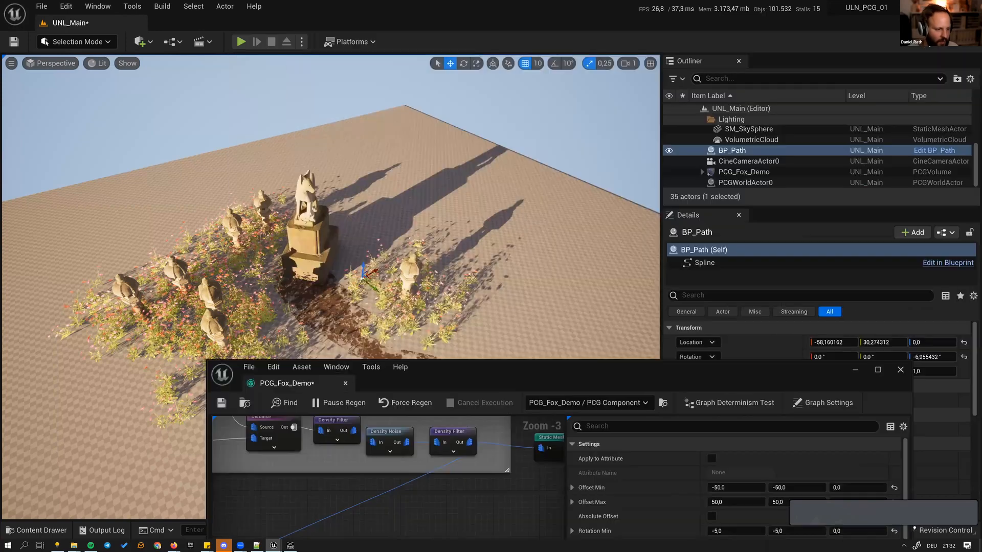
{"action": "key", "text": "a"}
{"action": "key", "text": "q"}
{"action": "right_click_drag", "start_coordinate": [328, 205], "coordinate": [379, 167]}
{"action": "key", "text": "e"}
{"action": "key", "text": "d"}
{"action": "key", "text": "w"}
- Set the duplicated Transform Points' Scale Min to 0.8 on all axes and check the poppies around the lanterns
{"action": "right_click_drag", "start_coordinate": [582, 374], "coordinate": [435, 362]}
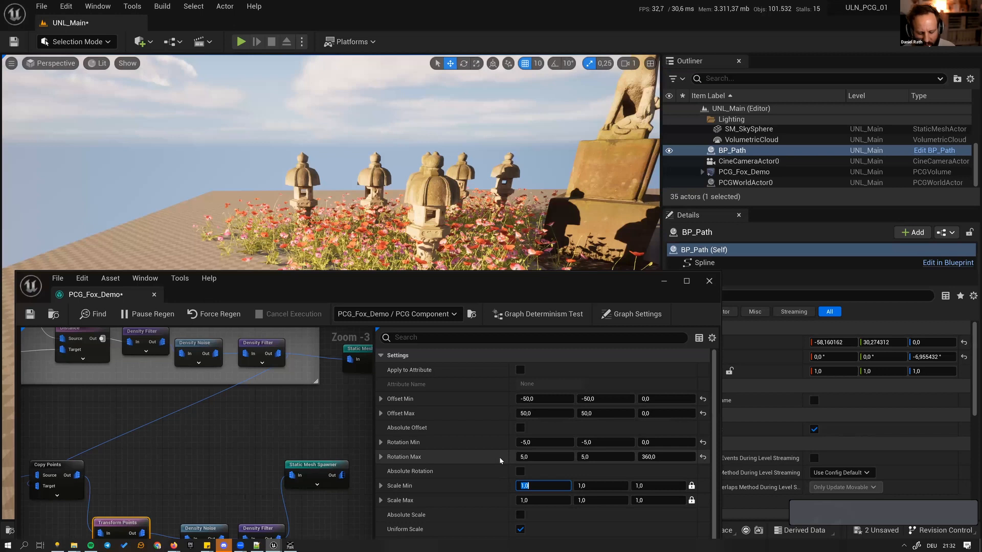
{"action": "type", "text": ".8"}
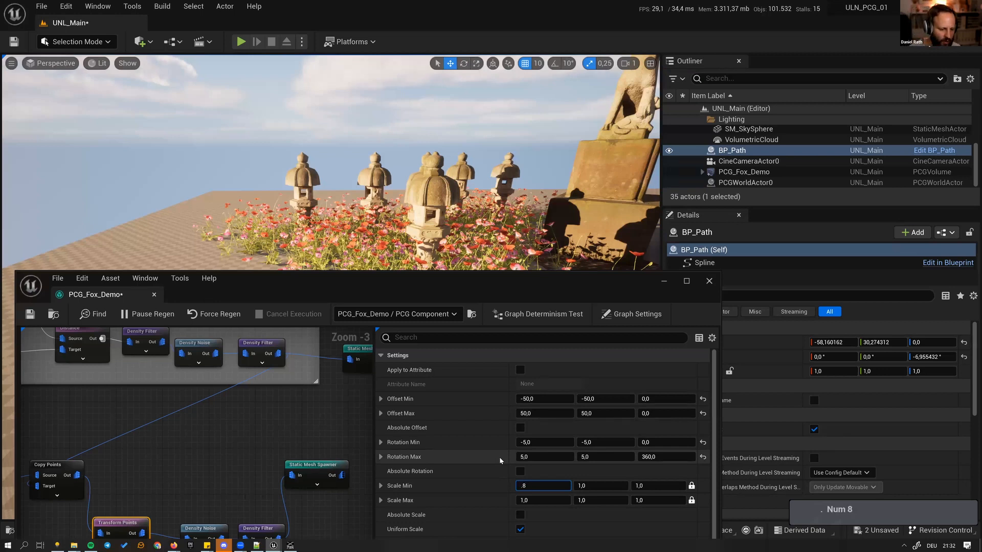
{"action": "key", "text": "Return"}
{"action": "key", "text": "s"}
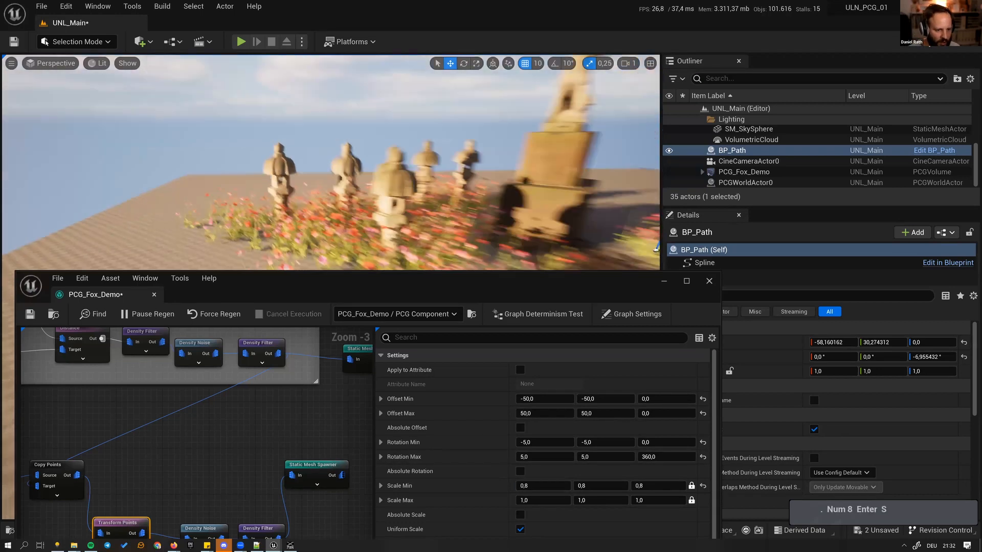
{"action": "key", "text": "d"}
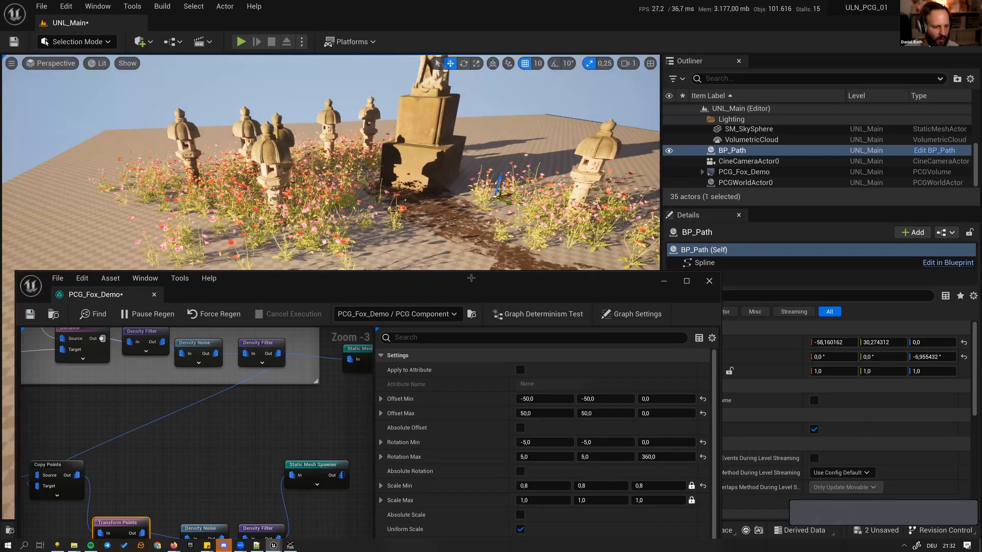
- Move the poppy branch's Static Mesh Spawner down in line with the duplicated Density Filter
{"action": "left_click_drag", "start_coordinate": [469, 281], "coordinate": [449, 232]}
{"action": "right_click_drag", "start_coordinate": [280, 370], "coordinate": [254, 387]}
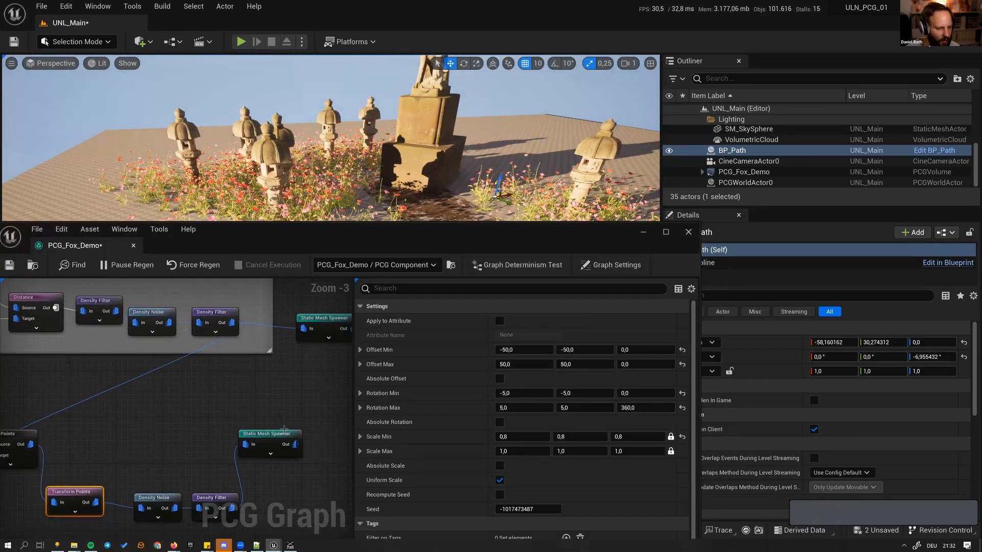
{"action": "scroll", "coordinate": [283, 430], "scroll_direction": "down", "scroll_amount": 1}
{"action": "left_click_drag", "start_coordinate": [278, 424], "coordinate": [287, 471]}
- Enable the Static Mesh Spawner of the rock group
{"action": "right_click_drag", "start_coordinate": [266, 321], "coordinate": [325, 457]}
{"action": "right_click_drag", "start_coordinate": [262, 342], "coordinate": [327, 401]}
{"action": "left_click", "coordinate": [174, 335]}
{"action": "key", "text": "e"}
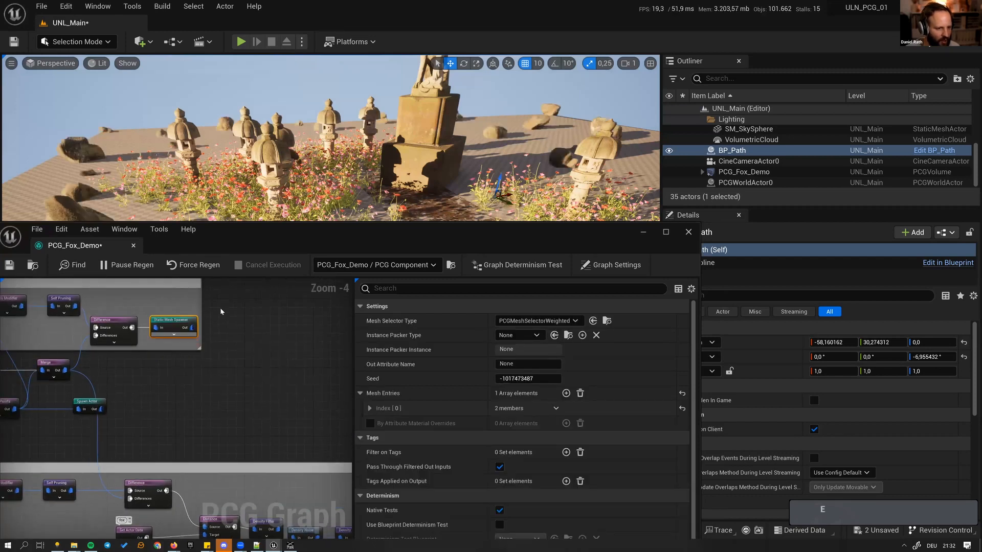
- Enable the Static Mesh Spawner of the ground-cover group near the Output node and view the complete scene
{"action": "right_click_drag", "start_coordinate": [228, 295], "coordinate": [292, 426]}
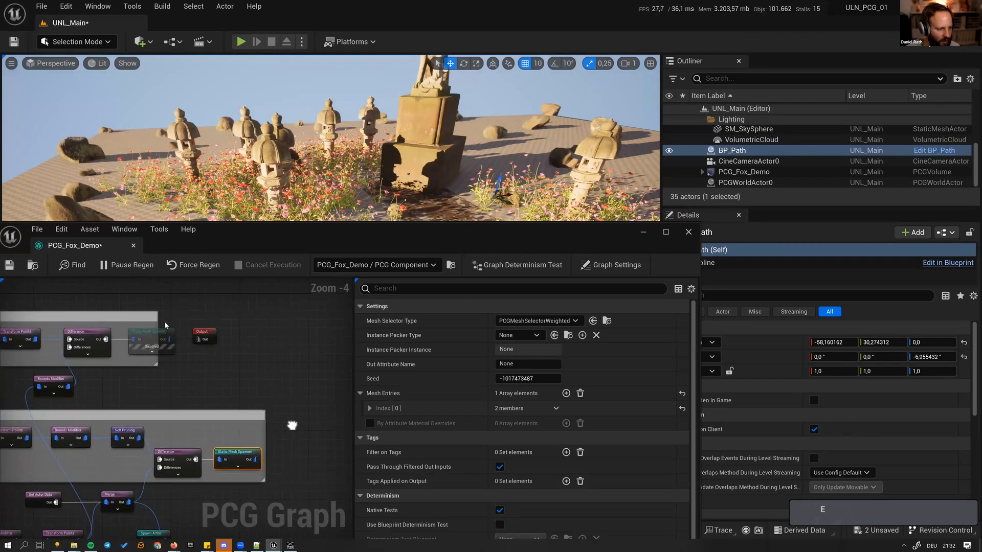
{"action": "left_click", "coordinate": [164, 332]}
{"action": "key", "text": "e"}
{"action": "right_click_drag", "start_coordinate": [178, 309], "coordinate": [260, 389]}
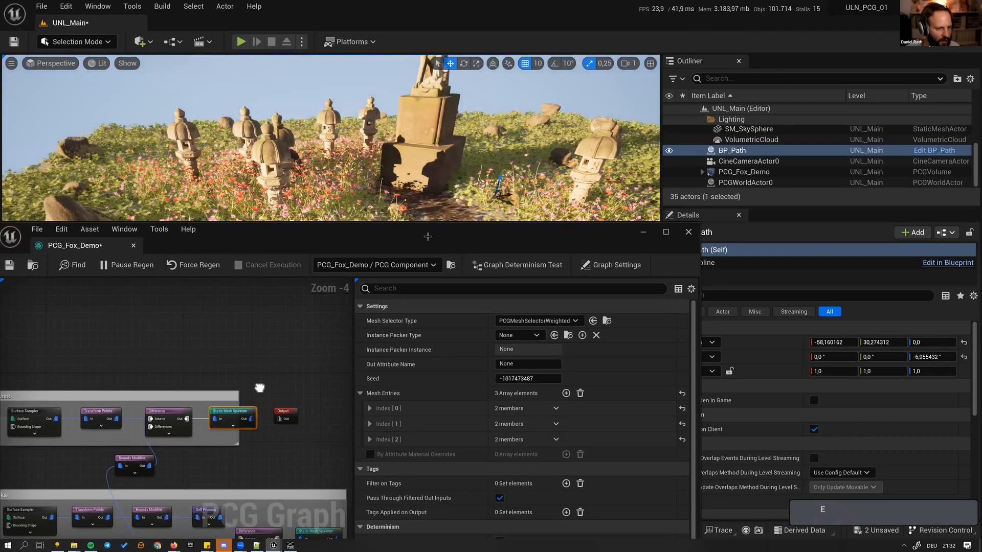
{"action": "left_click_drag", "start_coordinate": [307, 241], "coordinate": [313, 375]}
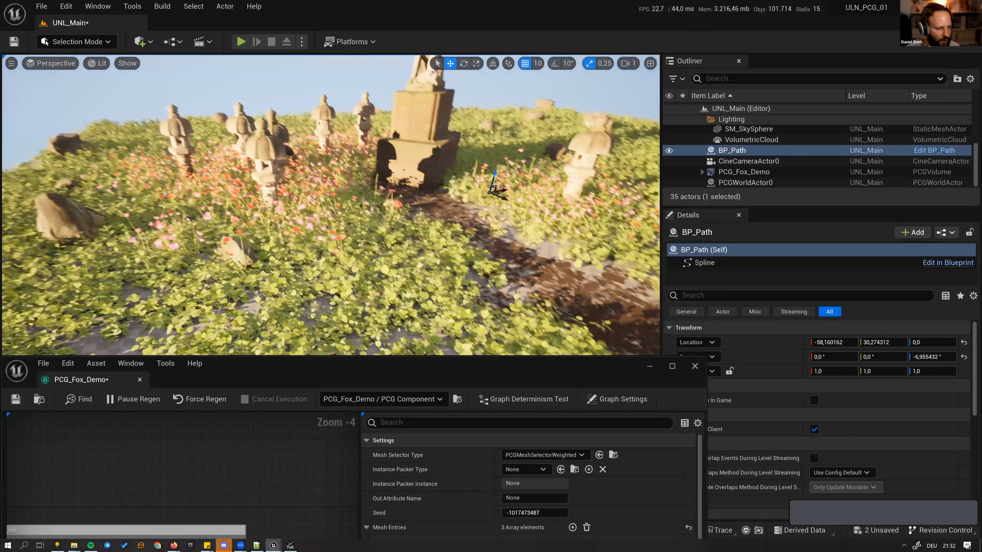
{"action": "right_click_drag", "start_coordinate": [328, 215], "coordinate": [332, 256]}
{"action": "key", "text": "d"}
{"action": "key", "text": "s"}
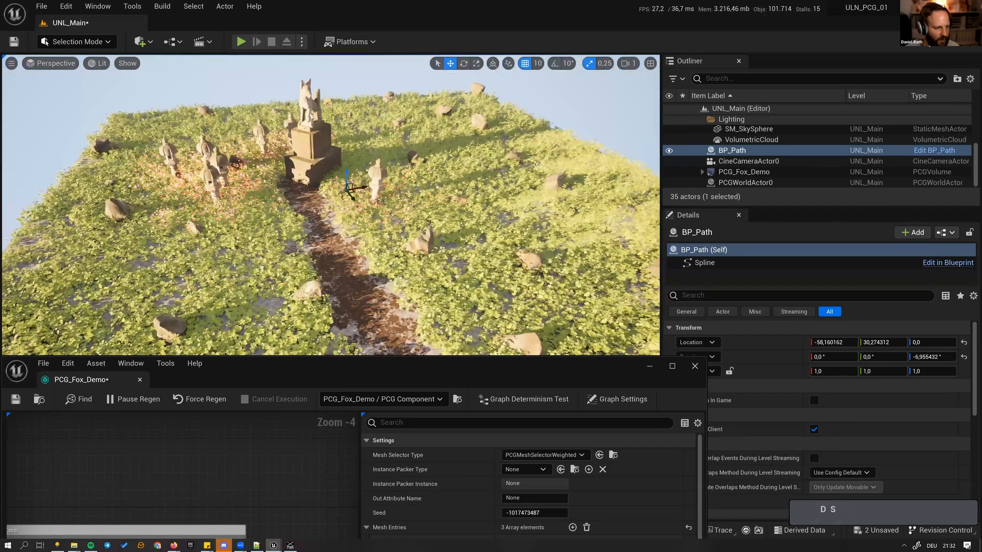
- Examine the poppies, rocks and ground cover around the statue, lanterns and path from several angles
{"action": "key", "text": "w"}
{"action": "key", "text": "d"}
{"action": "key", "text": "d"}
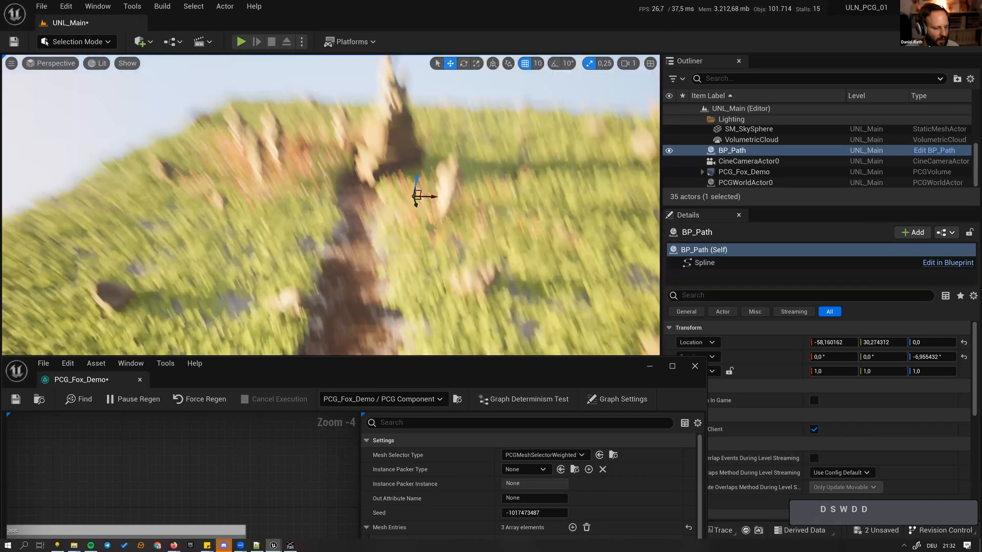
{"action": "key", "text": "w"}
{"action": "key", "text": "e"}
{"action": "key", "text": "w"}
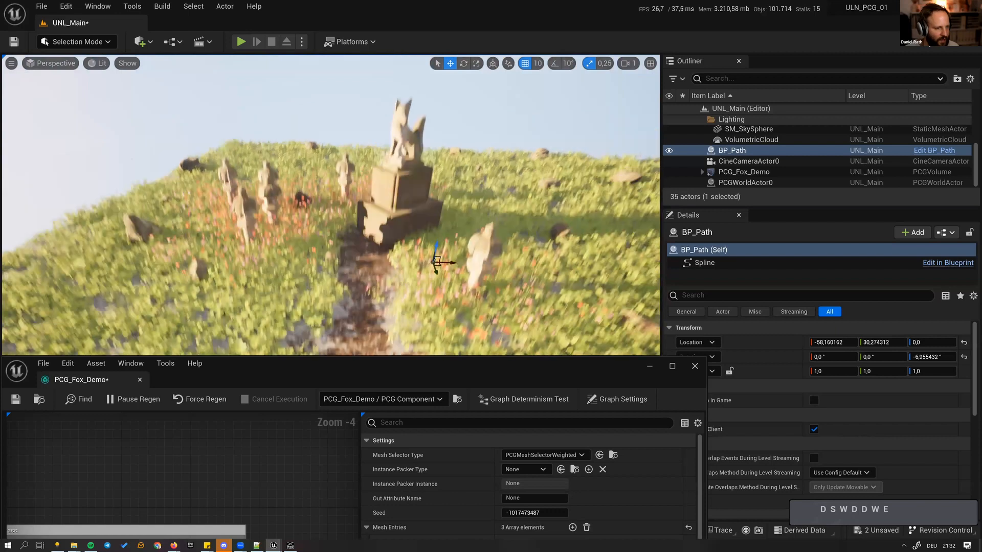
{"action": "key", "text": "a"}
{"action": "key", "text": "e"}
{"action": "key", "text": "s"}
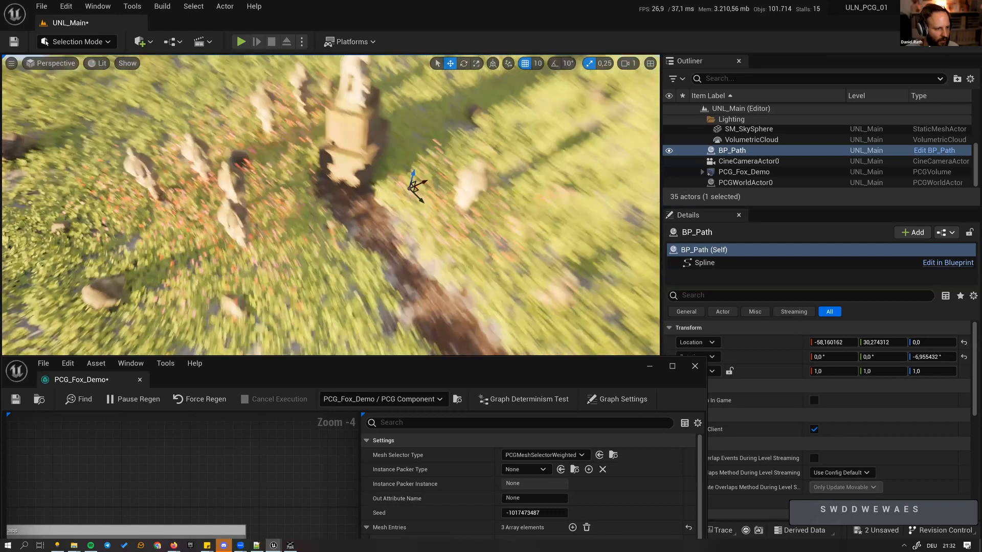
{"action": "key", "text": "q"}
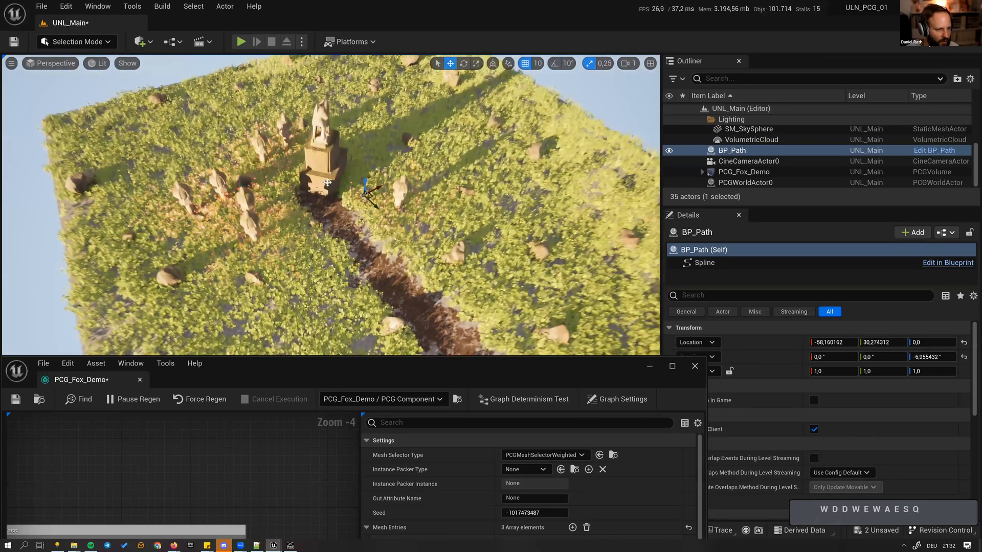
- Move the fox statue to several places around the path's end, finishing next to the lantern cluster, and check how the scattering follows
{"action": "left_click", "coordinate": [321, 188]}
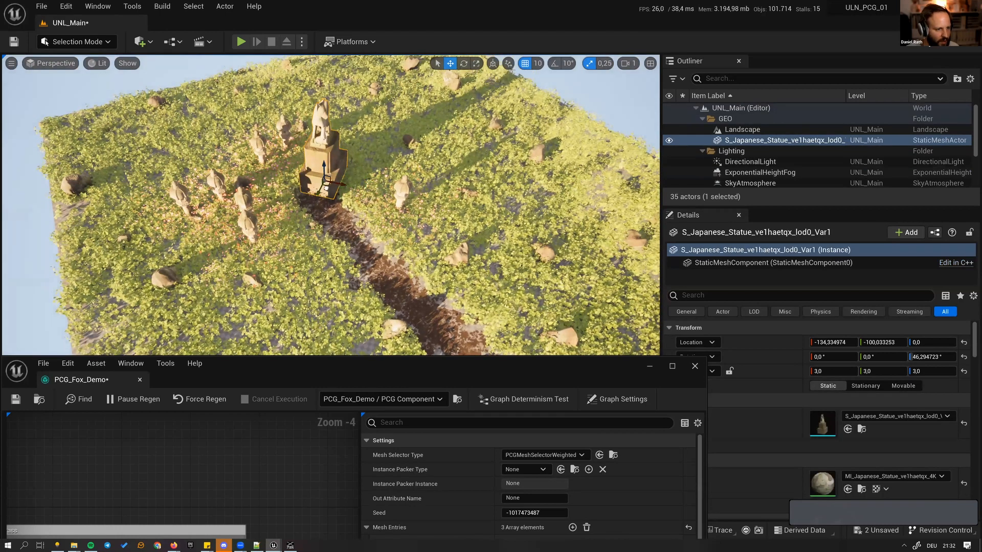
{"action": "mouse_move", "coordinate": [365, 147]}
{"action": "left_mouse_down"}
{"action": "mouse_move", "coordinate": [370, 130]}
{"action": "mouse_move", "coordinate": [371, 154]}
{"action": "left_mouse_up"}
{"action": "right_click_drag", "start_coordinate": [371, 160], "coordinate": [290, 147]}
{"action": "key", "text": "w"}
{"action": "key", "text": "w"}
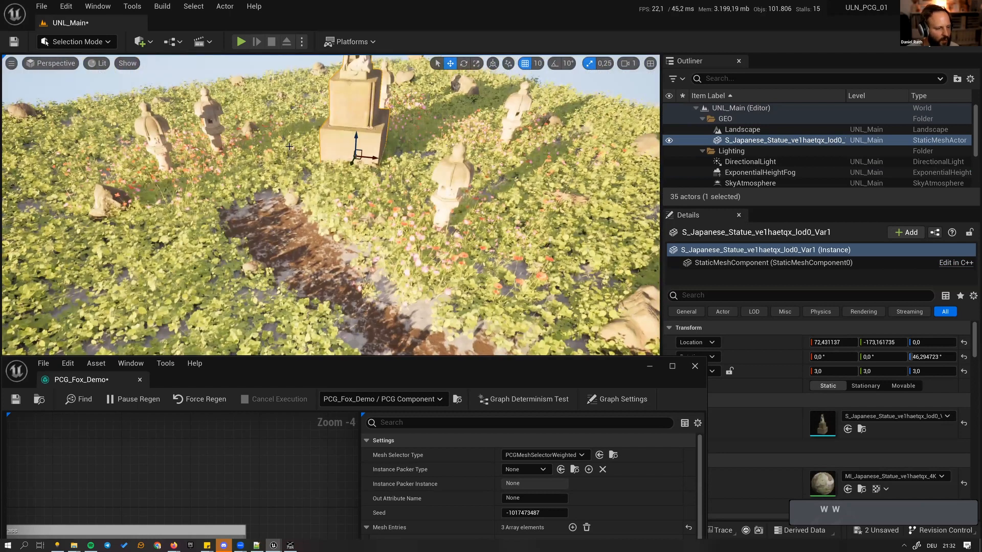
{"action": "left_click_drag", "start_coordinate": [372, 158], "coordinate": [291, 152]}
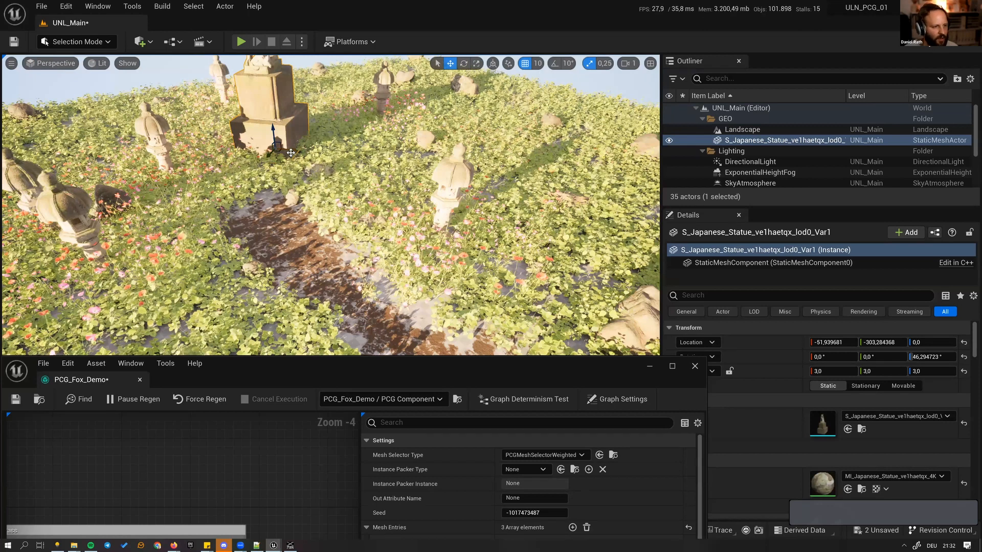
{"action": "right_click_drag", "start_coordinate": [290, 145], "coordinate": [289, 122]}
{"action": "left_click_drag", "start_coordinate": [295, 207], "coordinate": [425, 218]}
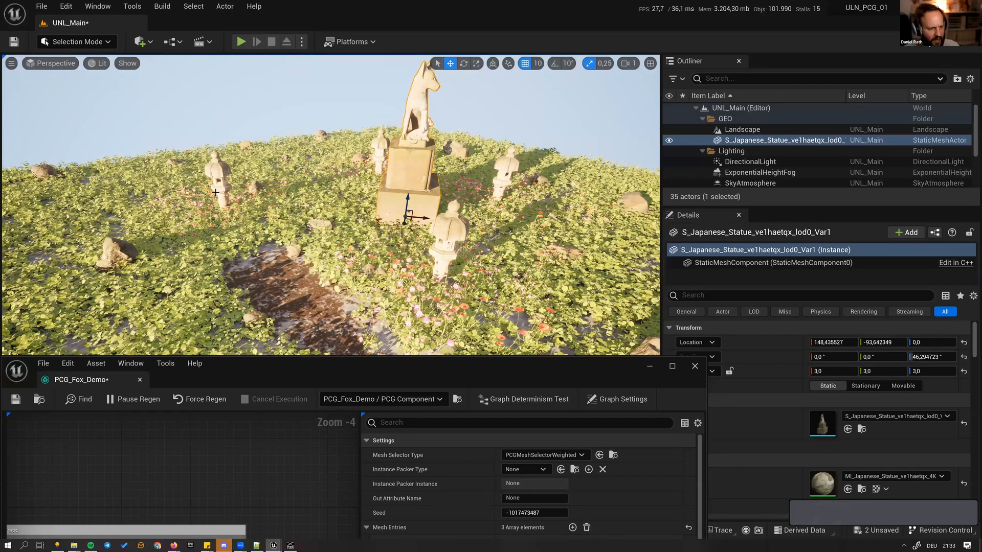
{"action": "left_click_drag", "start_coordinate": [428, 218], "coordinate": [267, 243]}
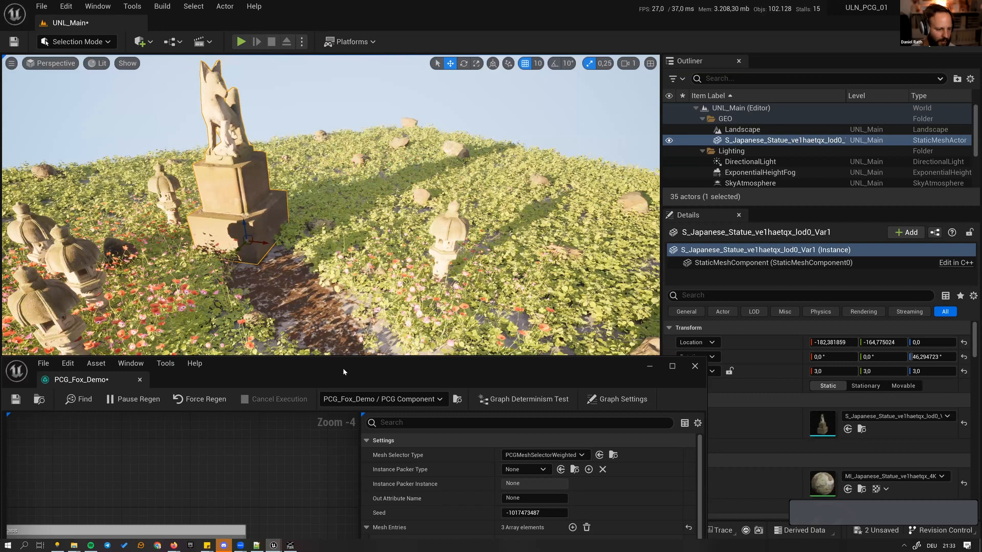
- Arrange the PCG_Fox_Demo graph window so the statue and lanterns stay visible beside it and the poppy branch is in view
{"action": "left_click_drag", "start_coordinate": [344, 370], "coordinate": [409, 103]}
{"action": "right_click_drag", "start_coordinate": [353, 221], "coordinate": [313, 172]}
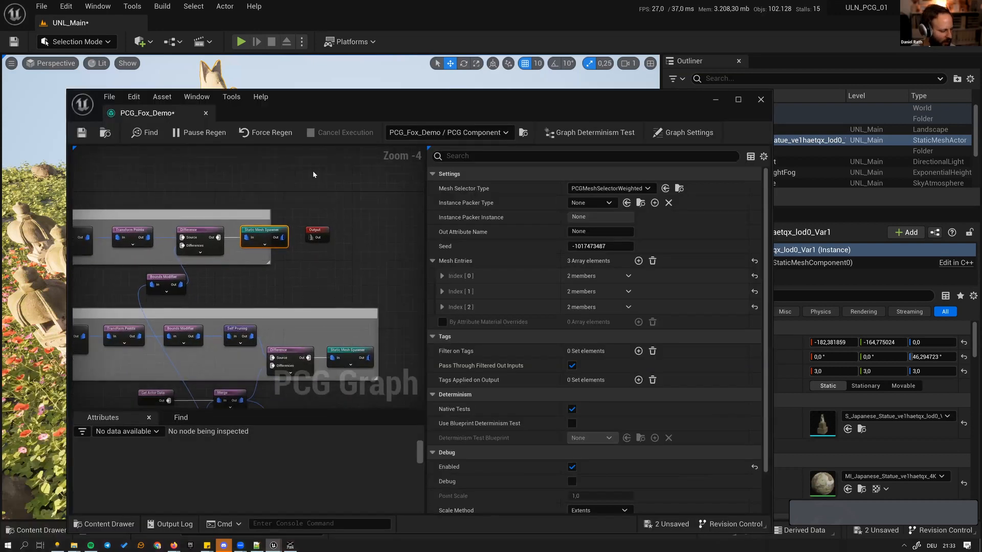
{"action": "scroll", "coordinate": [313, 174], "scroll_direction": "down", "scroll_amount": 2}
{"action": "right_click_drag", "start_coordinate": [351, 199], "coordinate": [329, 191]}
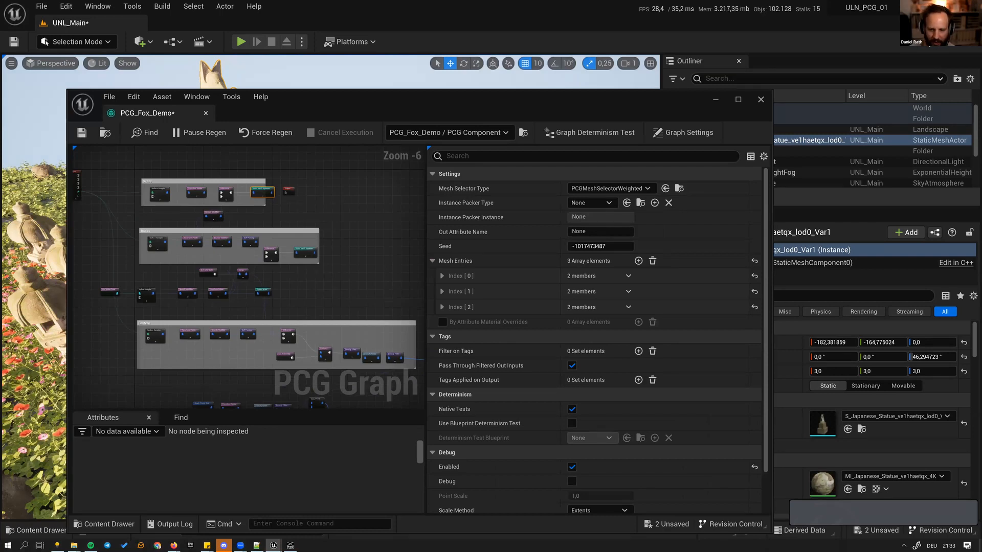
{"action": "left_click_drag", "start_coordinate": [436, 97], "coordinate": [658, 111]}
{"action": "right_click_drag", "start_coordinate": [596, 250], "coordinate": [494, 170]}
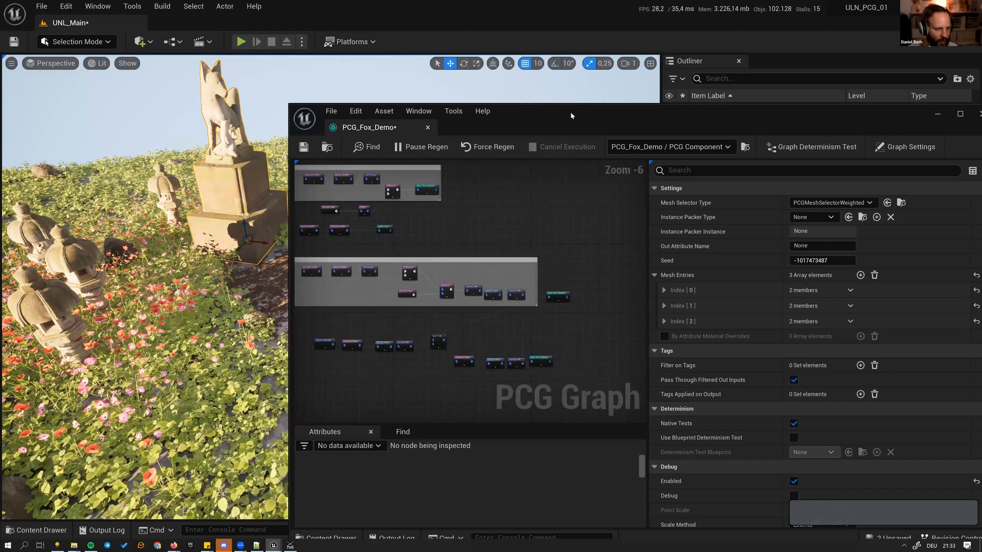
{"action": "left_click_drag", "start_coordinate": [571, 115], "coordinate": [623, 79]}
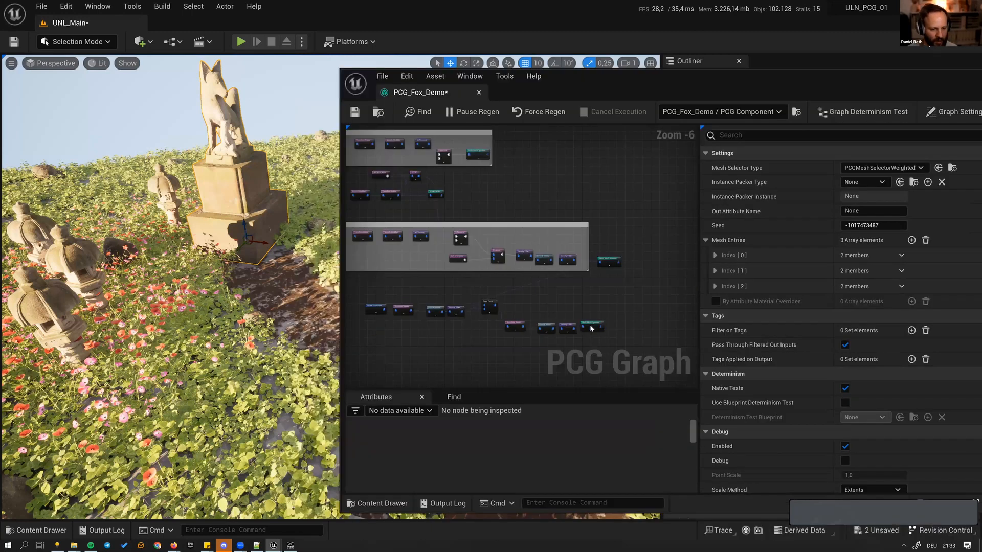
- Move the poppy branch's Static Mesh Spawner away from its Density Filter to make room for more nodes
{"action": "scroll", "coordinate": [591, 327], "scroll_direction": "up", "scroll_amount": 3}
{"action": "left_click_drag", "start_coordinate": [588, 330], "coordinate": [669, 337]}
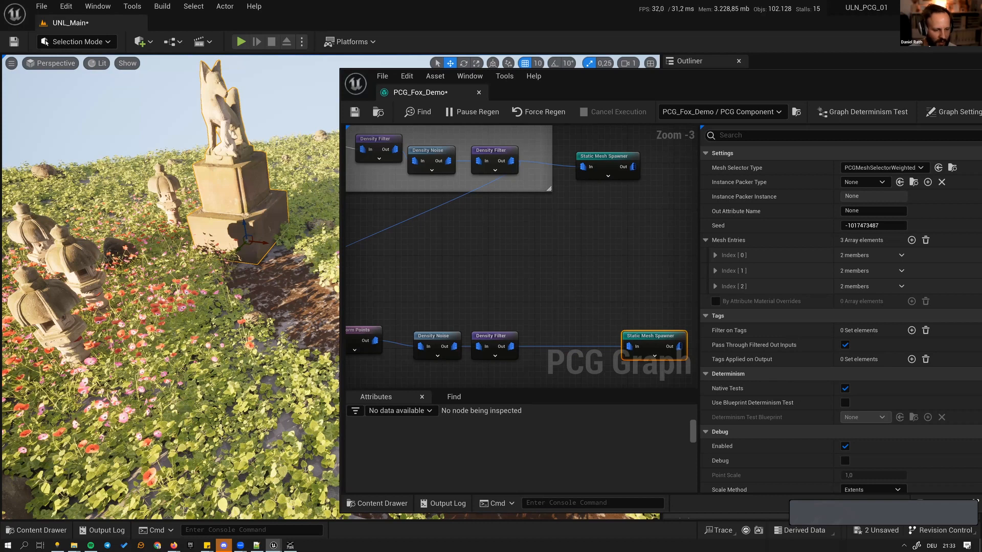
{"action": "right_click_drag", "start_coordinate": [513, 269], "coordinate": [576, 255]}
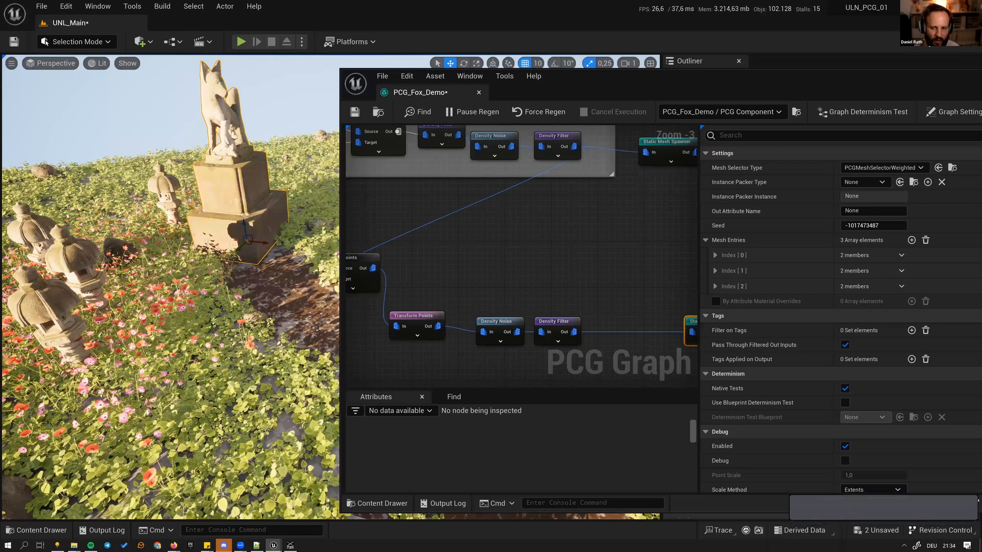
- Copy the fox Get Actor Data node and its connected Distance node from the lantern group
{"action": "right_click_drag", "start_coordinate": [563, 211], "coordinate": [430, 361]}
{"action": "right_click_drag", "start_coordinate": [358, 289], "coordinate": [429, 251]}
{"action": "left_click", "coordinate": [487, 276]}
{"action": "scroll", "coordinate": [447, 252], "scroll_direction": "down", "scroll_amount": 2}
{"action": "scroll", "coordinate": [430, 250], "scroll_direction": "up", "scroll_amount": 2}
{"action": "left_click_drag", "start_coordinate": [431, 244], "coordinate": [610, 305]}
{"action": "key", "text": "ctrl+c"}
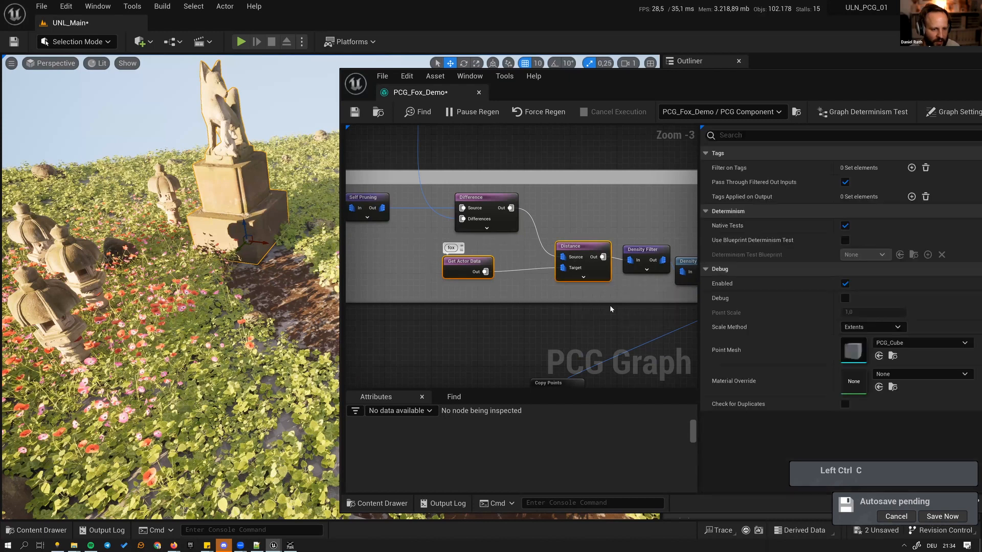
- Shift the poppy branch's Static Mesh Spawner further out and paste the copied Get Actor Data and Distance nodes below the branch
{"action": "right_click_drag", "start_coordinate": [609, 305], "coordinate": [466, 206]}
{"action": "right_click_drag", "start_coordinate": [611, 275], "coordinate": [499, 237]}
{"action": "right_click_drag", "start_coordinate": [588, 281], "coordinate": [476, 241]}
{"action": "left_click_drag", "start_coordinate": [553, 272], "coordinate": [696, 272]}
{"action": "right_click_drag", "start_coordinate": [492, 326], "coordinate": [487, 326]}
{"action": "scroll", "coordinate": [487, 326], "scroll_direction": "down", "scroll_amount": 2}
{"action": "key", "text": "ctrl+v"}
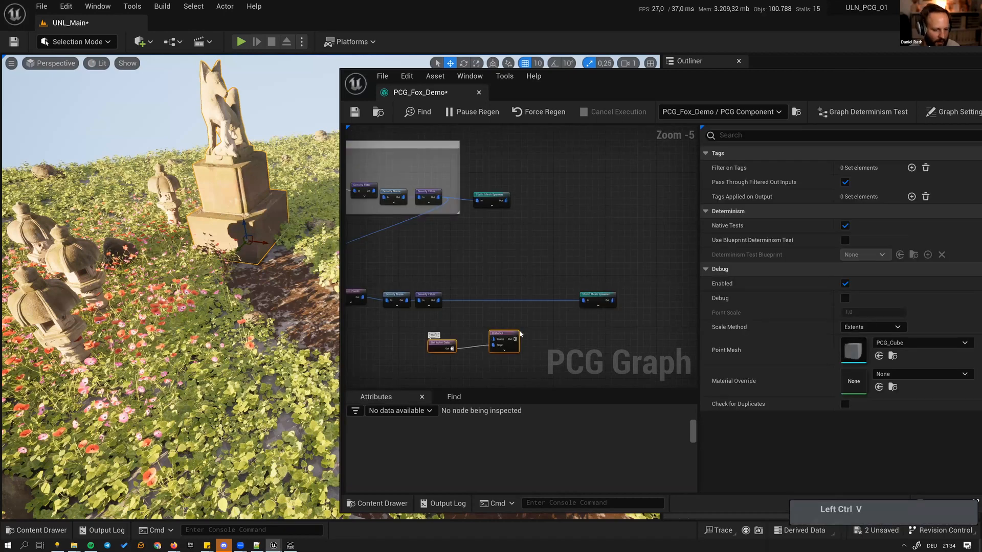
- Insert the pasted Distance node between the poppy branch's Density Filter and Static Mesh Spawner, and tidy the fox Get Actor Data node below
{"action": "left_click", "coordinate": [458, 311]}
{"action": "scroll", "coordinate": [445, 308], "scroll_direction": "up", "scroll_amount": 1}
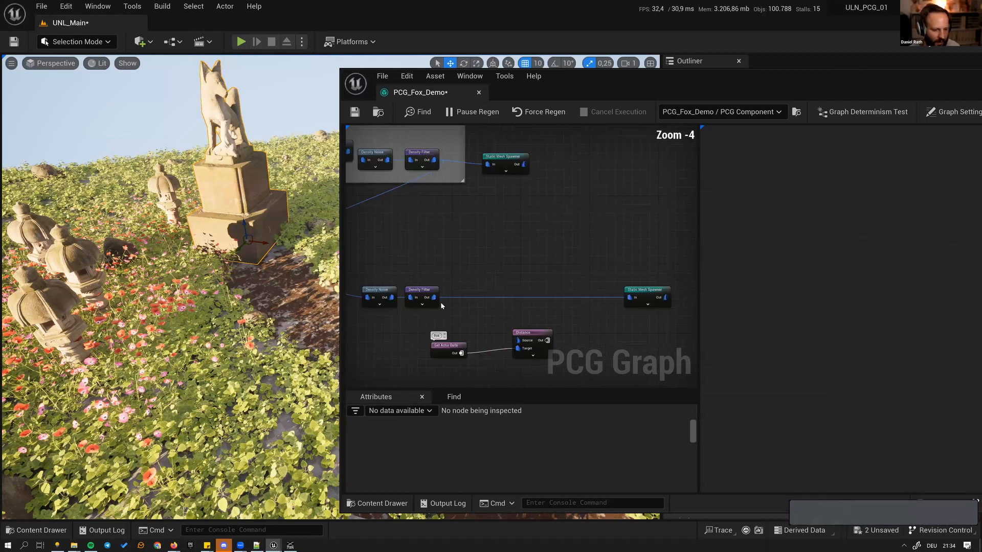
{"action": "scroll", "coordinate": [434, 292], "scroll_direction": "up", "scroll_amount": 1}
{"action": "left_click_drag", "start_coordinate": [434, 295], "coordinate": [544, 353]}
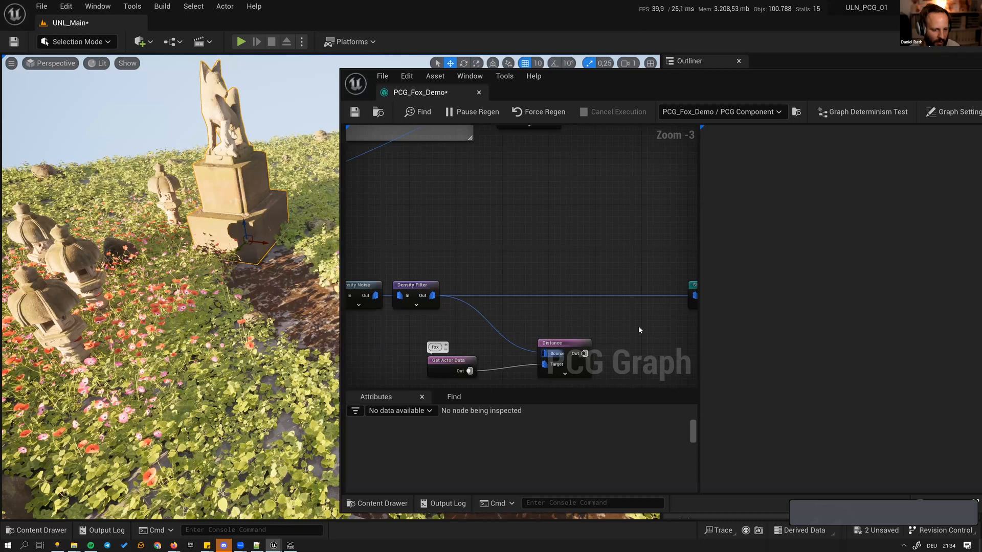
{"action": "left_click", "coordinate": [694, 301], "text": "alt"}
{"action": "left_click_drag", "start_coordinate": [694, 300], "coordinate": [498, 293]}
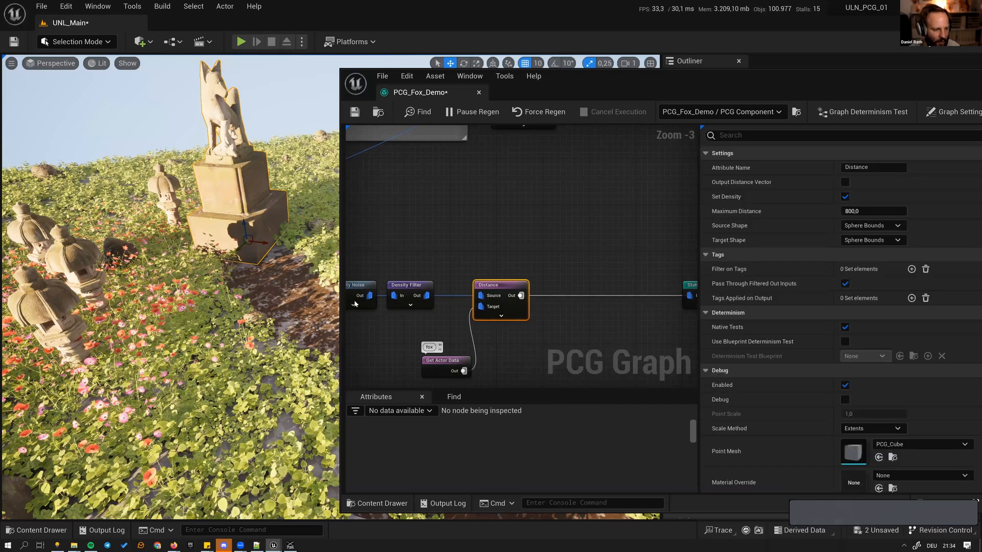
{"action": "left_click_drag", "start_coordinate": [434, 361], "coordinate": [422, 361]}
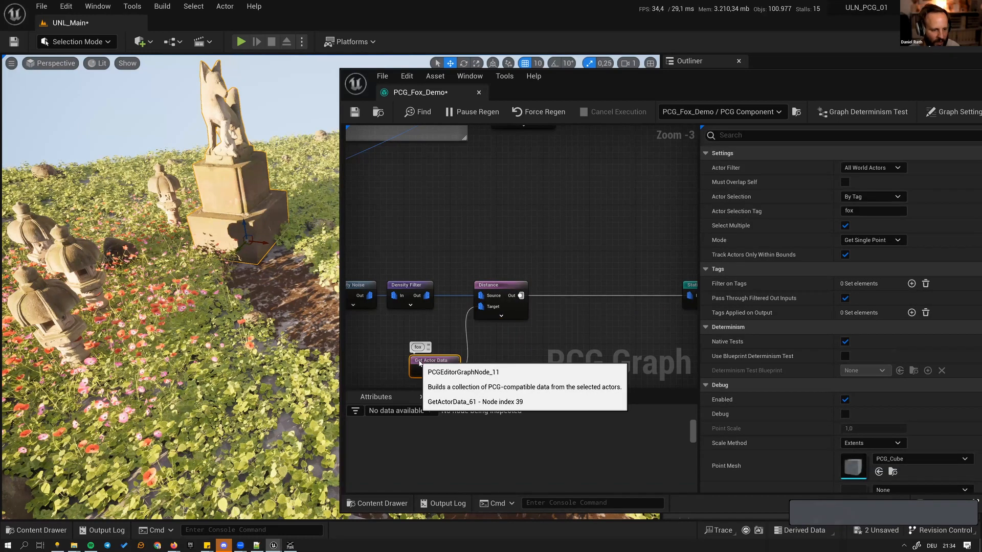
{"action": "right_click_drag", "start_coordinate": [529, 339], "coordinate": [515, 335]}
- Turn on debug display for the poppy branch's Distance node
{"action": "left_click", "coordinate": [470, 313]}
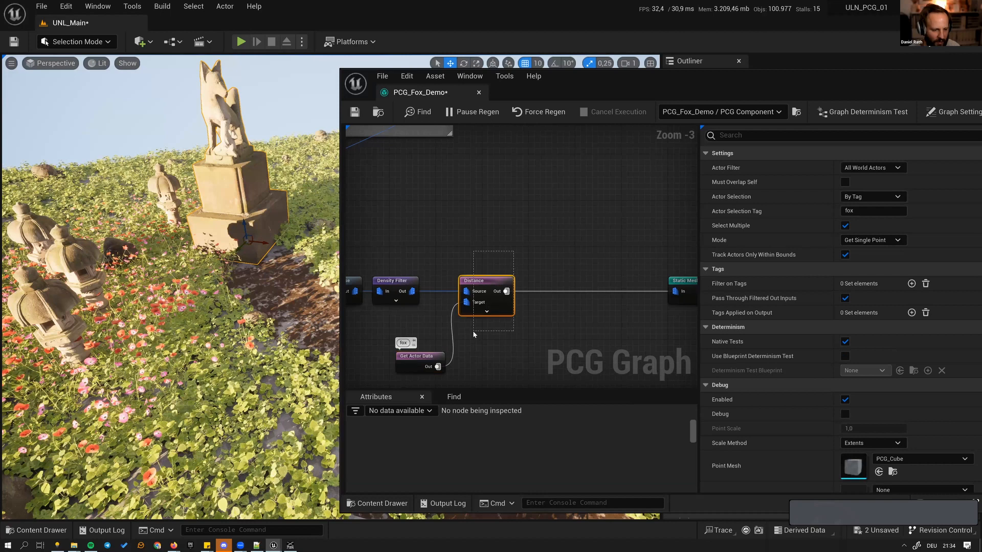
{"action": "key", "text": "d"}
{"action": "right_click_drag", "start_coordinate": [587, 225], "coordinate": [544, 229]}
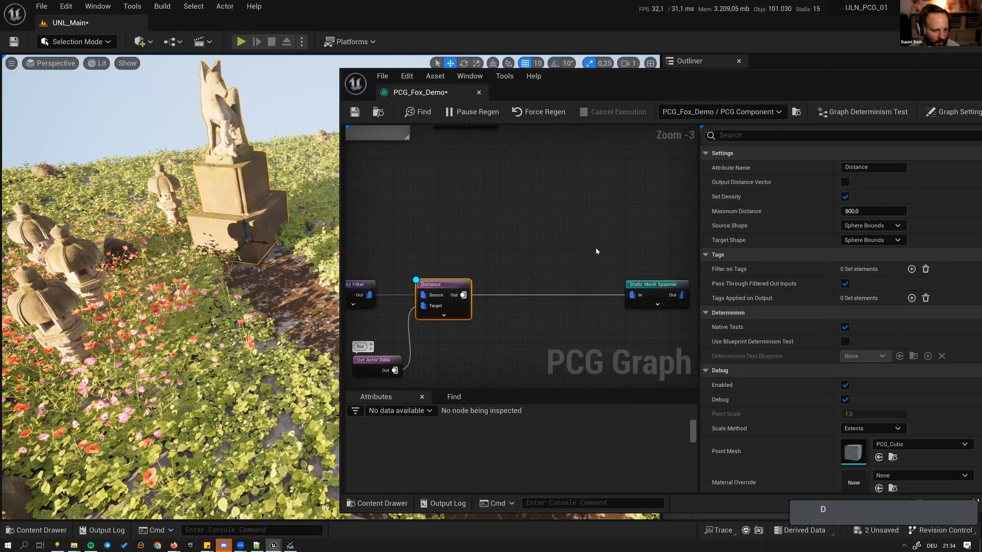
- Disable the Static Mesh Spawners of the poppy branch and the lantern group
{"action": "right_click_drag", "start_coordinate": [596, 249], "coordinate": [599, 270]}
{"action": "left_click", "coordinate": [657, 308]}
{"action": "key", "text": "e"}
{"action": "right_click_drag", "start_coordinate": [516, 215], "coordinate": [571, 365]}
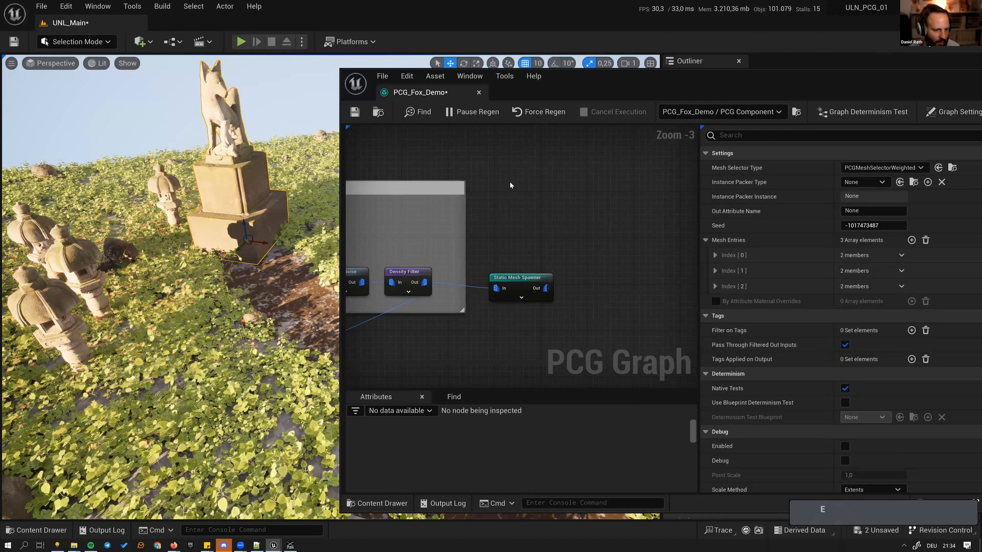
{"action": "scroll", "coordinate": [530, 248], "scroll_direction": "down", "scroll_amount": 2}
{"action": "left_click", "coordinate": [527, 273]}
{"action": "key", "text": "e"}
- Disable the Static Mesh Spawners of the rock and ground-cover groups and view the remaining debug points
{"action": "right_click_drag", "start_coordinate": [509, 177], "coordinate": [650, 292]}
{"action": "left_click", "coordinate": [470, 221]}
{"action": "key", "text": "e"}
{"action": "right_click_drag", "start_coordinate": [516, 159], "coordinate": [604, 222]}
{"action": "left_click", "coordinate": [550, 245]}
{"action": "left_click", "coordinate": [510, 247]}
{"action": "key", "text": "e"}
{"action": "right_click_drag", "start_coordinate": [220, 276], "coordinate": [127, 307]}
{"action": "key", "text": "w"}
- Move the lantern group's disabled Static Mesh Spawner further away from its Density Filter
{"action": "right_click_drag", "start_coordinate": [591, 319], "coordinate": [514, 212]}
{"action": "scroll", "coordinate": [595, 275], "scroll_direction": "up", "scroll_amount": 3}
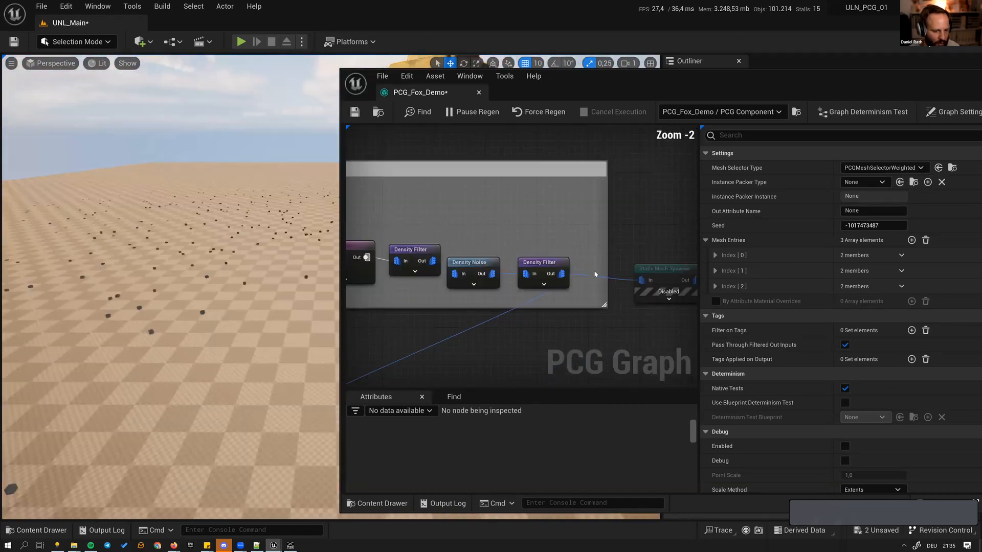
{"action": "left_click_drag", "start_coordinate": [654, 272], "coordinate": [701, 269]}
{"action": "left_click", "coordinate": [521, 261]}
{"action": "key", "text": "Tab"}
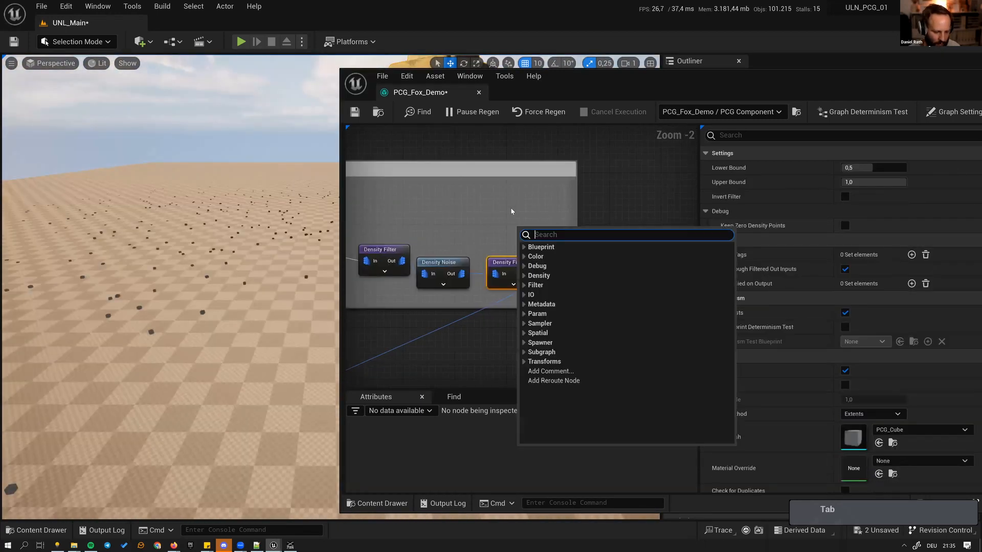
{"action": "type", "text": "trans"}
{"action": "key", "text": "ctrl+a"}
{"action": "type", "text": "modi"}
{"action": "key", "text": "Return"}
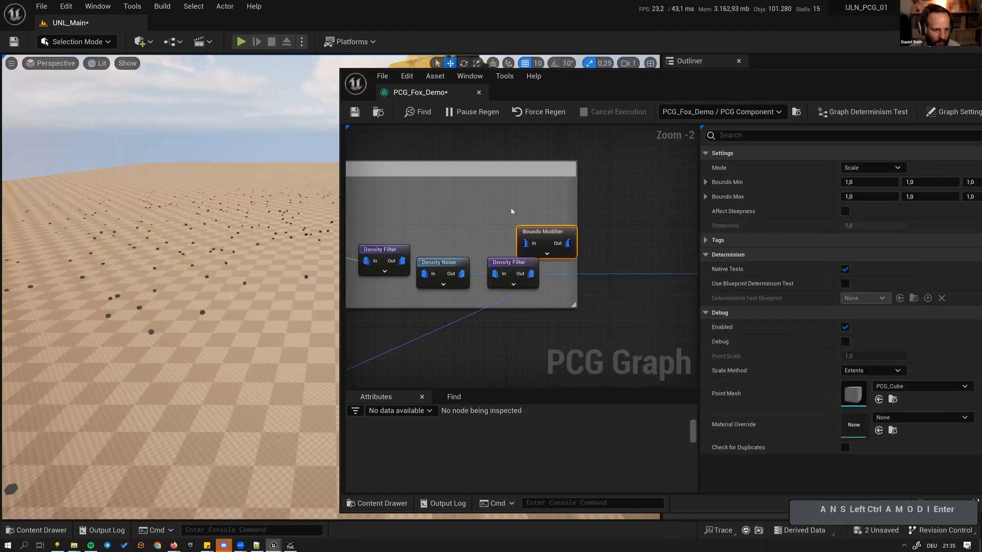
{"action": "left_click_drag", "start_coordinate": [556, 235], "coordinate": [609, 356]}
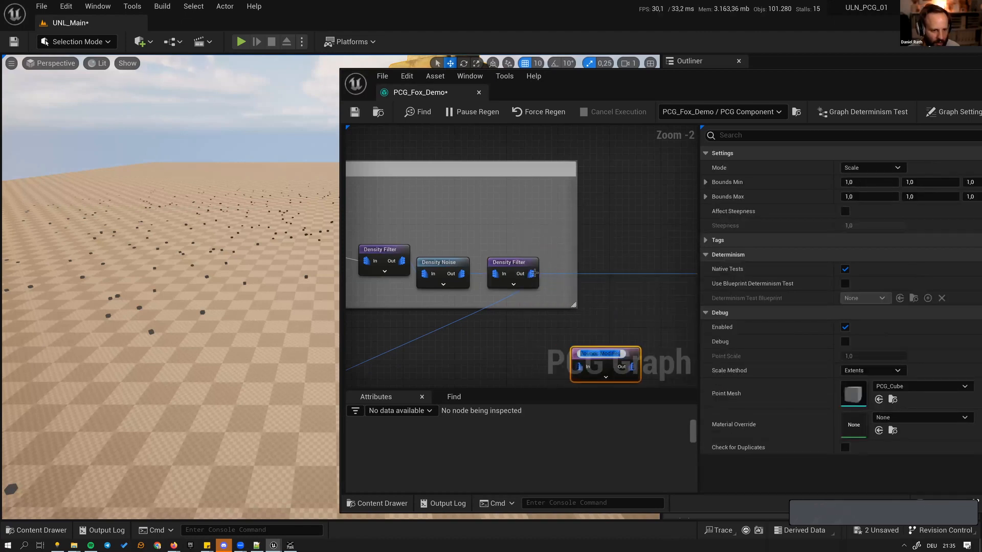
{"action": "left_click_drag", "start_coordinate": [532, 274], "coordinate": [571, 367]}
{"action": "right_click_drag", "start_coordinate": [524, 331], "coordinate": [572, 261]}
{"action": "scroll", "coordinate": [557, 292], "scroll_direction": "down", "scroll_amount": 1}
{"action": "scroll", "coordinate": [443, 304], "scroll_direction": "down", "scroll_amount": 1}
{"action": "left_click_drag", "start_coordinate": [370, 318], "coordinate": [422, 318]}
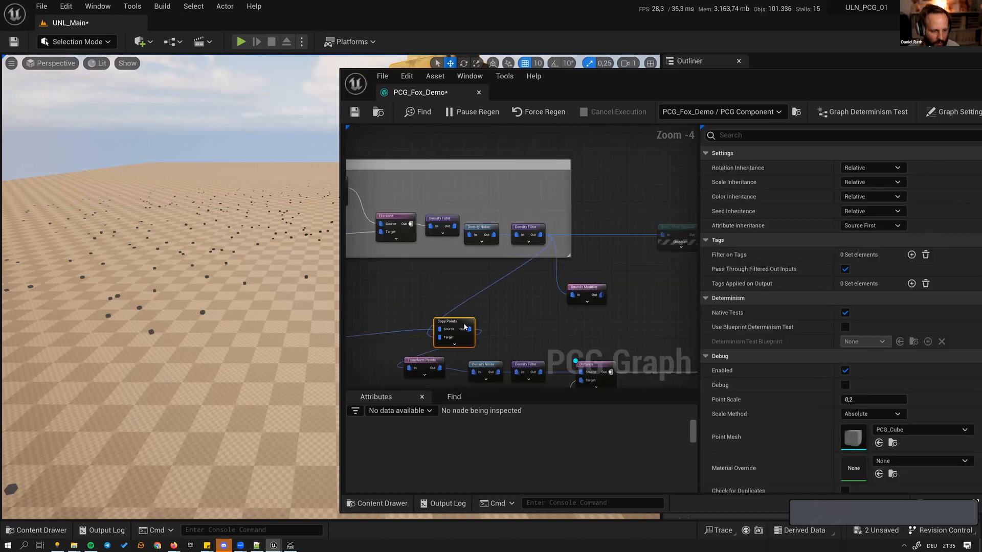
{"action": "right_click_drag", "start_coordinate": [554, 301], "coordinate": [467, 293]}
{"action": "left_click", "coordinate": [514, 291]}
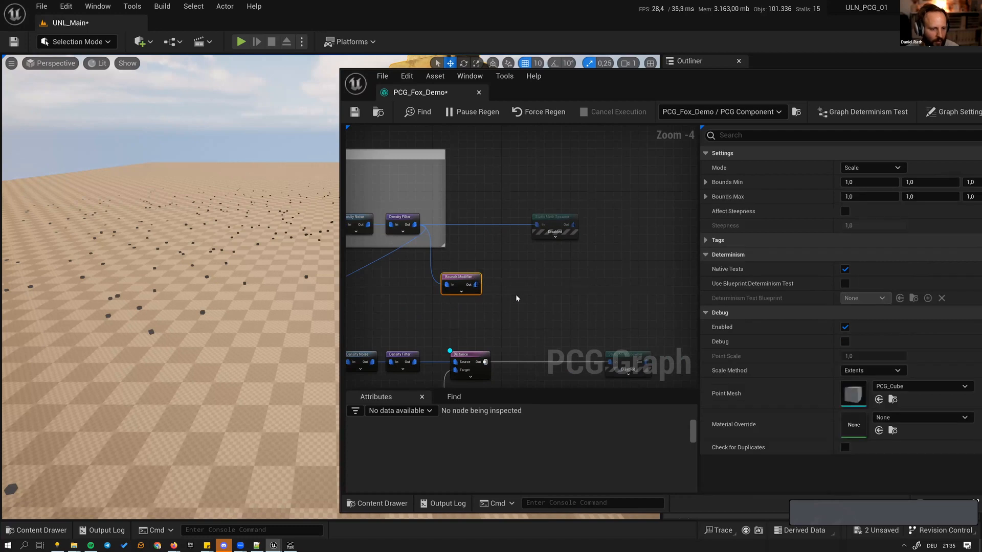
{"action": "key", "text": "BackSpace"}
- Add a Bounds Modifier node between the poppy branch's Density Filter and Distance node
{"action": "right_click_drag", "start_coordinate": [501, 363], "coordinate": [463, 315]}
{"action": "left_click_drag", "start_coordinate": [462, 315], "coordinate": [511, 315]}
{"action": "key", "text": "Tab"}
{"action": "type", "text": "boun"}
{"action": "key", "text": "Return"}
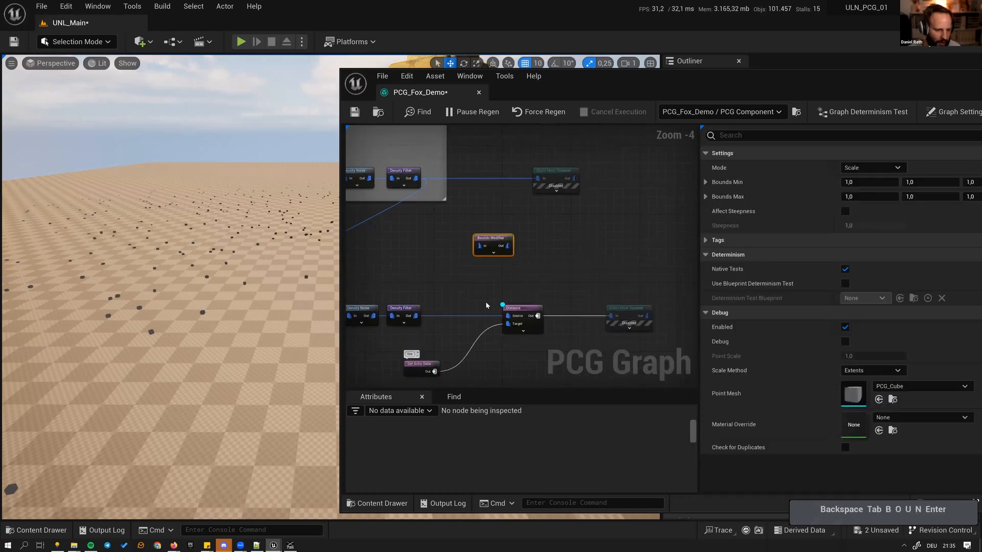
{"action": "scroll", "coordinate": [416, 310], "scroll_direction": "up", "scroll_amount": 1}
{"action": "left_click_drag", "start_coordinate": [417, 310], "coordinate": [502, 215]}
{"action": "left_click", "coordinate": [541, 313], "text": "alt"}
{"action": "left_click_drag", "start_coordinate": [540, 313], "coordinate": [473, 301]}
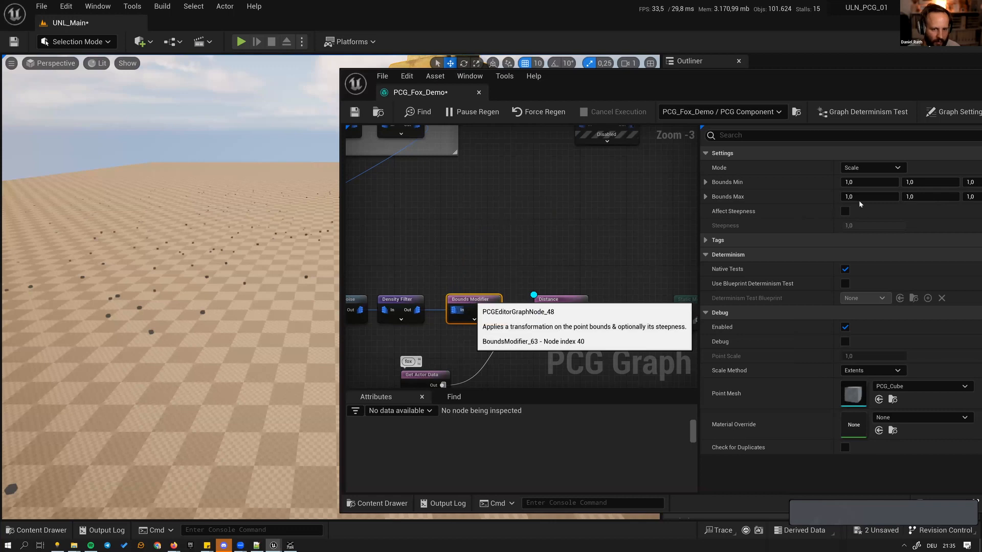
- Set the Bounds Modifier's Bounds Min and Bounds Max to 3 on all axes
{"action": "left_click", "coordinate": [869, 182]}
{"action": "type", "text": "3"}
{"action": "key", "text": "Tab"}
{"action": "type", "text": "3"}
{"action": "key", "text": "Tab"}
{"action": "type", "text": "3"}
{"action": "key", "text": "Tab"}
{"action": "type", "text": "3"}
{"action": "key", "text": "Tab"}
{"action": "type", "text": "3"}
{"action": "key", "text": "Tab"}
{"action": "type", "text": "3"}
{"action": "key", "text": "Return"}
- View the debug points near the statue, then re-enable the poppy branch's Static Mesh Spawner and move it further from the Distance node
{"action": "right_click_drag", "start_coordinate": [276, 230], "coordinate": [333, 263]}
{"action": "key", "text": "d"}
{"action": "key", "text": "e"}
{"action": "mouse_move", "coordinate": [178, 302]}
{"action": "right_mouse_down"}
{"action": "mouse_move", "coordinate": [141, 312]}
{"action": "mouse_move", "coordinate": [176, 281]}
{"action": "mouse_move", "coordinate": [133, 314]}
{"action": "mouse_move", "coordinate": [176, 309]}
{"action": "right_mouse_up"}
{"action": "key", "text": "w"}
{"action": "right_click_drag", "start_coordinate": [568, 280], "coordinate": [450, 253]}
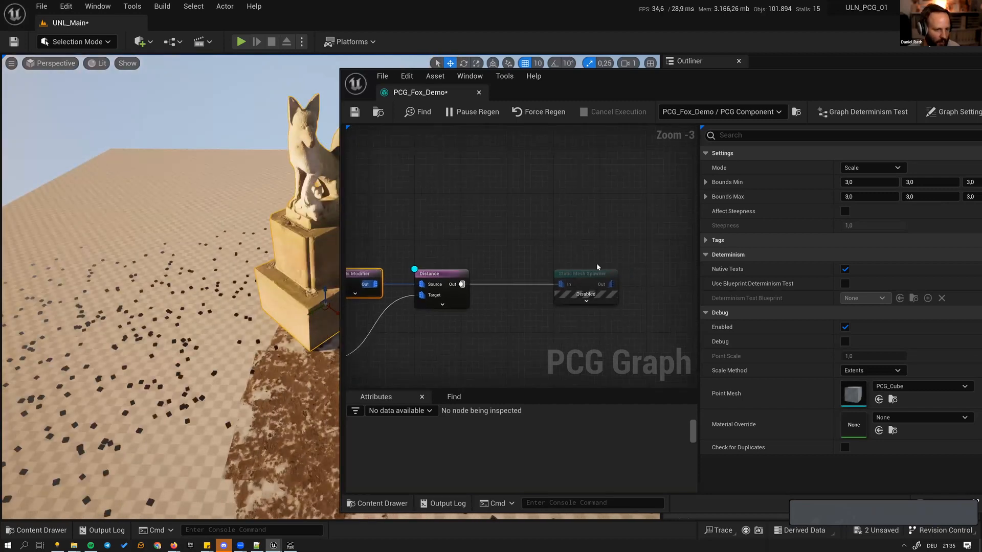
{"action": "left_click", "coordinate": [582, 277]}
{"action": "key", "text": "e"}
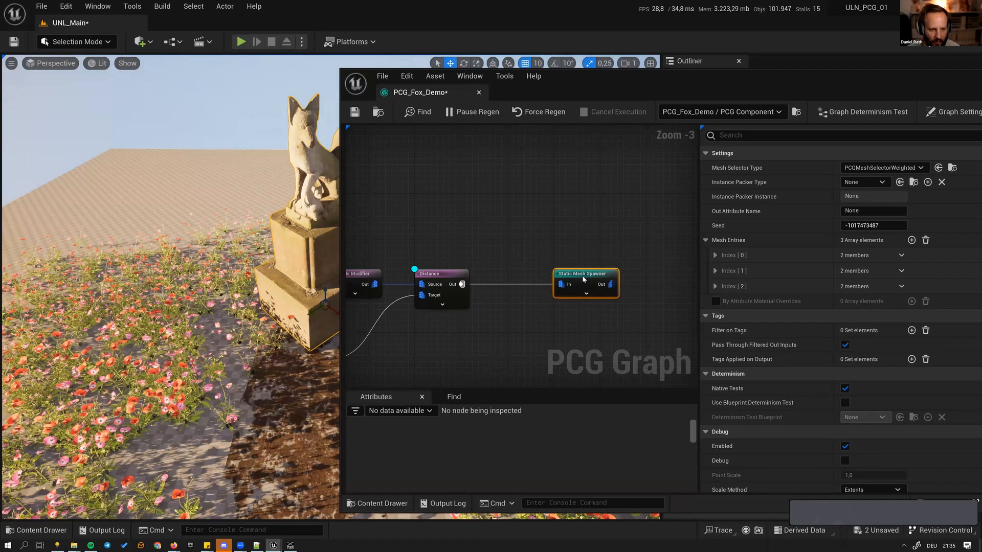
{"action": "left_click_drag", "start_coordinate": [583, 276], "coordinate": [647, 276]}
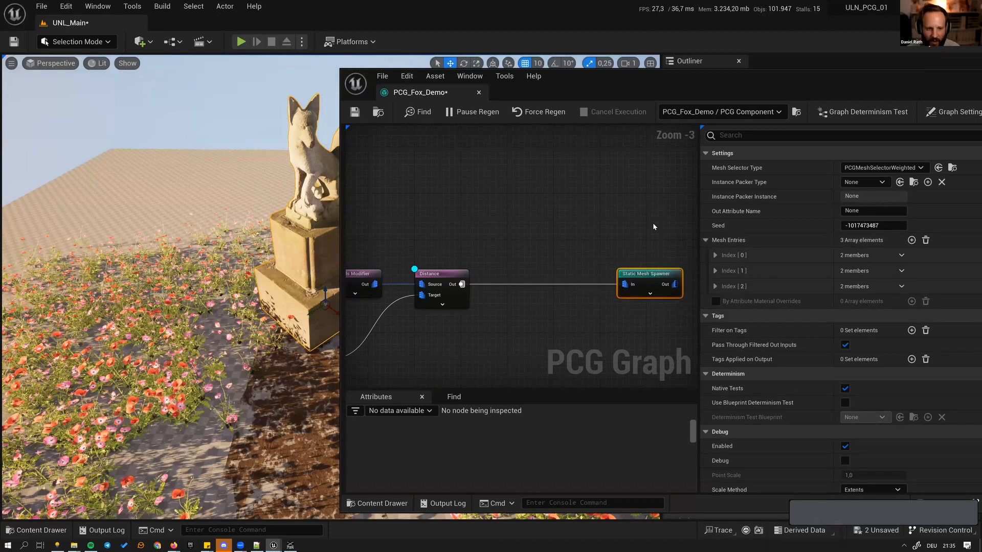
- Insert an Attribute Maths Op node between Distance and Static Mesh Spawner, feeding the Distance output into both InA and InB
{"action": "key", "text": "Tab"}
{"action": "type", "text": "math"}
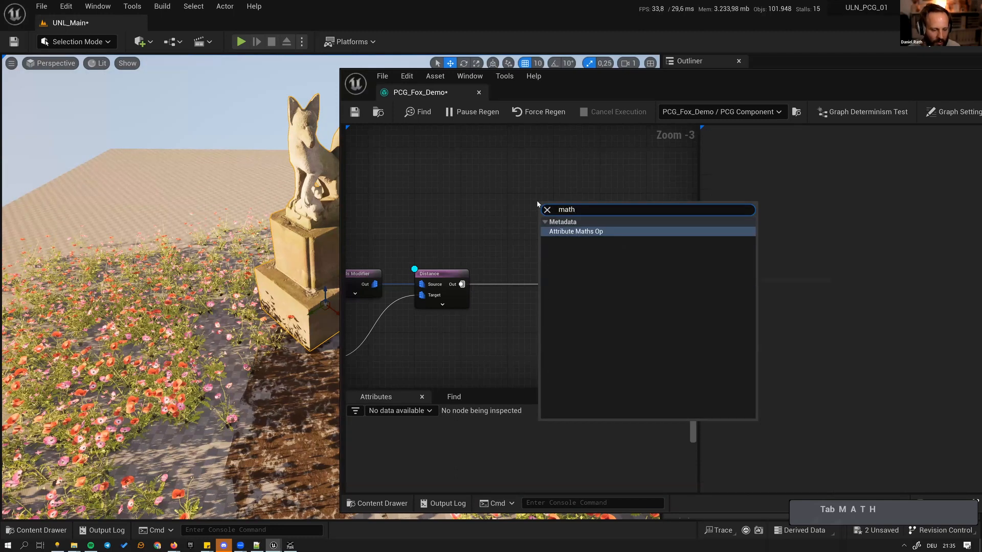
{"action": "key", "text": "Return"}
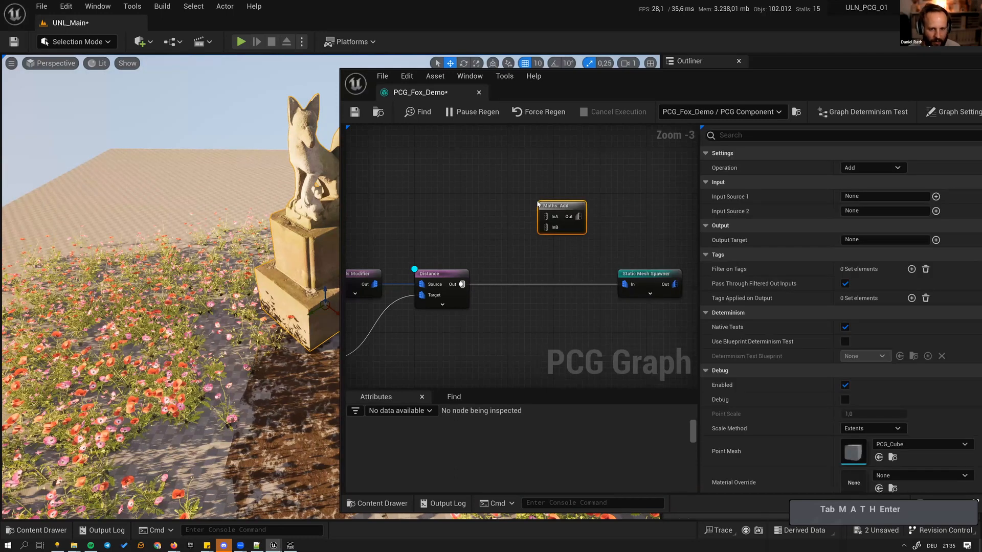
{"action": "scroll", "coordinate": [502, 239], "scroll_direction": "up", "scroll_amount": 1}
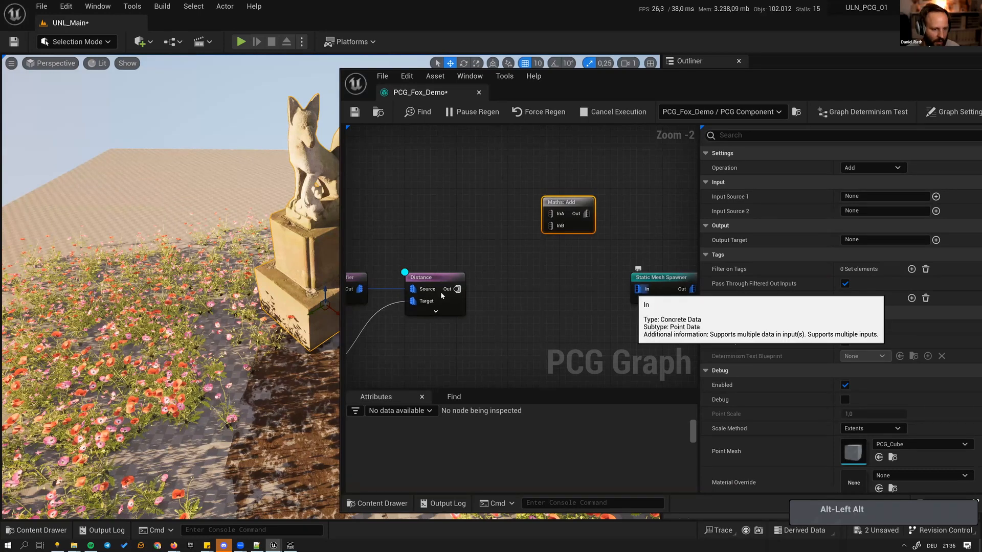
{"action": "left_click", "coordinate": [458, 290], "text": "alt"}
{"action": "left_click_drag", "start_coordinate": [457, 289], "coordinate": [550, 217]}
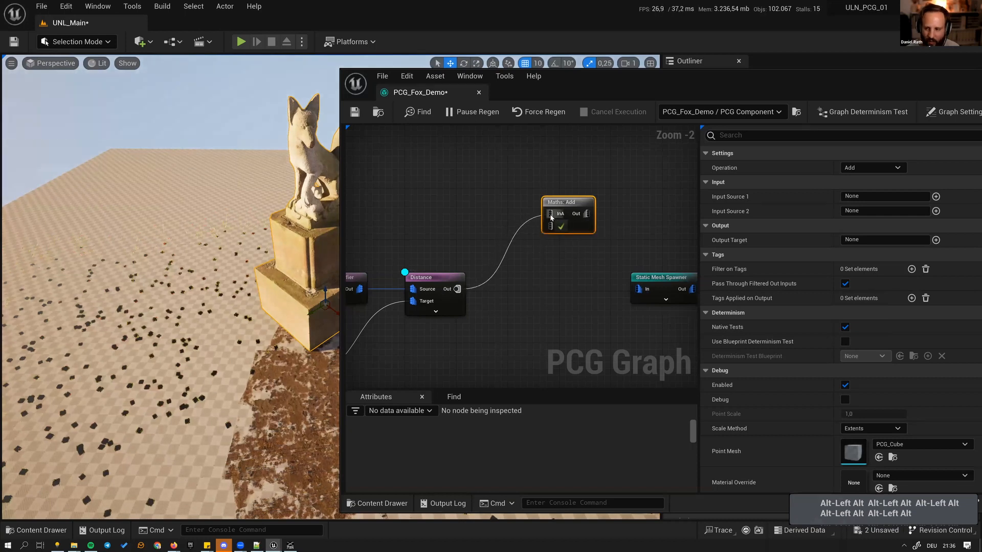
{"action": "left_click_drag", "start_coordinate": [457, 290], "coordinate": [640, 289]}
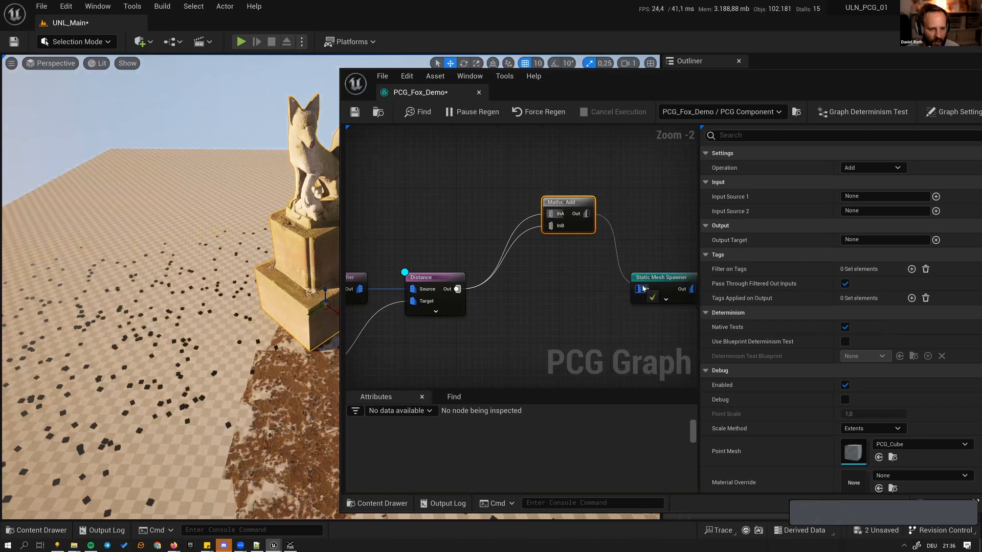
{"action": "left_click_drag", "start_coordinate": [563, 207], "coordinate": [561, 283]}
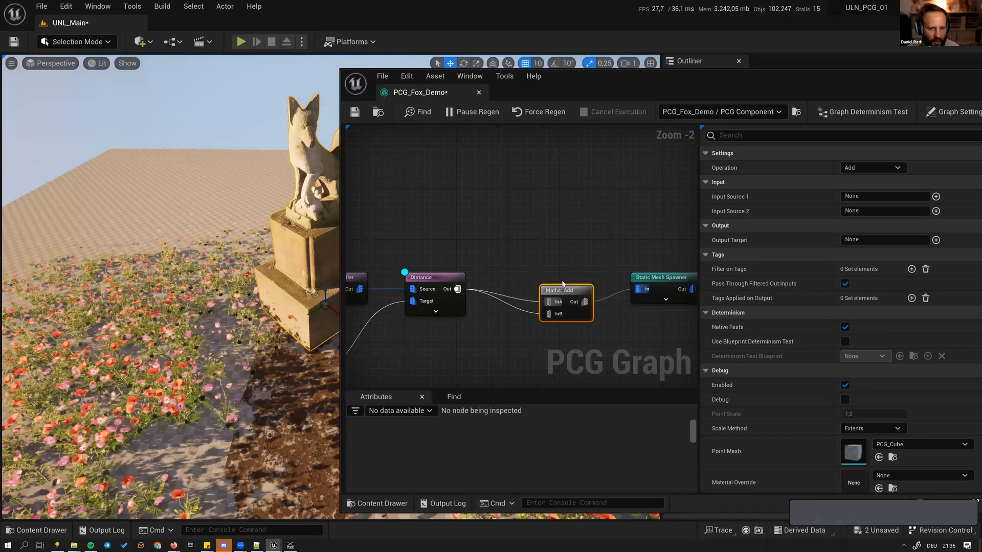
- Inspect the Distance node's point attributes, widening the graph window to examine the density and distance columns
{"action": "left_click_drag", "start_coordinate": [798, 82], "coordinate": [690, 71]}
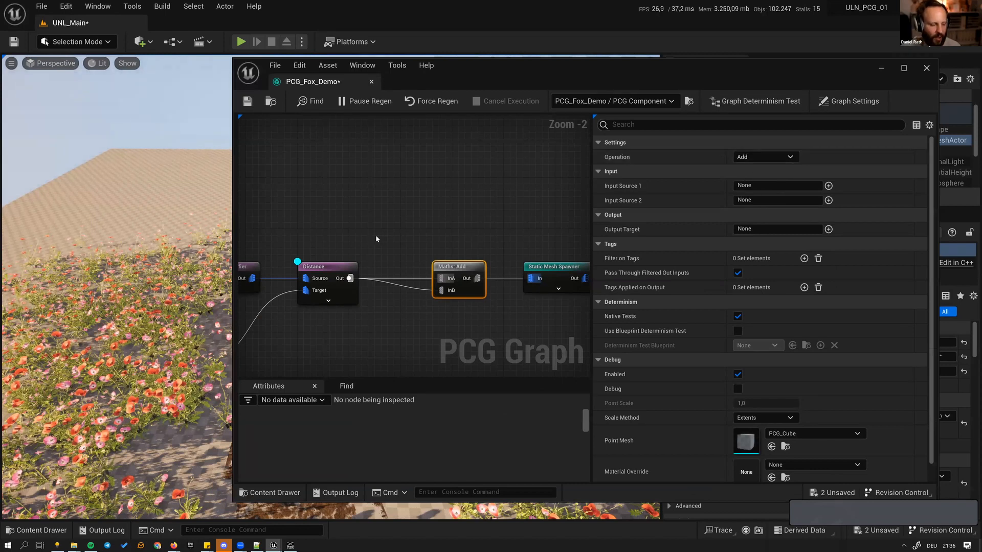
{"action": "left_click", "coordinate": [342, 300]}
{"action": "key", "text": "a"}
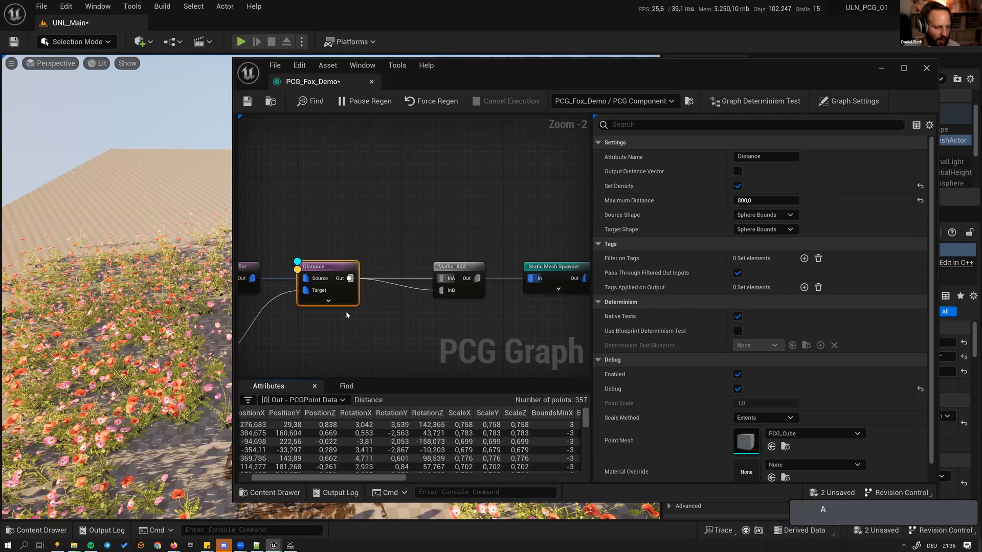
{"action": "left_click_drag", "start_coordinate": [287, 480], "coordinate": [235, 501]}
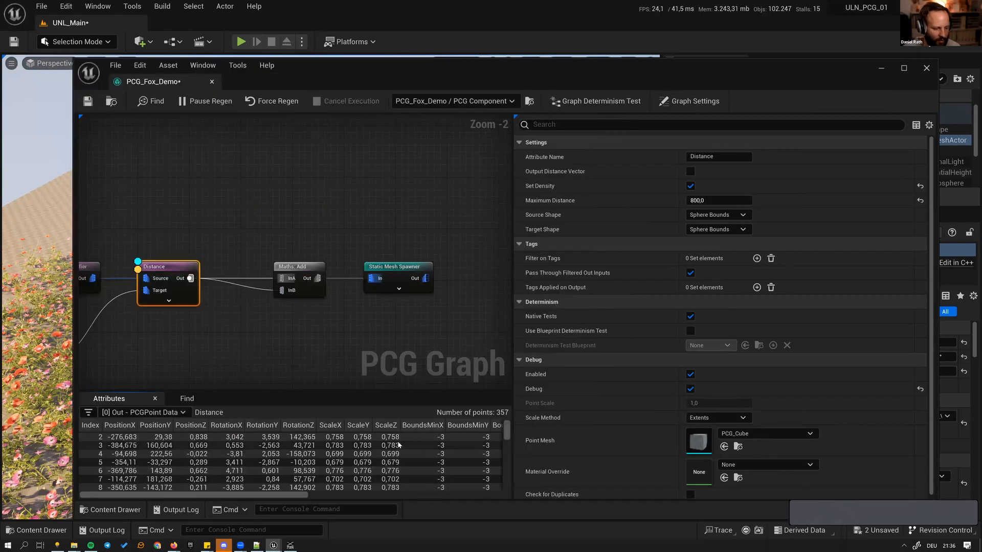
{"action": "left_click_drag", "start_coordinate": [285, 492], "coordinate": [469, 494]}
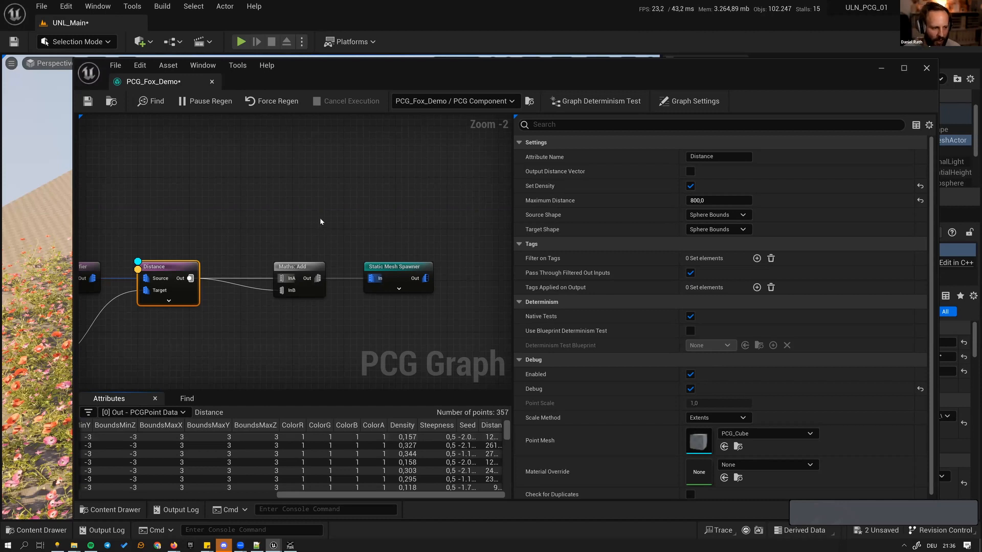
- Set the maths node to Multiply, with Scale as Input Source 1, Density as Input Source 2 and Scale as Output Target
{"action": "left_click", "coordinate": [318, 289]}
{"action": "left_click", "coordinate": [708, 160]}
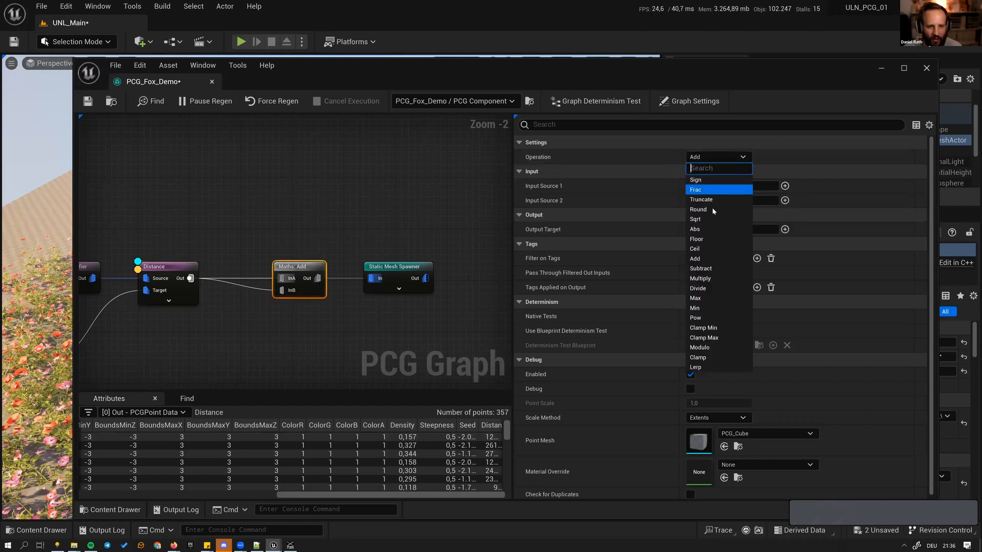
{"action": "left_click", "coordinate": [706, 278]}
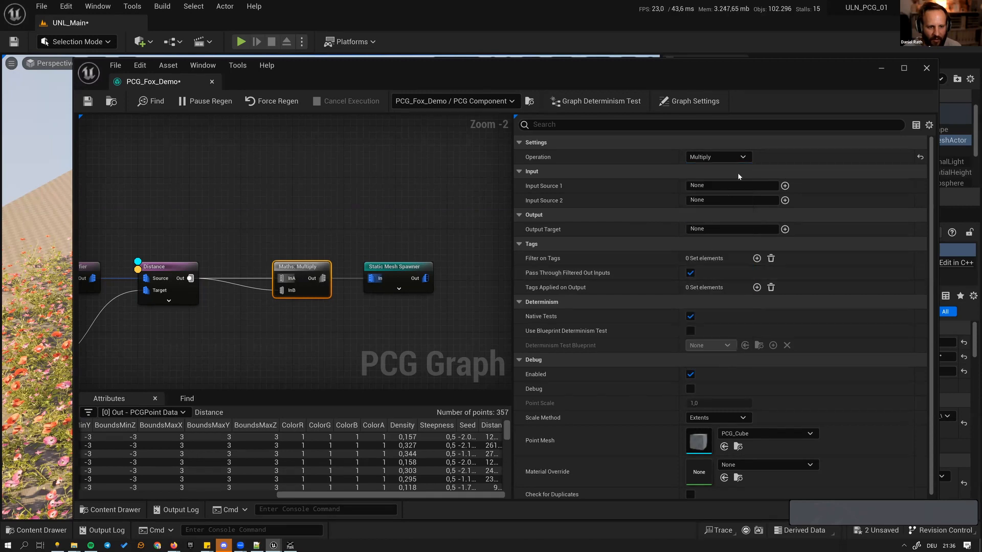
{"action": "left_click", "coordinate": [785, 186]}
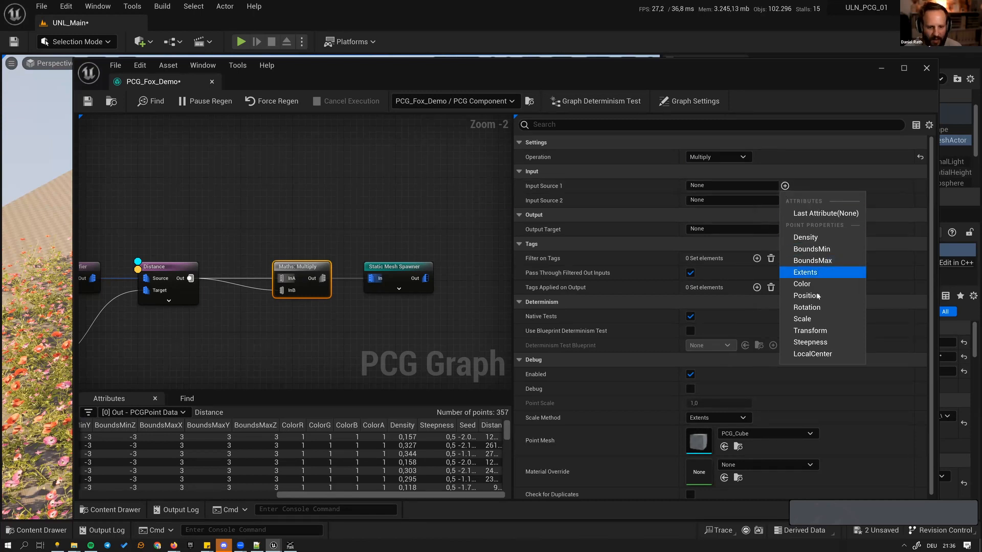
{"action": "left_click", "coordinate": [810, 319]}
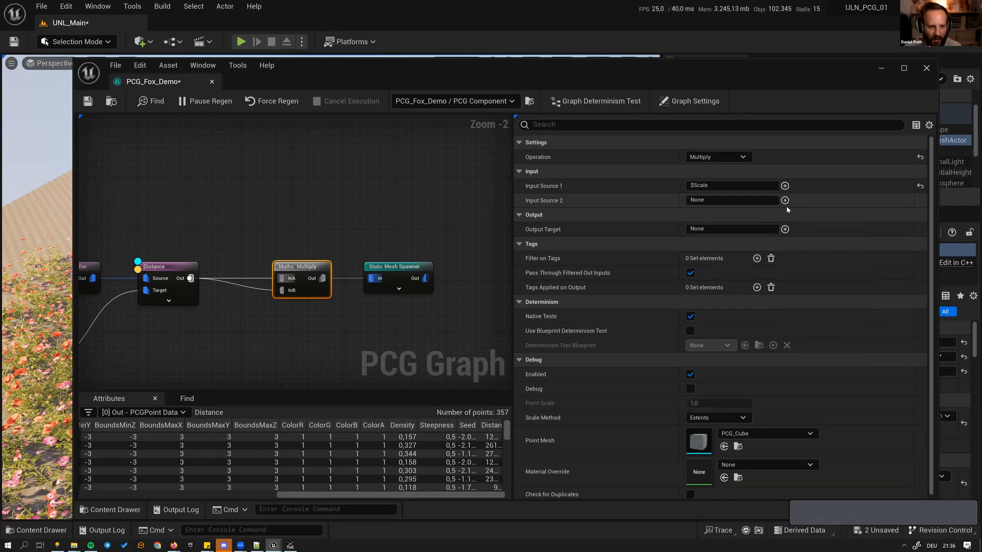
{"action": "left_click", "coordinate": [787, 201]}
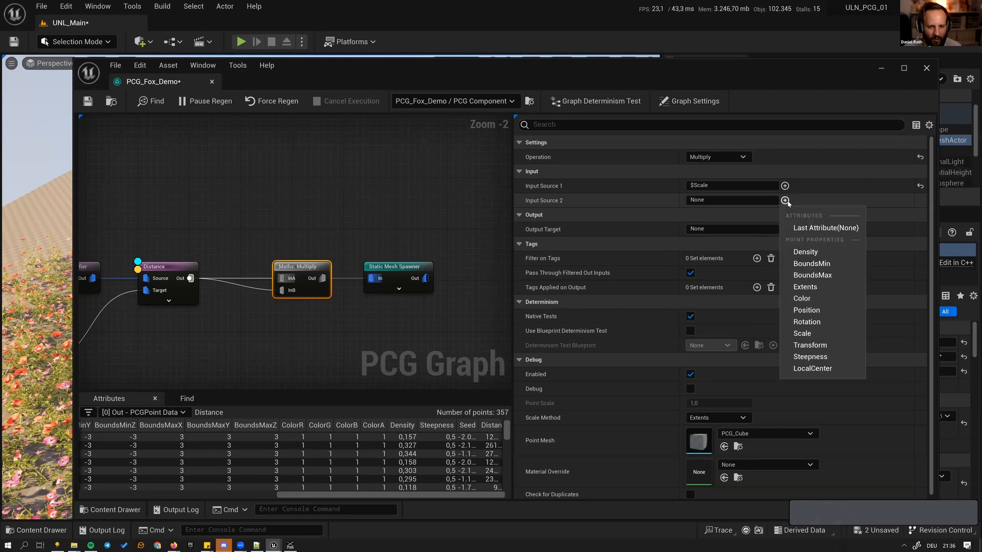
{"action": "left_click", "coordinate": [806, 252]}
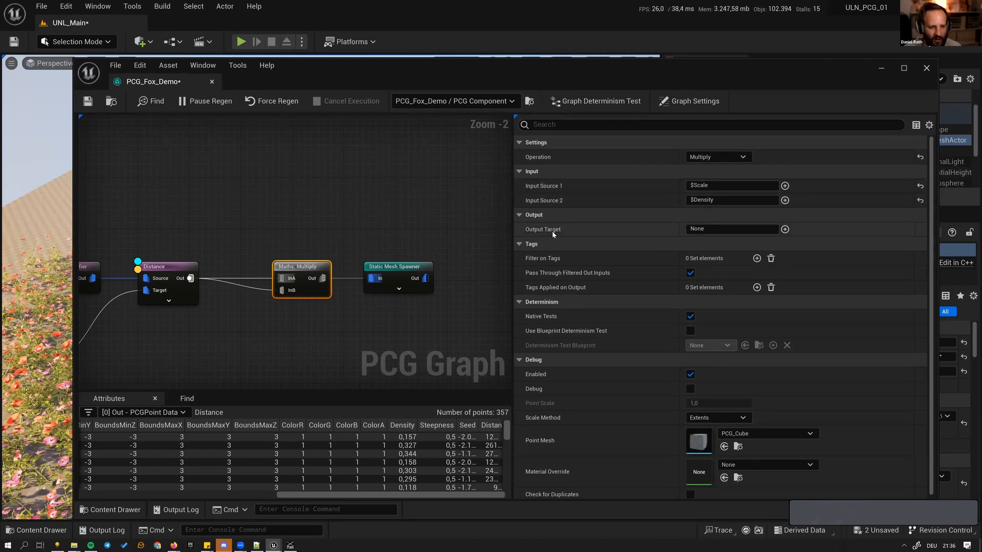
{"action": "mouse_move", "coordinate": [612, 72]}
{"action": "left_mouse_down"}
{"action": "mouse_move", "coordinate": [606, 62]}
{"action": "mouse_move", "coordinate": [619, 61]}
{"action": "left_mouse_up"}
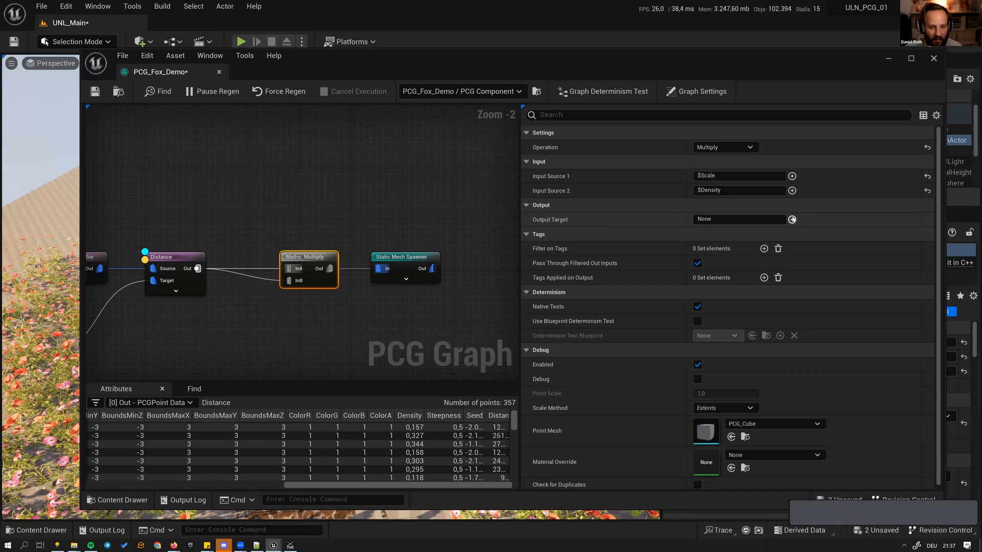
{"action": "left_click", "coordinate": [792, 219]}
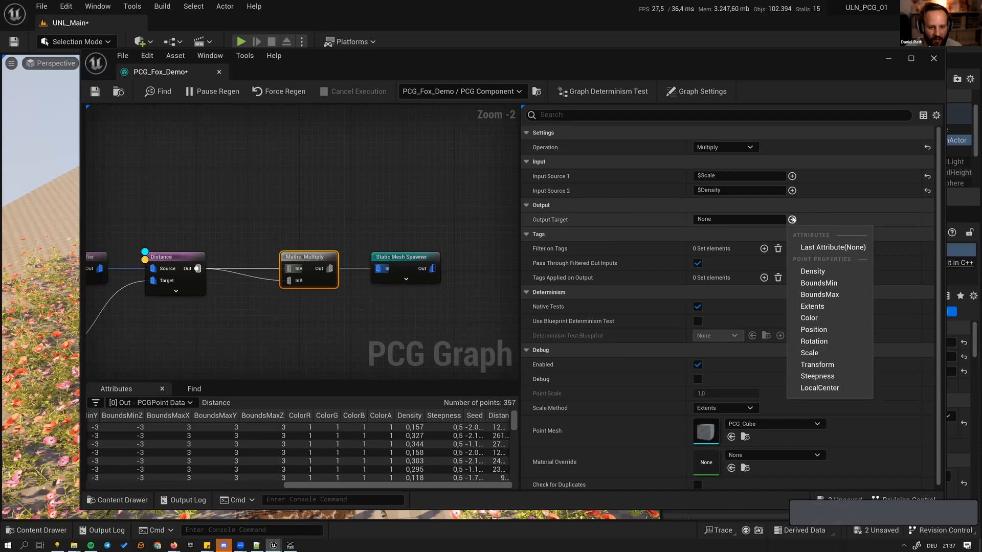
{"action": "left_click", "coordinate": [820, 354]}
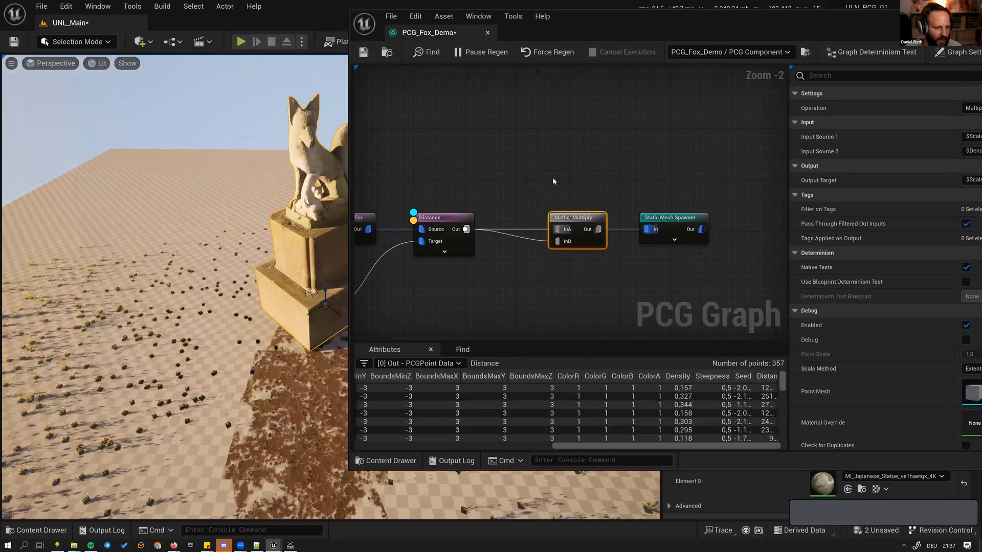
- Turn off the debug display and attribute inspection of the Distance node
{"action": "left_click_drag", "start_coordinate": [546, 156], "coordinate": [534, 189]}
{"action": "left_click_drag", "start_coordinate": [478, 166], "coordinate": [464, 235]}
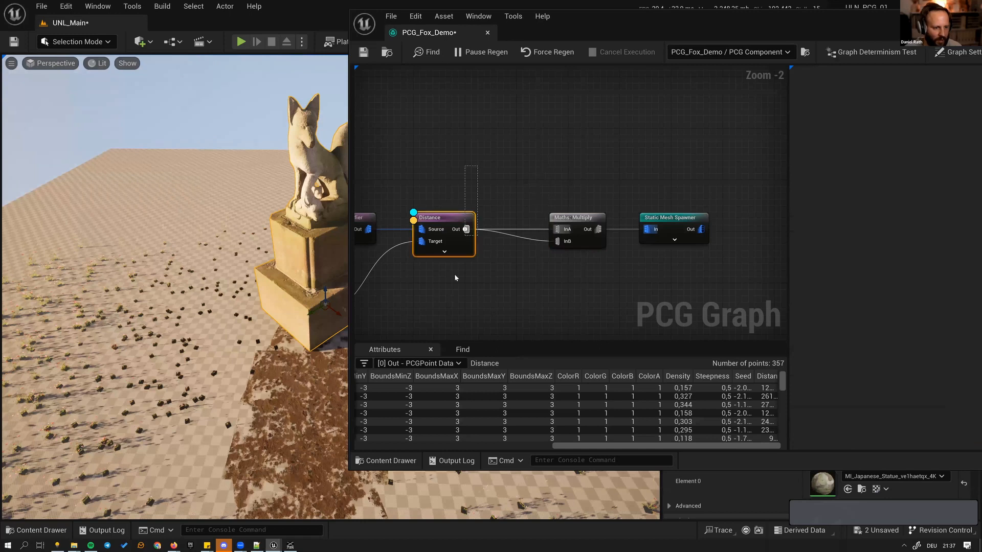
{"action": "key", "text": "d"}
{"action": "key", "text": "a"}
{"action": "key", "text": "a"}
- Examine the size of the poppies around the fox statue from closer viewpoints in the level
{"action": "right_click_drag", "start_coordinate": [245, 215], "coordinate": [277, 276]}
{"action": "key", "text": "q"}
{"action": "key", "text": "q"}
{"action": "key", "text": "d"}
{"action": "key", "text": "d"}
{"action": "key", "text": "a"}
{"action": "key", "text": "s"}
{"action": "key", "text": "e"}
{"action": "key", "text": "w"}
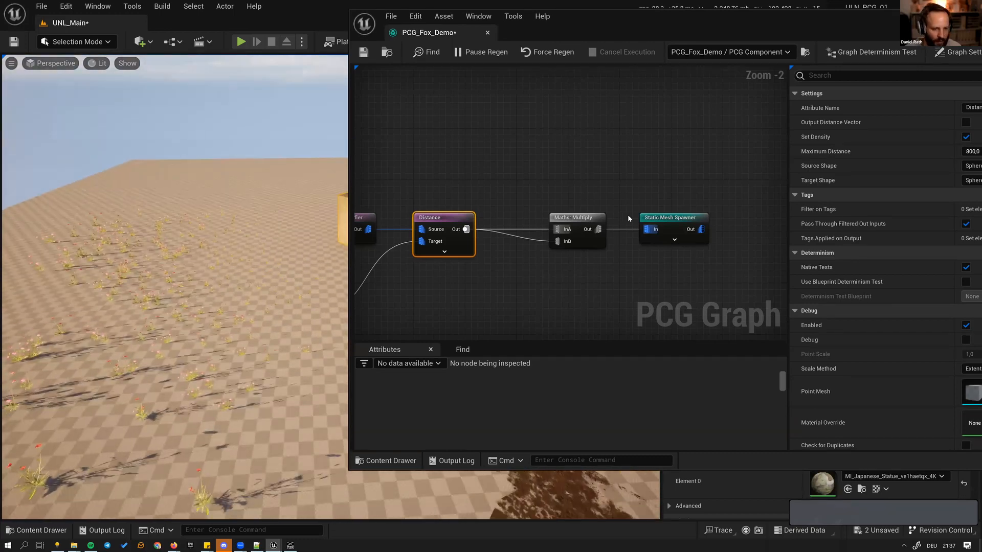
- Move the Multiply and Static Mesh Spawner nodes further along and add a Density Remap node from the Distance output
{"action": "left_click", "coordinate": [564, 195]}
{"action": "left_click", "coordinate": [593, 219]}
{"action": "left_click_drag", "start_coordinate": [732, 195], "coordinate": [624, 220]}
{"action": "left_click_drag", "start_coordinate": [466, 229], "coordinate": [506, 189]}
{"action": "type", "text": "dens"}
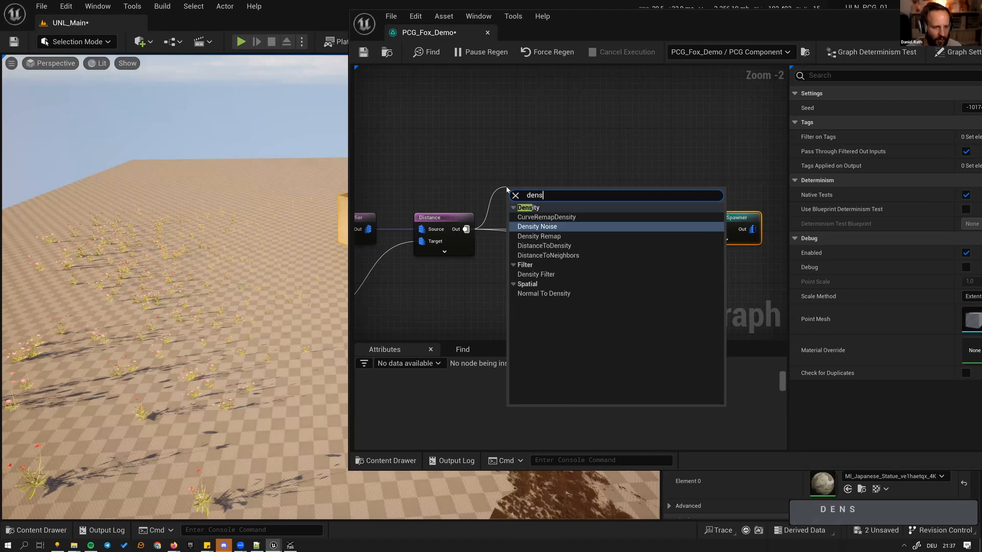
{"action": "key", "text": "Down"}
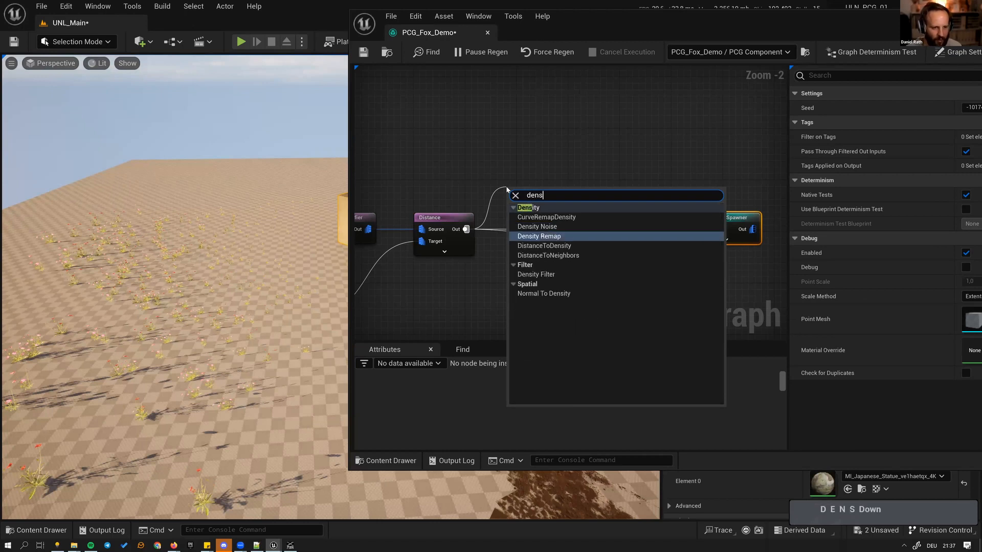
{"action": "key", "text": "Return"}
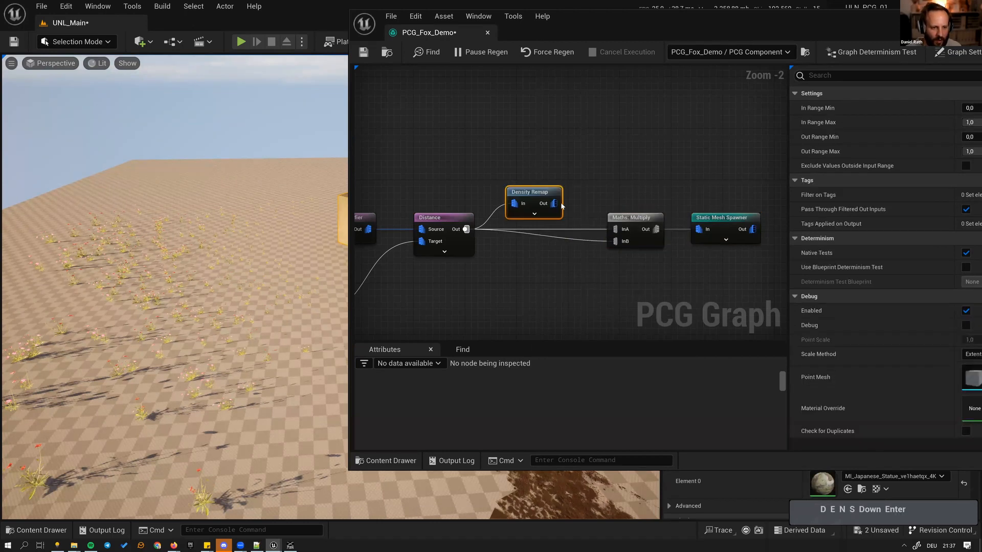
- Replace the Distance connections to the Multiply node with the Density Remap output on both InA and InB
{"action": "left_click", "coordinate": [555, 233], "text": "alt"}
{"action": "left_click", "coordinate": [615, 230], "text": "alt"}
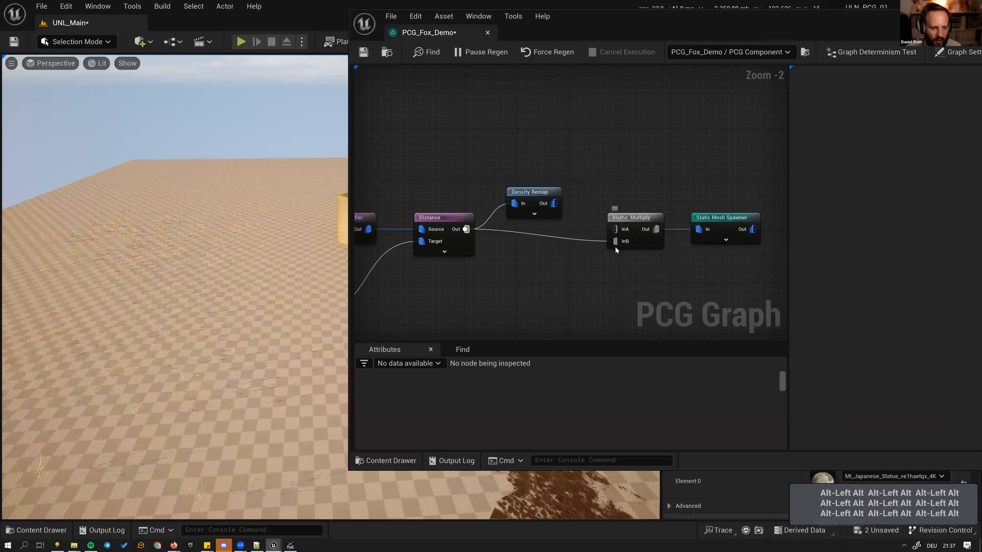
{"action": "left_click", "coordinate": [615, 241], "text": "alt"}
{"action": "left_click_drag", "start_coordinate": [615, 229], "coordinate": [554, 203]}
{"action": "left_click_drag", "start_coordinate": [615, 241], "coordinate": [554, 203]}
- Set the Density Remap's Out Range Min to 1 and Out Range Max to 0
{"action": "left_click", "coordinate": [532, 193]}
{"action": "left_click_drag", "start_coordinate": [713, 40], "coordinate": [538, 70]}
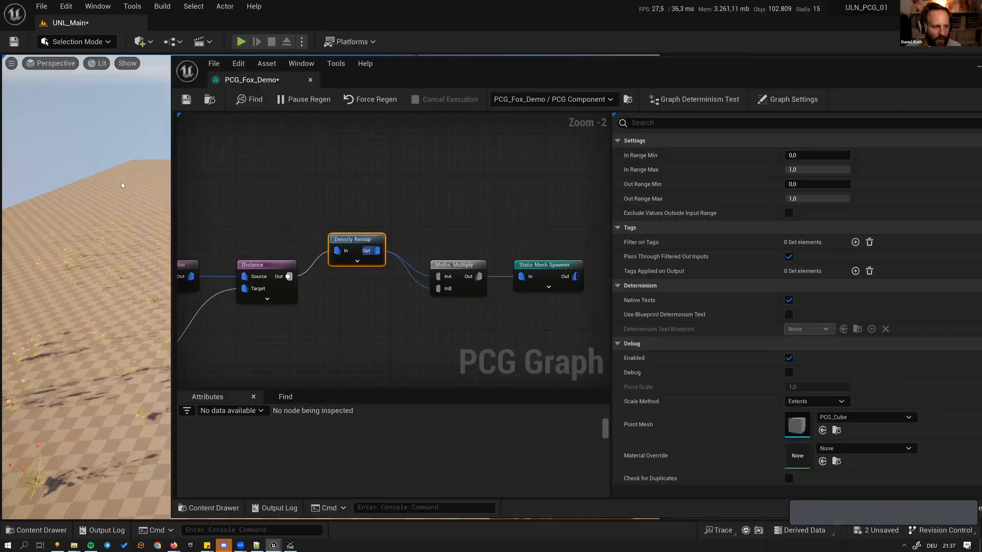
{"action": "left_click_drag", "start_coordinate": [470, 79], "coordinate": [595, 73]}
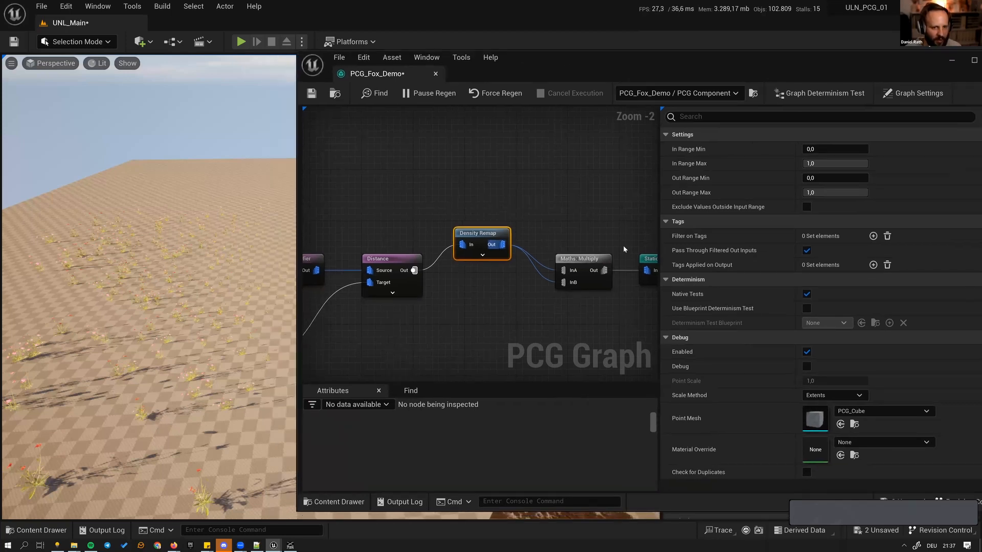
{"action": "left_click", "coordinate": [817, 176]}
{"action": "type", "text": "0"}
{"action": "key", "text": "Tab"}
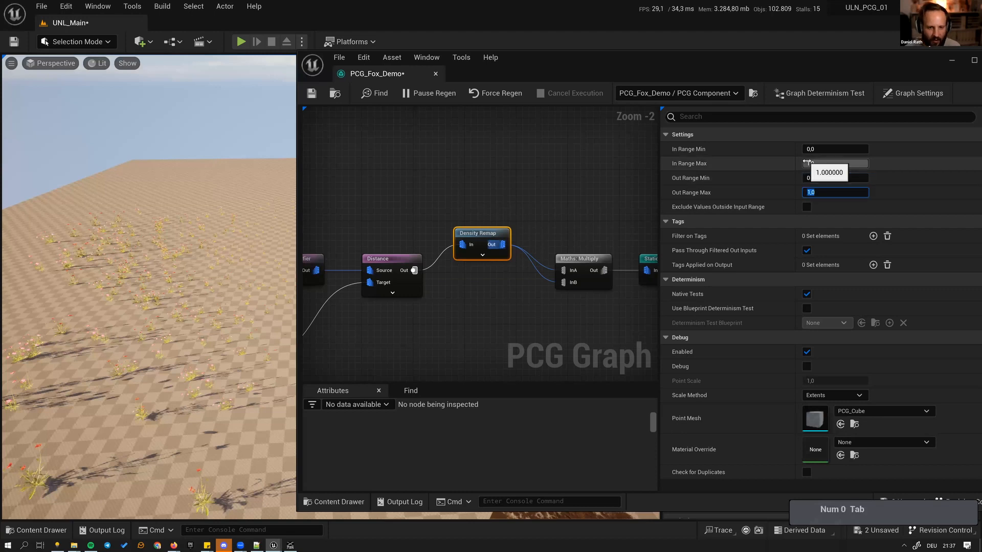
{"action": "left_click", "coordinate": [823, 179]}
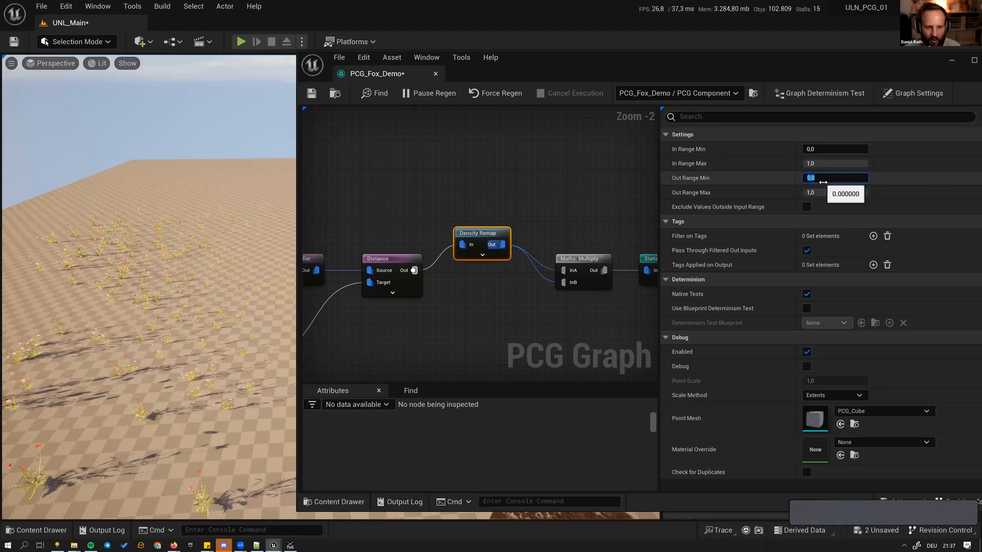
{"action": "key", "text": "Return"}
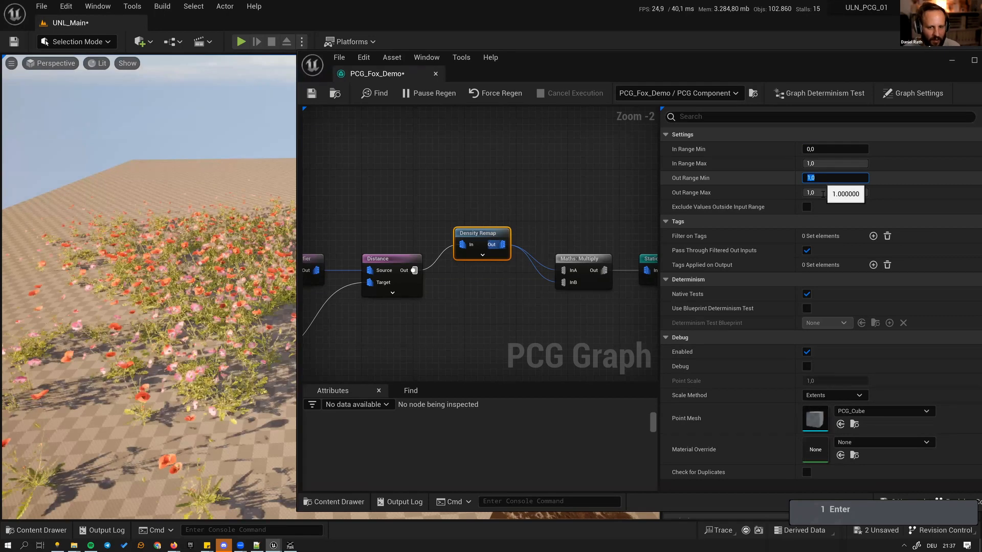
{"action": "type", "text": "0"}
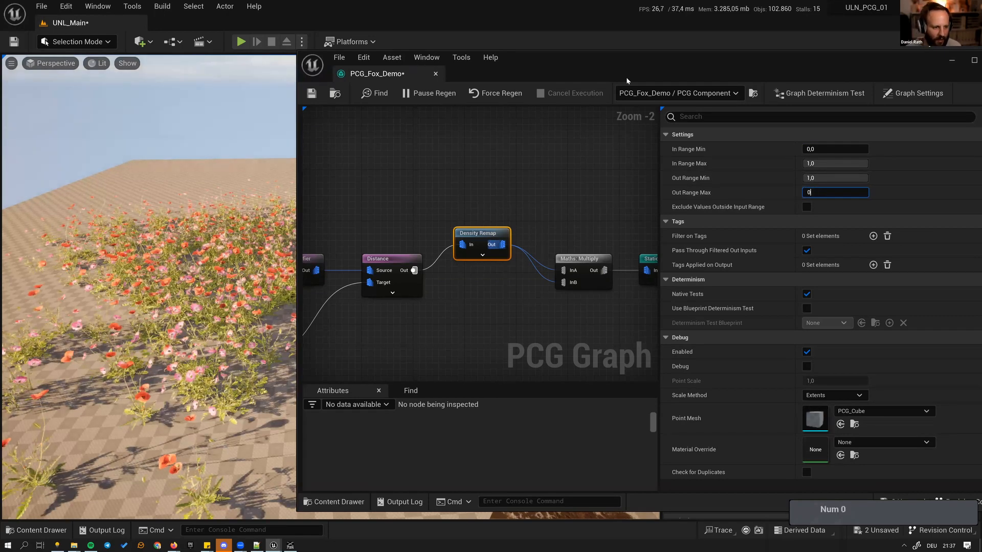
{"action": "key", "text": "Return"}
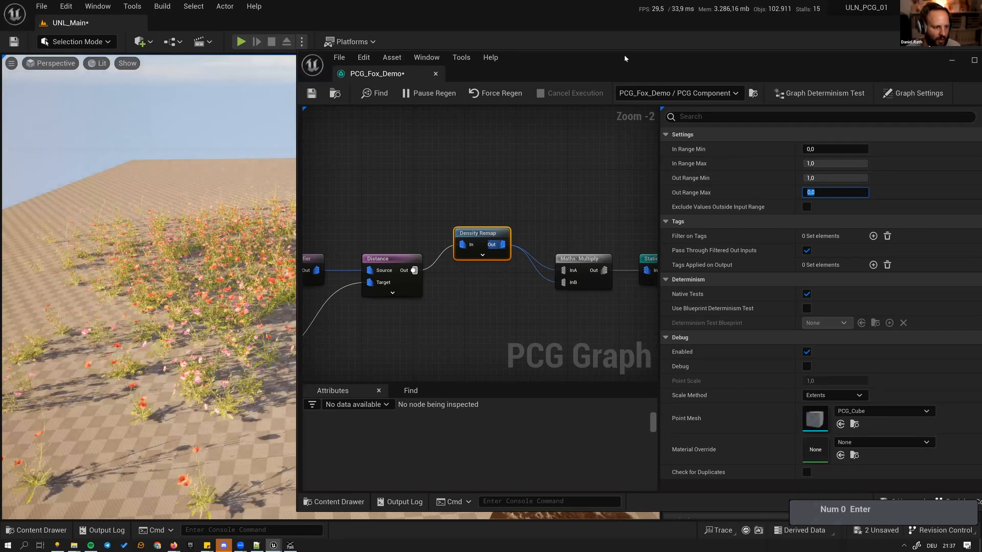
- Set the Density Remap's Out Range Max to 0.5
{"action": "left_click_drag", "start_coordinate": [624, 54], "coordinate": [662, 38]}
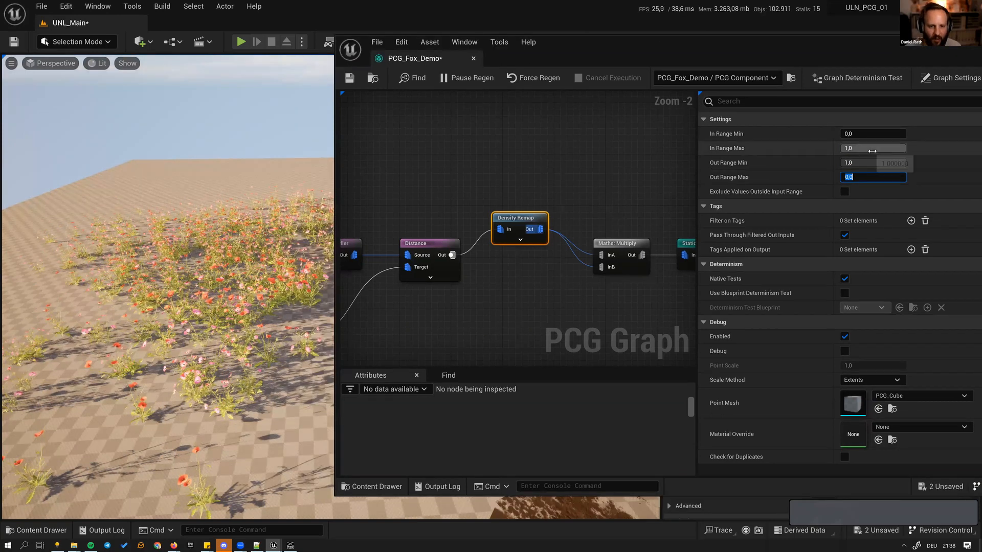
{"action": "left_click_drag", "start_coordinate": [856, 132], "coordinate": [849, 132]}
{"action": "left_click", "coordinate": [870, 177]}
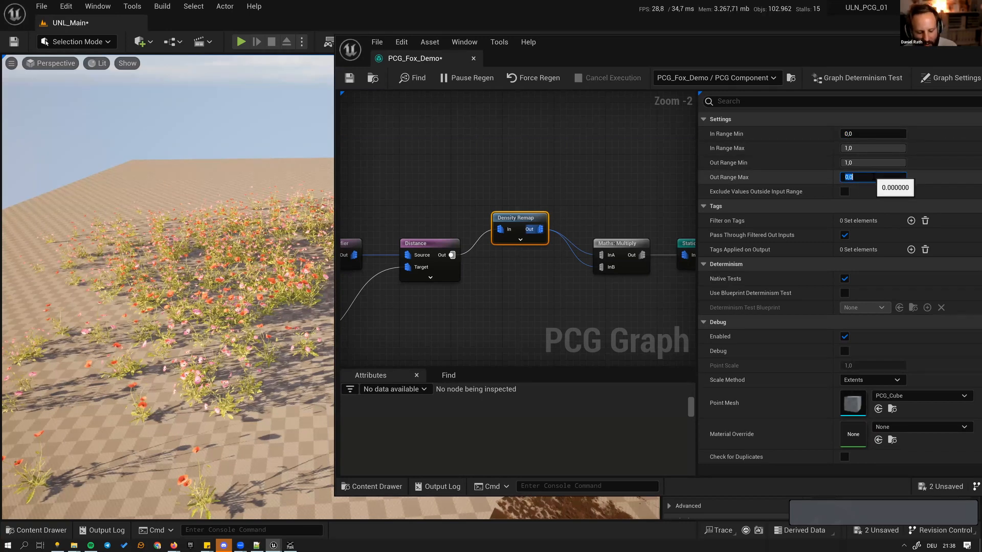
{"action": "type", "text": ".5"}
{"action": "key", "text": "Return"}
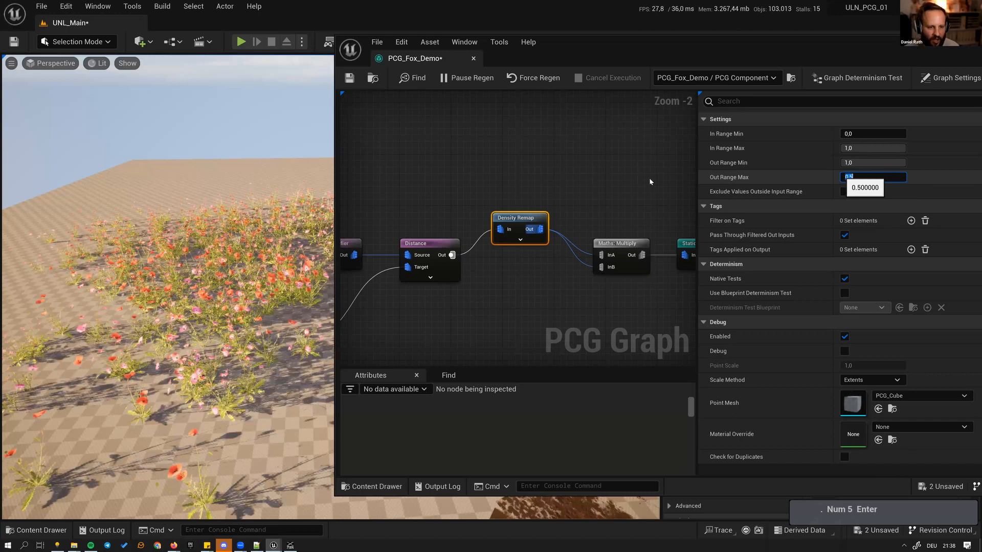
- Examine how the poppy scale changes across the field toward the fox statue with the remapped density
{"action": "left_click", "coordinate": [622, 203]}
{"action": "right_click_drag", "start_coordinate": [169, 287], "coordinate": [223, 254]}
{"action": "key", "text": "q"}
{"action": "key", "text": "a"}
{"action": "right_click_drag", "start_coordinate": [97, 271], "coordinate": [69, 286]}
{"action": "key", "text": "e"}
{"action": "key", "text": "e"}
{"action": "key", "text": "a"}
{"action": "key", "text": "a"}
- Toggle the Multiply node off and on twice to compare poppy sizes around the fox statue
{"action": "left_click_drag", "start_coordinate": [566, 247], "coordinate": [629, 309]}
{"action": "key", "text": "e"}
{"action": "key", "text": "e"}
{"action": "key", "text": "e"}
{"action": "key", "text": "e"}
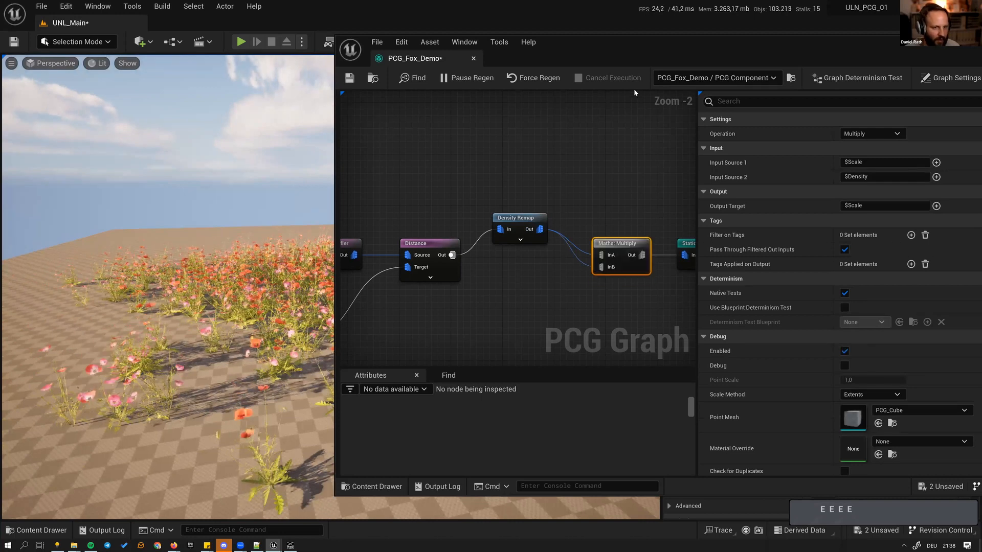
{"action": "left_click_drag", "start_coordinate": [658, 56], "coordinate": [522, 341]}
{"action": "mouse_move", "coordinate": [456, 268]}
{"action": "left_mouse_down"}
{"action": "mouse_move", "coordinate": [496, 265]}
{"action": "mouse_move", "coordinate": [471, 261]}
{"action": "mouse_move", "coordinate": [458, 274]}
{"action": "left_mouse_up"}
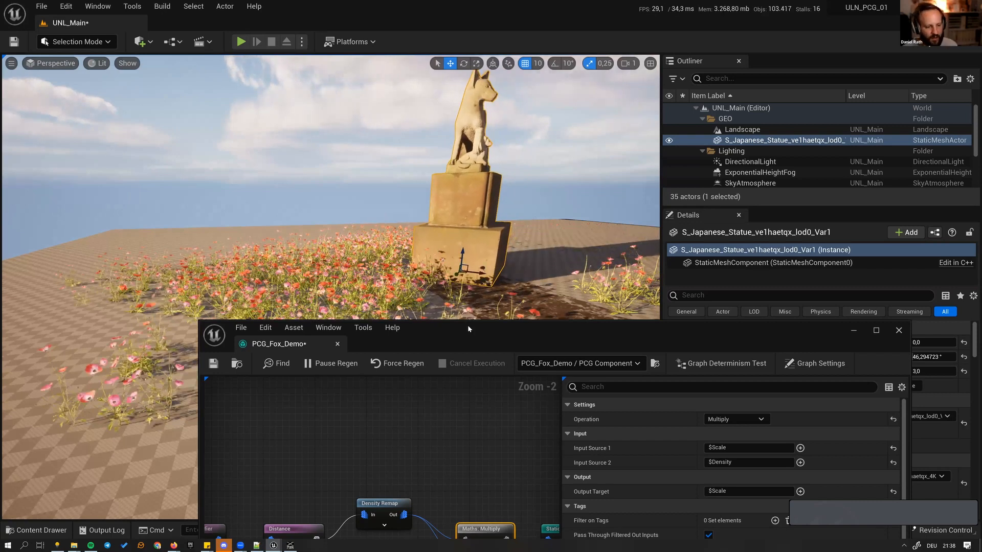
- Enable the disabled Static Mesh Spawner fed by the Density Filter in the branch above the poppies
{"action": "left_click_drag", "start_coordinate": [467, 324], "coordinate": [455, 277]}
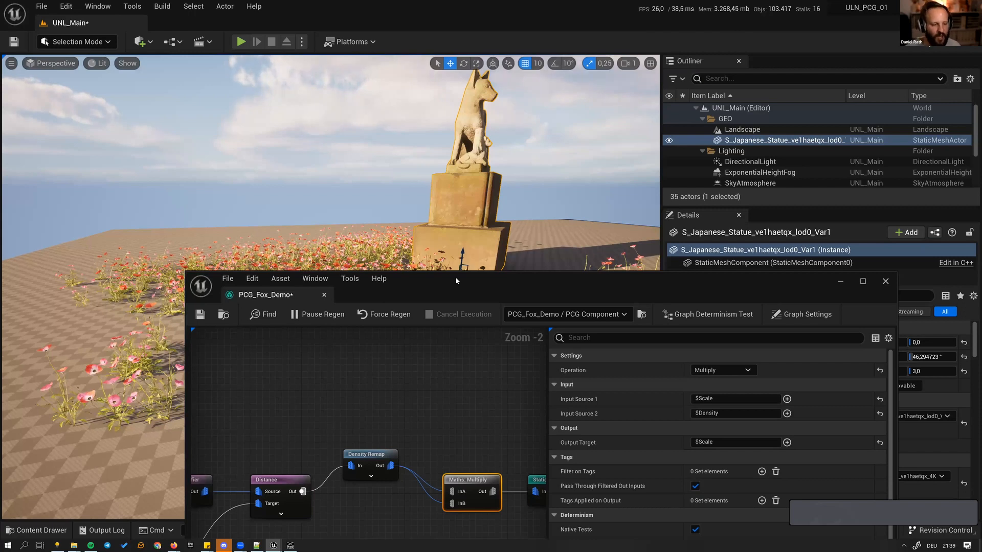
{"action": "left_click_drag", "start_coordinate": [457, 281], "coordinate": [424, 231]}
{"action": "right_click_drag", "start_coordinate": [421, 375], "coordinate": [363, 376]}
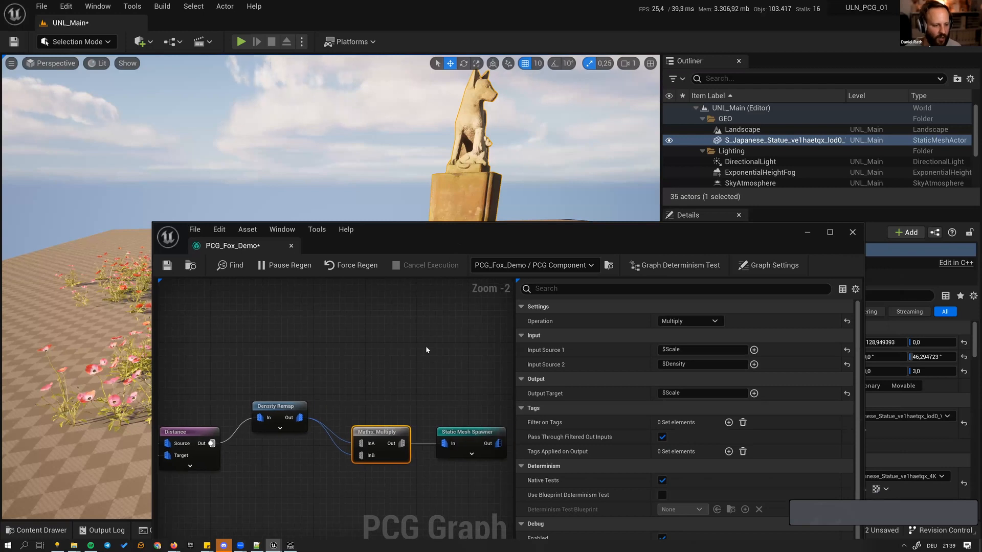
{"action": "scroll", "coordinate": [427, 350], "scroll_direction": "down", "scroll_amount": 1}
{"action": "right_click_drag", "start_coordinate": [428, 350], "coordinate": [583, 456]}
{"action": "left_click", "coordinate": [421, 358]}
{"action": "key", "text": "e"}
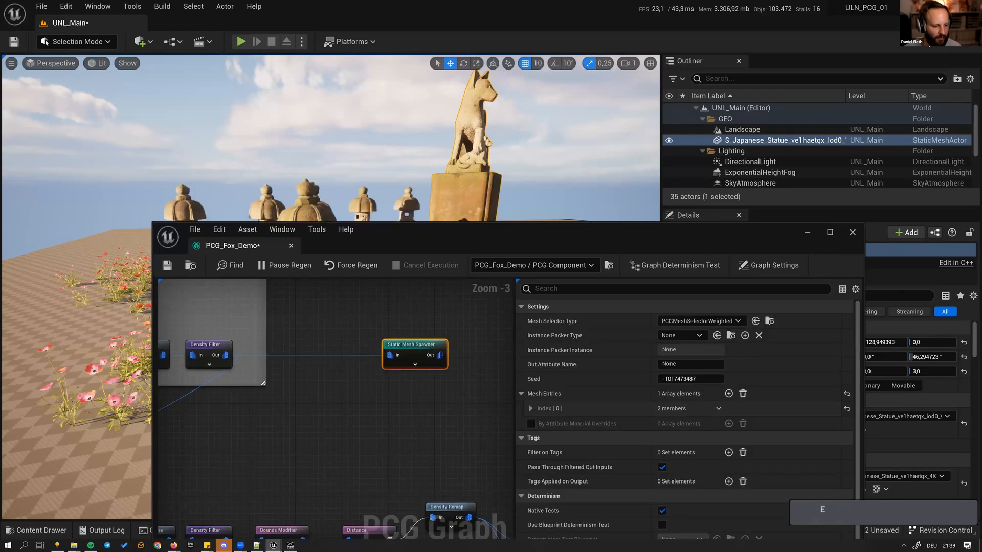
- Enable the disabled Static Mesh Spawner nodes in the two uppermost commented node groups
{"action": "right_click_drag", "start_coordinate": [400, 314], "coordinate": [439, 416]}
{"action": "scroll", "coordinate": [320, 419], "scroll_direction": "down", "scroll_amount": 4}
{"action": "right_click_drag", "start_coordinate": [210, 323], "coordinate": [312, 396]}
{"action": "scroll", "coordinate": [335, 410], "scroll_direction": "up", "scroll_amount": 2}
{"action": "left_click", "coordinate": [297, 416]}
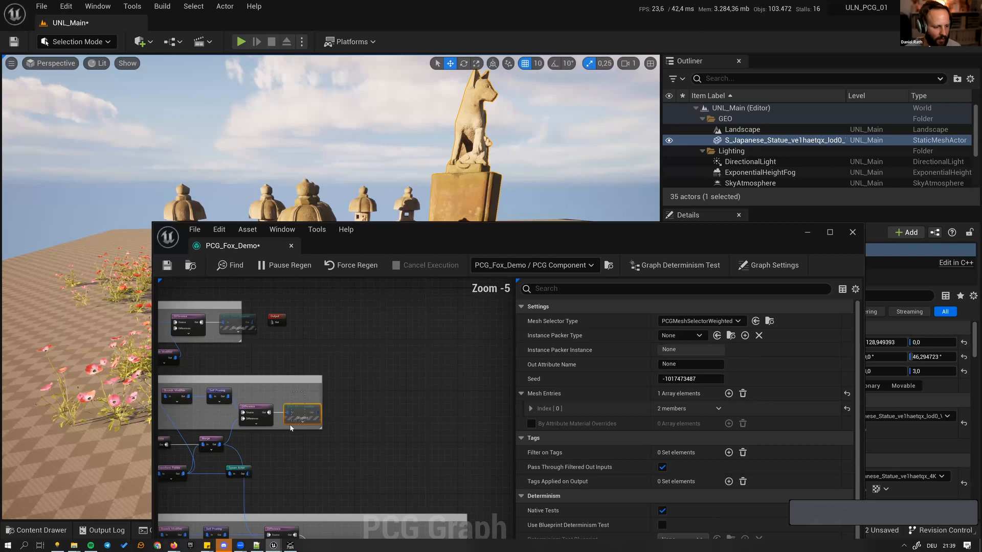
{"action": "key", "text": "e"}
{"action": "left_click", "coordinate": [232, 326]}
{"action": "key", "text": "e"}
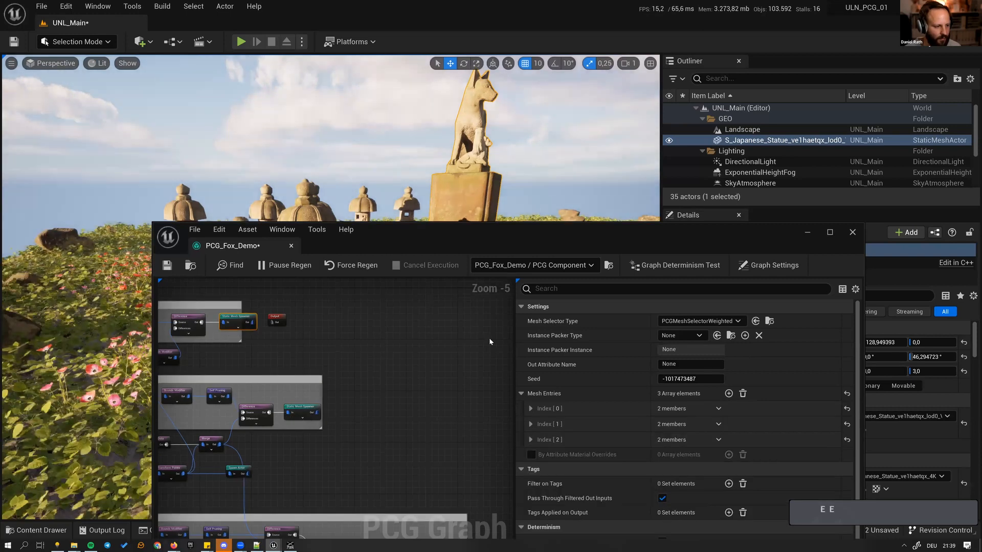
- Save the UNL_Main level and switch the editor to Landscape mode
{"action": "left_click_drag", "start_coordinate": [461, 236], "coordinate": [487, 354]}
{"action": "right_click_drag", "start_coordinate": [409, 245], "coordinate": [414, 286]}
{"action": "key", "text": "s"}
{"action": "key", "text": "ctrl+s"}
{"action": "key", "text": "s"}
{"action": "right_click_drag", "start_coordinate": [101, 78], "coordinate": [121, 73]}
{"action": "left_click", "coordinate": [111, 44]}
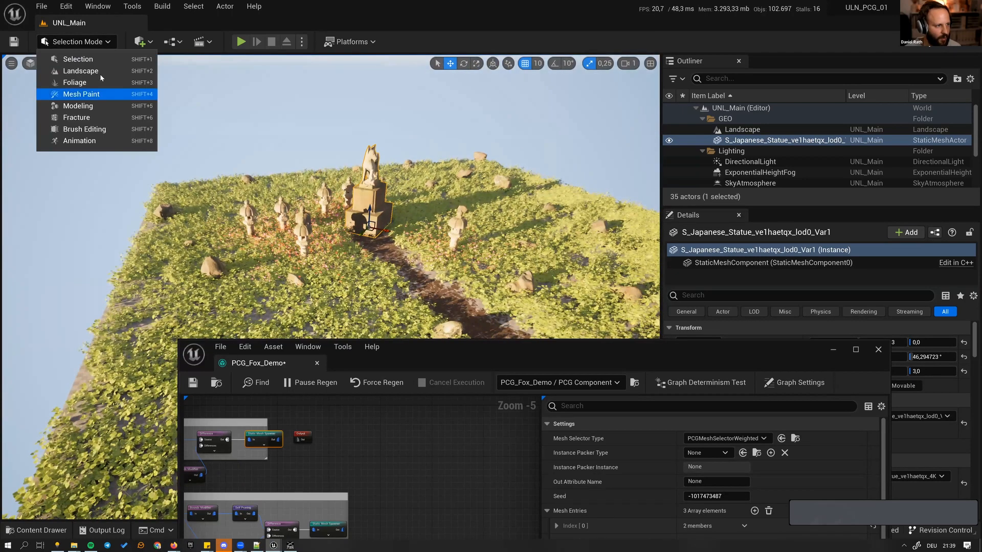
{"action": "left_click", "coordinate": [100, 75]}
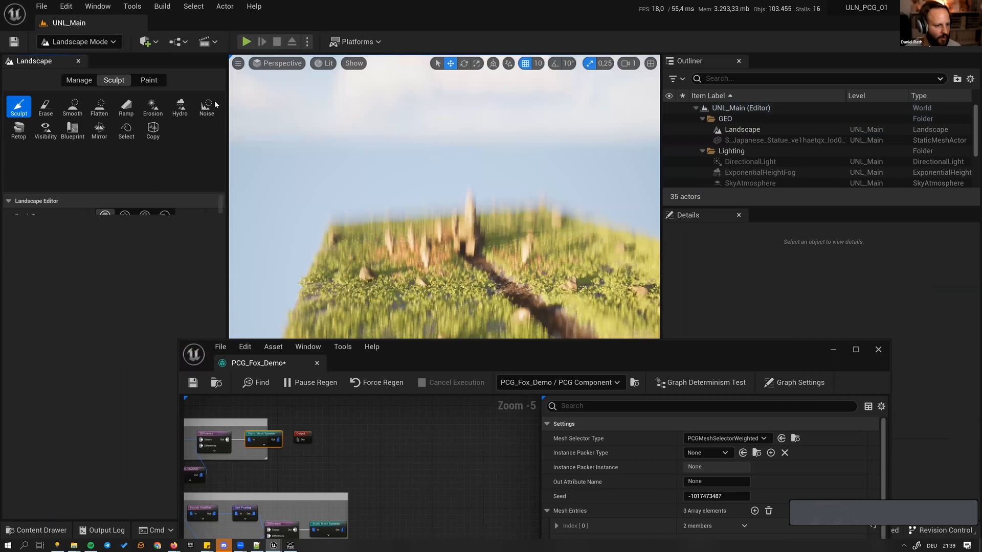
- Try one sculpt stroke on the landscape with strength 0.3 and brush size 2048, and undo it
{"action": "right_click_drag", "start_coordinate": [320, 154], "coordinate": [343, 193]}
{"action": "left_click_drag", "start_coordinate": [344, 193], "coordinate": [348, 198]}
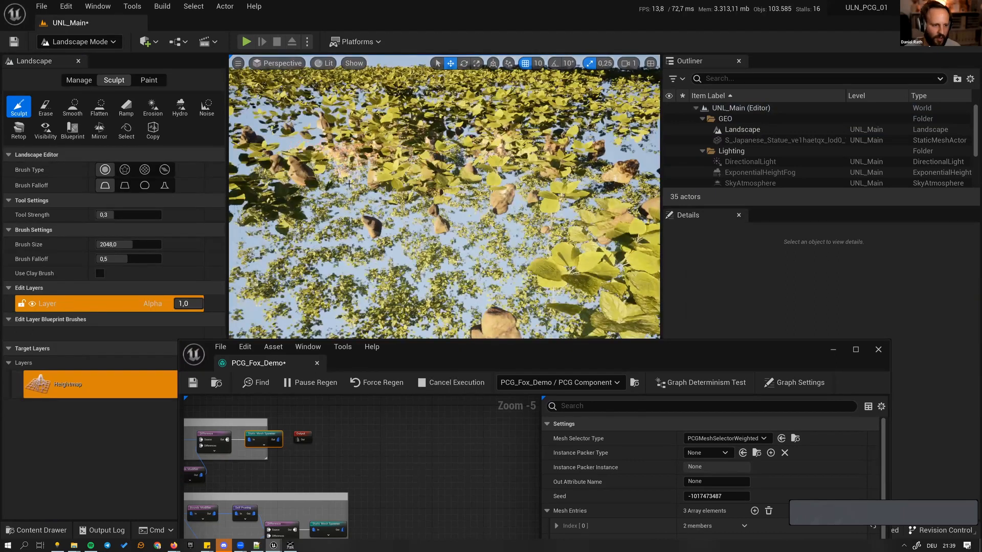
{"action": "key", "text": "ctrl+z"}
{"action": "key", "text": "w"}
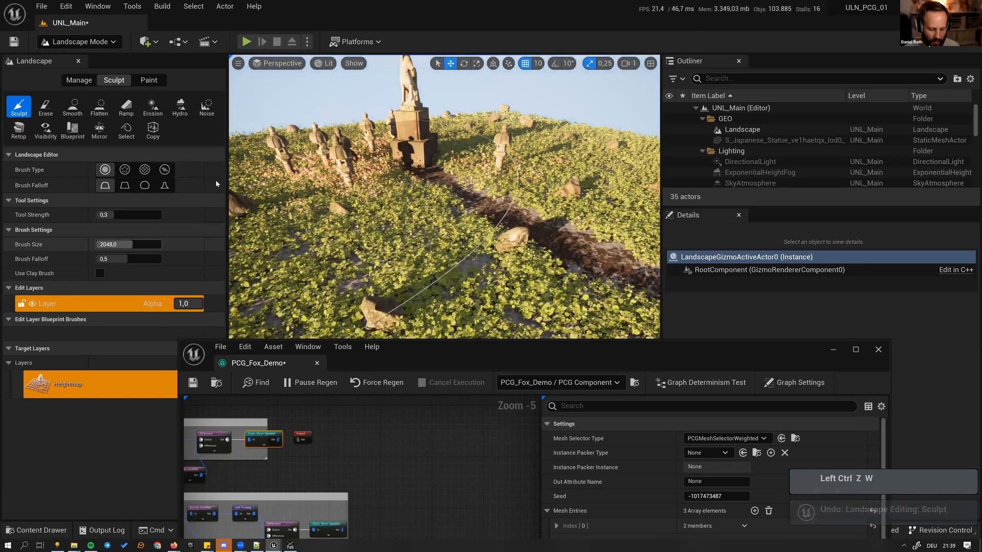
- Set the sculpt Tool Strength to 0.01
{"action": "left_click", "coordinate": [128, 215]}
{"action": "type", "text": ".1"}
{"action": "key", "text": "BackSpace"}
{"action": "type", "text": "01"}
{"action": "key", "text": "Return"}
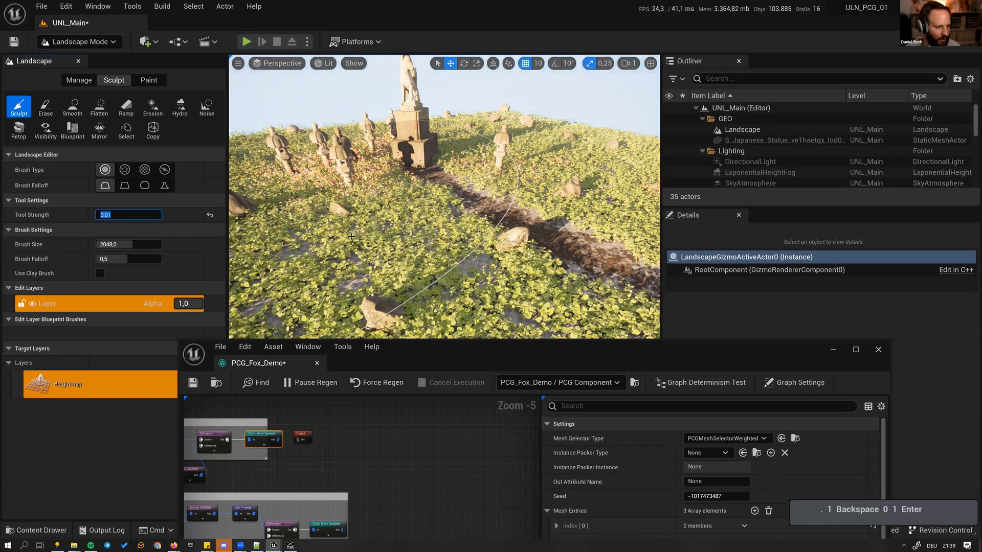
- Reduce the sculpt Brush Size to about 311 and set the Tool Strength to 0.1
{"action": "mouse_move", "coordinate": [133, 244]}
{"action": "left_mouse_down"}
{"action": "mouse_move", "coordinate": [143, 244]}
{"action": "mouse_move", "coordinate": [103, 244]}
{"action": "left_mouse_up"}
{"action": "scroll", "coordinate": [534, 166], "scroll_direction": "down", "scroll_amount": 5}
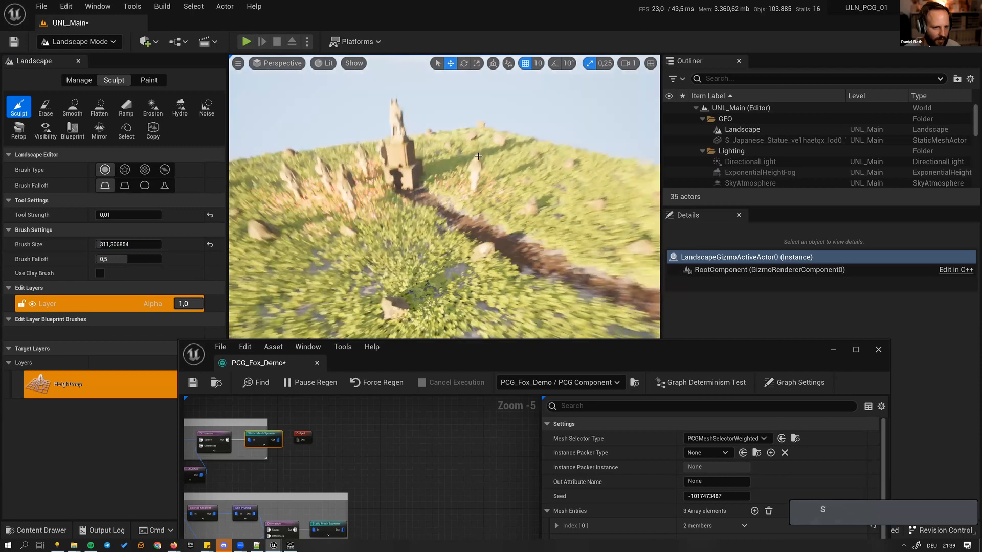
{"action": "left_click", "coordinate": [135, 214]}
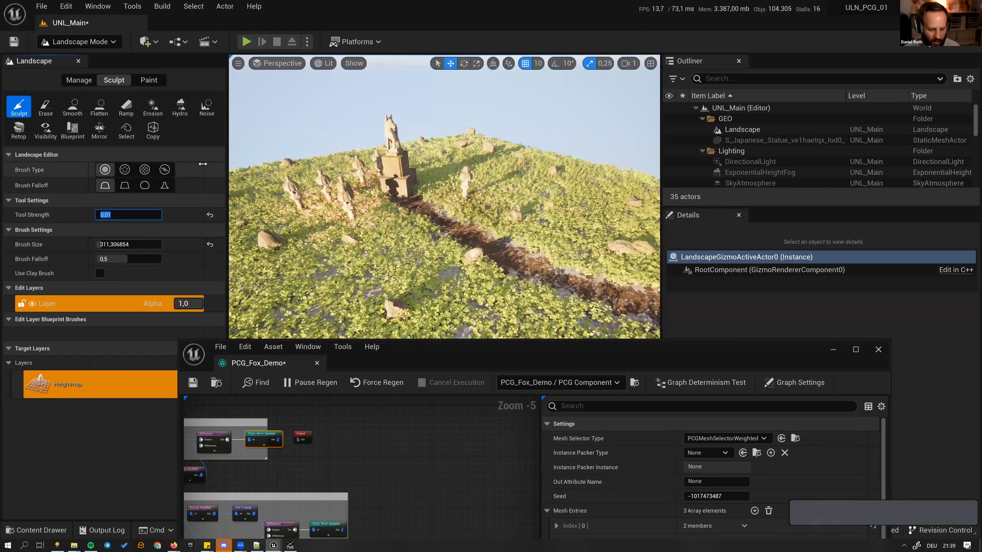
{"action": "type", "text": ".1"}
{"action": "key", "text": "Return"}
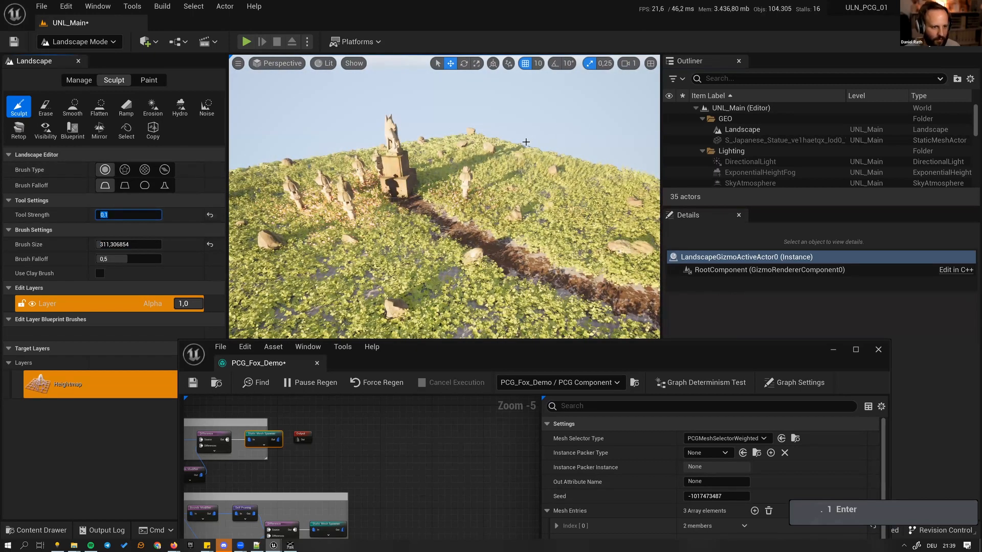
- Sculpt several strokes into the landscape around the fox statue so the scattered plants and rocks adapt to the terrain
{"action": "mouse_move", "coordinate": [526, 153]}
{"action": "left_mouse_down"}
{"action": "mouse_move", "coordinate": [583, 187]}
{"action": "mouse_move", "coordinate": [543, 190]}
{"action": "left_mouse_up"}
{"action": "key", "text": "s"}
{"action": "left_click_drag", "start_coordinate": [325, 223], "coordinate": [285, 232]}
{"action": "mouse_move", "coordinate": [409, 293]}
{"action": "right_mouse_down"}
{"action": "mouse_move", "coordinate": [404, 302]}
{"action": "mouse_move", "coordinate": [392, 286]}
{"action": "mouse_move", "coordinate": [404, 287]}
{"action": "right_mouse_up"}
{"action": "key", "text": "q"}
{"action": "key", "text": "w"}
{"action": "right_click_drag", "start_coordinate": [489, 201], "coordinate": [502, 188]}
{"action": "key", "text": "w"}
{"action": "left_click_drag", "start_coordinate": [502, 188], "coordinate": [628, 175]}
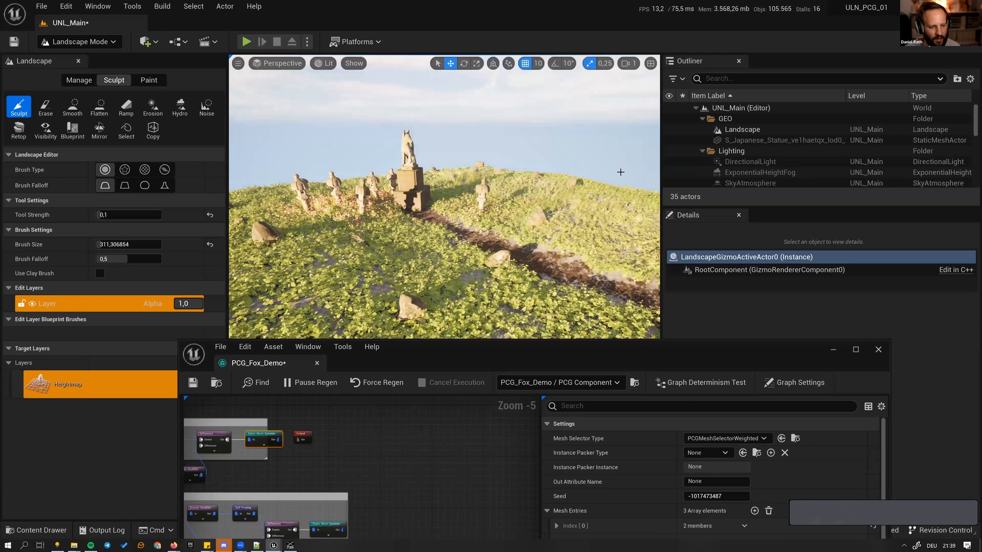
{"action": "key", "text": "w"}
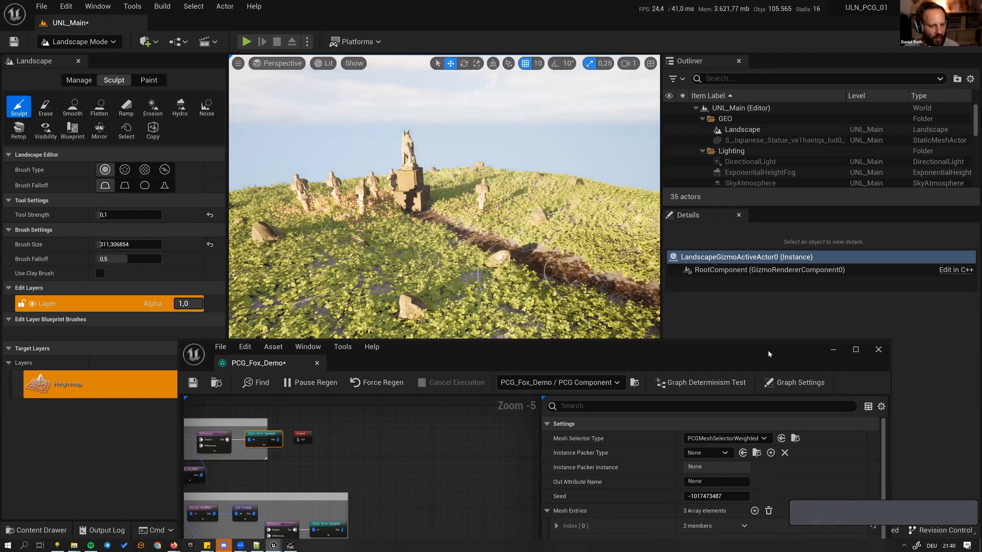
- Switch back to Selection mode and view the fox statue scene from further back
{"action": "left_click_drag", "start_coordinate": [769, 339], "coordinate": [750, 332]}
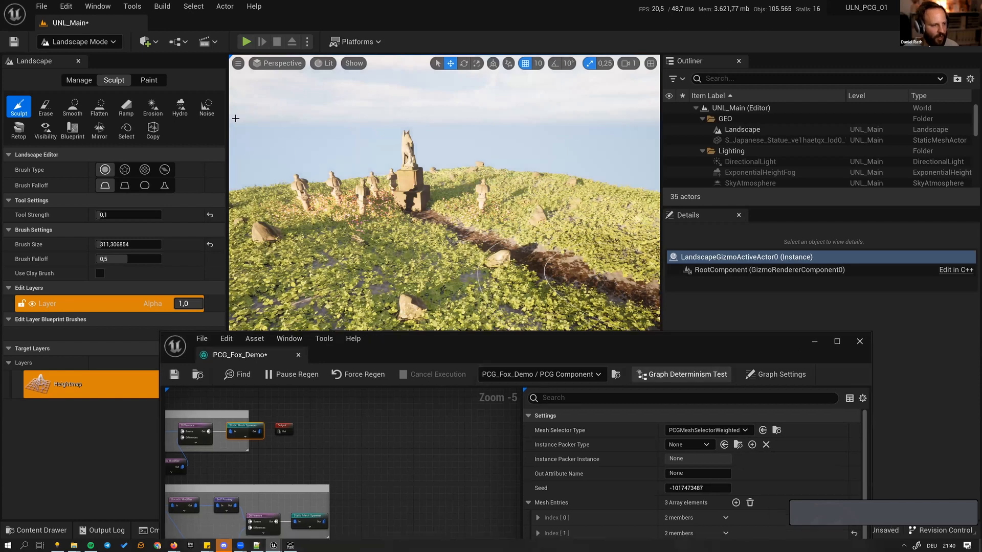
{"action": "left_click", "coordinate": [96, 47]}
{"action": "left_click", "coordinate": [81, 59]}
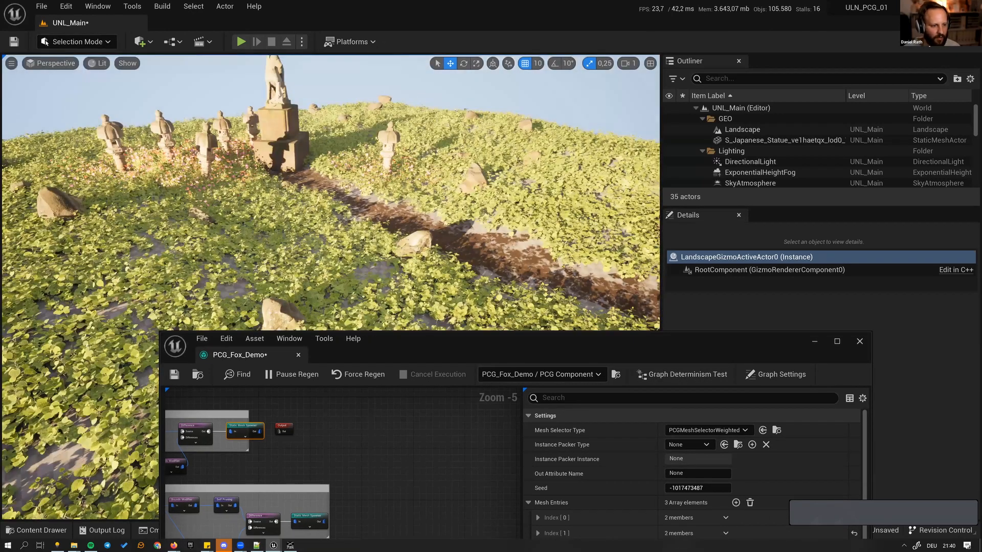
{"action": "right_click_drag", "start_coordinate": [328, 205], "coordinate": [386, 342]}
{"action": "key", "text": "s"}
{"action": "key", "text": "q"}
{"action": "key", "text": "e"}
{"action": "key", "text": "w"}
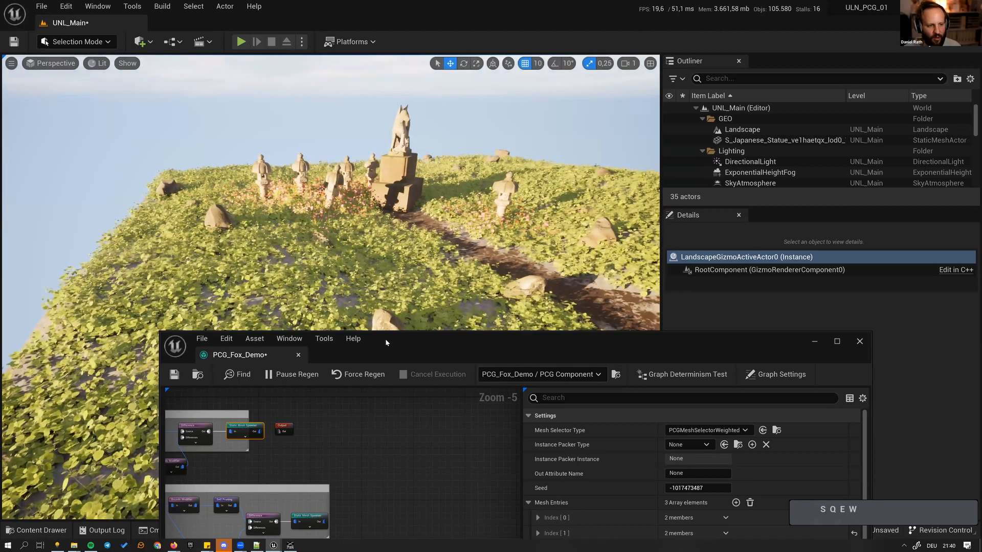
- Save the PCG_Fox_Demo graph and minimise its window
{"action": "left_click_drag", "start_coordinate": [386, 338], "coordinate": [403, 312]}
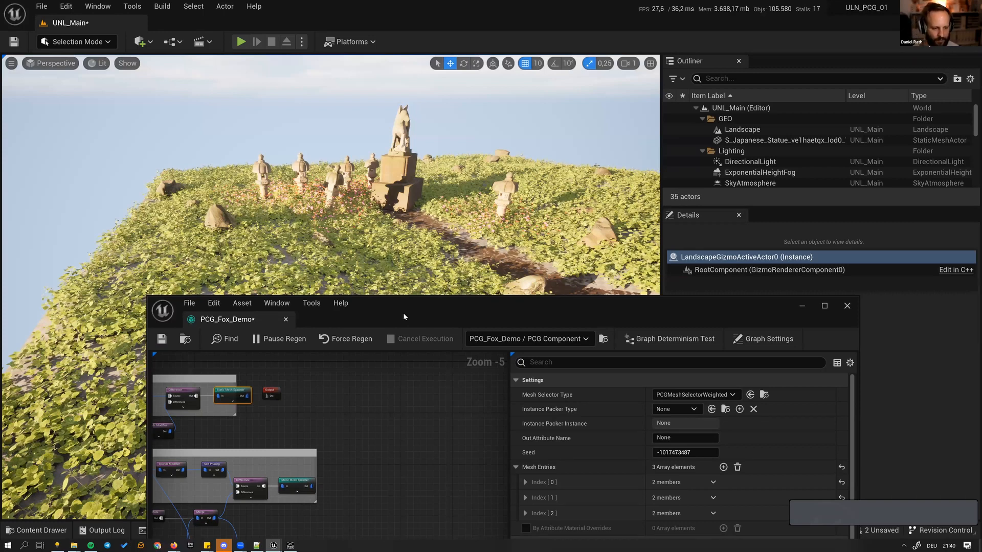
{"action": "left_click_drag", "start_coordinate": [404, 314], "coordinate": [388, 161]}
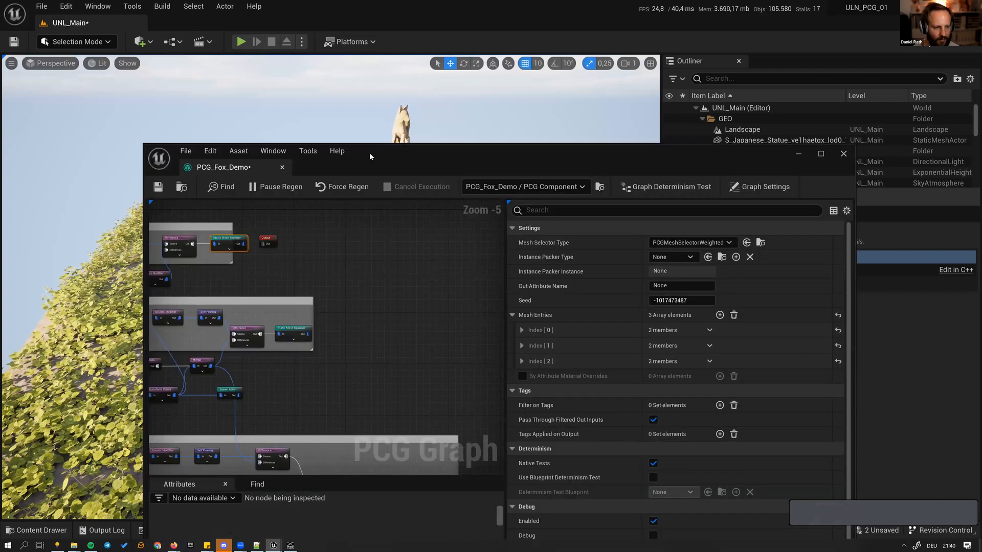
{"action": "scroll", "coordinate": [481, 279], "scroll_direction": "down", "scroll_amount": 3}
{"action": "right_click_drag", "start_coordinate": [480, 279], "coordinate": [301, 240]}
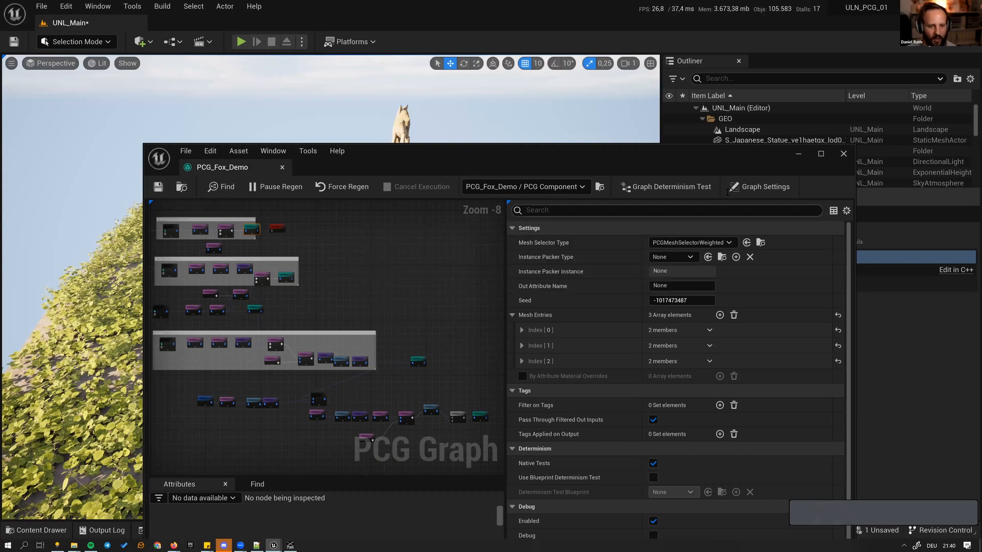
{"action": "left_click", "coordinate": [799, 154]}
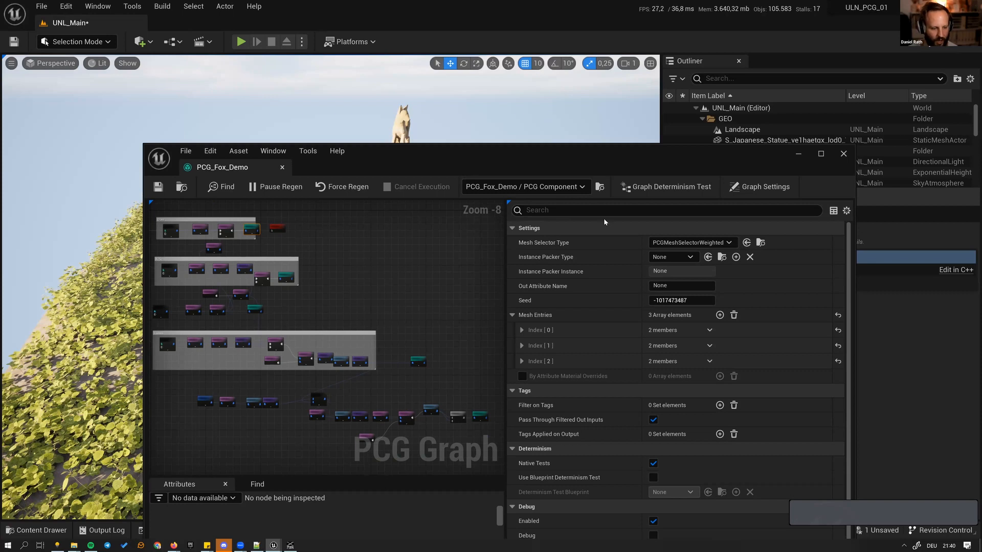
- Open the PCG_Cover level from the Result folder, saving the changes to UNL_Main
{"action": "left_click", "coordinate": [54, 532]}
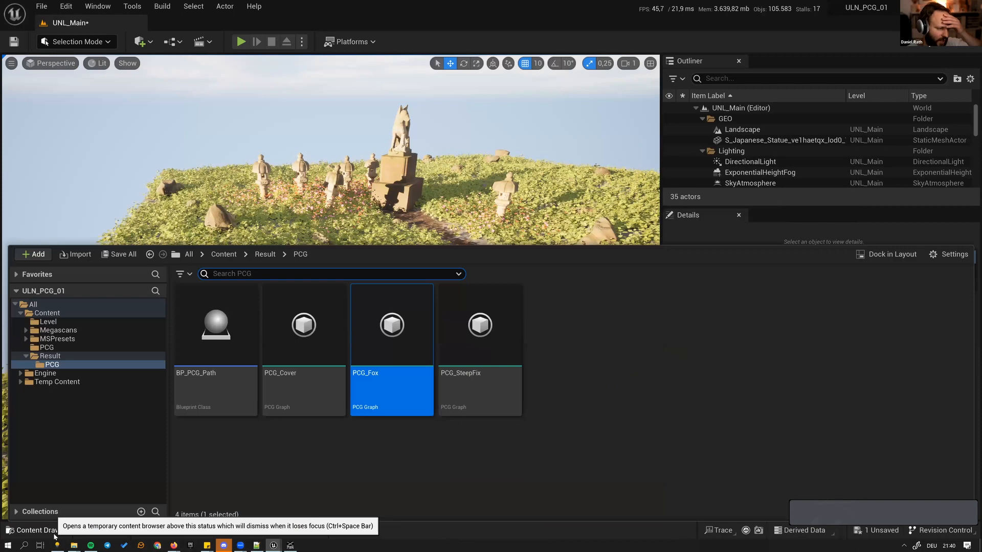
{"action": "left_click", "coordinate": [88, 358]}
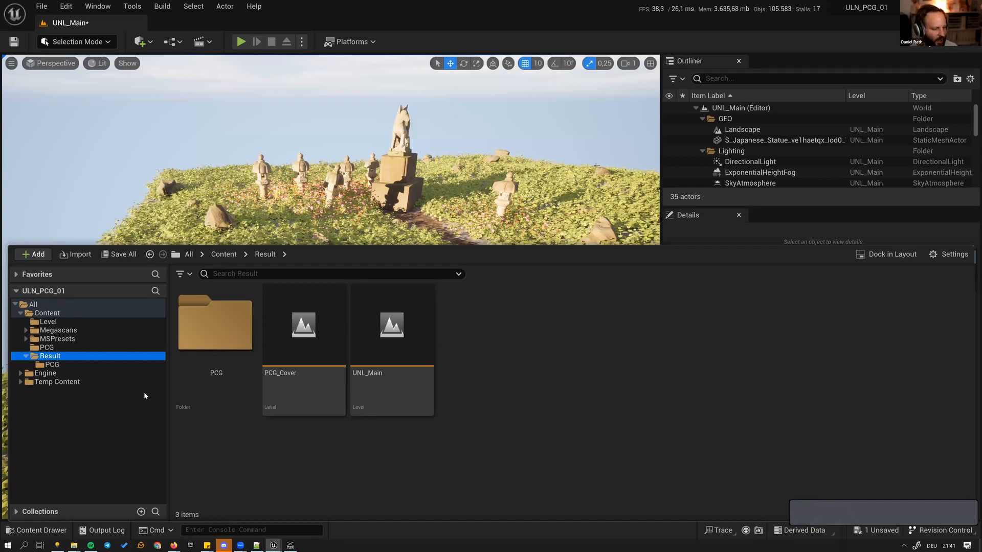
{"action": "left_click", "coordinate": [304, 357]}
{"action": "double_click", "coordinate": [330, 373]}
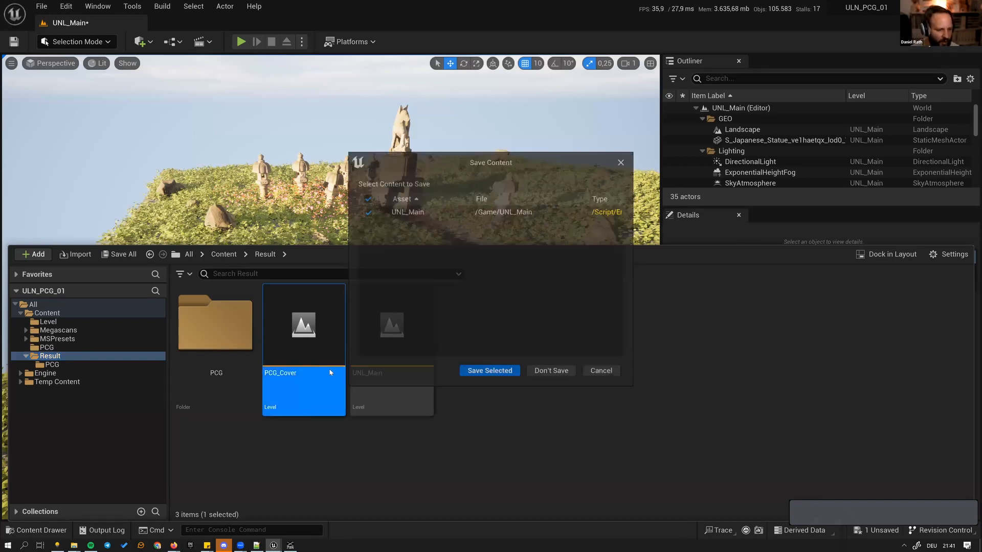
{"action": "left_click", "coordinate": [483, 374]}
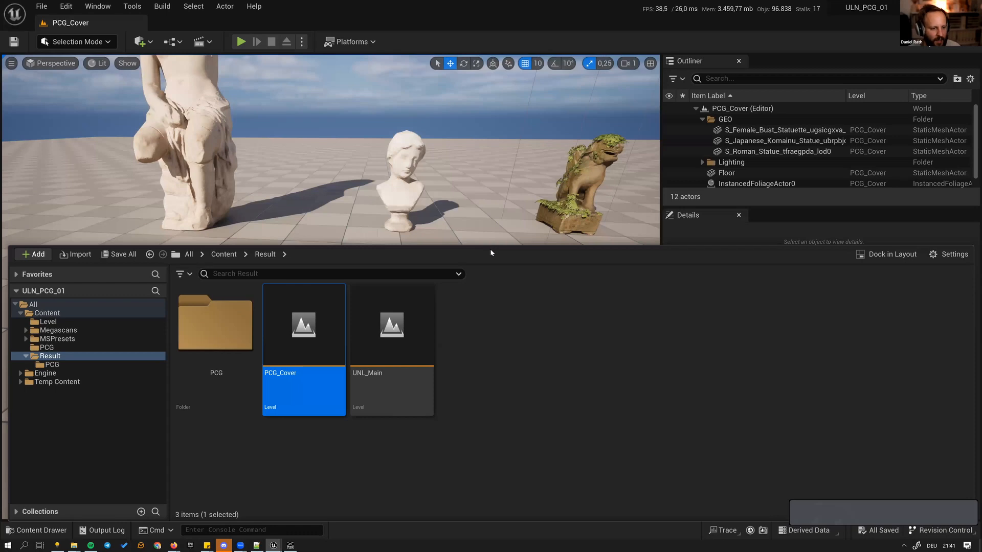
- Shrink the content drawer and examine the foliage cover on the statues in the PCG_Cover level
{"action": "left_click_drag", "start_coordinate": [491, 246], "coordinate": [505, 403]}
{"action": "right_click_drag", "start_coordinate": [475, 317], "coordinate": [481, 300]}
{"action": "key", "text": "s"}
{"action": "right_click_drag", "start_coordinate": [359, 201], "coordinate": [531, 202]}
{"action": "key", "text": "a"}
{"action": "key", "text": "w"}
{"action": "key", "text": "a"}
{"action": "key", "text": "w"}
{"action": "key", "text": "d"}
{"action": "key", "text": "w"}
{"action": "key", "text": "d"}
{"action": "key", "text": "d"}
{"action": "key", "text": "a"}
{"action": "key", "text": "a"}
- Move the PCG_Cover volume from the Komainu statue over to the female bust
{"action": "left_click", "coordinate": [513, 126]}
{"action": "key", "text": "s"}
{"action": "key", "text": "e"}
{"action": "key", "text": "s"}
{"action": "key", "text": "d"}
{"action": "left_click_drag", "start_coordinate": [531, 210], "coordinate": [378, 233]}
{"action": "right_click_drag", "start_coordinate": [377, 233], "coordinate": [378, 233]}
{"action": "key", "text": "w"}
{"action": "right_click_drag", "start_coordinate": [479, 213], "coordinate": [443, 162]}
{"action": "key", "text": "w"}
{"action": "key", "text": "d"}
{"action": "key", "text": "s"}
- Move the PCG_Cover volume onto the large Roman statue, to X -360
{"action": "left_click", "coordinate": [391, 162]}
{"action": "left_click", "coordinate": [391, 162]}
{"action": "key", "text": "s"}
{"action": "key", "text": "a"}
{"action": "key", "text": "a"}
{"action": "left_click_drag", "start_coordinate": [467, 164], "coordinate": [371, 187]}
{"action": "key", "text": "a"}
{"action": "right_click_drag", "start_coordinate": [450, 176], "coordinate": [381, 174]}
{"action": "left_click", "coordinate": [395, 175]}
{"action": "key", "text": "s"}
{"action": "key", "text": "d"}
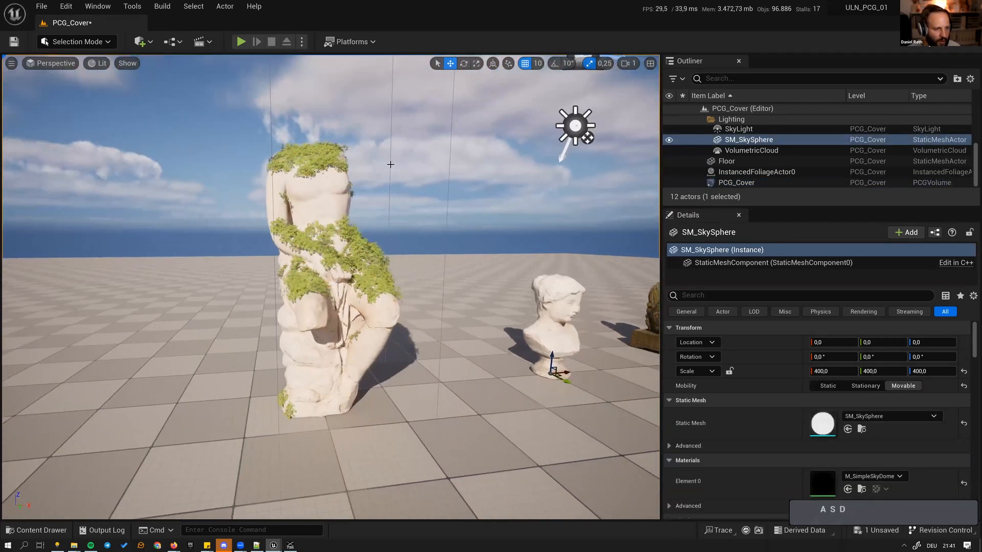
- Select the PCG_Cover volume on the Roman statue and shift it along X to -390
{"action": "left_click", "coordinate": [357, 207]}
{"action": "left_click", "coordinate": [357, 207]}
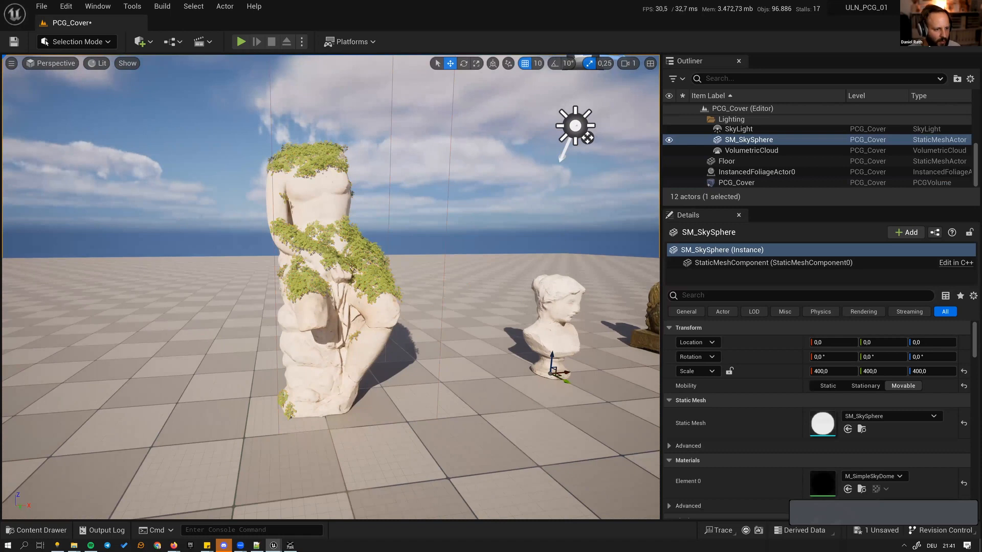
{"action": "left_click", "coordinate": [358, 209]}
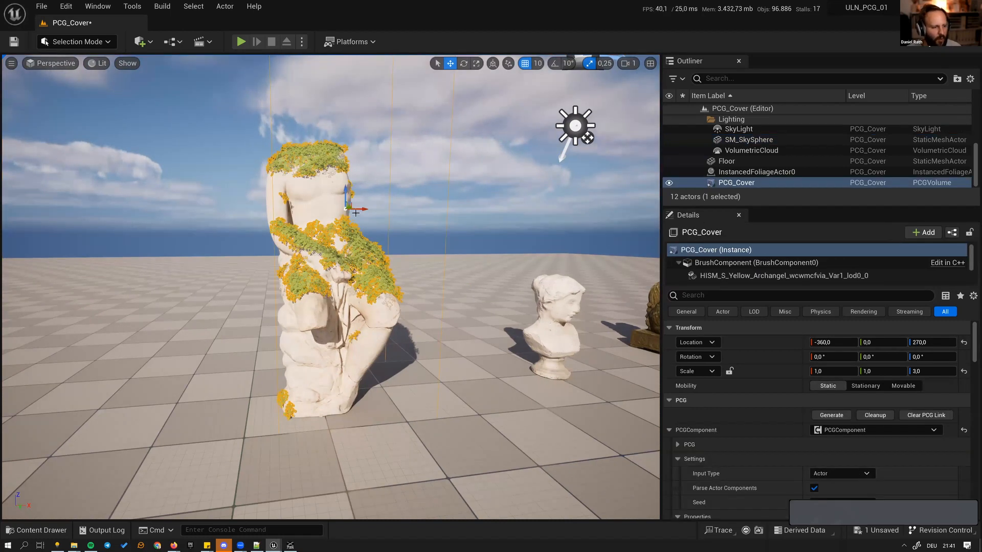
{"action": "left_click_drag", "start_coordinate": [357, 209], "coordinate": [336, 209]}
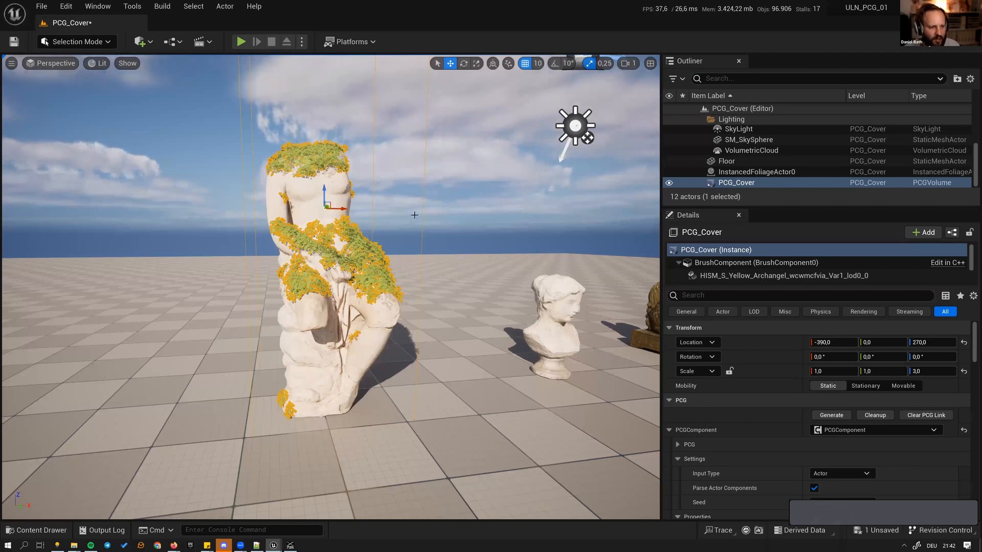
- Duplicate the PCG_Cover volume and place the copy over the female bust at X -30, Y 10
{"action": "key", "text": "ctrl+d"}
{"action": "left_click_drag", "start_coordinate": [340, 208], "coordinate": [522, 218]}
{"action": "key", "text": "s"}
{"action": "right_click_drag", "start_coordinate": [572, 211], "coordinate": [563, 208]}
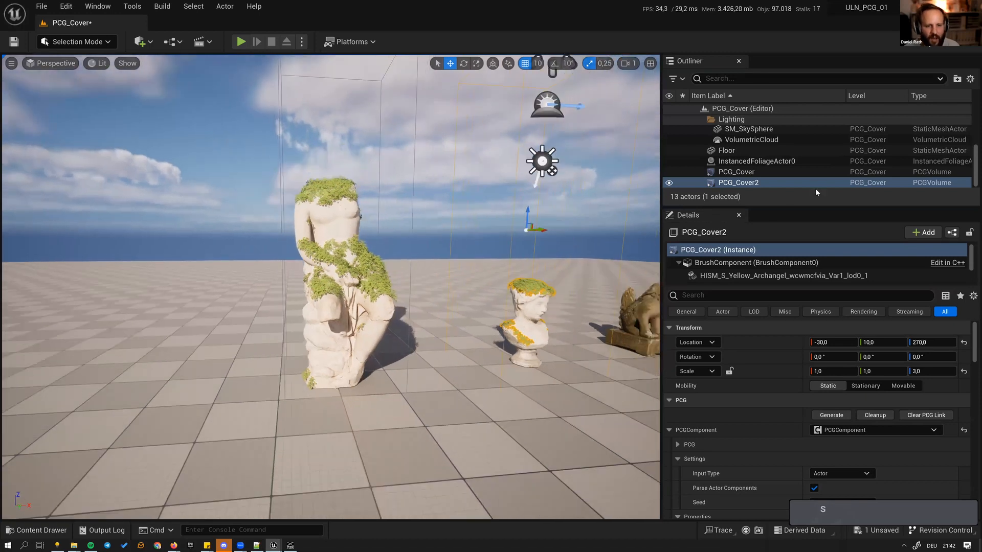
{"action": "left_click", "coordinate": [621, 78]}
- Open the PCG_Cover graph from the Result/PCG folder
{"action": "left_click", "coordinate": [44, 530]}
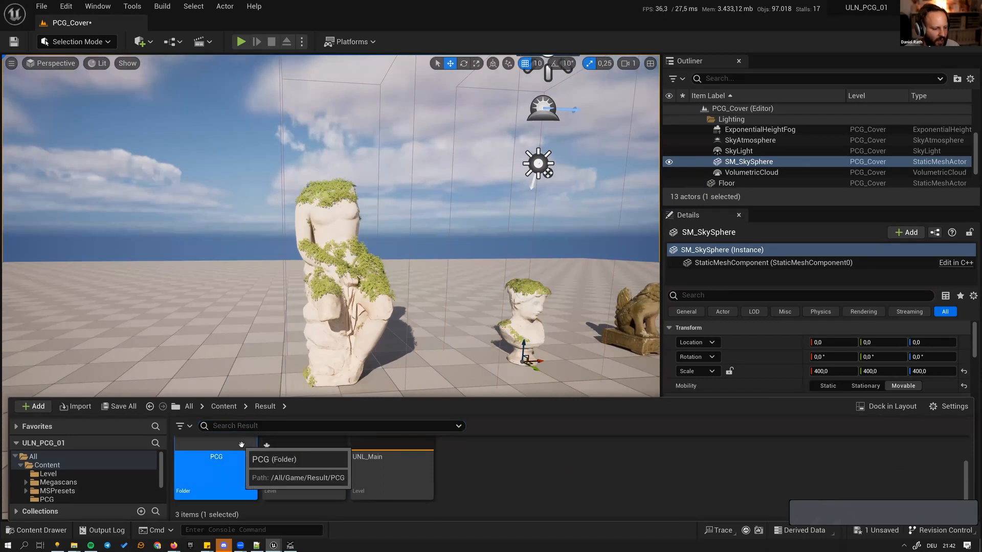
{"action": "double_click", "coordinate": [243, 442]}
{"action": "double_click", "coordinate": [303, 457]}
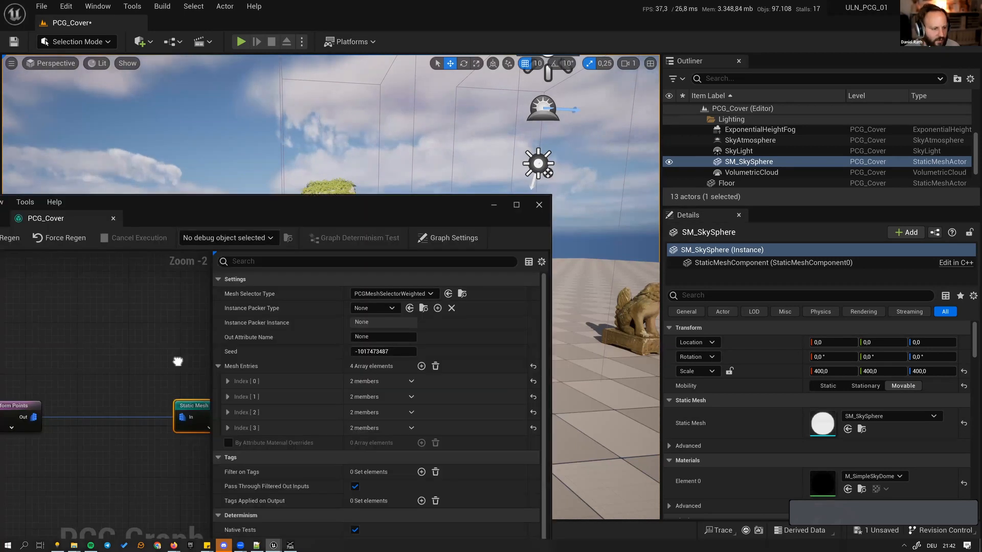
- Set the static mesh of the Static Mesh Spawner's Index [0] mesh entry to S_Japanese_Stone_Lantern, searching the assets for "lanter"
{"action": "left_click_drag", "start_coordinate": [203, 206], "coordinate": [115, 187]}
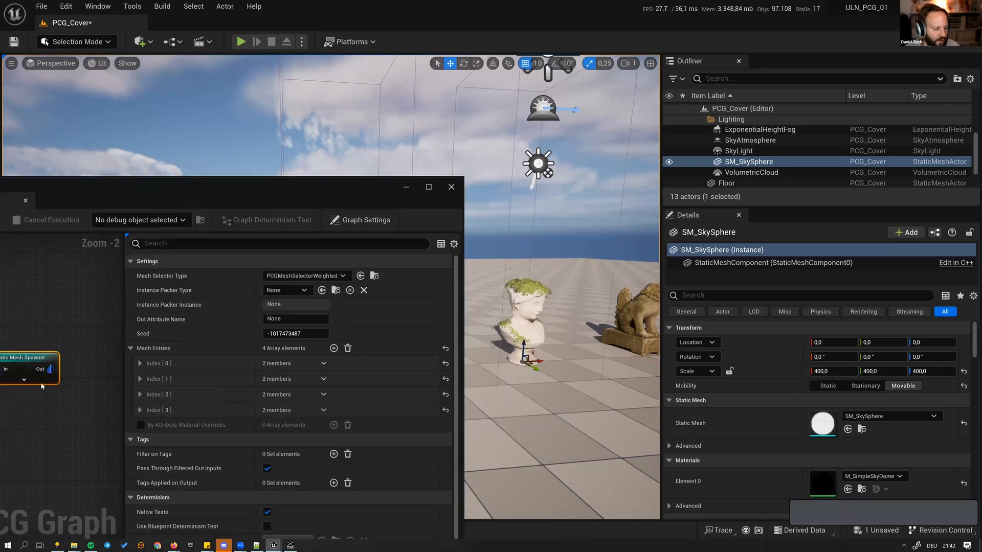
{"action": "left_click", "coordinate": [141, 364]}
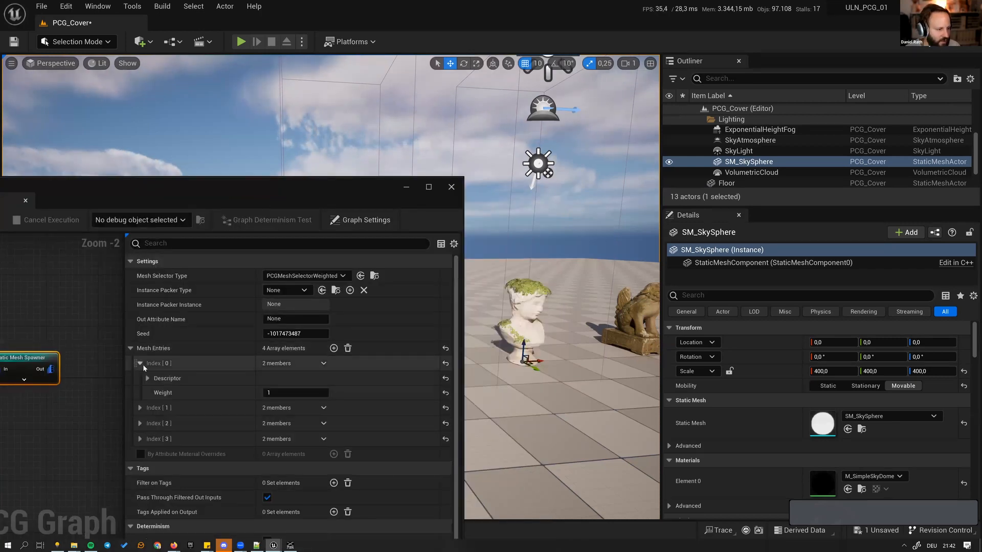
{"action": "left_click", "coordinate": [148, 379]}
{"action": "left_click", "coordinate": [320, 408]}
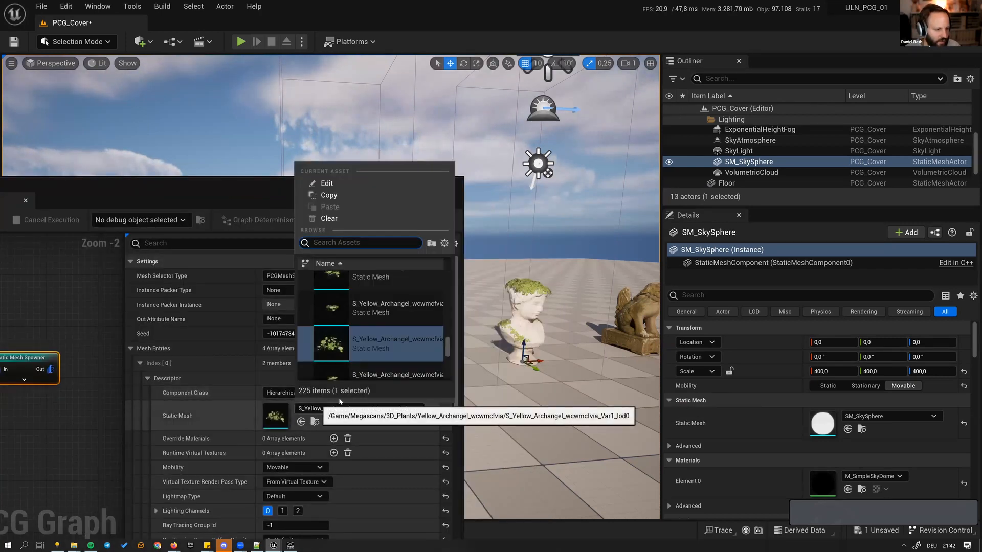
{"action": "type", "text": "lant"}
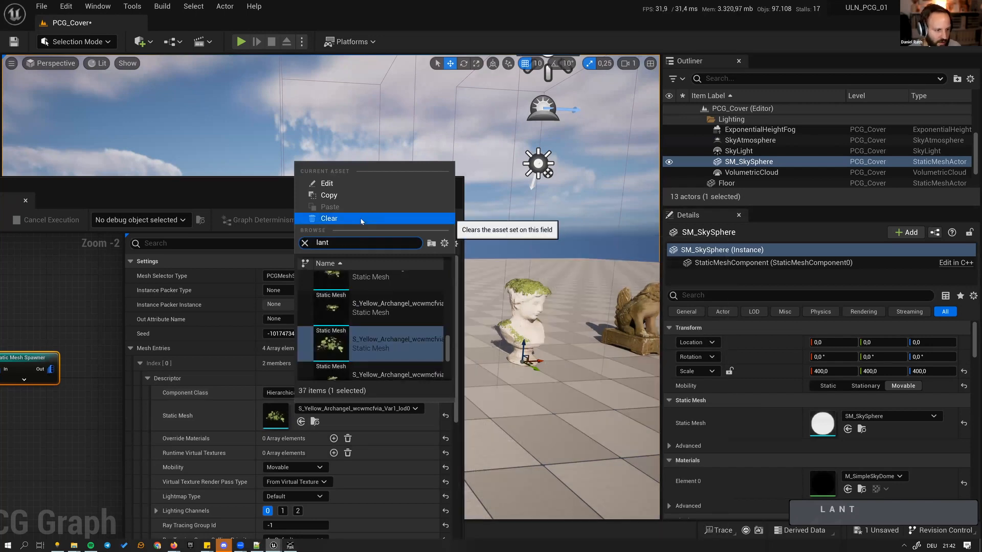
{"action": "type", "text": "er"}
{"action": "key", "text": "Return"}
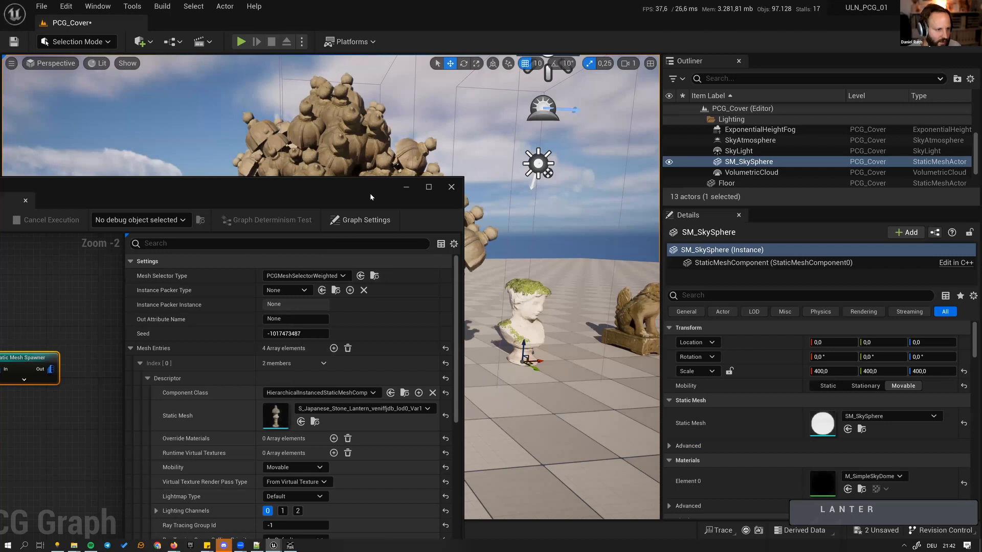
- Uncover the viewport and examine the lantern meshes spawned on the large Roman statue from several angles
{"action": "left_click_drag", "start_coordinate": [370, 193], "coordinate": [363, 382]}
{"action": "right_click_drag", "start_coordinate": [360, 276], "coordinate": [425, 310]}
{"action": "key", "text": "a"}
{"action": "right_click_drag", "start_coordinate": [438, 269], "coordinate": [458, 240]}
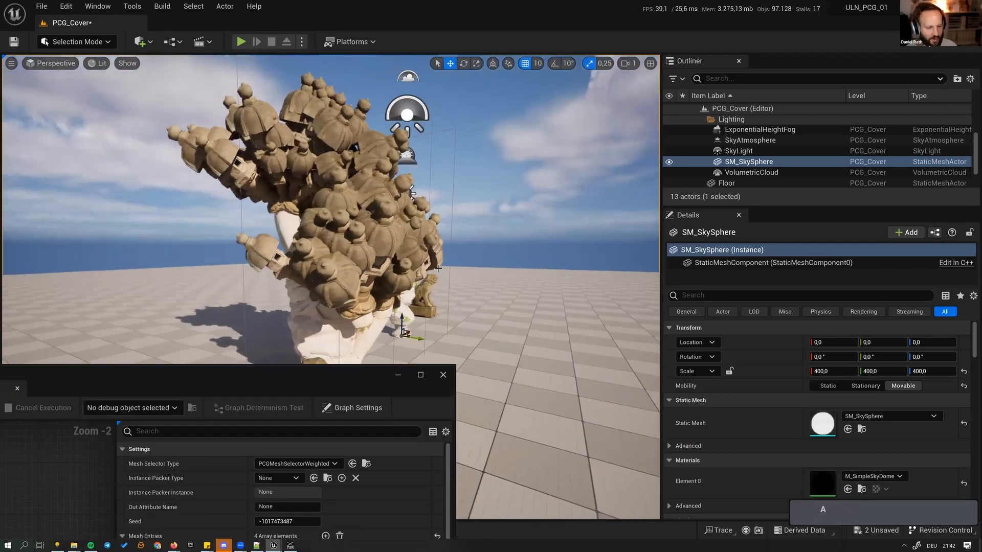
{"action": "key", "text": "d"}
{"action": "right_click_drag", "start_coordinate": [454, 245], "coordinate": [423, 250]}
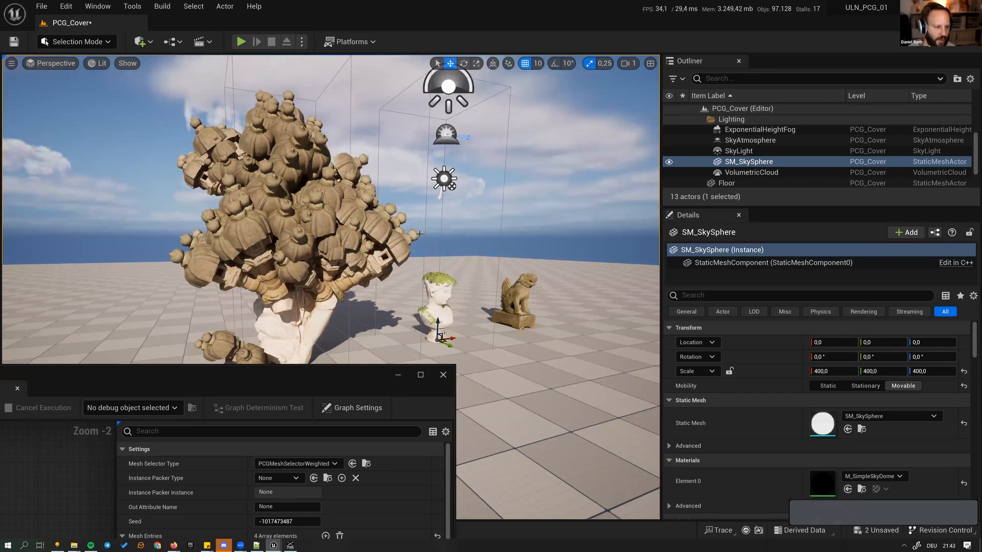
- Review the PCG_Cover graph from the Create Initial Points group through Density Noise and Transform Points to the Static Mesh Spawner
{"action": "left_click_drag", "start_coordinate": [293, 366], "coordinate": [624, 84]}
{"action": "right_click_drag", "start_coordinate": [312, 230], "coordinate": [440, 239]}
{"action": "scroll", "coordinate": [235, 250], "scroll_direction": "down", "scroll_amount": 2}
{"action": "scroll", "coordinate": [234, 250], "scroll_direction": "down", "scroll_amount": 3}
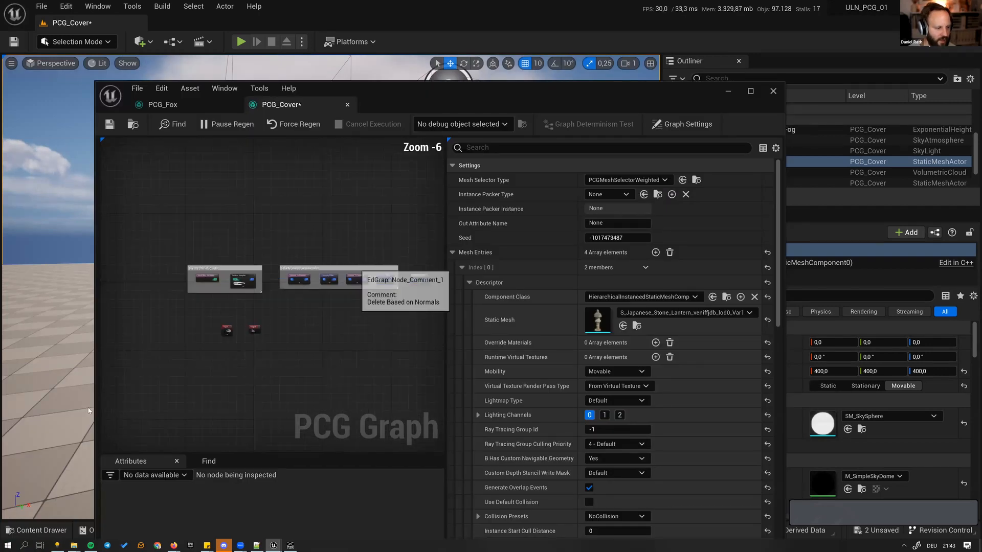
{"action": "left_click", "coordinate": [53, 534]}
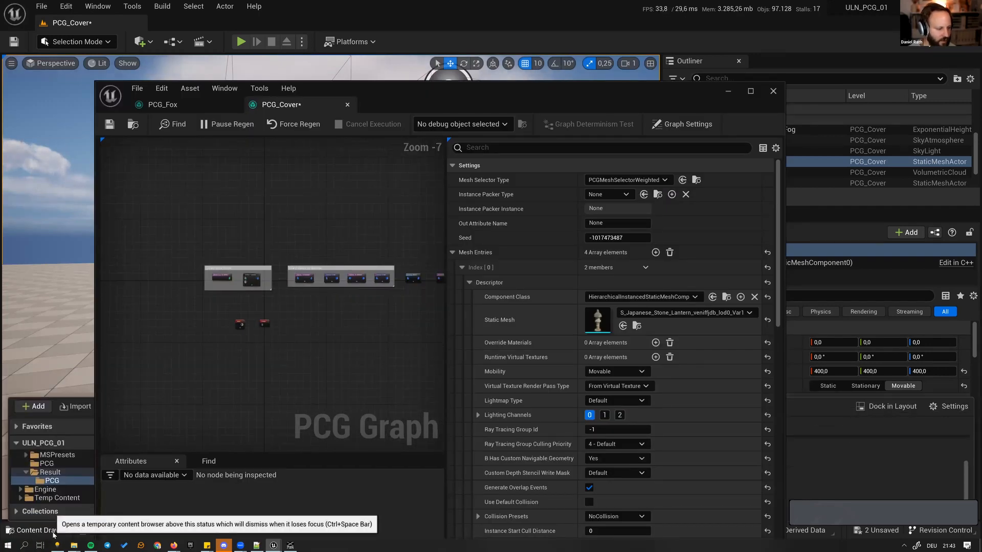
{"action": "left_click", "coordinate": [338, 215]}
{"action": "key", "text": "ctrl+space"}
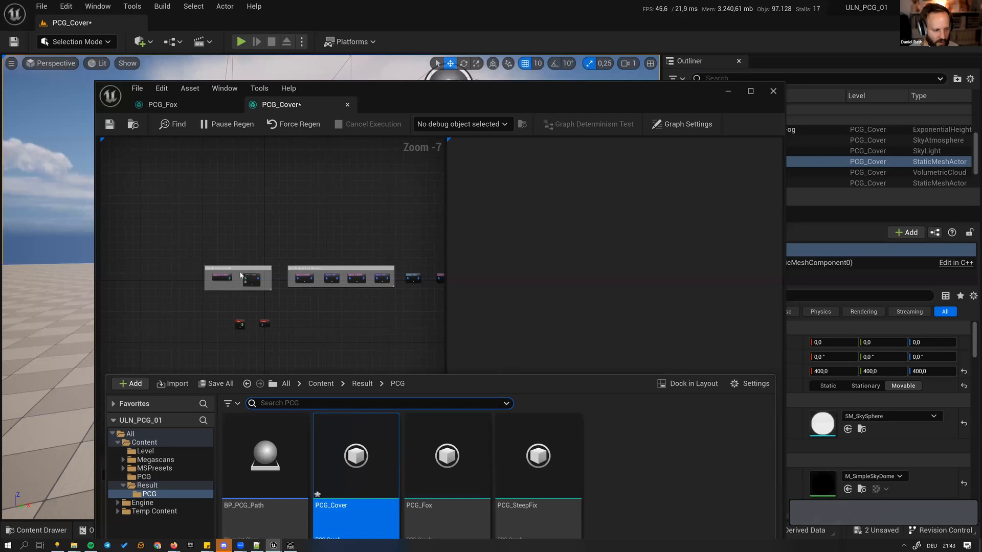
{"action": "scroll", "coordinate": [232, 284], "scroll_direction": "up", "scroll_amount": 4}
{"action": "left_click_drag", "start_coordinate": [377, 96], "coordinate": [385, 244]}
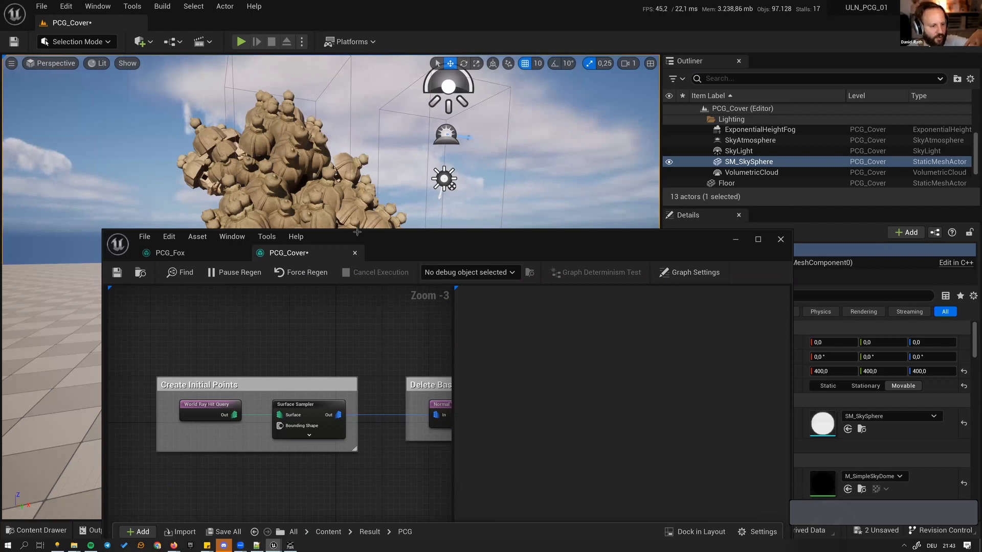
{"action": "right_click_drag", "start_coordinate": [350, 350], "coordinate": [220, 361]}
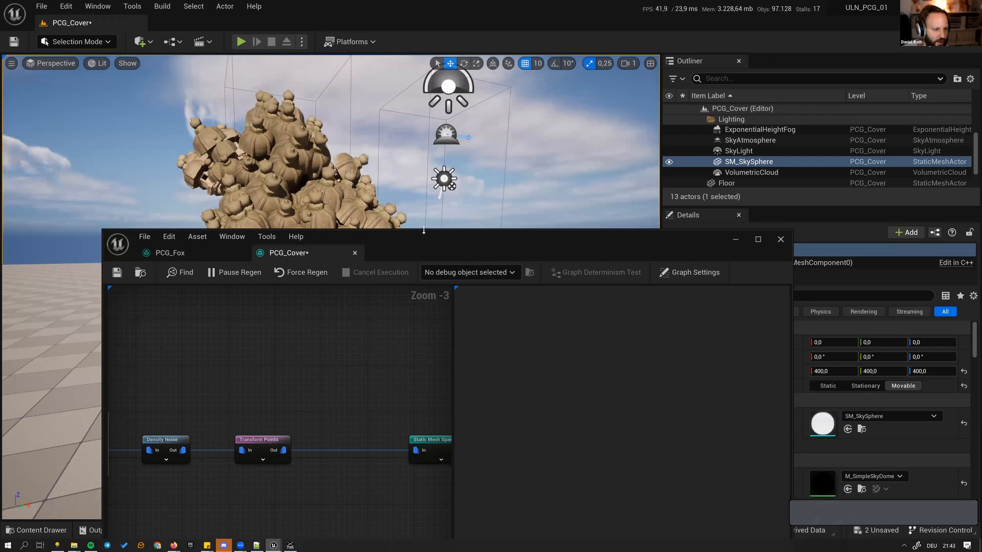
{"action": "left_click_drag", "start_coordinate": [419, 237], "coordinate": [422, 73]}
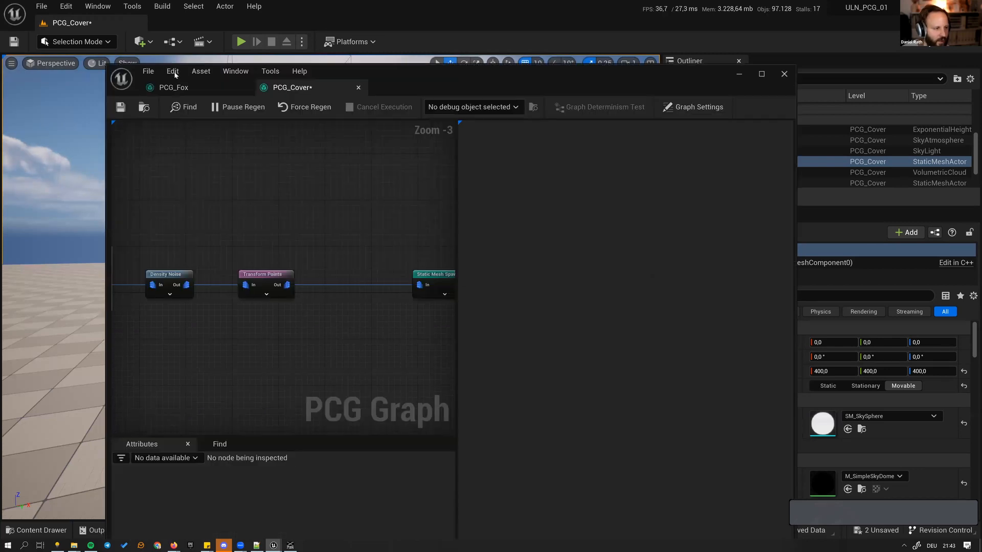
- Switch to the PCG_Fox graph and look over all its commented node groups in one overview
{"action": "left_click", "coordinate": [173, 87]}
{"action": "scroll", "coordinate": [324, 212], "scroll_direction": "down", "scroll_amount": 7}
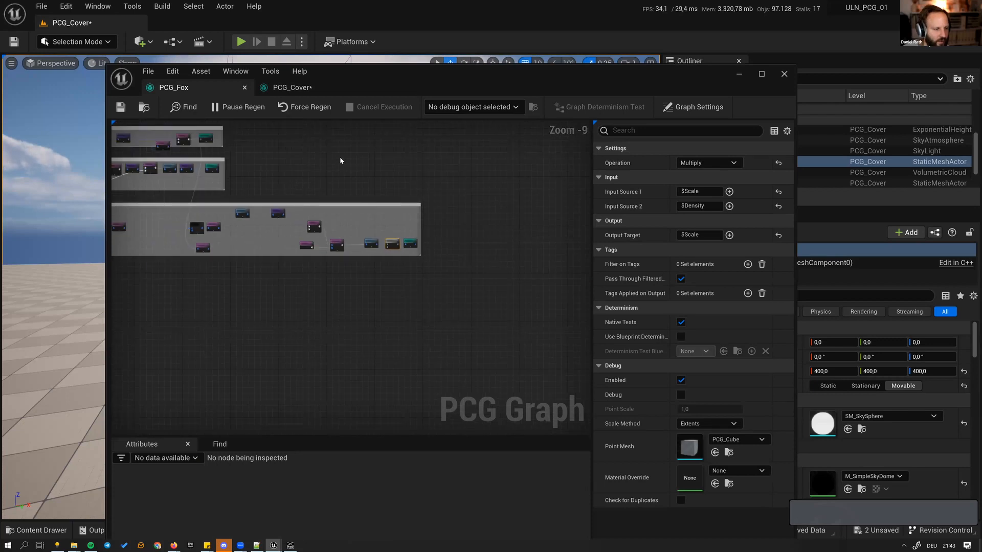
{"action": "right_click_drag", "start_coordinate": [334, 153], "coordinate": [423, 219]}
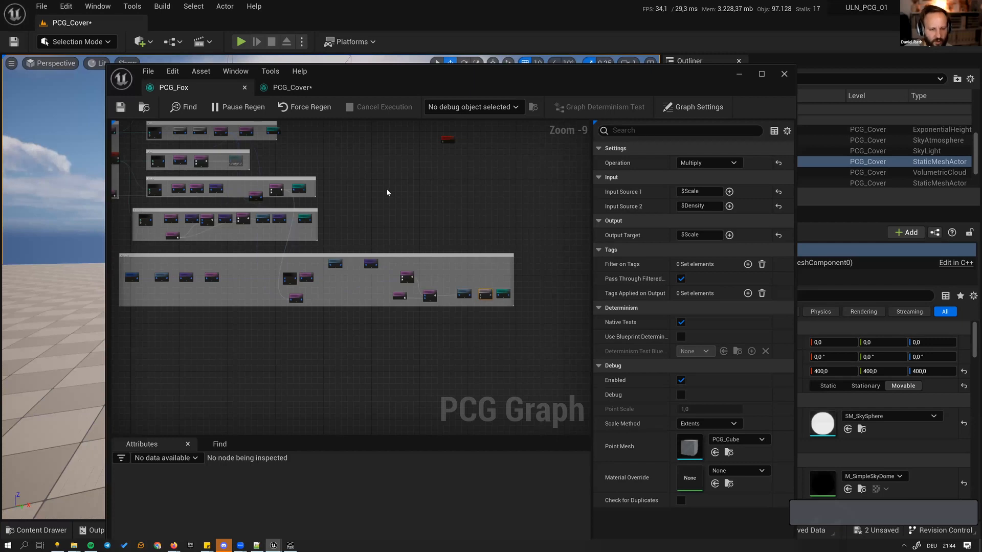
{"action": "right_click_drag", "start_coordinate": [353, 182], "coordinate": [403, 227]}
{"action": "left_click", "coordinate": [397, 205]}
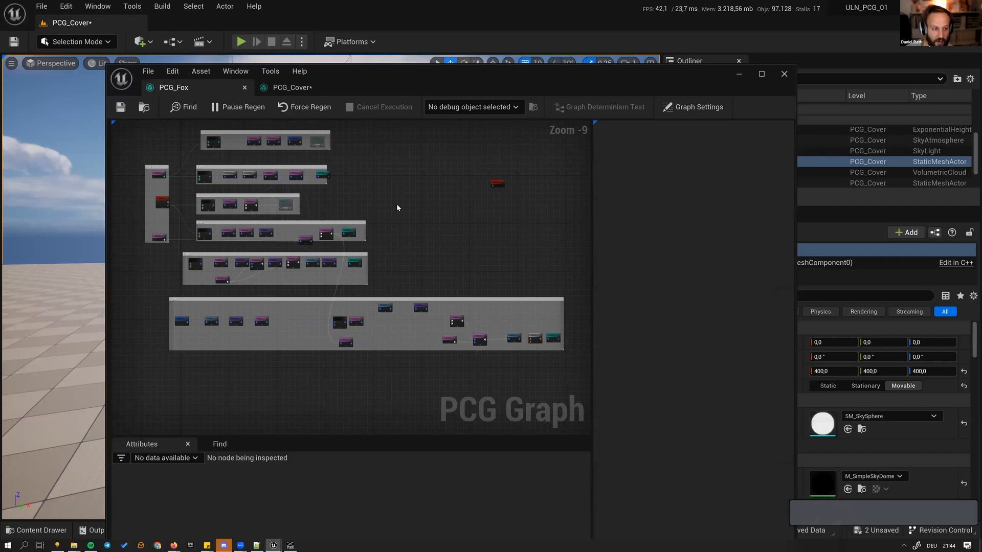